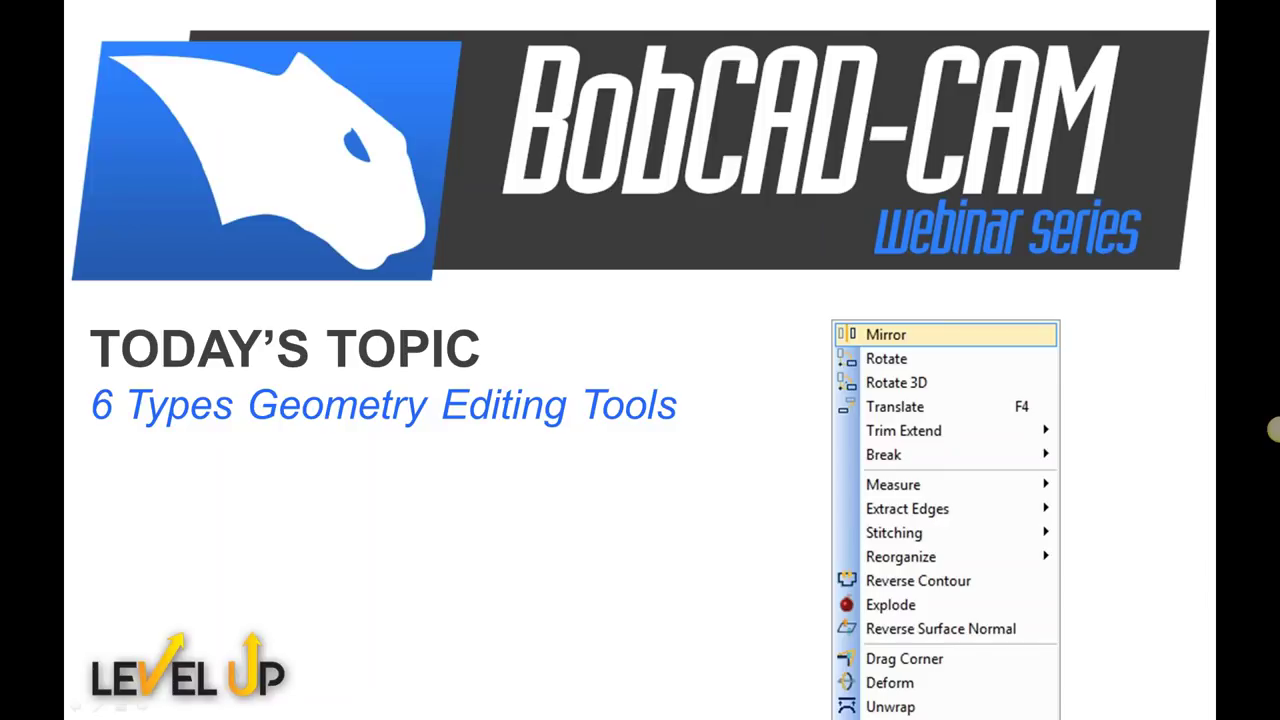
Advance past the webinar title slides to the BobCAD-CAM window showing the ramped-slot solid
{"action": "key", "text": "Right"}
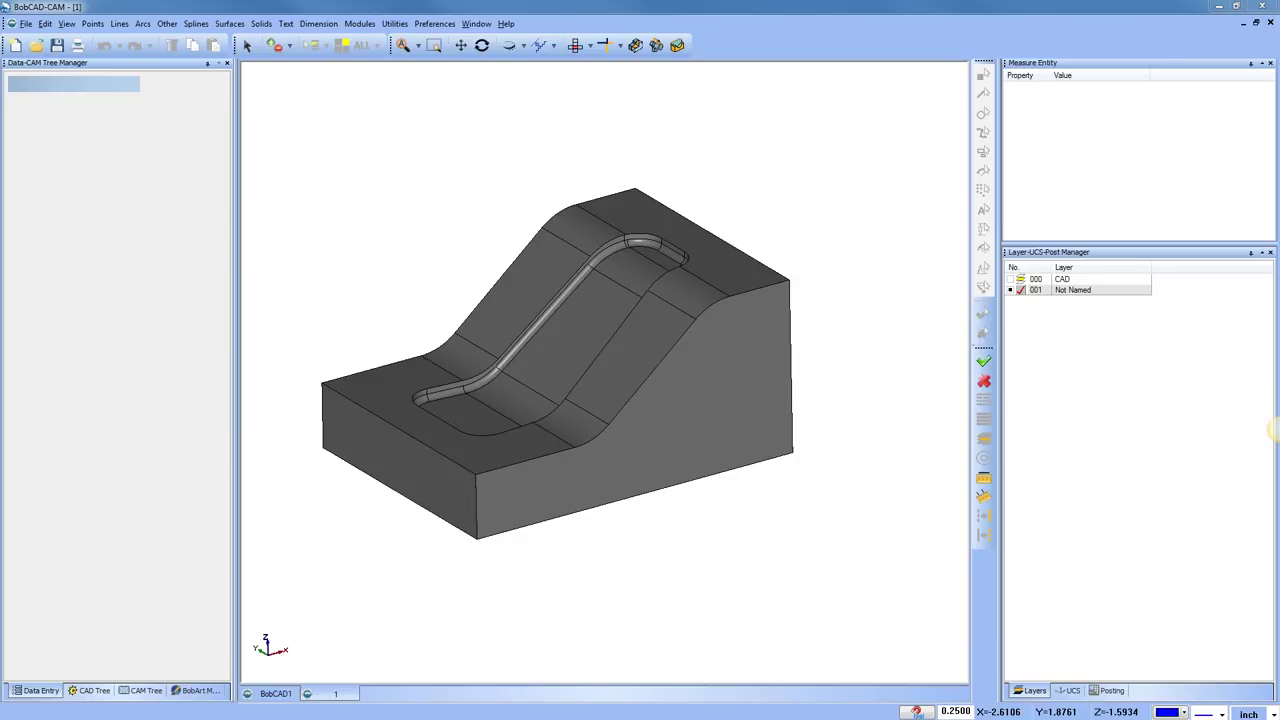
Orbit the stepped solid slightly, then restore the standard isometric view
{"action": "middle_click_drag", "start_coordinate": [544, 419], "coordinate": [548, 128]}
{"action": "left_click", "coordinate": [540, 45]}
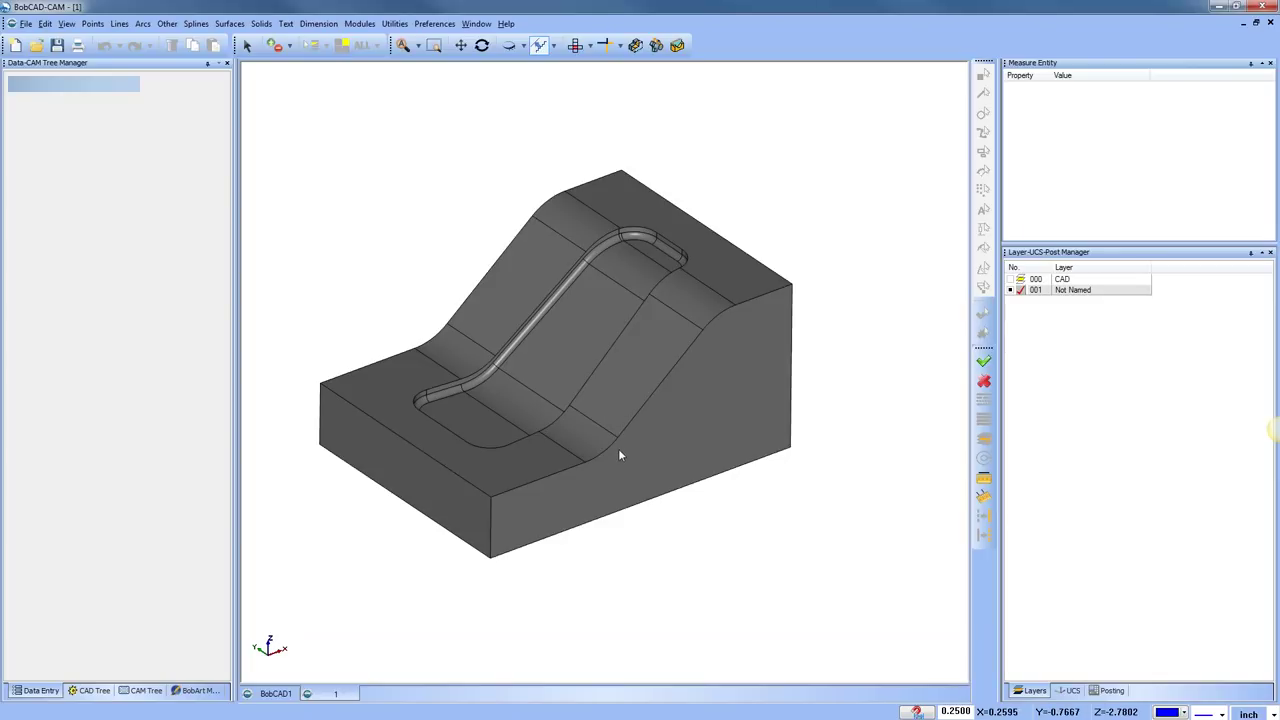
Orbit the stepped solid to see its slot and curved ramp from a new angle
{"action": "middle_click_drag", "start_coordinate": [594, 451], "coordinate": [666, 469]}
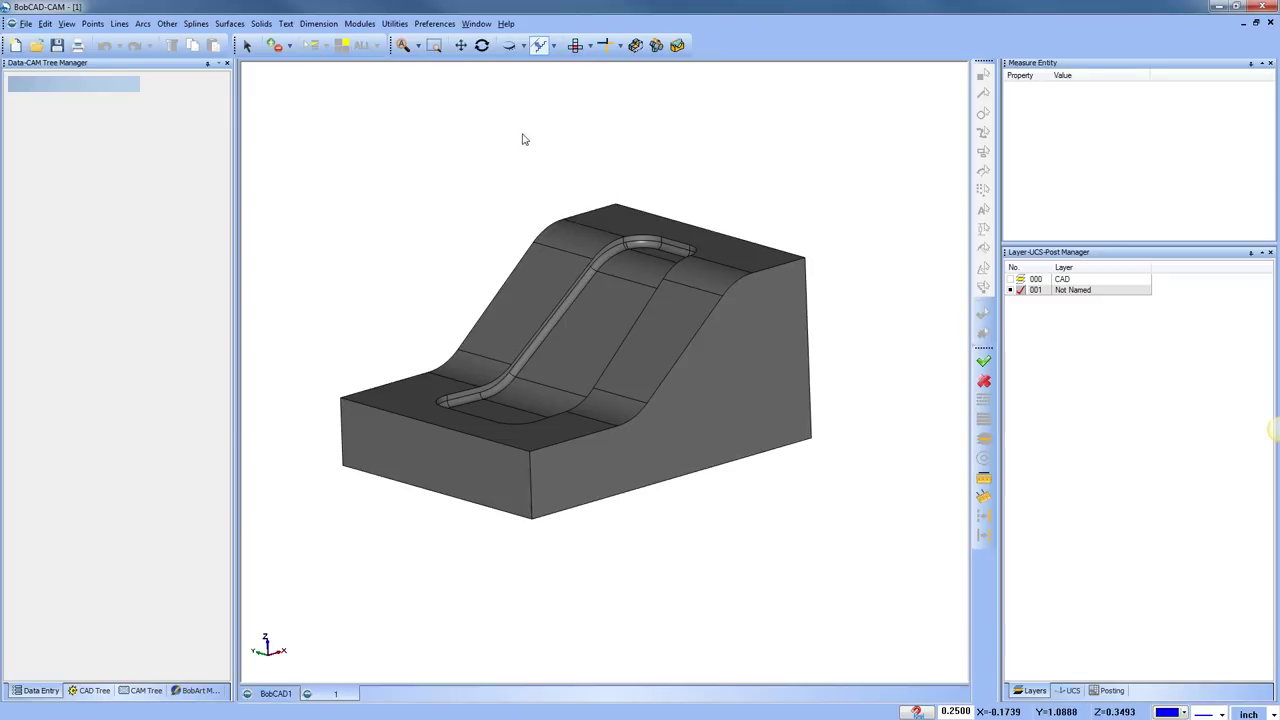
Show the solid in Top view and zoom in on the tapering slot outline
{"action": "left_click", "coordinate": [575, 46]}
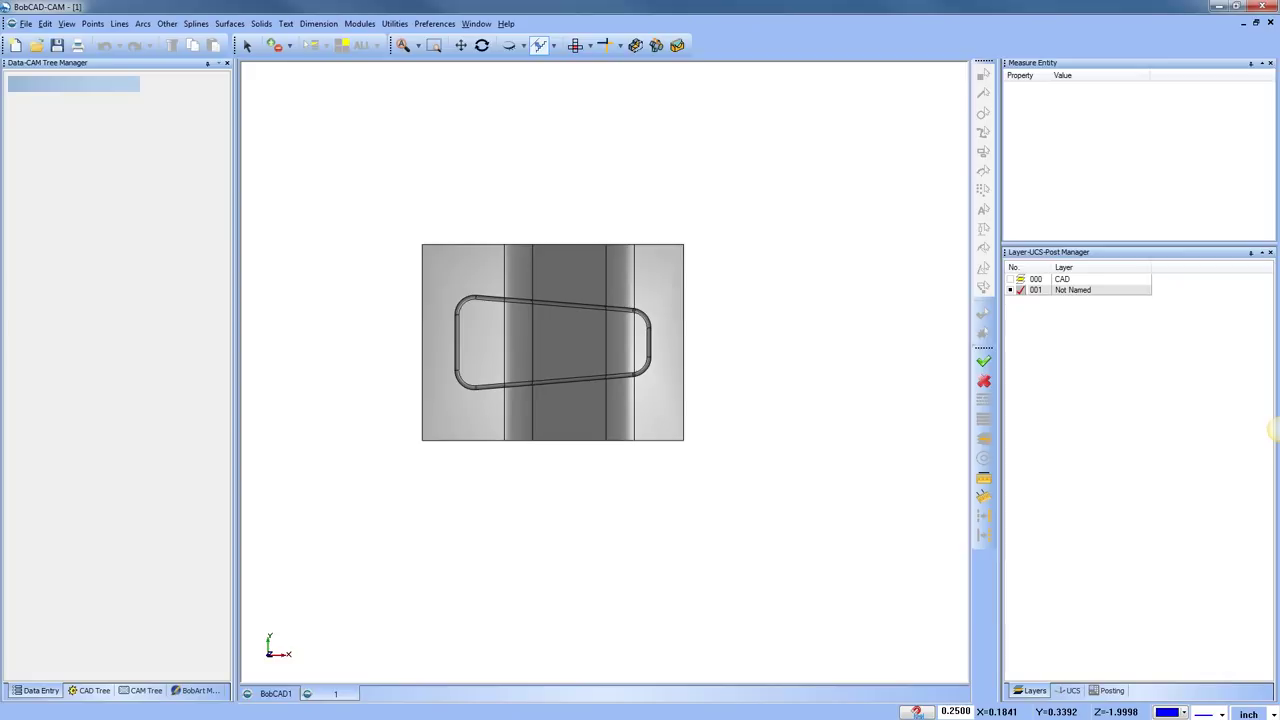
{"action": "middle_click_drag", "start_coordinate": [571, 483], "coordinate": [580, 410]}
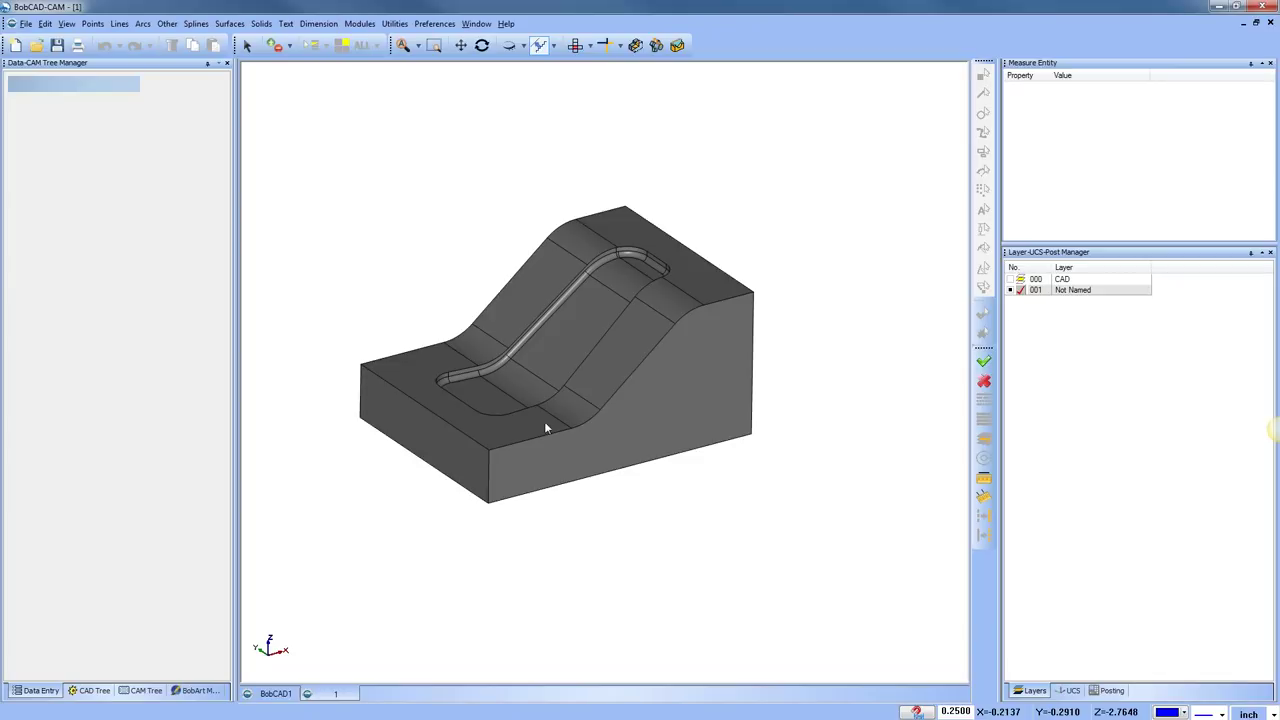
{"action": "left_click", "coordinate": [577, 45]}
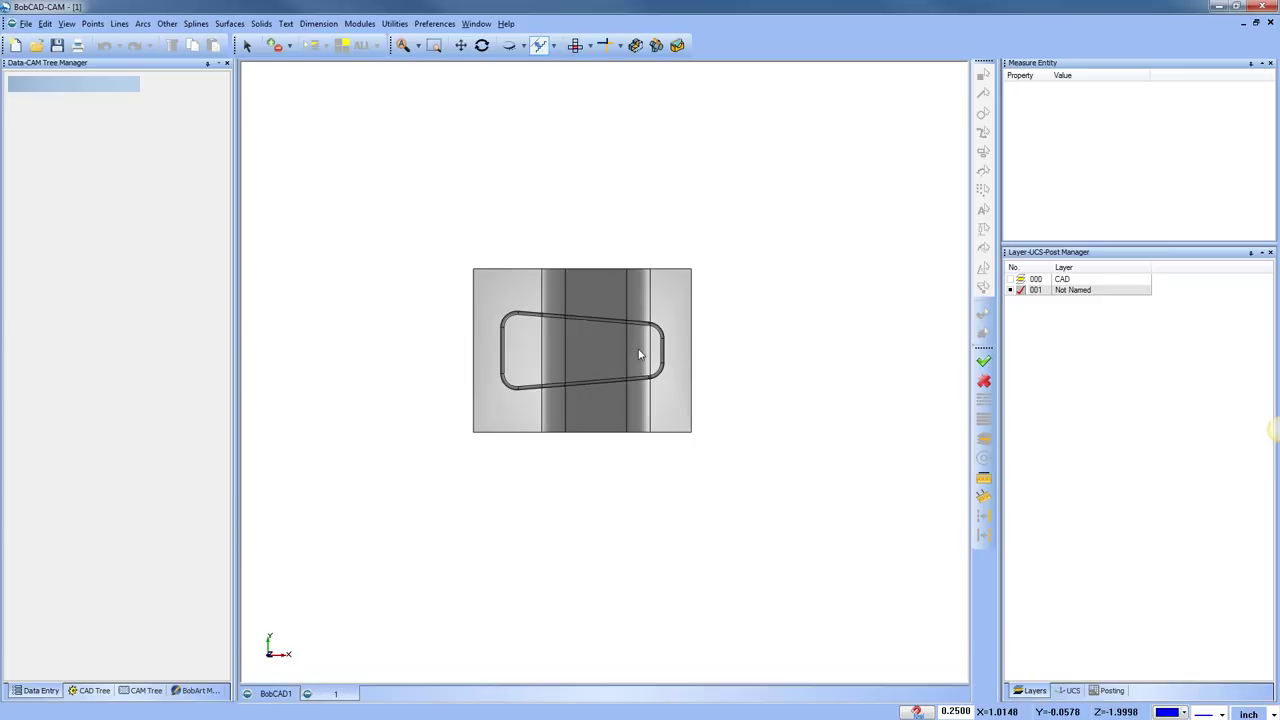
{"action": "scroll", "coordinate": [640, 354], "scroll_direction": "up", "scroll_amount": 2}
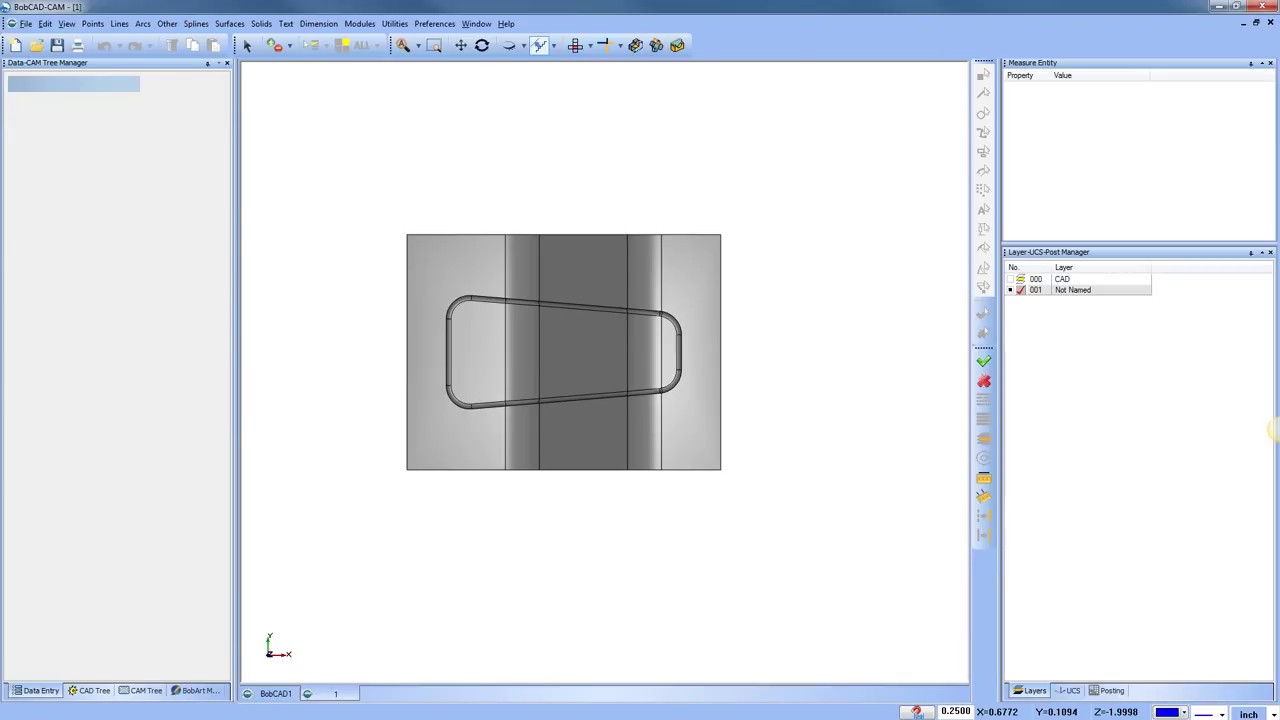
Open the Utilities menu listing Mirror, Rotate and Translate
{"action": "left_click", "coordinate": [397, 27]}
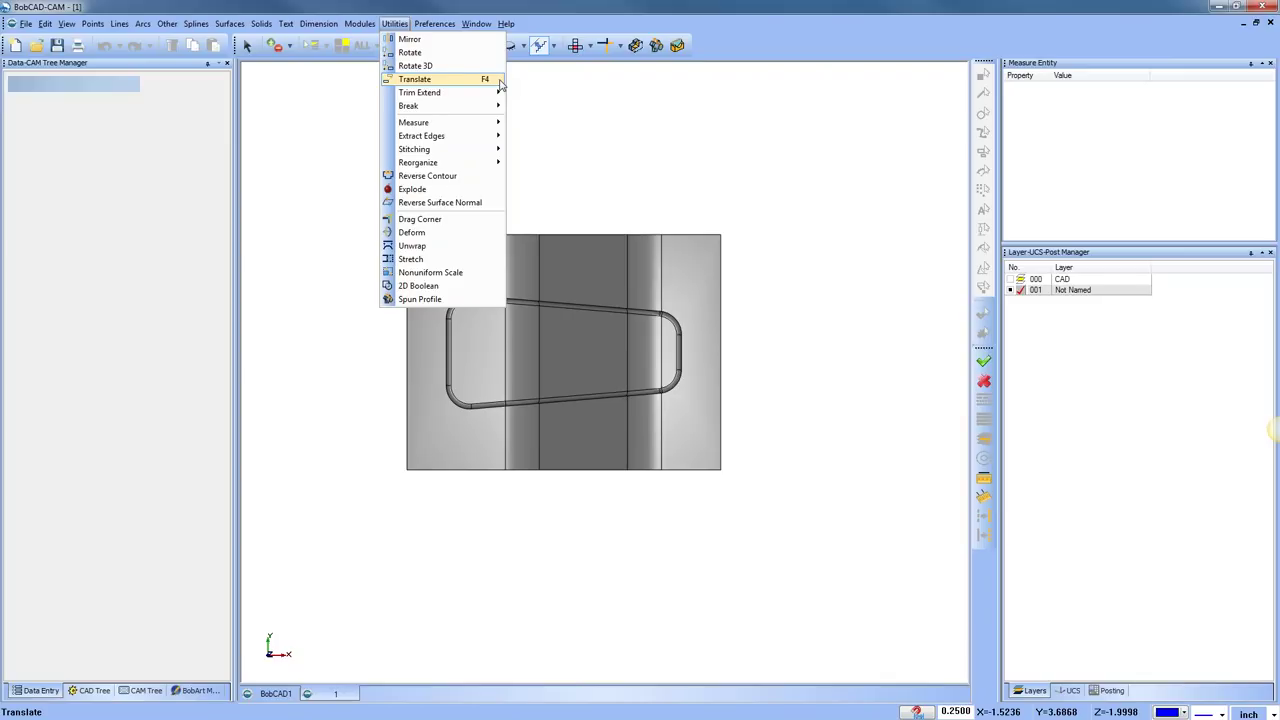
{"action": "key", "text": "Escape"}
{"action": "left_click", "coordinate": [434, 23]}
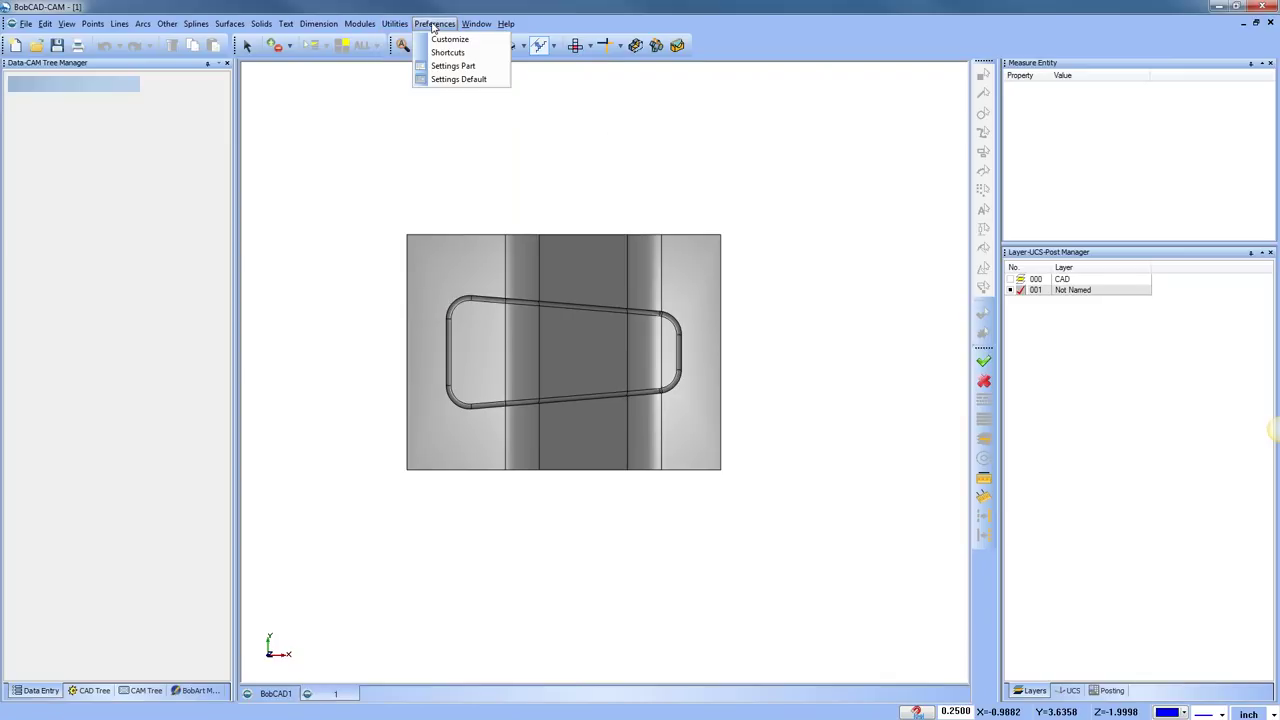
{"action": "left_click", "coordinate": [448, 52]}
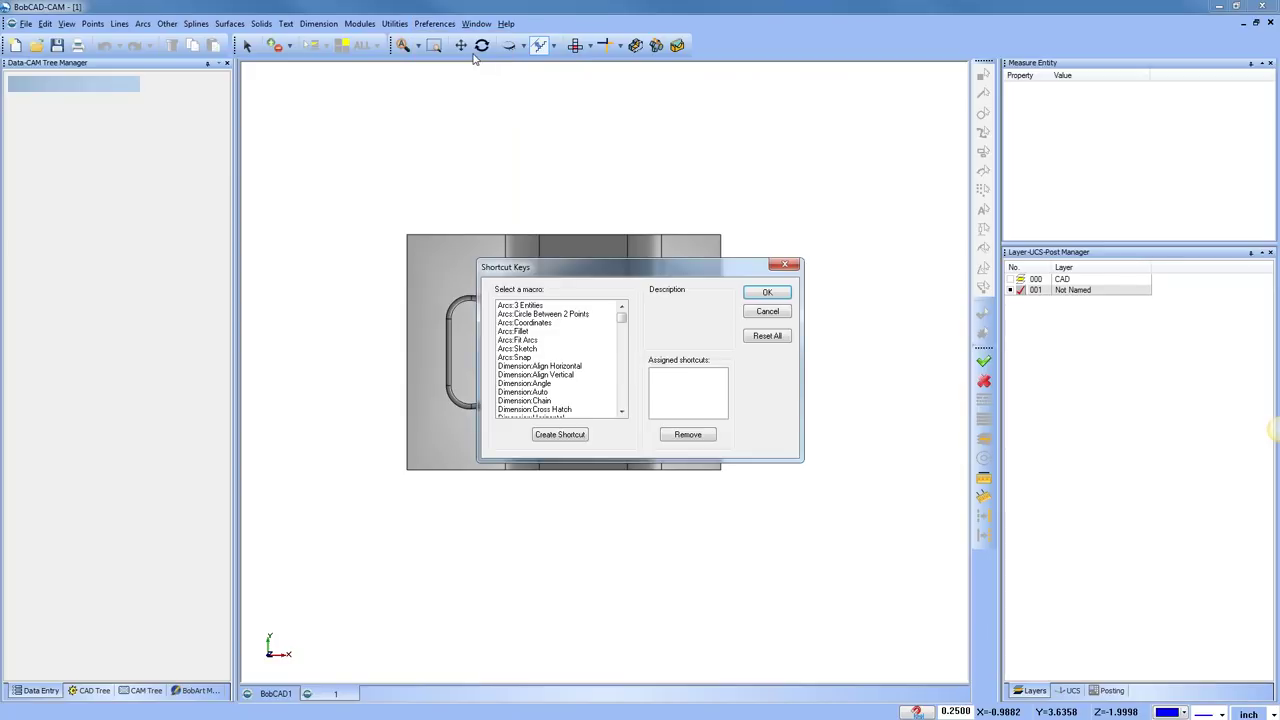
{"action": "left_click_drag", "start_coordinate": [616, 320], "coordinate": [621, 412]}
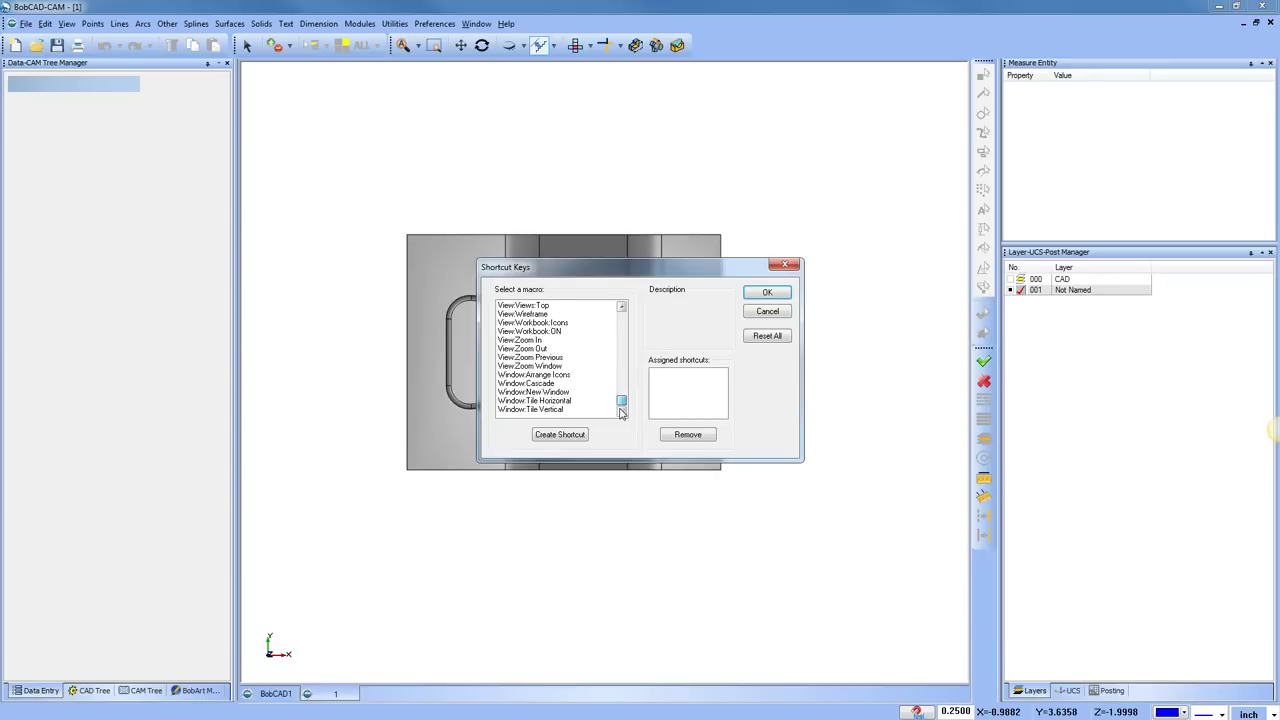
{"action": "left_click", "coordinate": [538, 349]}
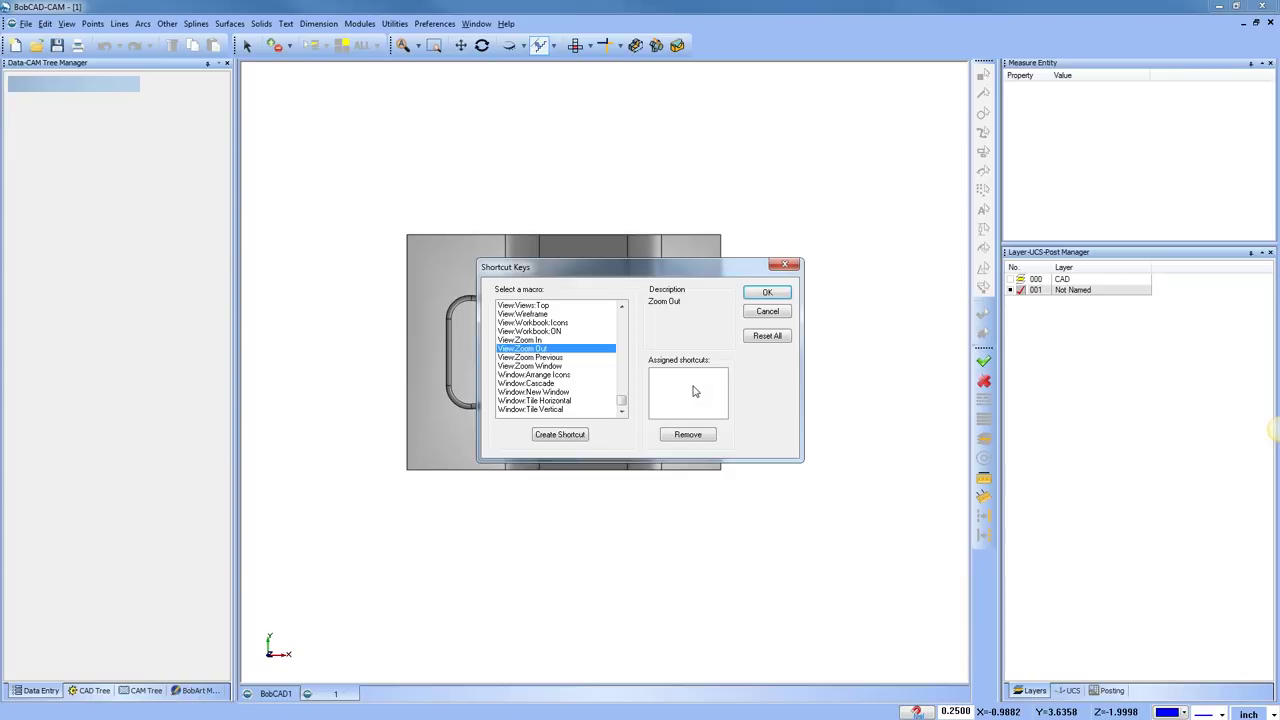
{"action": "left_click", "coordinate": [767, 312]}
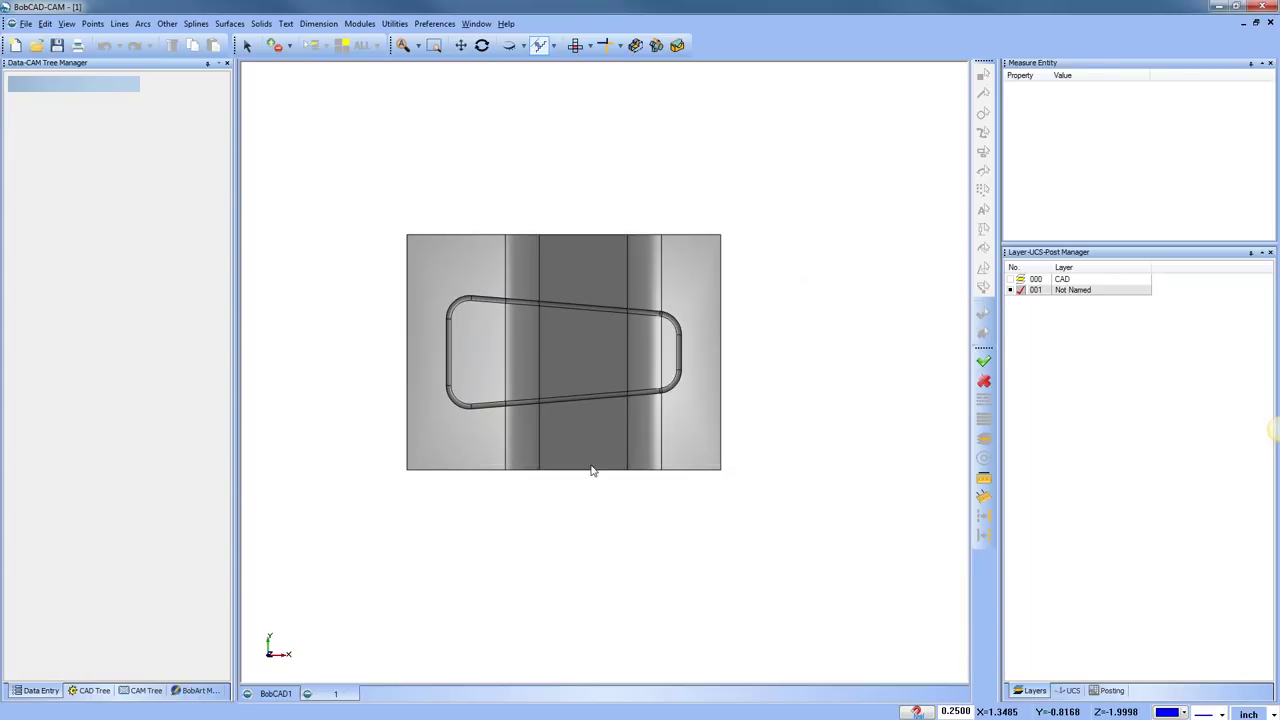
Start Utilities > Translate, with coordinates at 0.0000 and scale 1.0000
{"action": "middle_click_drag", "start_coordinate": [563, 457], "coordinate": [537, 466]}
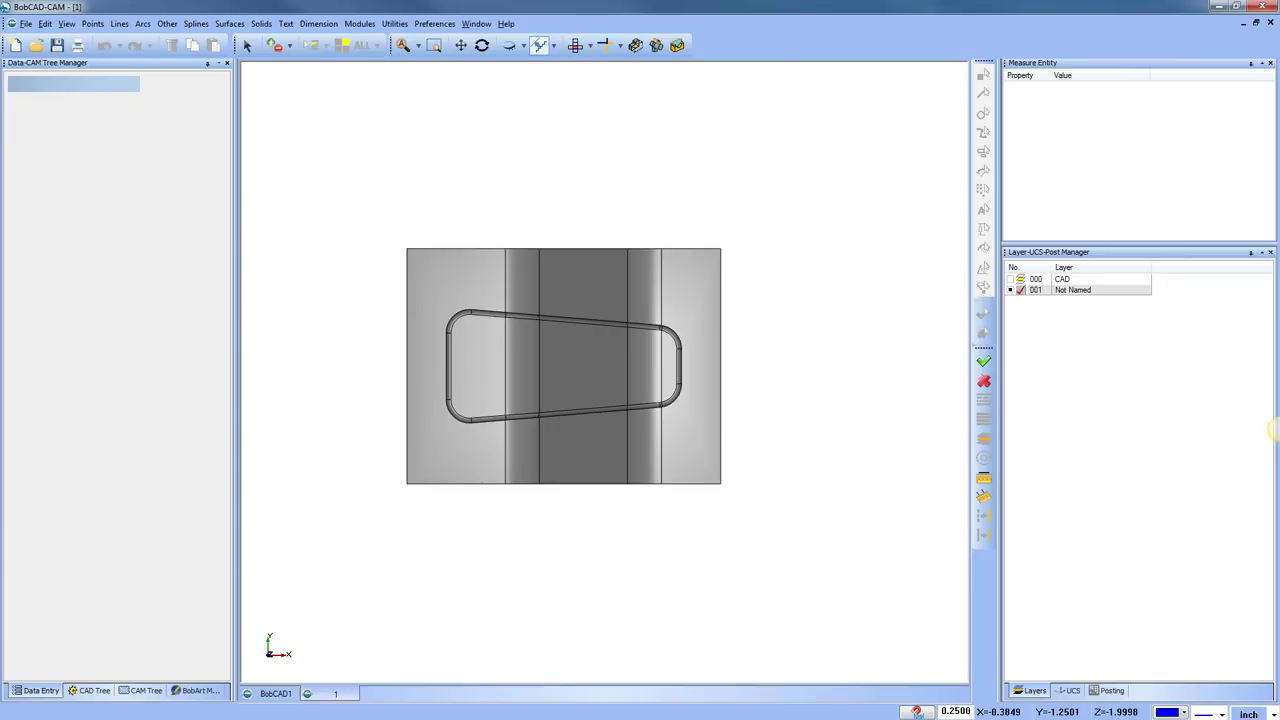
{"action": "right_click", "coordinate": [537, 200]}
{"action": "left_click", "coordinate": [567, 216]}
{"action": "middle_click_drag", "start_coordinate": [610, 411], "coordinate": [593, 411]}
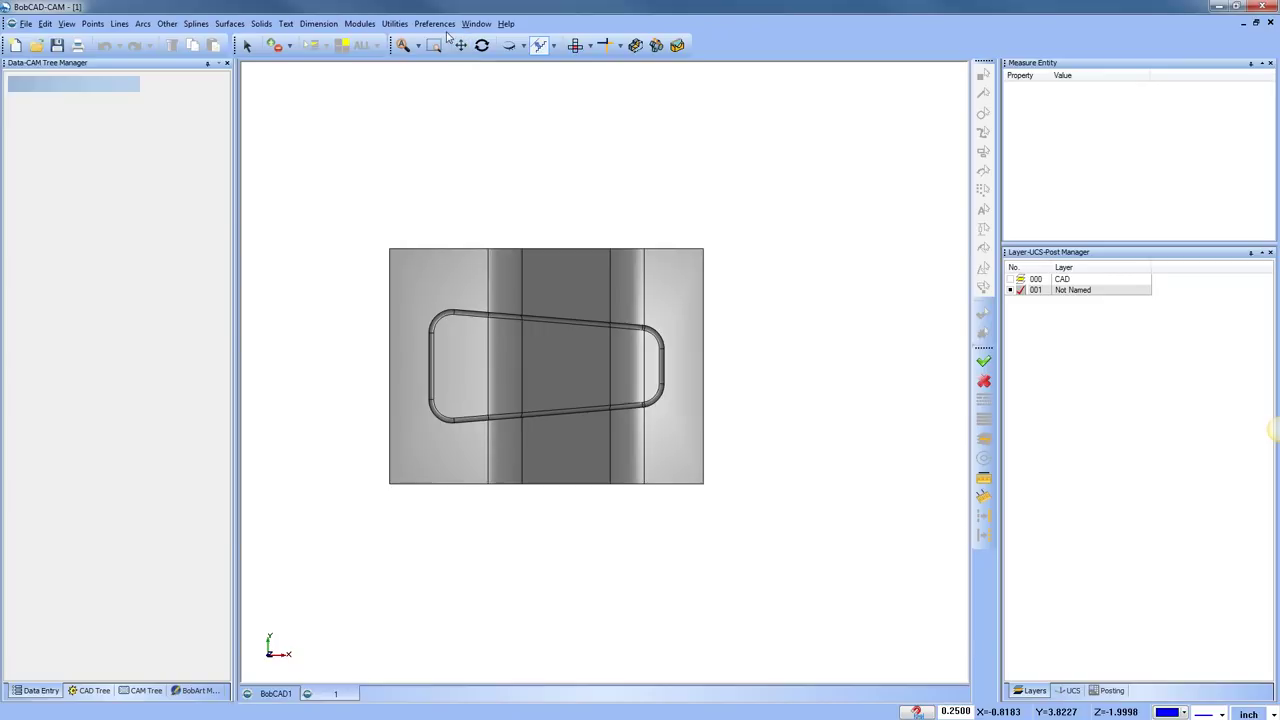
{"action": "left_click", "coordinate": [396, 25]}
{"action": "left_click", "coordinate": [445, 80]}
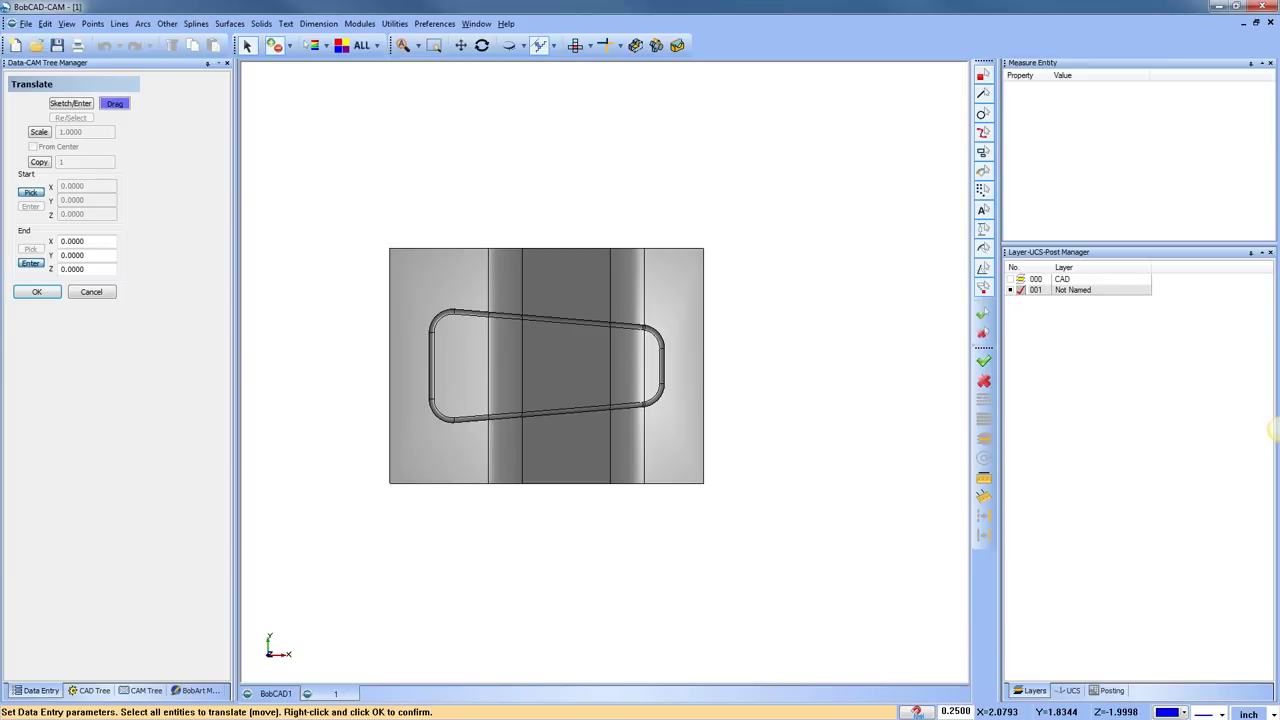
Cancel and restart Translate, then select the whole solid block to move
{"action": "left_click", "coordinate": [108, 292]}
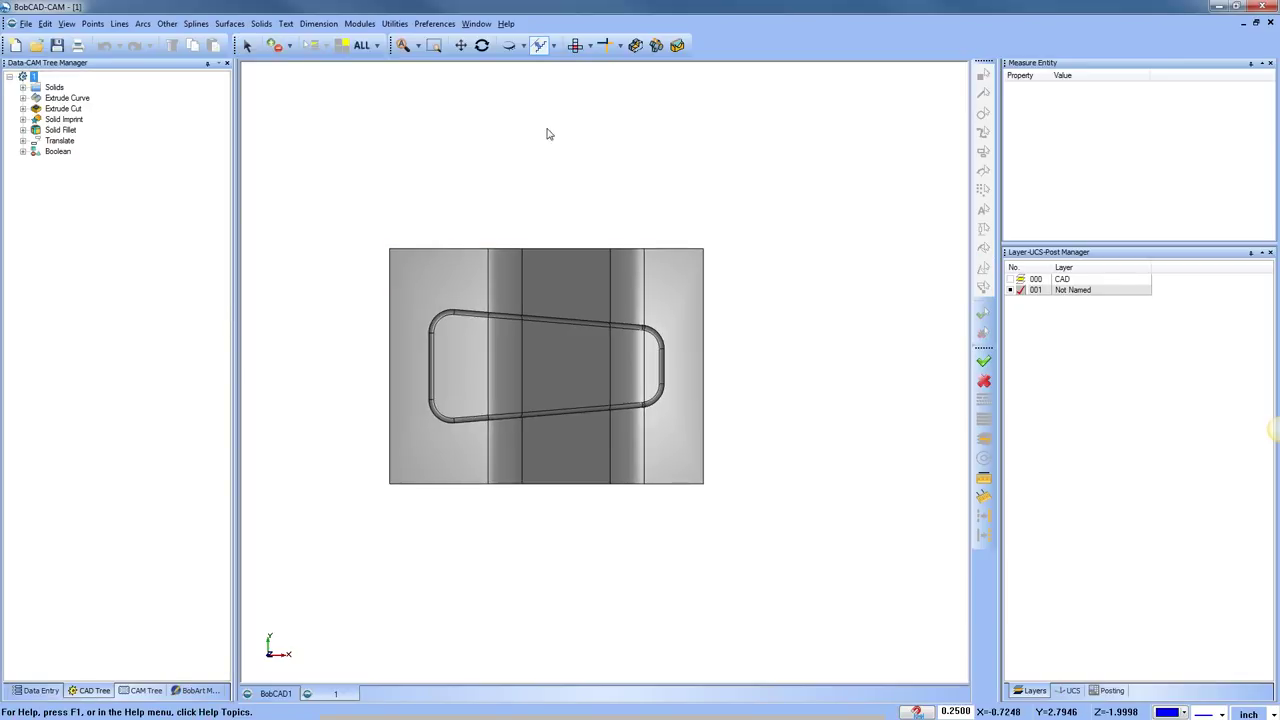
{"action": "left_click", "coordinate": [395, 23]}
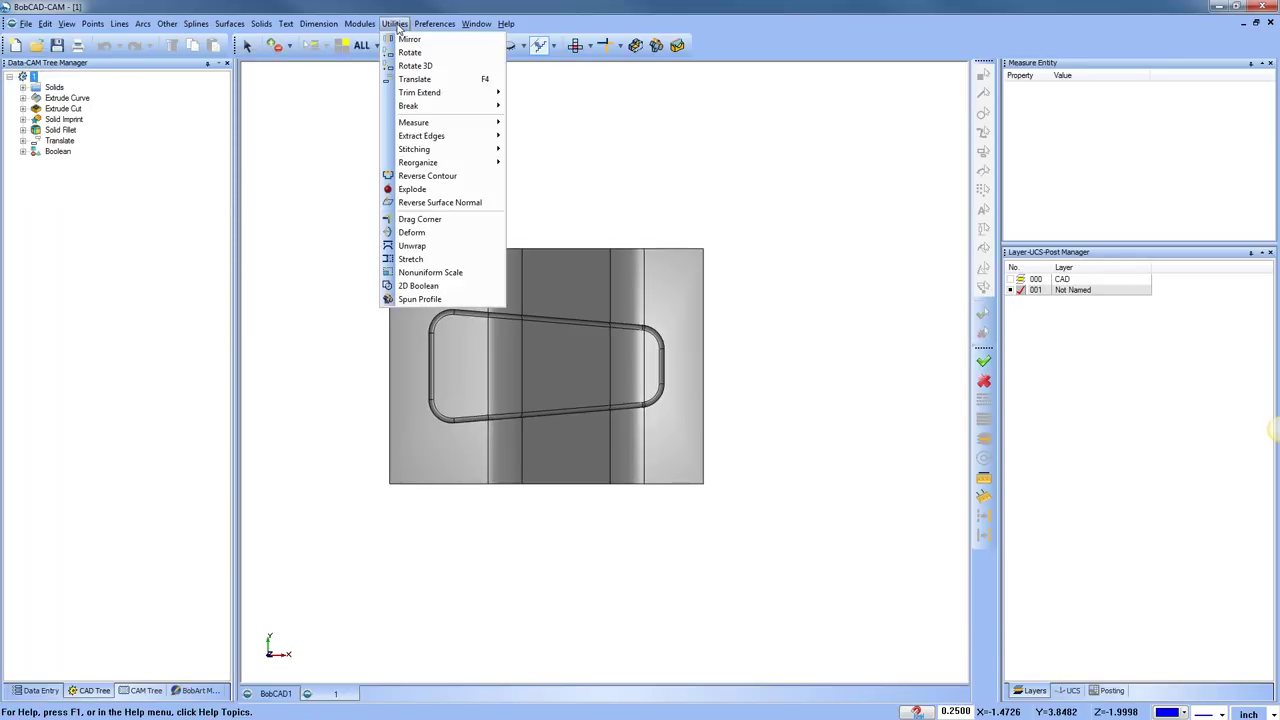
{"action": "left_click", "coordinate": [439, 80]}
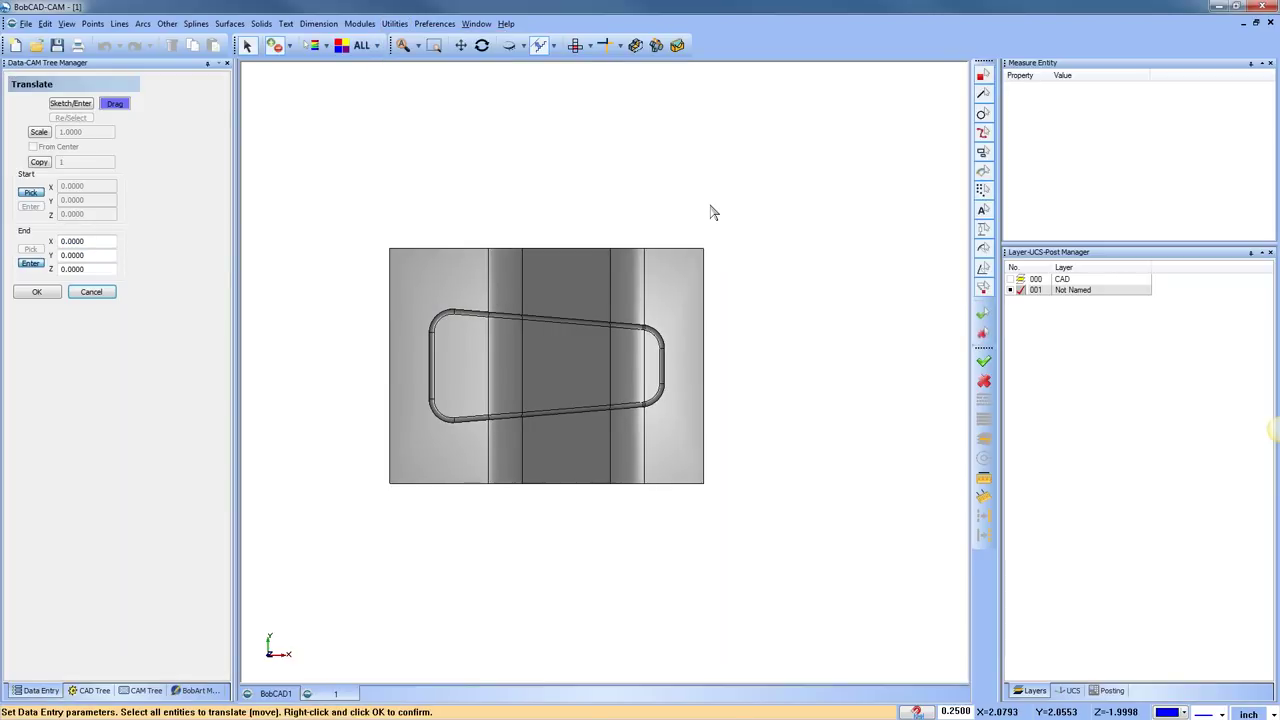
{"action": "left_click", "coordinate": [575, 258]}
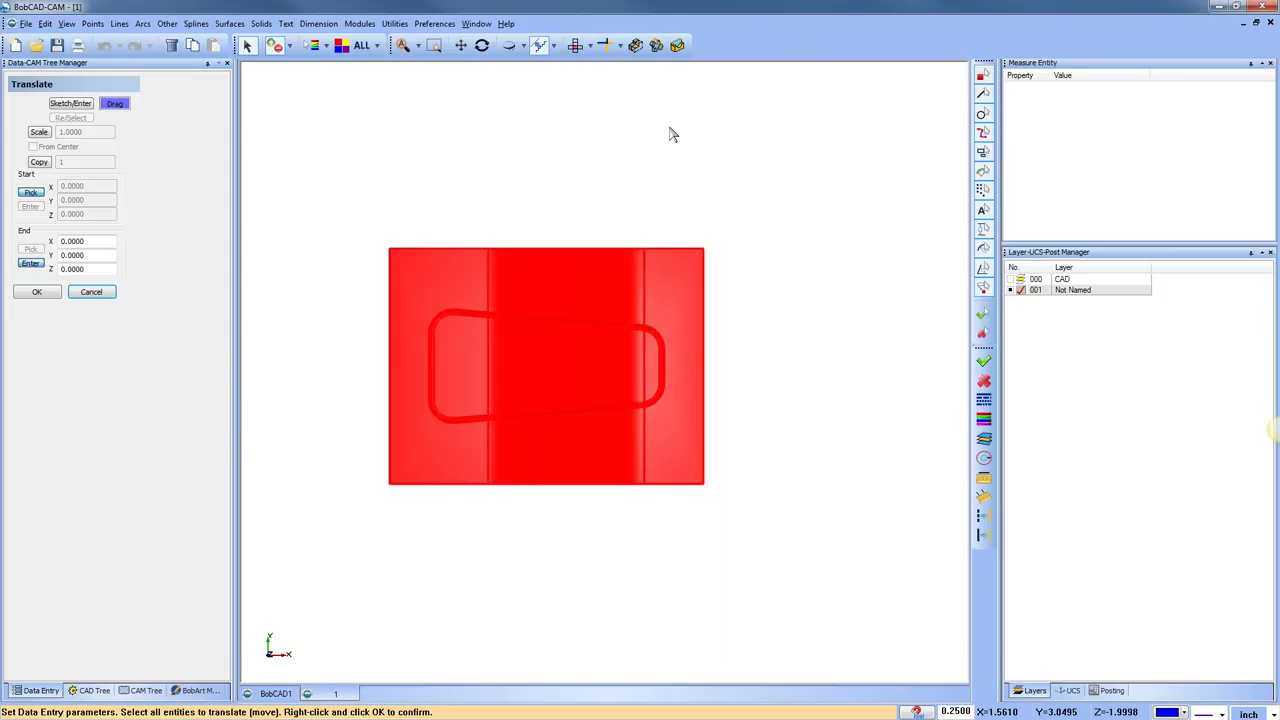
Confirm the solid, try the point-pick and drag move modes, and reselect the solid
{"action": "right_click", "coordinate": [672, 134]}
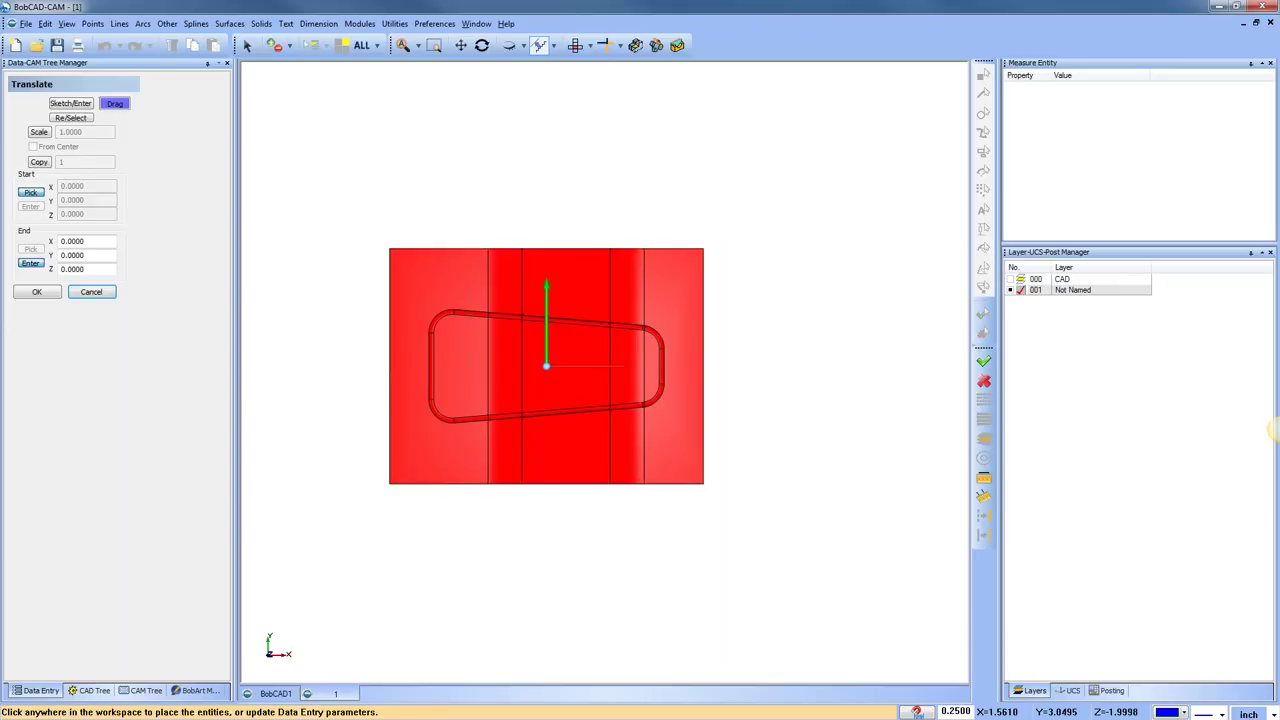
{"action": "key", "text": "Home"}
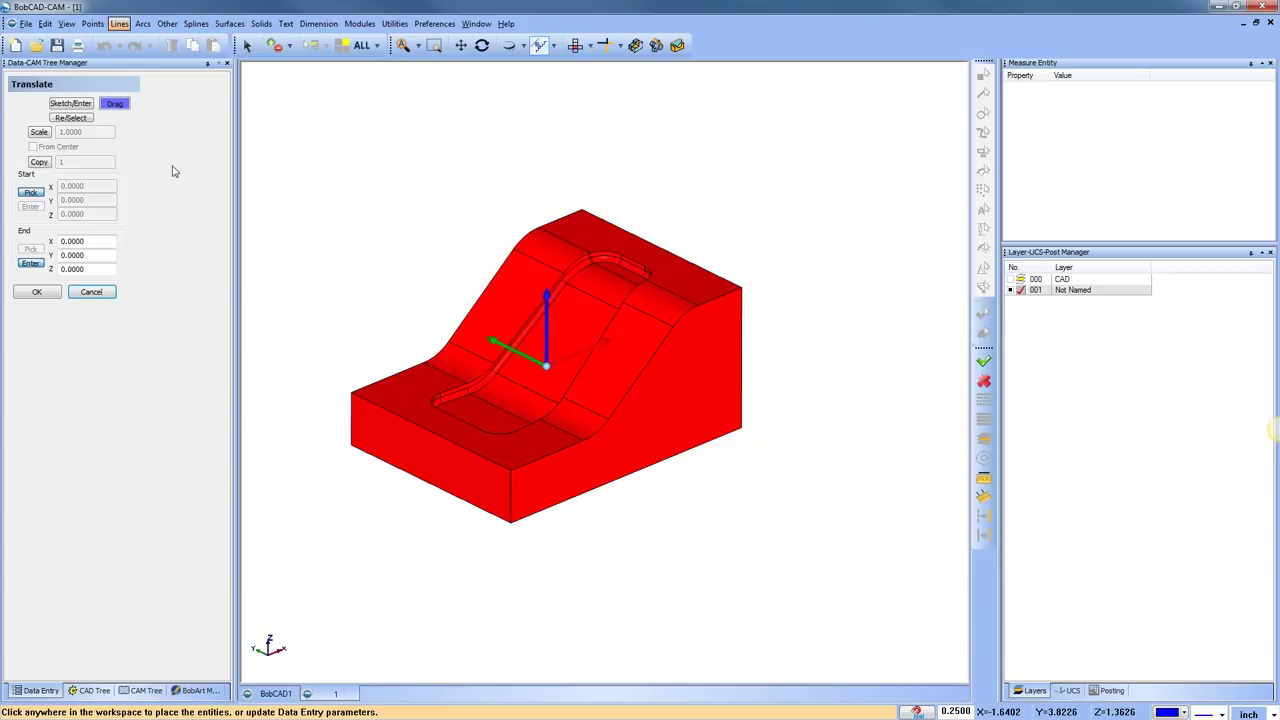
{"action": "left_click", "coordinate": [84, 107]}
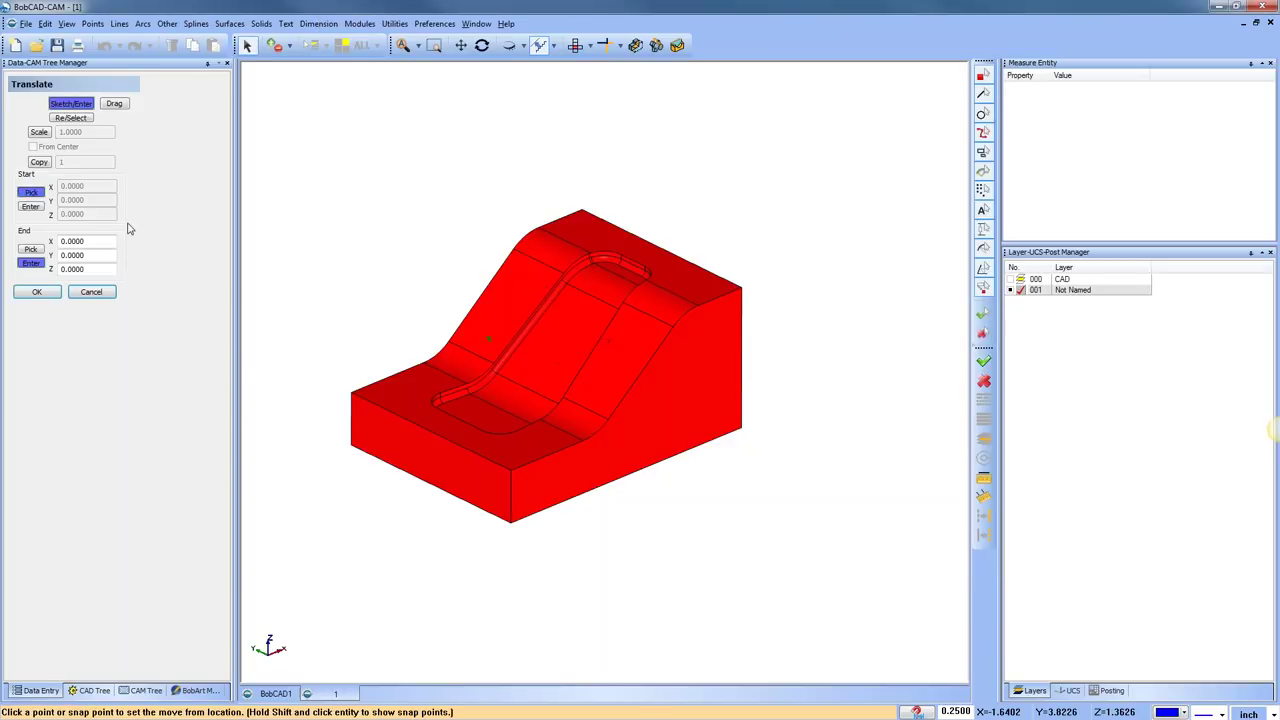
{"action": "left_click", "coordinate": [115, 105]}
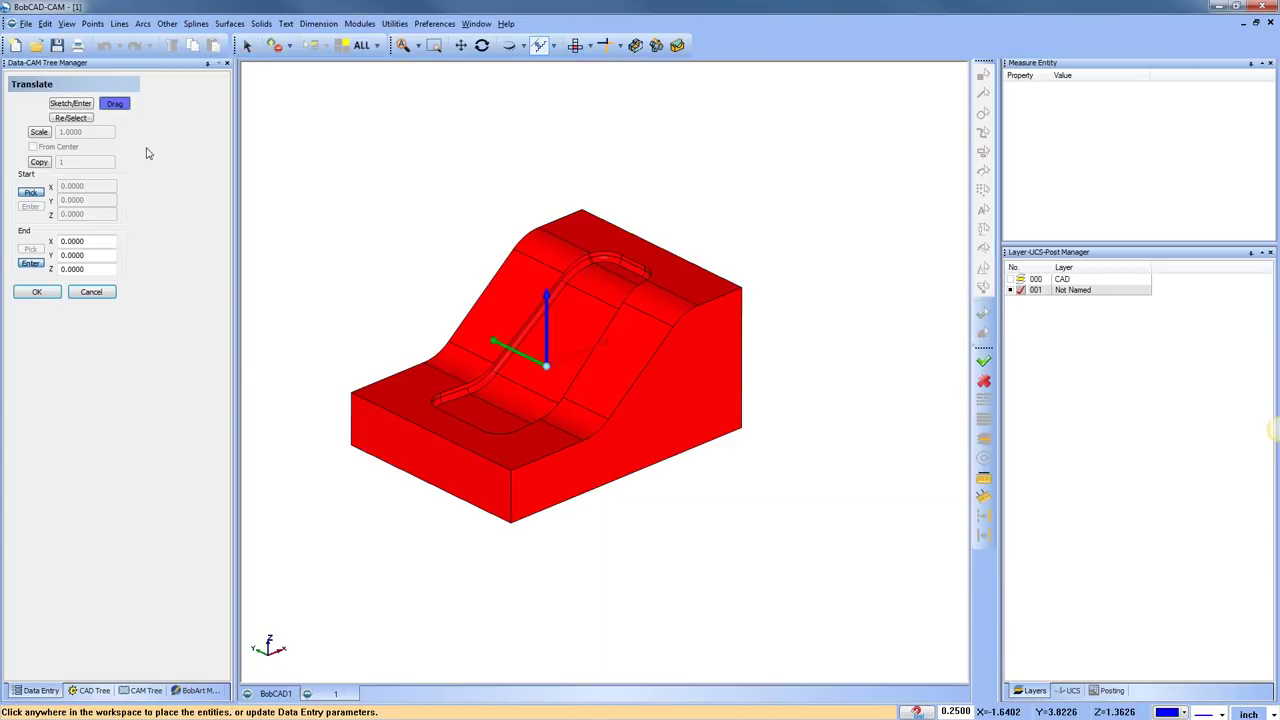
{"action": "left_click", "coordinate": [84, 119]}
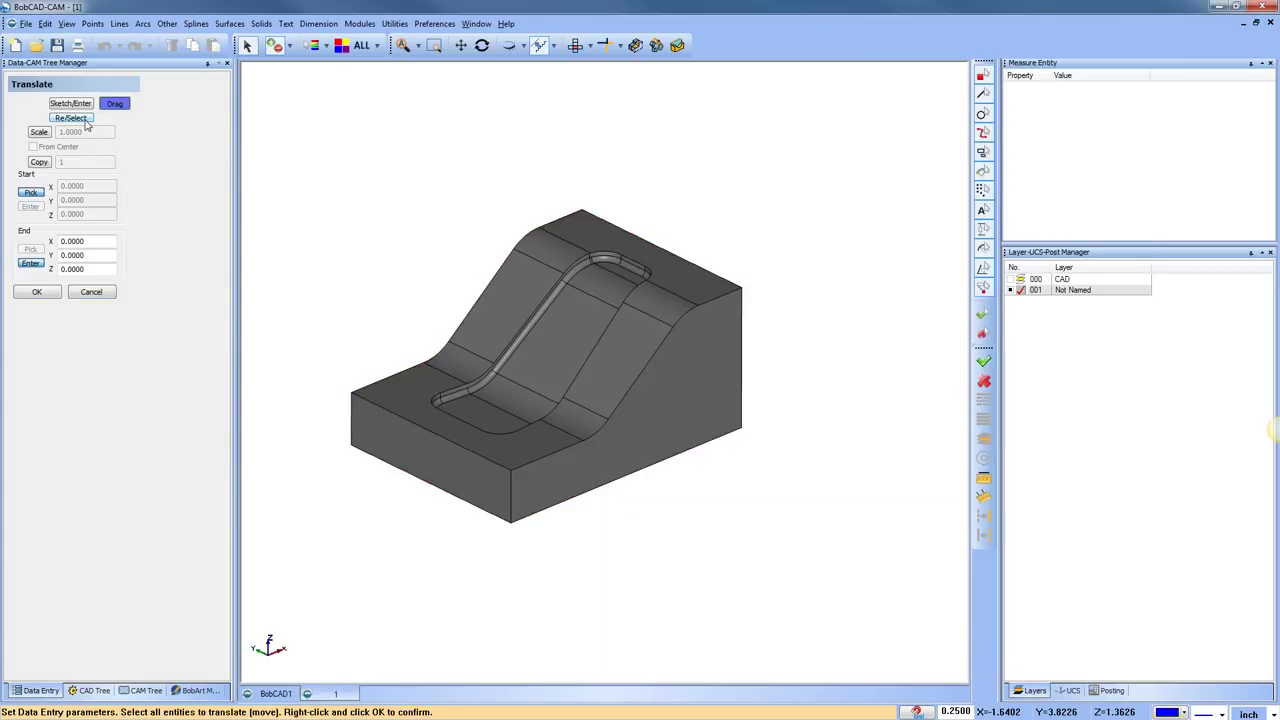
{"action": "left_click", "coordinate": [535, 216]}
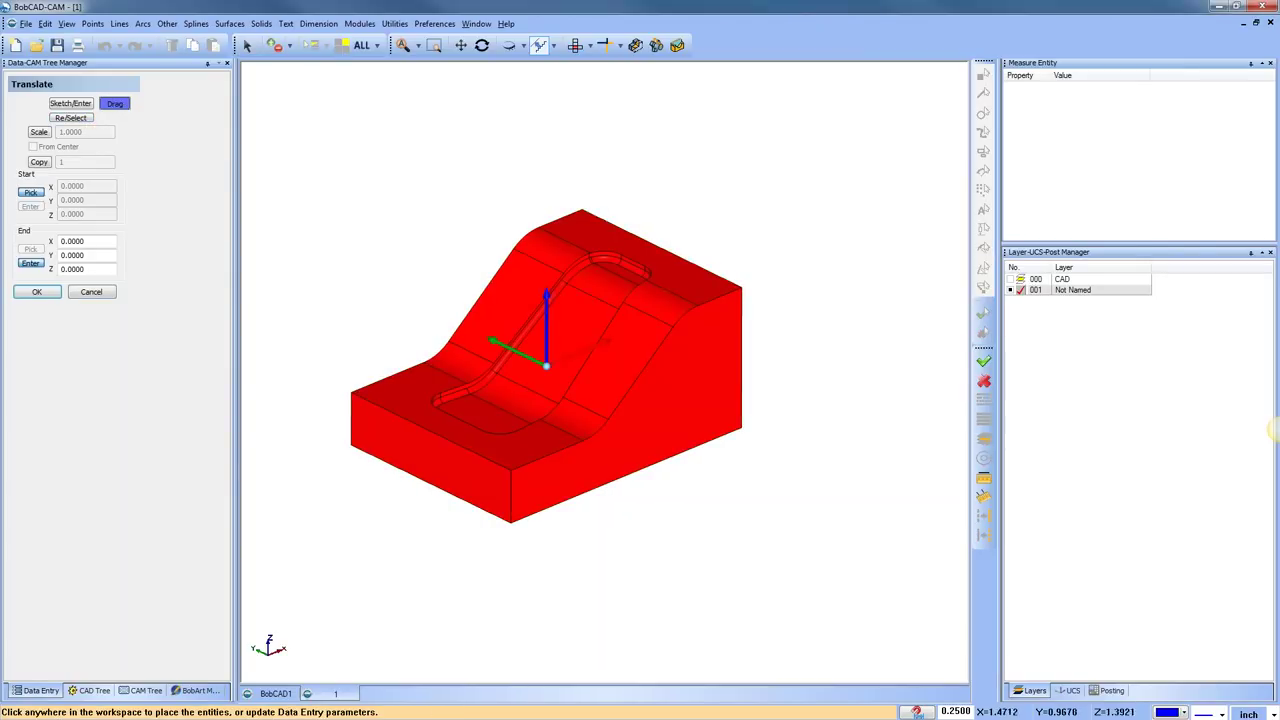
{"action": "left_click", "coordinate": [575, 45]}
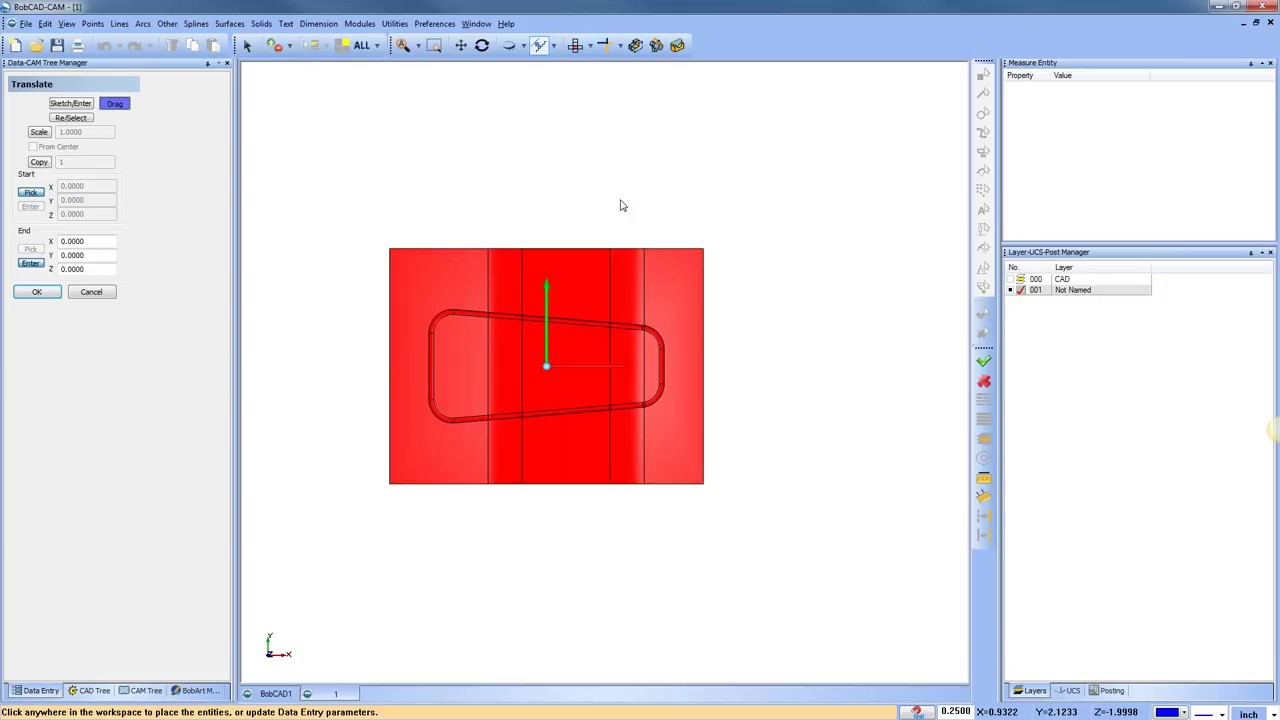
Cancel the move and restart Translate with the solid picked as the part to move
{"action": "right_click", "coordinate": [534, 163]}
{"action": "left_click", "coordinate": [558, 180]}
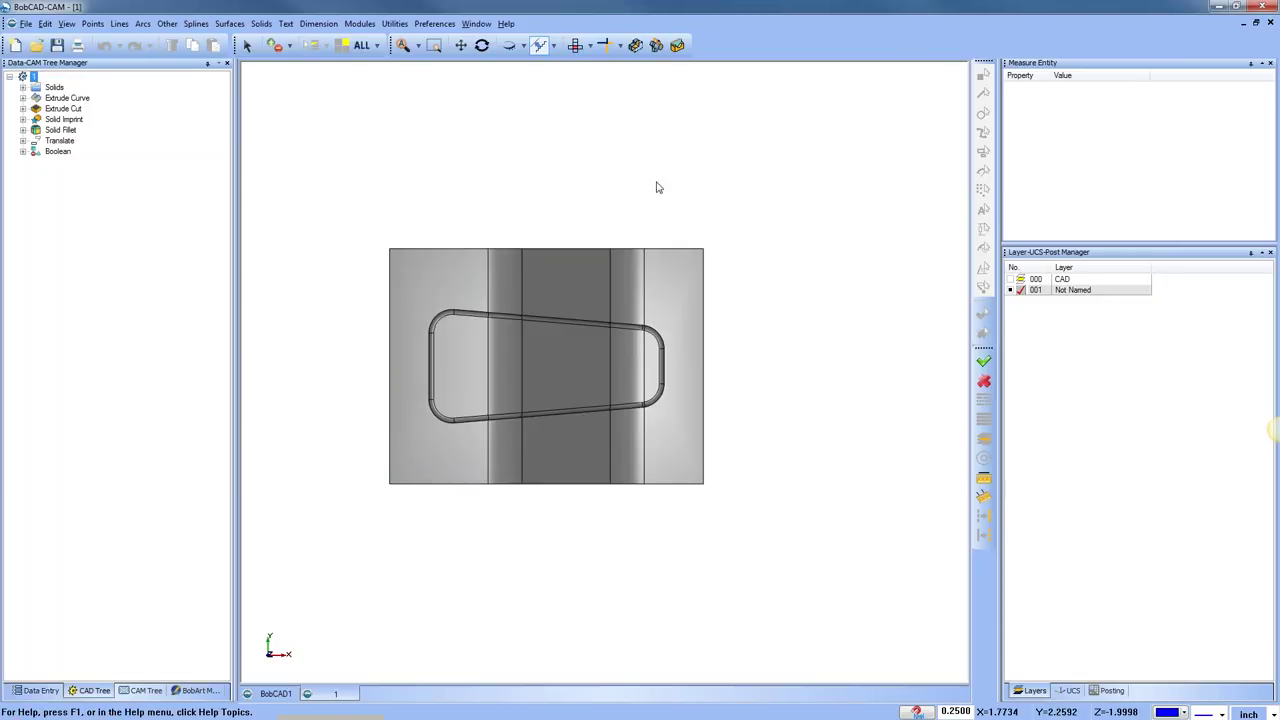
{"action": "left_click", "coordinate": [394, 23]}
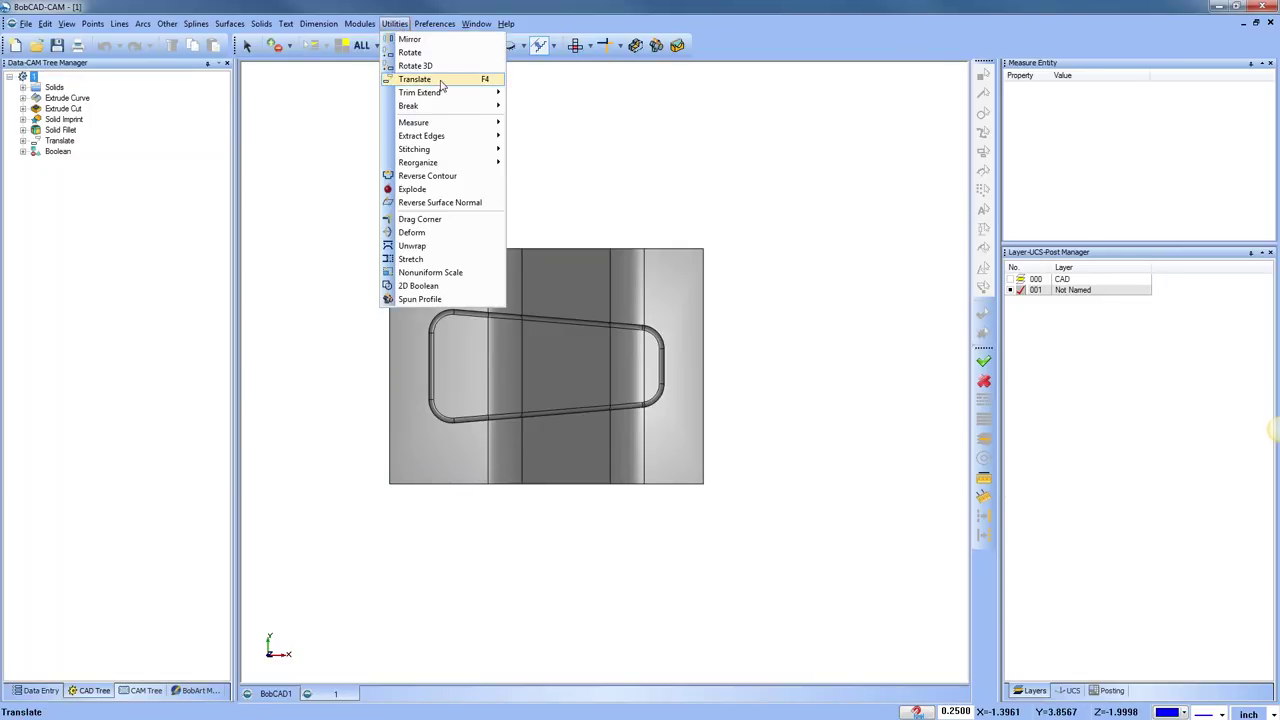
{"action": "left_click", "coordinate": [441, 82]}
{"action": "left_click", "coordinate": [466, 250]}
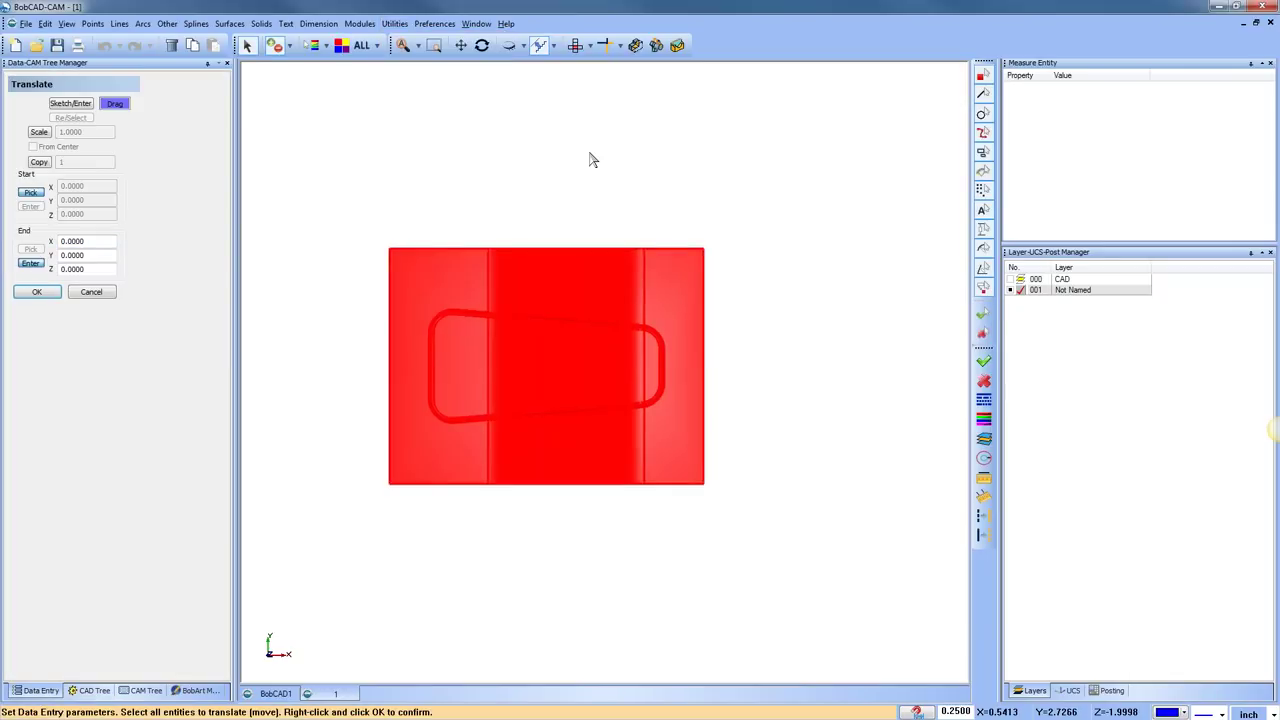
Confirm the solid selection and set the Translate End X to 7.0000
{"action": "right_click", "coordinate": [590, 160]}
{"action": "left_click", "coordinate": [614, 177]}
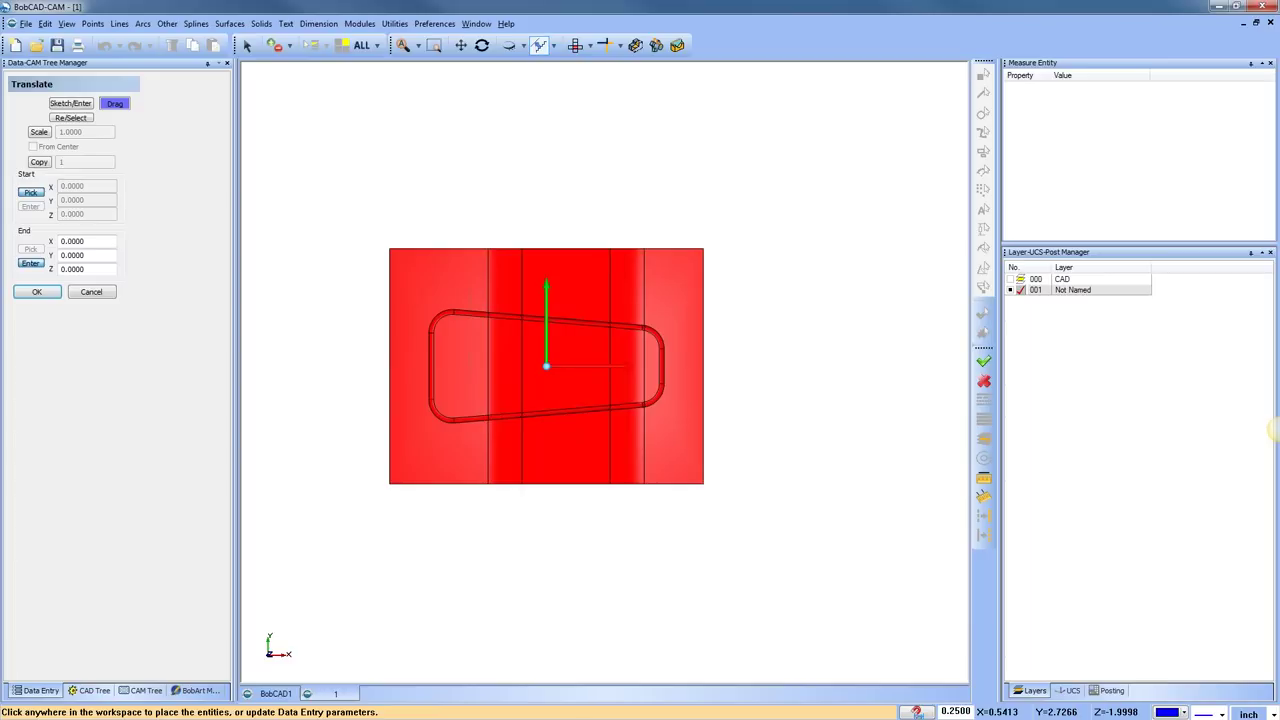
{"action": "left_click_drag", "start_coordinate": [100, 241], "coordinate": [62, 241]}
{"action": "type", "text": "1"}
{"action": "key", "text": "Tab"}
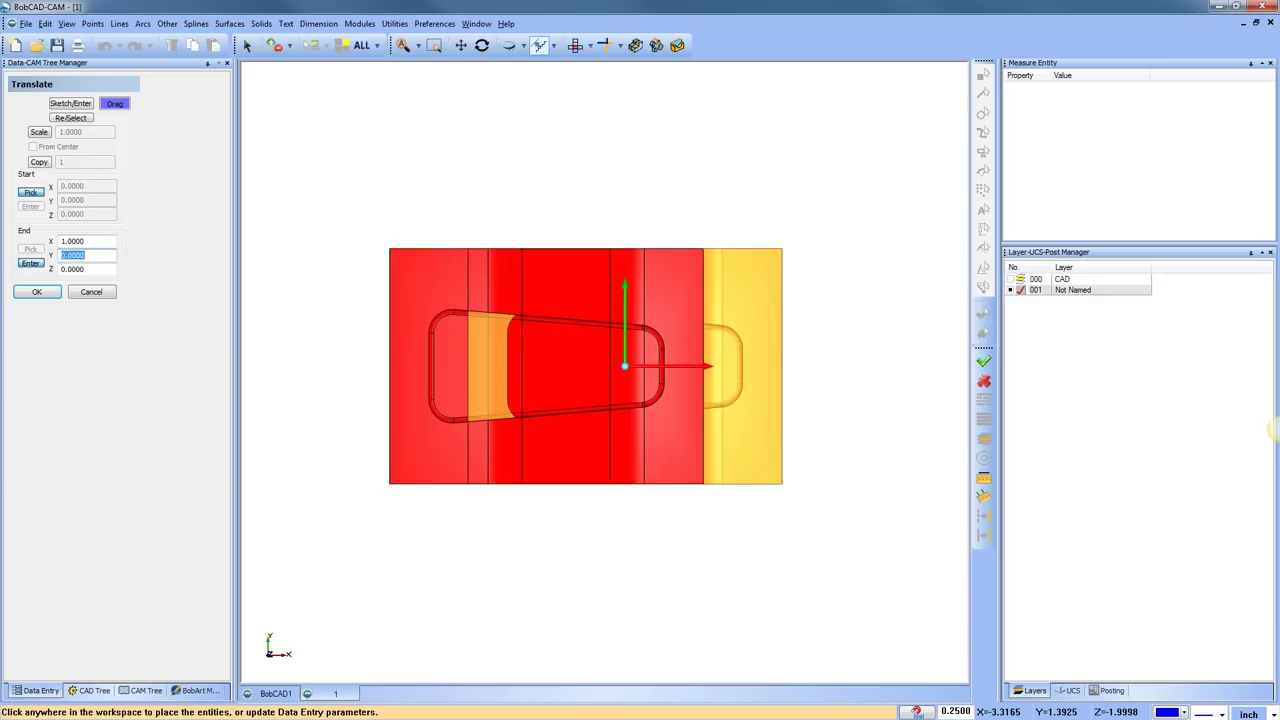
{"action": "key", "text": "shift+Tab"}
{"action": "type", "text": "7"}
{"action": "key", "text": "Tab"}
Bring the original and the moved preview into view, then reselect the End X value
{"action": "scroll", "coordinate": [677, 397], "scroll_direction": "down", "scroll_amount": 3}
{"action": "middle_click_drag", "start_coordinate": [677, 397], "coordinate": [586, 374]}
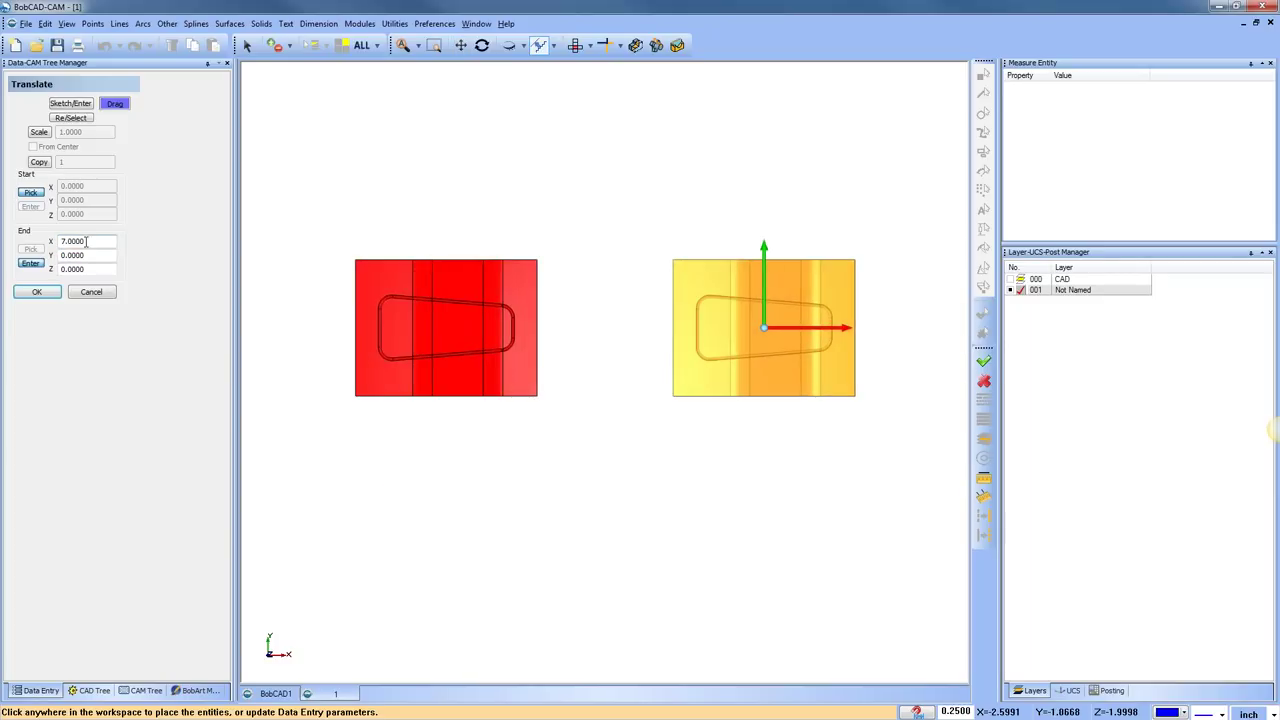
{"action": "key", "text": "Tab"}
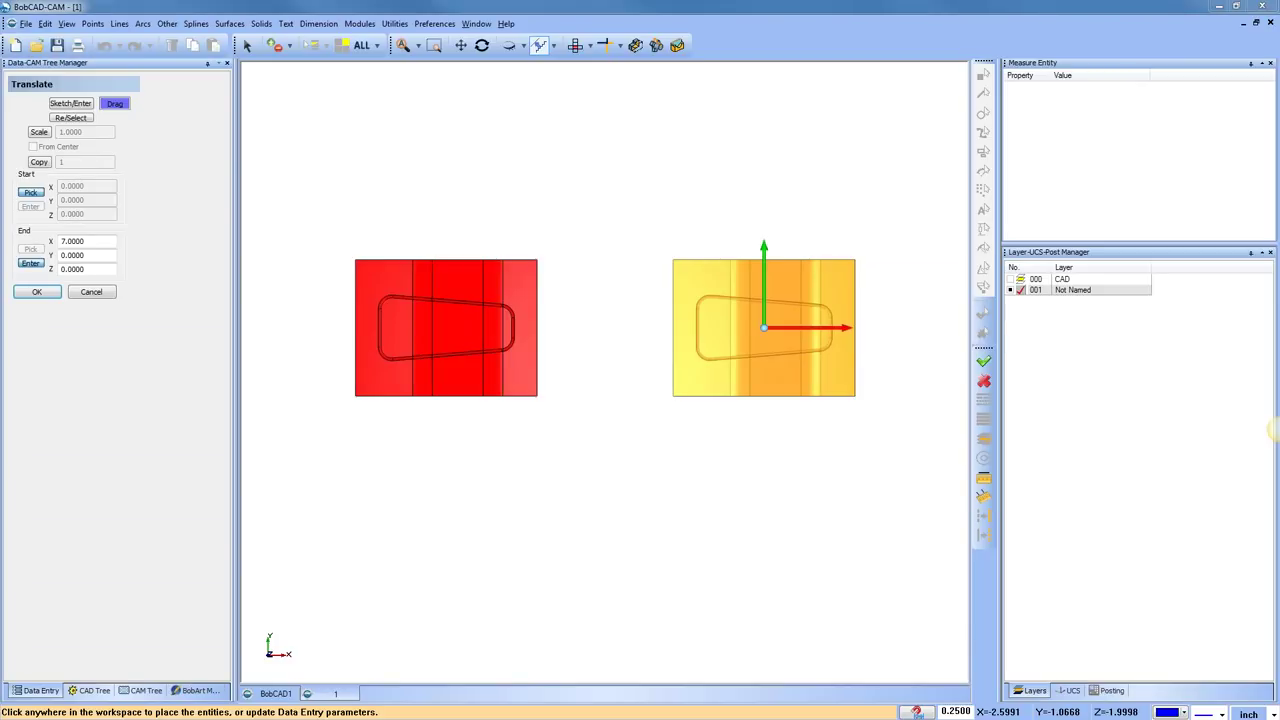
{"action": "mouse_move", "coordinate": [10, 220]}
{"action": "left_mouse_down"}
{"action": "mouse_move", "coordinate": [135, 223]}
{"action": "mouse_move", "coordinate": [131, 295]}
{"action": "mouse_move", "coordinate": [6, 289]}
{"action": "mouse_move", "coordinate": [22, 214]}
{"action": "left_mouse_up"}
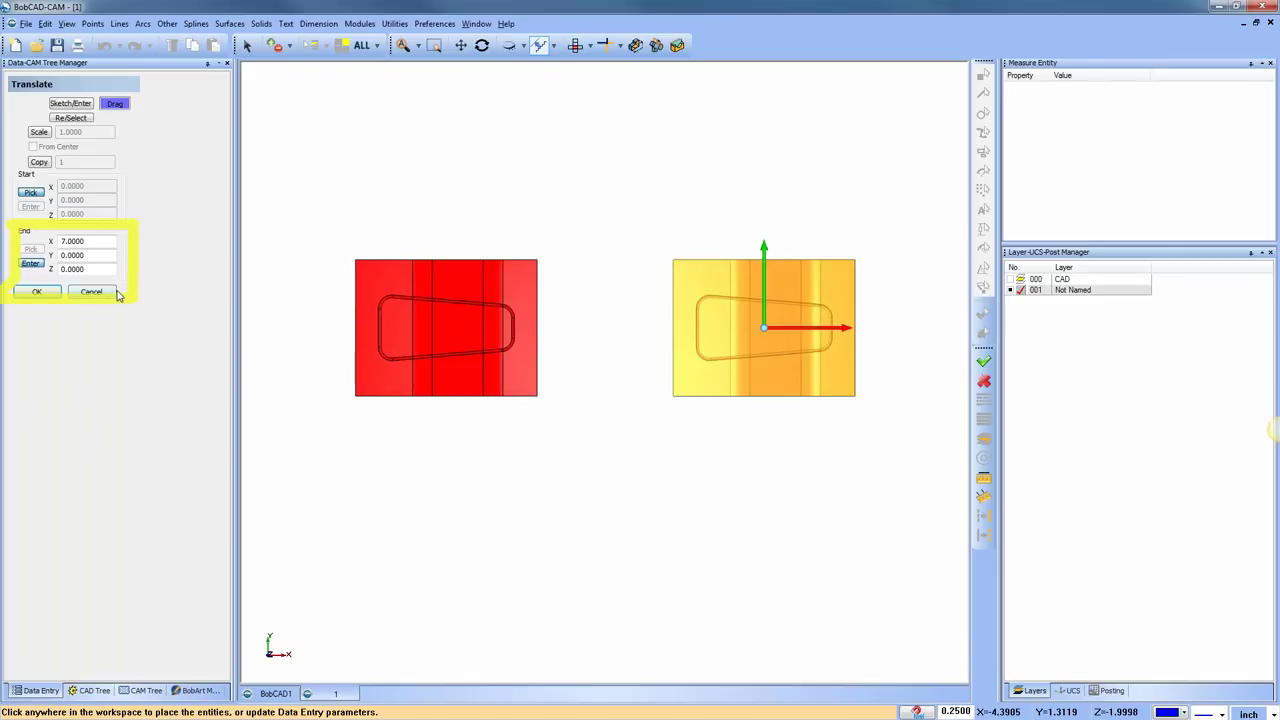
{"action": "key", "text": "Escape"}
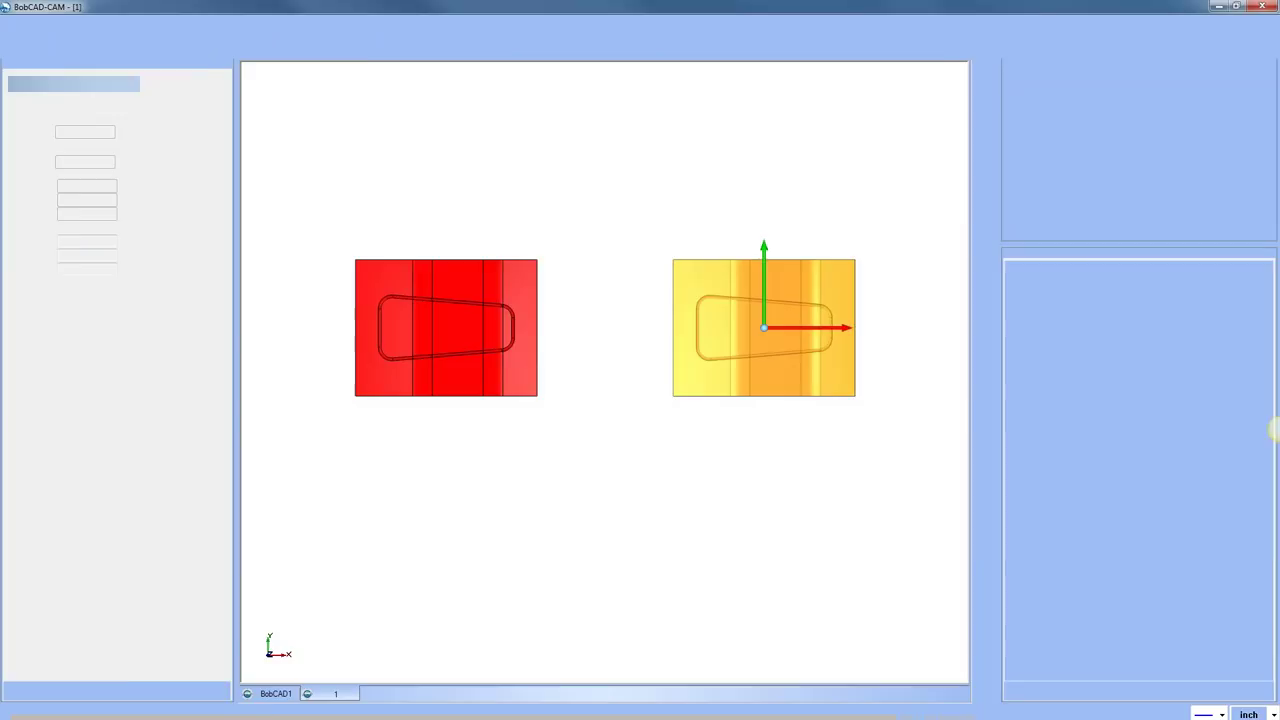
{"action": "double_click", "coordinate": [94, 247]}
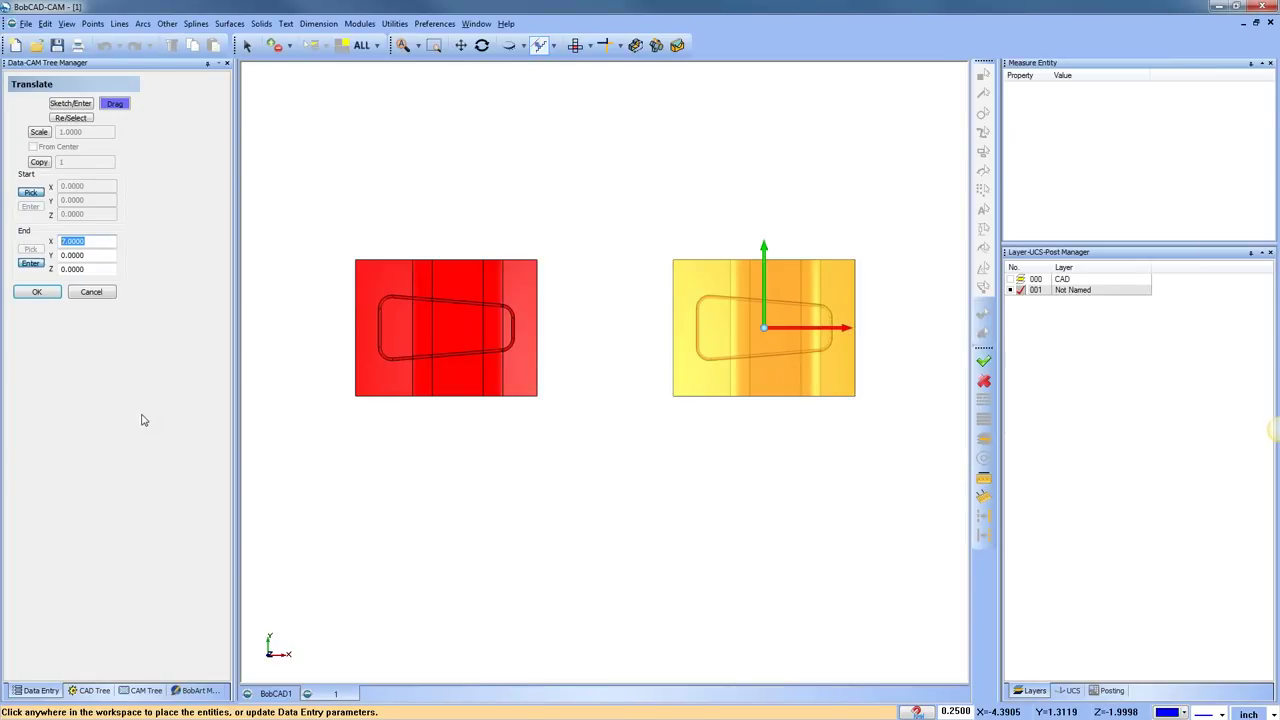
Turn off snapping and drag the preview copy along Y, X and Z
{"action": "middle_click_drag", "start_coordinate": [640, 390], "coordinate": [702, 445]}
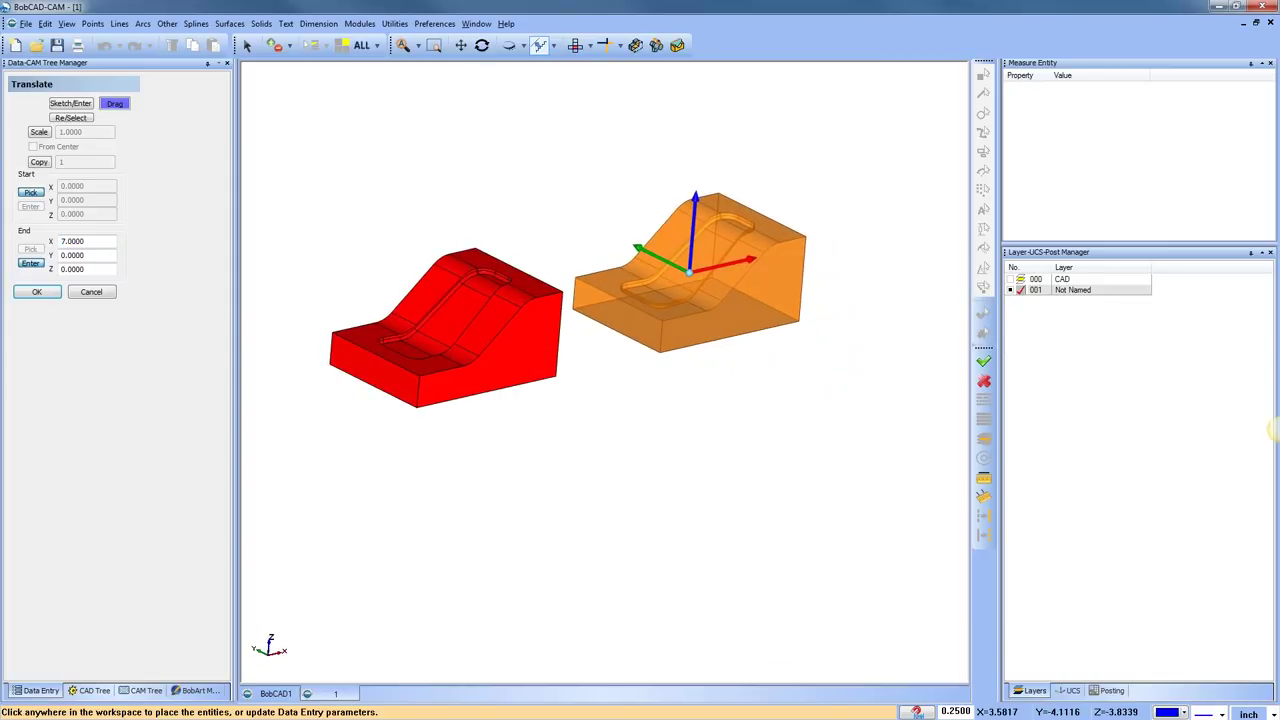
{"action": "scroll", "coordinate": [654, 451], "scroll_direction": "down", "scroll_amount": 2}
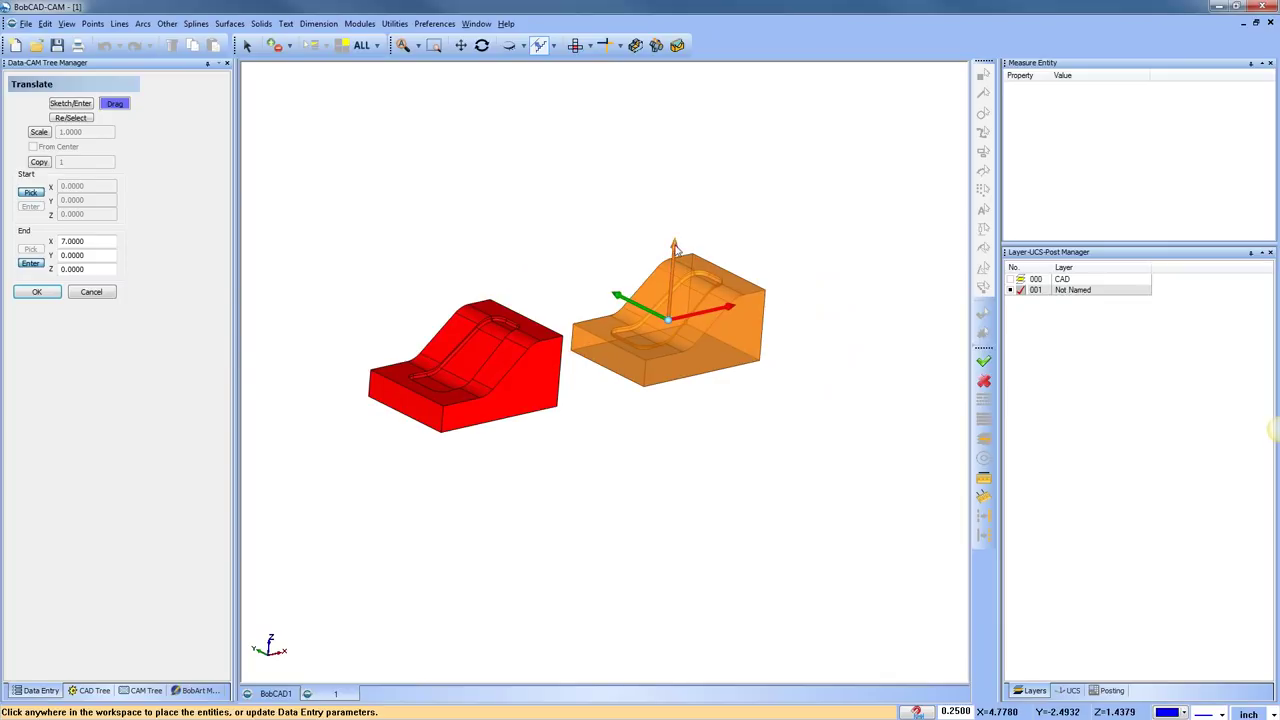
{"action": "left_click", "coordinate": [540, 45]}
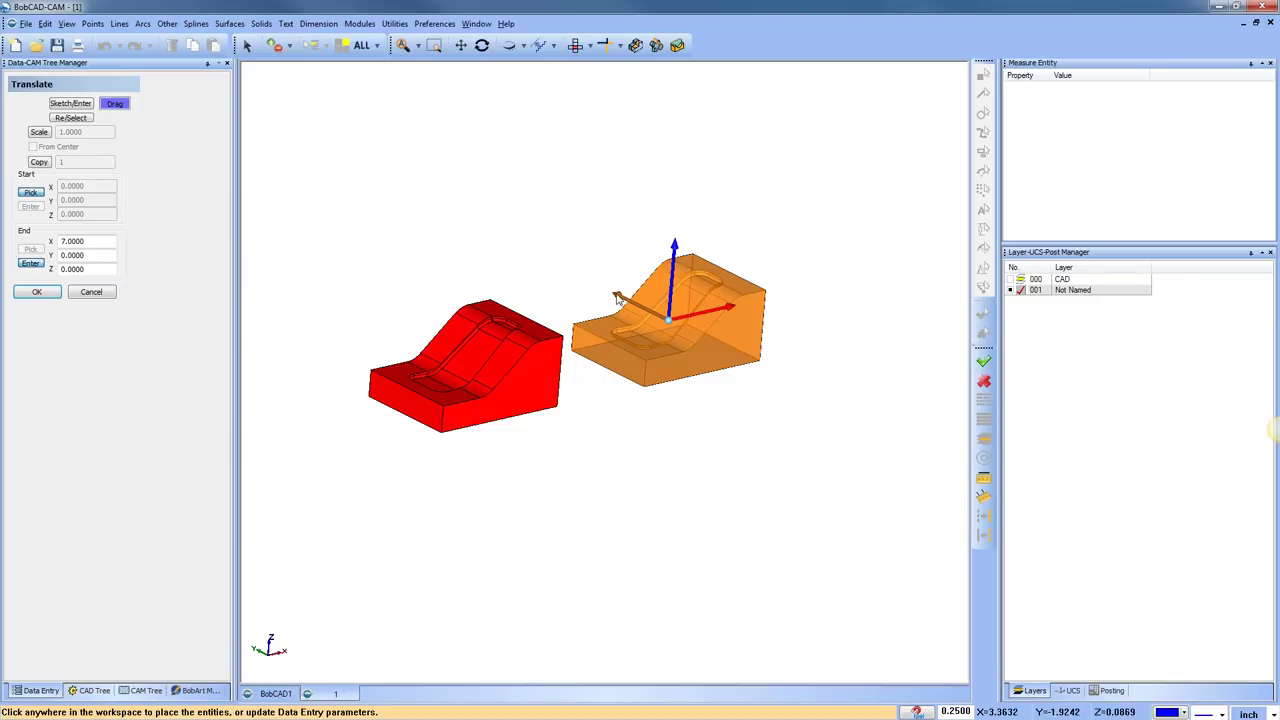
{"action": "left_click_drag", "start_coordinate": [617, 298], "coordinate": [632, 332]}
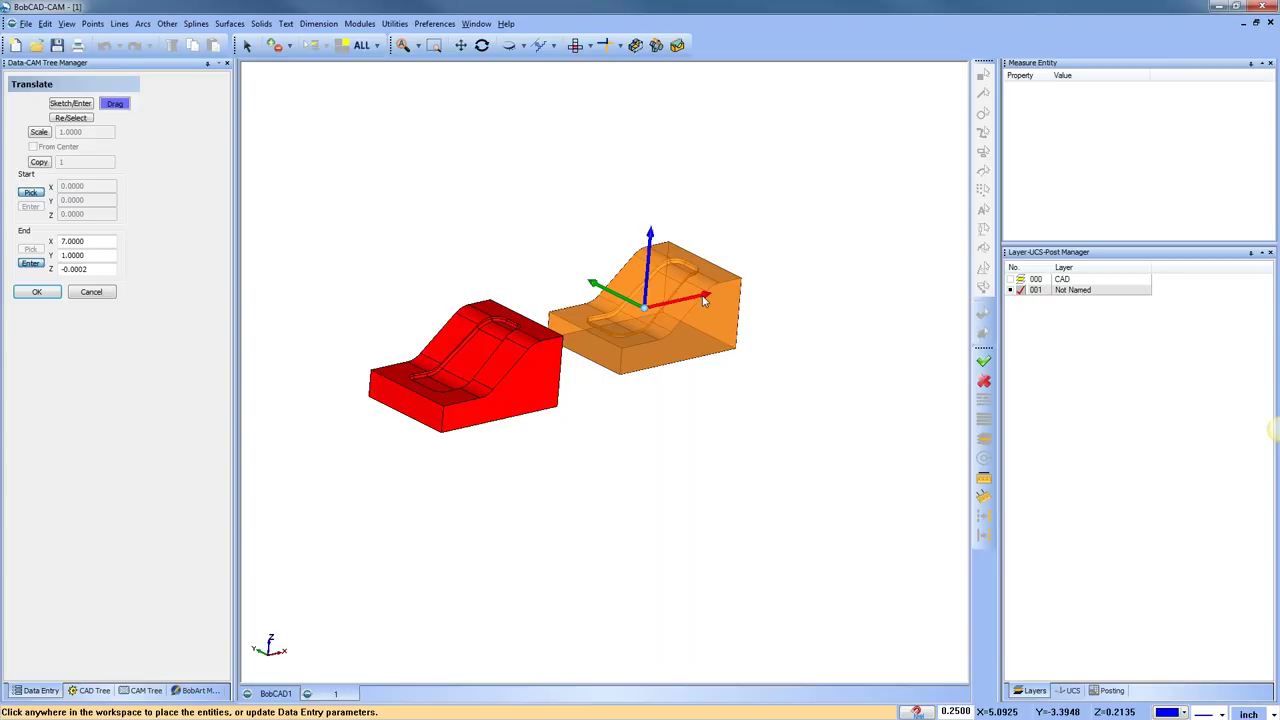
{"action": "left_click_drag", "start_coordinate": [695, 300], "coordinate": [701, 316]}
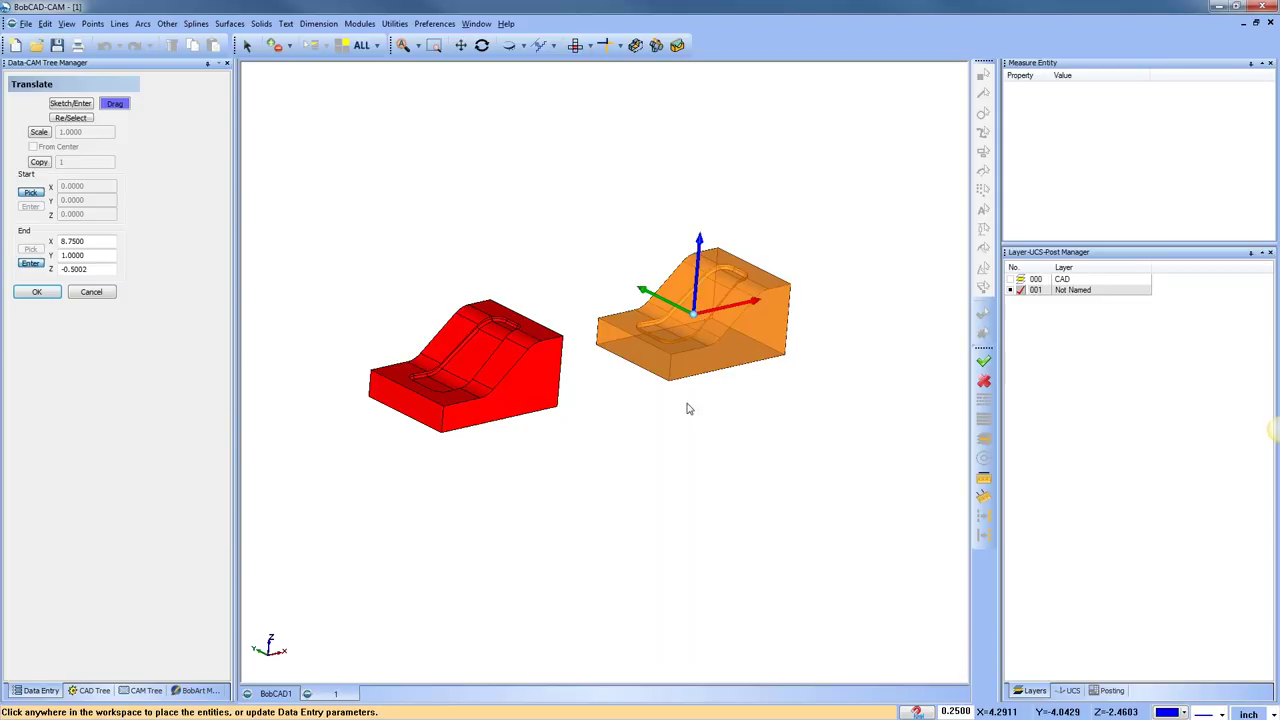
{"action": "left_click_drag", "start_coordinate": [700, 248], "coordinate": [704, 107]}
Reset End X, Y and Z to 0 and cancel the translate, viewing the part from the top
{"action": "left_click", "coordinate": [92, 267]}
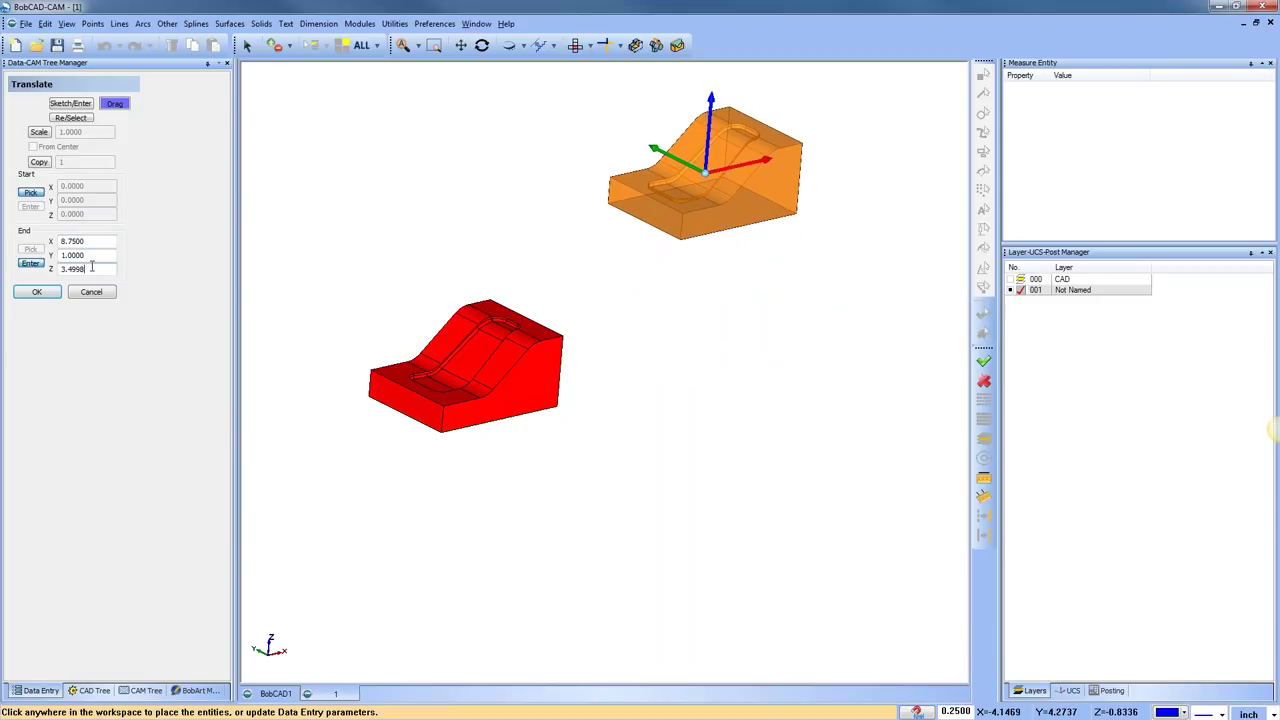
{"action": "left_click", "coordinate": [91, 241]}
{"action": "type", "text": "0"}
{"action": "key", "text": "Tab"}
{"action": "type", "text": "0"}
{"action": "key", "text": "Tab"}
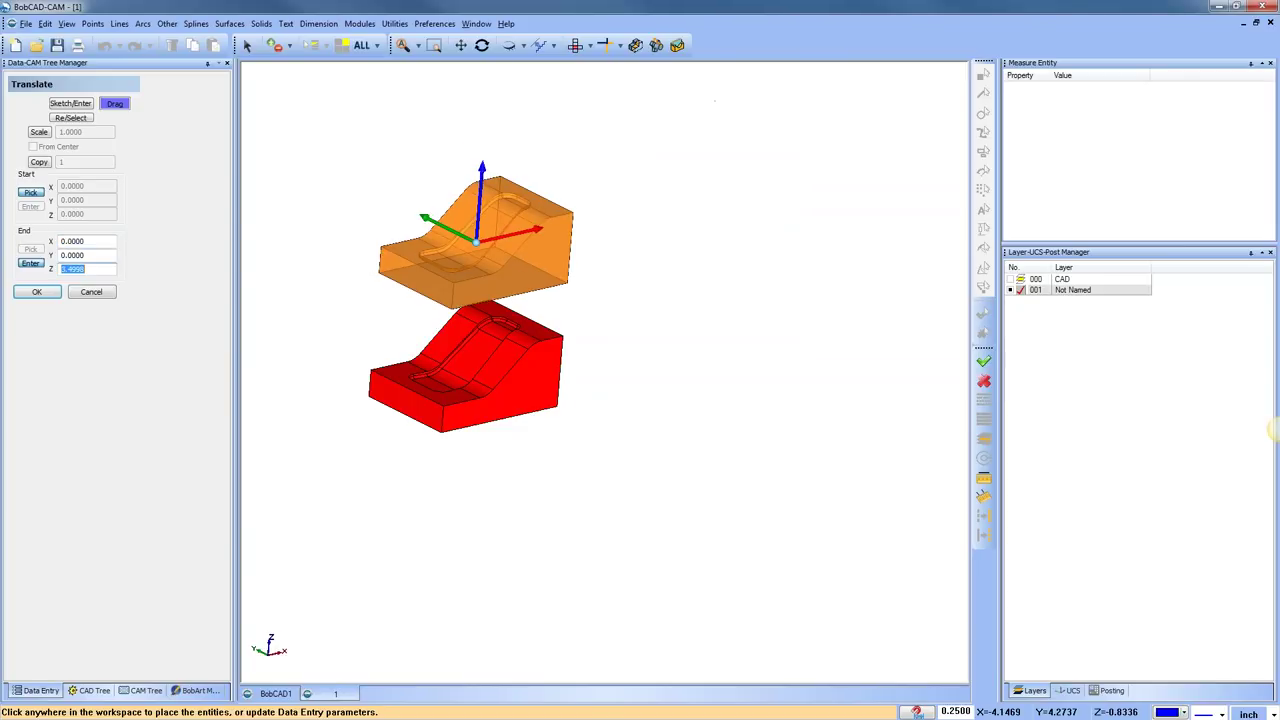
{"action": "type", "text": "0"}
{"action": "key", "text": "Tab"}
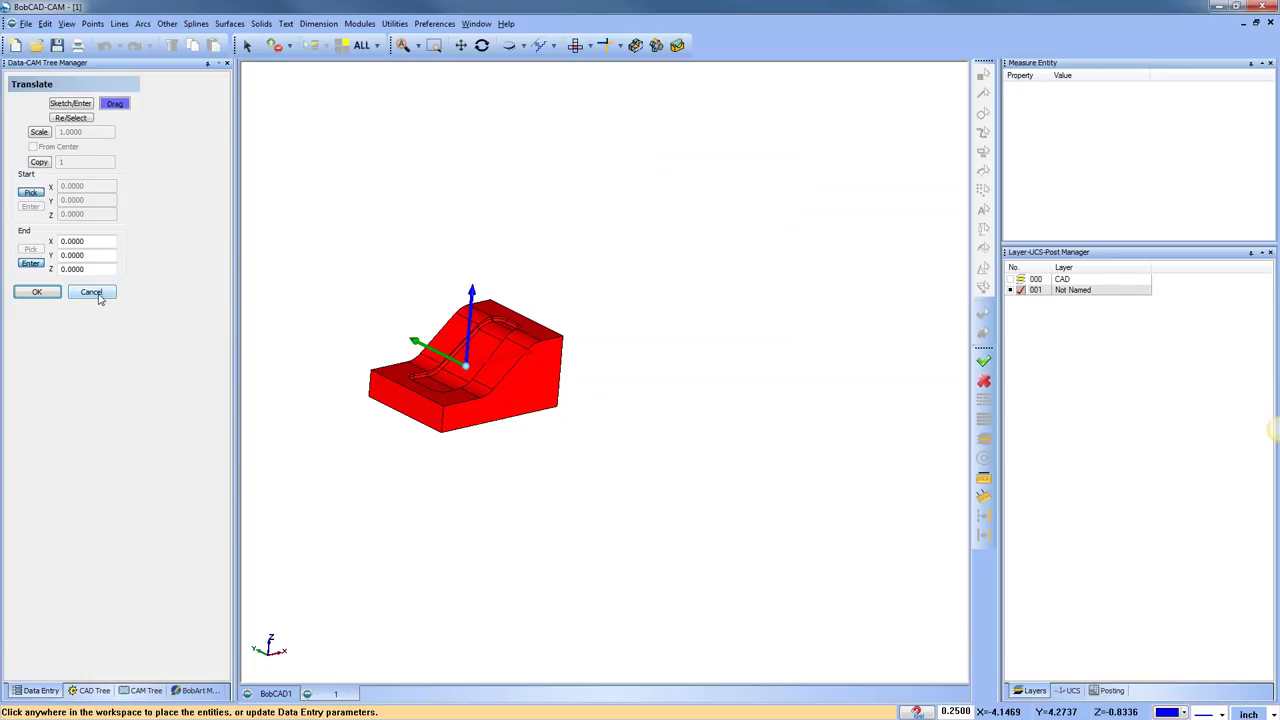
{"action": "left_click", "coordinate": [91, 292]}
{"action": "left_click", "coordinate": [576, 45]}
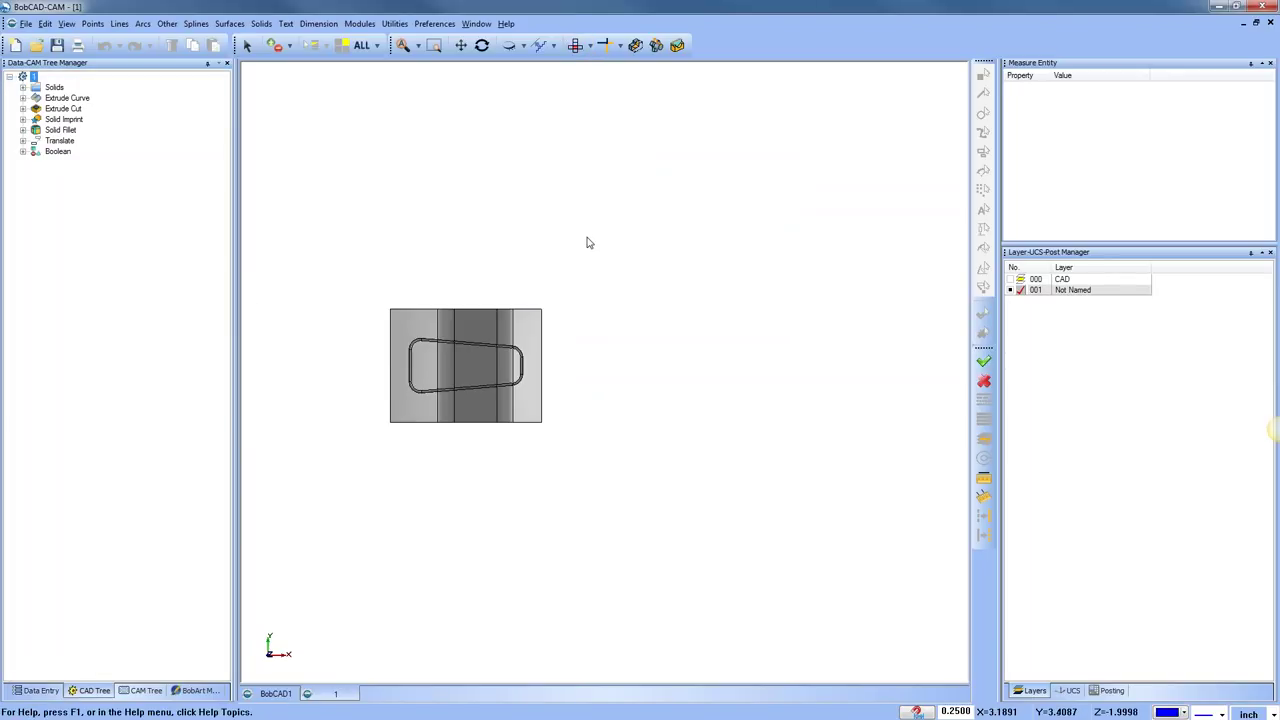
Draw a 6 by 6 square rectangle in the BobCAD1 drawing
{"action": "left_click", "coordinate": [277, 693]}
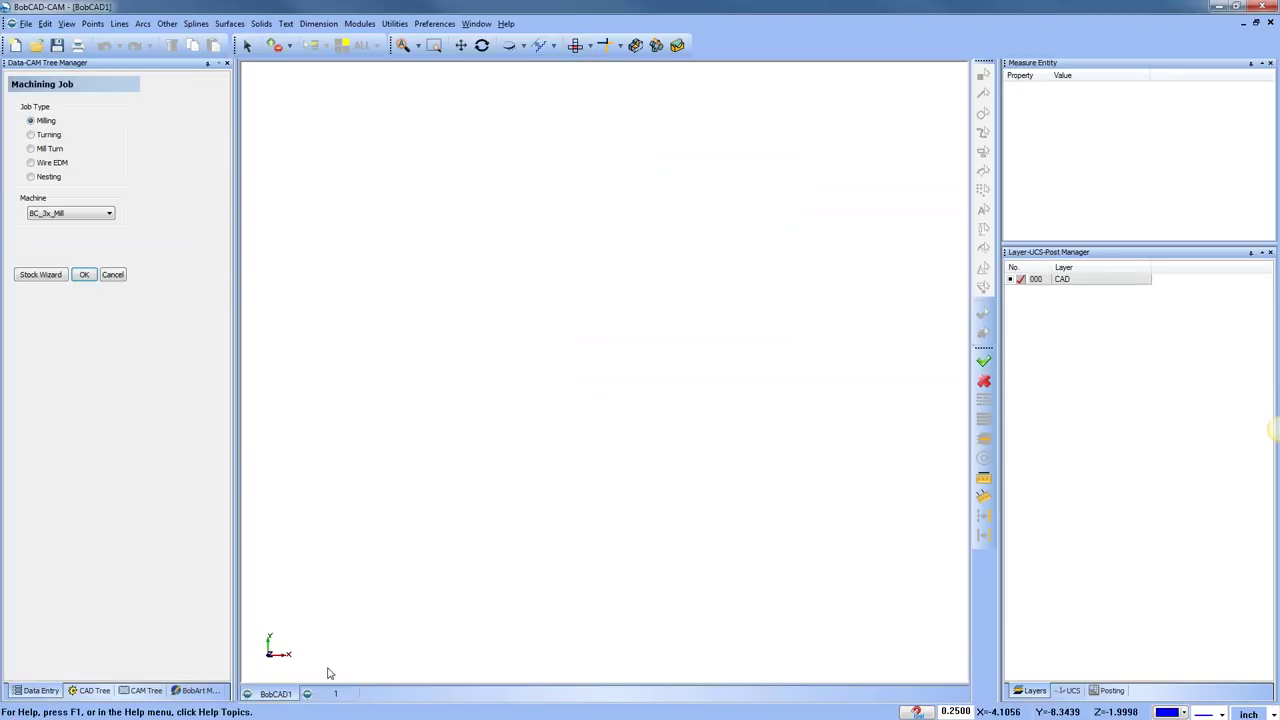
{"action": "right_click", "coordinate": [574, 243]}
{"action": "left_click", "coordinate": [598, 263]}
{"action": "left_click", "coordinate": [167, 23]}
{"action": "left_click", "coordinate": [190, 38]}
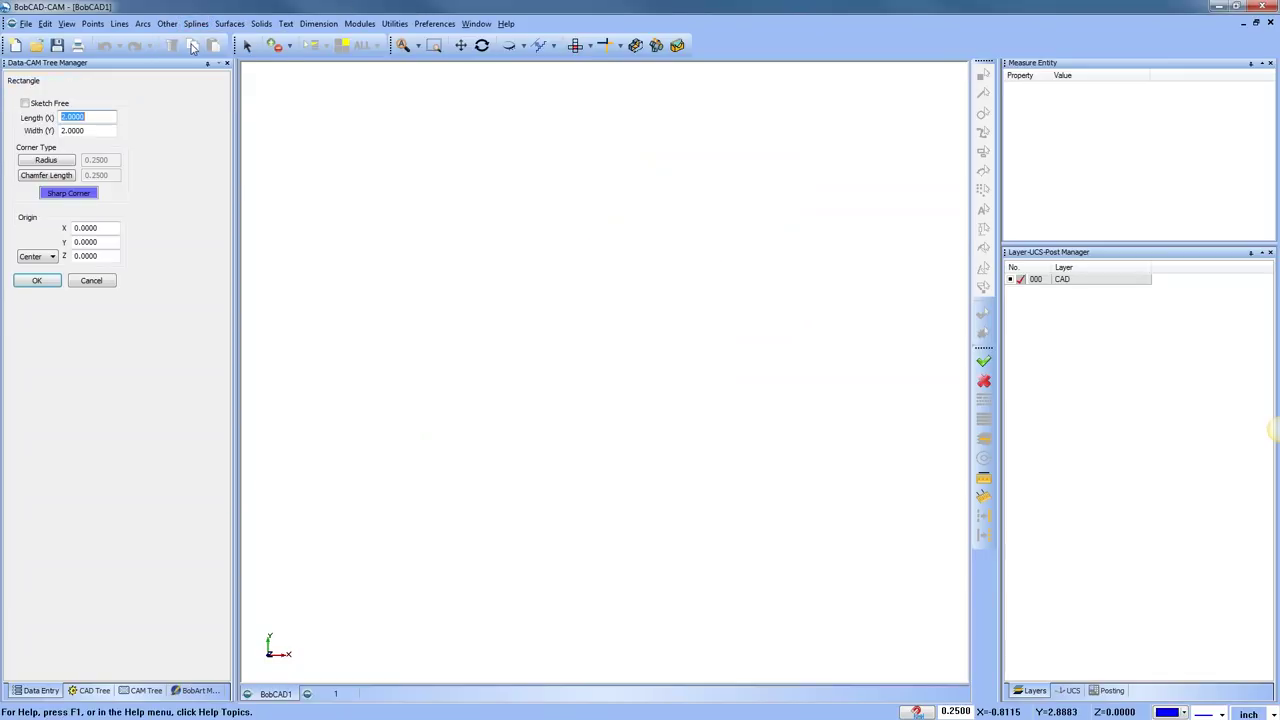
{"action": "type", "text": "6"}
{"action": "key", "text": "Tab"}
{"action": "type", "text": "6"}
{"action": "key", "text": "Tab"}
{"action": "left_click", "coordinate": [37, 280]}
{"action": "scroll", "coordinate": [618, 285], "scroll_direction": "down", "scroll_amount": 4}
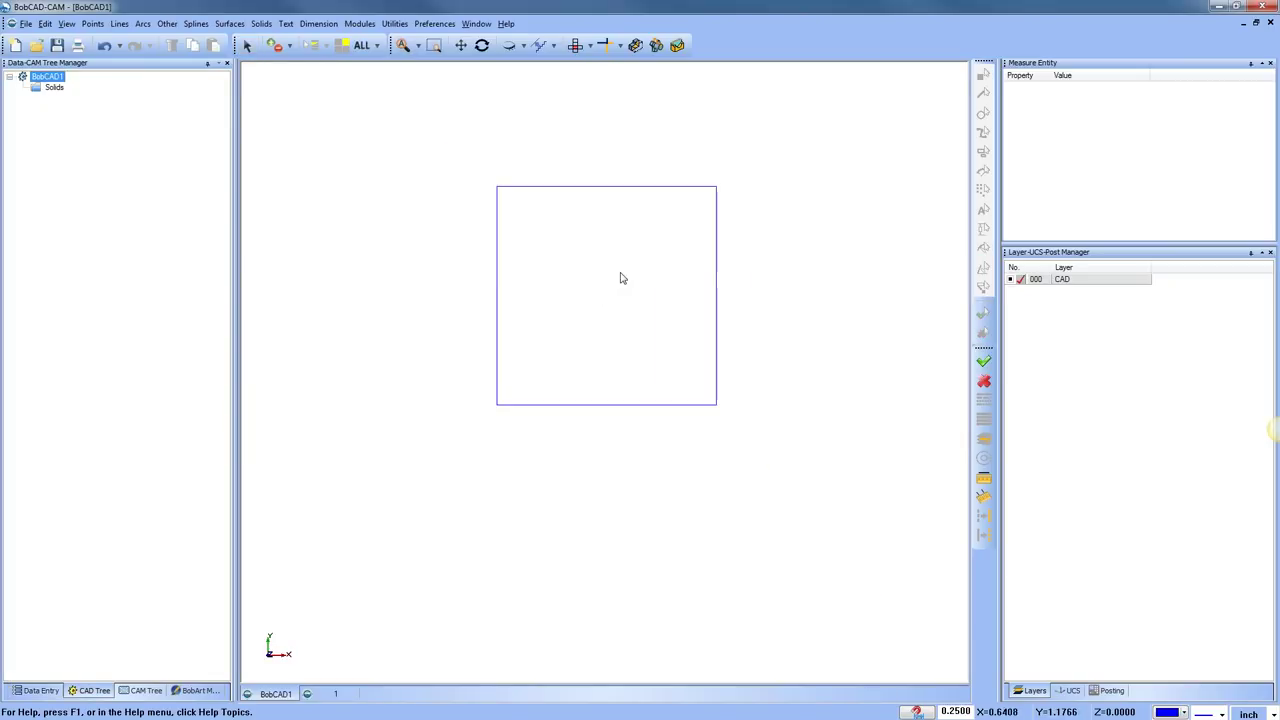
Add a 3 by 3 square at the upper right of the large square
{"action": "left_click", "coordinate": [169, 25]}
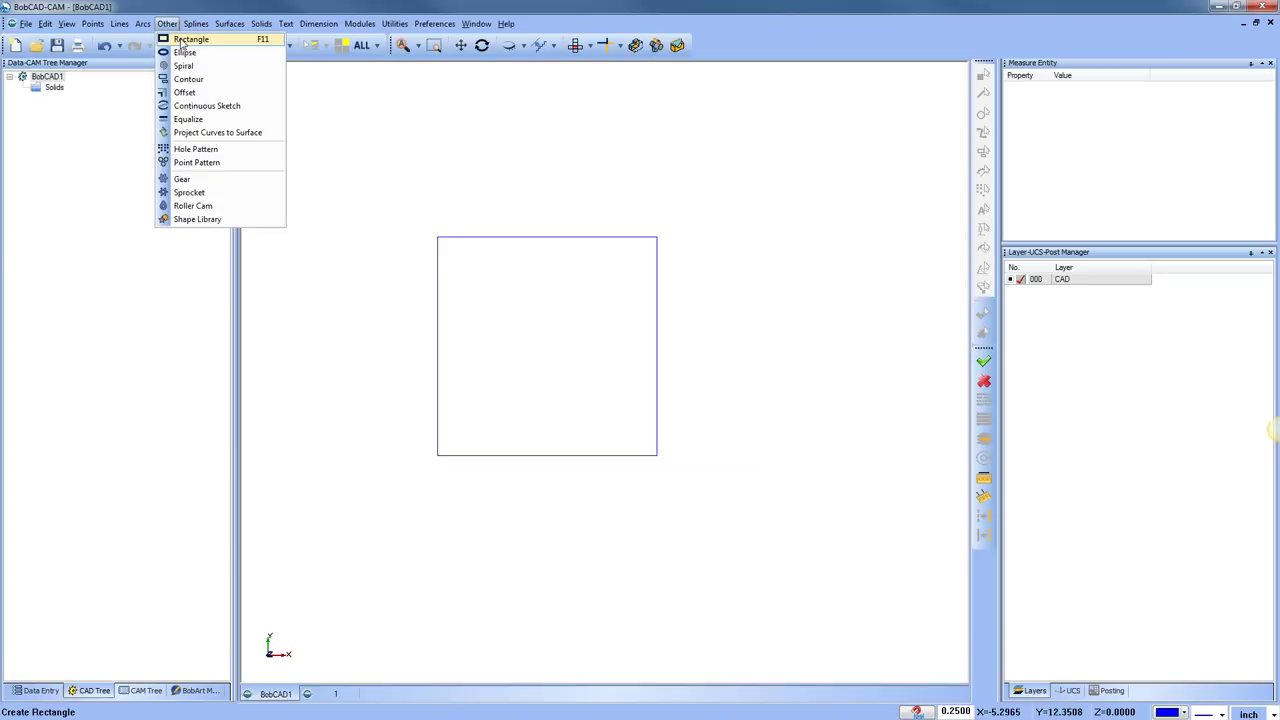
{"action": "left_click", "coordinate": [181, 40]}
{"action": "double_click", "coordinate": [88, 117]}
{"action": "type", "text": "3"}
{"action": "key", "text": "Tab"}
{"action": "type", "text": "3"}
{"action": "key", "text": "Tab"}
{"action": "left_click", "coordinate": [815, 176]}
{"action": "left_click", "coordinate": [37, 280]}
{"action": "middle_click_drag", "start_coordinate": [723, 380], "coordinate": [642, 399]}
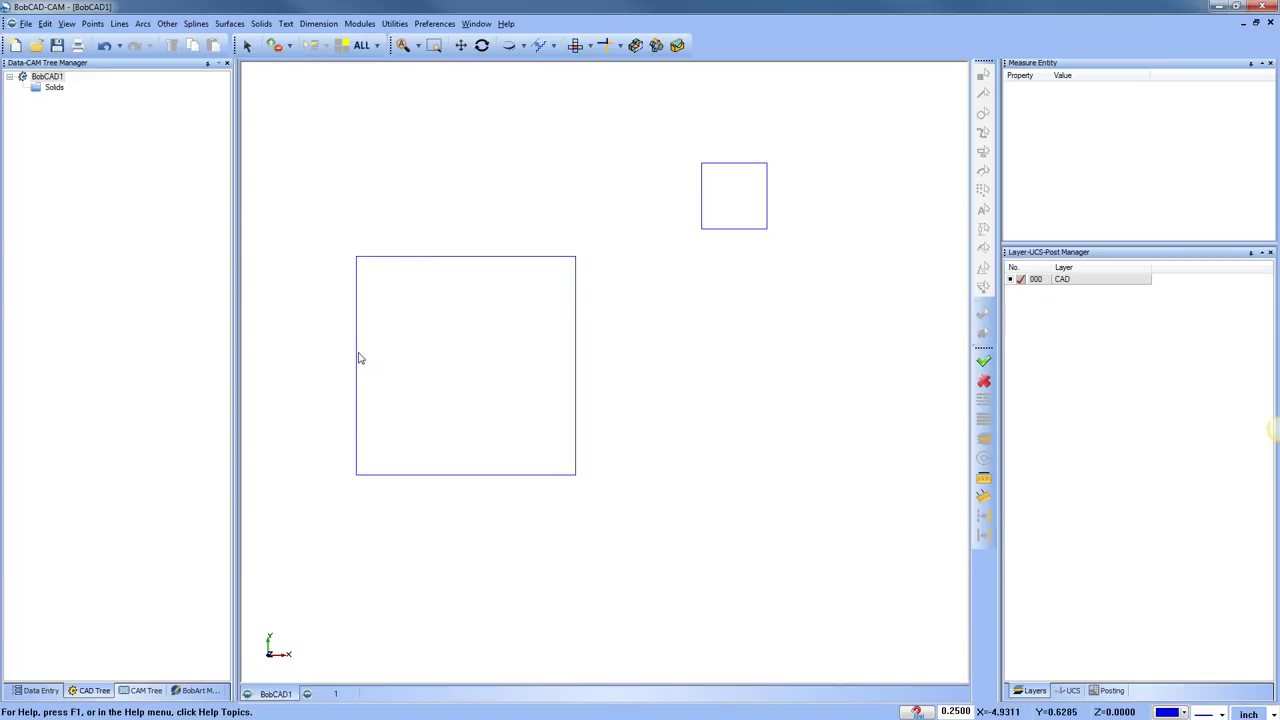
{"action": "left_click", "coordinate": [395, 23]}
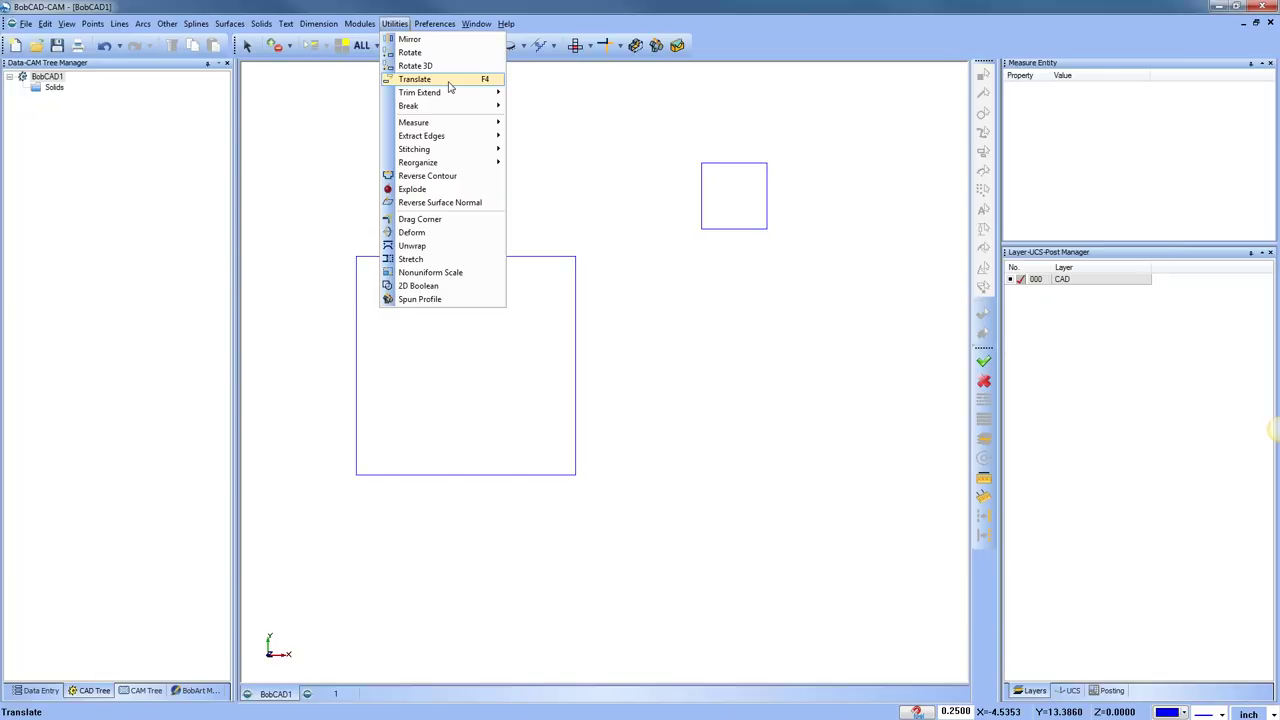
{"action": "left_click", "coordinate": [449, 84]}
{"action": "left_click_drag", "start_coordinate": [678, 142], "coordinate": [823, 313]}
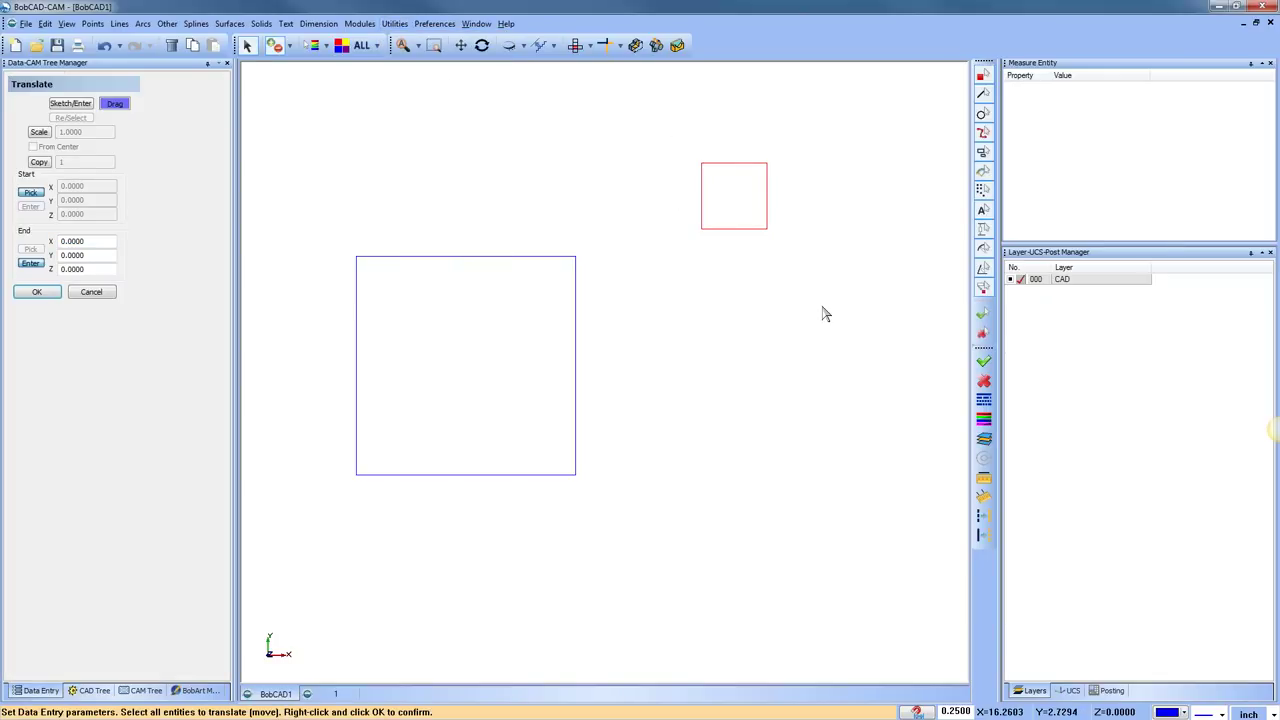
{"action": "right_click", "coordinate": [823, 314]}
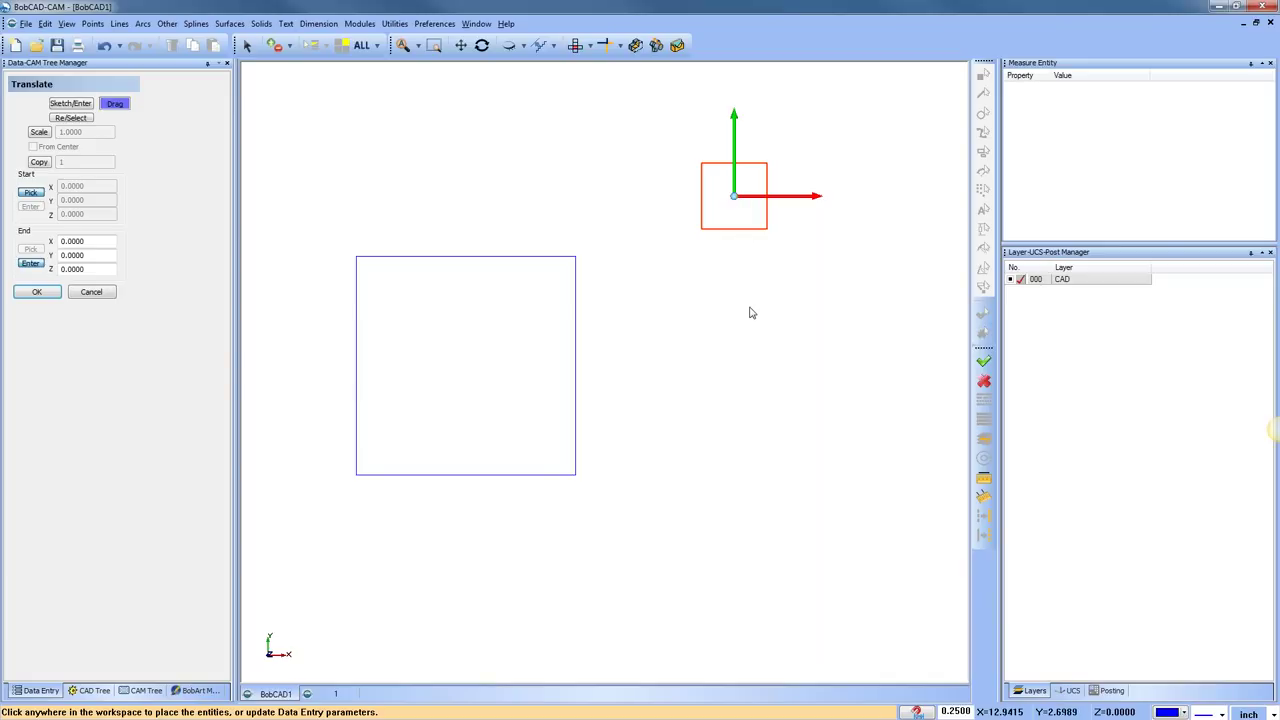
{"action": "left_click_drag", "start_coordinate": [737, 202], "coordinate": [357, 257]}
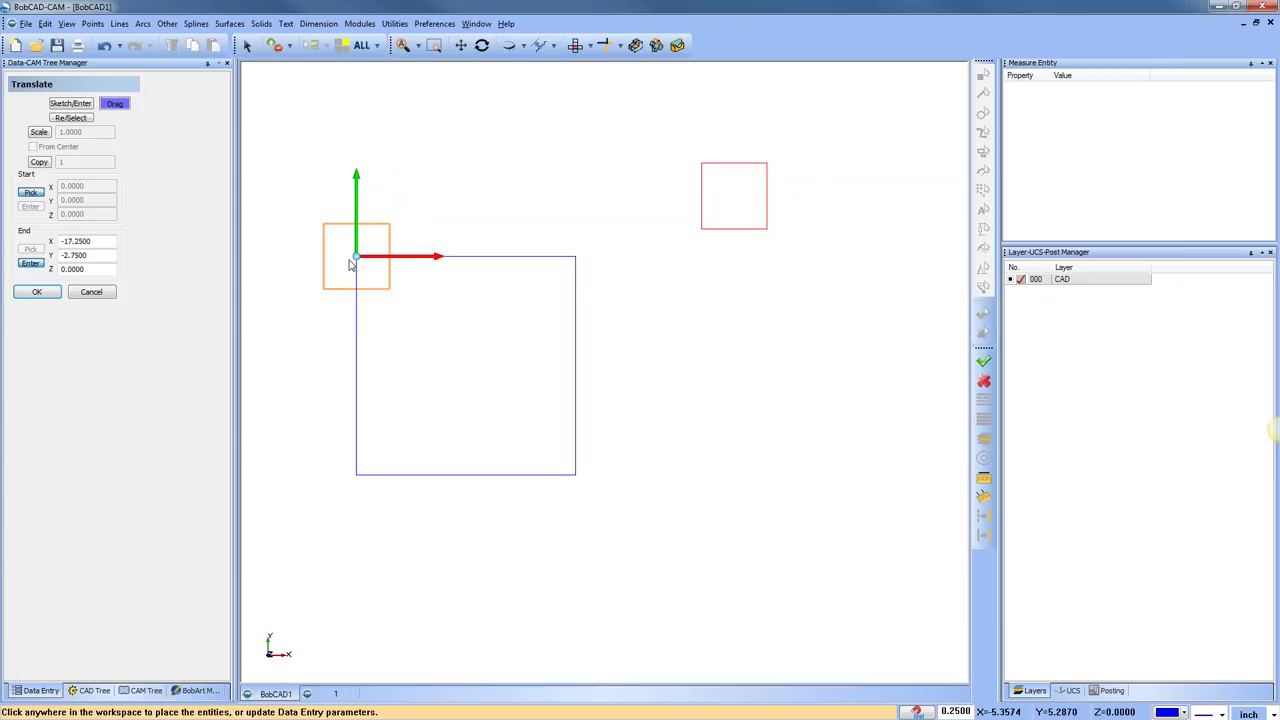
{"action": "left_click_drag", "start_coordinate": [356, 261], "coordinate": [466, 477]}
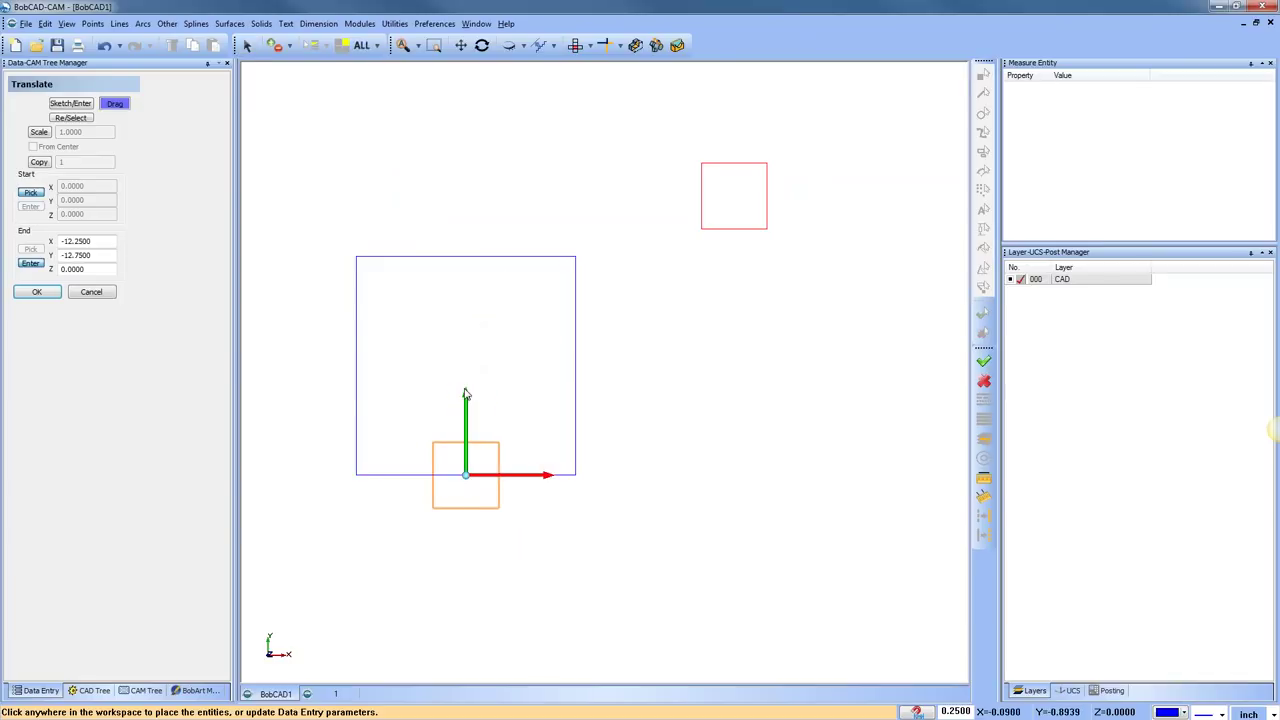
{"action": "left_click_drag", "start_coordinate": [468, 397], "coordinate": [356, 366]}
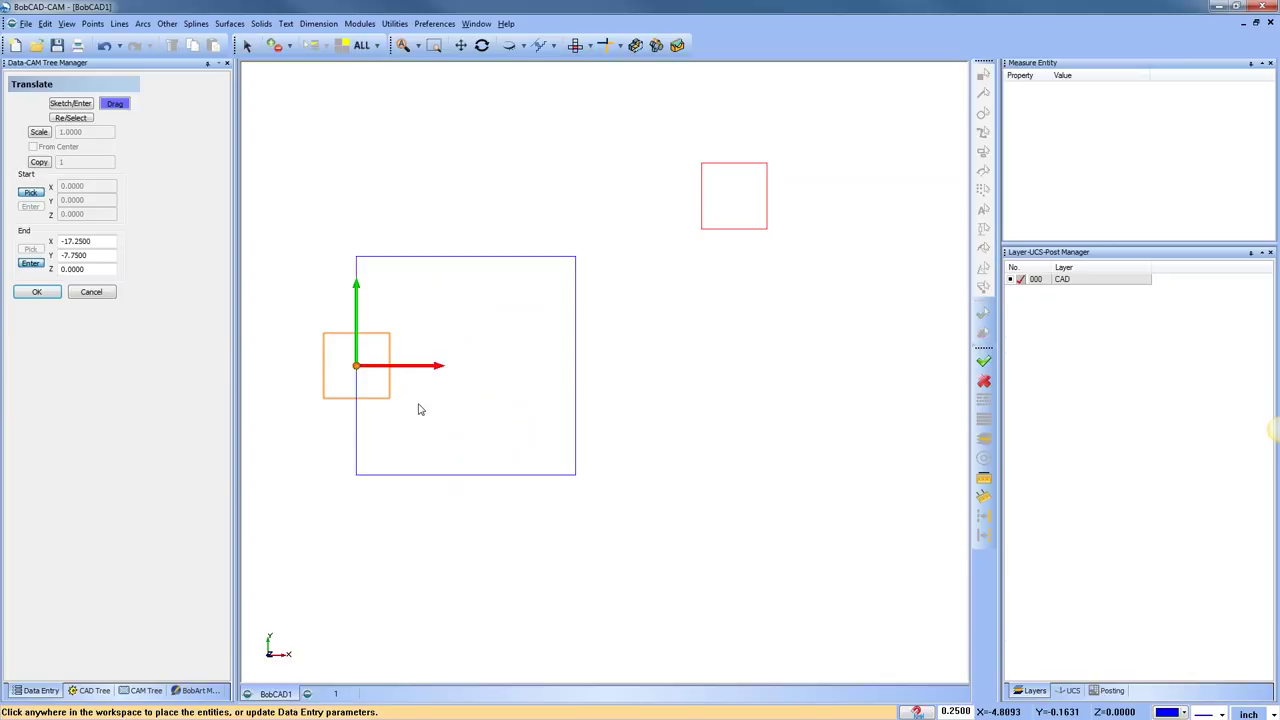
{"action": "left_click_drag", "start_coordinate": [443, 367], "coordinate": [478, 379]}
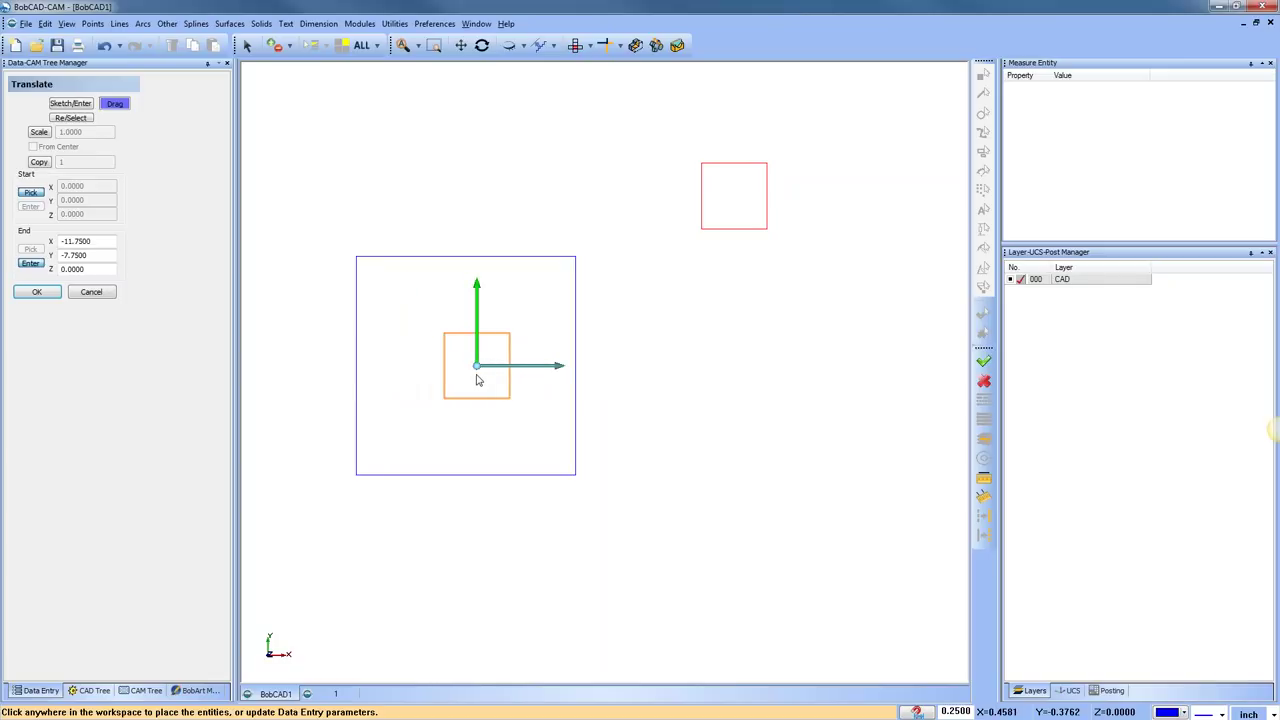
{"action": "right_click", "coordinate": [478, 379]}
{"action": "left_click", "coordinate": [520, 395]}
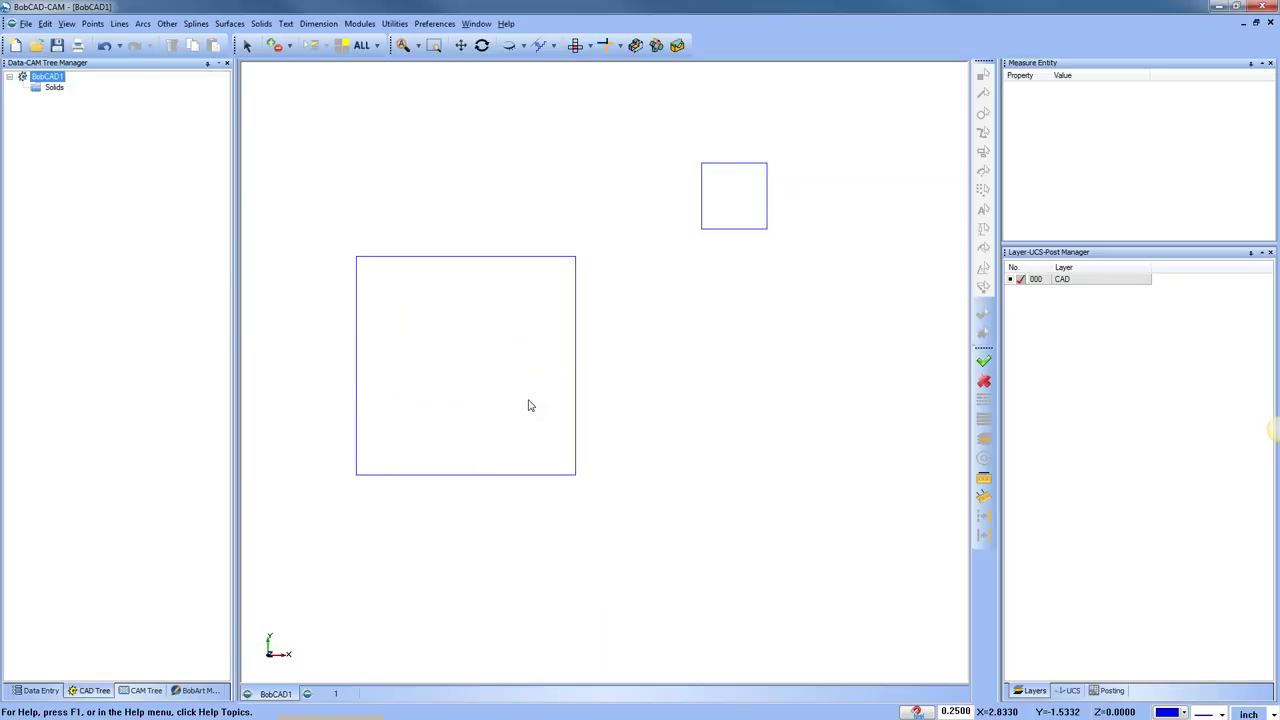
{"action": "left_click", "coordinate": [394, 23]}
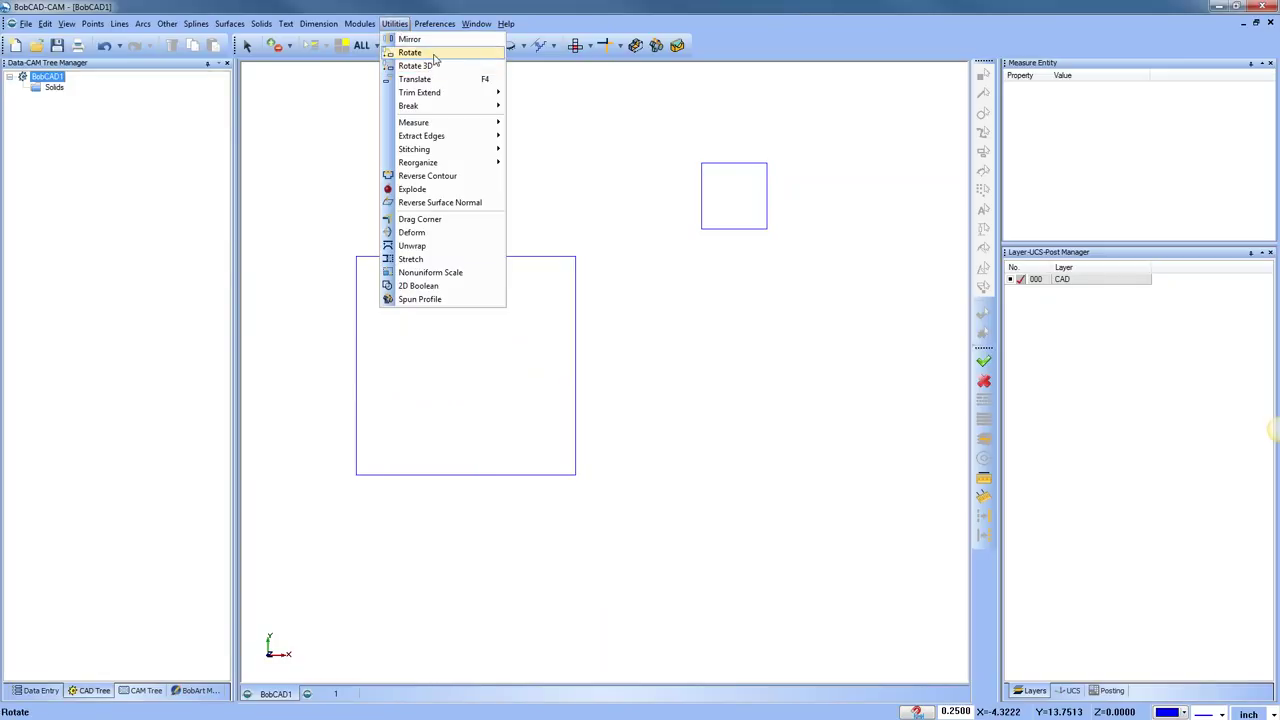
{"action": "left_click", "coordinate": [425, 79]}
{"action": "left_click_drag", "start_coordinate": [662, 133], "coordinate": [803, 278]}
{"action": "key", "text": "Return"}
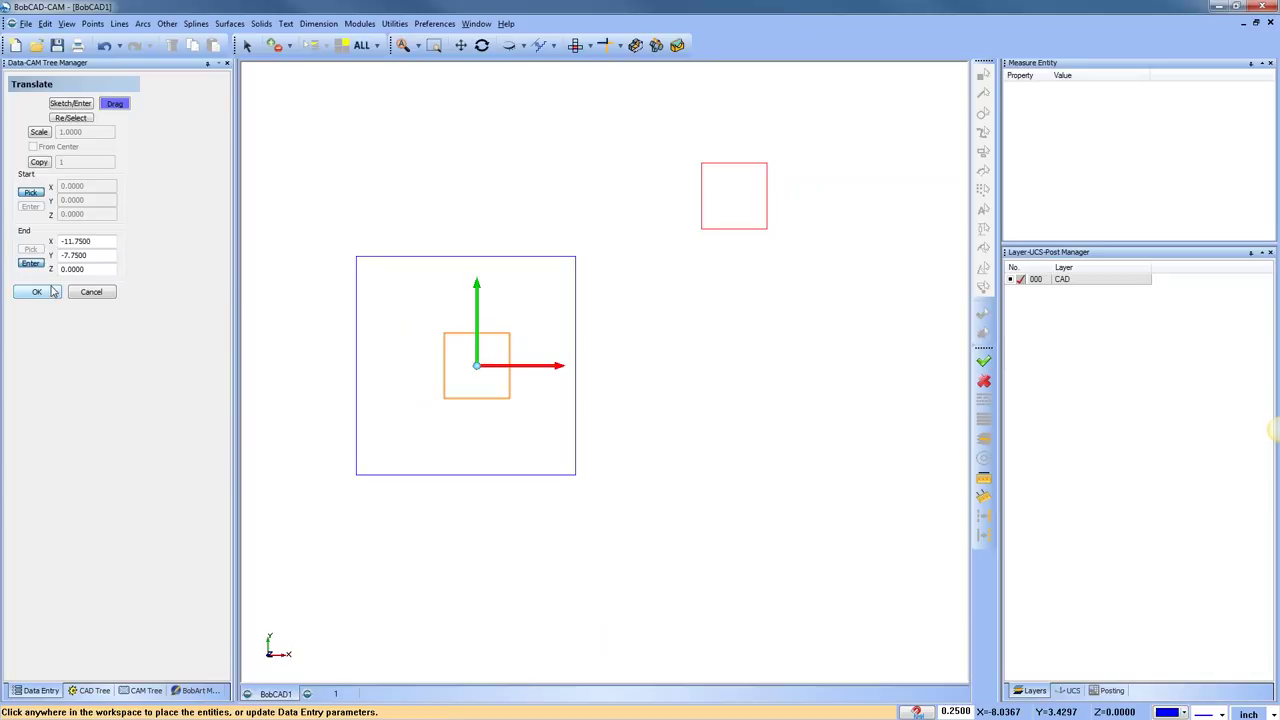
{"action": "double_click", "coordinate": [77, 243]}
{"action": "type", "text": "0"}
{"action": "key", "text": "Tab"}
{"action": "type", "text": "0"}
{"action": "key", "text": "Tab"}
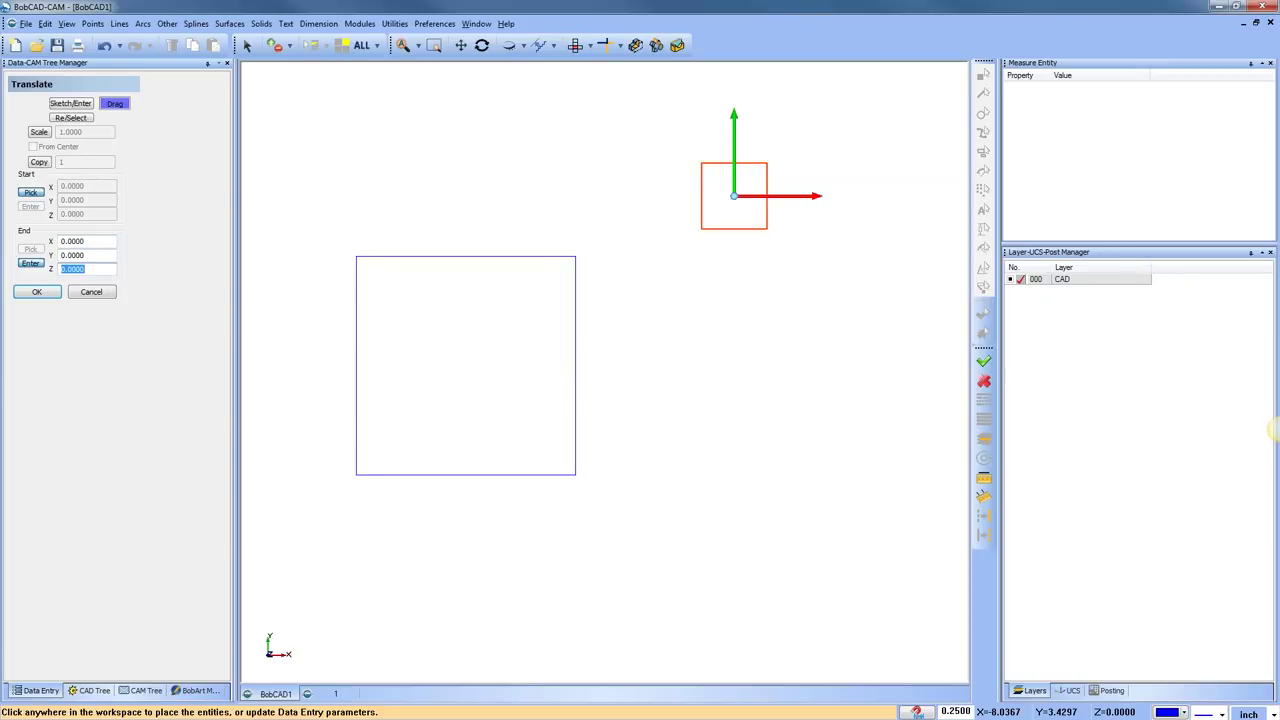
{"action": "double_click", "coordinate": [77, 241]}
{"action": "type", "text": "1"}
{"action": "key", "text": "Tab"}
{"action": "type", "text": "1"}
{"action": "key", "text": "Tab"}
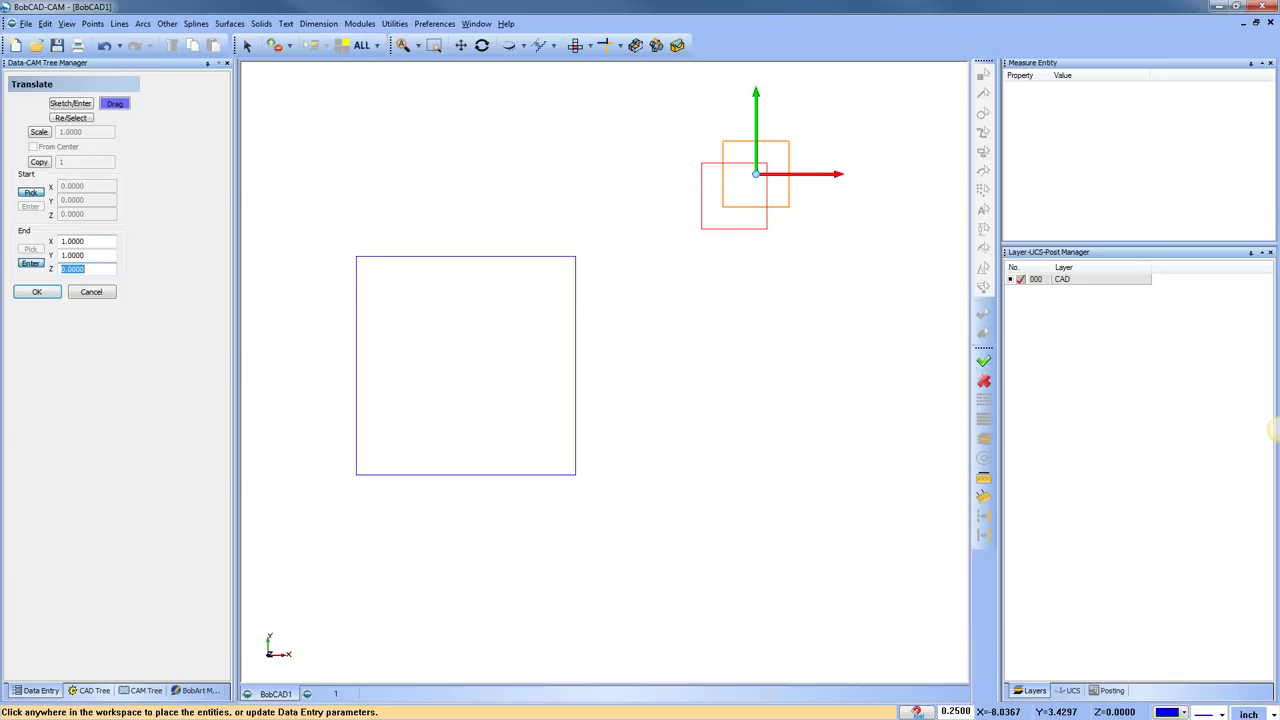
{"action": "double_click", "coordinate": [77, 241]}
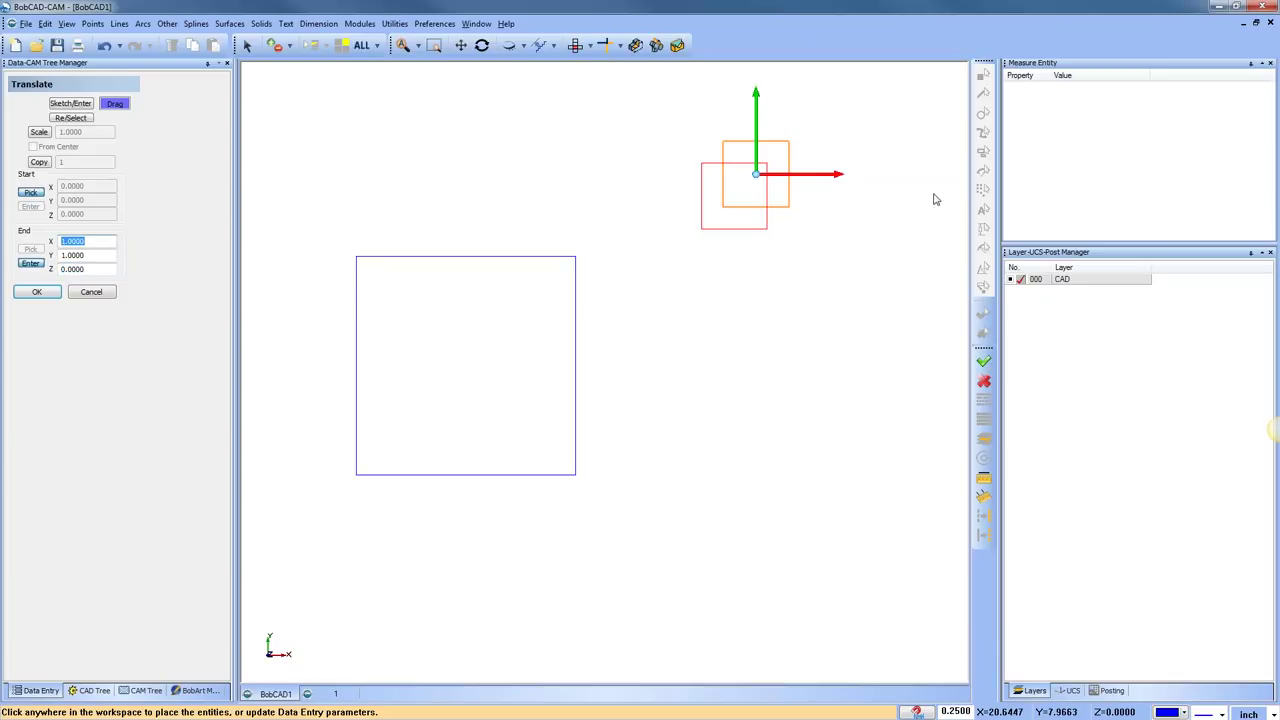
{"action": "left_click_drag", "start_coordinate": [762, 180], "coordinate": [470, 203]}
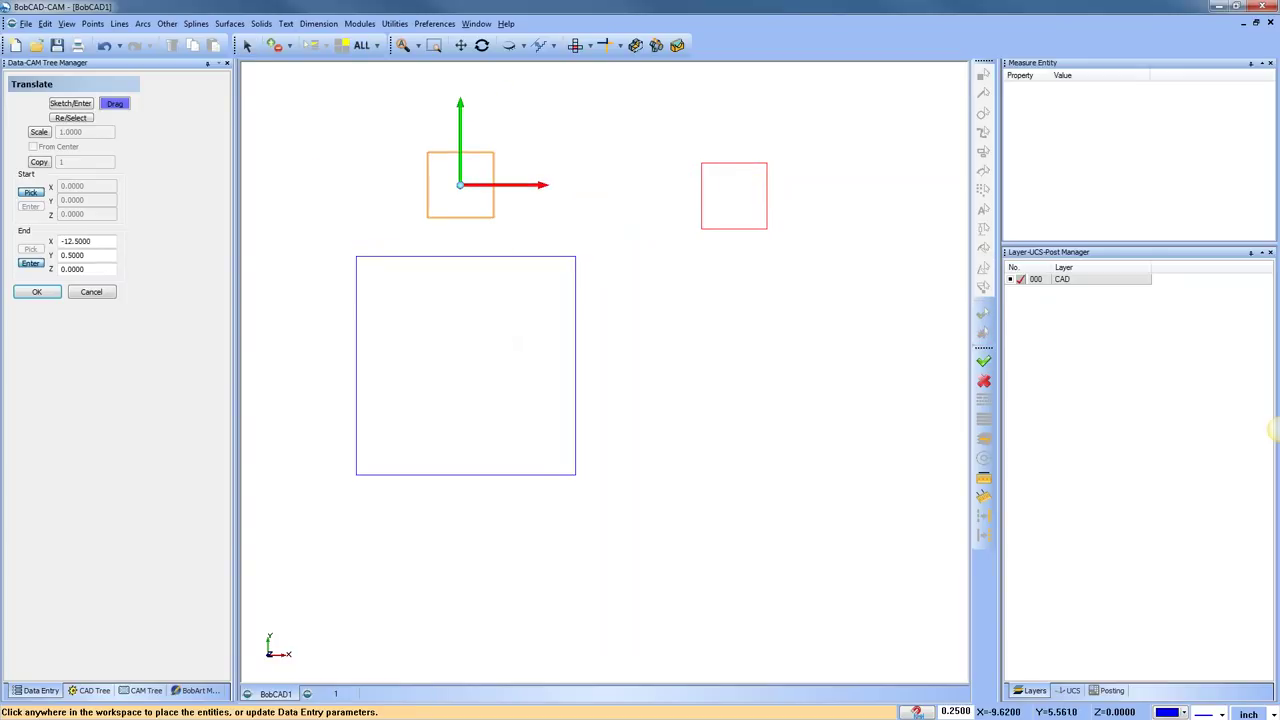
{"action": "left_click", "coordinate": [96, 257]}
{"action": "left_click", "coordinate": [91, 292]}
{"action": "right_click", "coordinate": [688, 278]}
{"action": "left_click", "coordinate": [724, 298]}
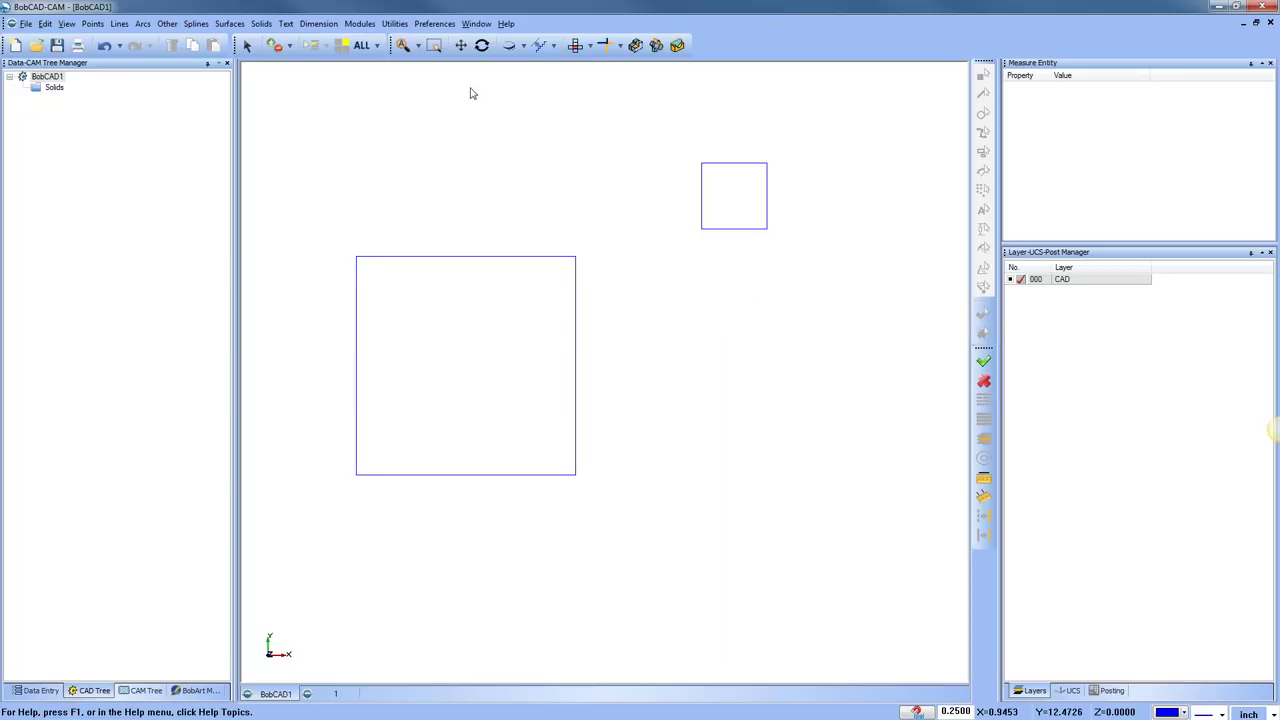
{"action": "left_click", "coordinate": [394, 23]}
{"action": "left_click", "coordinate": [437, 80]}
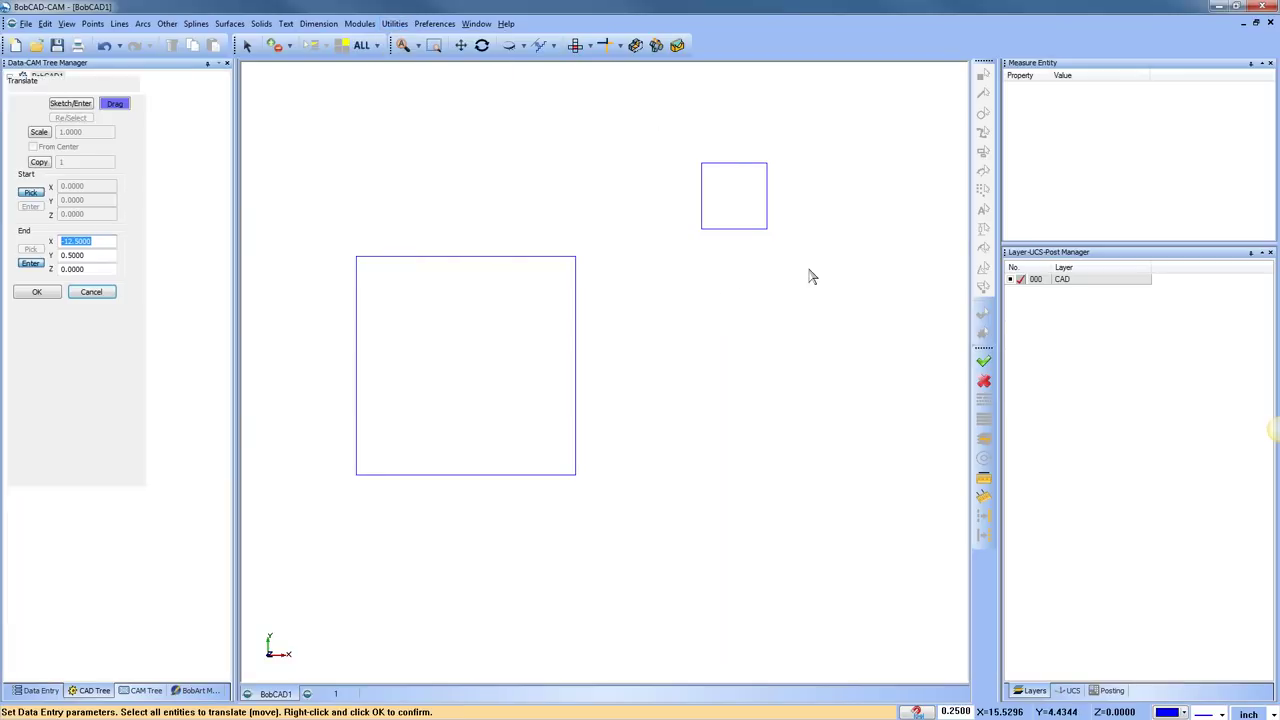
{"action": "right_click", "coordinate": [811, 277]}
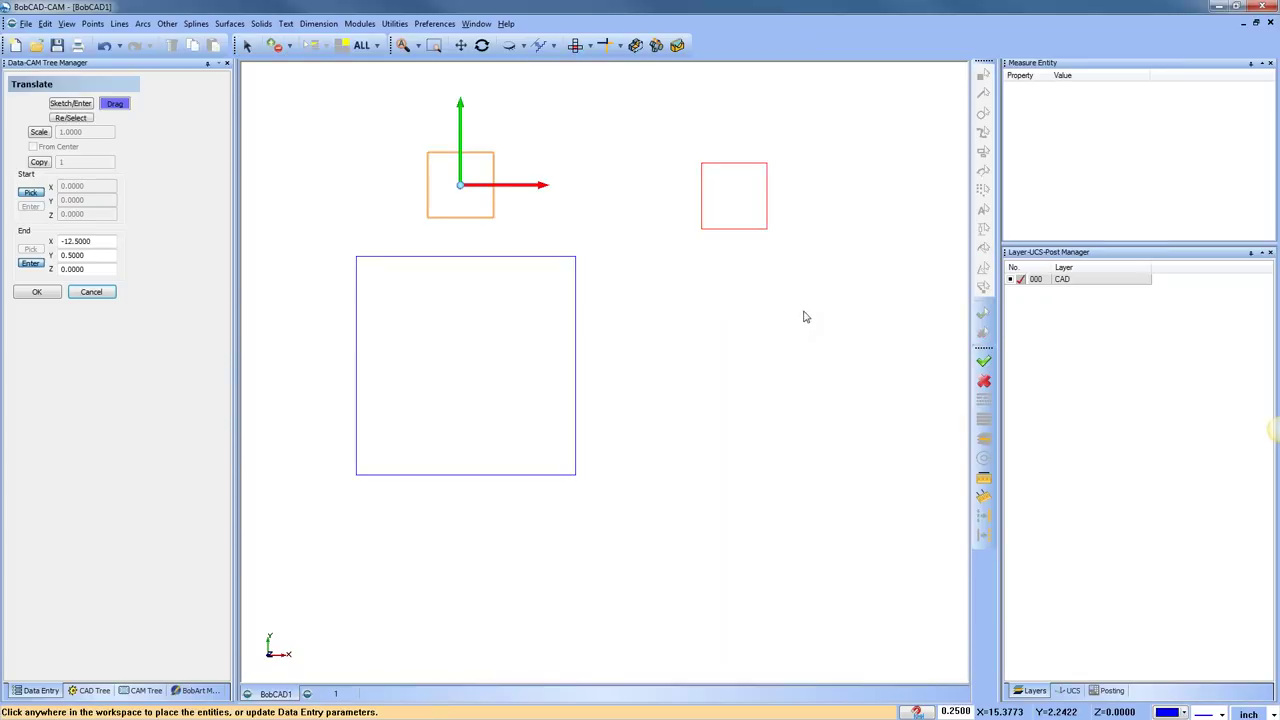
{"action": "left_click_drag", "start_coordinate": [463, 190], "coordinate": [586, 194]}
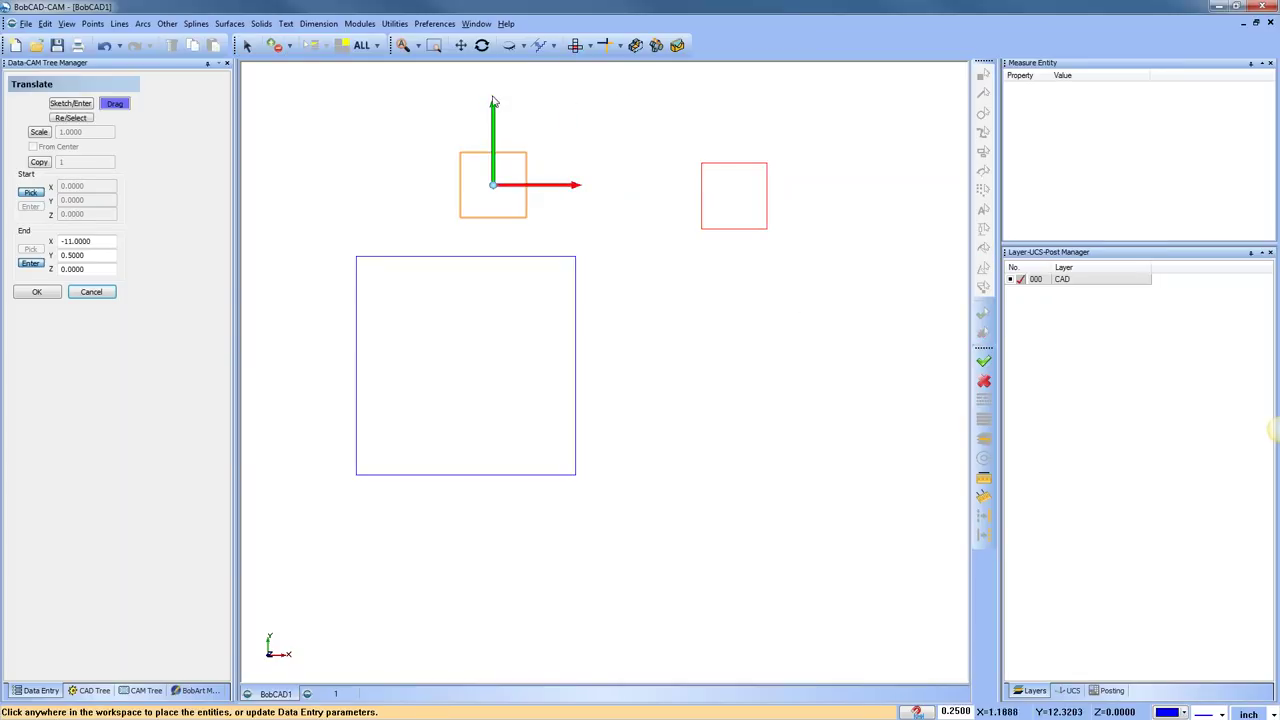
{"action": "left_click_drag", "start_coordinate": [494, 112], "coordinate": [484, 201]}
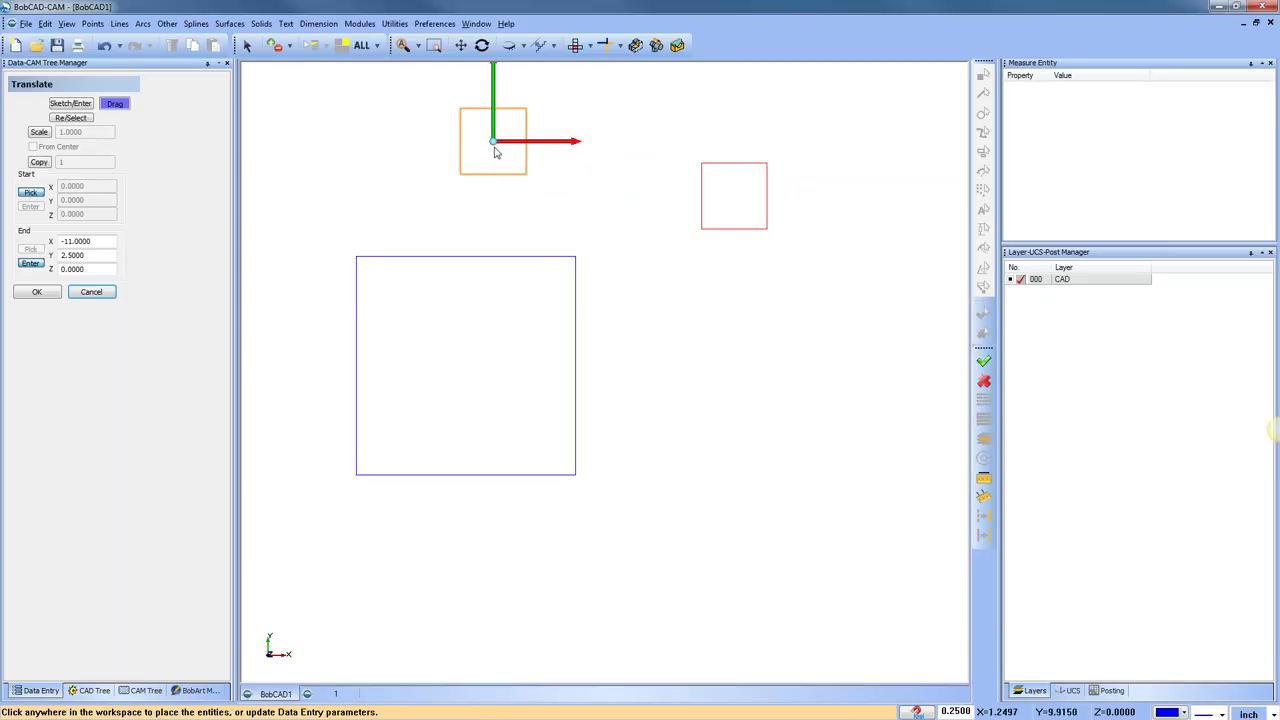
{"action": "left_click_drag", "start_coordinate": [494, 148], "coordinate": [593, 375]}
{"action": "scroll", "coordinate": [503, 364], "scroll_direction": "up", "scroll_amount": 3}
{"action": "scroll", "coordinate": [503, 364], "scroll_direction": "down", "scroll_amount": 2}
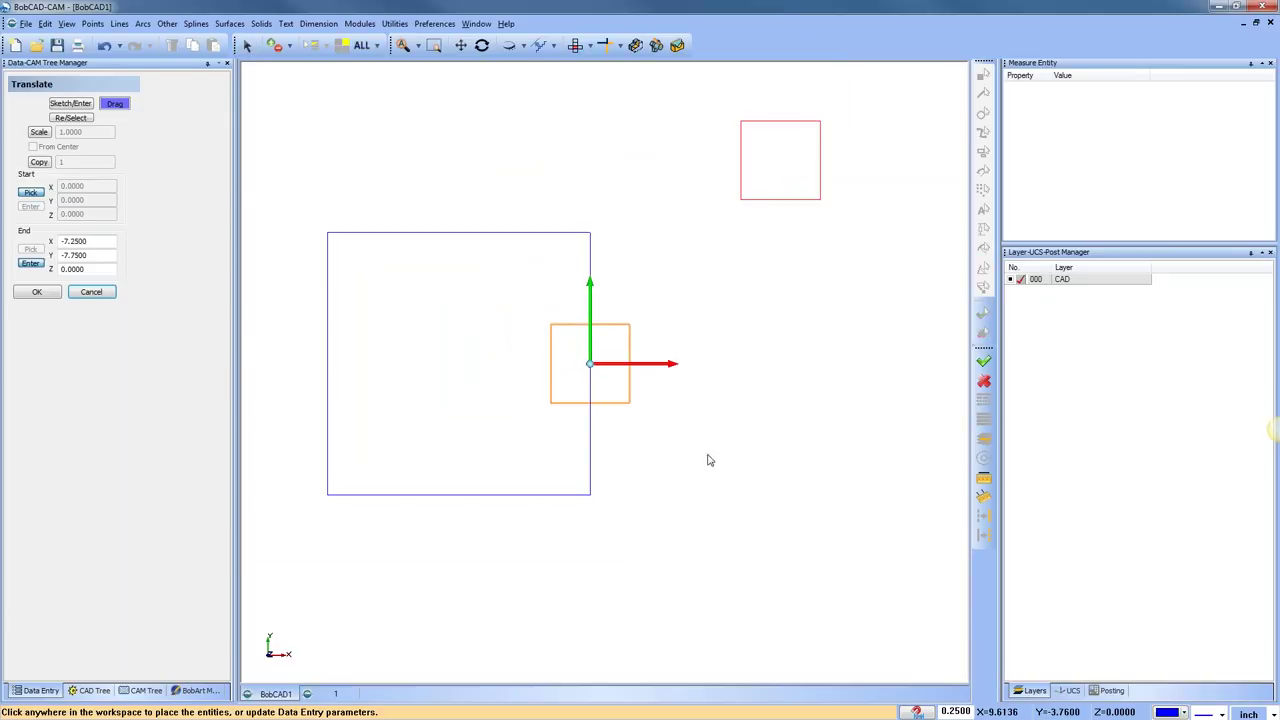
{"action": "left_click_drag", "start_coordinate": [674, 369], "coordinate": [455, 372]}
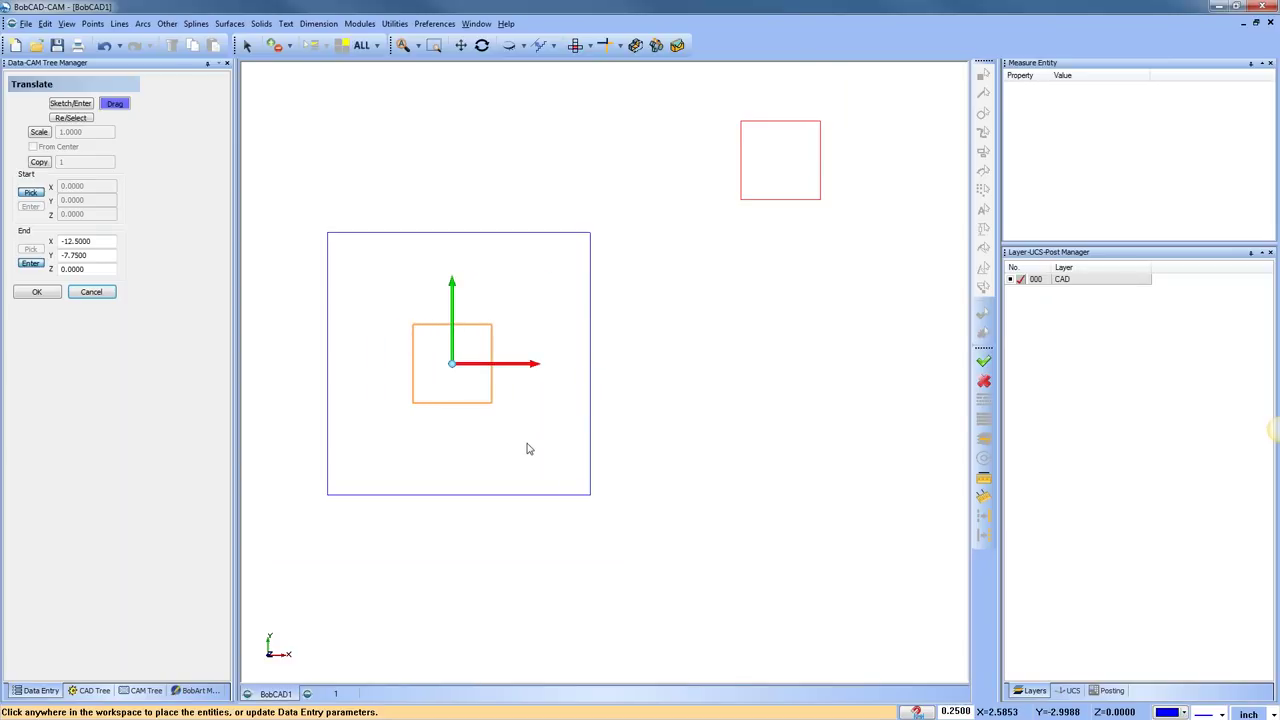
{"action": "right_click", "coordinate": [711, 320]}
{"action": "left_click", "coordinate": [730, 337]}
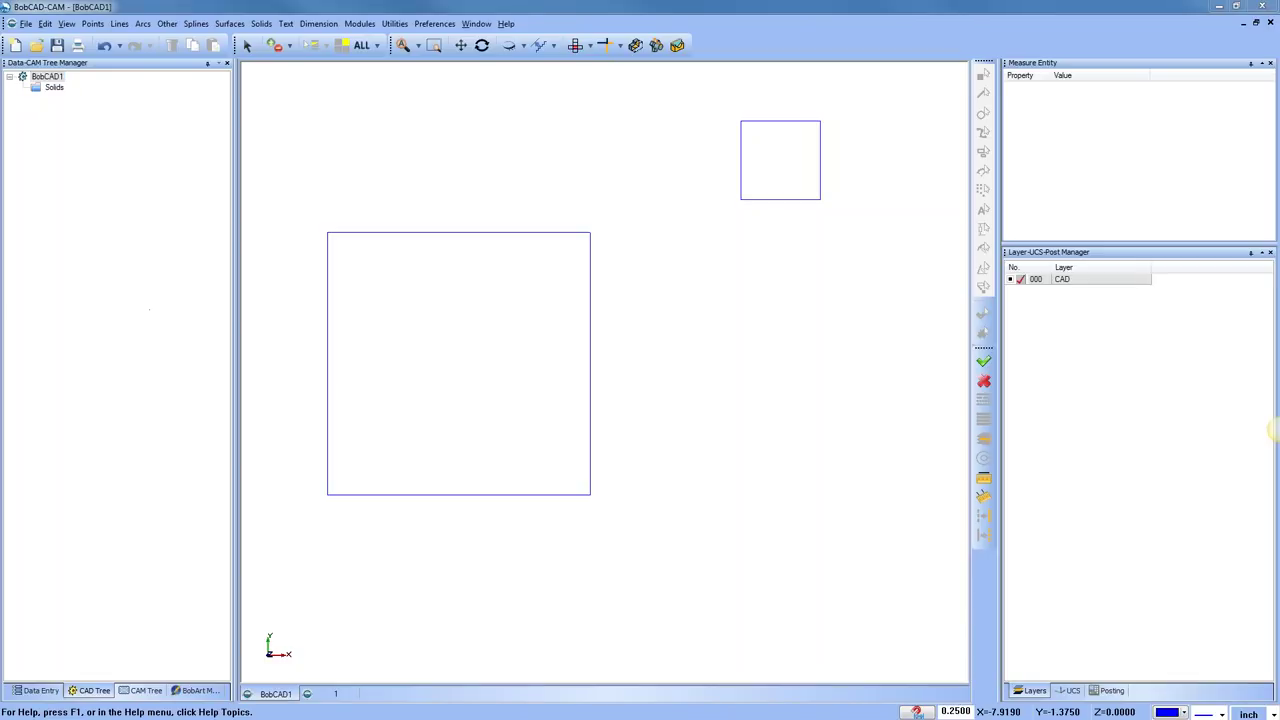
Adjust the canvas and select the 0.2500 increment value, dismissing the pop-up options
{"action": "mouse_move", "coordinate": [934, 483]}
{"action": "left_mouse_down"}
{"action": "mouse_move", "coordinate": [927, 675]}
{"action": "mouse_move", "coordinate": [980, 646]}
{"action": "left_mouse_up"}
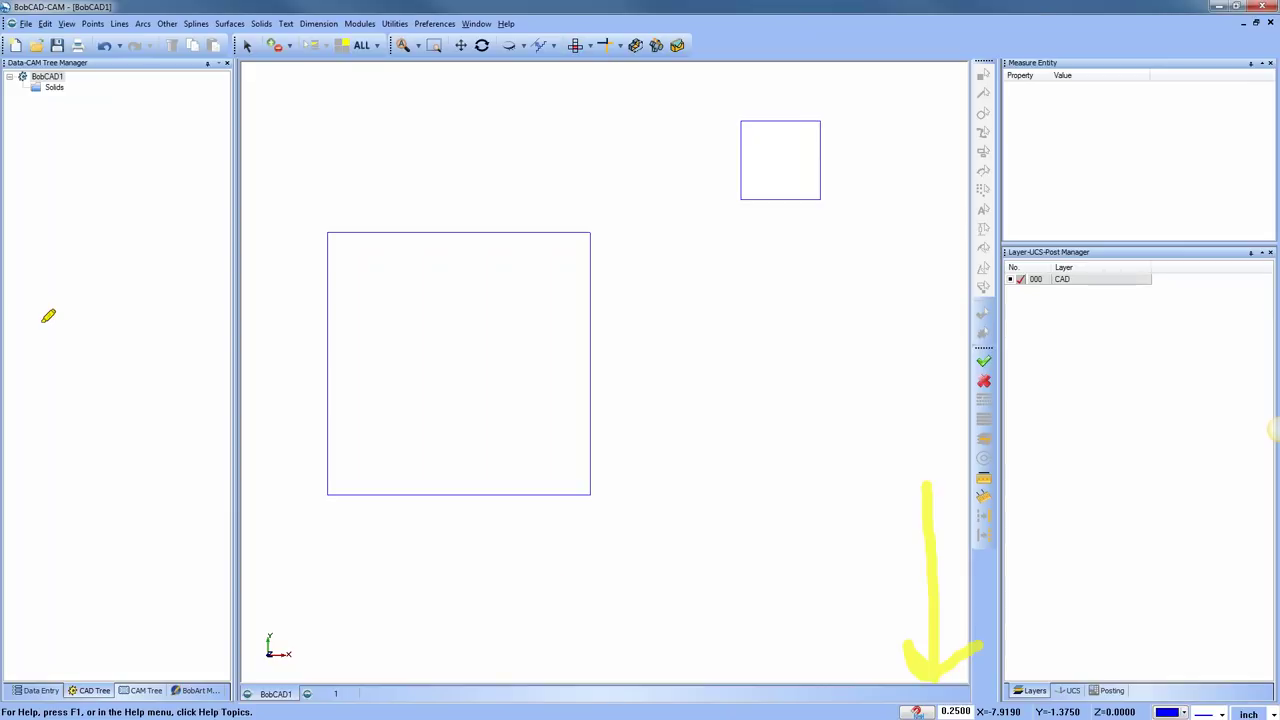
{"action": "key", "text": "e"}
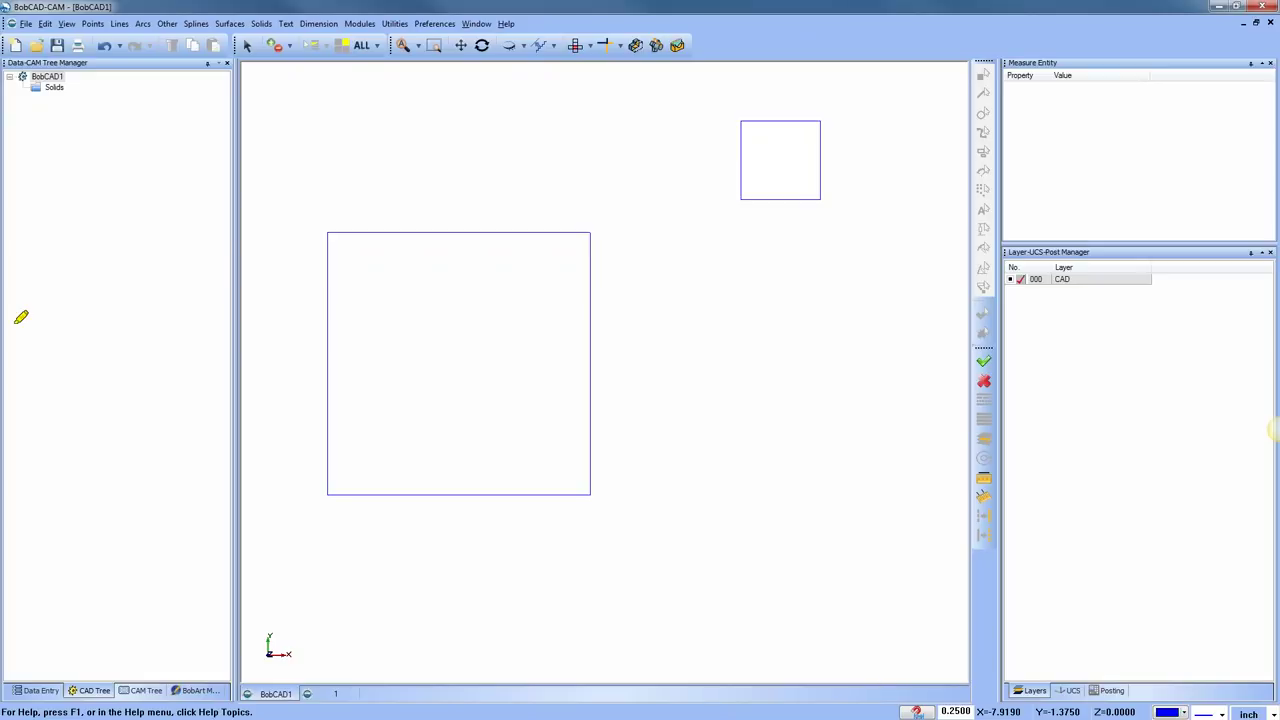
{"action": "key", "text": "Escape"}
{"action": "double_click", "coordinate": [942, 712]}
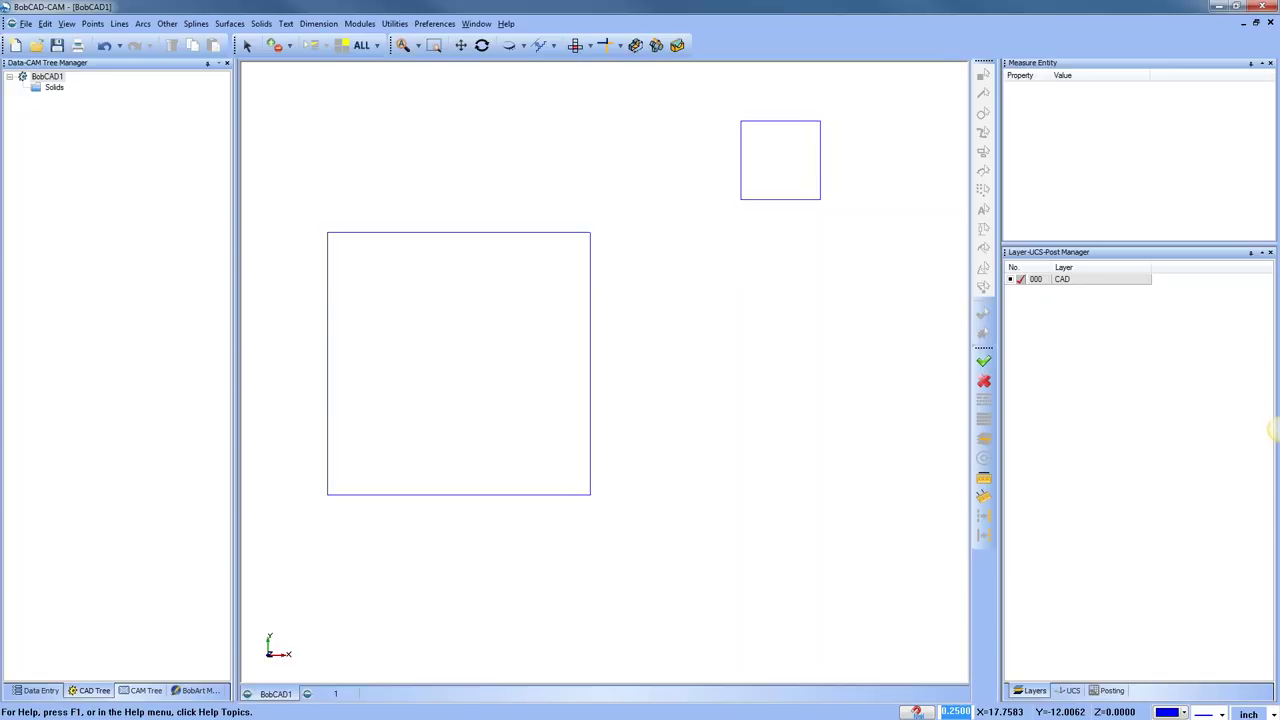
{"action": "right_click", "coordinate": [530, 187]}
{"action": "left_click", "coordinate": [545, 203]}
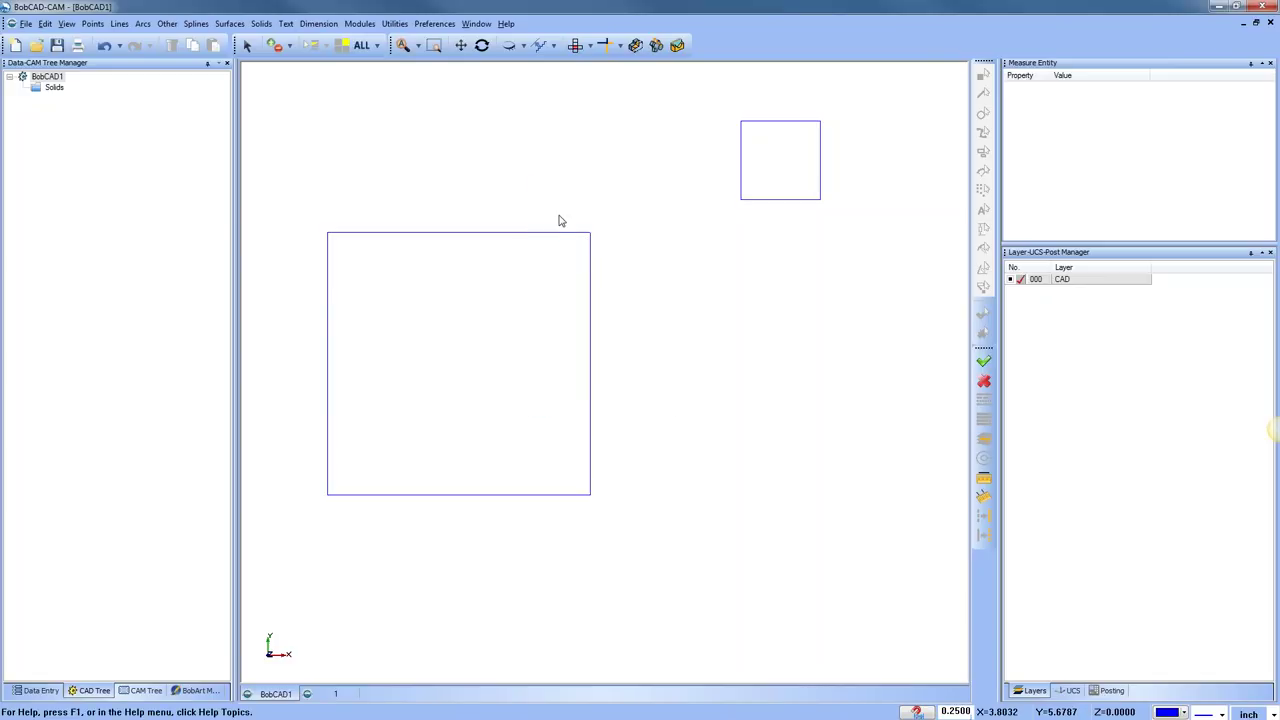
Start Translate with the small upper-right square selected
{"action": "left_click", "coordinate": [394, 23]}
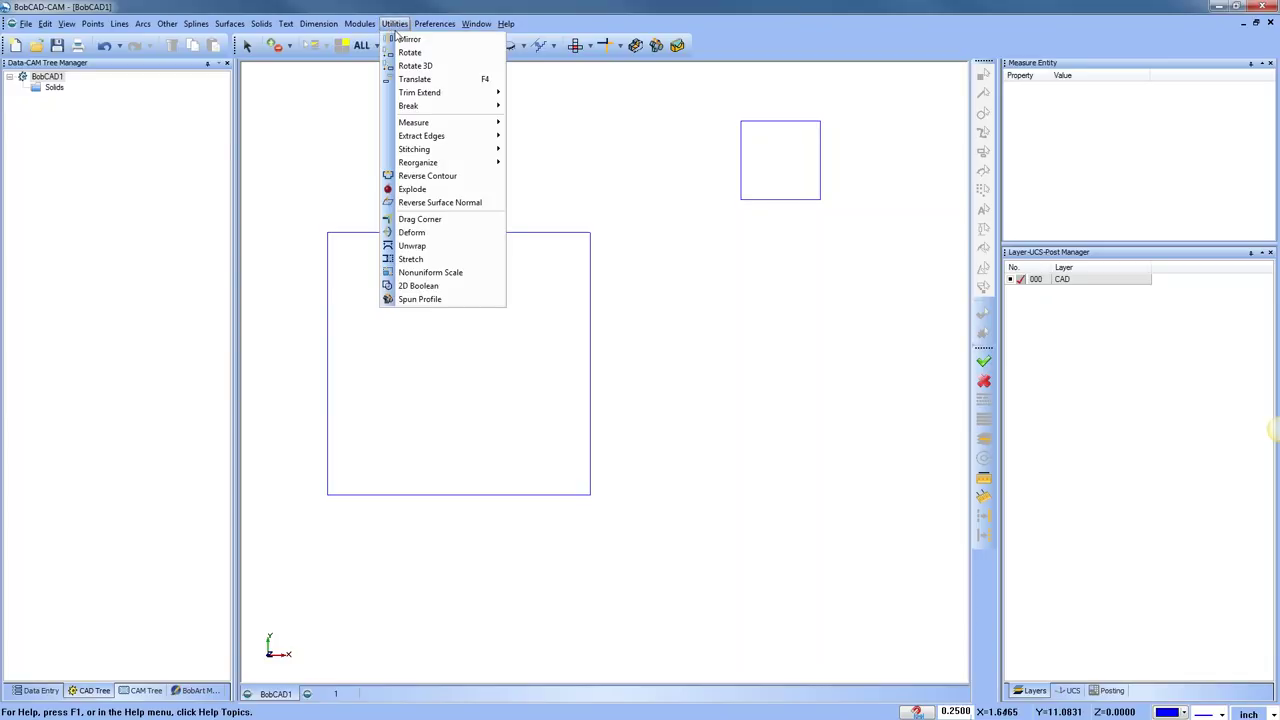
{"action": "left_click", "coordinate": [445, 79]}
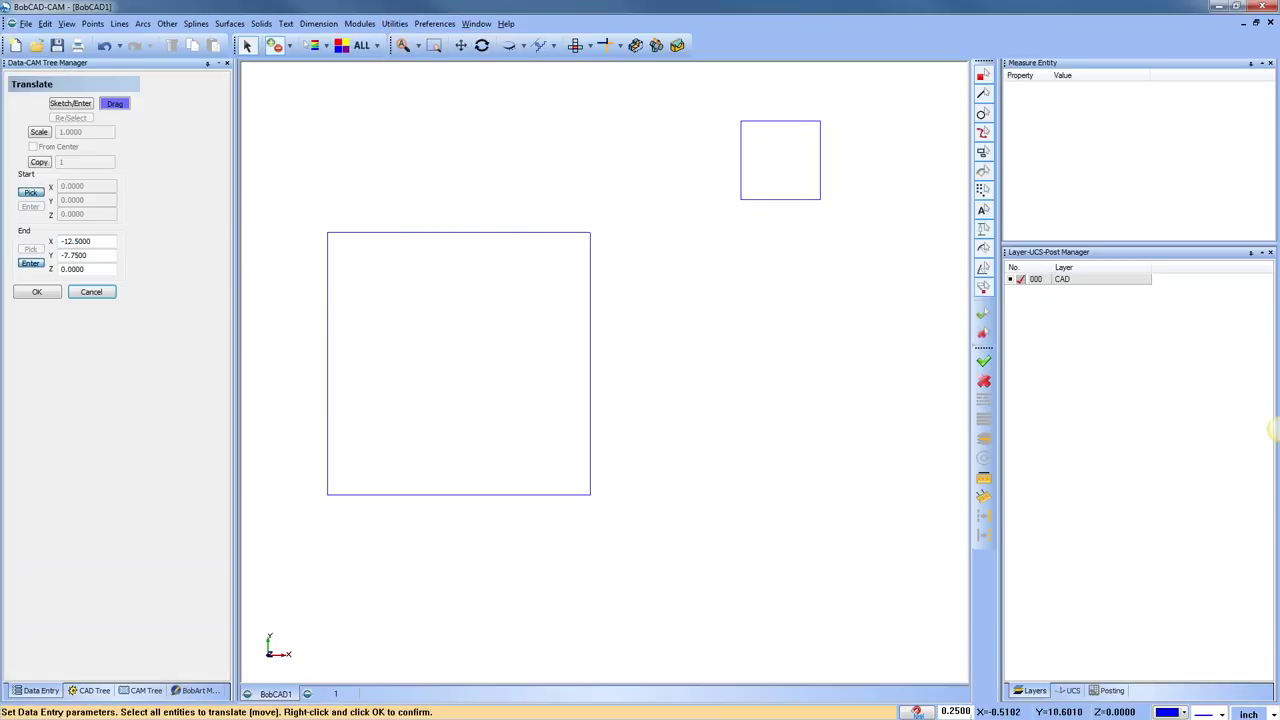
{"action": "left_click_drag", "start_coordinate": [718, 88], "coordinate": [864, 252]}
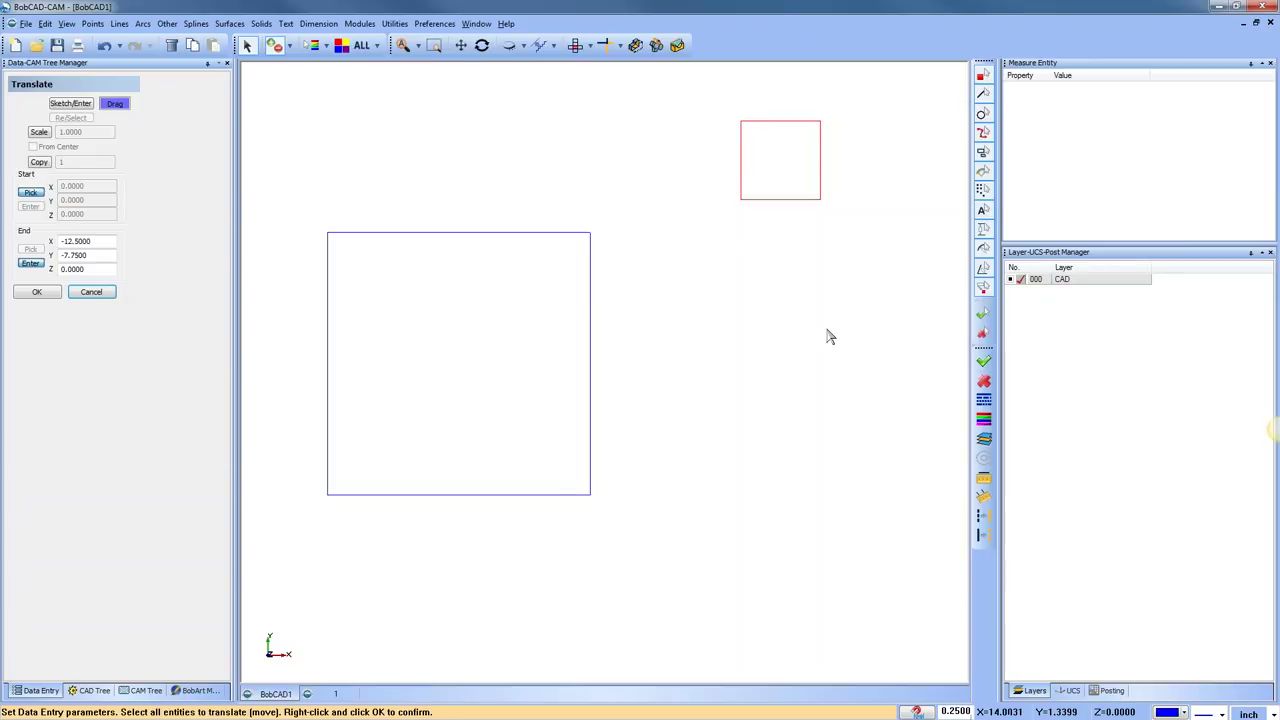
{"action": "right_click", "coordinate": [827, 336]}
Zero the end coordinates and switch to Sketch/Enter point picking on the drawing
{"action": "double_click", "coordinate": [87, 241]}
{"action": "type", "text": "0"}
{"action": "key", "text": "Tab"}
{"action": "type", "text": "0"}
{"action": "key", "text": "Tab"}
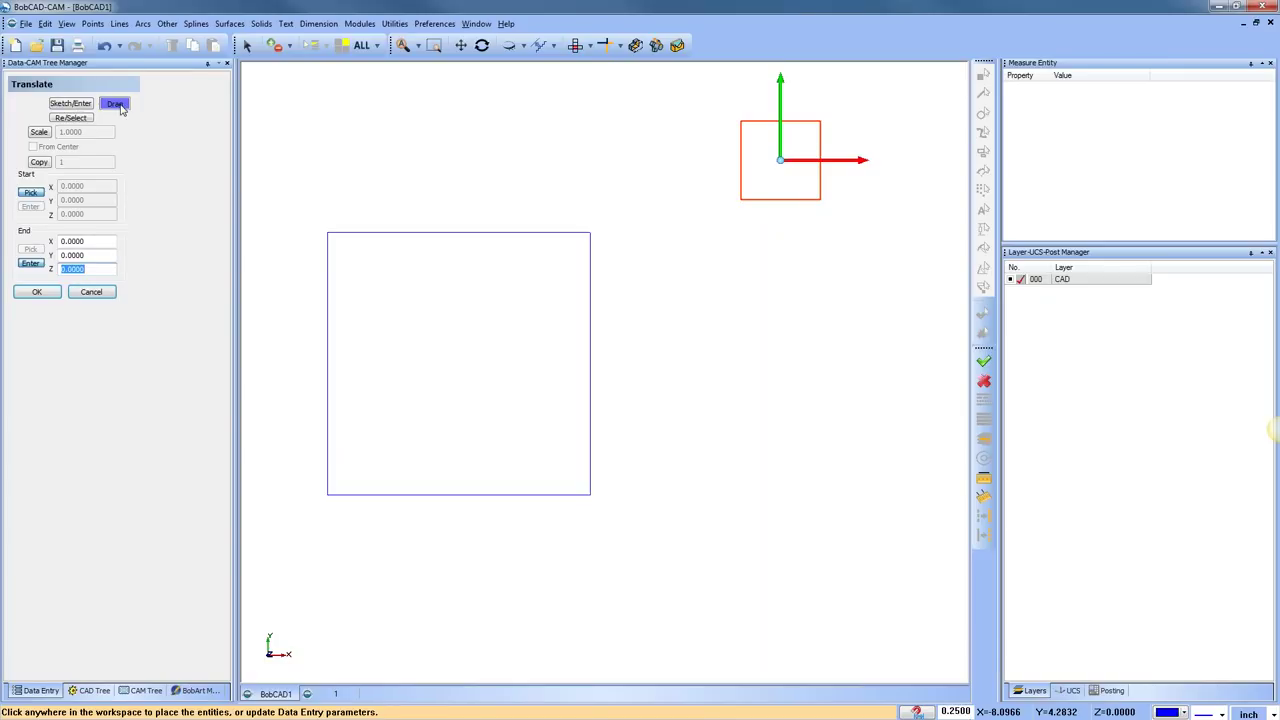
{"action": "left_click", "coordinate": [72, 104]}
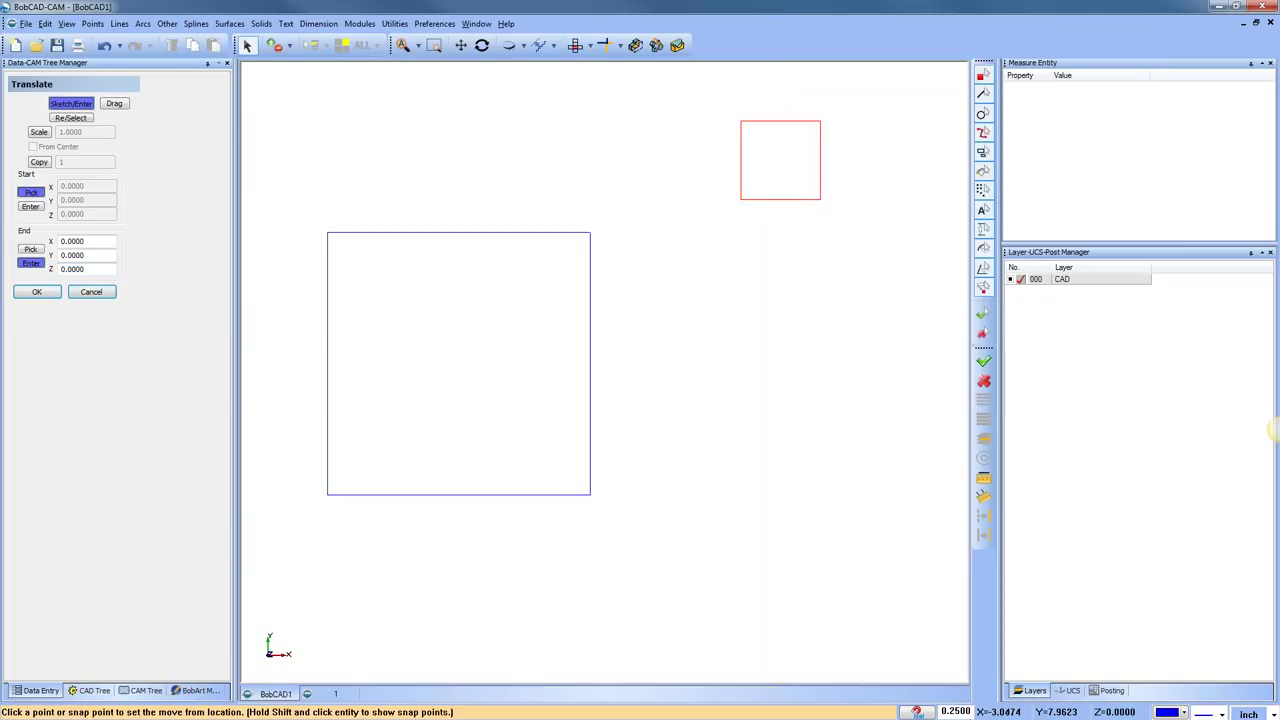
{"action": "left_click", "coordinate": [32, 191]}
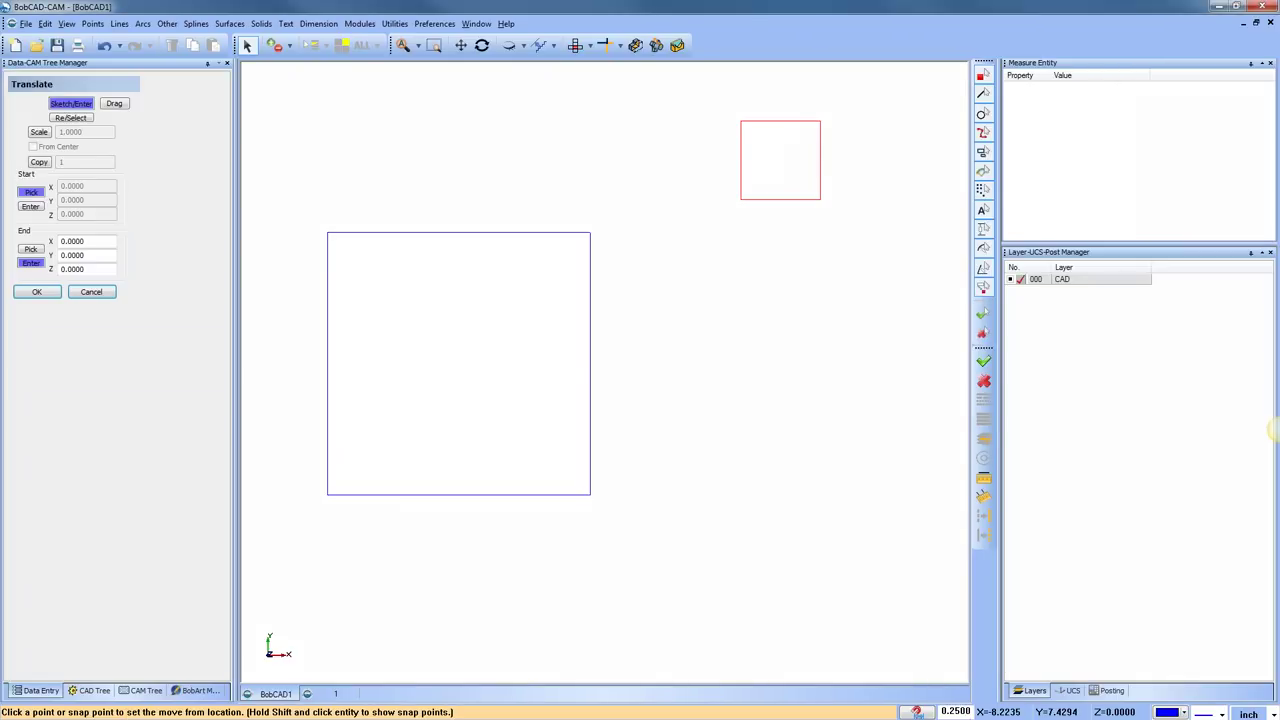
{"action": "mouse_move", "coordinate": [15, 182]}
{"action": "left_mouse_down"}
{"action": "mouse_move", "coordinate": [12, 220]}
{"action": "mouse_move", "coordinate": [140, 218]}
{"action": "mouse_move", "coordinate": [45, 163]}
{"action": "mouse_move", "coordinate": [18, 168]}
{"action": "mouse_move", "coordinate": [40, 187]}
{"action": "mouse_move", "coordinate": [24, 188]}
{"action": "mouse_move", "coordinate": [48, 187]}
{"action": "left_mouse_up"}
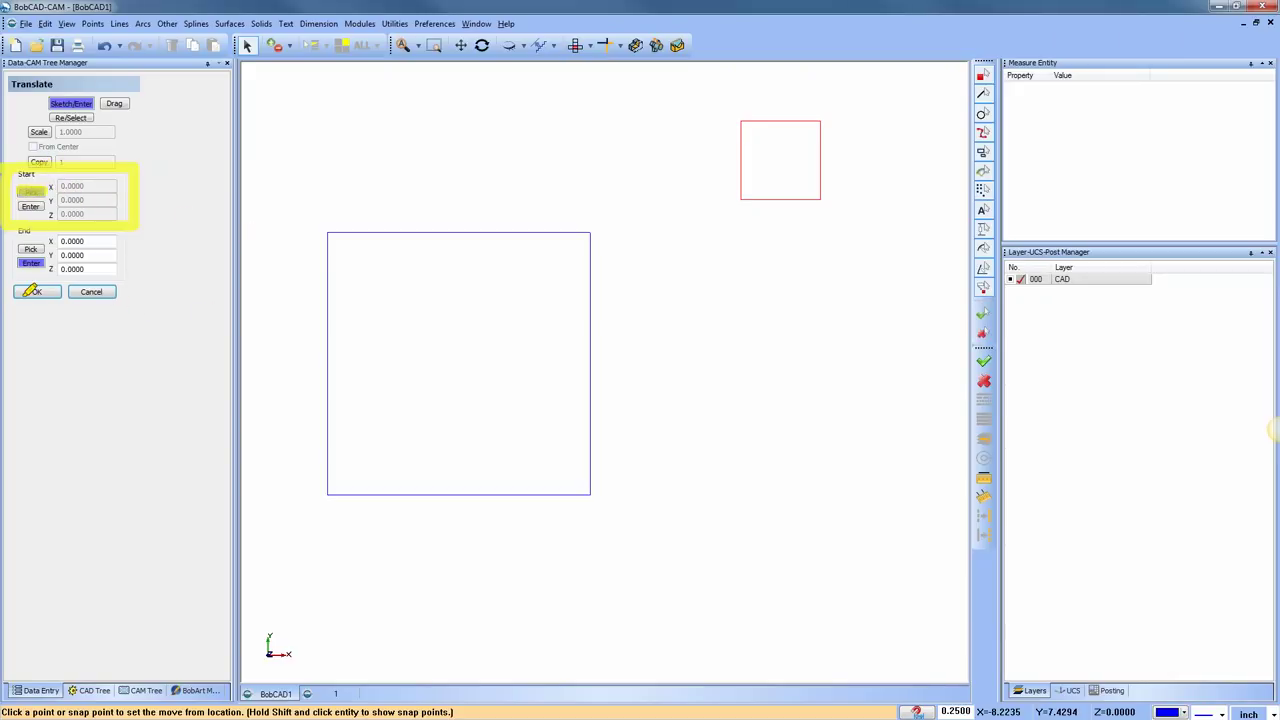
{"action": "key", "text": "e"}
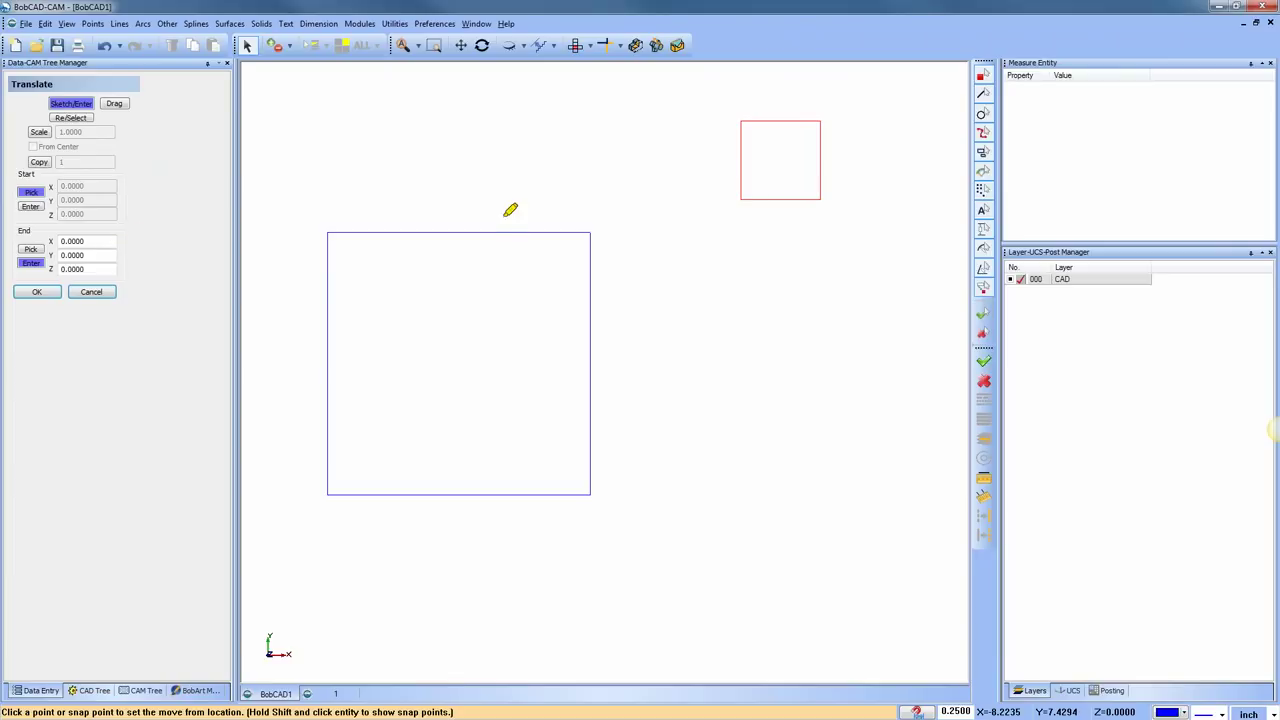
{"action": "left_click_drag", "start_coordinate": [748, 192], "coordinate": [743, 192]}
{"action": "left_click_drag", "start_coordinate": [338, 350], "coordinate": [329, 352]}
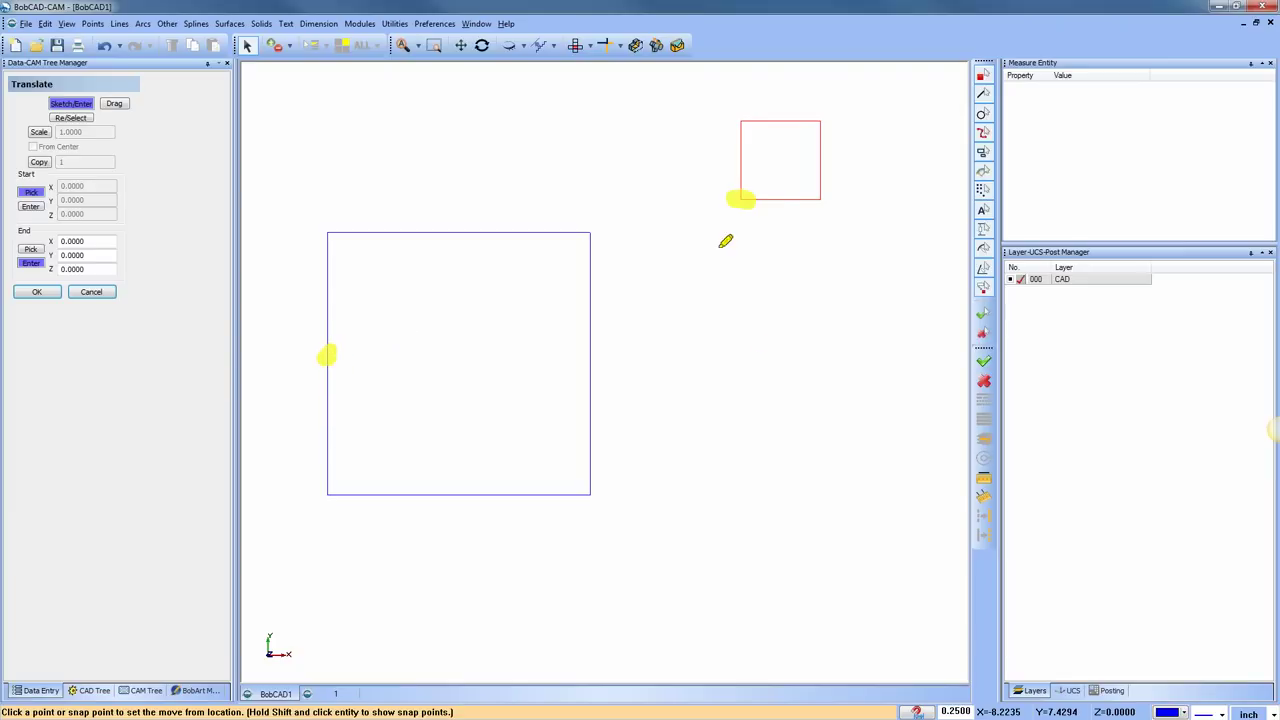
{"action": "mouse_move", "coordinate": [874, 177]}
{"action": "left_mouse_down"}
{"action": "mouse_move", "coordinate": [876, 147]}
{"action": "mouse_move", "coordinate": [720, 97]}
{"action": "mouse_move", "coordinate": [709, 177]}
{"action": "mouse_move", "coordinate": [866, 135]}
{"action": "left_mouse_up"}
{"action": "mouse_move", "coordinate": [737, 206]}
{"action": "left_mouse_down"}
{"action": "mouse_move", "coordinate": [666, 225]}
{"action": "mouse_move", "coordinate": [351, 355]}
{"action": "mouse_move", "coordinate": [390, 366]}
{"action": "left_mouse_up"}
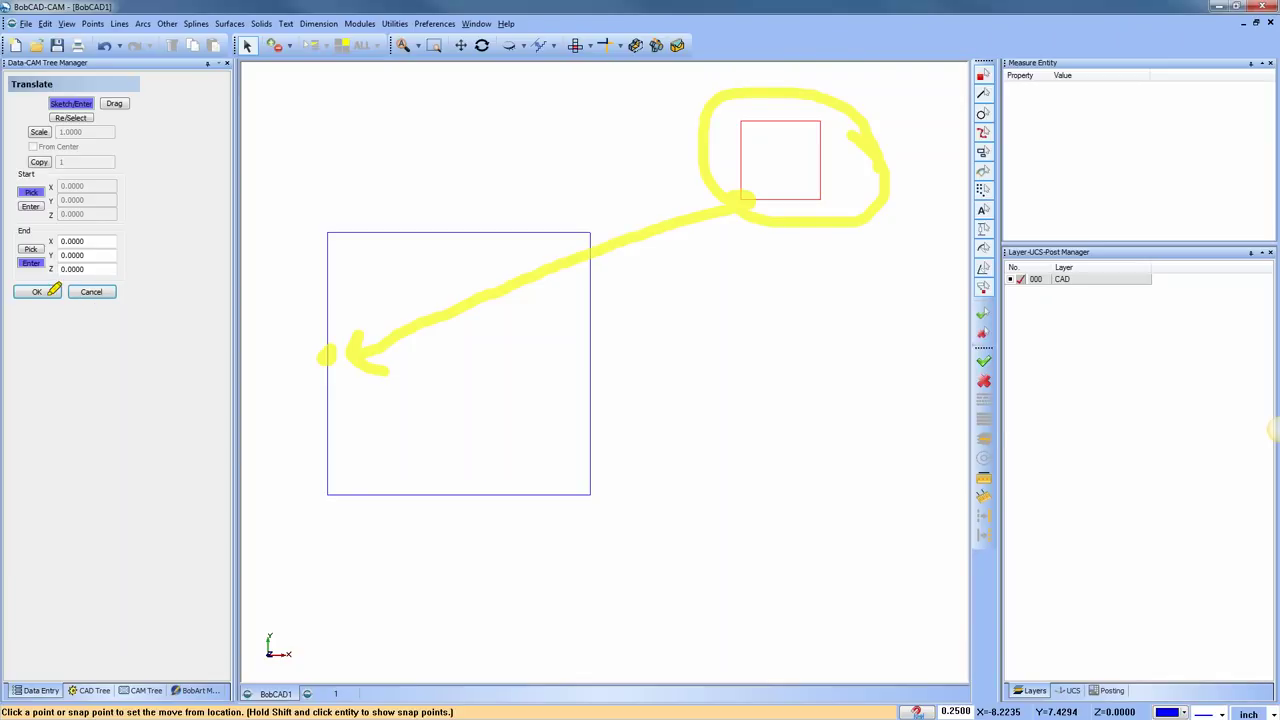
{"action": "key", "text": "Escape"}
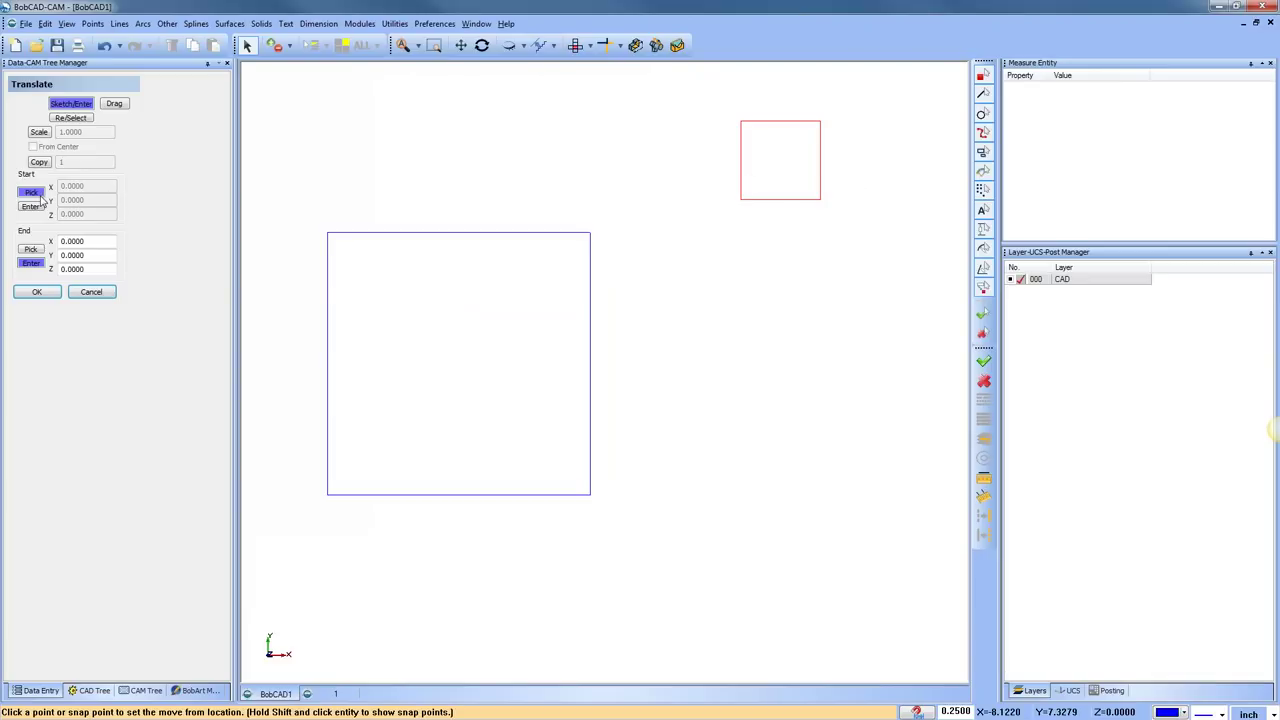
{"action": "left_click", "coordinate": [31, 250]}
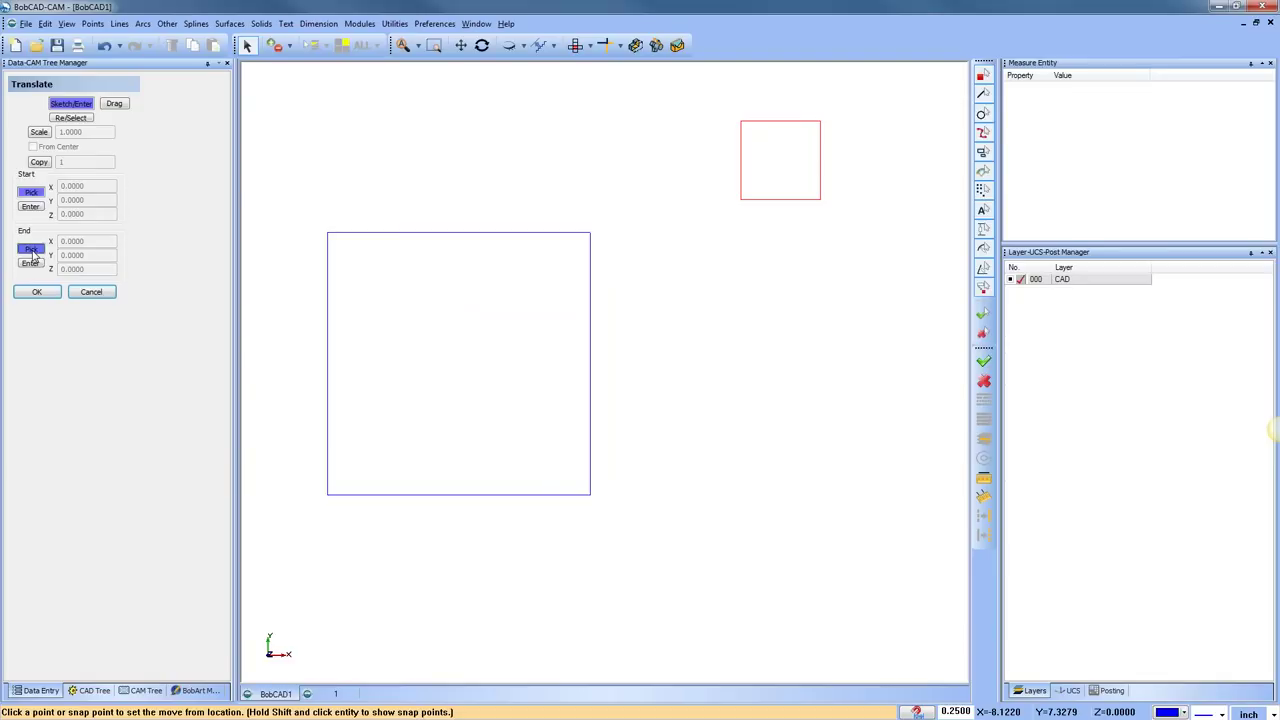
{"action": "left_click", "coordinate": [753, 207], "text": "shift"}
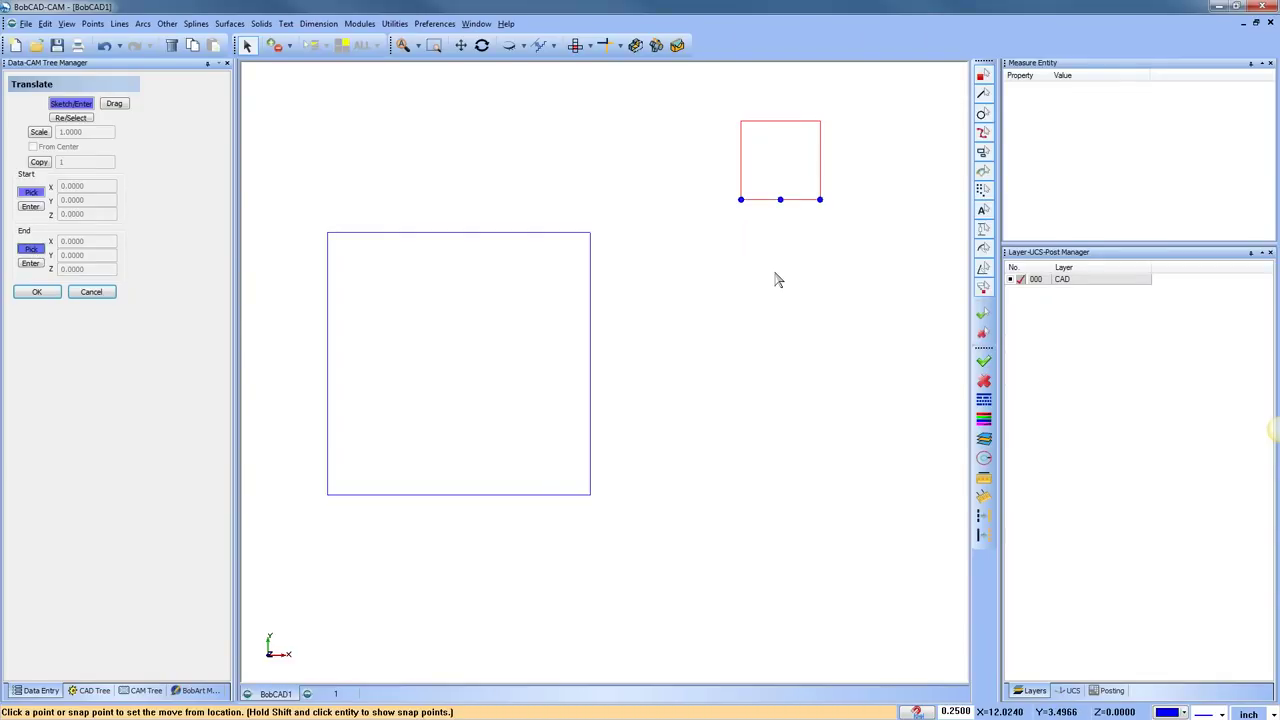
{"action": "left_click", "coordinate": [742, 202]}
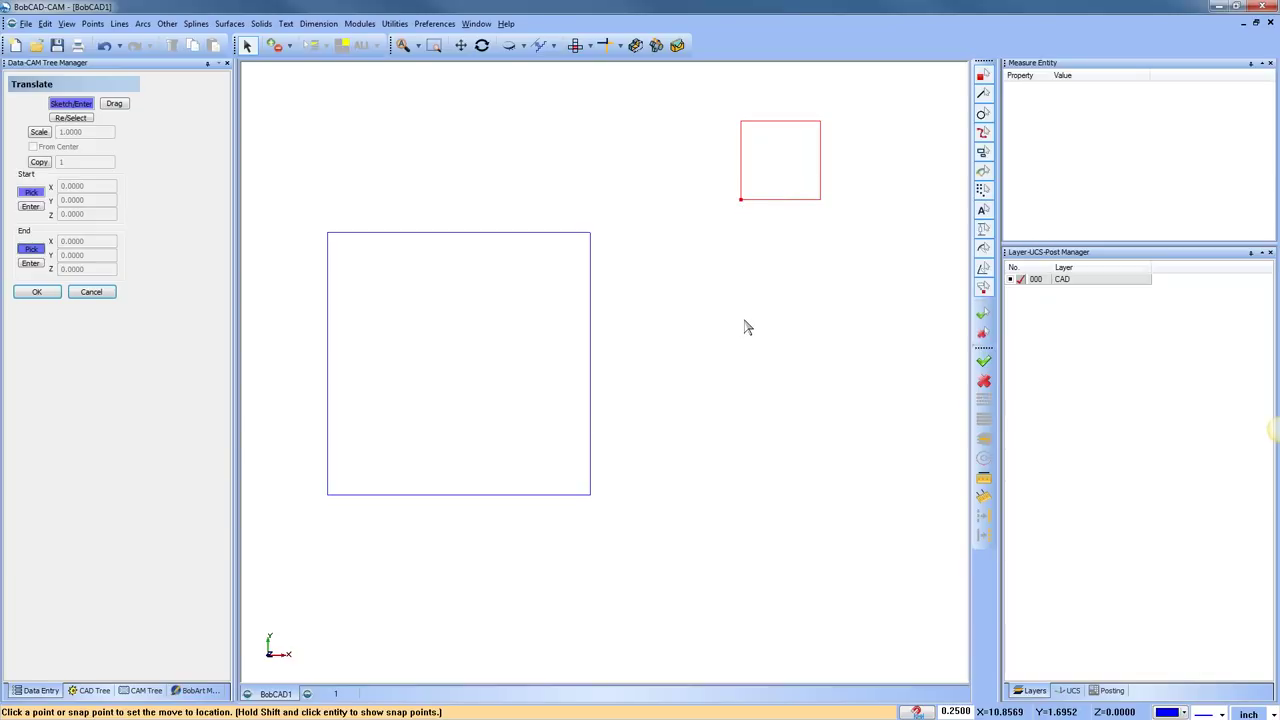
{"action": "left_click", "coordinate": [329, 377], "text": "shift"}
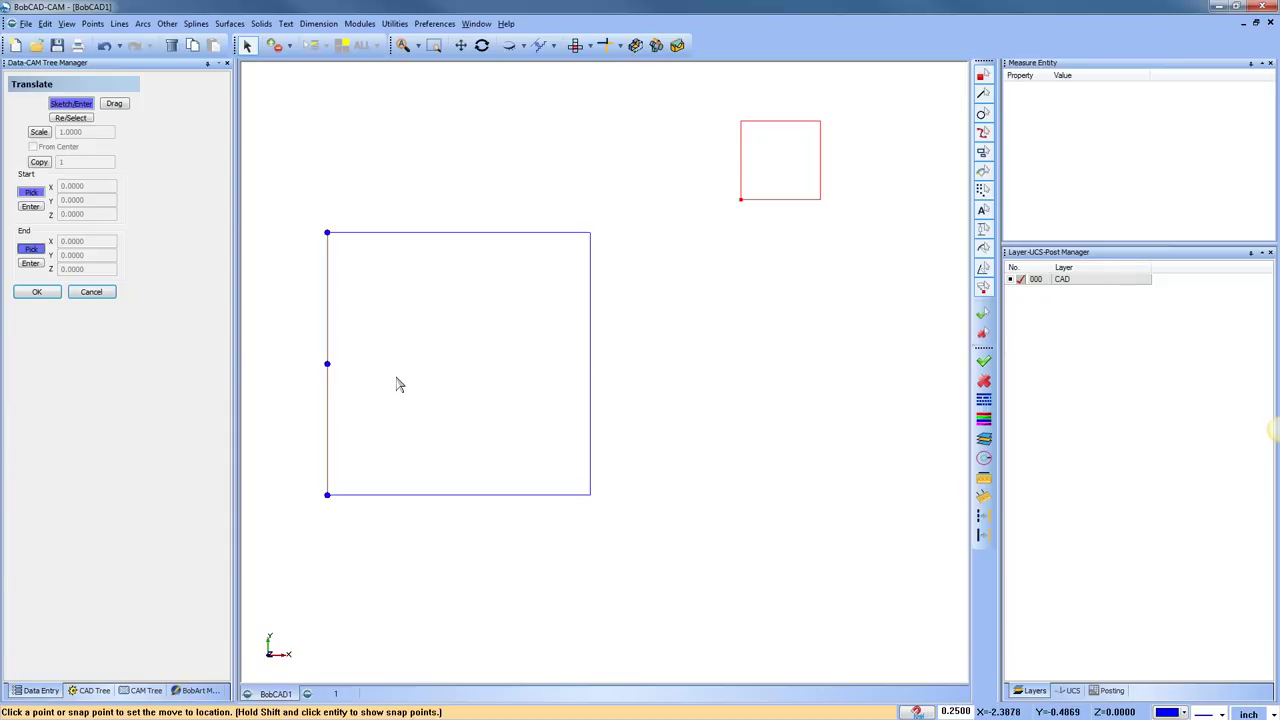
{"action": "left_click", "coordinate": [328, 365]}
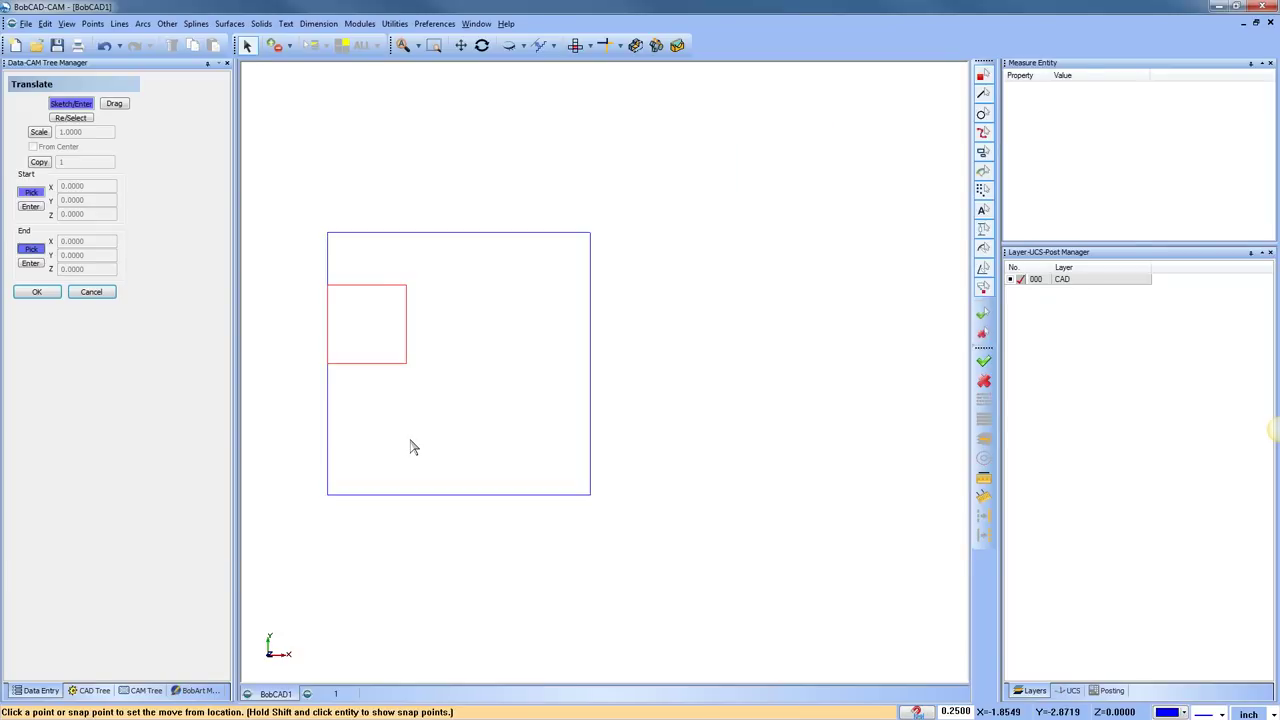
{"action": "left_click", "coordinate": [105, 46]}
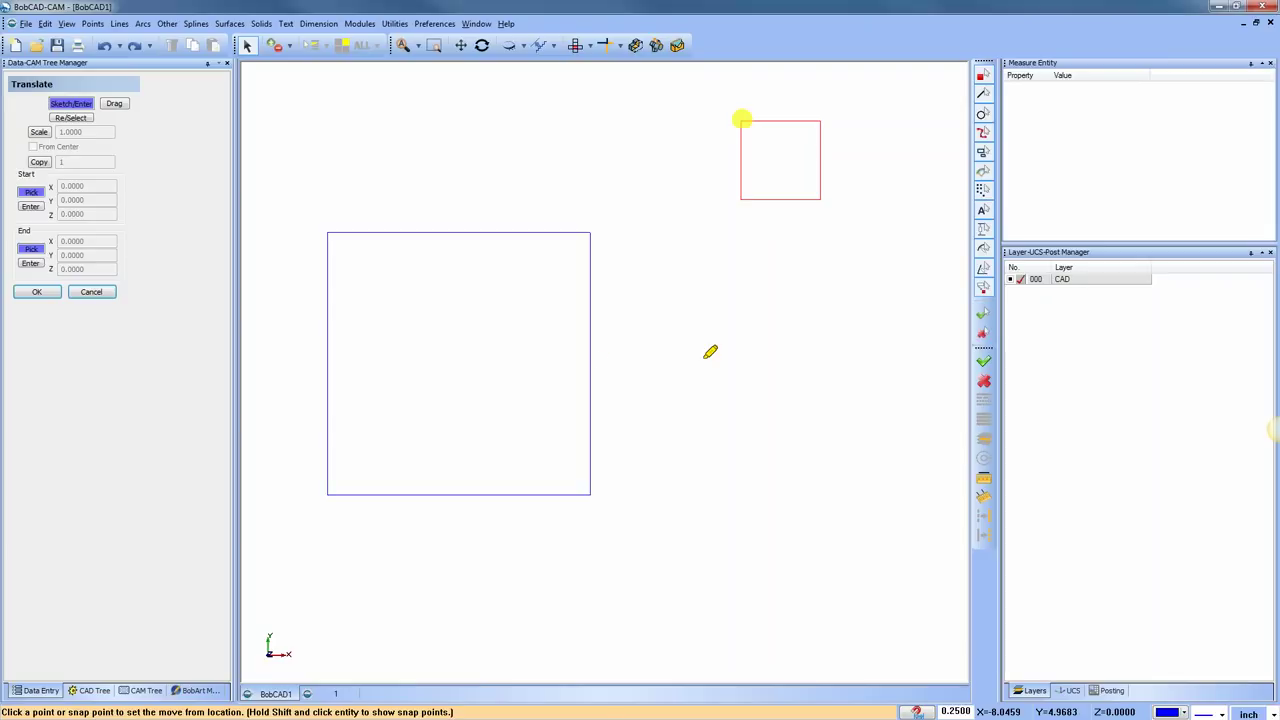
Move the small square so its top-left corner sits at the big square's centre
{"action": "left_click_drag", "start_coordinate": [459, 247], "coordinate": [463, 464]}
{"action": "left_click_drag", "start_coordinate": [364, 357], "coordinate": [568, 355]}
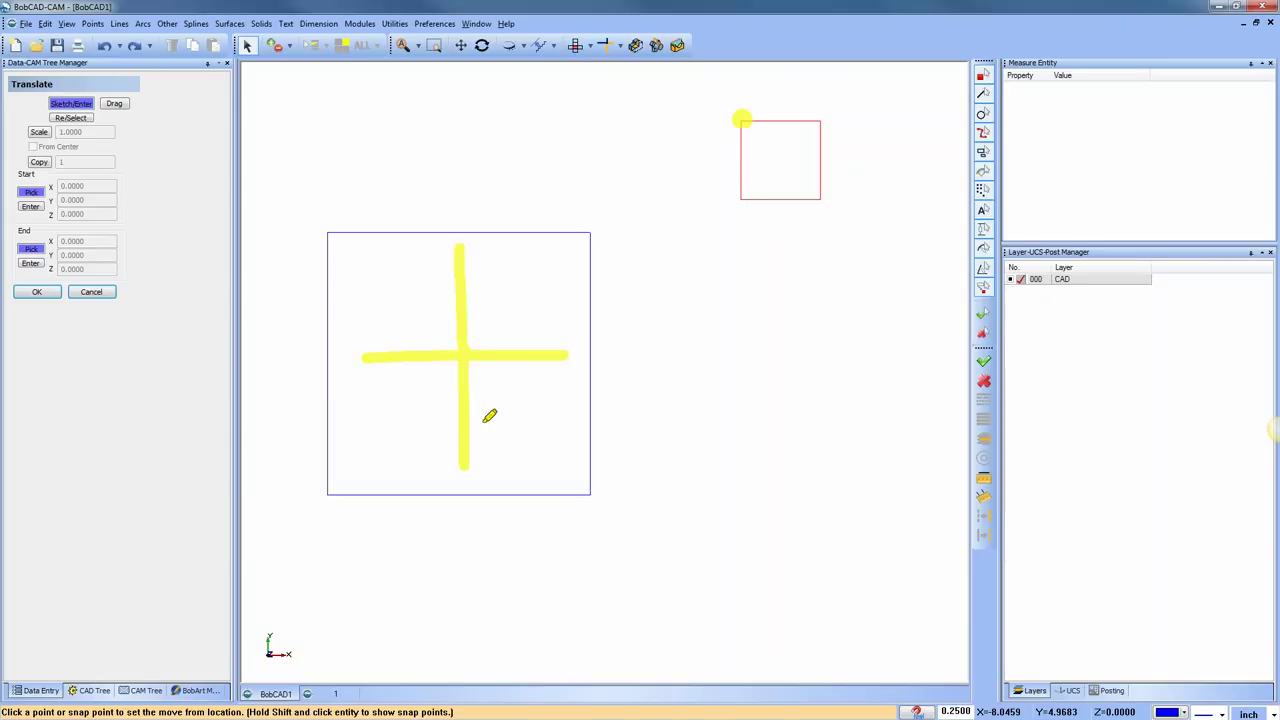
{"action": "left_click_drag", "start_coordinate": [744, 116], "coordinate": [476, 336]}
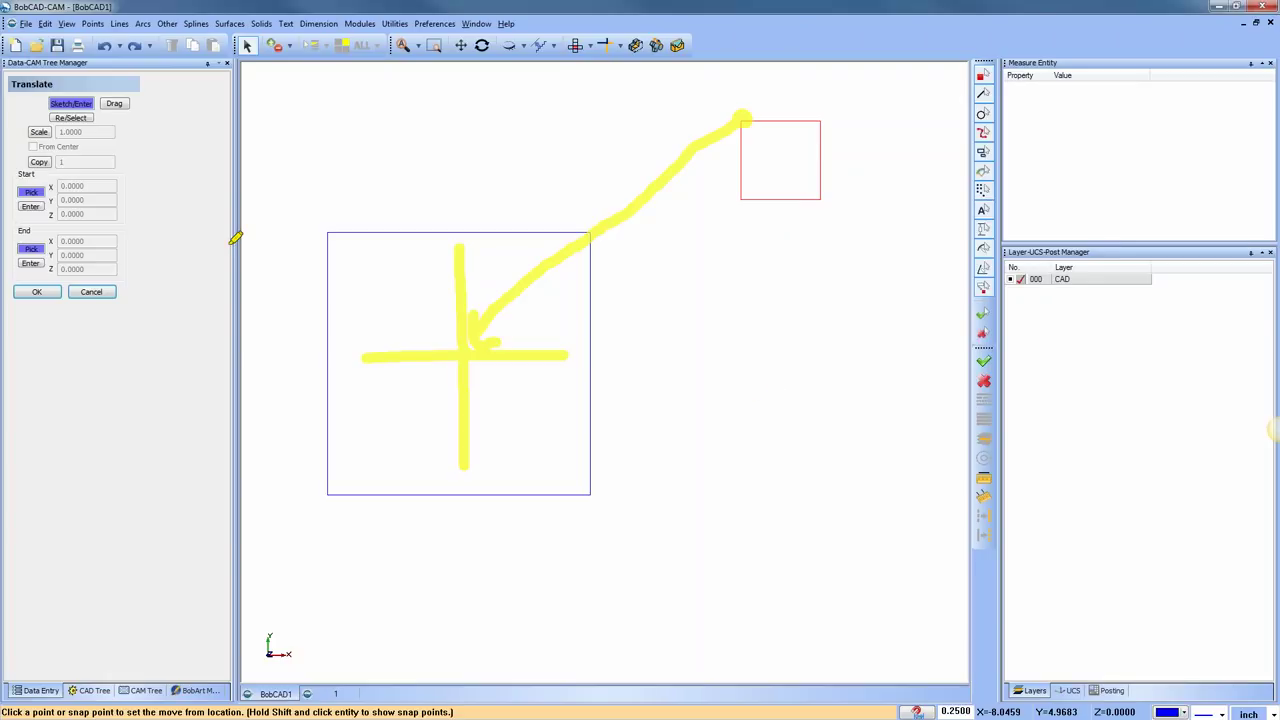
{"action": "key", "text": "Escape"}
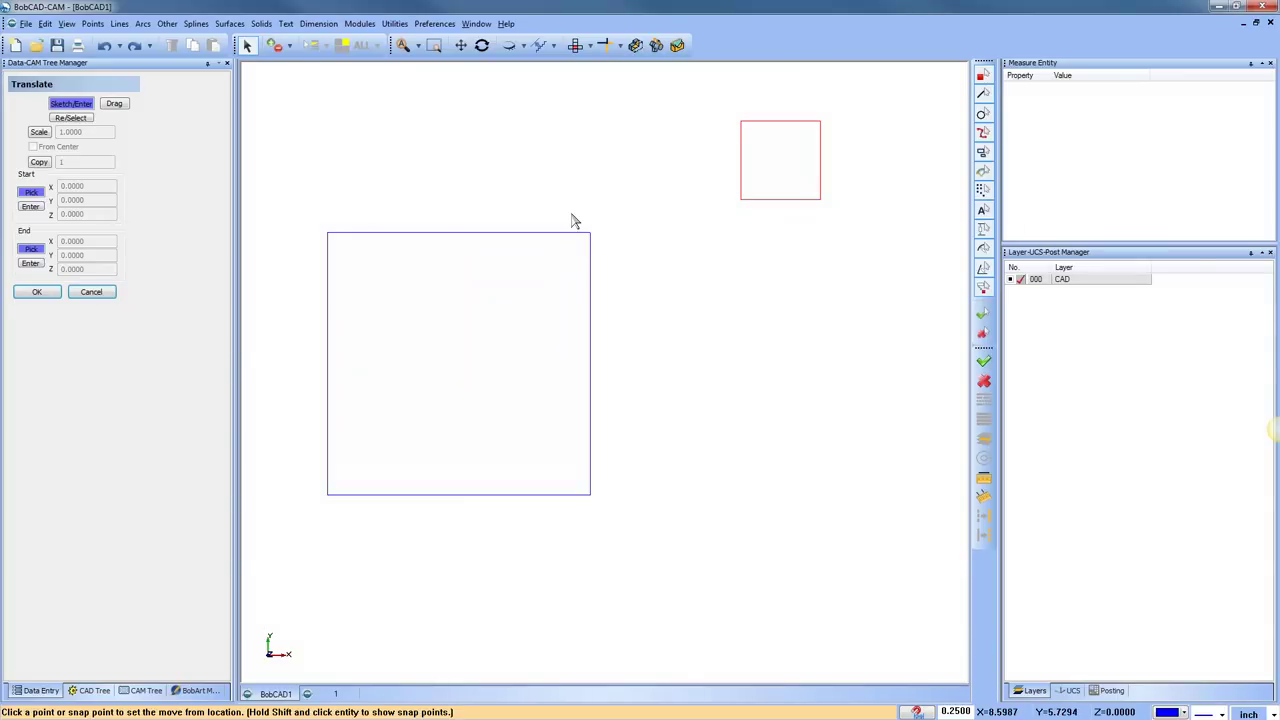
{"action": "left_click", "coordinate": [31, 263]}
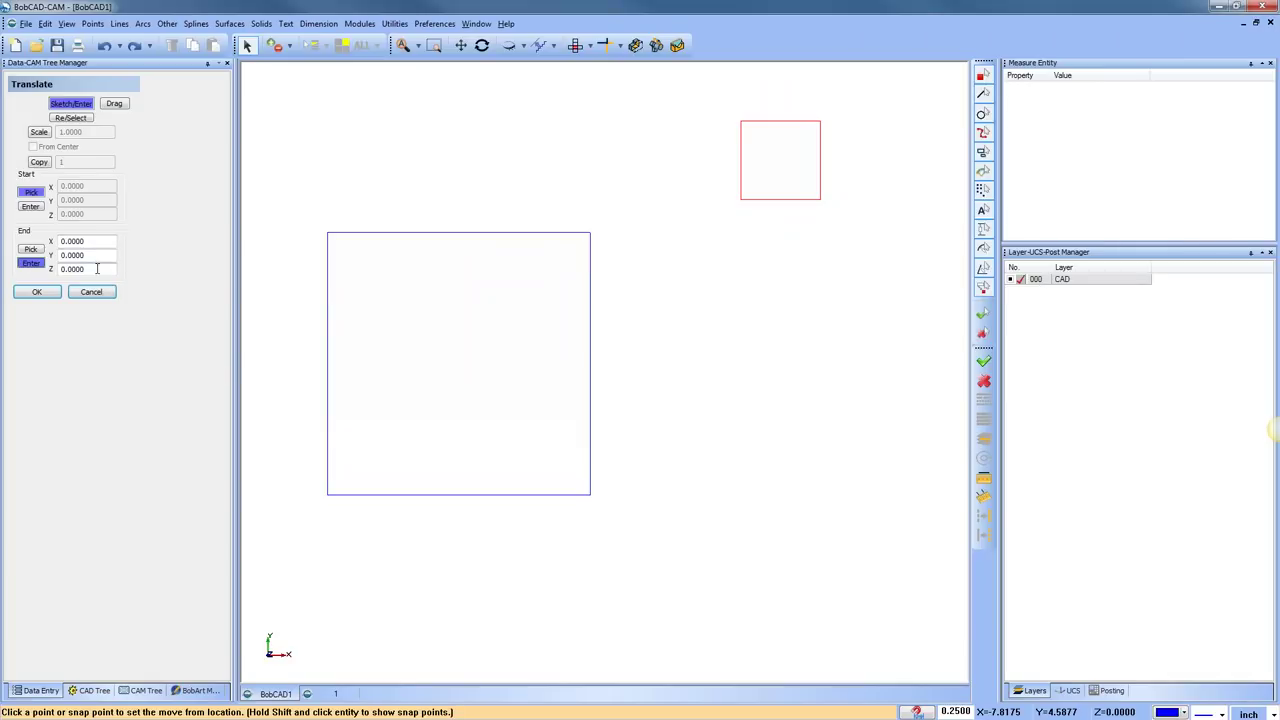
{"action": "left_click", "coordinate": [757, 200], "text": "shift"}
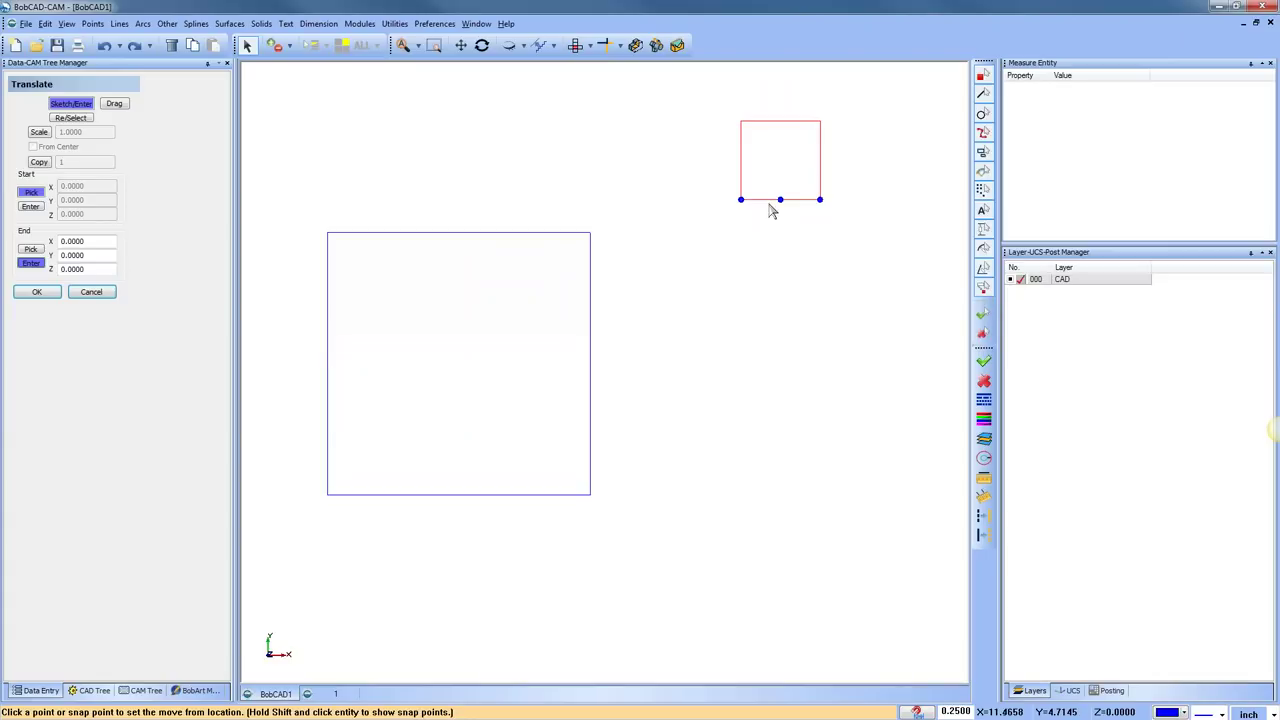
{"action": "left_click", "coordinate": [752, 122], "text": "shift"}
{"action": "left_click", "coordinate": [740, 122]}
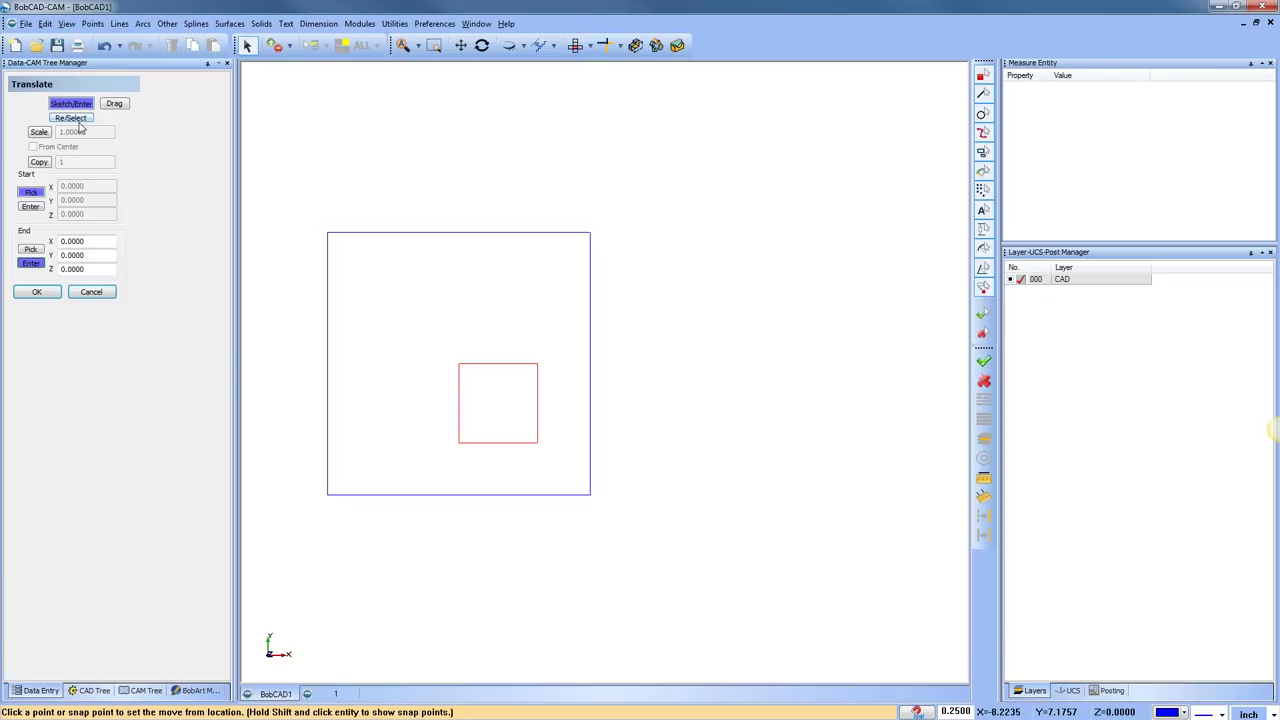
{"action": "left_click", "coordinate": [86, 121]}
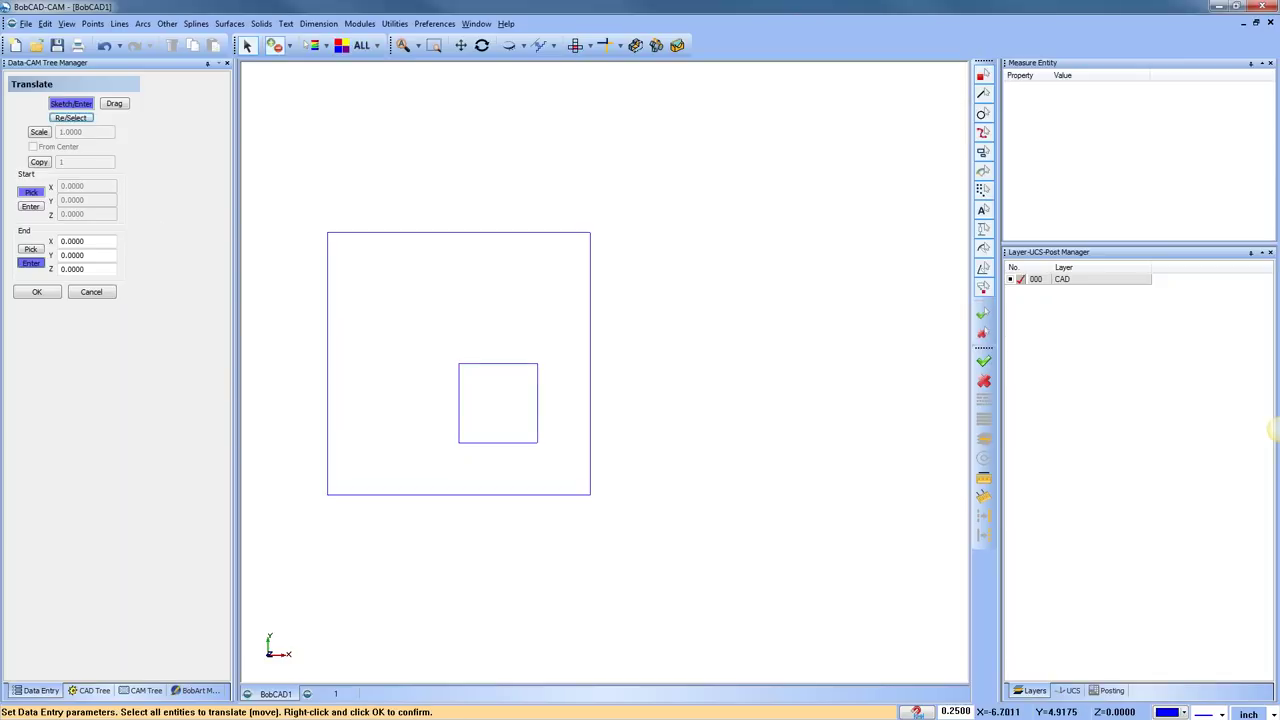
{"action": "left_click", "coordinate": [422, 235]}
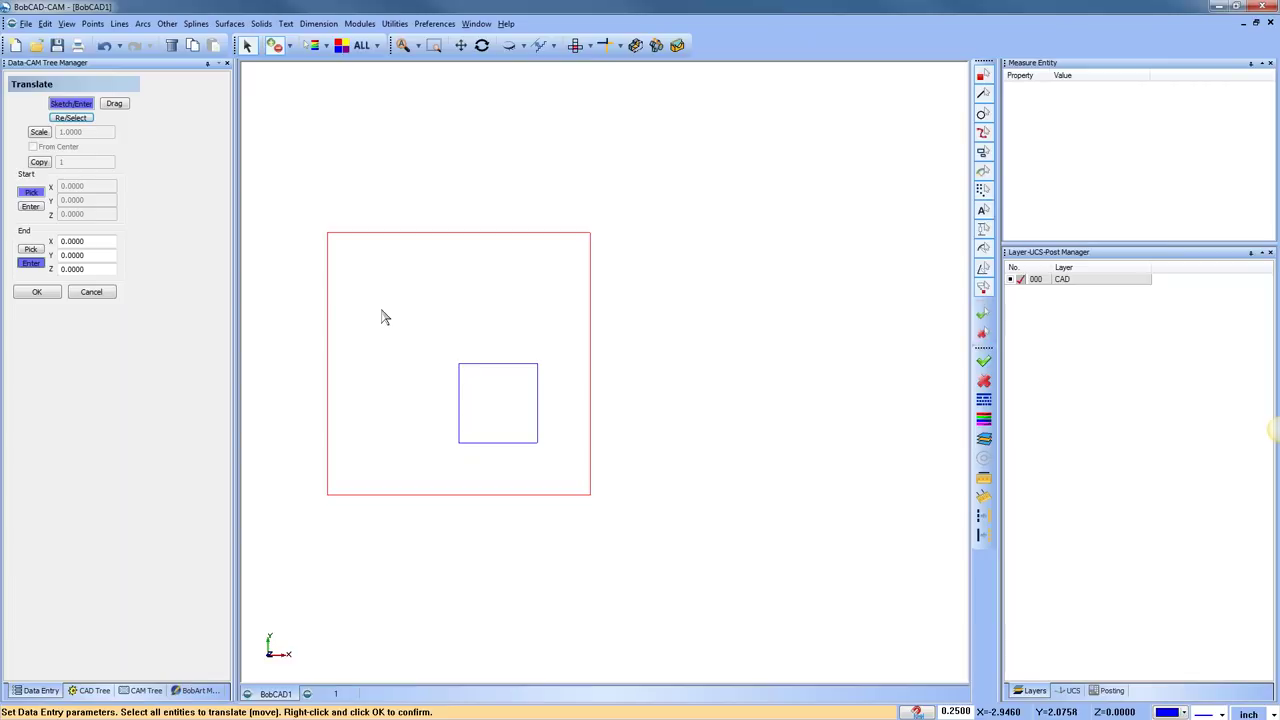
{"action": "left_click", "coordinate": [394, 234]}
{"action": "left_click", "coordinate": [371, 234]}
{"action": "right_click", "coordinate": [462, 170]}
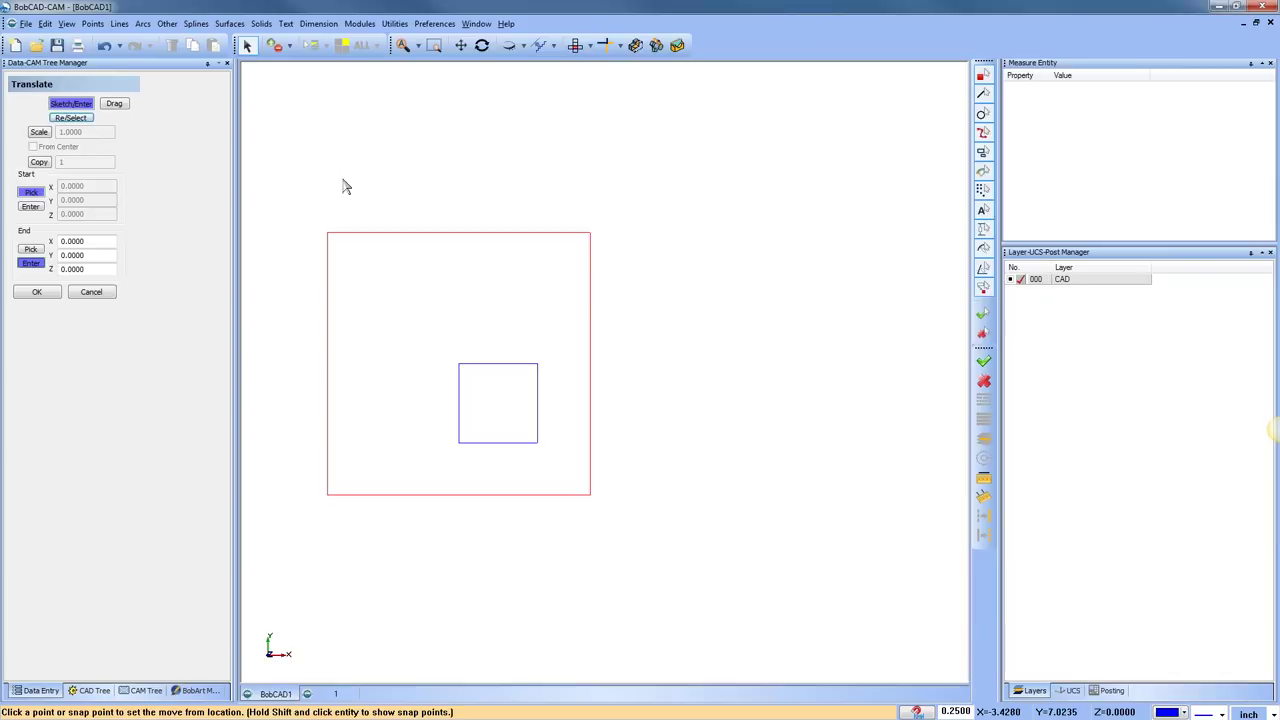
{"action": "left_click", "coordinate": [85, 118]}
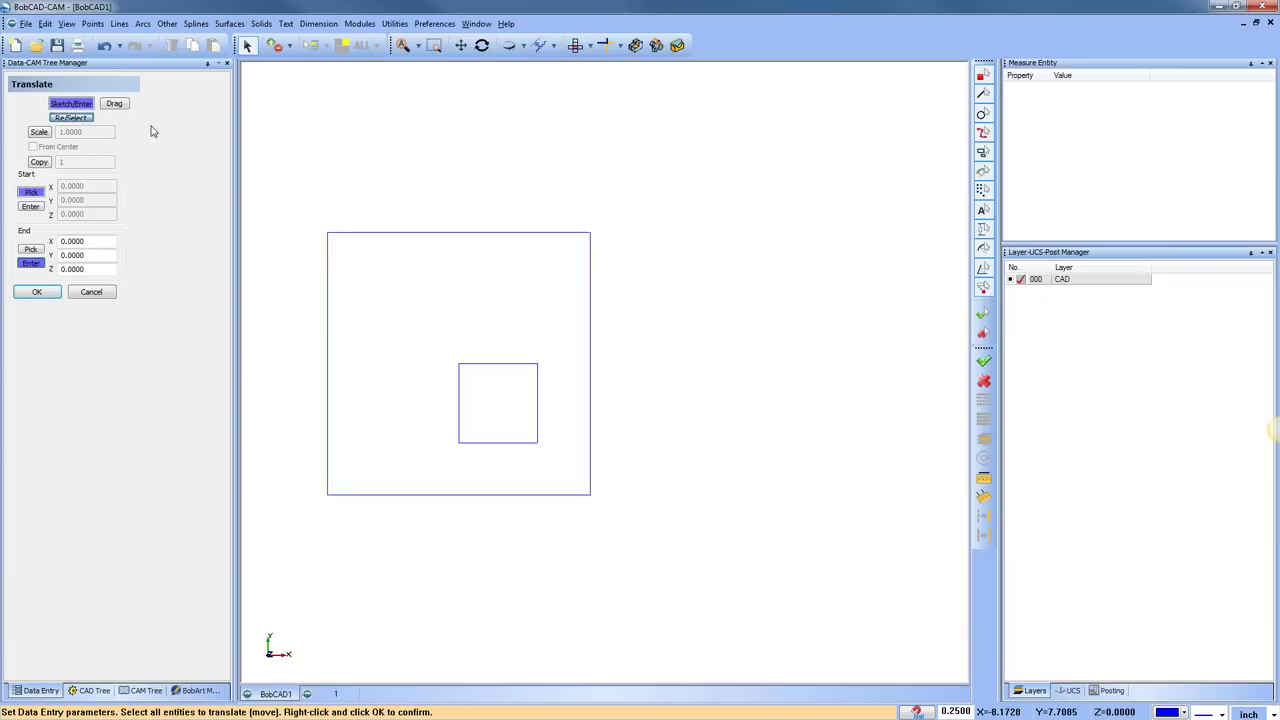
{"action": "left_click", "coordinate": [505, 365]}
{"action": "right_click", "coordinate": [735, 312]}
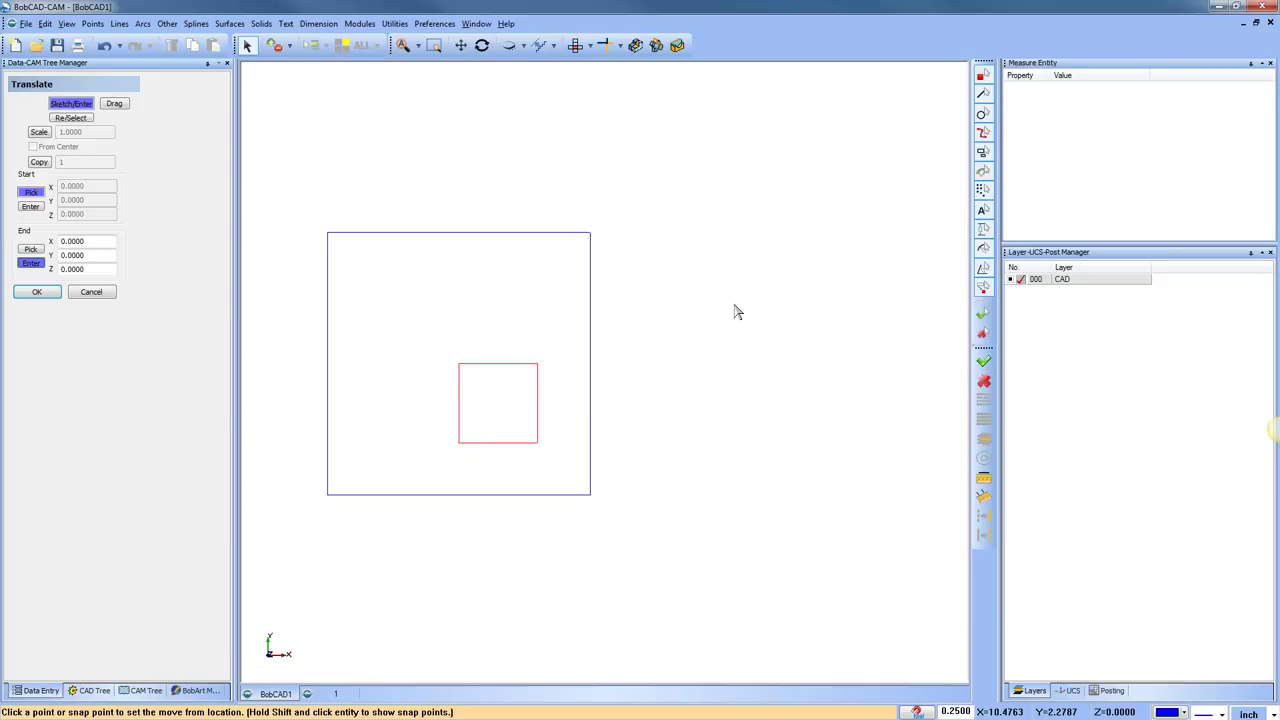
Enable scaling at 1.1 and apply it to the small square
{"action": "left_click", "coordinate": [39, 132]}
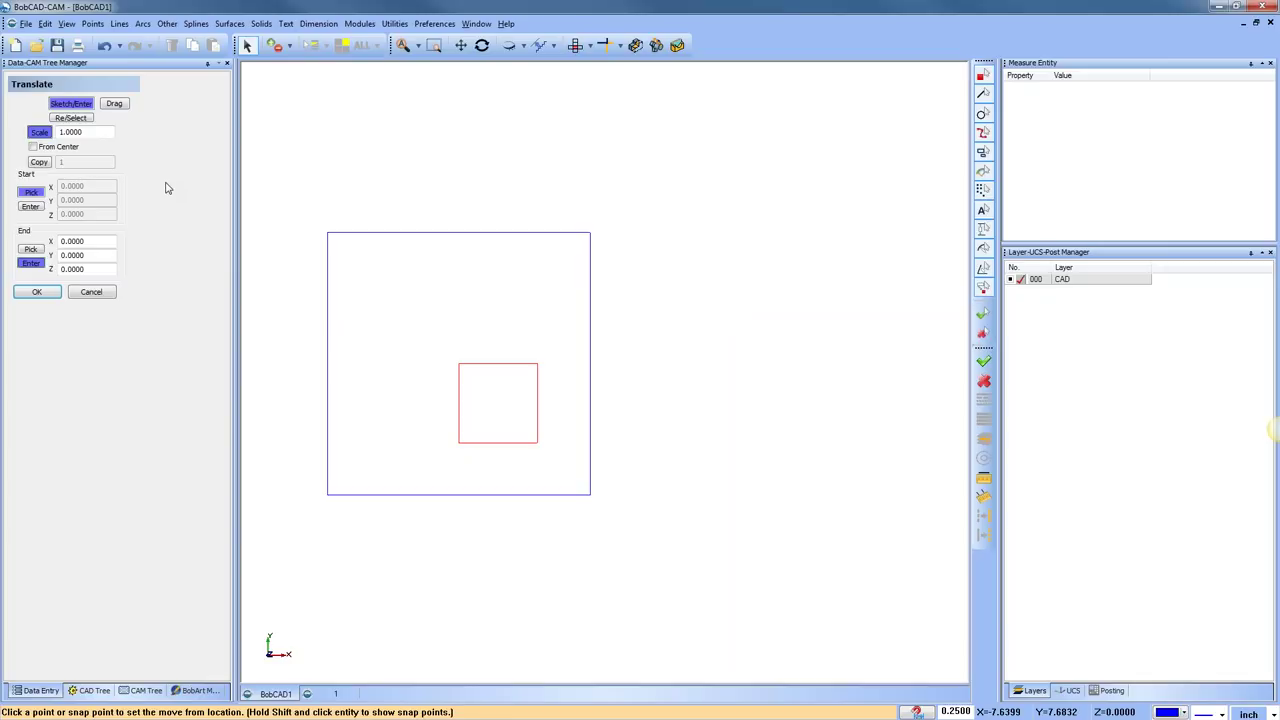
{"action": "double_click", "coordinate": [89, 131]}
{"action": "type", "text": "1.1"}
{"action": "left_click", "coordinate": [37, 291]}
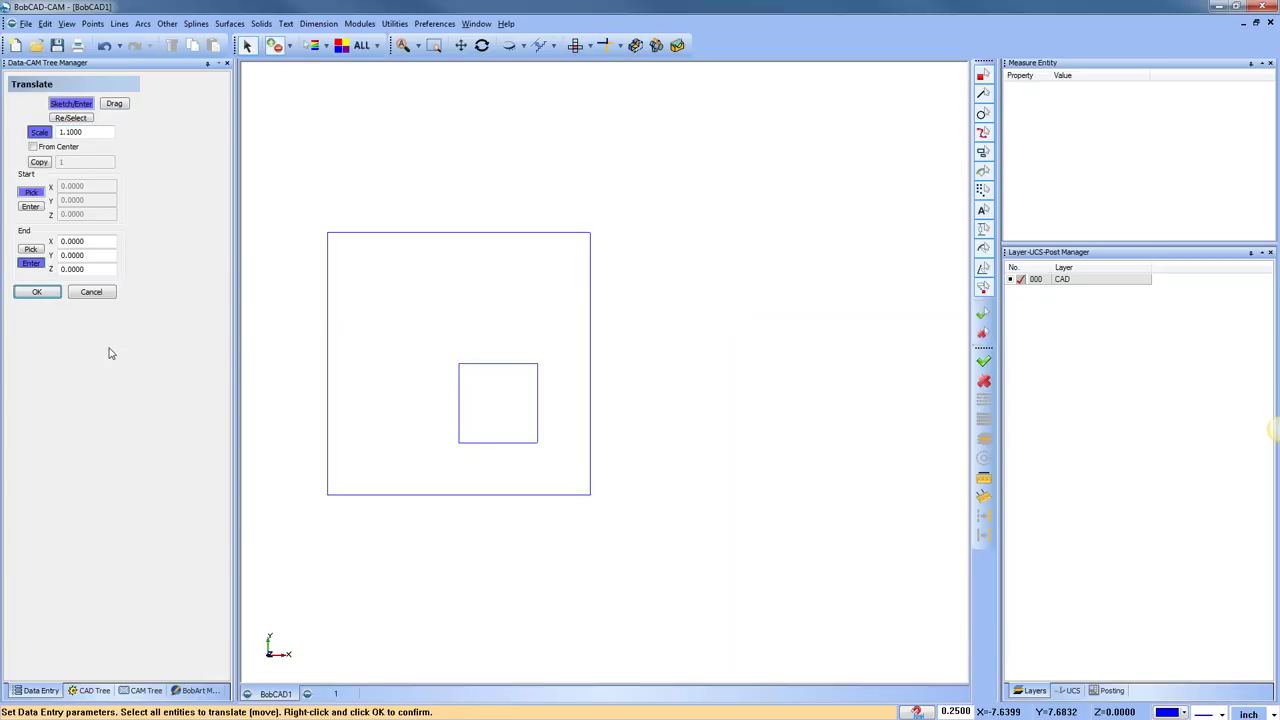
{"action": "left_click", "coordinate": [478, 364]}
{"action": "right_click", "coordinate": [478, 318]}
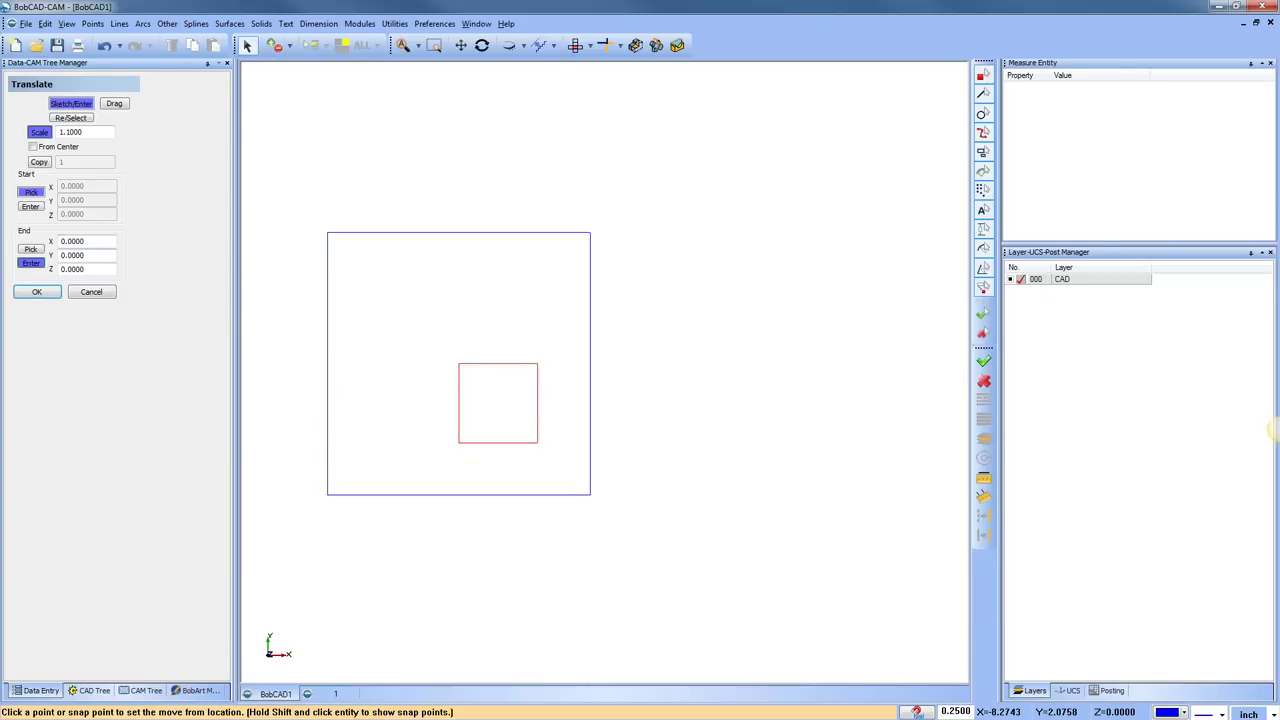
{"action": "left_click", "coordinate": [31, 207]}
{"action": "left_click", "coordinate": [37, 291]}
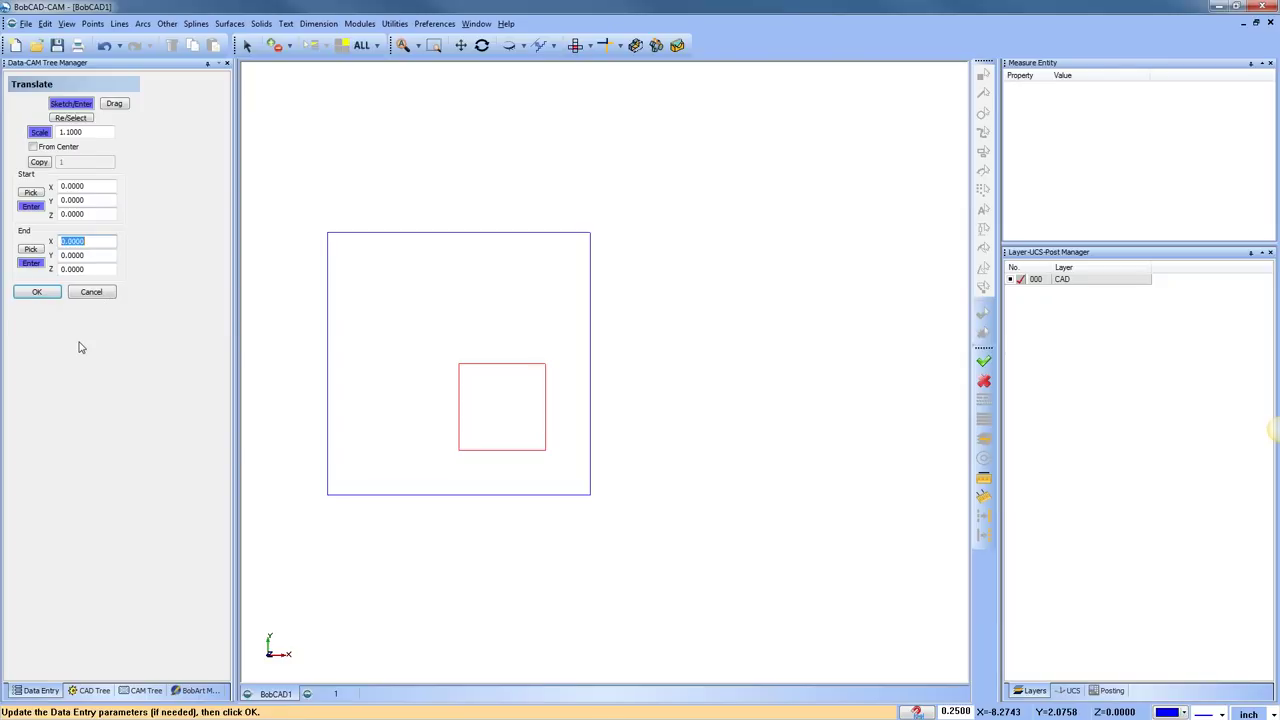
Apply the 1.1 scale repeatedly to keep enlarging the small square
{"action": "left_click", "coordinate": [47, 295]}
{"action": "left_click", "coordinate": [37, 291]}
{"action": "left_click", "coordinate": [37, 291]}
{"action": "left_click", "coordinate": [37, 291]}
{"action": "left_click", "coordinate": [37, 291]}
{"action": "left_click", "coordinate": [37, 291]}
{"action": "left_click", "coordinate": [37, 291]}
{"action": "left_click", "coordinate": [37, 291]}
{"action": "left_click", "coordinate": [46, 296]}
{"action": "left_click", "coordinate": [46, 296]}
{"action": "left_click", "coordinate": [46, 296]}
{"action": "left_click", "coordinate": [46, 296]}
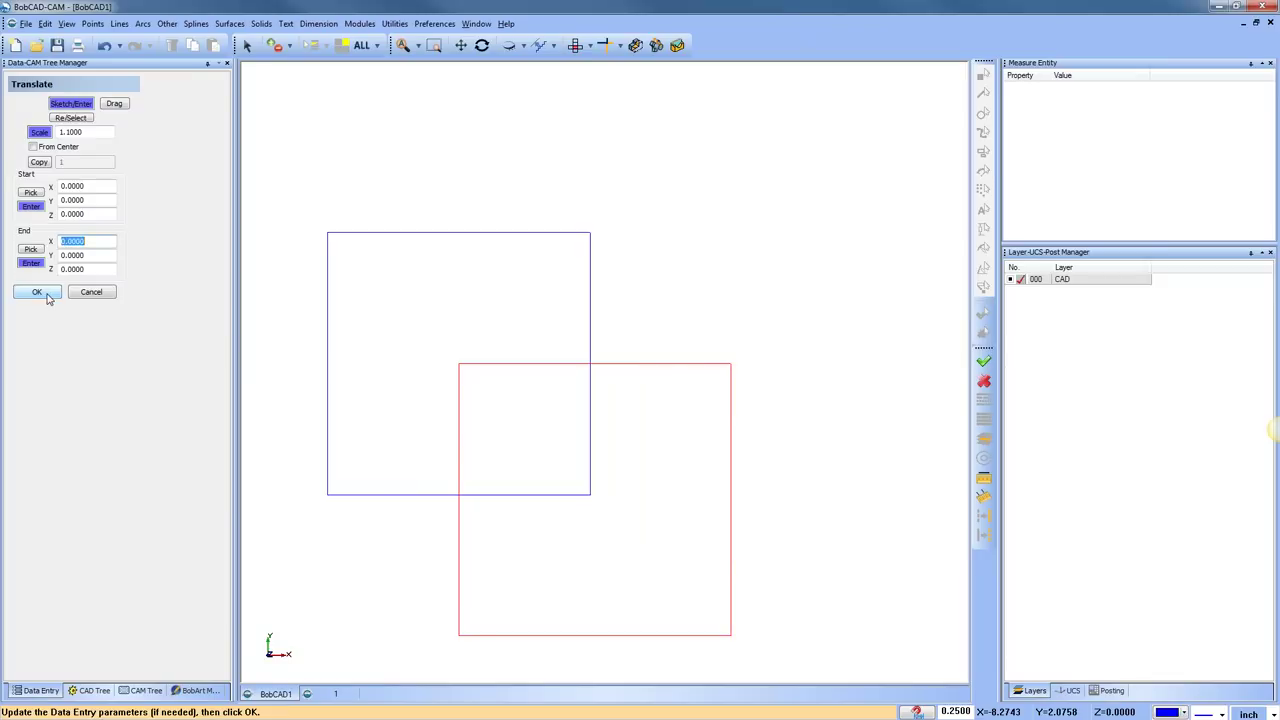
Undo five of the 1.1 scaling steps
{"action": "left_click", "coordinate": [106, 47]}
{"action": "left_click", "coordinate": [106, 47]}
{"action": "left_click", "coordinate": [106, 47]}
{"action": "left_click", "coordinate": [106, 47]}
{"action": "left_click", "coordinate": [106, 47]}
{"action": "left_click", "coordinate": [106, 47]}
{"action": "left_click", "coordinate": [106, 47]}
{"action": "left_click", "coordinate": [106, 47]}
{"action": "left_click", "coordinate": [106, 47]}
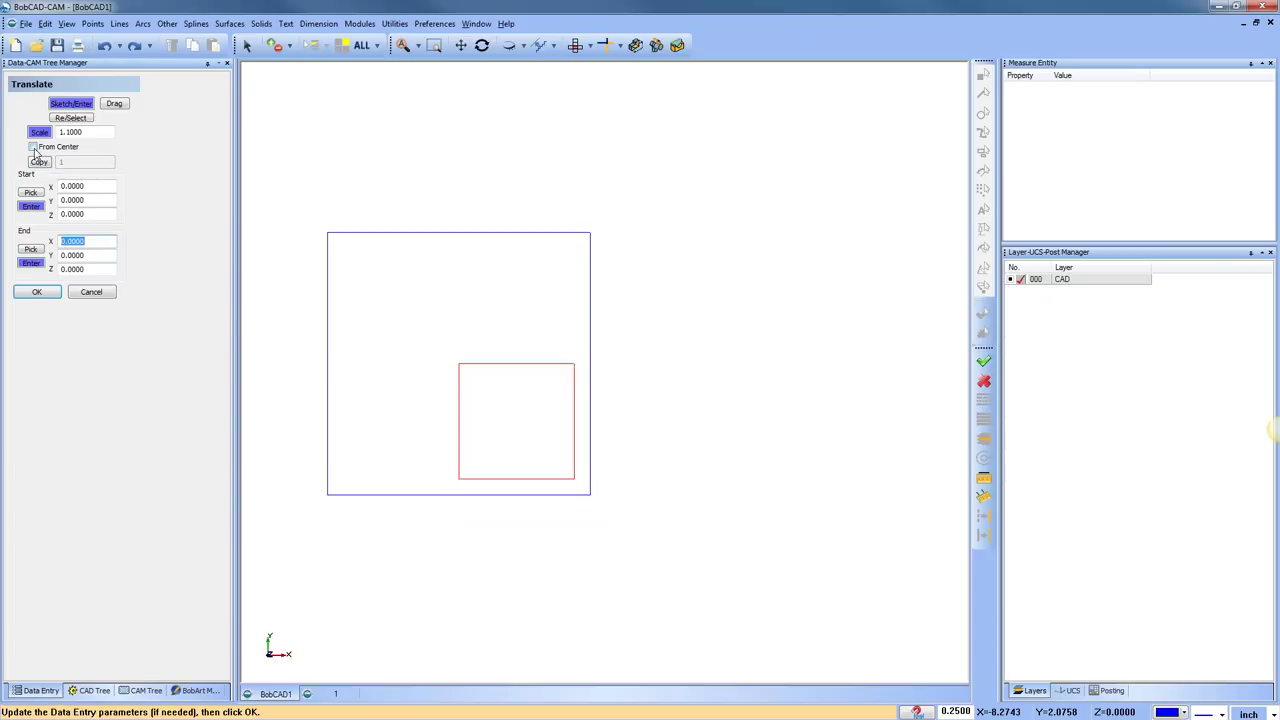
Scale the square by 1.5 twice about its centre and close Translate
{"action": "left_click", "coordinate": [33, 147]}
{"action": "double_click", "coordinate": [89, 132]}
{"action": "type", "text": "1.5"}
{"action": "left_click", "coordinate": [37, 292]}
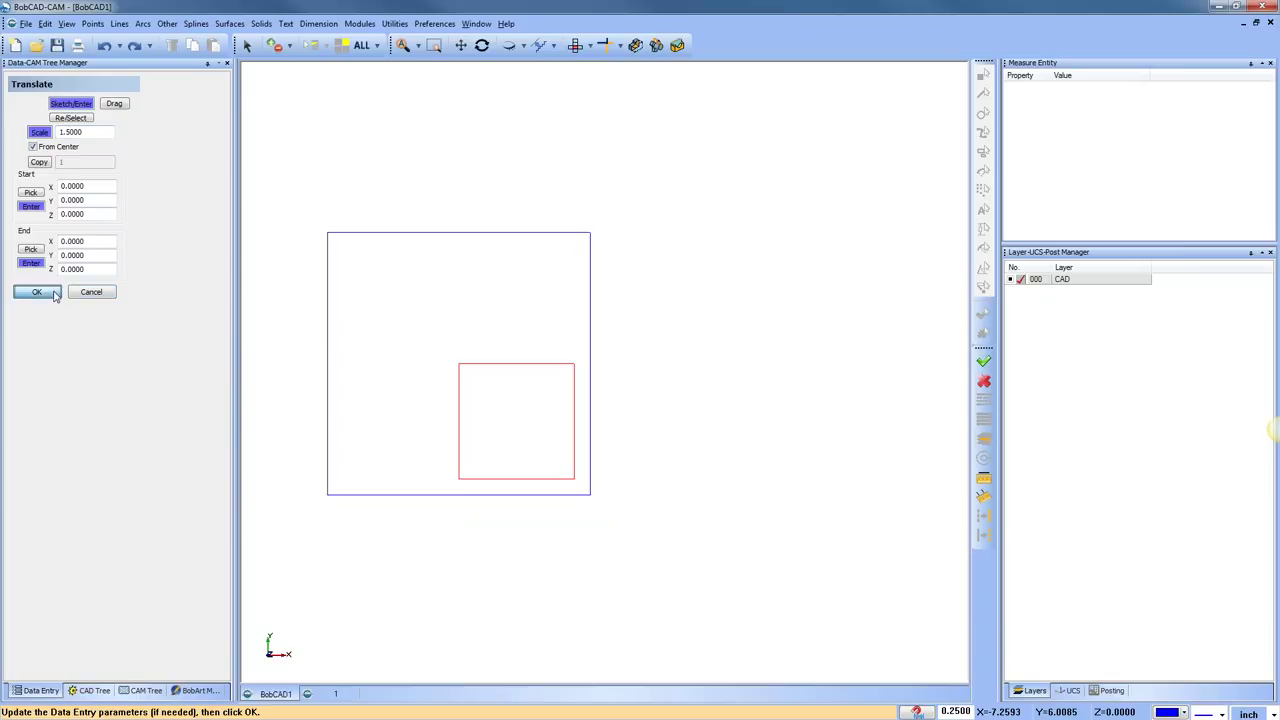
{"action": "left_click", "coordinate": [50, 292]}
{"action": "left_click", "coordinate": [50, 292]}
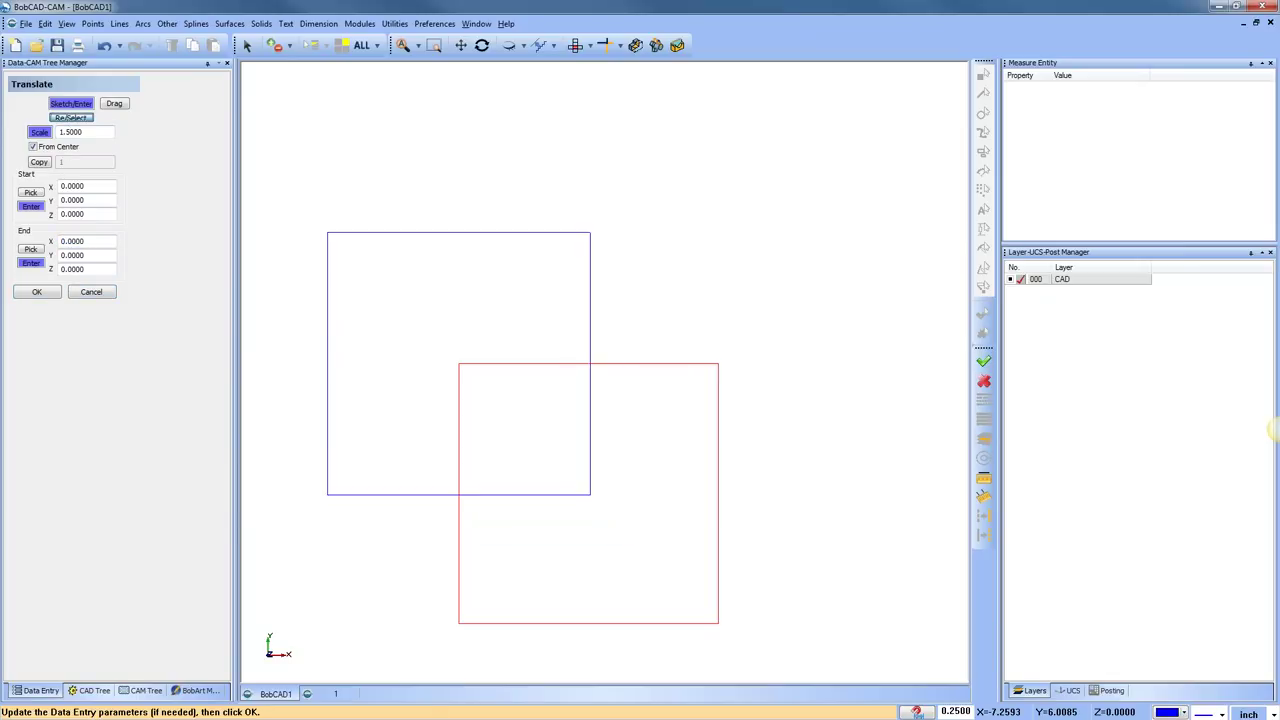
{"action": "left_click", "coordinate": [113, 292]}
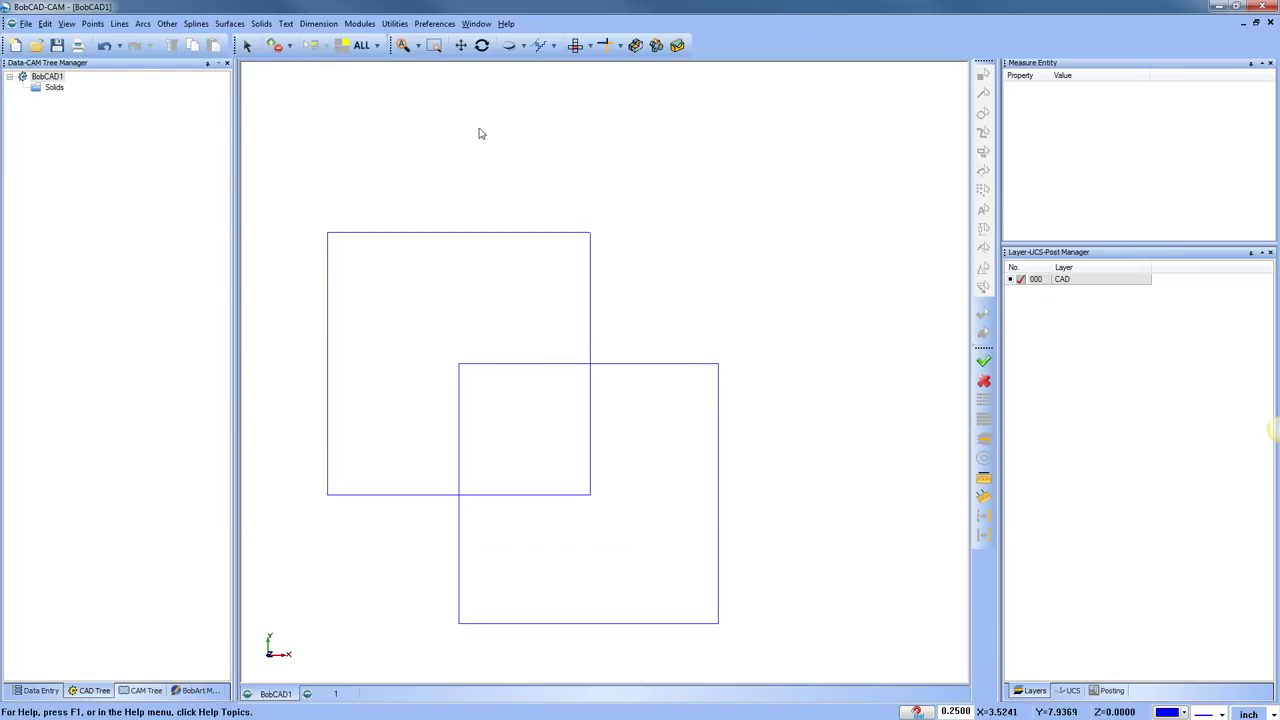
Undo the scaling and moves, then redo once to restore the 3 by 3 square at upper right
{"action": "left_click", "coordinate": [104, 46]}
{"action": "left_click", "coordinate": [104, 46]}
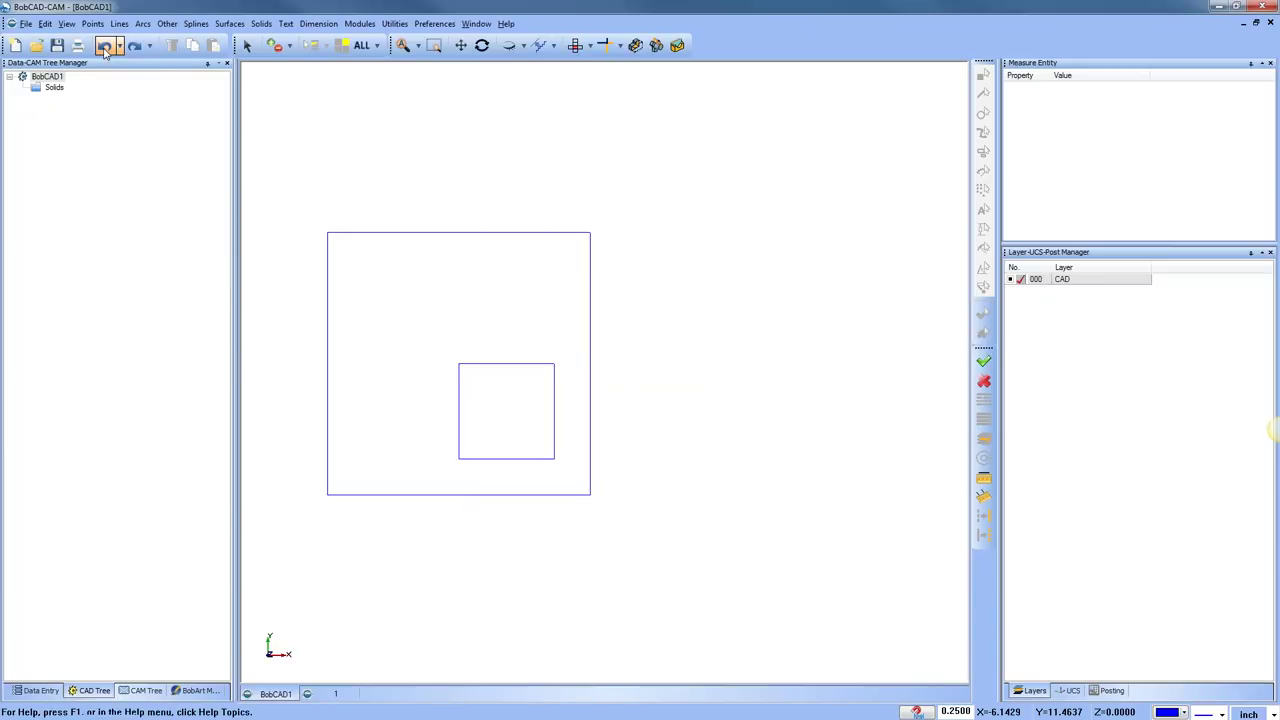
{"action": "left_click", "coordinate": [104, 46]}
{"action": "left_click", "coordinate": [104, 46]}
{"action": "left_click", "coordinate": [134, 46]}
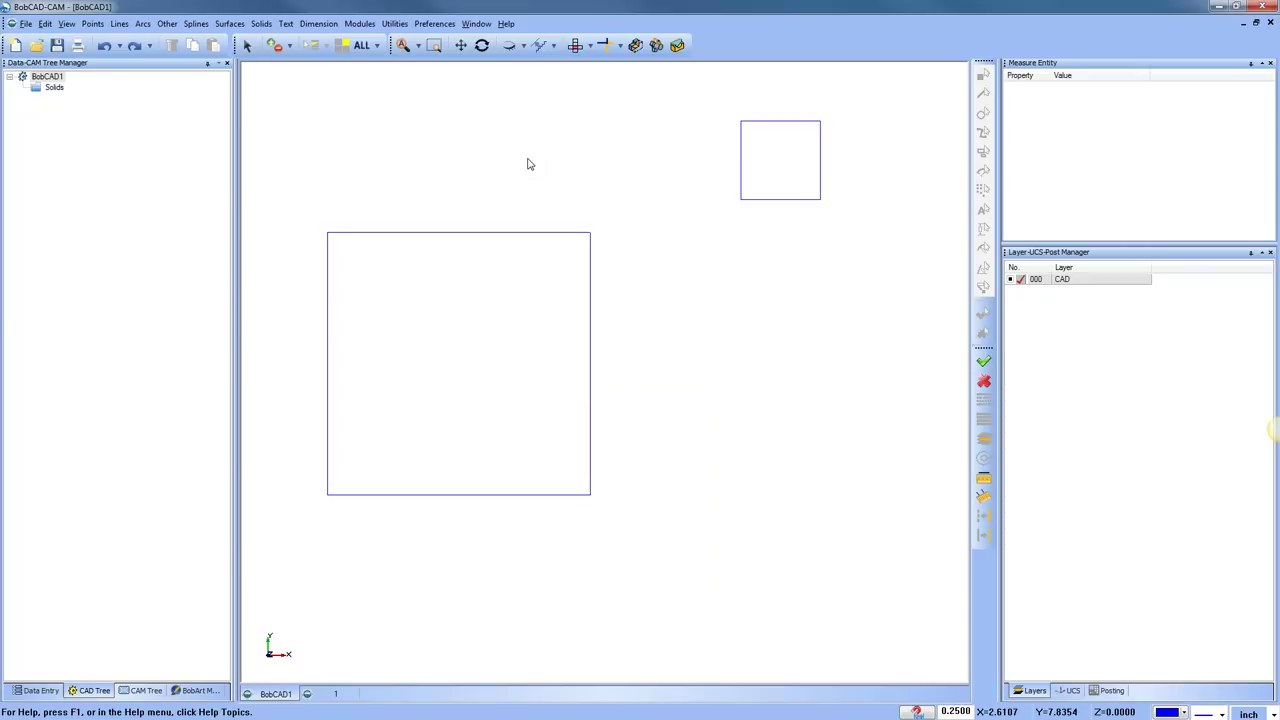
{"action": "left_click", "coordinate": [395, 24]}
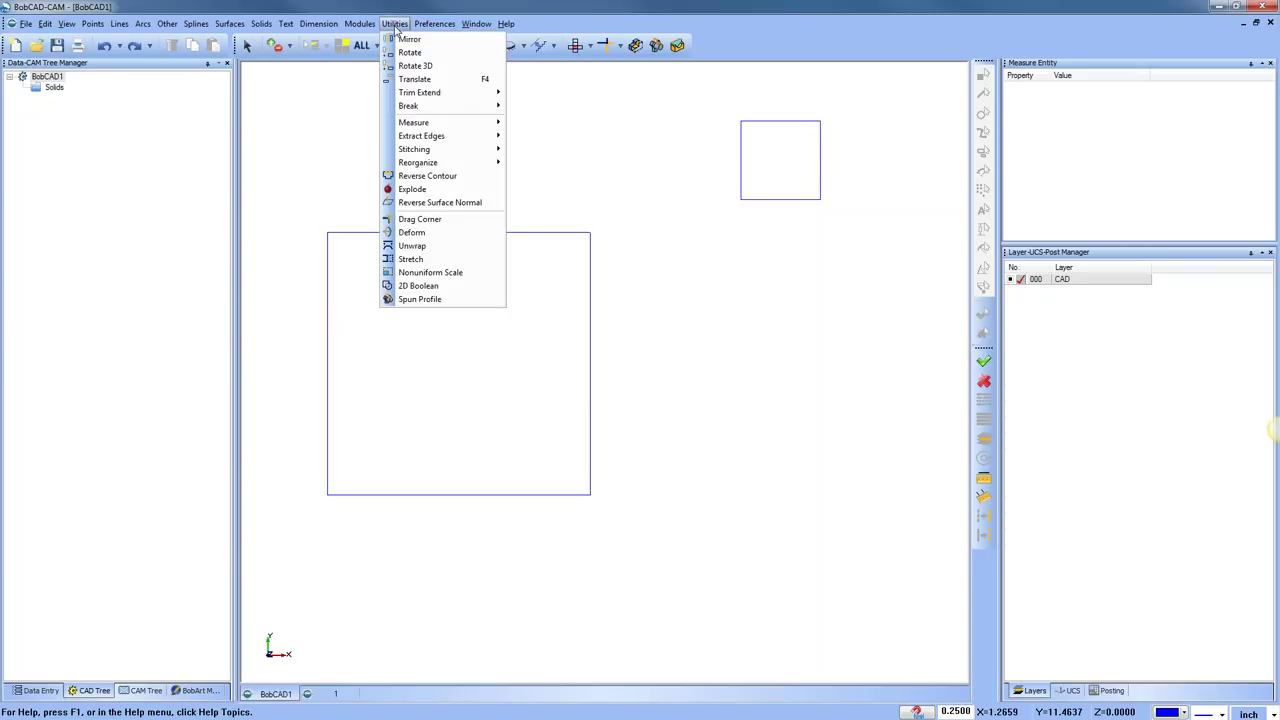
Apply a From Center scale of 2 to the 3 by 3 square, then undo it
{"action": "left_click", "coordinate": [446, 82]}
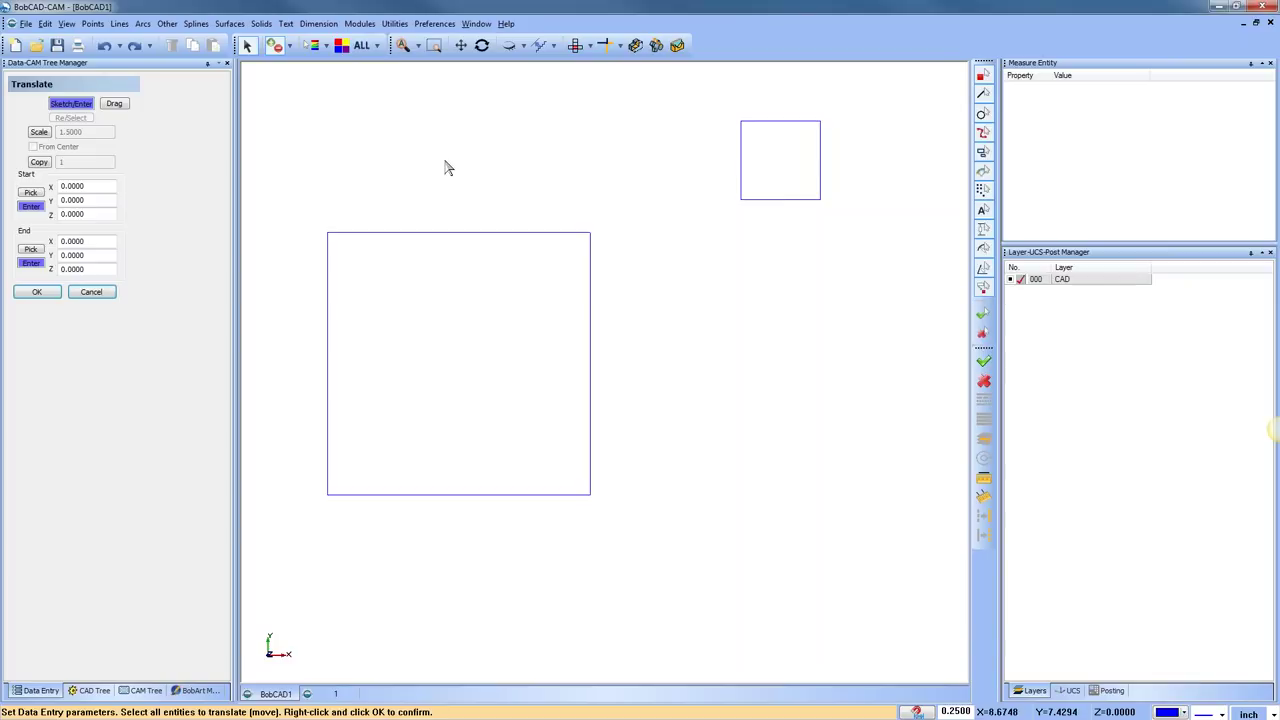
{"action": "left_click", "coordinate": [741, 167]}
{"action": "right_click", "coordinate": [605, 167]}
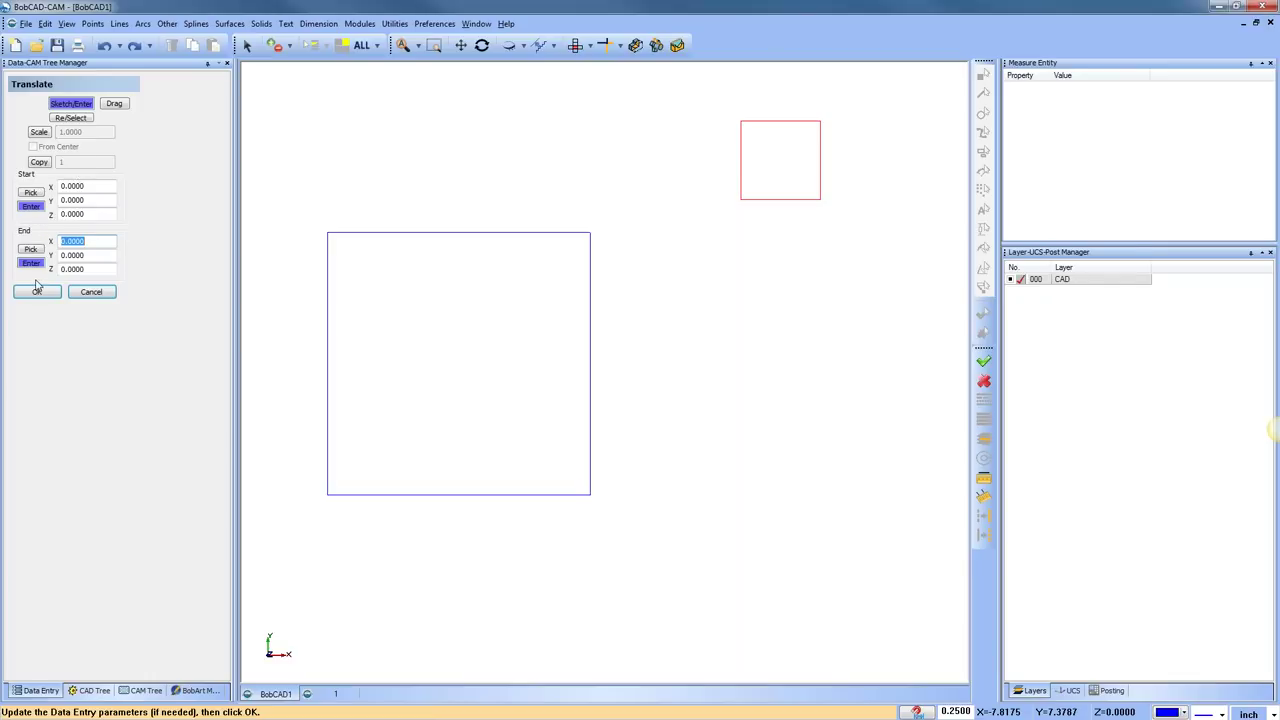
{"action": "left_click", "coordinate": [39, 133]}
{"action": "key", "text": "shift+Home"}
{"action": "type", "text": "2"}
{"action": "left_click", "coordinate": [33, 147]}
{"action": "left_click", "coordinate": [85, 241]}
{"action": "left_click", "coordinate": [38, 292]}
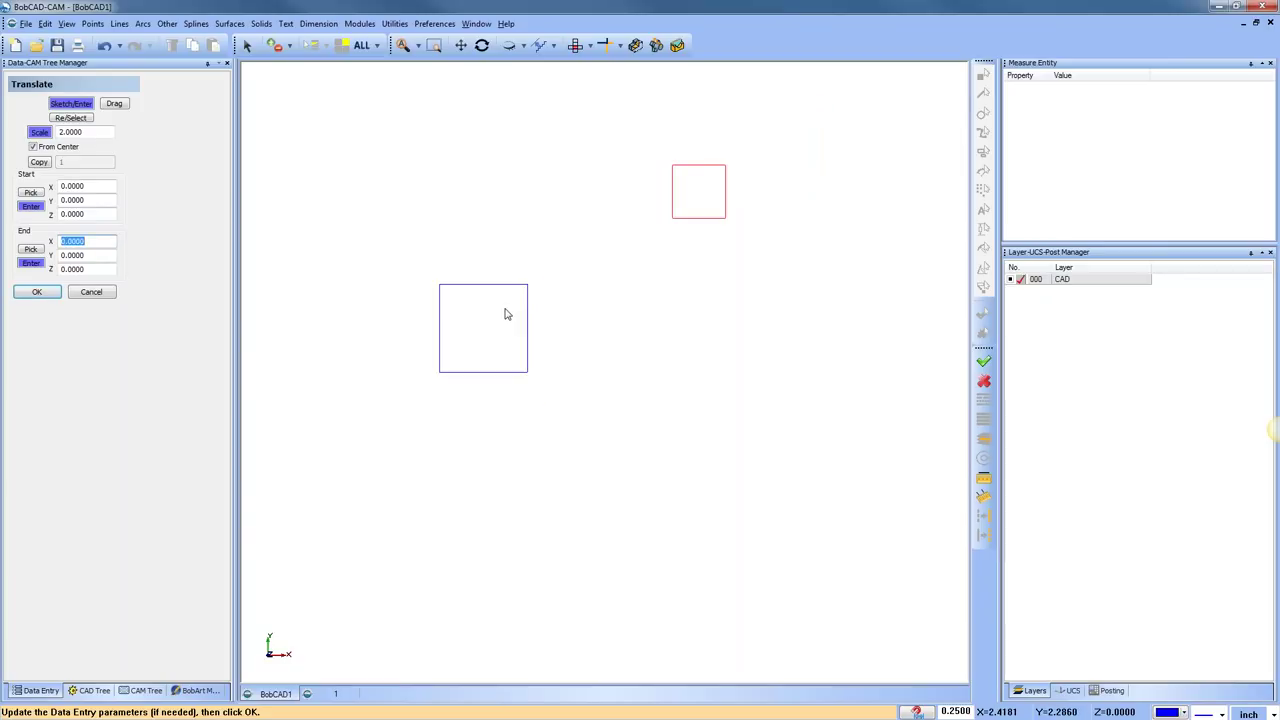
{"action": "left_click", "coordinate": [92, 292]}
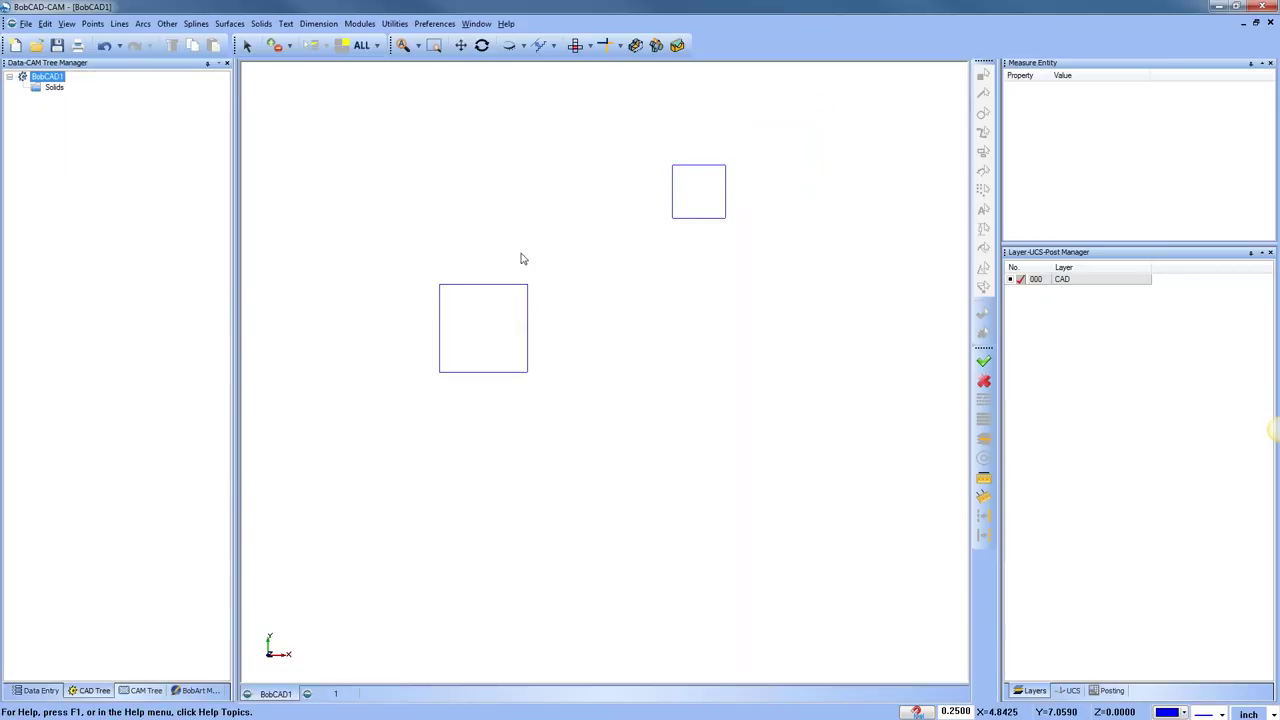
{"action": "left_click", "coordinate": [104, 45]}
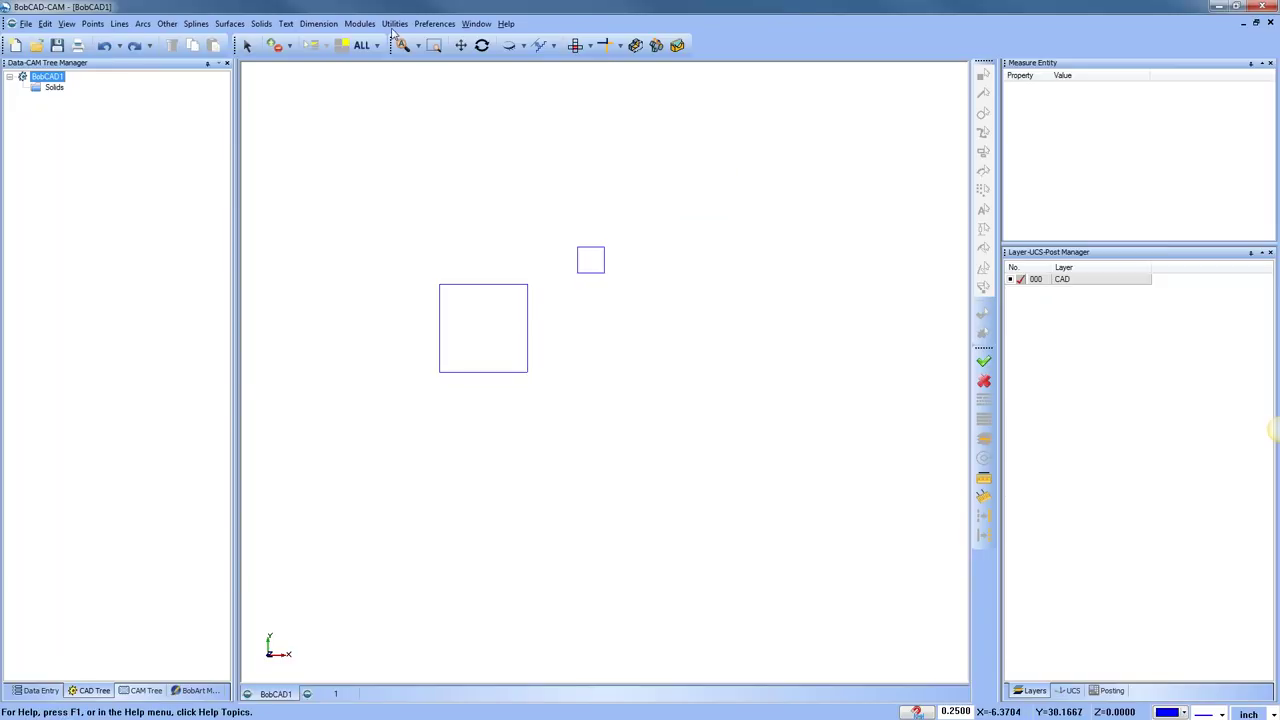
Reopen Translate in Drag mode at scale 2.0000 and pick the small square
{"action": "left_click", "coordinate": [394, 23]}
{"action": "left_click", "coordinate": [443, 80]}
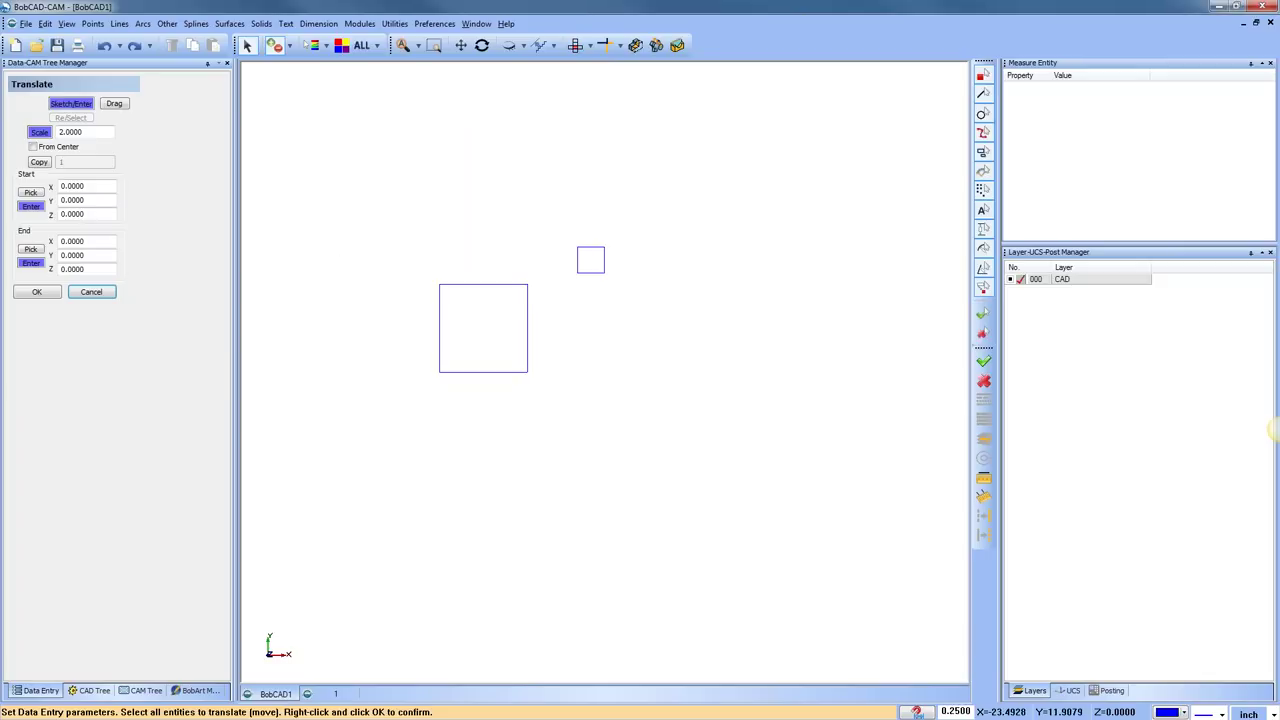
{"action": "left_click", "coordinate": [120, 104]}
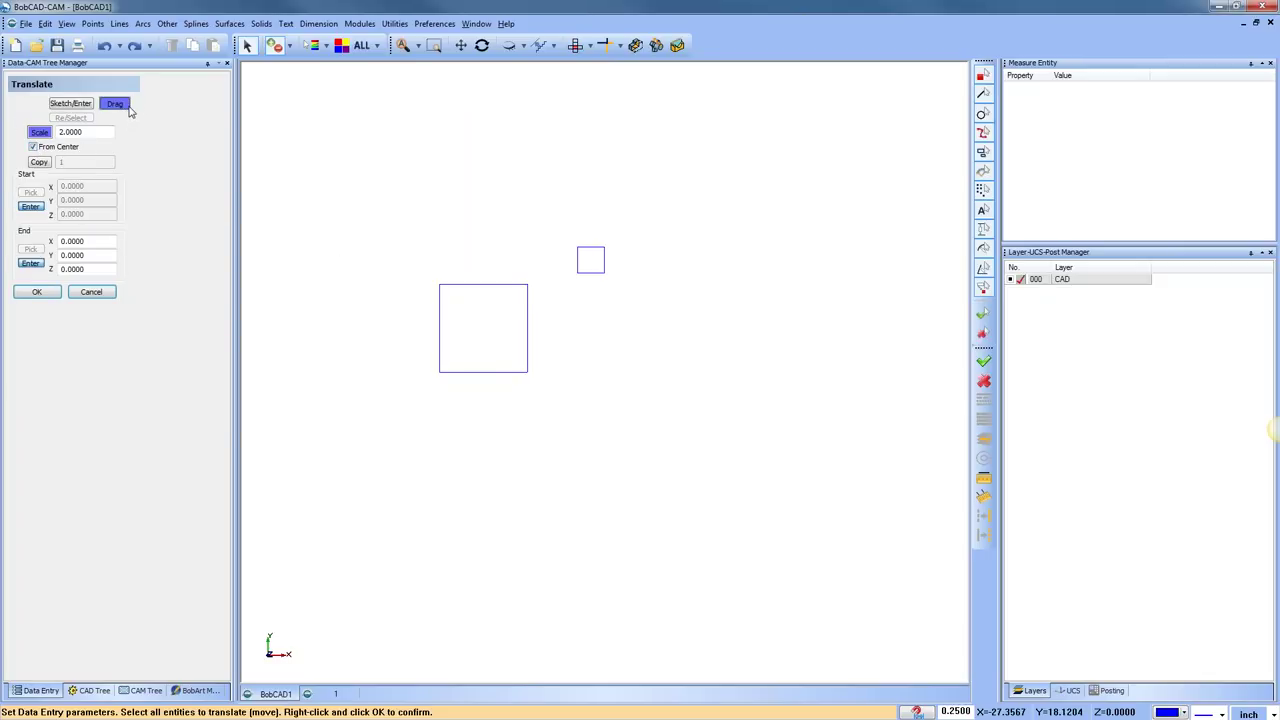
{"action": "left_click", "coordinate": [80, 106]}
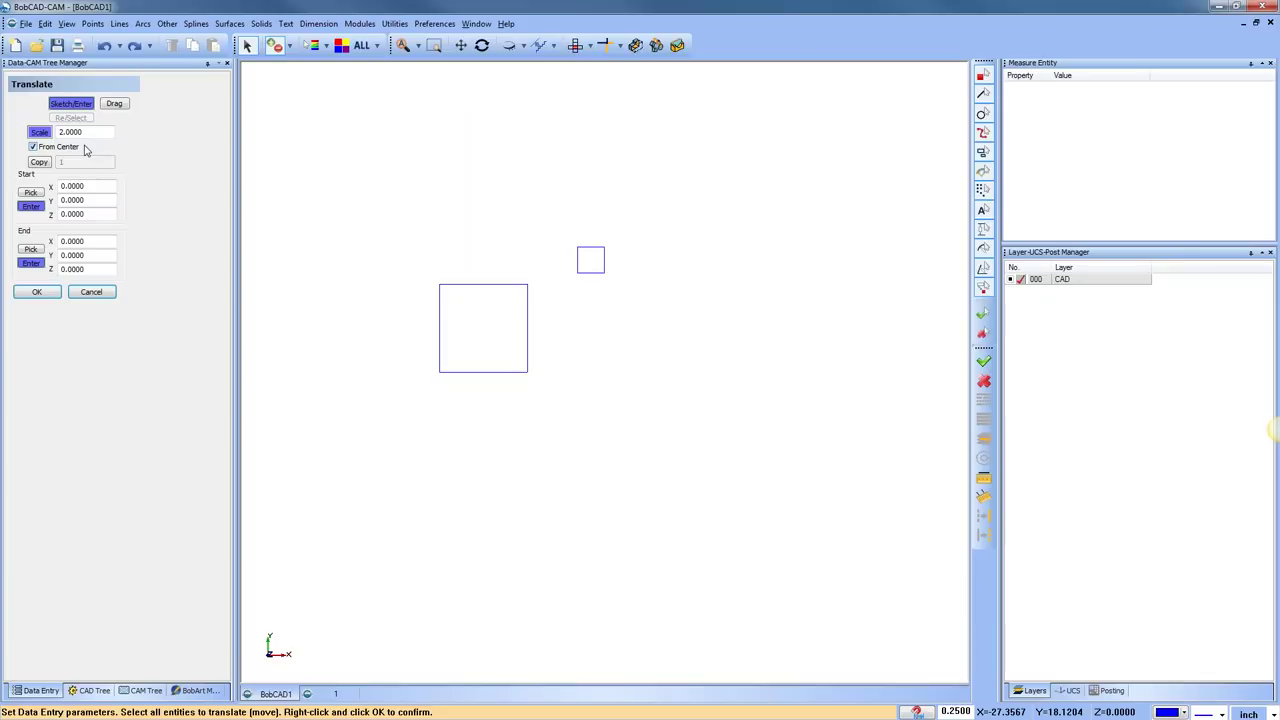
{"action": "left_click", "coordinate": [84, 136]}
{"action": "left_click", "coordinate": [114, 104]}
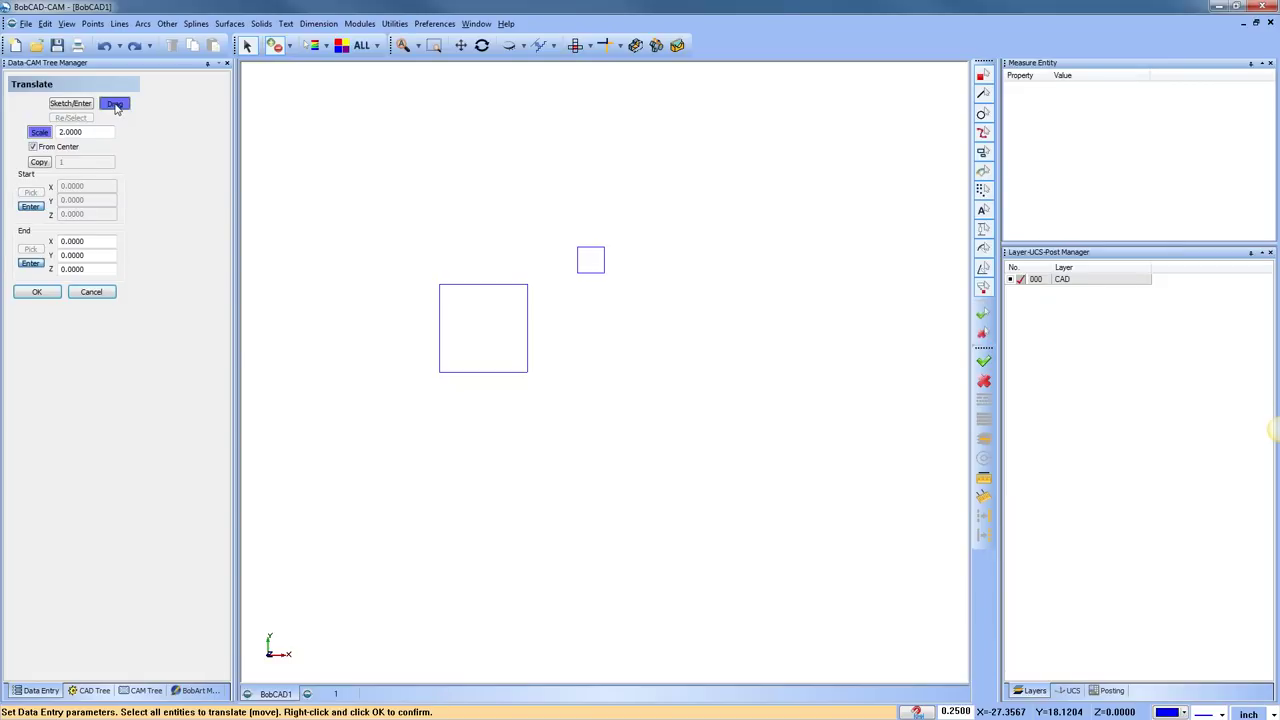
{"action": "left_click", "coordinate": [604, 258]}
{"action": "right_click", "coordinate": [643, 357]}
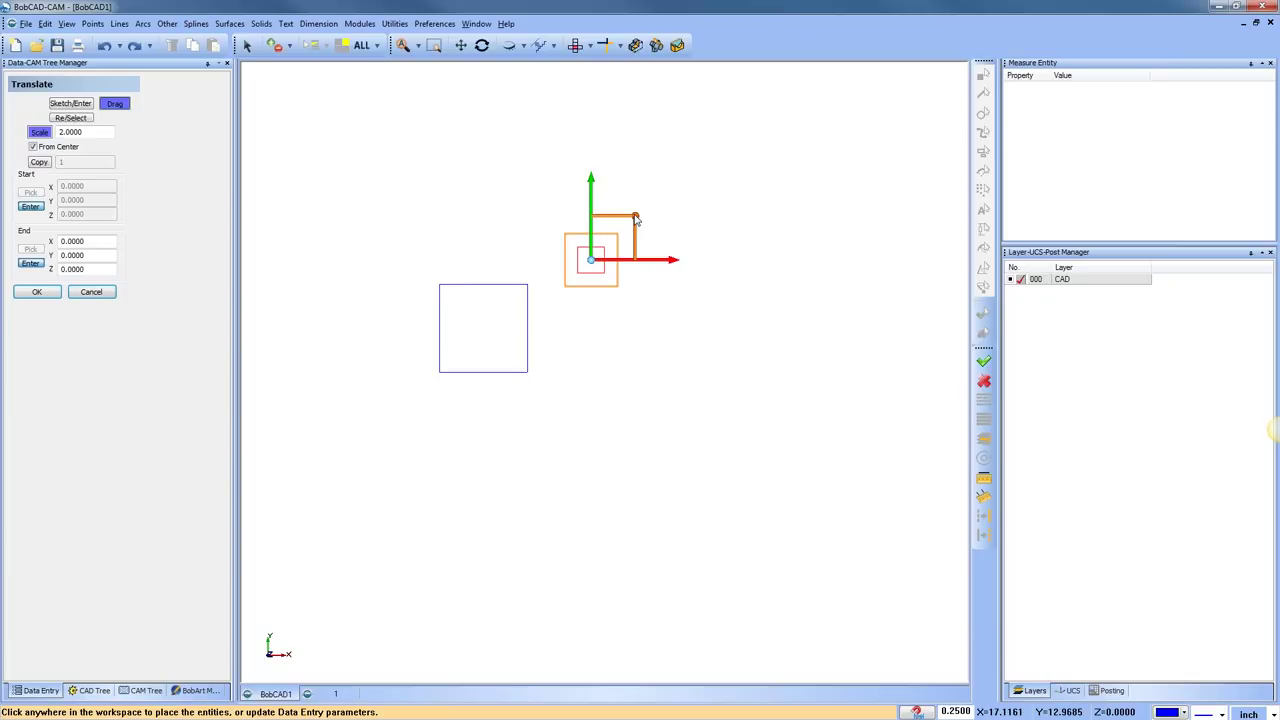
Enlarge the scale preview with the gizmo, then cancel the scaling
{"action": "left_click_drag", "start_coordinate": [634, 215], "coordinate": [654, 216]}
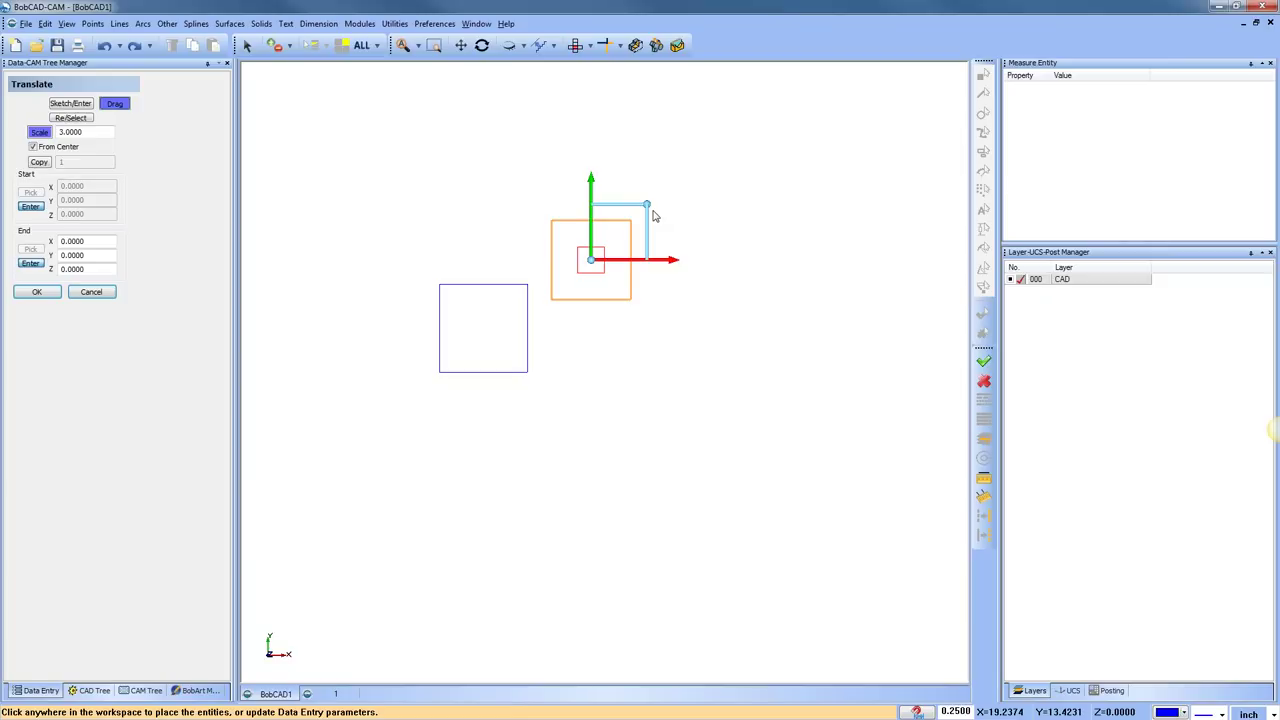
{"action": "left_click", "coordinate": [91, 291]}
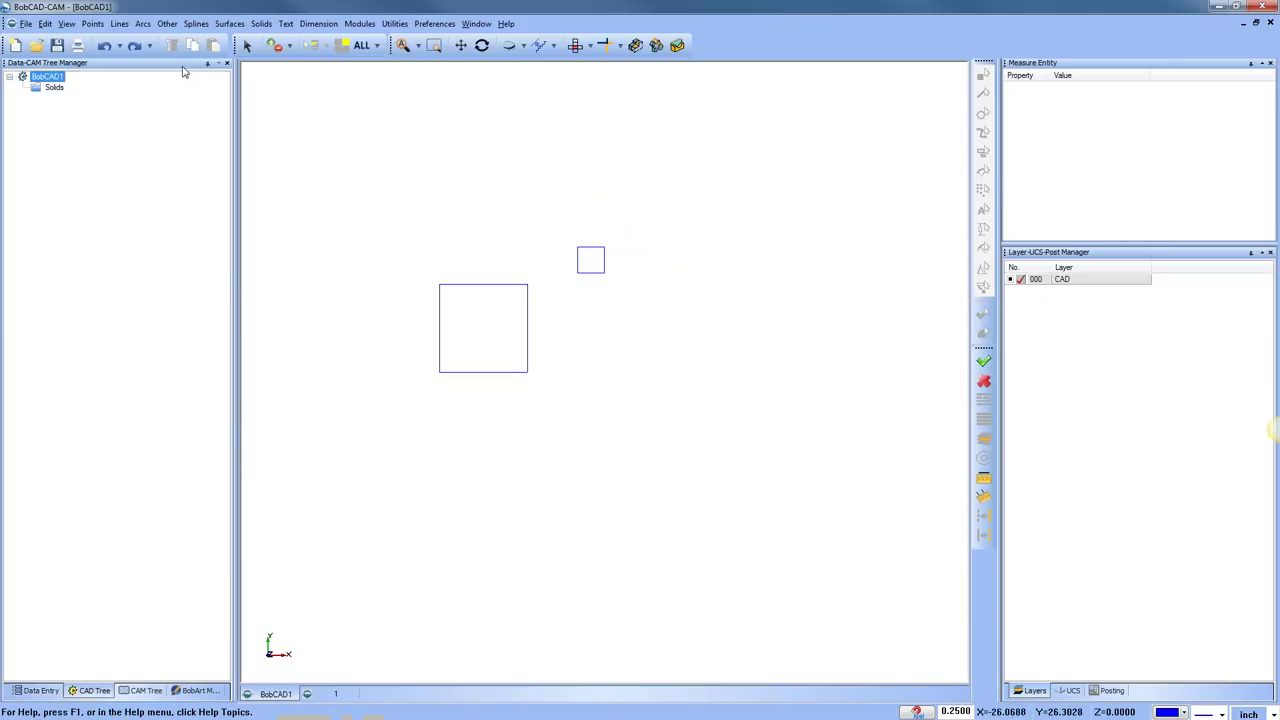
{"action": "left_click", "coordinate": [247, 45]}
Delete the 3 by 3 square and reopen the Translate tool
{"action": "left_click_drag", "start_coordinate": [619, 212], "coordinate": [623, 280]}
{"action": "left_click_drag", "start_coordinate": [532, 273], "coordinate": [623, 279]}
{"action": "key", "text": "Delete"}
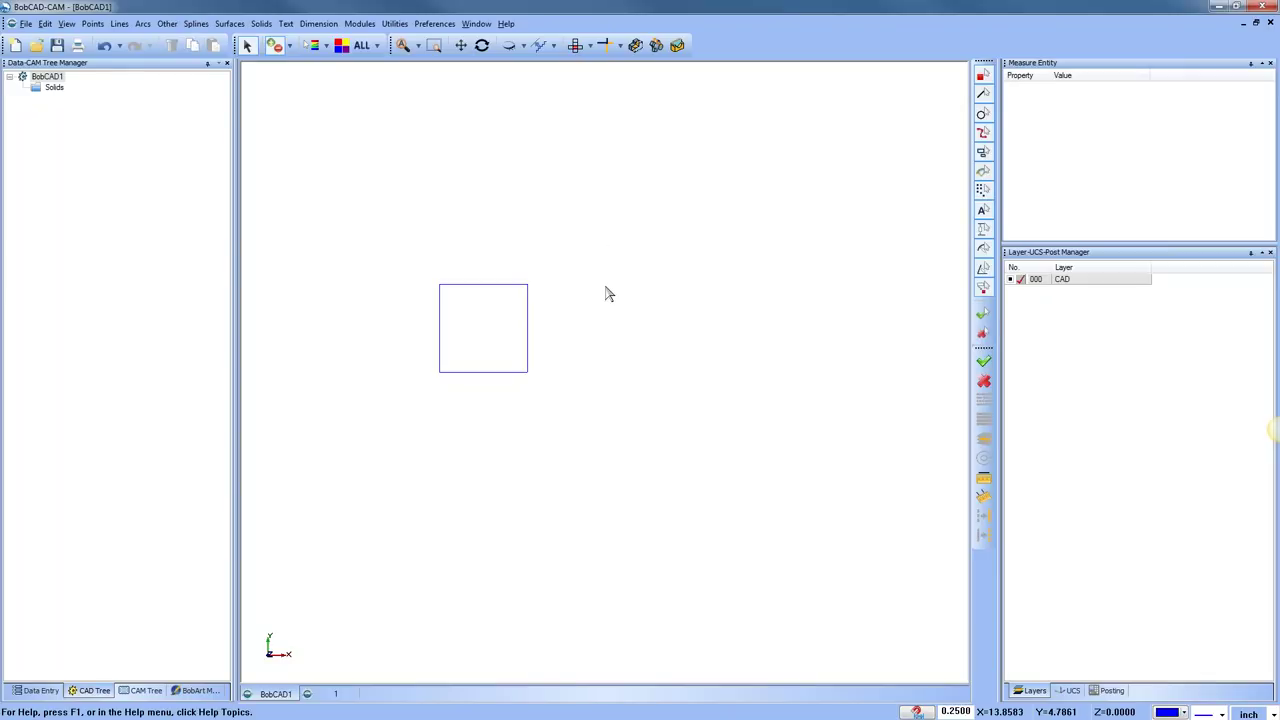
{"action": "left_click", "coordinate": [394, 23]}
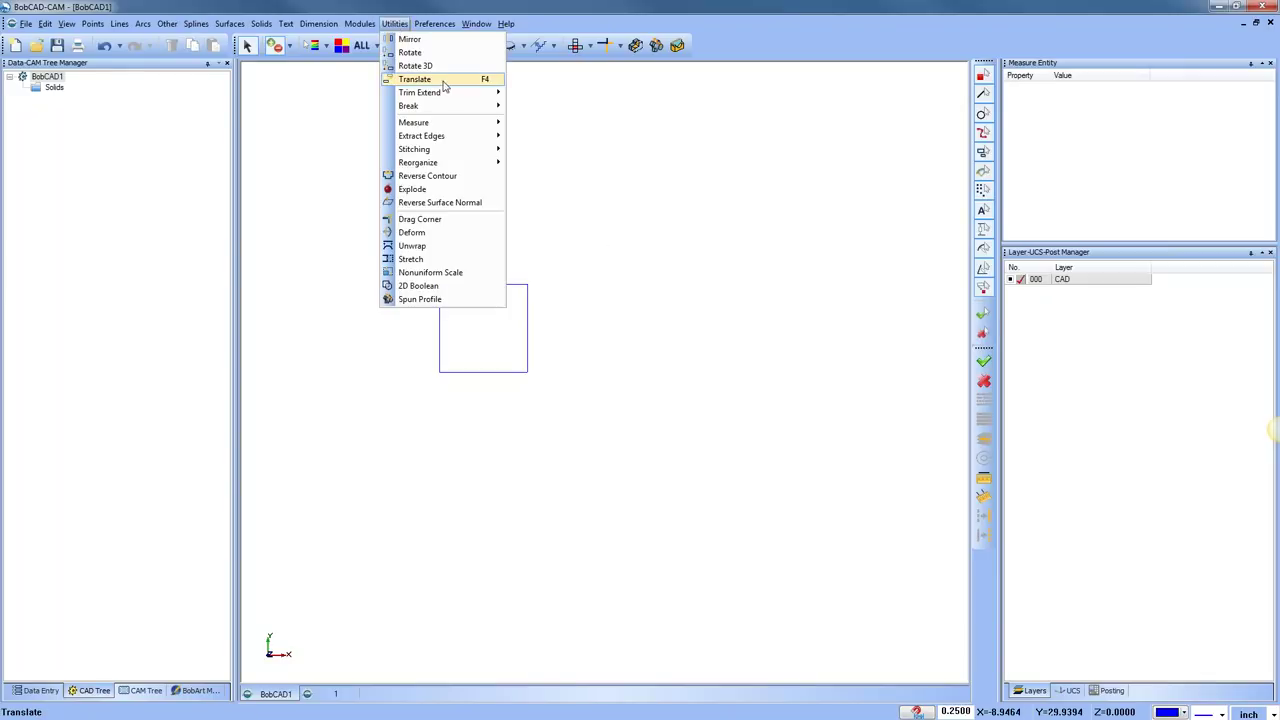
{"action": "left_click", "coordinate": [430, 79]}
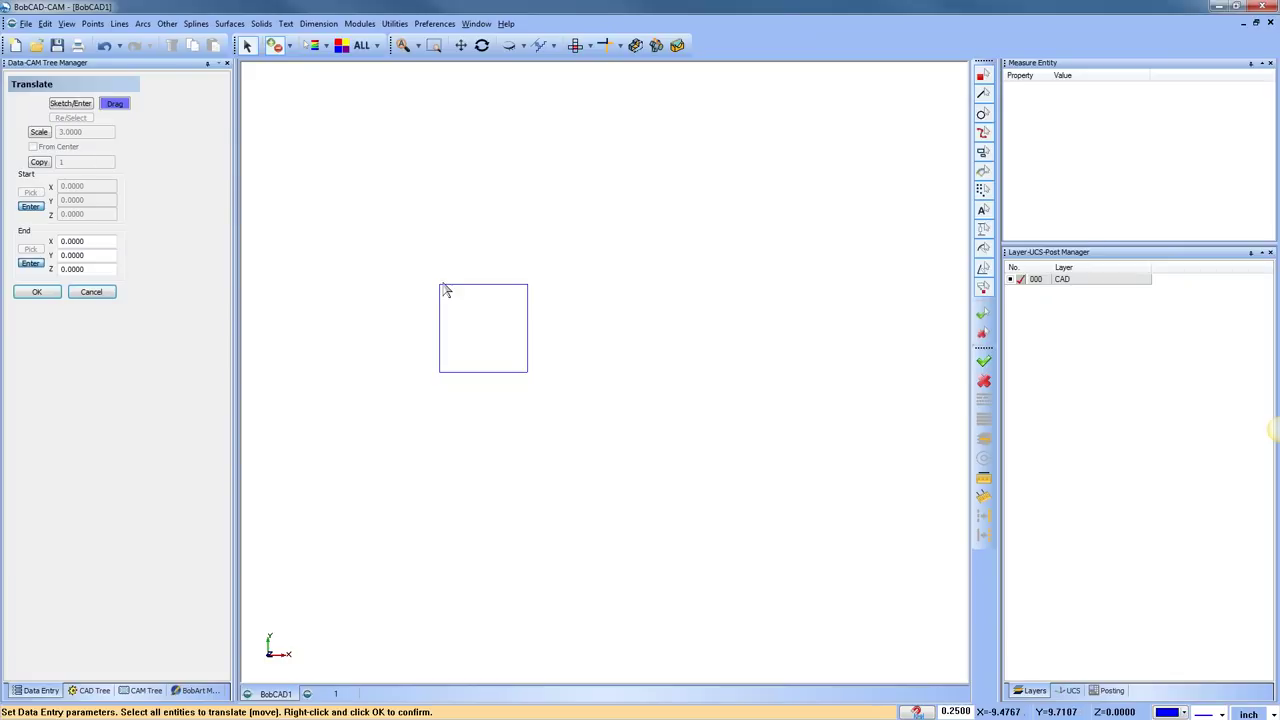
Select the 6 by 6 square for translation and turn on Copy with a count of 1
{"action": "scroll", "coordinate": [548, 359], "scroll_direction": "down", "scroll_amount": 1}
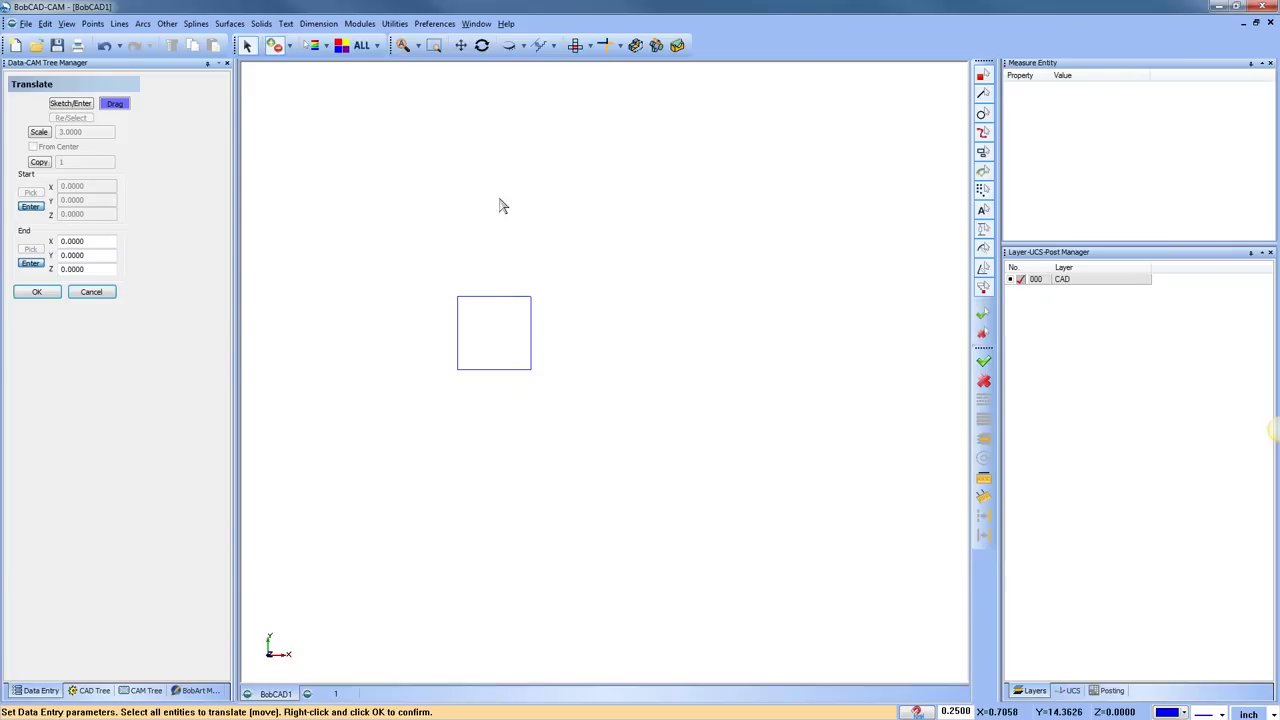
{"action": "scroll", "coordinate": [485, 358], "scroll_direction": "up", "scroll_amount": 2}
{"action": "middle_click_drag", "start_coordinate": [477, 360], "coordinate": [555, 360]}
{"action": "left_click_drag", "start_coordinate": [462, 254], "coordinate": [688, 449]}
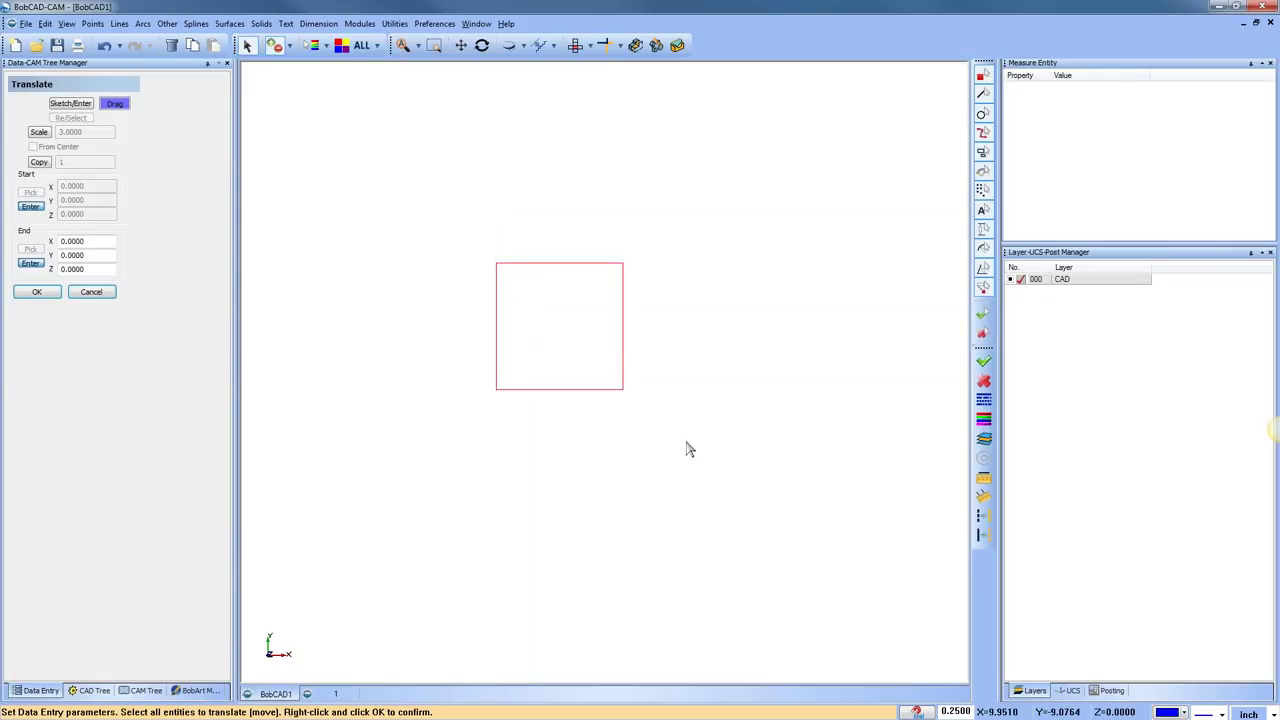
{"action": "right_click", "coordinate": [686, 449]}
{"action": "scroll", "coordinate": [675, 440], "scroll_direction": "down", "scroll_amount": 1}
{"action": "middle_click_drag", "start_coordinate": [669, 437], "coordinate": [613, 447]}
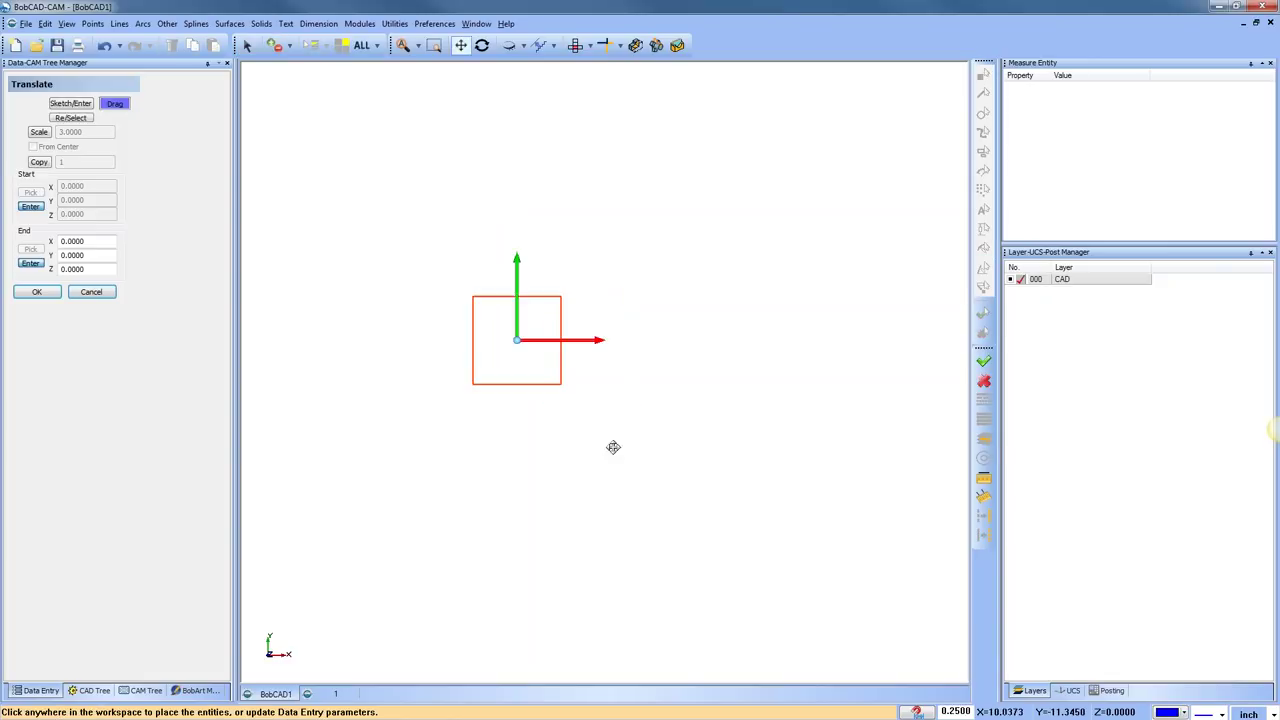
{"action": "left_click", "coordinate": [39, 162]}
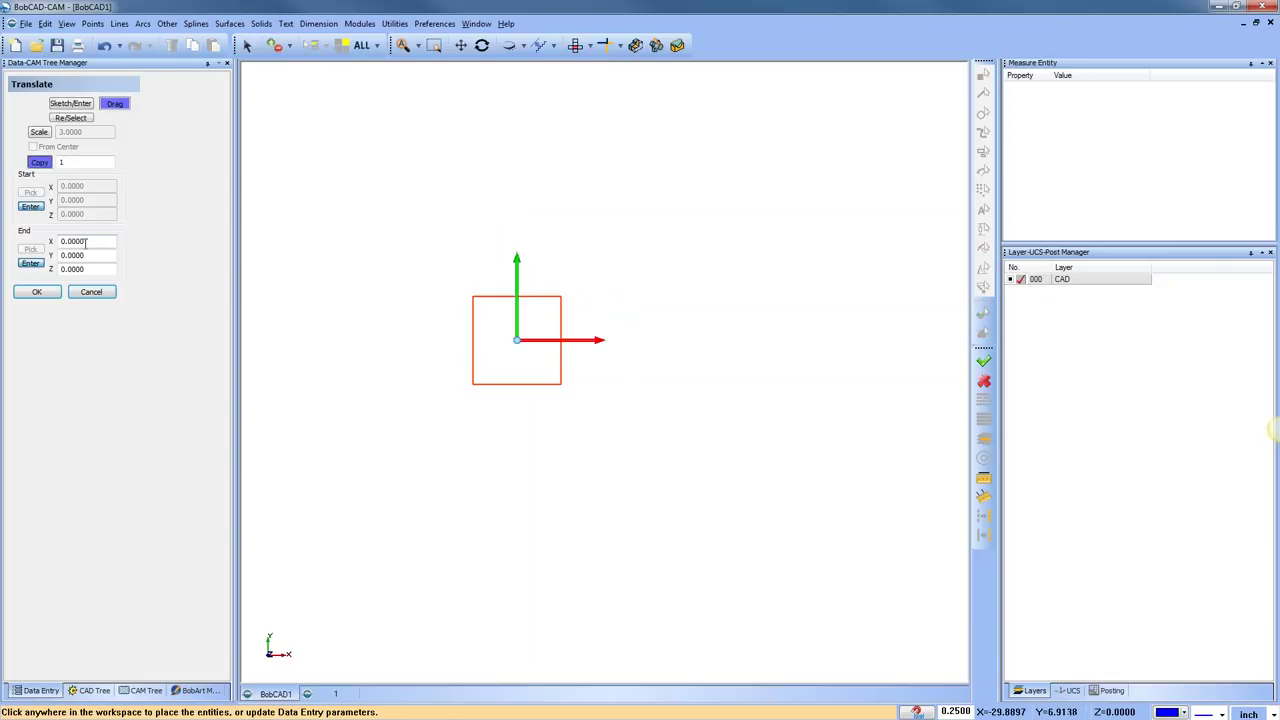
Make 5 copies of the 6 by 6 square, spaced in a row to the right along X
{"action": "key", "text": "Tab"}
{"action": "type", "text": "5"}
{"action": "scroll", "coordinate": [380, 317], "scroll_direction": "down", "scroll_amount": 1}
{"action": "left_click_drag", "start_coordinate": [584, 344], "coordinate": [606, 343]}
{"action": "middle_click_drag", "start_coordinate": [606, 343], "coordinate": [538, 373]}
{"action": "scroll", "coordinate": [515, 355], "scroll_direction": "down", "scroll_amount": 1}
{"action": "left_click_drag", "start_coordinate": [528, 362], "coordinate": [510, 346]}
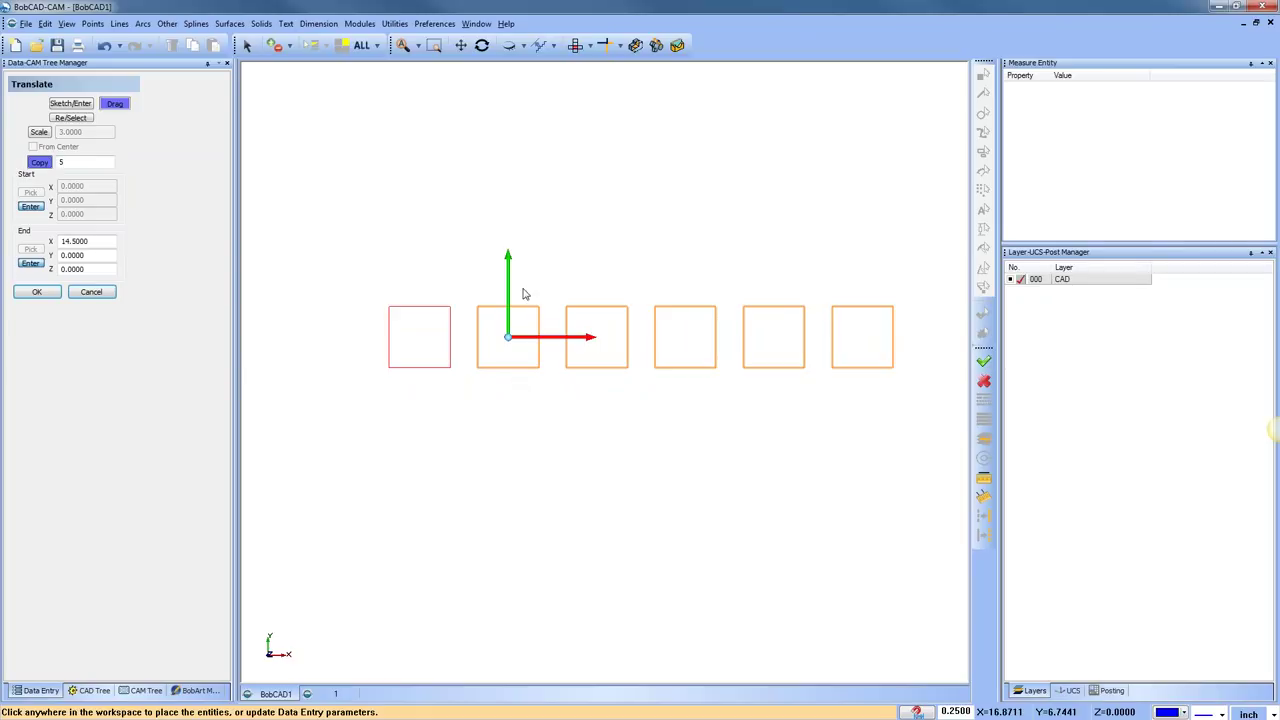
{"action": "left_click_drag", "start_coordinate": [510, 342], "coordinate": [494, 343]}
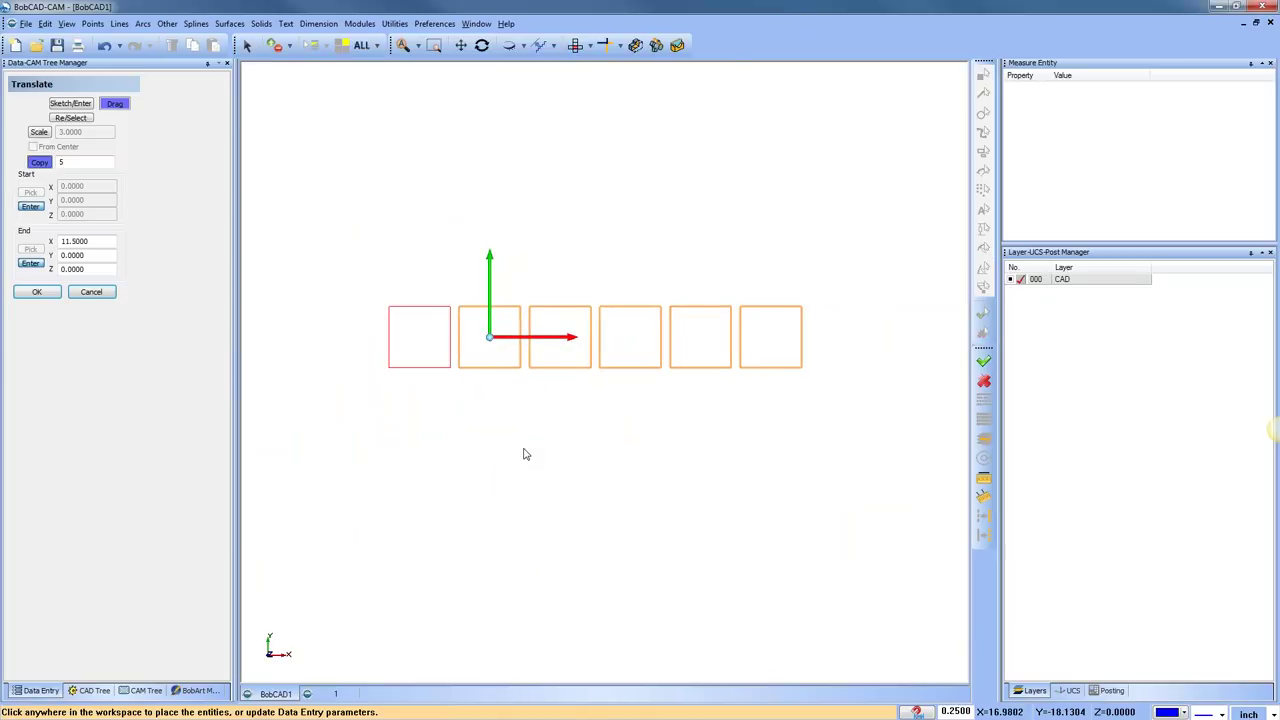
{"action": "left_click", "coordinate": [38, 292]}
{"action": "left_click", "coordinate": [87, 293]}
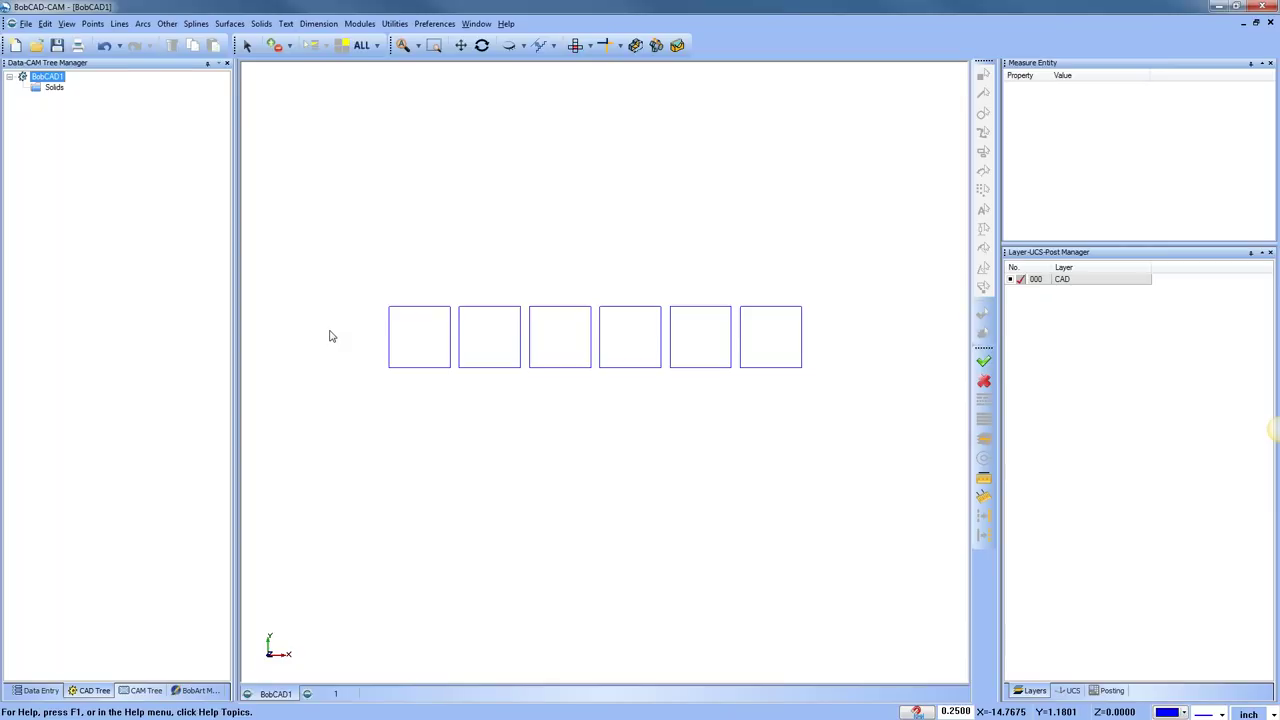
Undo the five copies and bring the remaining square into view
{"action": "left_click", "coordinate": [104, 45]}
{"action": "scroll", "coordinate": [459, 347], "scroll_direction": "up", "scroll_amount": 1}
{"action": "middle_click_drag", "start_coordinate": [457, 346], "coordinate": [574, 317]}
{"action": "scroll", "coordinate": [534, 300], "scroll_direction": "up", "scroll_amount": 4}
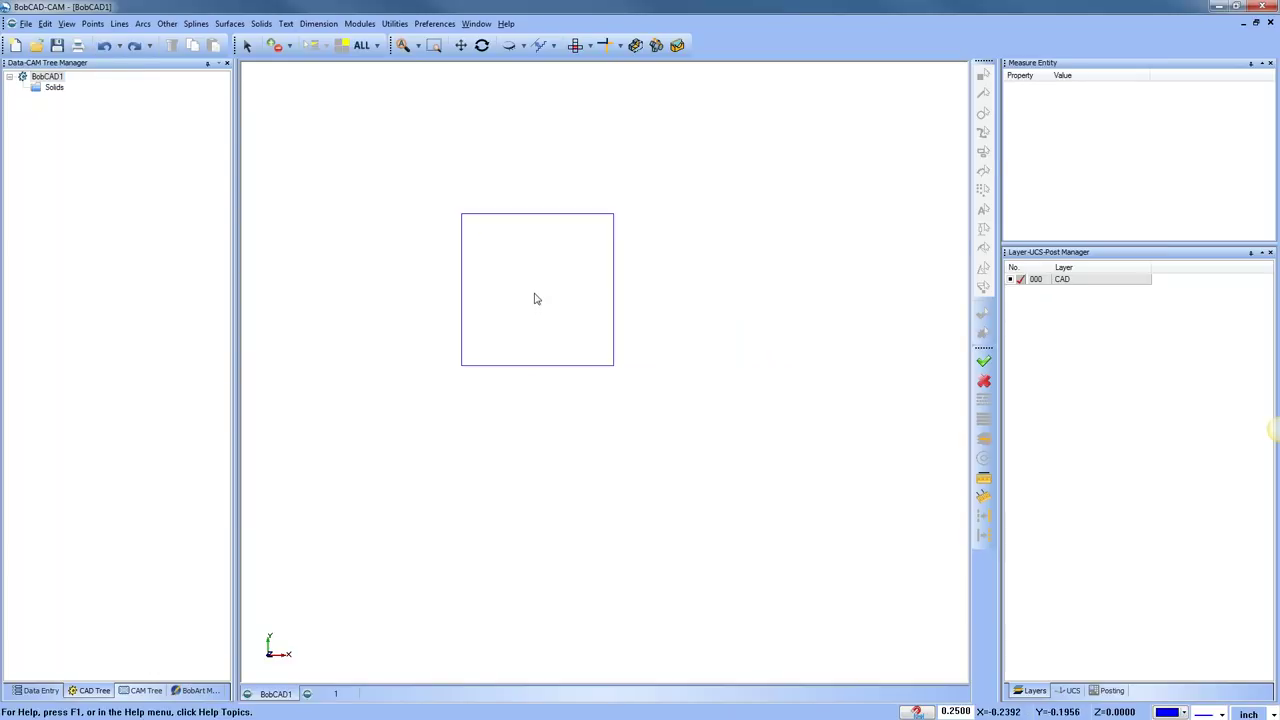
Restart Translate on the box-selected square to preview copies at End X 11.5
{"action": "left_click", "coordinate": [395, 23]}
{"action": "left_click", "coordinate": [420, 66]}
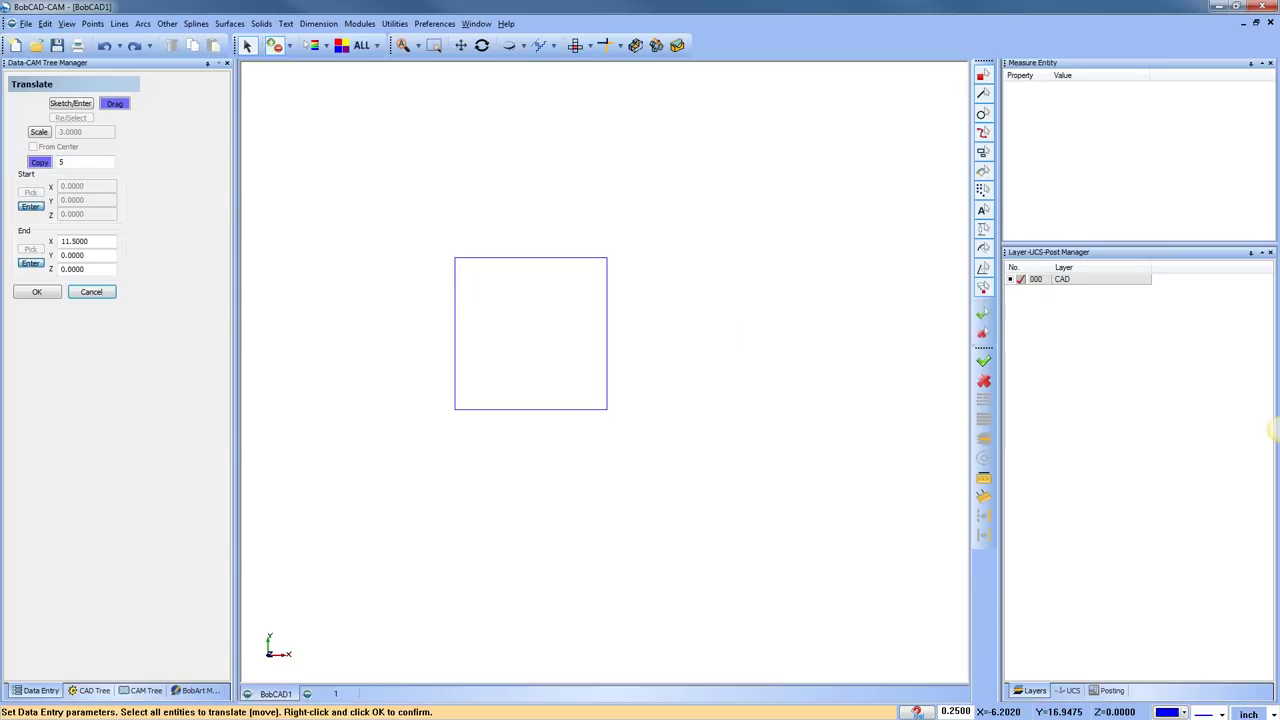
{"action": "left_click_drag", "start_coordinate": [409, 214], "coordinate": [684, 497]}
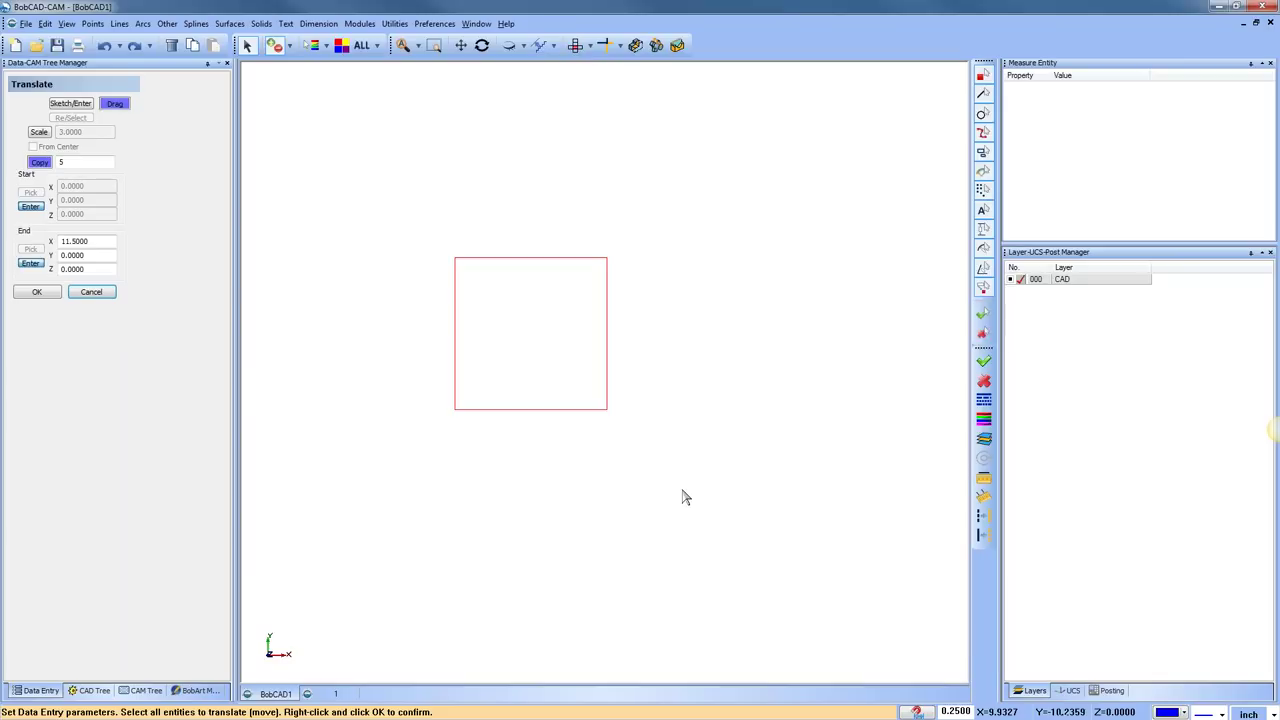
{"action": "right_click", "coordinate": [684, 497]}
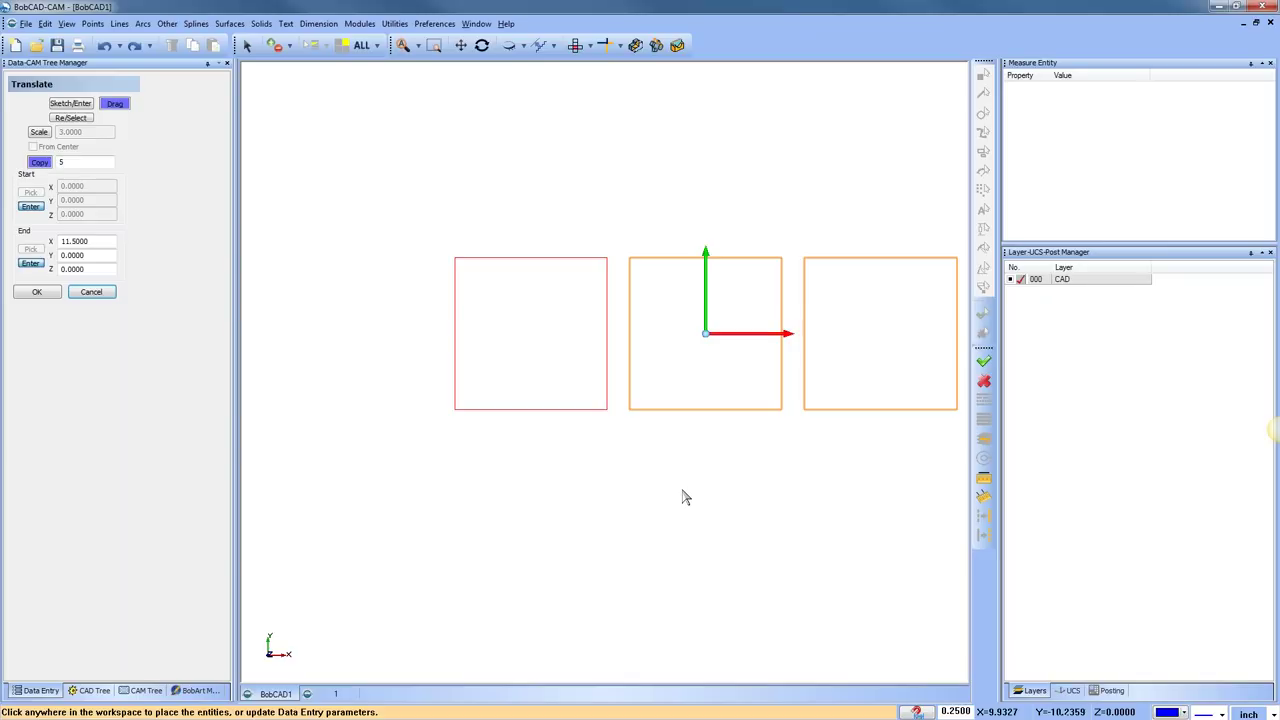
Inspect the previewed row of copies, then cancel it, keeping only the original square
{"action": "scroll", "coordinate": [665, 470], "scroll_direction": "down", "scroll_amount": 1}
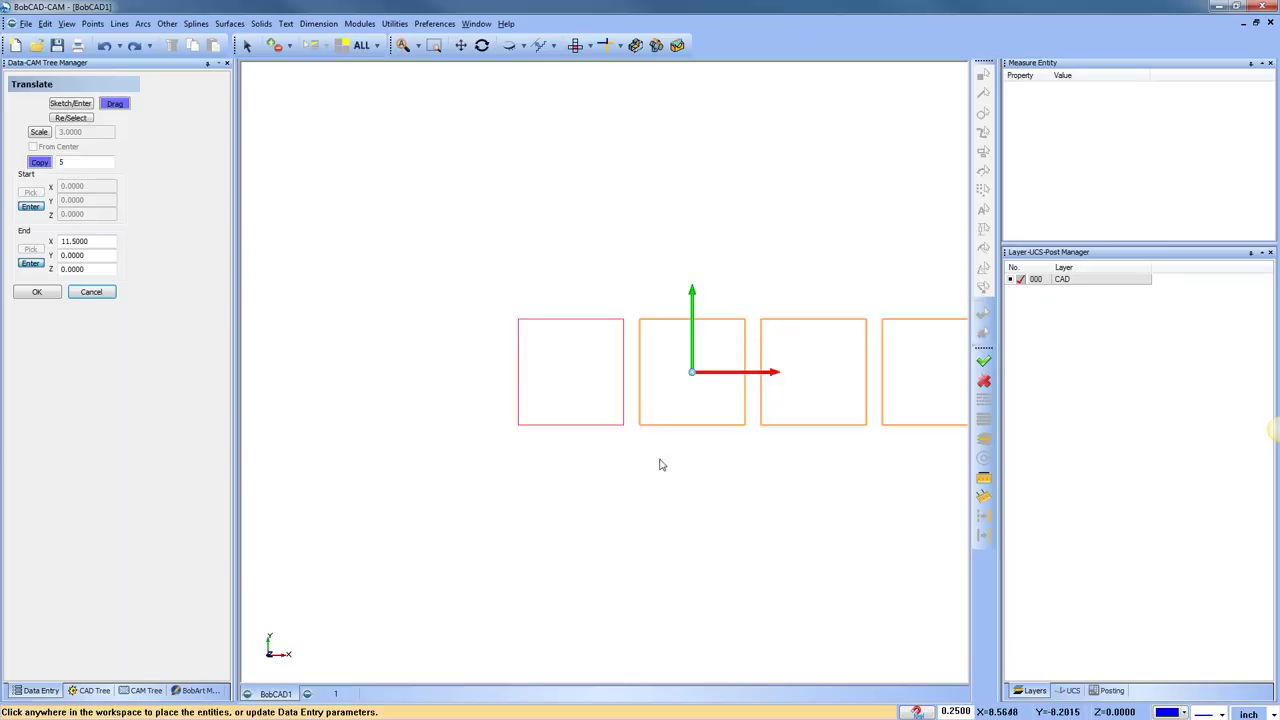
{"action": "middle_click_drag", "start_coordinate": [671, 469], "coordinate": [560, 447]}
{"action": "scroll", "coordinate": [496, 422], "scroll_direction": "down", "scroll_amount": 1}
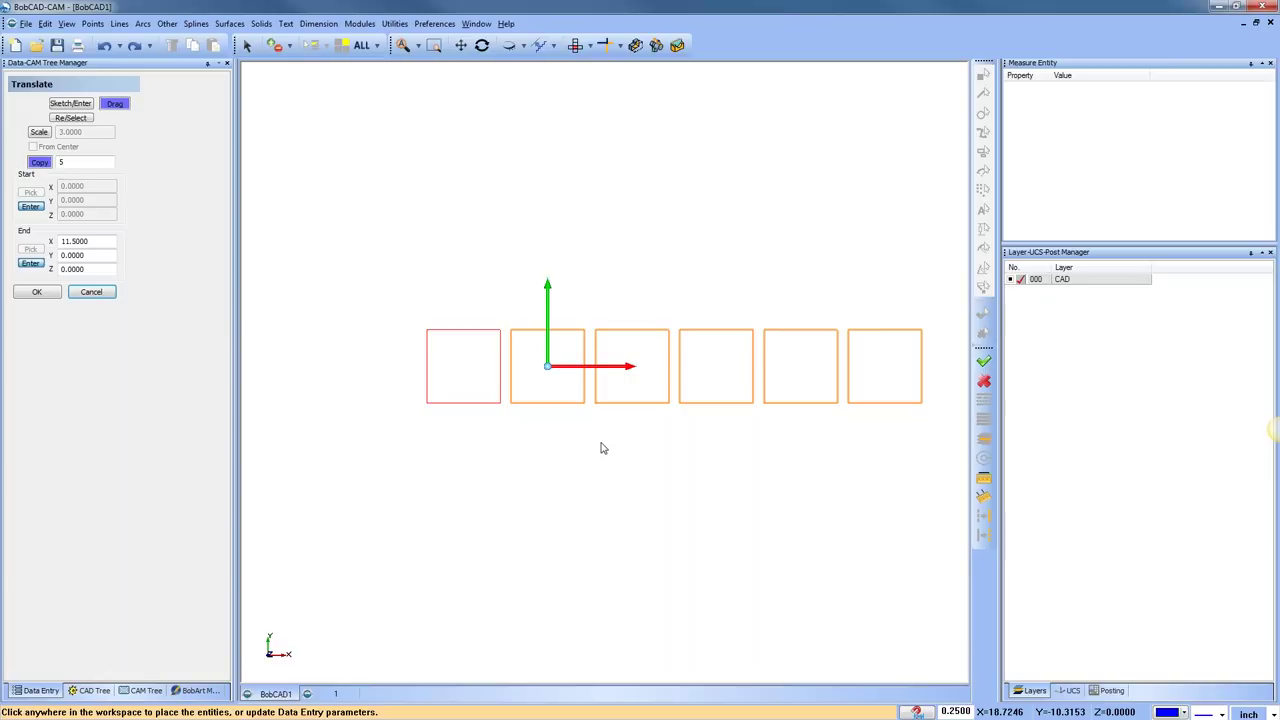
{"action": "left_click", "coordinate": [92, 292]}
Exit the Translate tool without creating any copies of the square
{"action": "right_click", "coordinate": [596, 248]}
{"action": "left_click", "coordinate": [620, 264]}
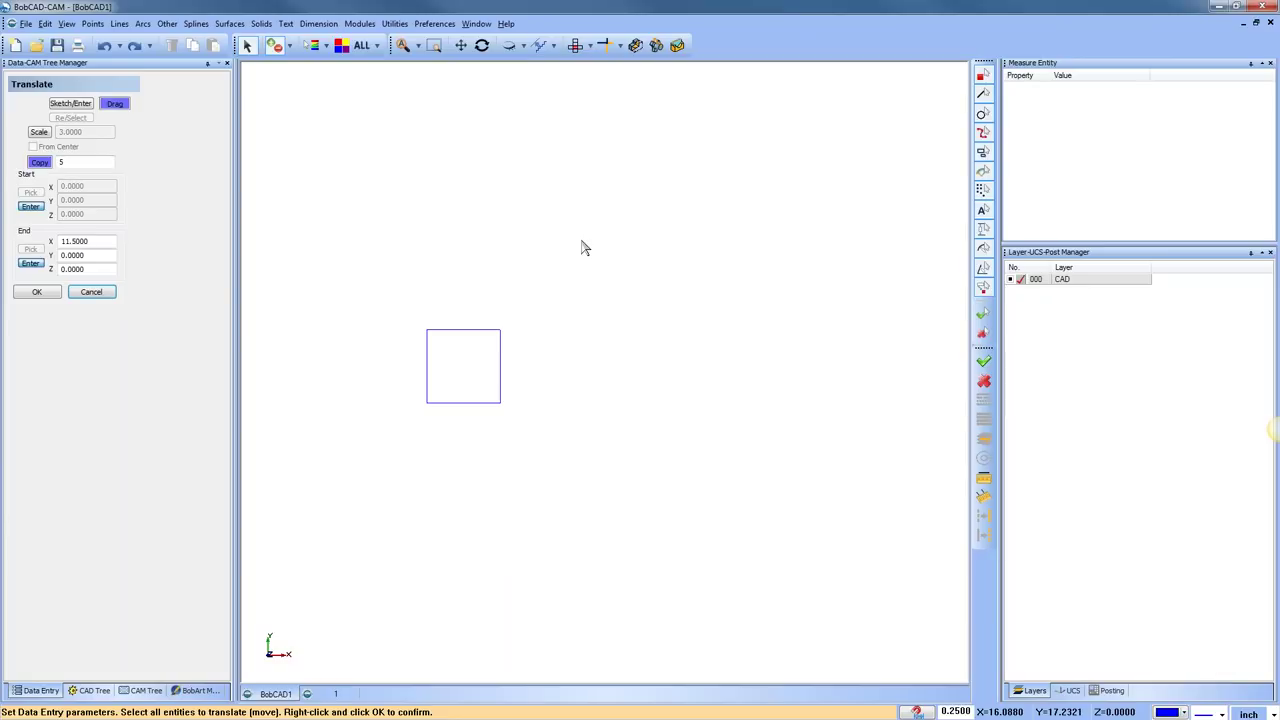
{"action": "right_click", "coordinate": [585, 194]}
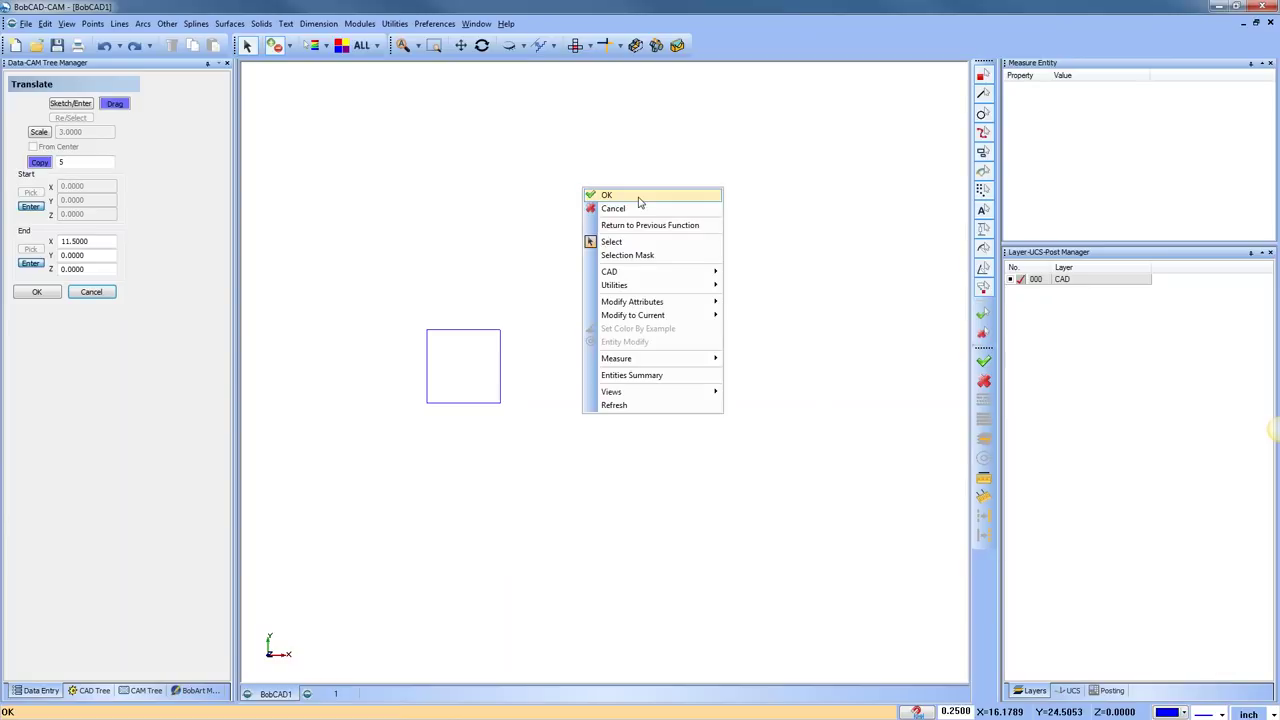
{"action": "left_click", "coordinate": [551, 200]}
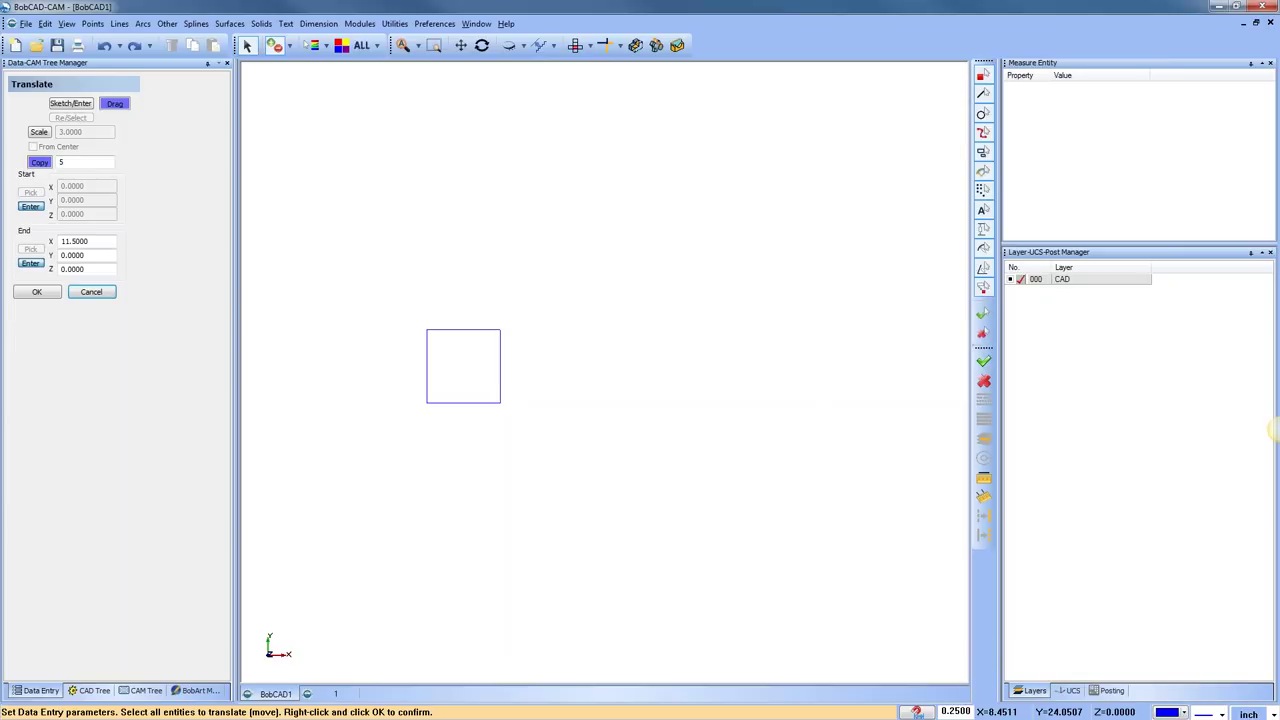
{"action": "key", "text": "Escape"}
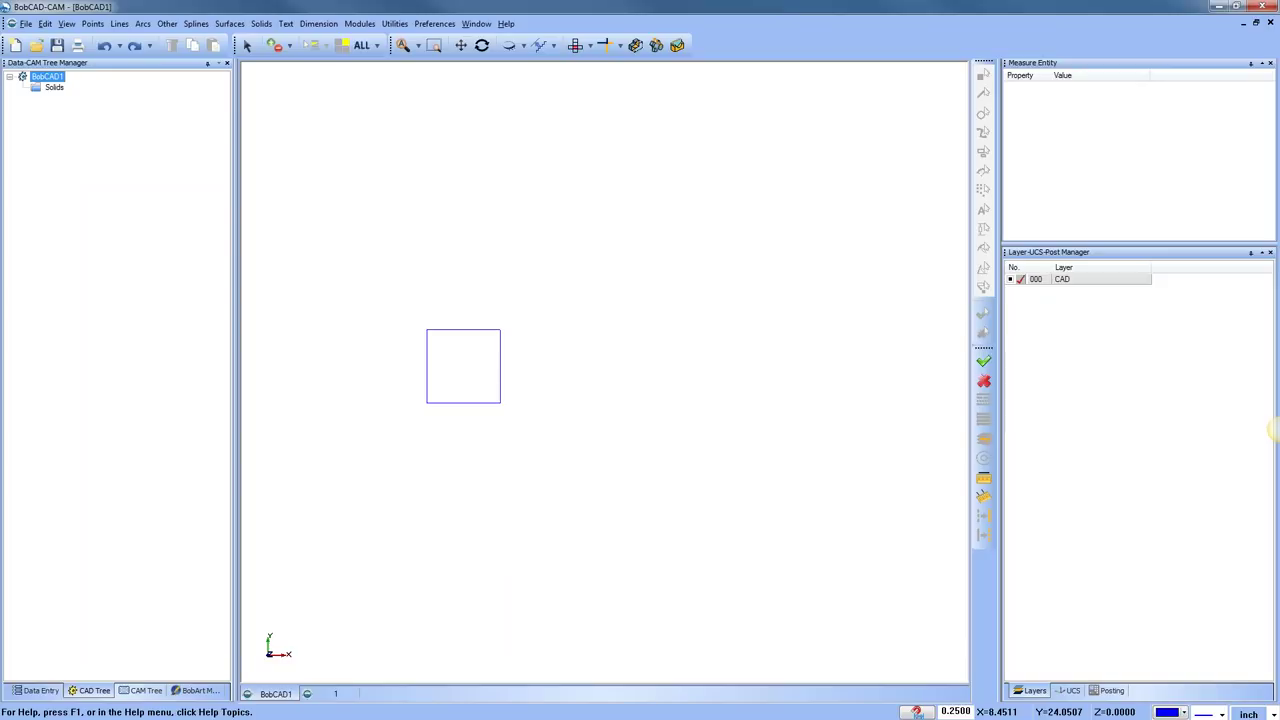
Switch to document 1, which holds the slotted 3D solid
{"action": "middle_click_drag", "start_coordinate": [552, 339], "coordinate": [629, 300]}
{"action": "scroll", "coordinate": [548, 333], "scroll_direction": "up", "scroll_amount": 2}
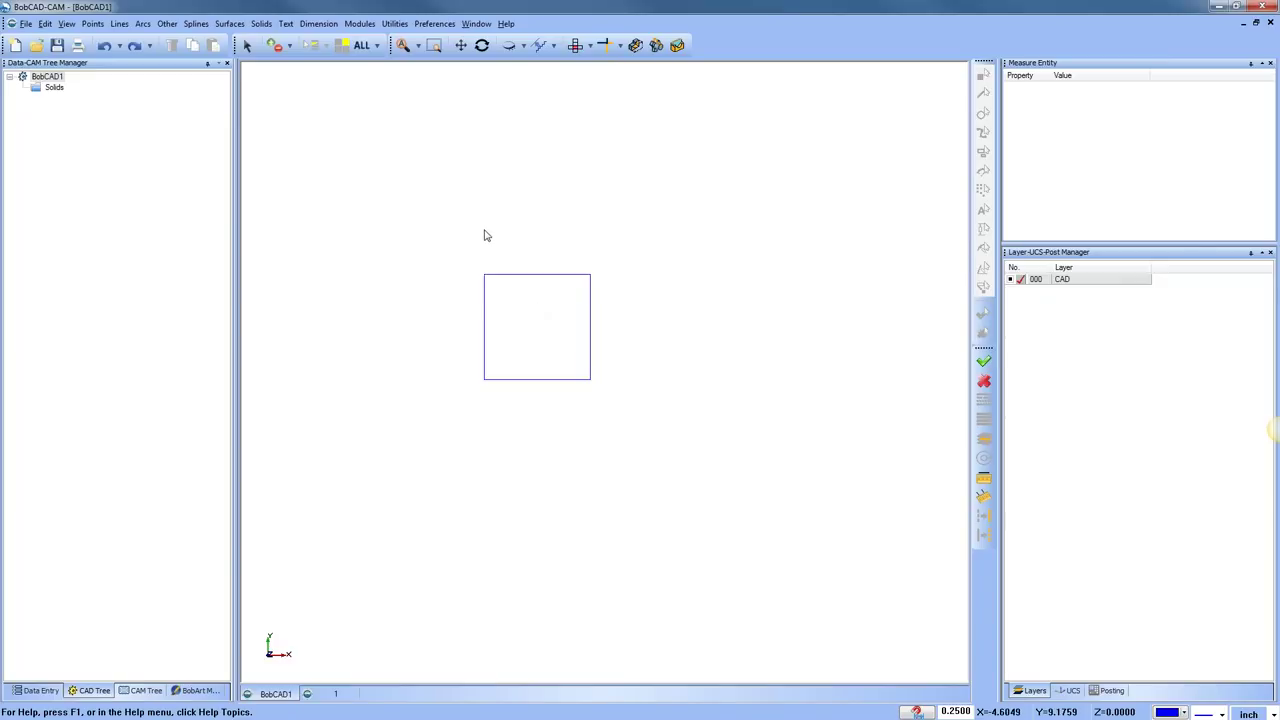
{"action": "left_click", "coordinate": [336, 693]}
{"action": "right_click", "coordinate": [513, 195]}
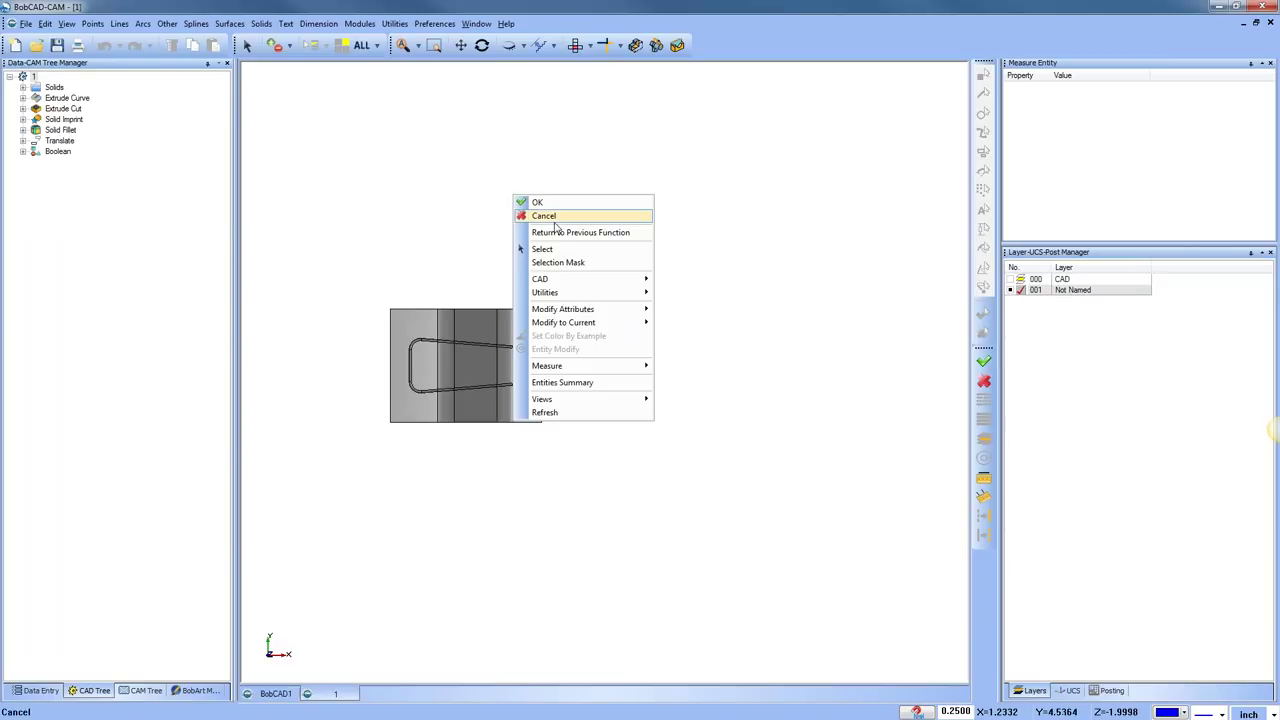
{"action": "left_click", "coordinate": [556, 218]}
Orbit and pan the slotted solid to a near-isometric view
{"action": "left_click_drag", "start_coordinate": [563, 491], "coordinate": [502, 366]}
{"action": "scroll", "coordinate": [482, 364], "scroll_direction": "up", "scroll_amount": 1}
{"action": "middle_click_drag", "start_coordinate": [482, 357], "coordinate": [520, 367]}
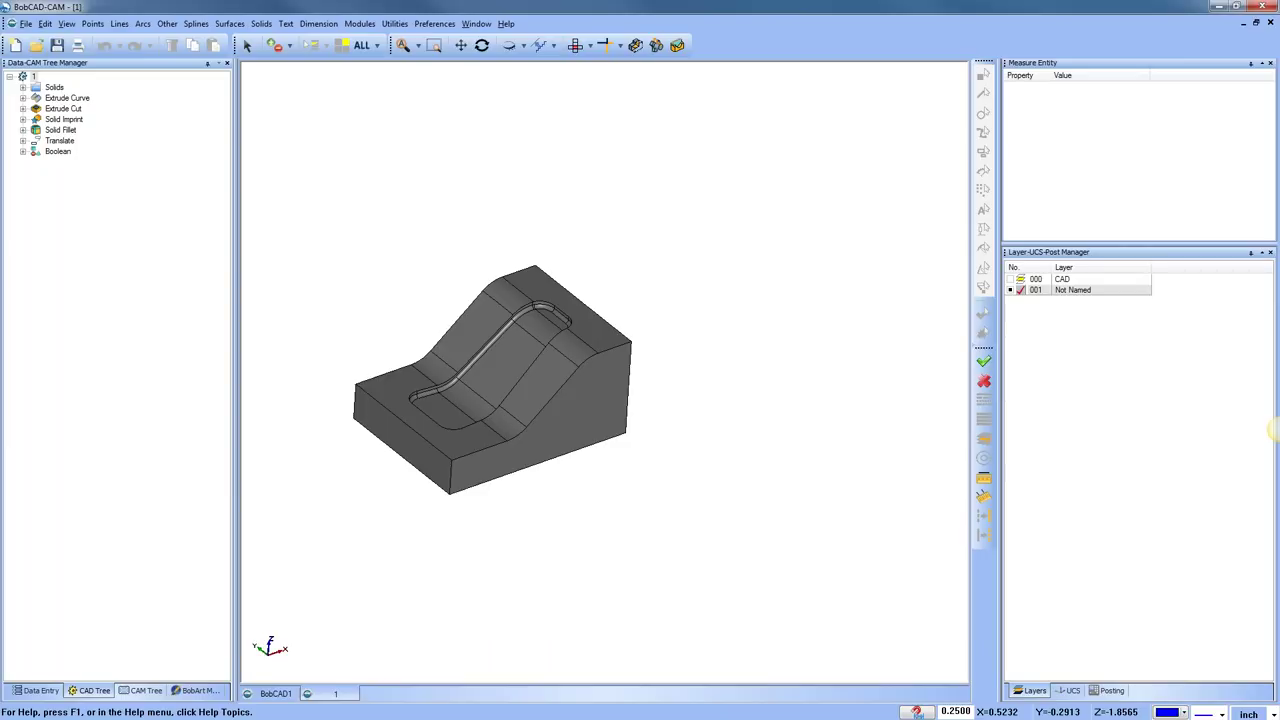
{"action": "left_click_drag", "start_coordinate": [537, 378], "coordinate": [596, 432]}
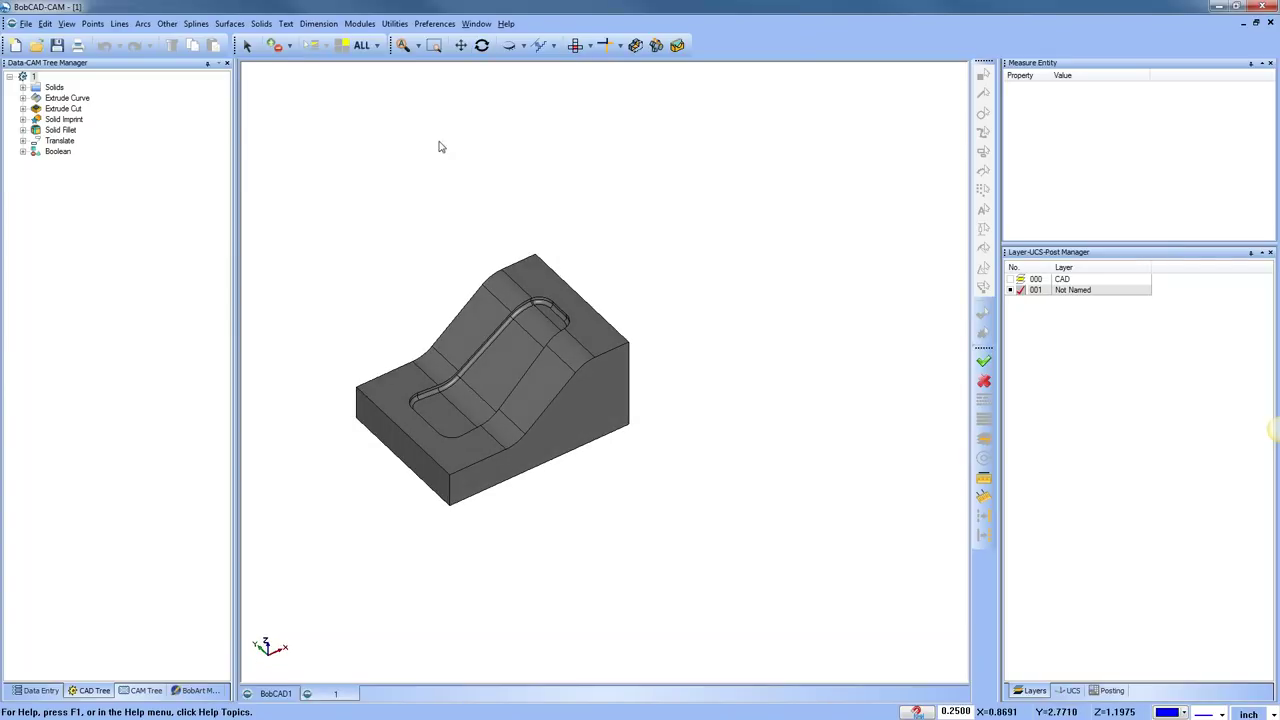
{"action": "left_click", "coordinate": [396, 24]}
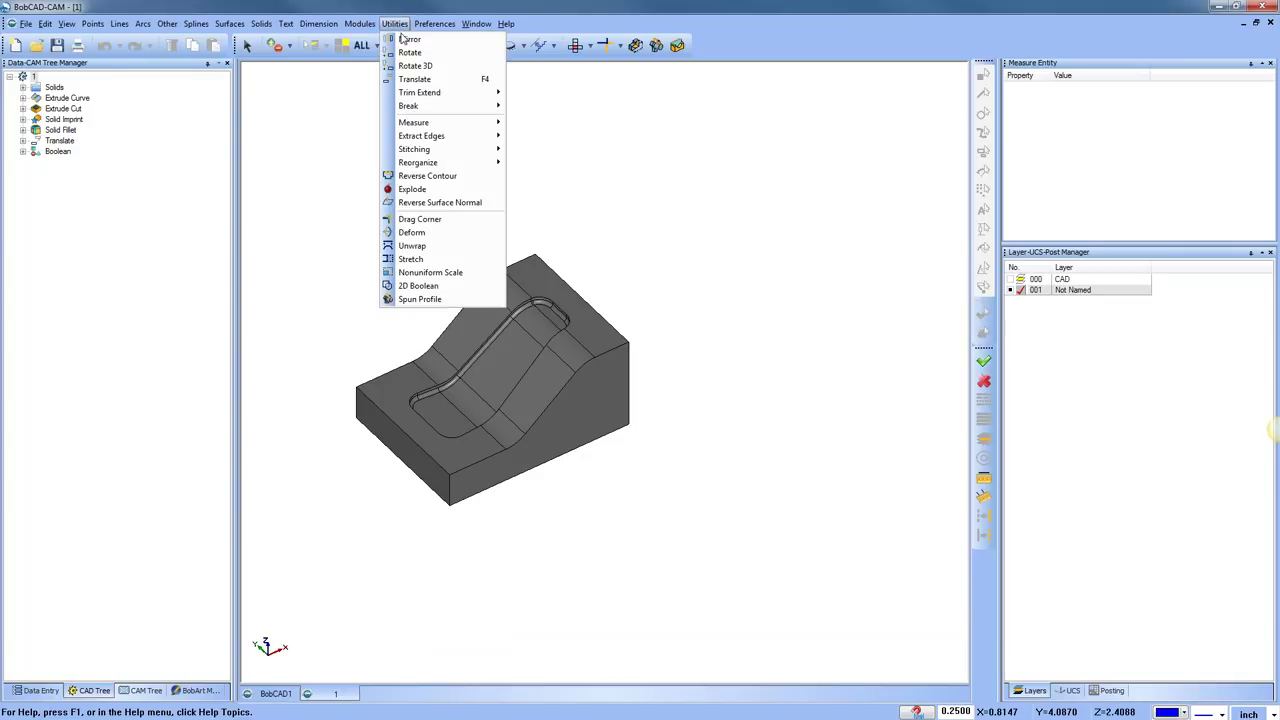
Start Rotate and pick the slotted solid as the object to rotate
{"action": "left_click", "coordinate": [449, 56]}
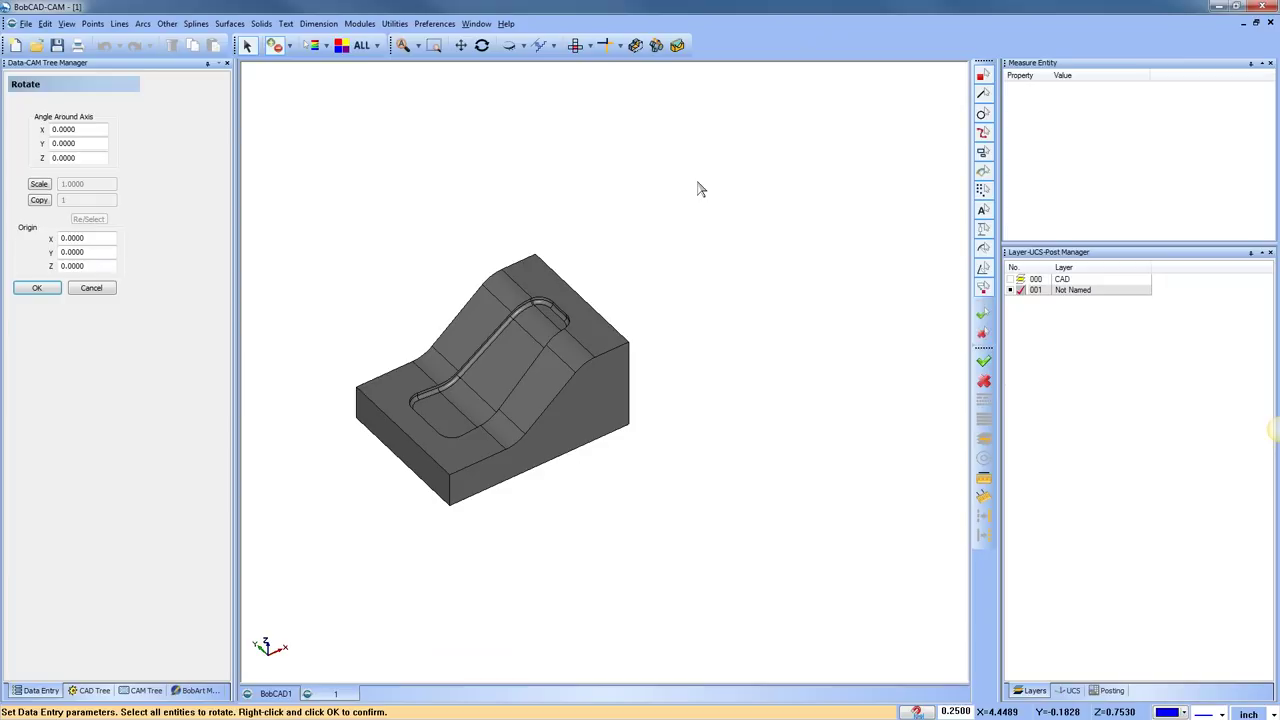
{"action": "left_click", "coordinate": [580, 300]}
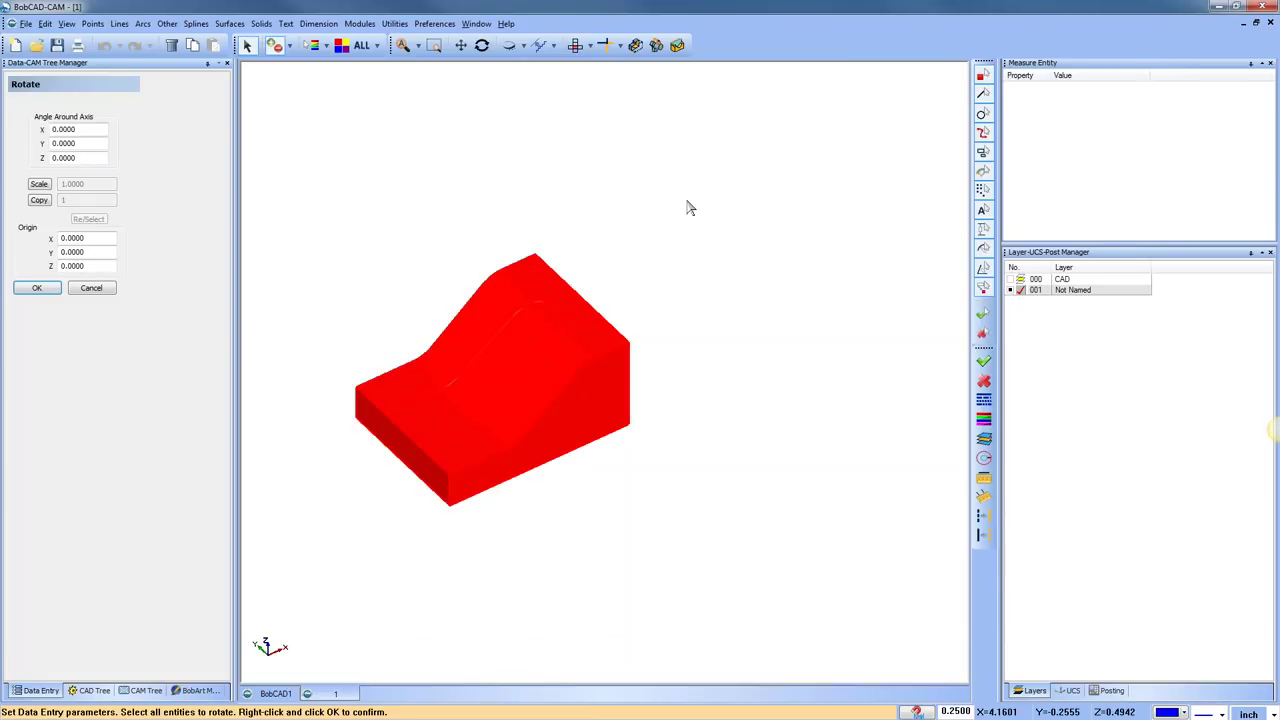
Place the rotation origin at the solid's front-left top corner (X -2, Y 1.5, Z -2.25)
{"action": "right_click", "coordinate": [688, 207]}
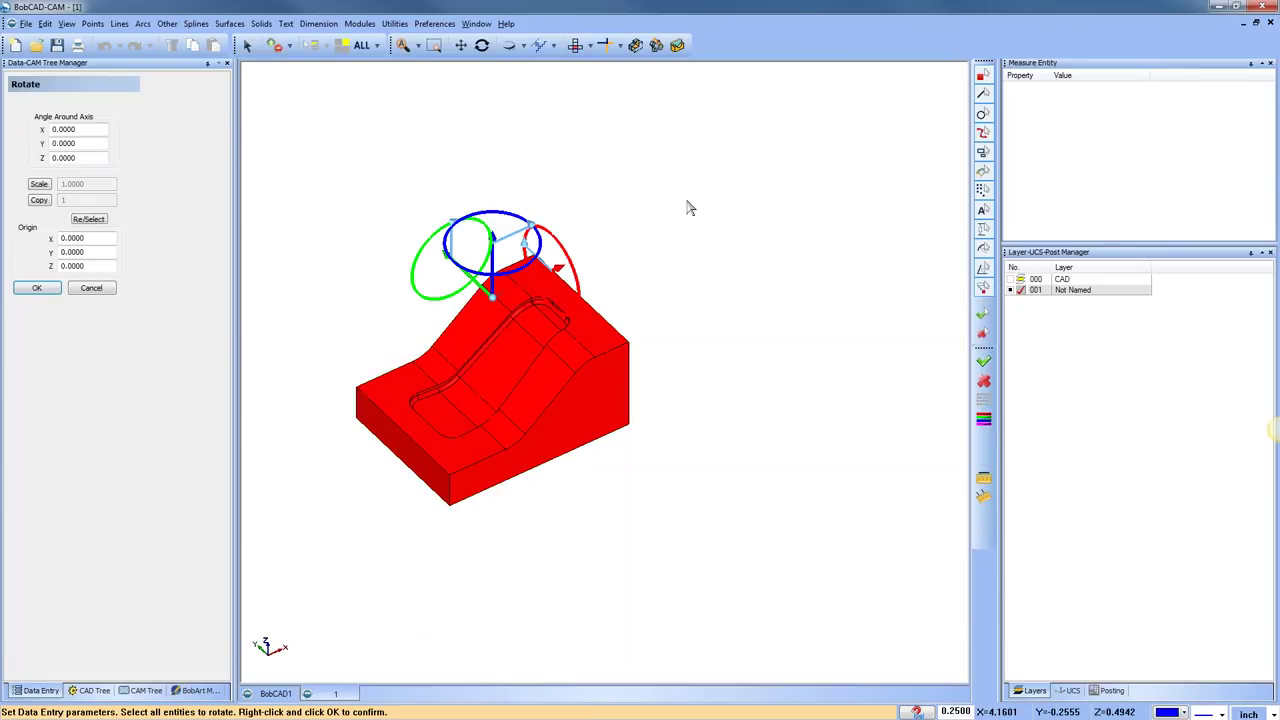
{"action": "middle_click_drag", "start_coordinate": [688, 207], "coordinate": [490, 330]}
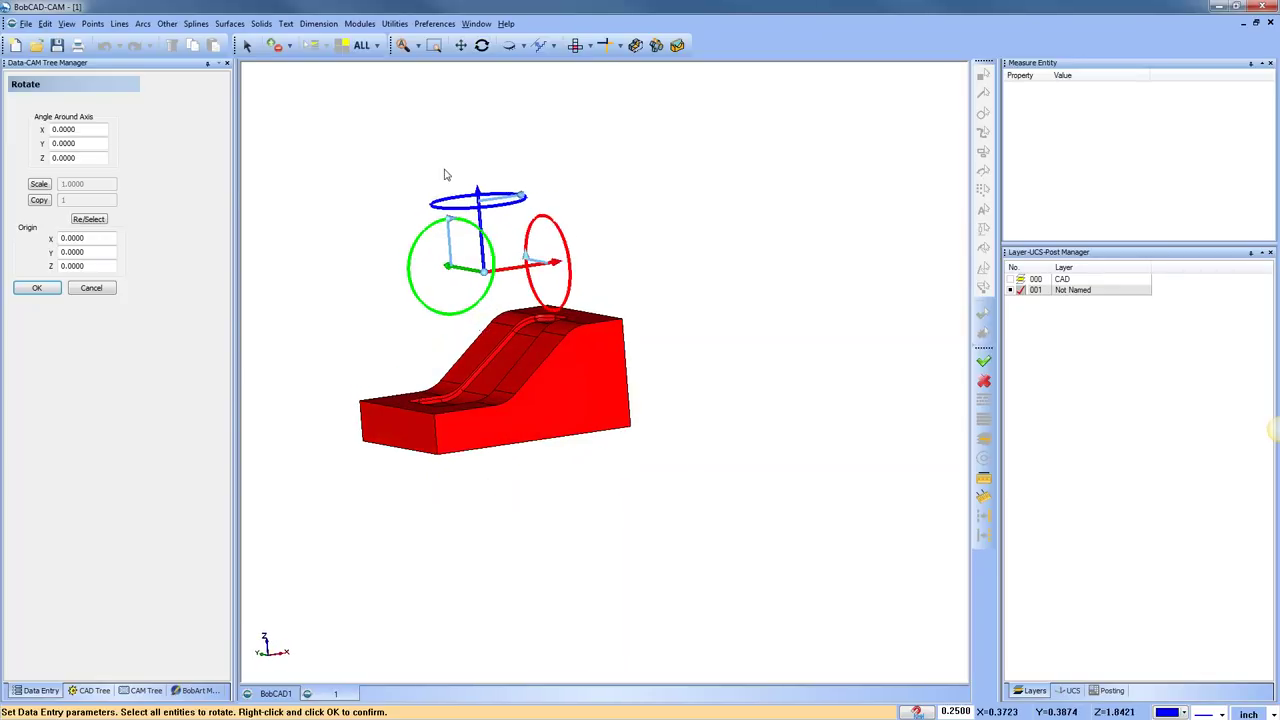
{"action": "middle_click_drag", "start_coordinate": [586, 417], "coordinate": [586, 417]}
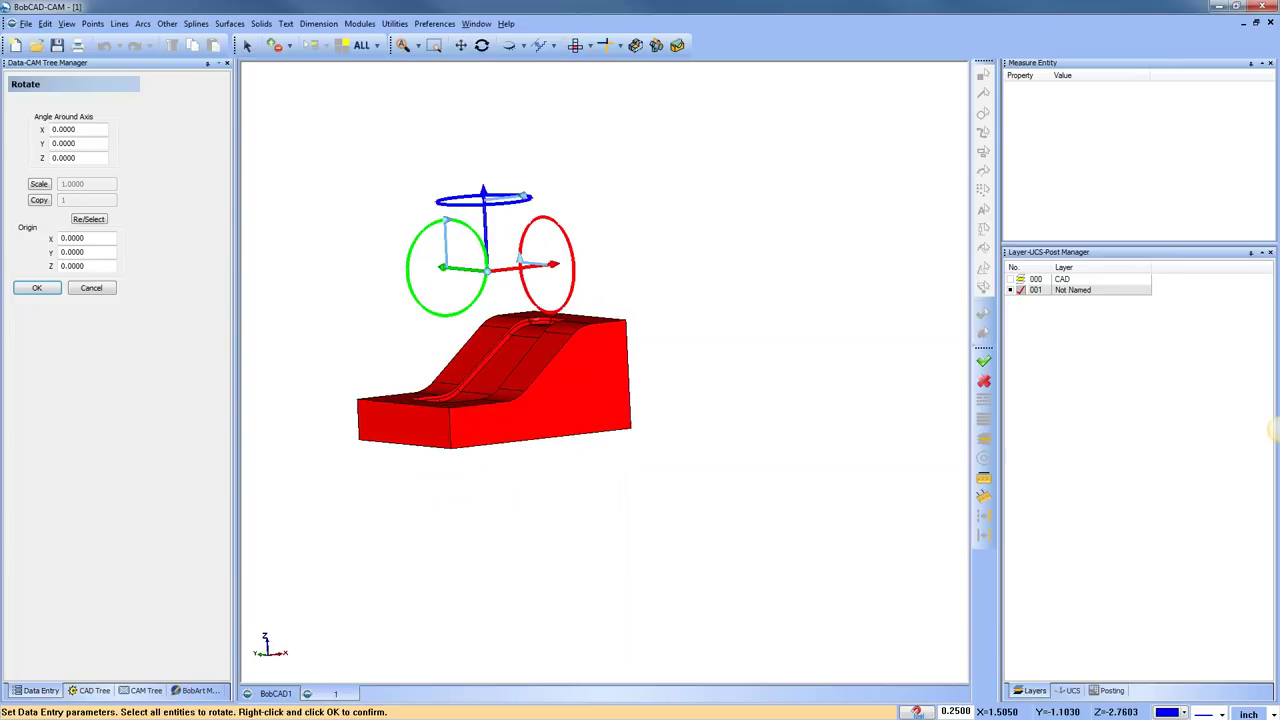
{"action": "middle_click_drag", "start_coordinate": [497, 294], "coordinate": [471, 279]}
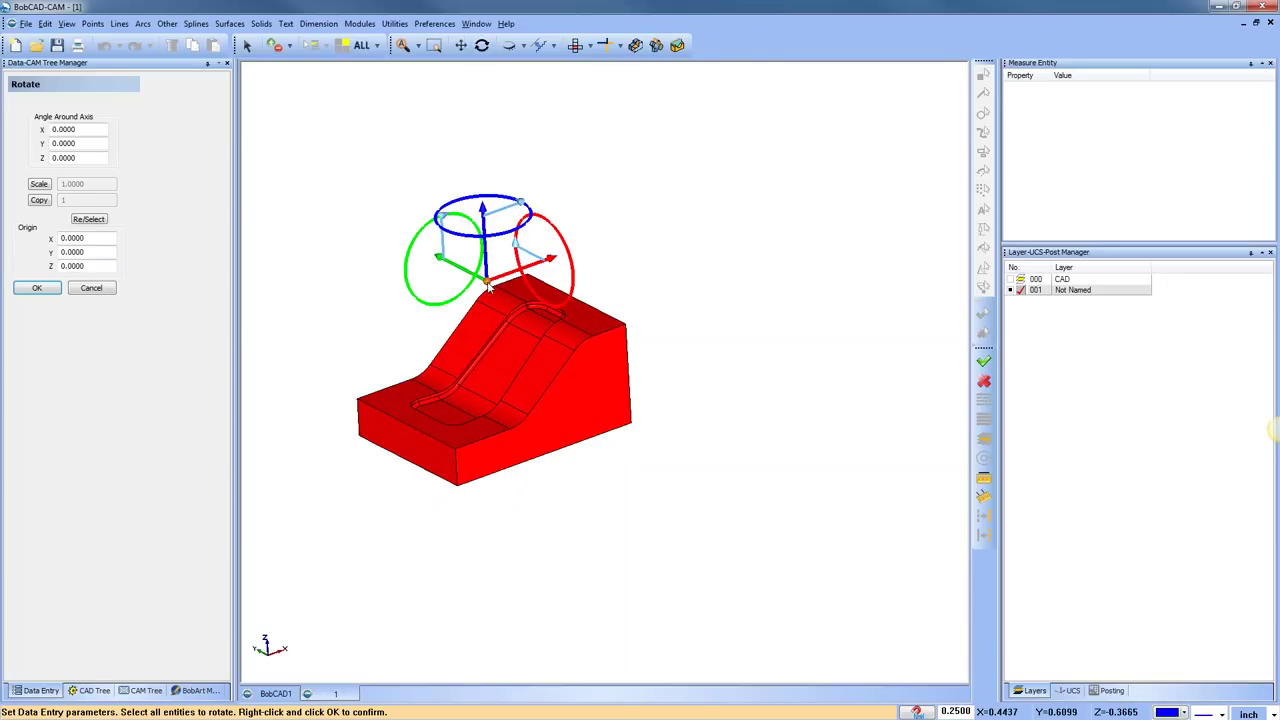
{"action": "left_click_drag", "start_coordinate": [486, 282], "coordinate": [375, 412]}
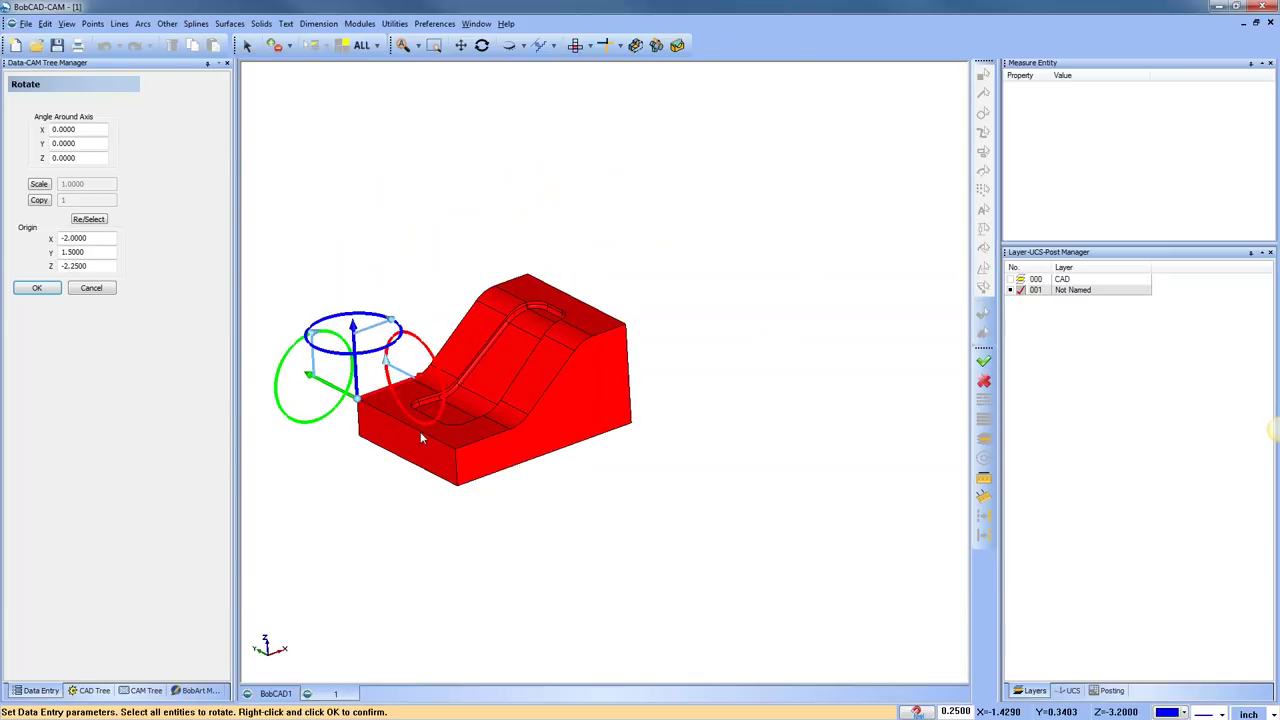
Preview turns about X, Z and Y, then set the Z rotation angle to -5
{"action": "middle_click_drag", "start_coordinate": [435, 397], "coordinate": [597, 494]}
{"action": "left_click_drag", "start_coordinate": [408, 378], "coordinate": [414, 386]}
{"action": "left_click_drag", "start_coordinate": [424, 338], "coordinate": [361, 338]}
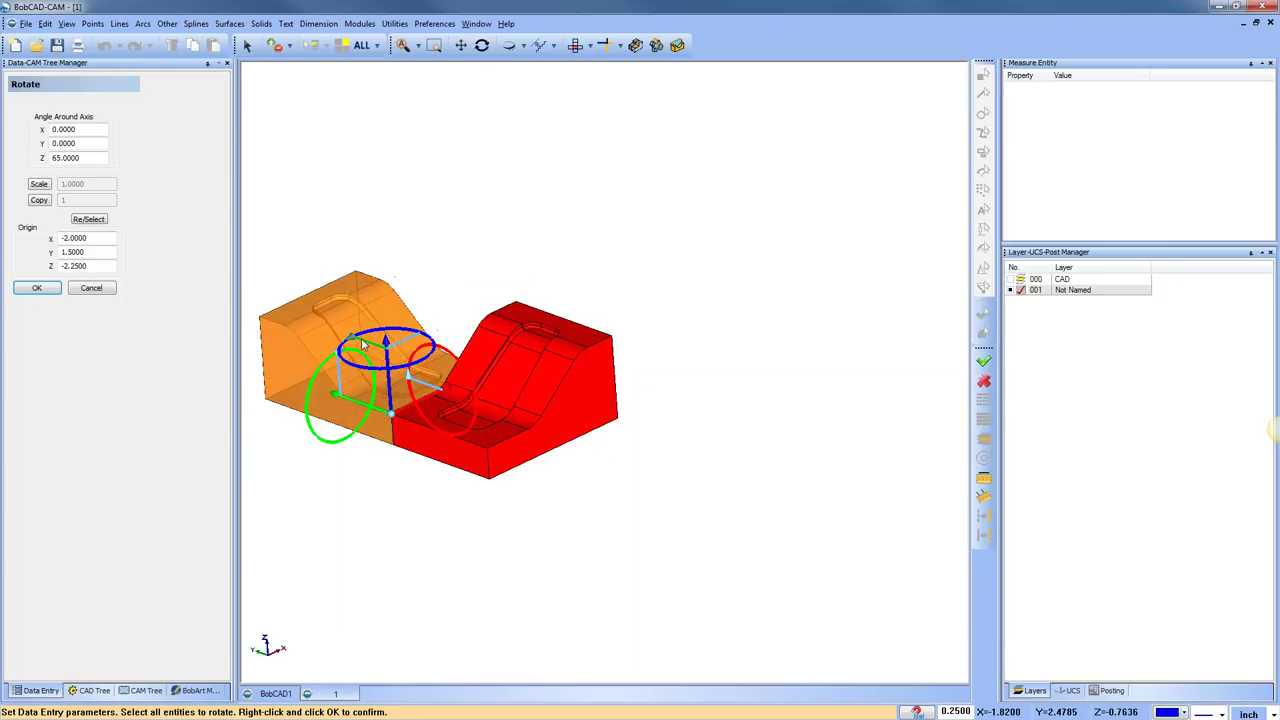
{"action": "left_click_drag", "start_coordinate": [344, 362], "coordinate": [392, 348]}
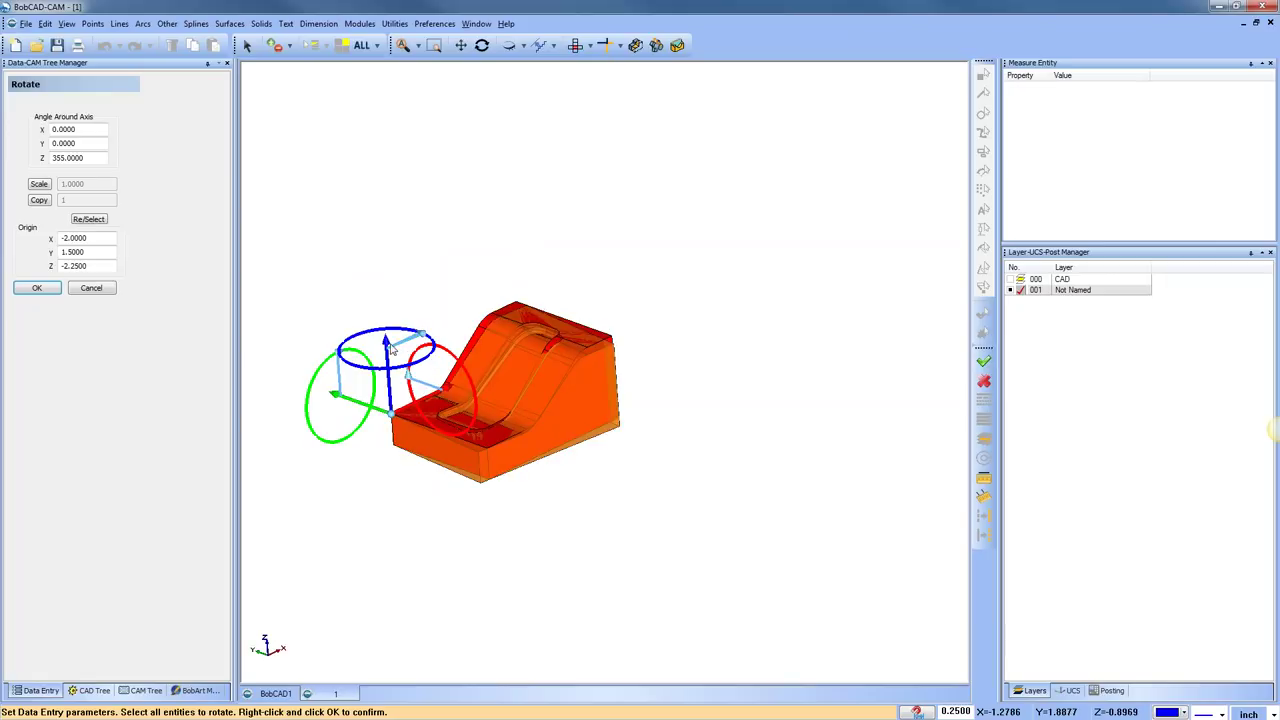
{"action": "double_click", "coordinate": [62, 157]}
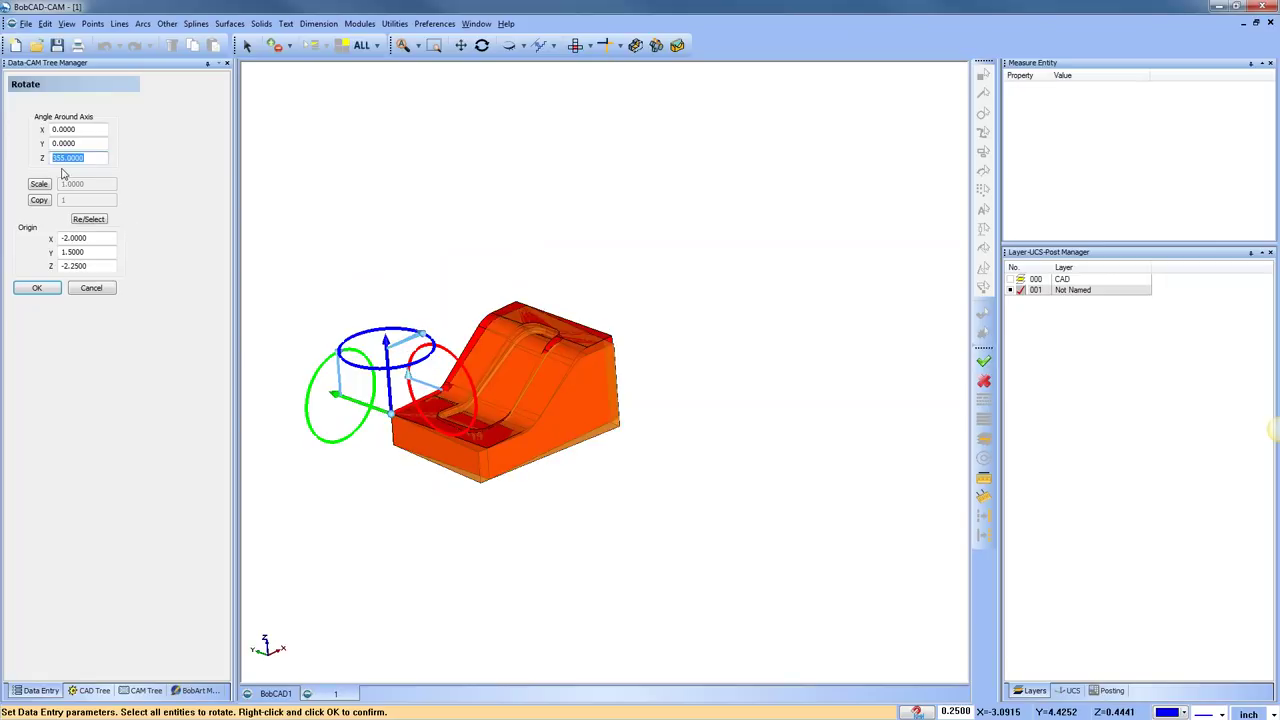
{"action": "type", "text": "-5"}
{"action": "key", "text": "shift+Tab"}
Cancel the solid's rotation and return to BobCAD1, zoomed in on the square
{"action": "left_click", "coordinate": [91, 288]}
{"action": "left_click", "coordinate": [284, 694]}
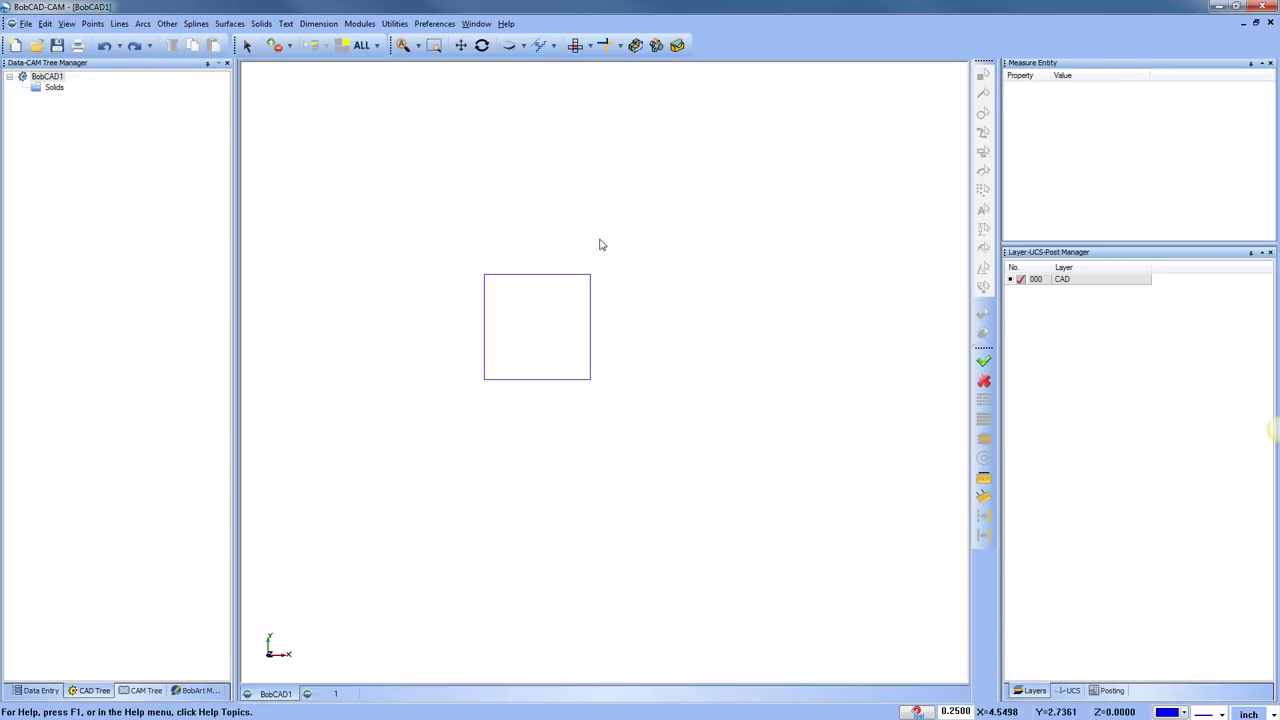
{"action": "middle_click_drag", "start_coordinate": [530, 232], "coordinate": [497, 265]}
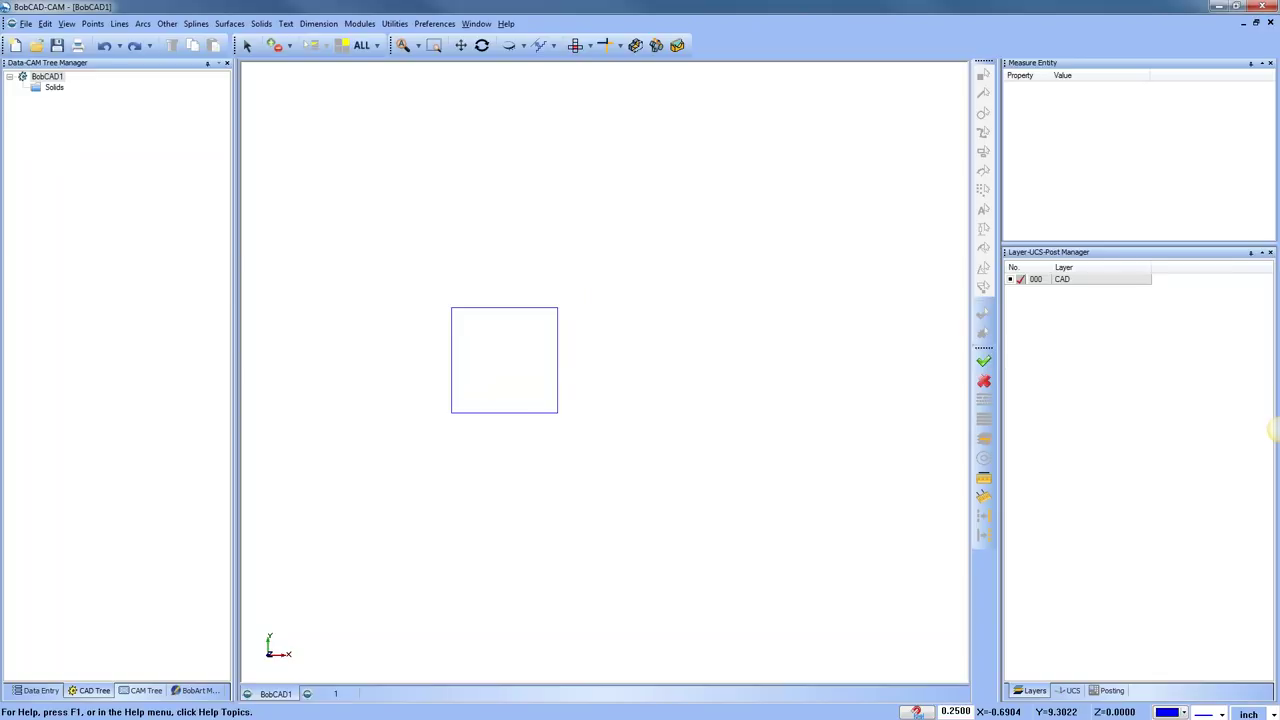
{"action": "scroll", "coordinate": [514, 338], "scroll_direction": "up", "scroll_amount": 1}
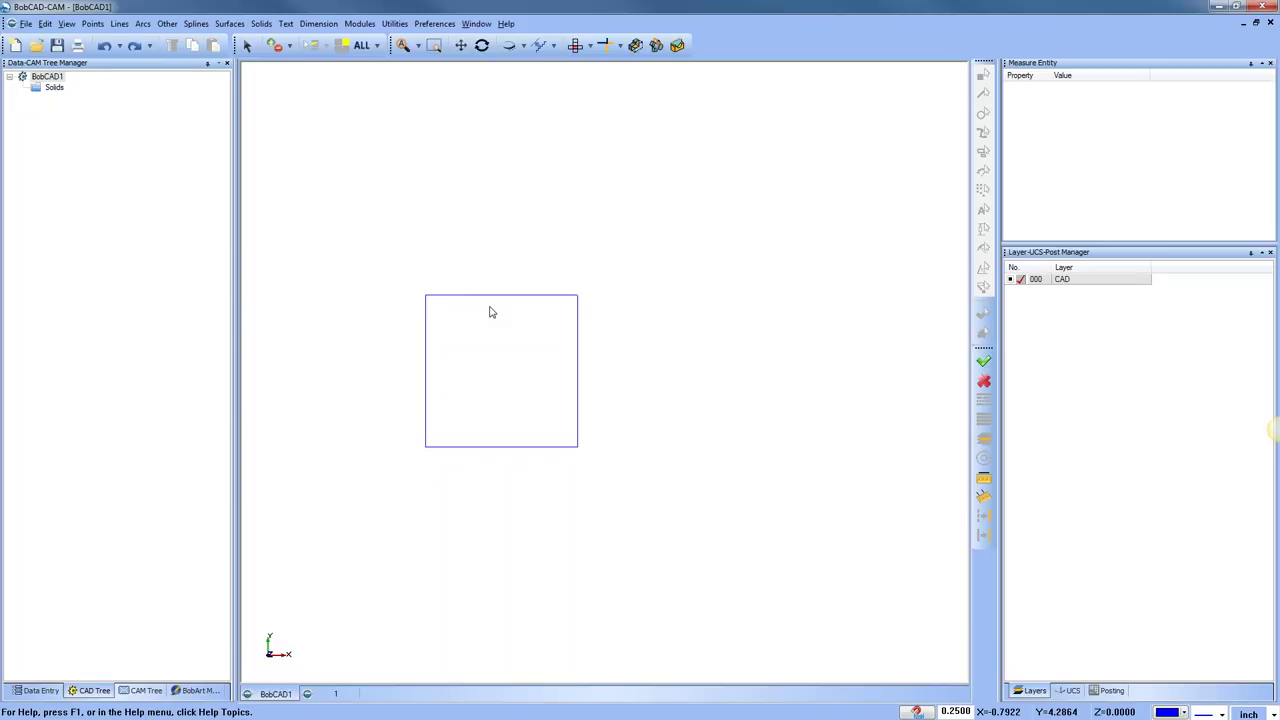
Rotate the square's top edge 35 degrees about Z around its top-left corner
{"action": "left_click", "coordinate": [396, 24]}
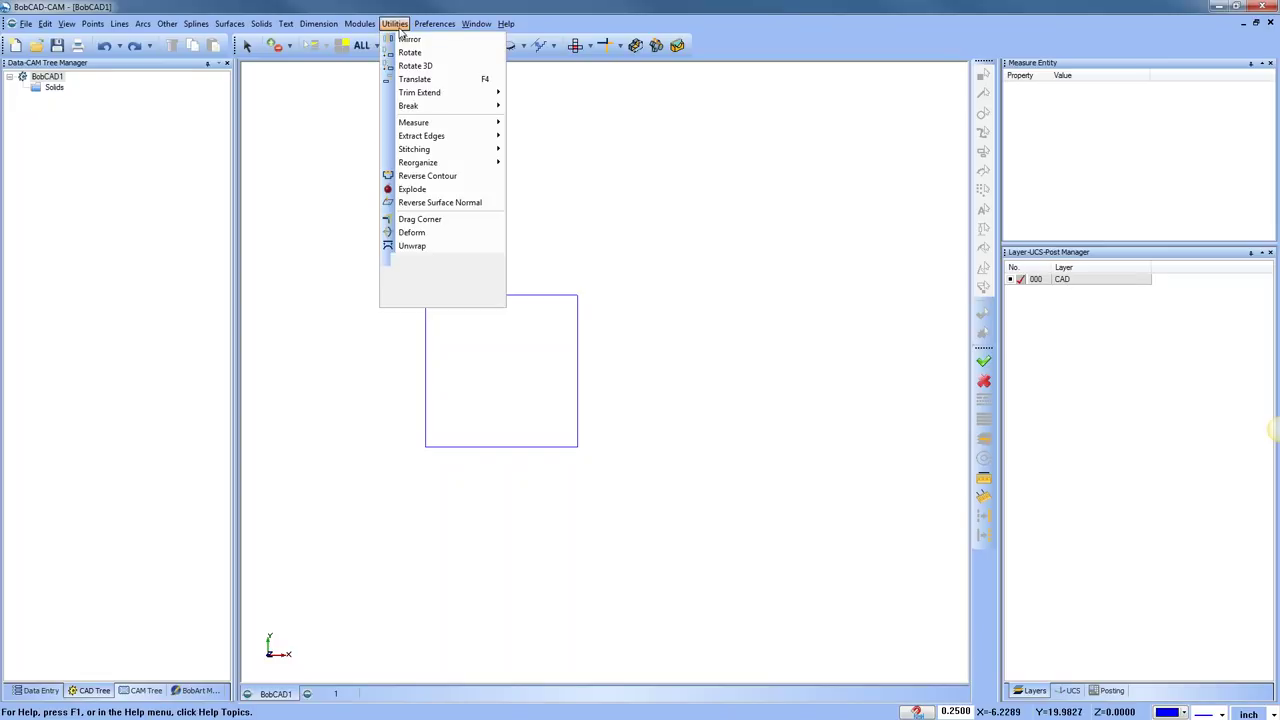
{"action": "left_click", "coordinate": [410, 52]}
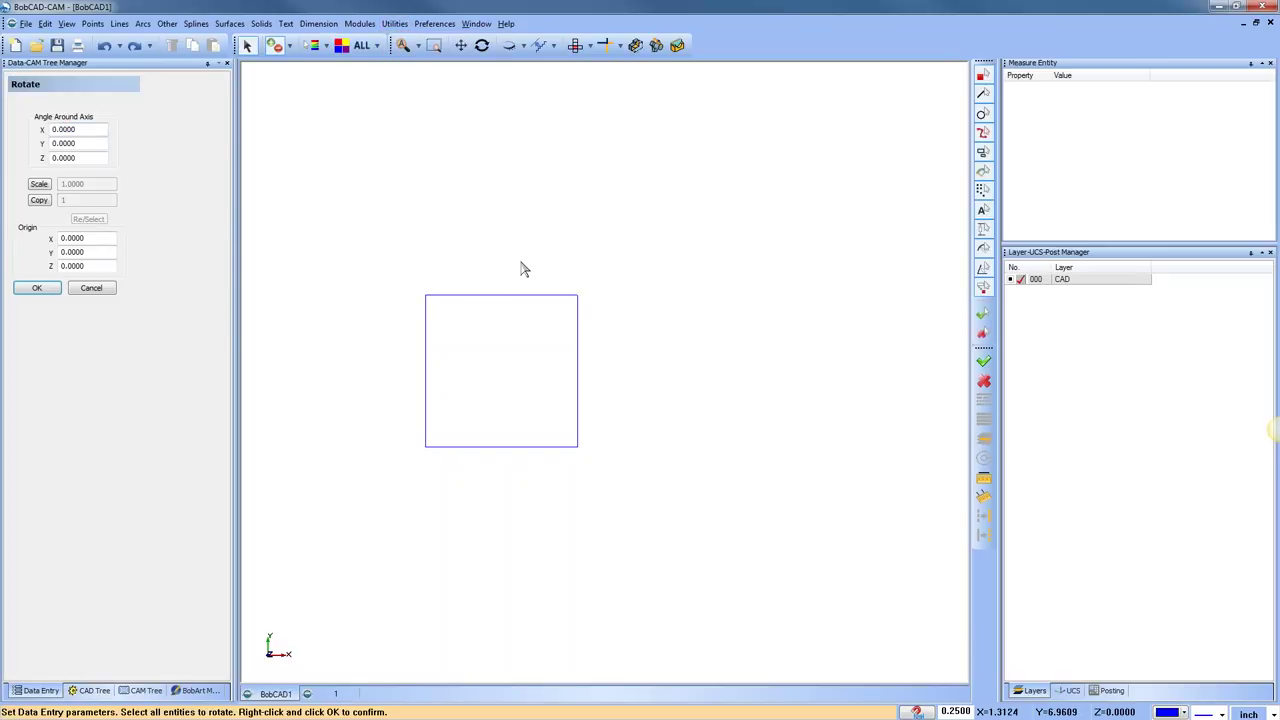
{"action": "left_click", "coordinate": [517, 366]}
{"action": "right_click", "coordinate": [517, 365]}
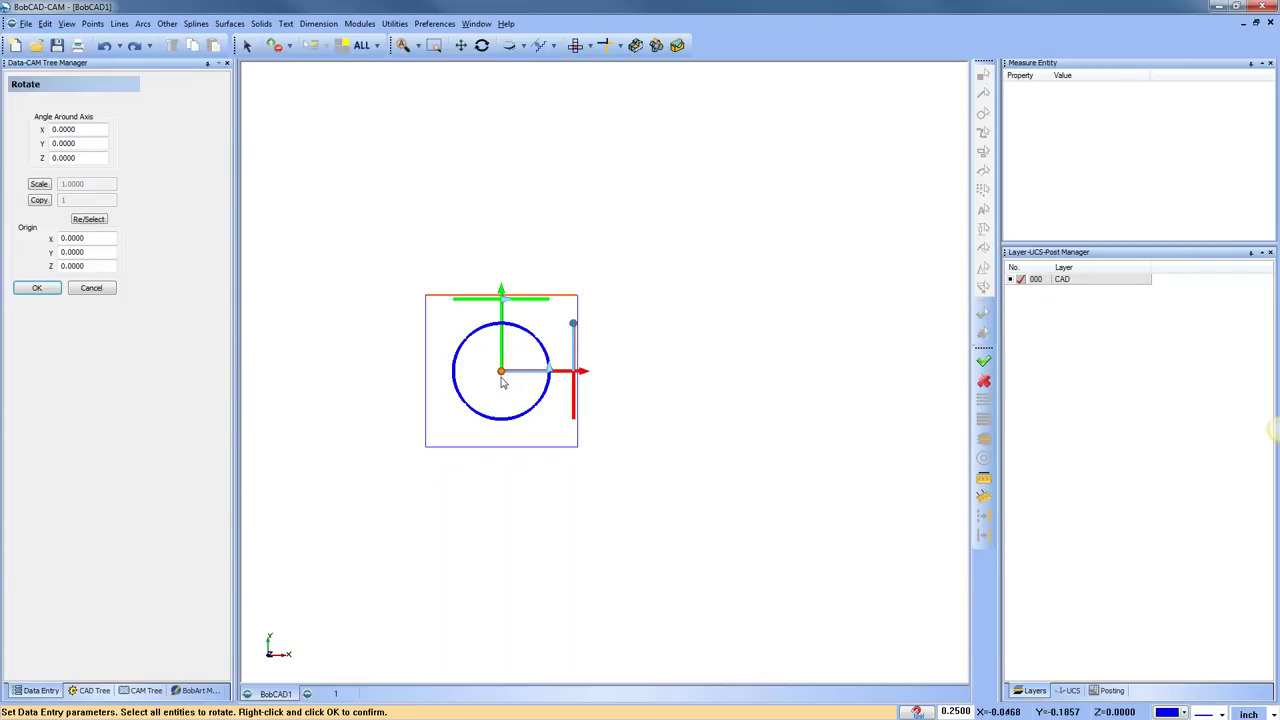
{"action": "left_click_drag", "start_coordinate": [505, 376], "coordinate": [431, 309]}
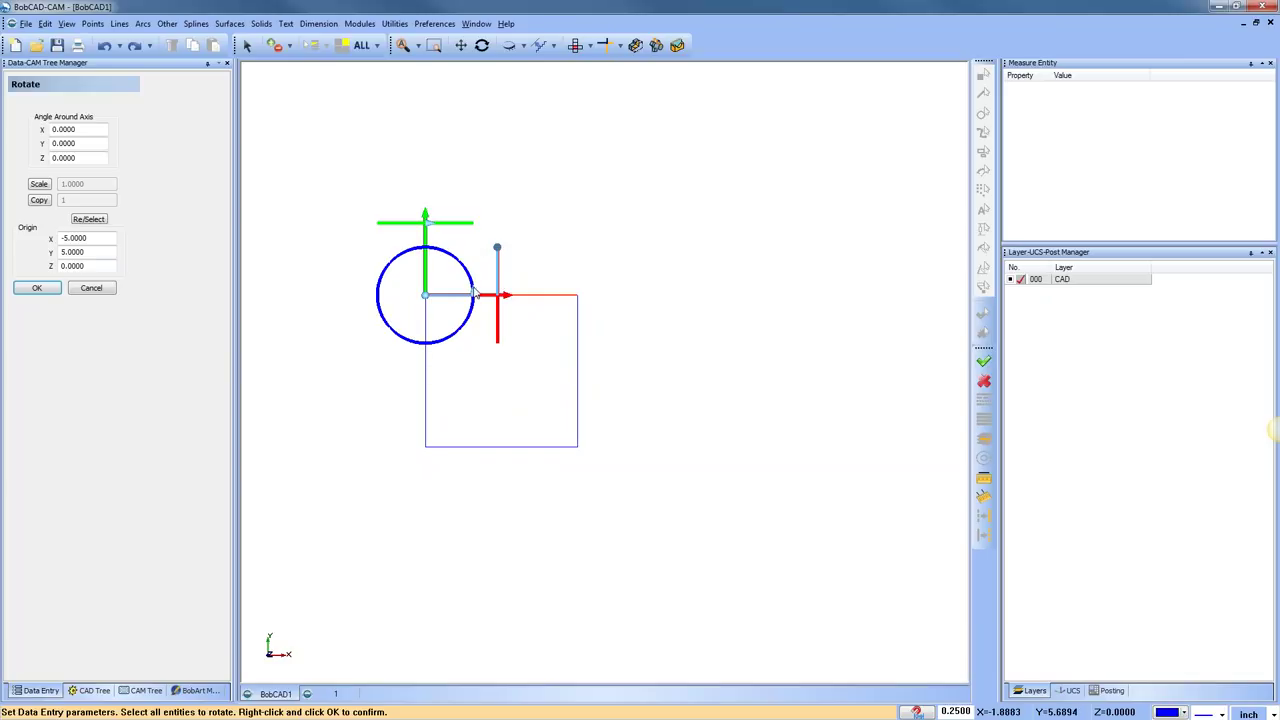
{"action": "left_click_drag", "start_coordinate": [473, 289], "coordinate": [459, 273]}
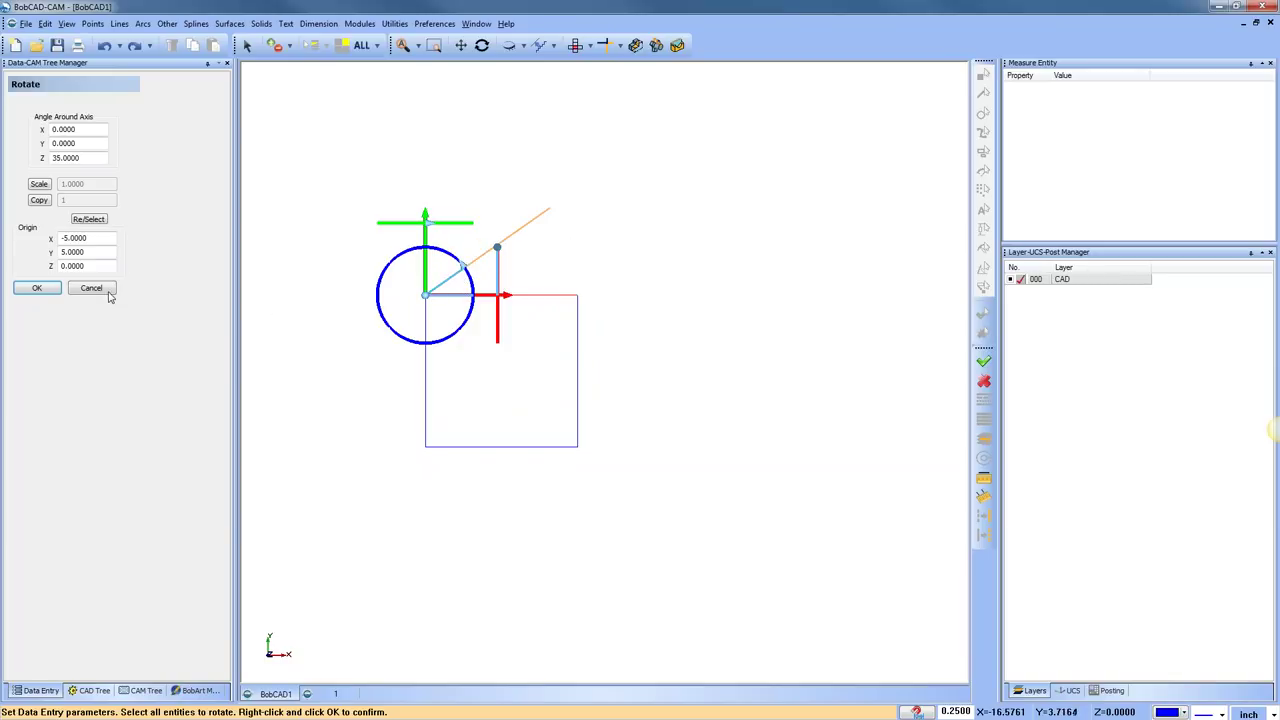
{"action": "left_click", "coordinate": [37, 288]}
{"action": "left_click", "coordinate": [104, 289]}
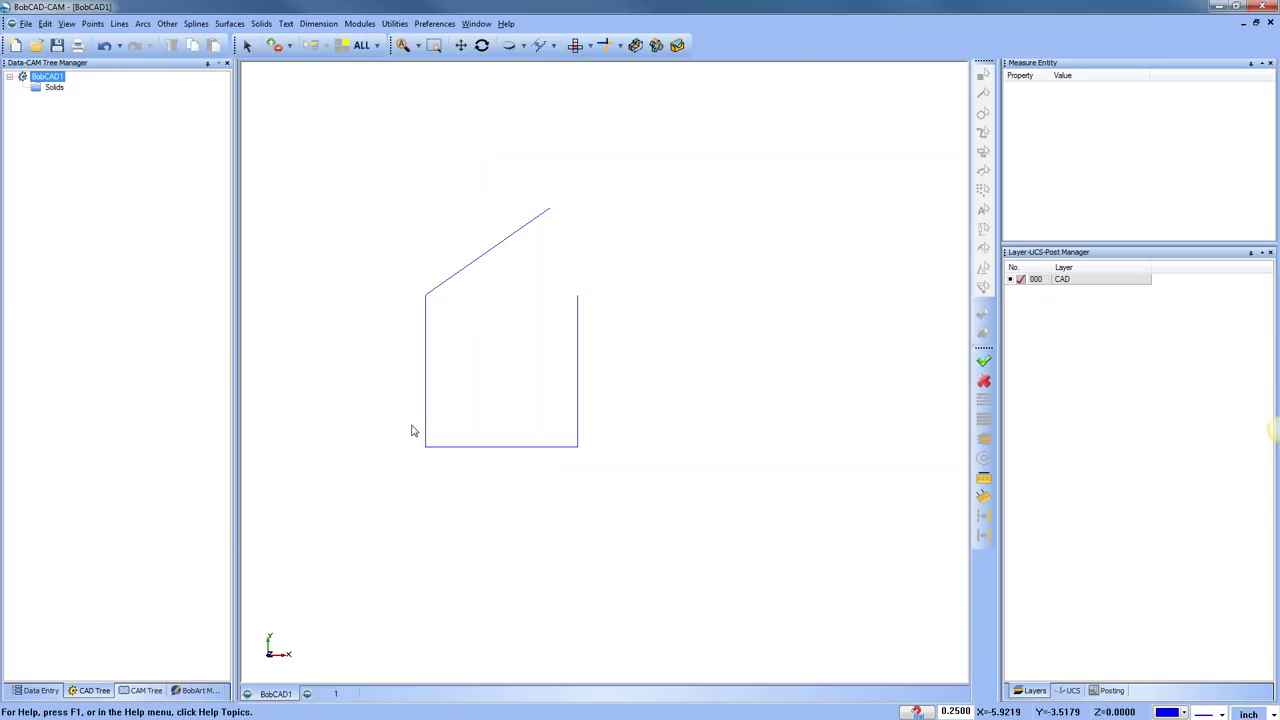
Back on the solid's document, check it in Top and Front views, then start Rotate
{"action": "left_click", "coordinate": [335, 694]}
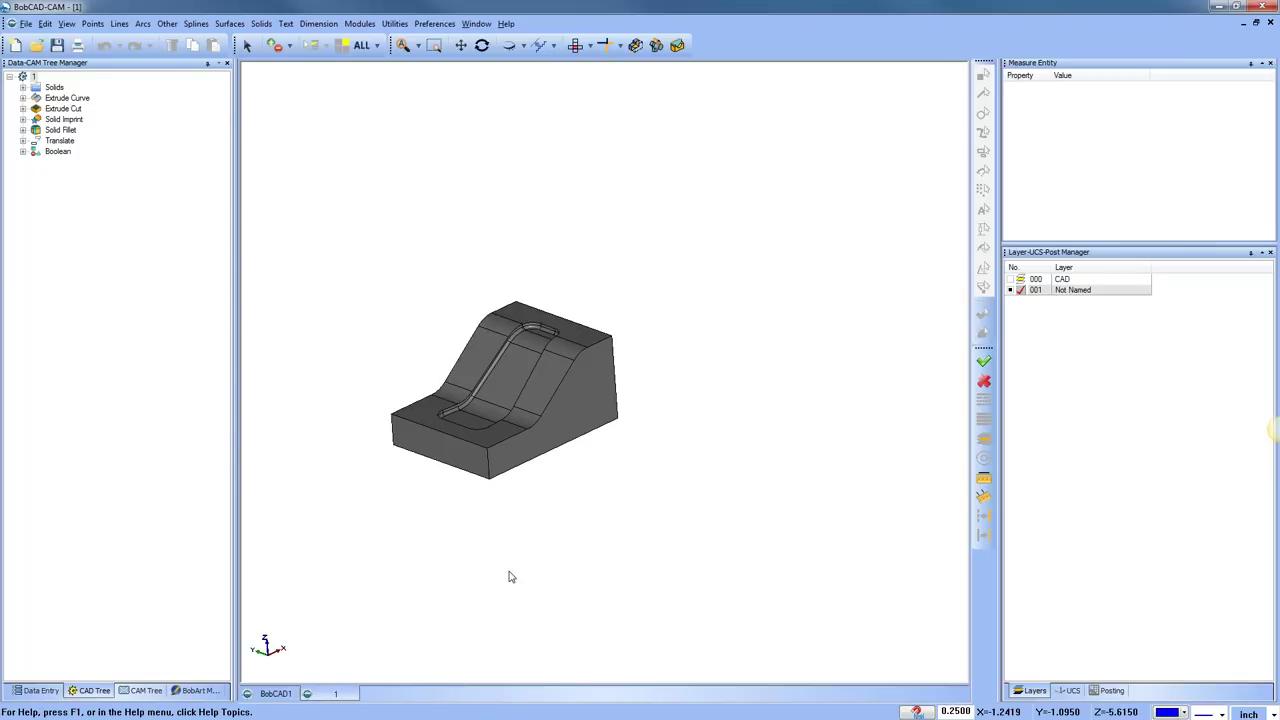
{"action": "left_click", "coordinate": [575, 45]}
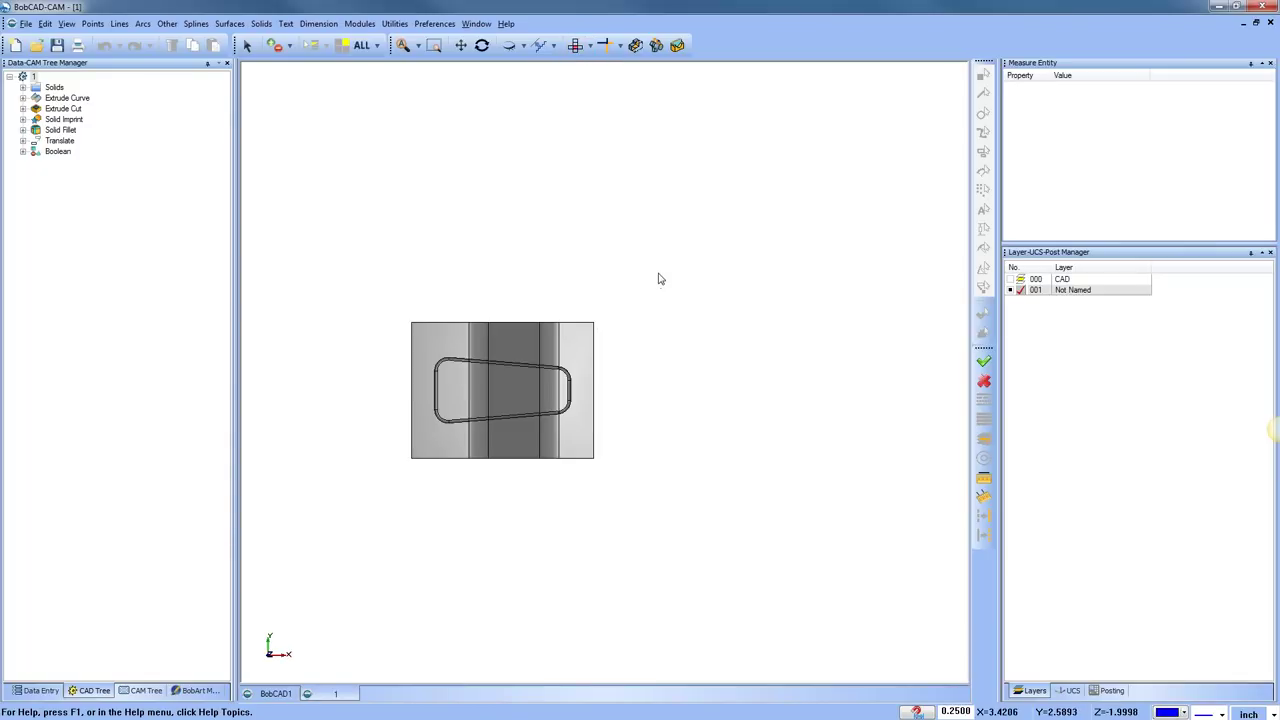
{"action": "scroll", "coordinate": [537, 364], "scroll_direction": "up", "scroll_amount": 2}
{"action": "middle_click_drag", "start_coordinate": [610, 398], "coordinate": [720, 385]}
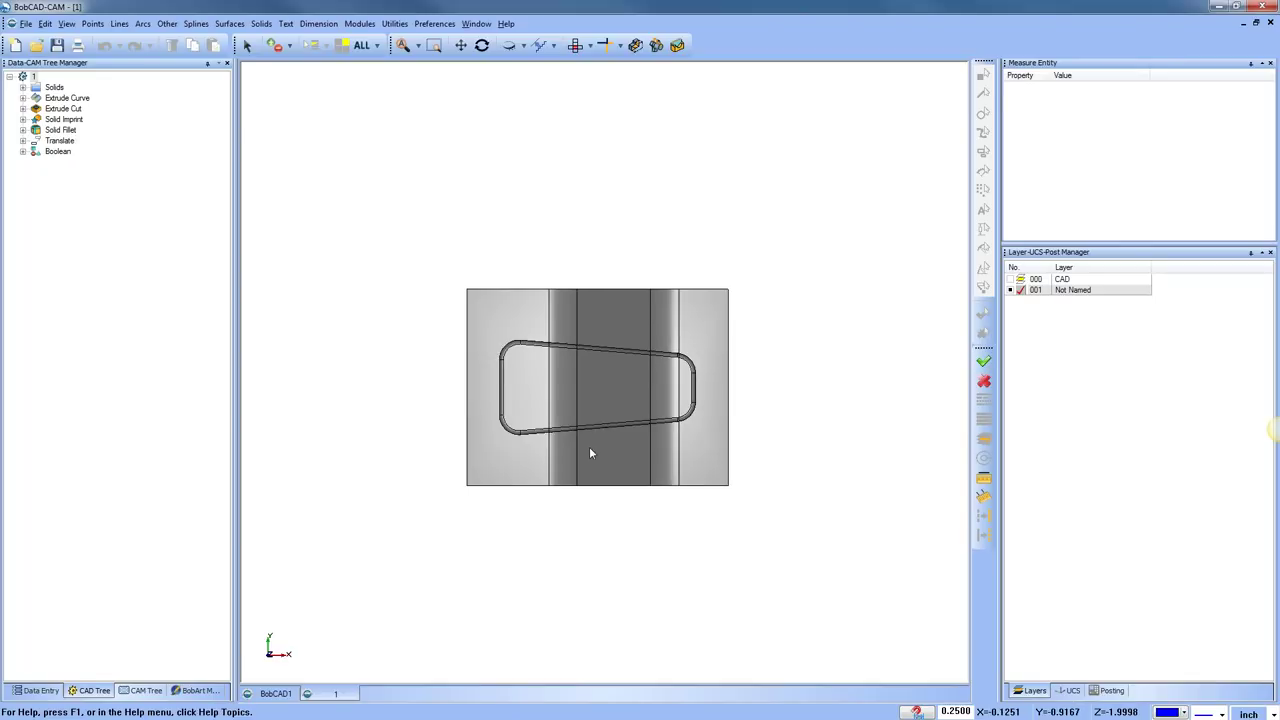
{"action": "key", "text": "F8"}
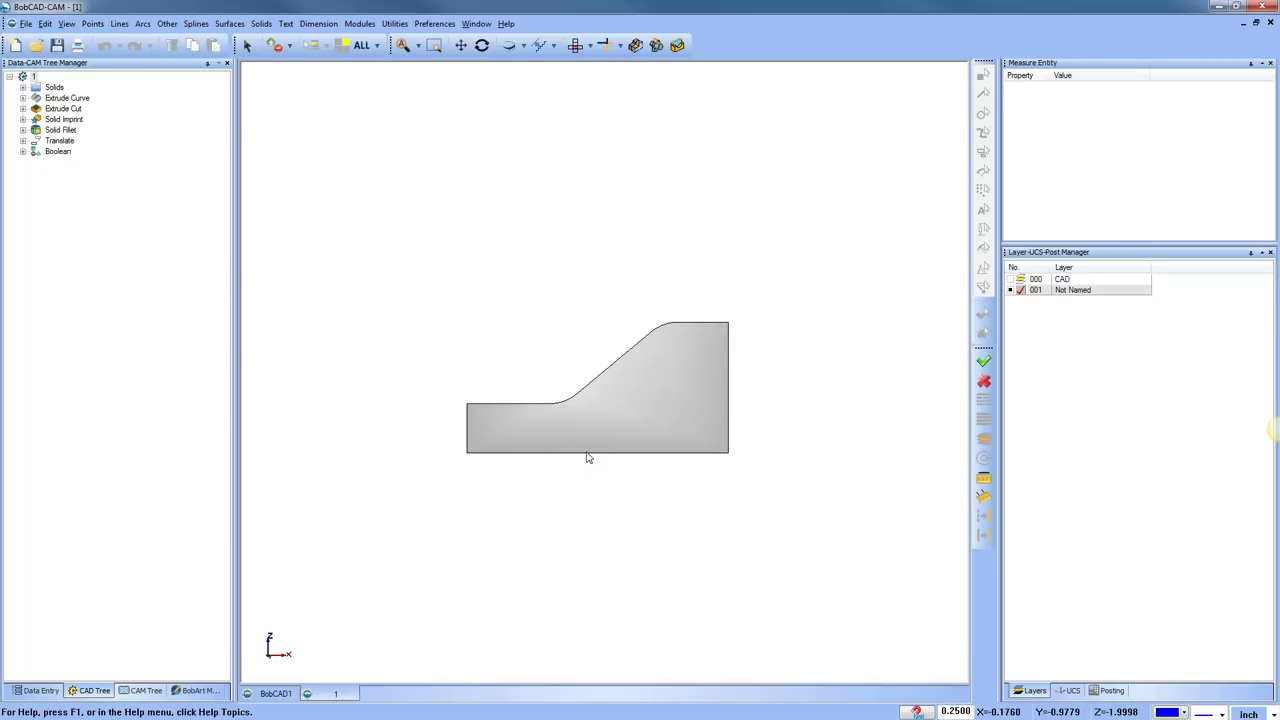
{"action": "key", "text": "F7"}
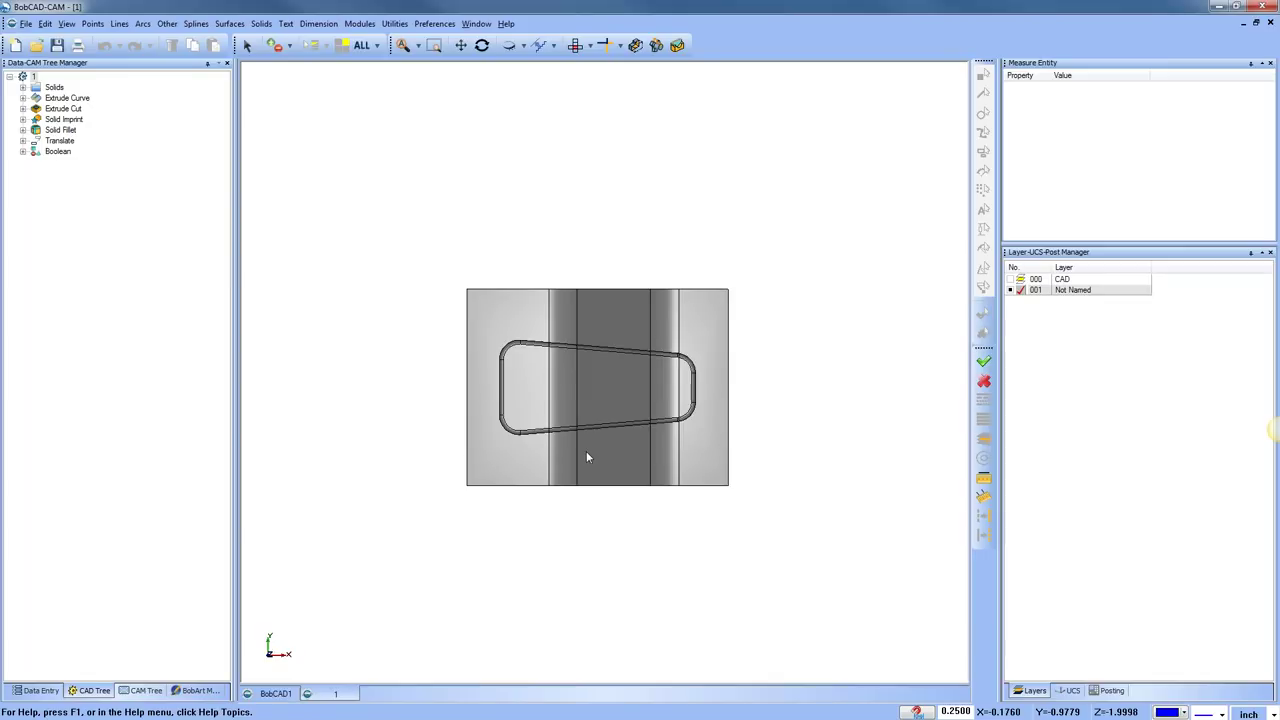
{"action": "key", "text": "F8"}
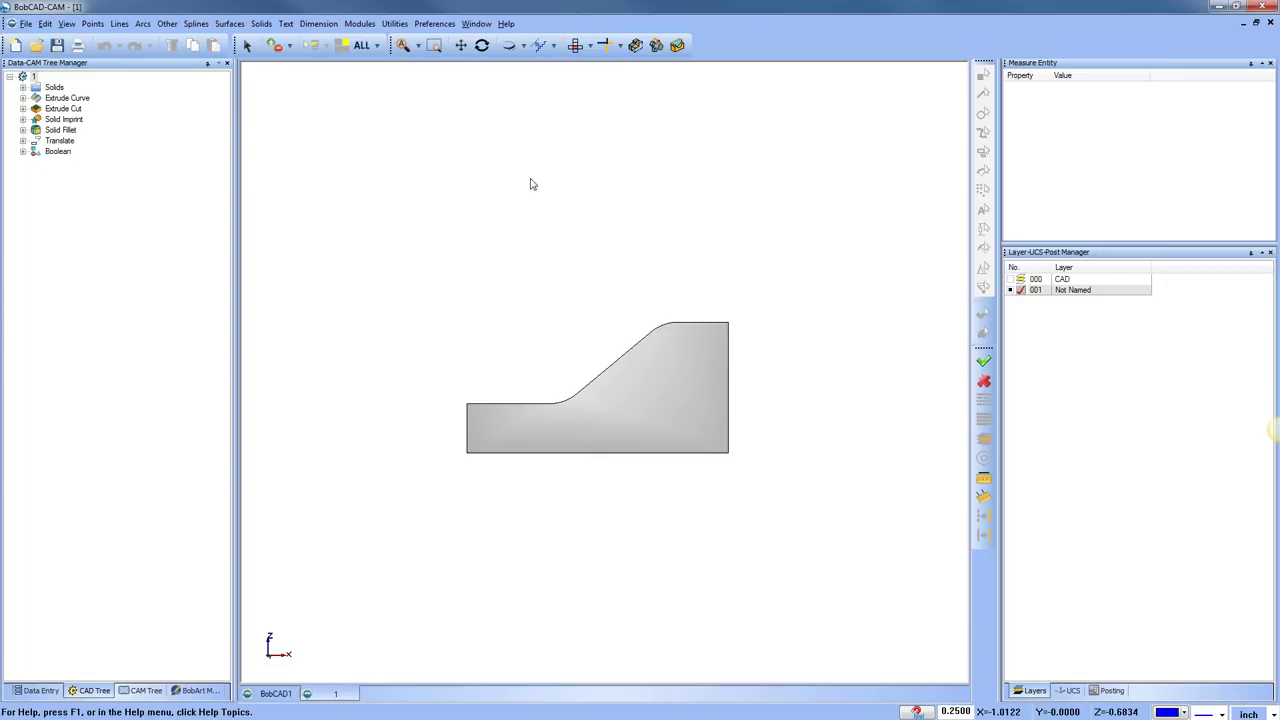
{"action": "left_click", "coordinate": [394, 23]}
{"action": "left_click", "coordinate": [400, 57]}
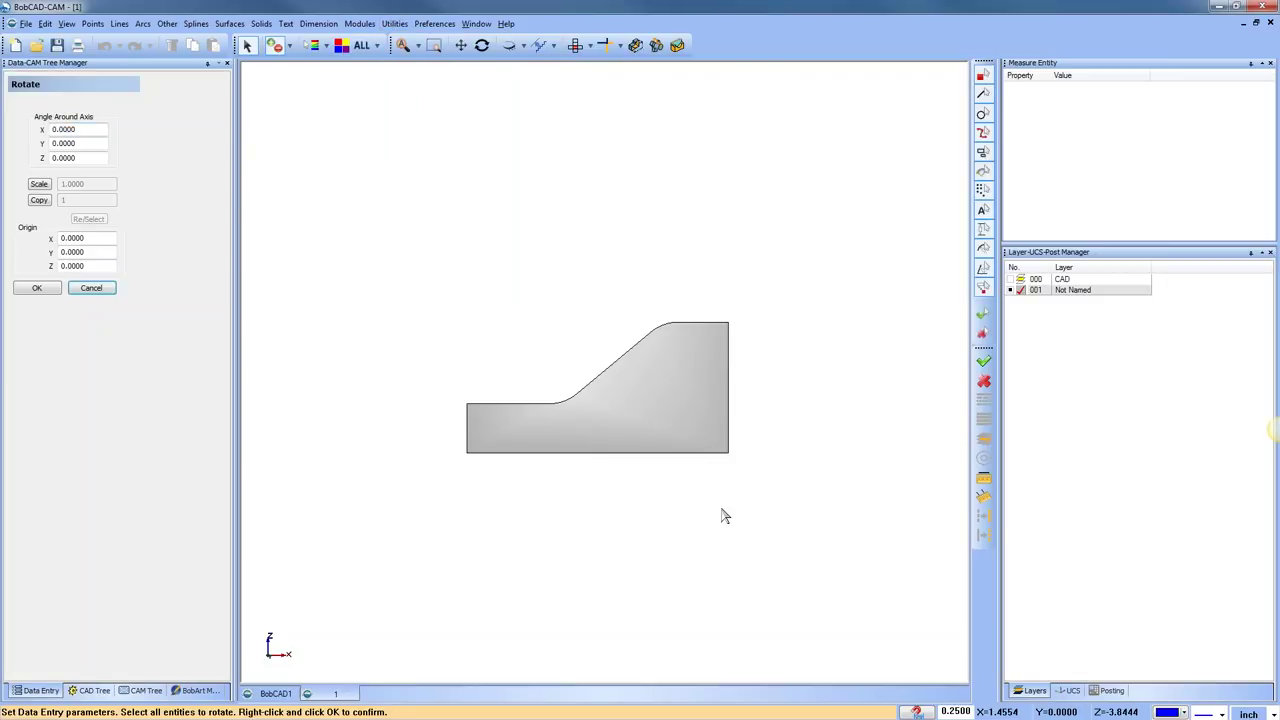
Select the whole solid and rotate it to X 320°, Y 325°, Z 55°
{"action": "key", "text": "ctrl+a"}
{"action": "right_click", "coordinate": [766, 520]}
{"action": "key", "text": "F9"}
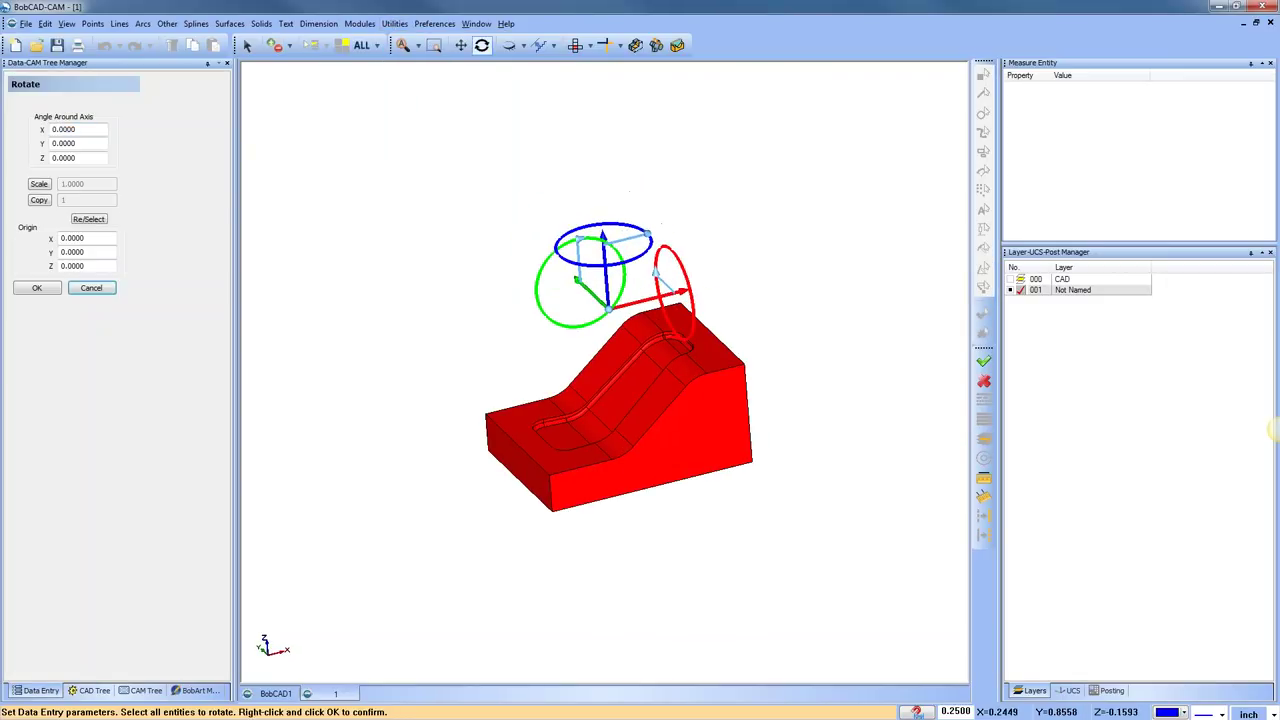
{"action": "left_click_drag", "start_coordinate": [580, 246], "coordinate": [560, 262]}
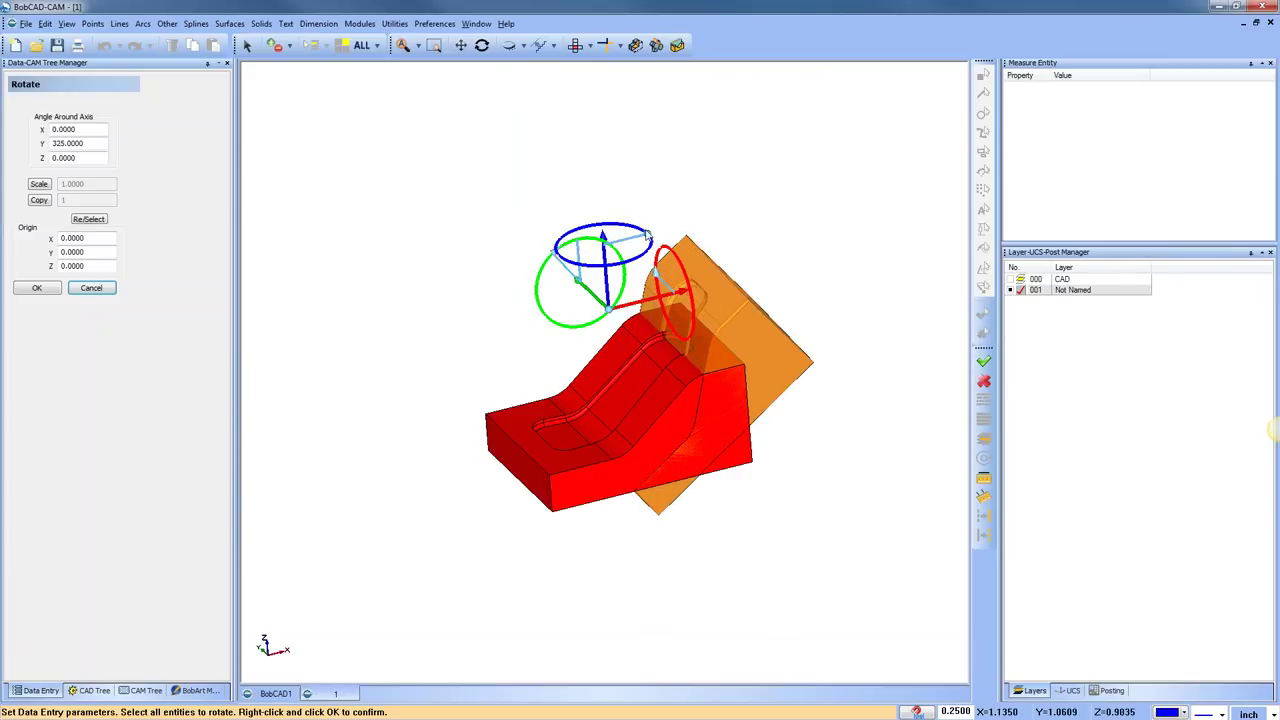
{"action": "left_click_drag", "start_coordinate": [650, 238], "coordinate": [657, 277]}
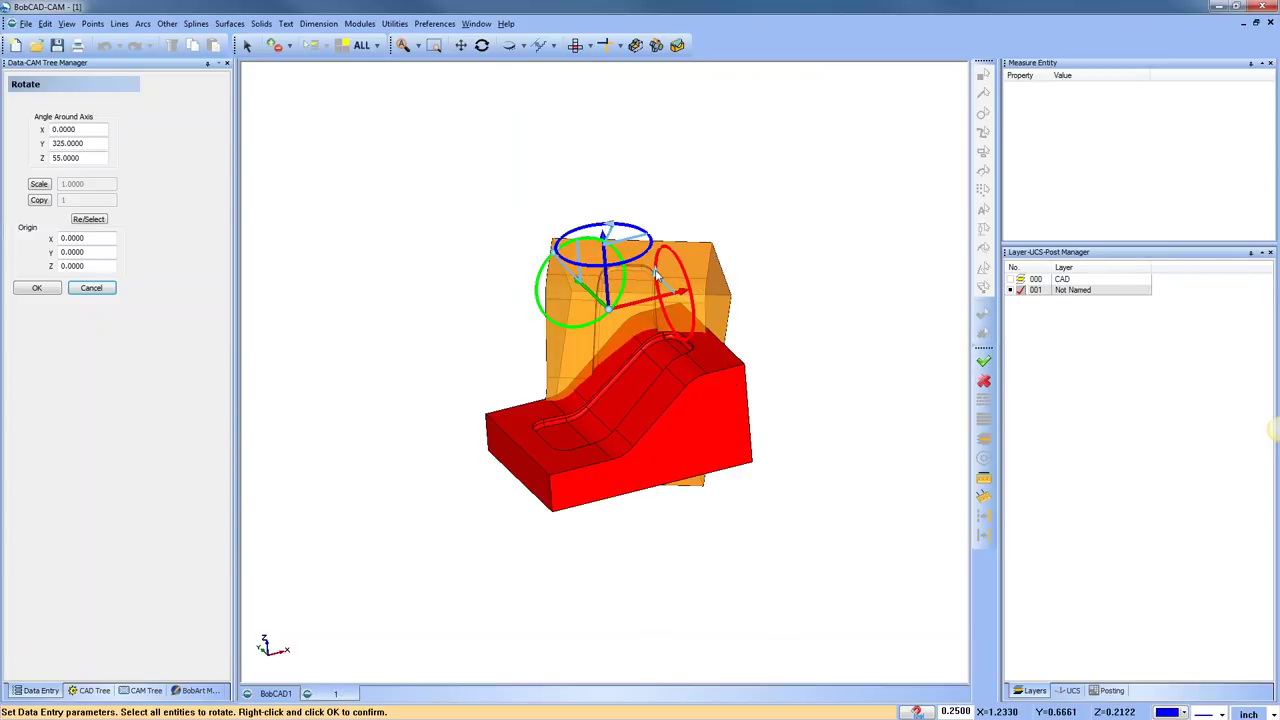
{"action": "left_click_drag", "start_coordinate": [658, 278], "coordinate": [658, 316]}
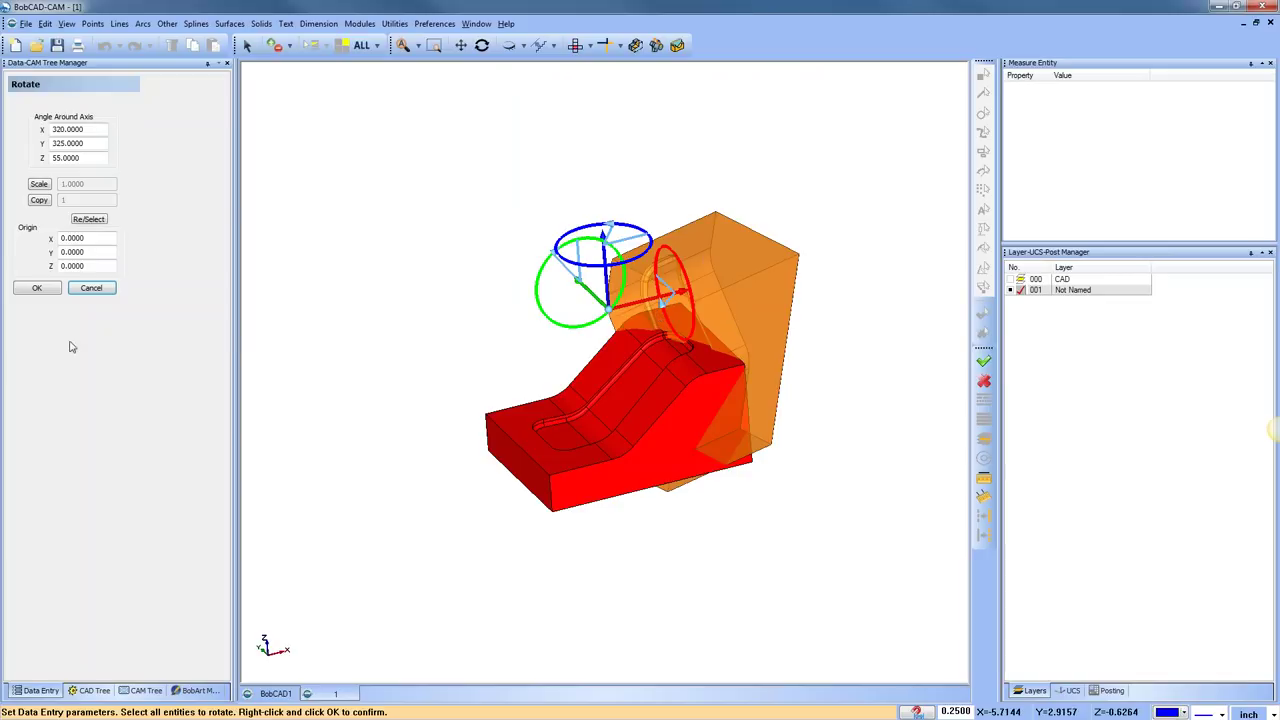
{"action": "left_click", "coordinate": [42, 288]}
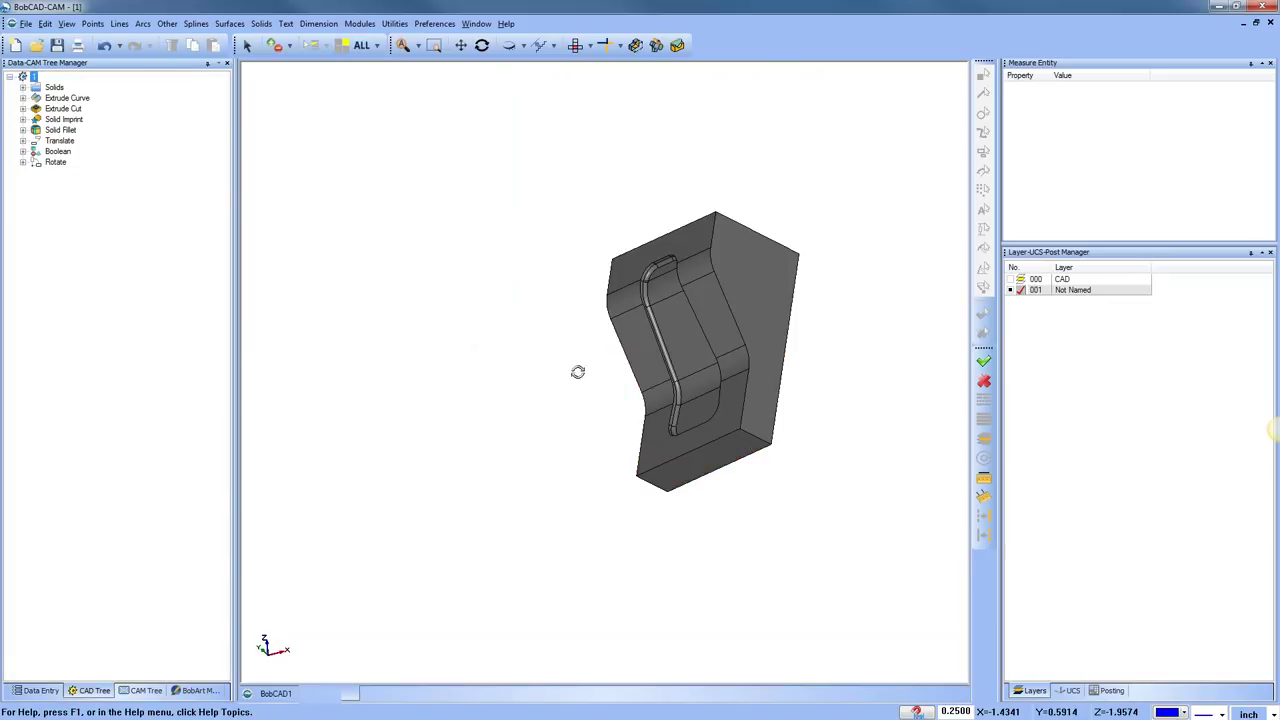
{"action": "middle_click_drag", "start_coordinate": [577, 371], "coordinate": [613, 501]}
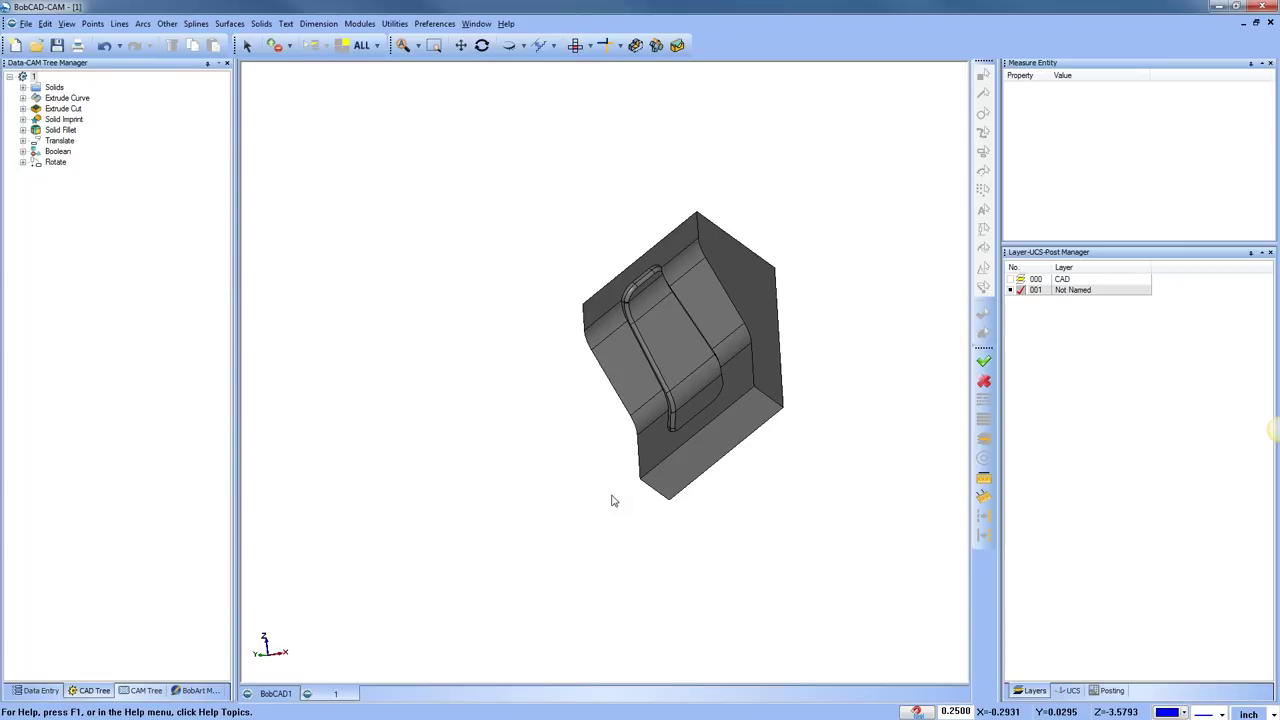
Create a new Milling job from CAM Defaults and start a Bounding Box stock
{"action": "left_click", "coordinate": [150, 691]}
{"action": "right_click", "coordinate": [75, 82]}
{"action": "left_click", "coordinate": [102, 89]}
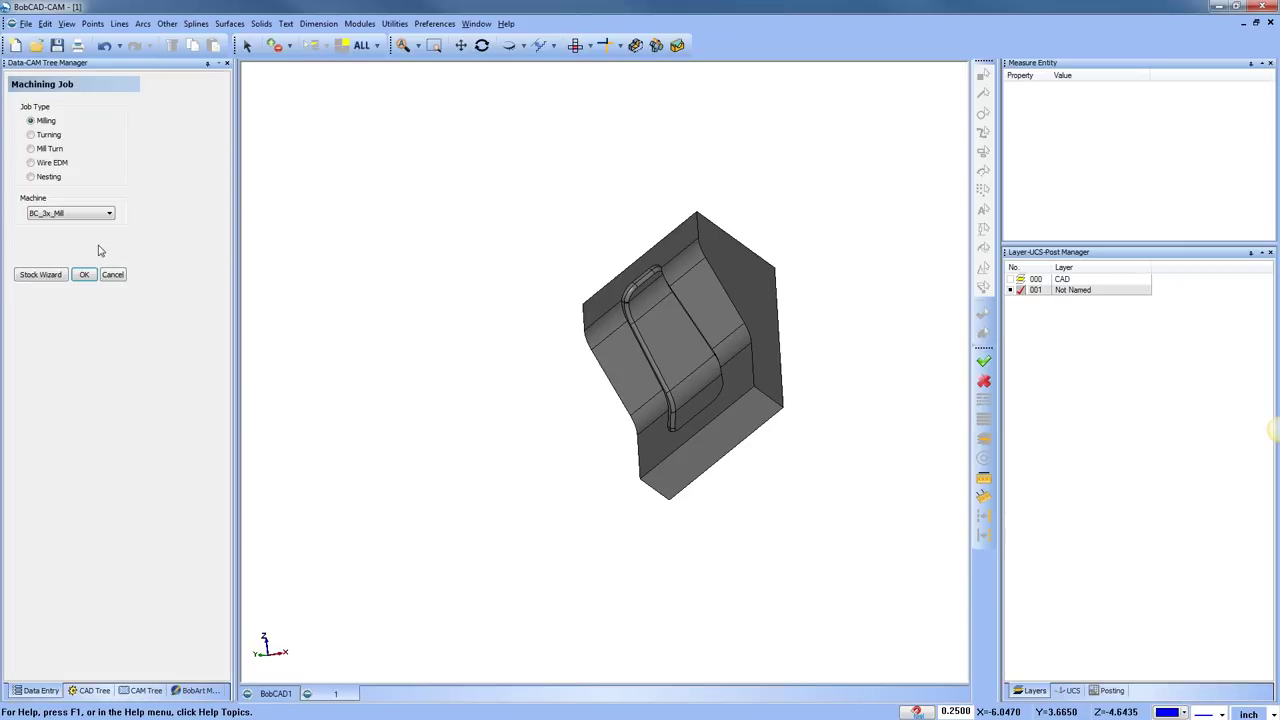
{"action": "left_click", "coordinate": [43, 277]}
{"action": "left_click", "coordinate": [91, 218]}
{"action": "left_click", "coordinate": [89, 252]}
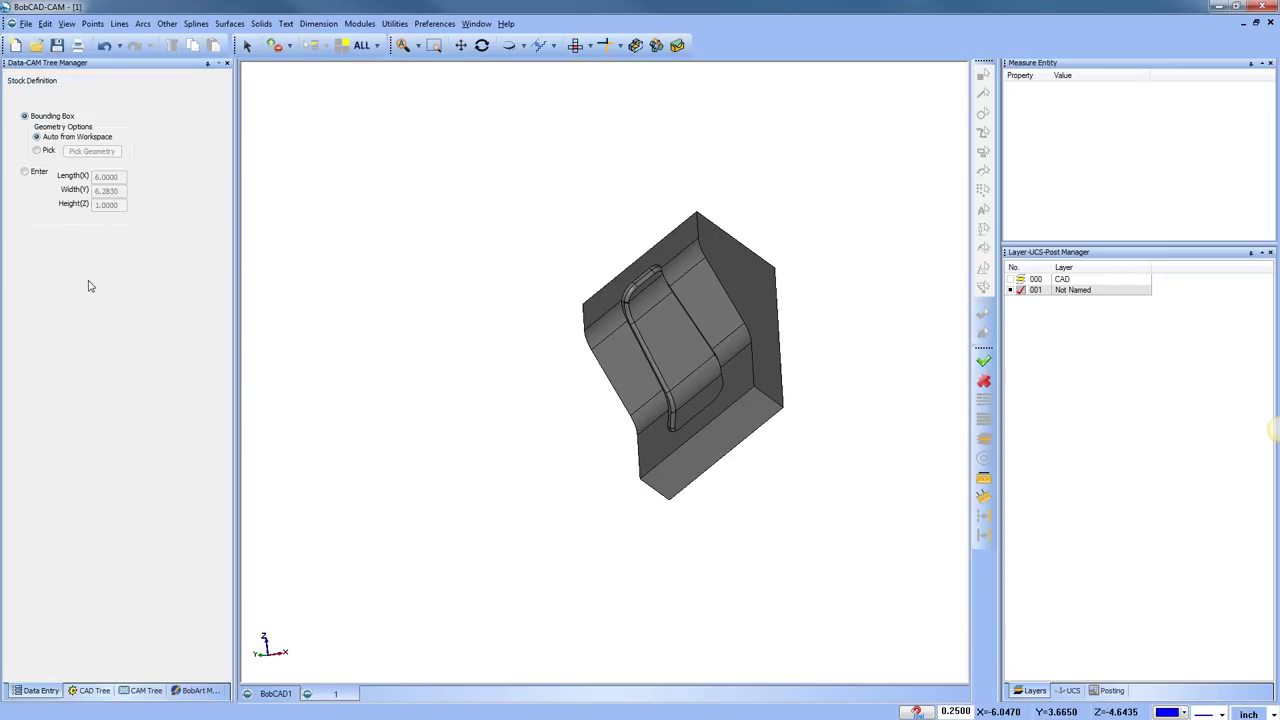
Align the stock's X direction with the part's lower front edge
{"action": "middle_click_drag", "start_coordinate": [559, 382], "coordinate": [680, 354]}
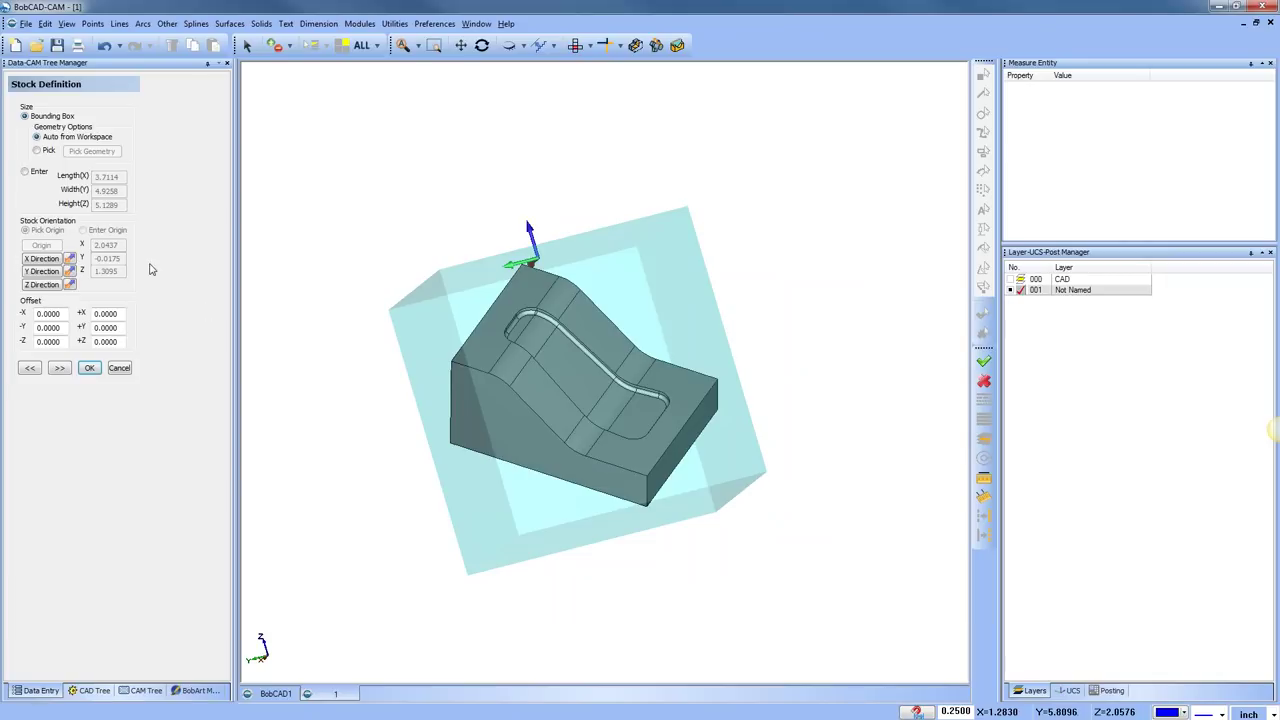
{"action": "left_click", "coordinate": [55, 264]}
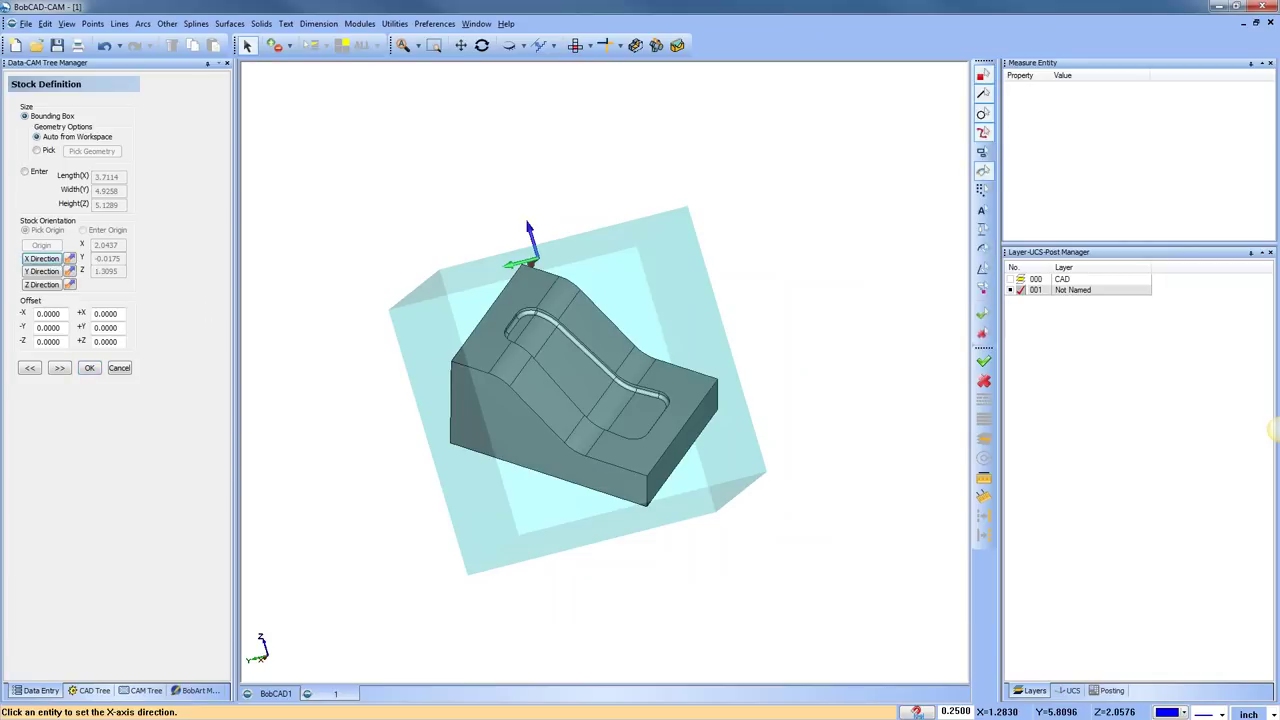
{"action": "left_click", "coordinate": [623, 469]}
{"action": "middle_click_drag", "start_coordinate": [533, 489], "coordinate": [548, 462]}
In Machine Setup, place the machining origin at the stock's top-left corner
{"action": "scroll", "coordinate": [548, 462], "scroll_direction": "up", "scroll_amount": 2}
{"action": "left_click", "coordinate": [60, 368]}
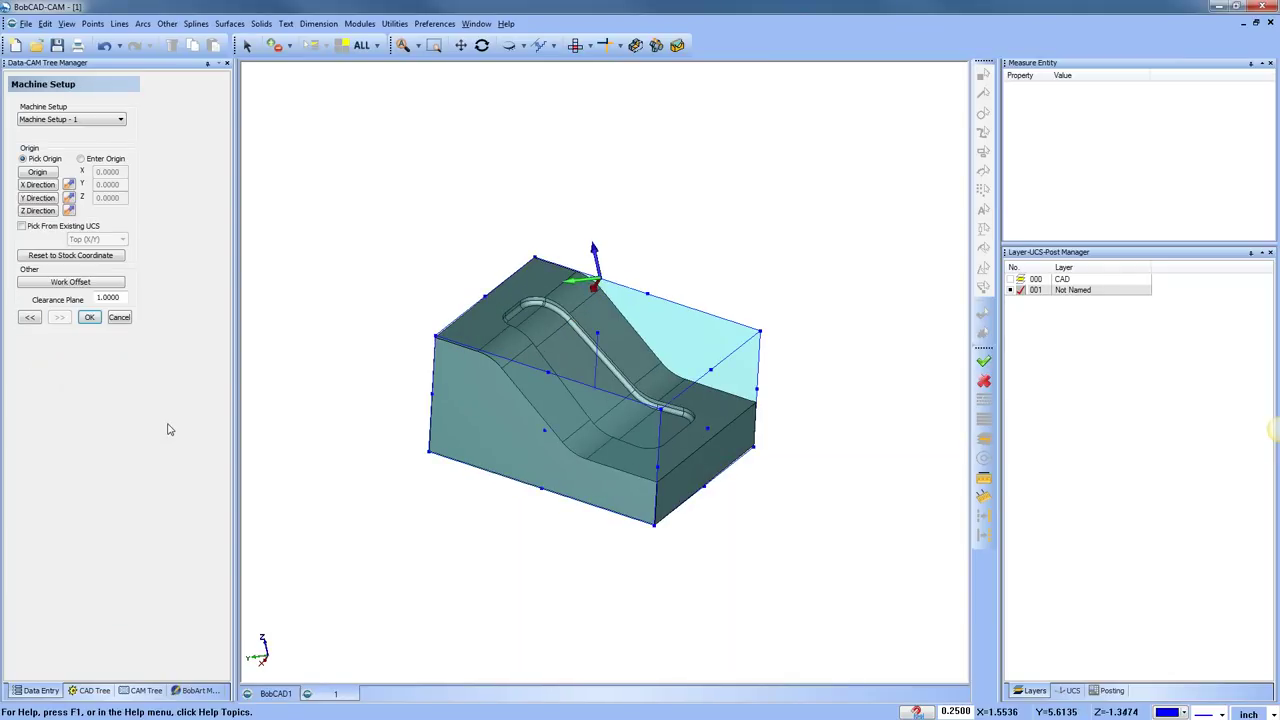
{"action": "left_click", "coordinate": [38, 173]}
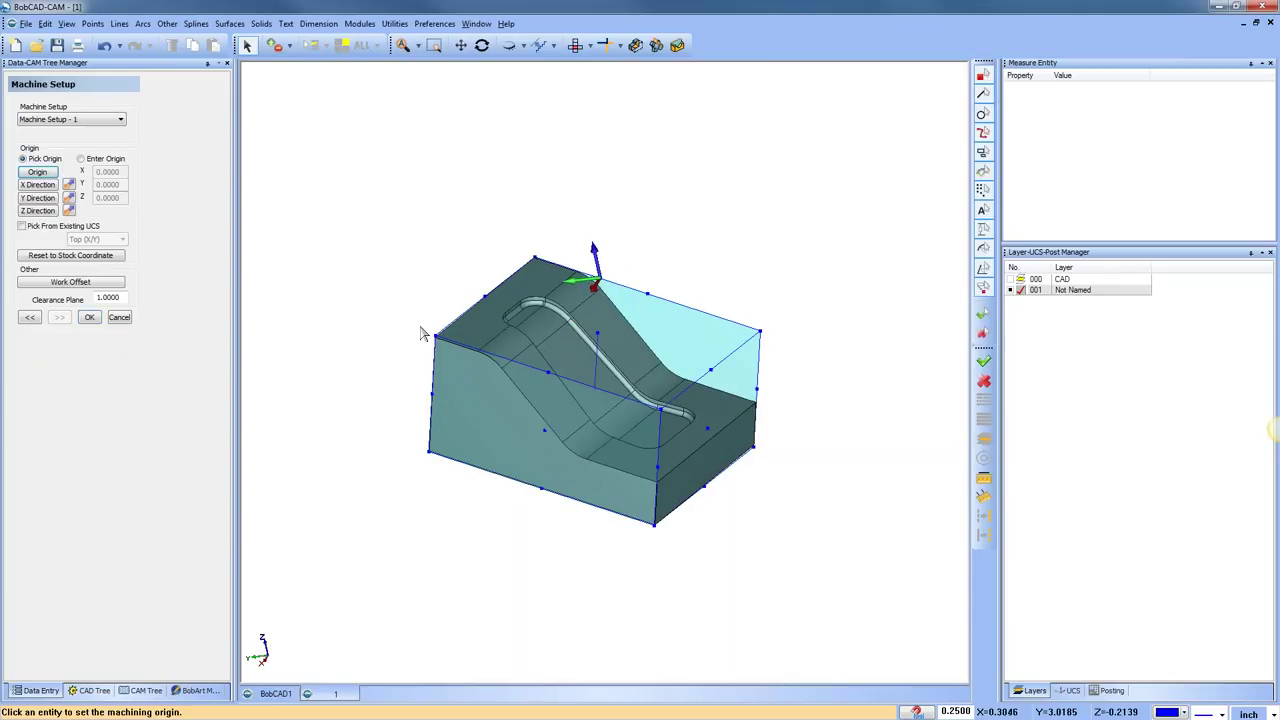
{"action": "left_click", "coordinate": [451, 345]}
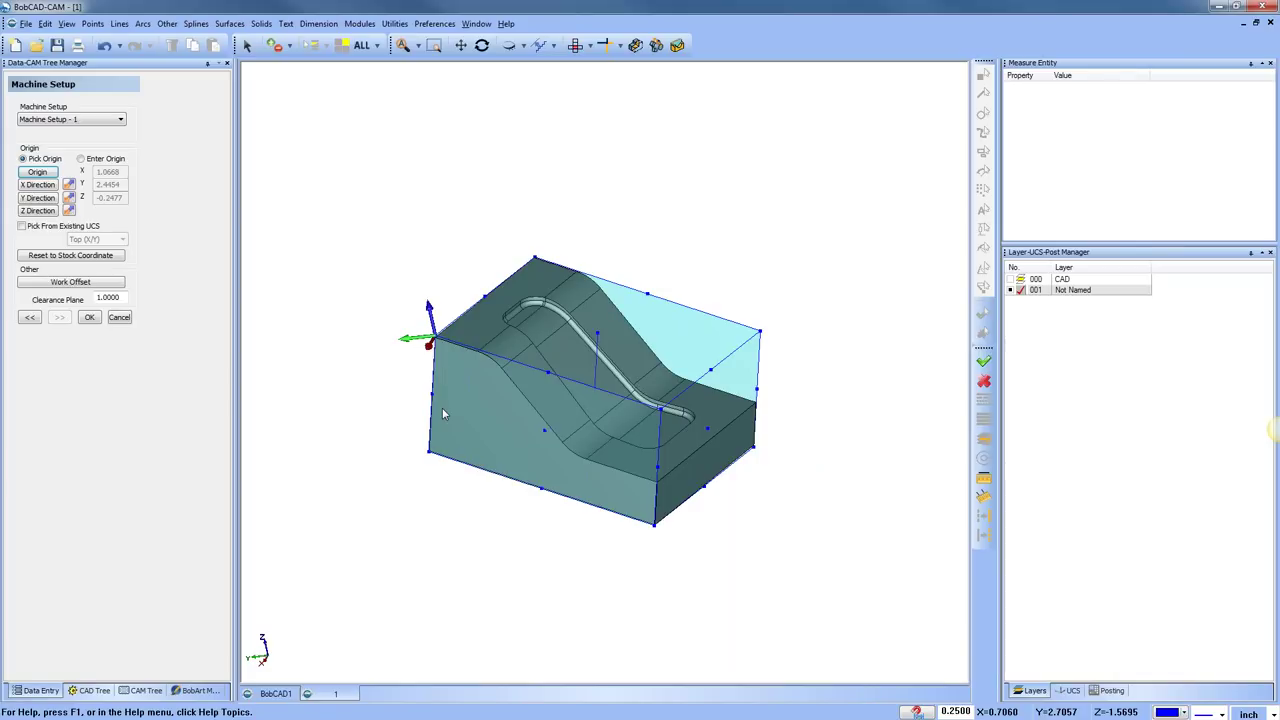
Point the machining X axis along the top edge and set the Y direction
{"action": "left_click", "coordinate": [40, 185]}
{"action": "left_click", "coordinate": [610, 396]}
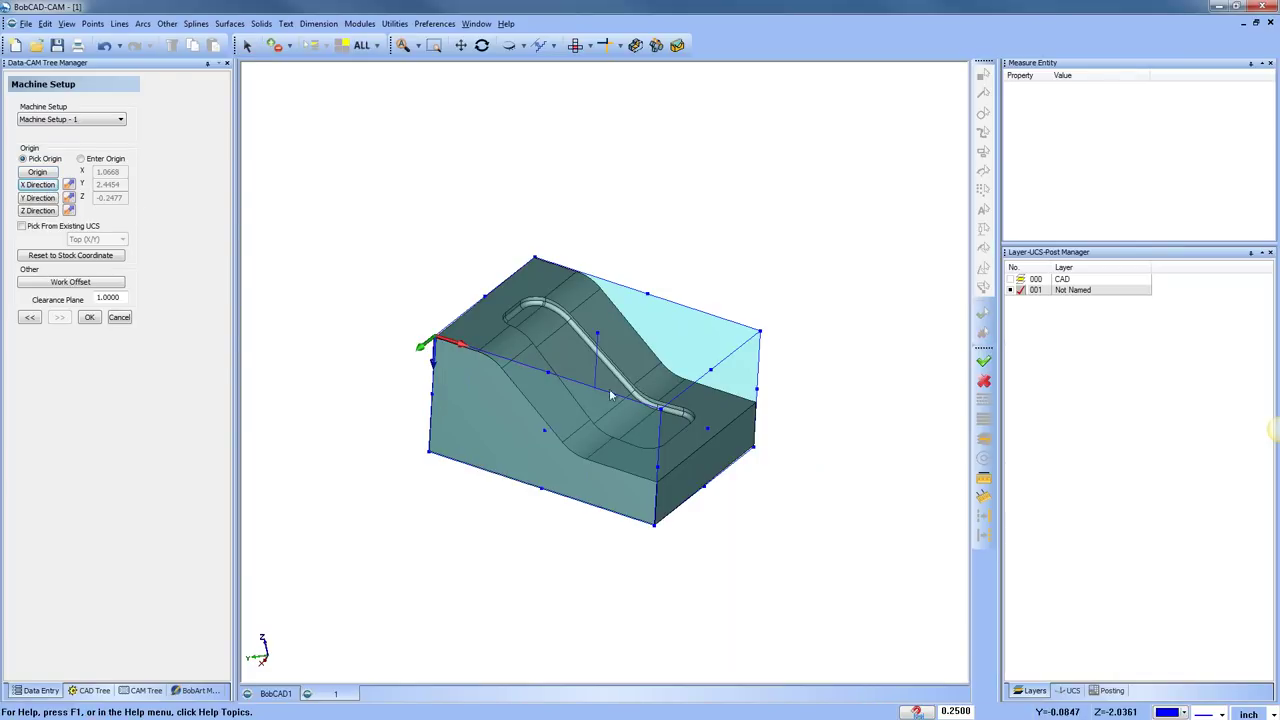
{"action": "left_click", "coordinate": [38, 198]}
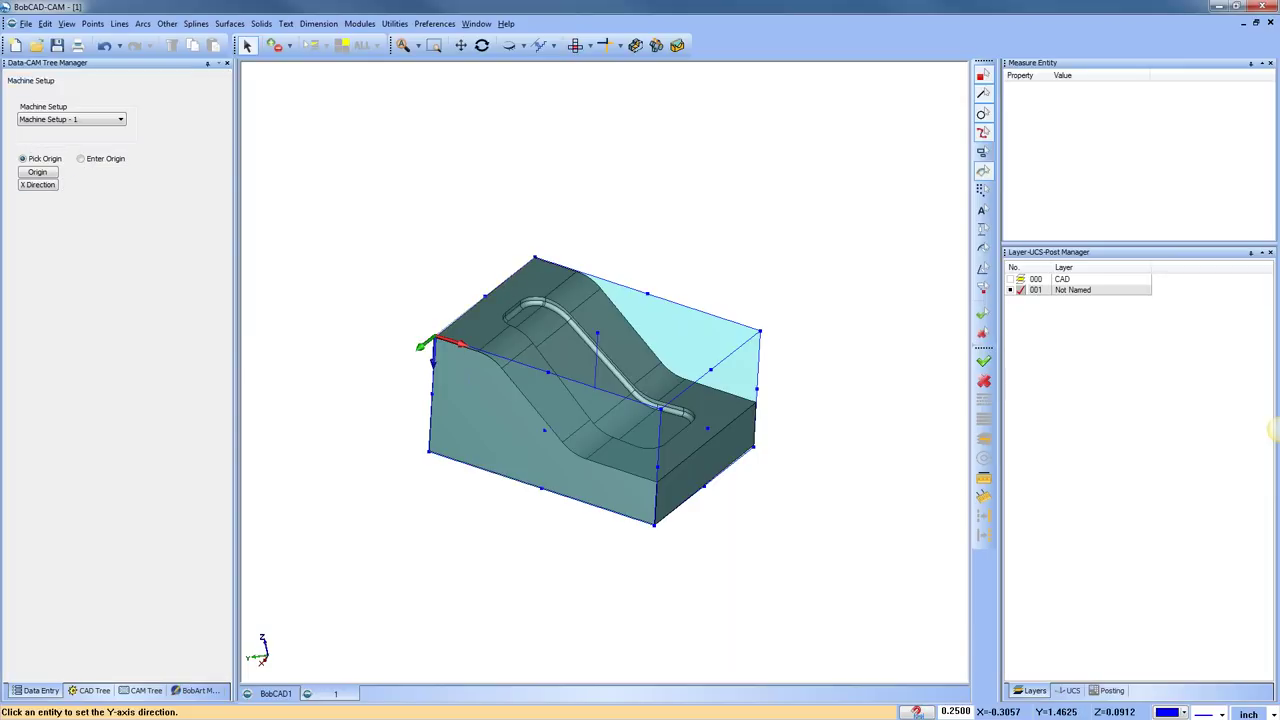
{"action": "left_click", "coordinate": [513, 283]}
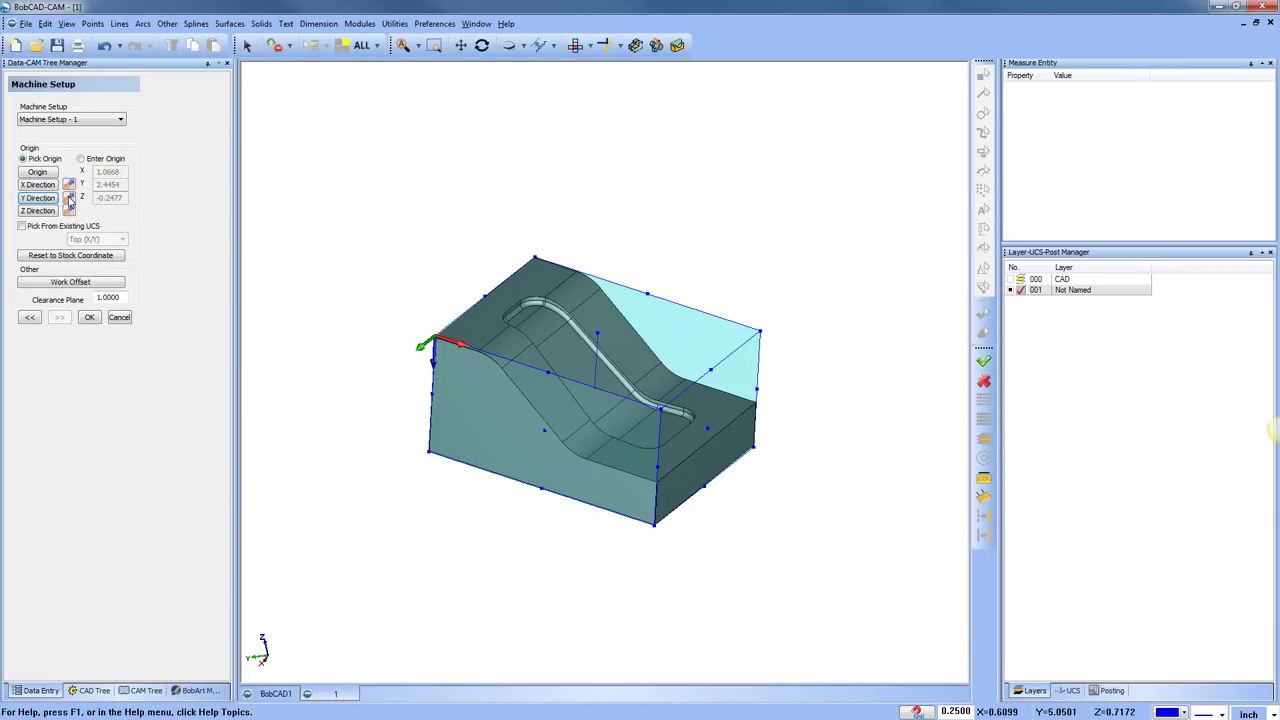
{"action": "middle_click_drag", "start_coordinate": [470, 470], "coordinate": [592, 456]}
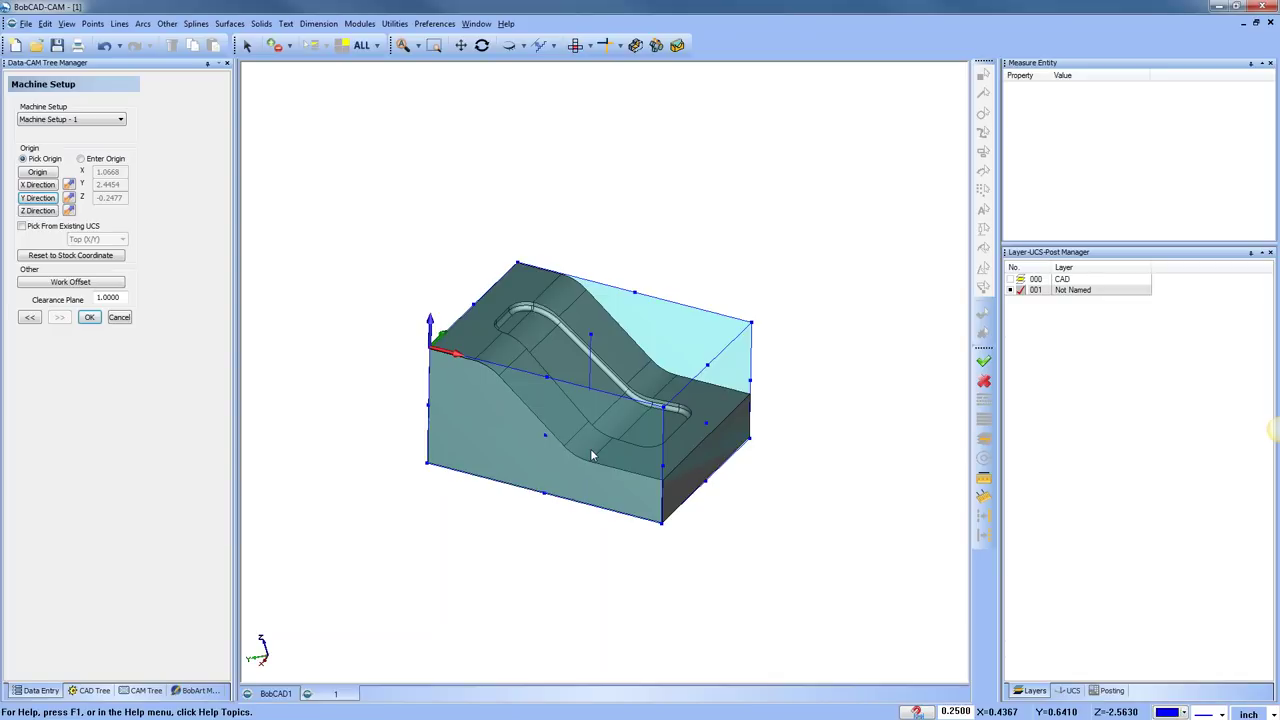
Cancel the machine setup and bring up the BobCAD1 drawing with its wireframe outline
{"action": "left_click", "coordinate": [119, 317]}
{"action": "left_click", "coordinate": [272, 695]}
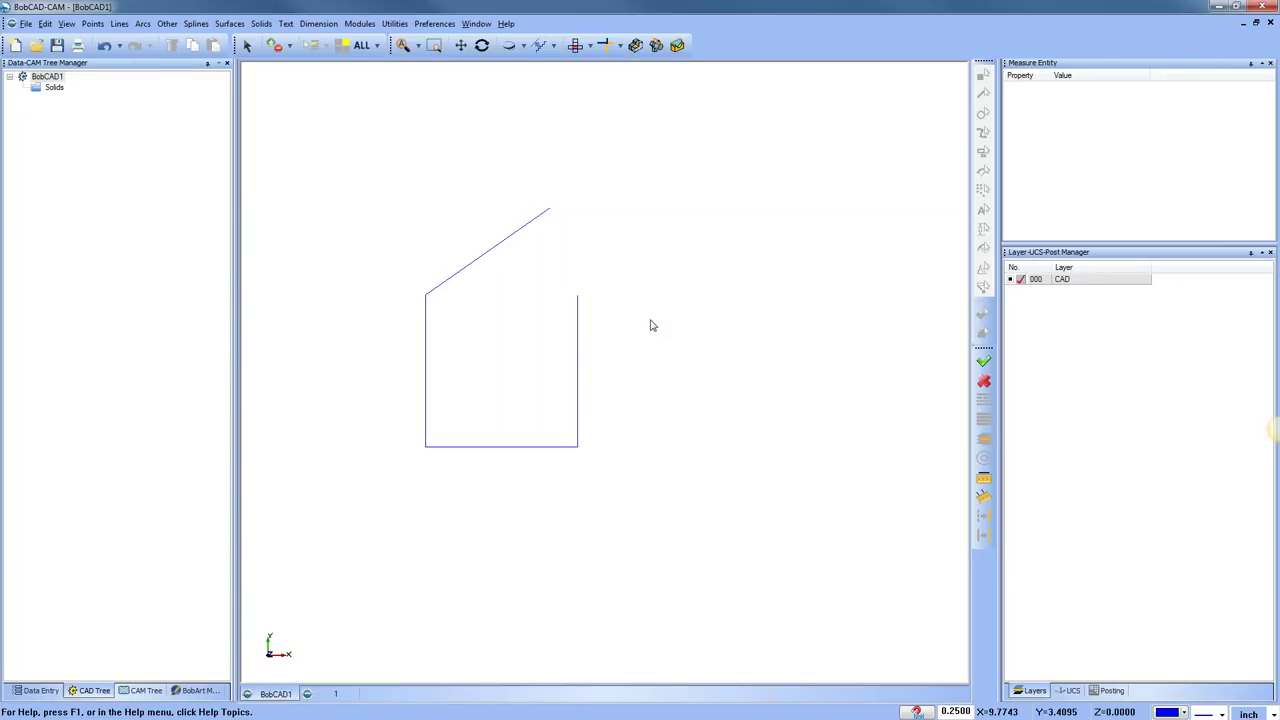
{"action": "left_click", "coordinate": [403, 45]}
{"action": "left_click", "coordinate": [403, 26]}
{"action": "left_click", "coordinate": [425, 52]}
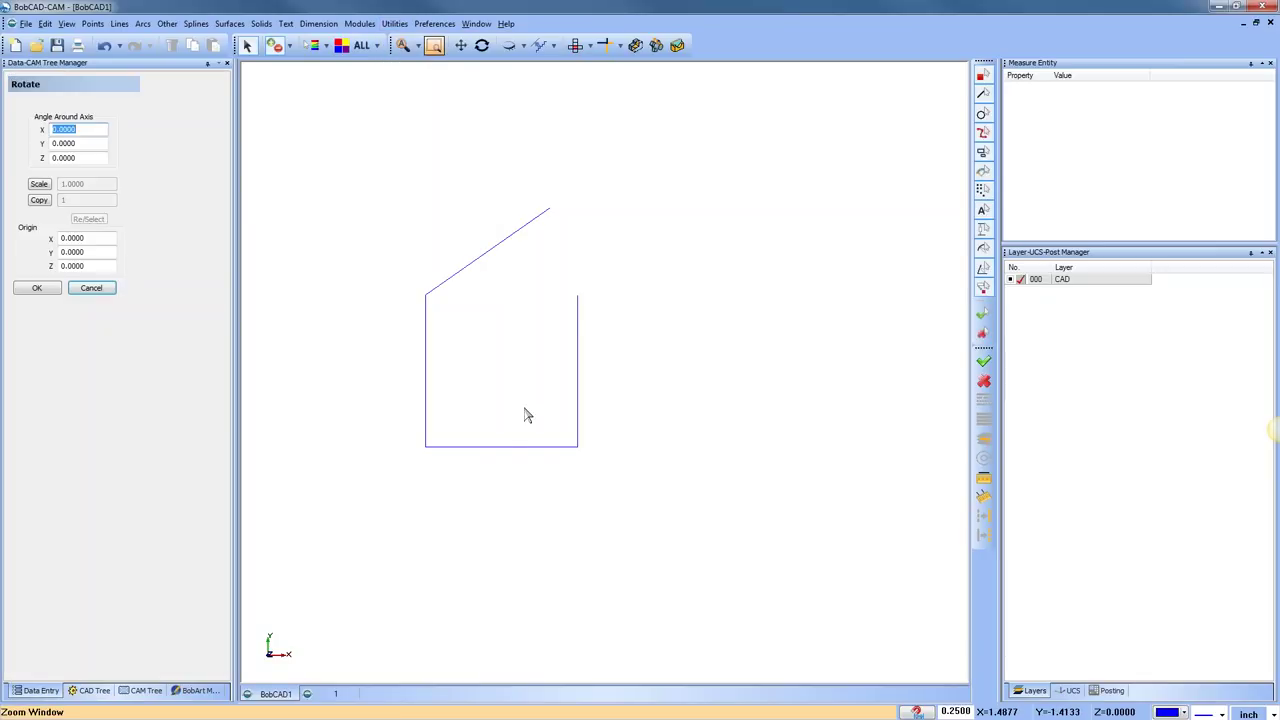
{"action": "right_click", "coordinate": [600, 489]}
{"action": "left_click_drag", "start_coordinate": [501, 371], "coordinate": [459, 472]}
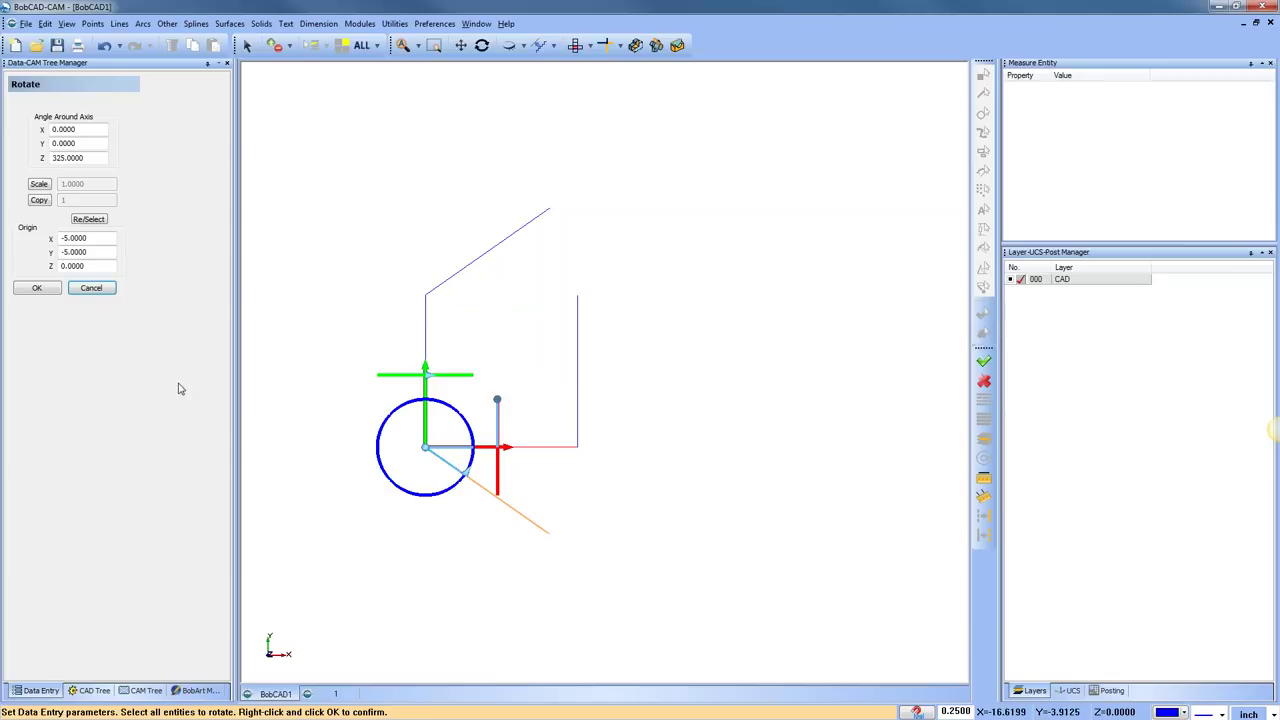
{"action": "left_click", "coordinate": [37, 288]}
{"action": "left_click", "coordinate": [91, 288]}
{"action": "middle_click_drag", "start_coordinate": [514, 474], "coordinate": [590, 420]}
{"action": "middle_click_drag", "start_coordinate": [543, 490], "coordinate": [540, 488]}
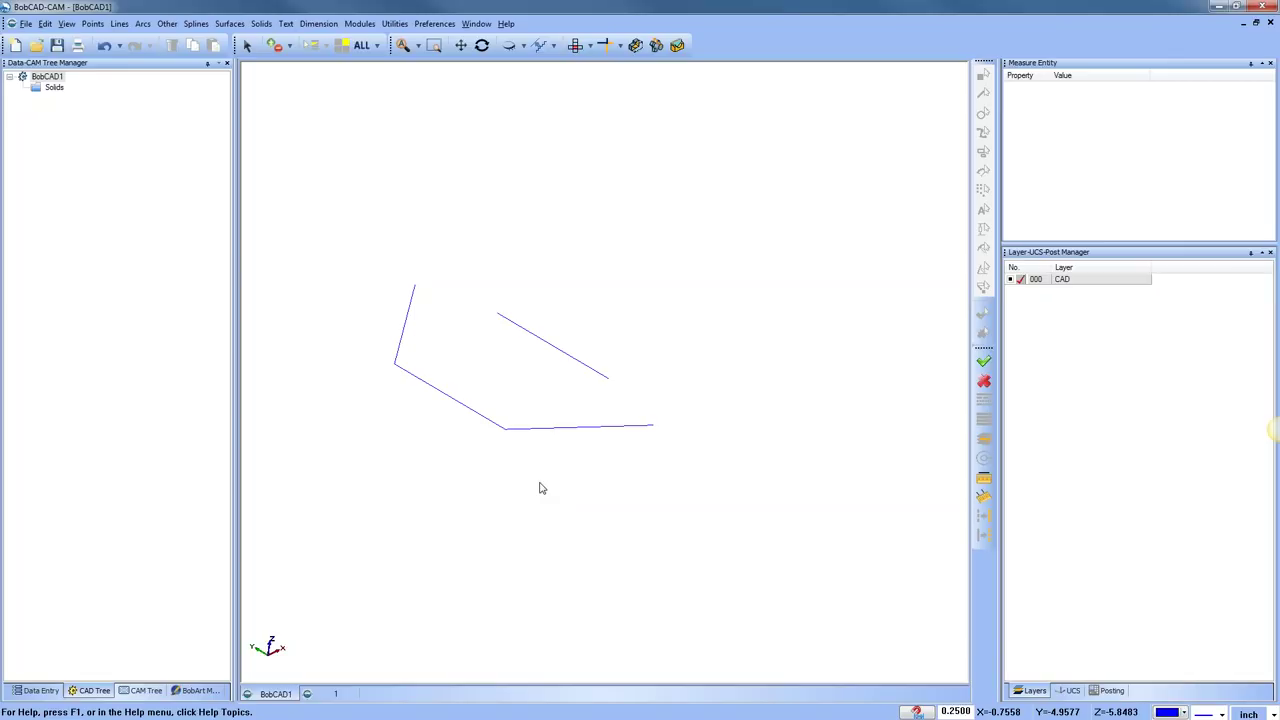
{"action": "left_click", "coordinate": [584, 48]}
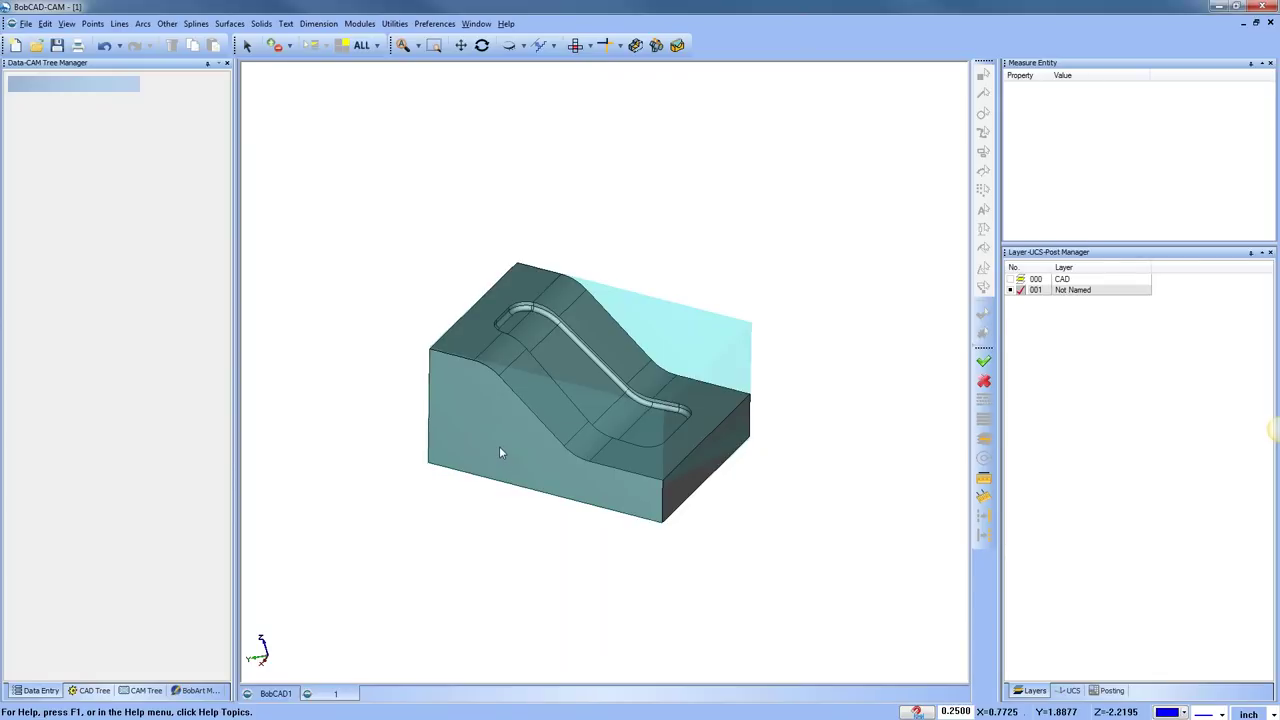
Undo the last solid change and delete the Milling Job with its stock from the CAM tree
{"action": "left_click", "coordinate": [105, 46]}
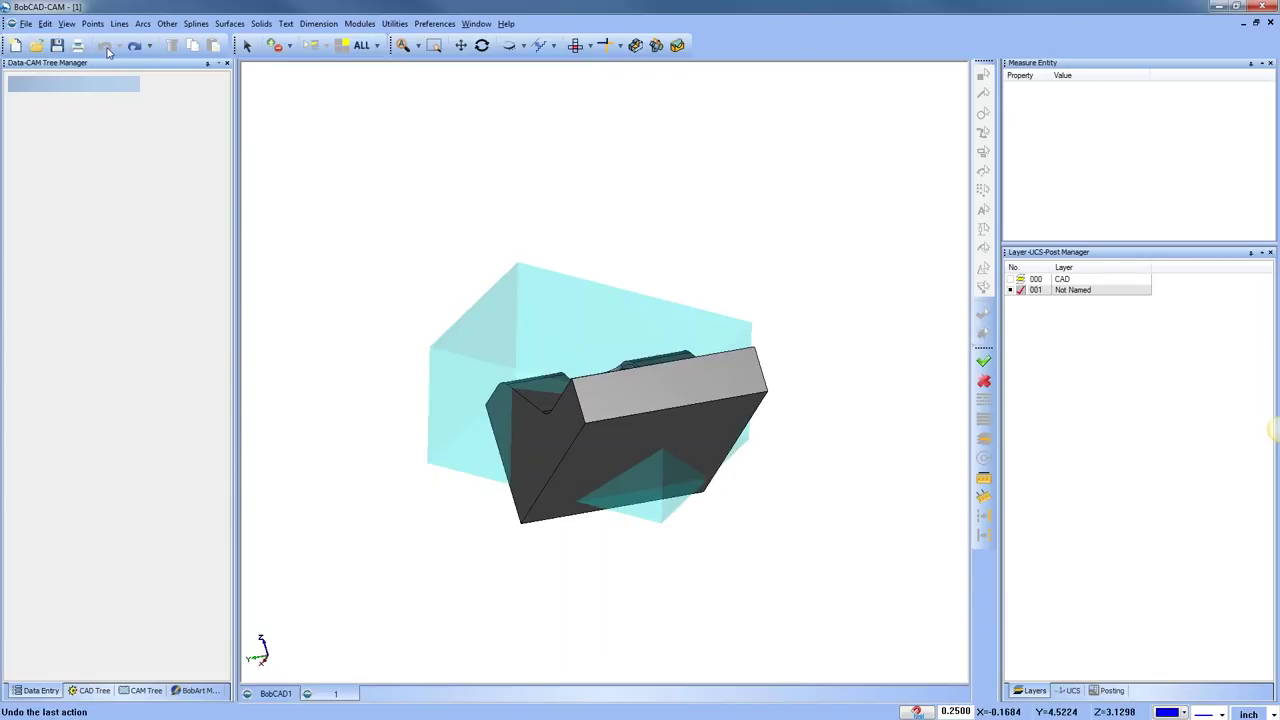
{"action": "left_click", "coordinate": [140, 690]}
{"action": "left_click", "coordinate": [53, 131]}
{"action": "left_click", "coordinate": [48, 88]}
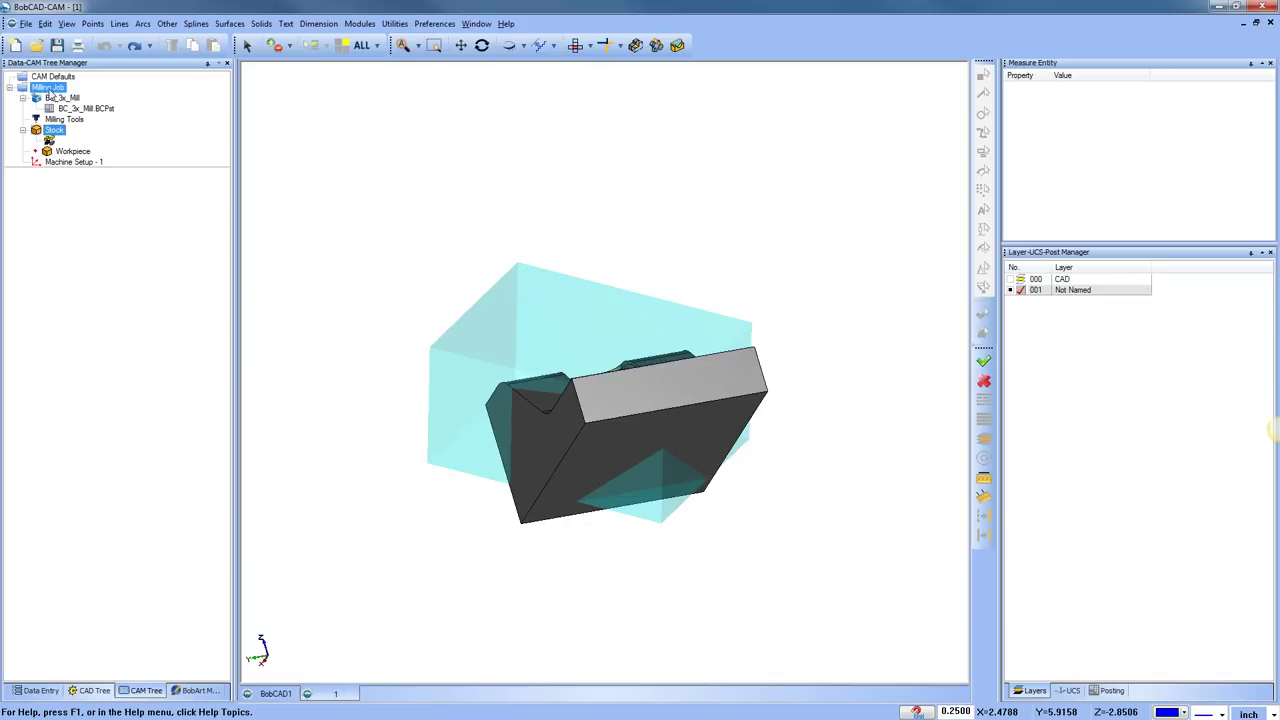
{"action": "right_click", "coordinate": [50, 92]}
{"action": "left_click", "coordinate": [108, 348]}
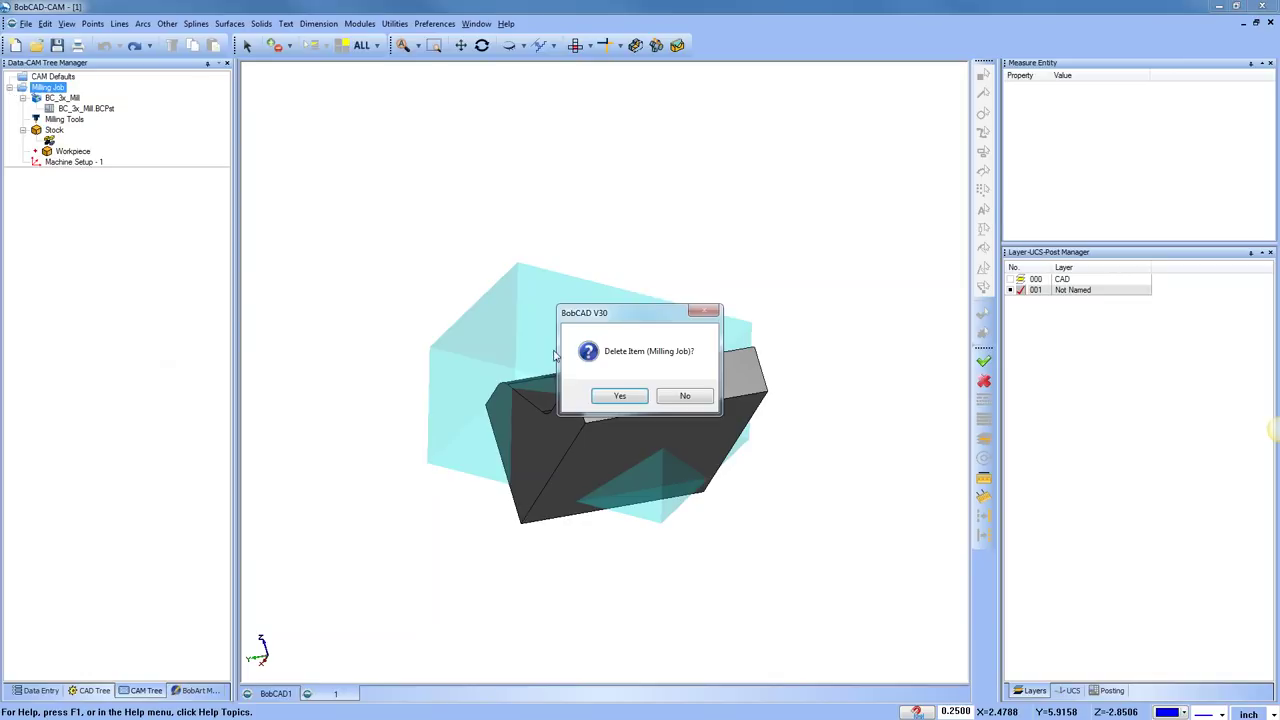
{"action": "left_click", "coordinate": [612, 398]}
{"action": "left_click", "coordinate": [576, 45]}
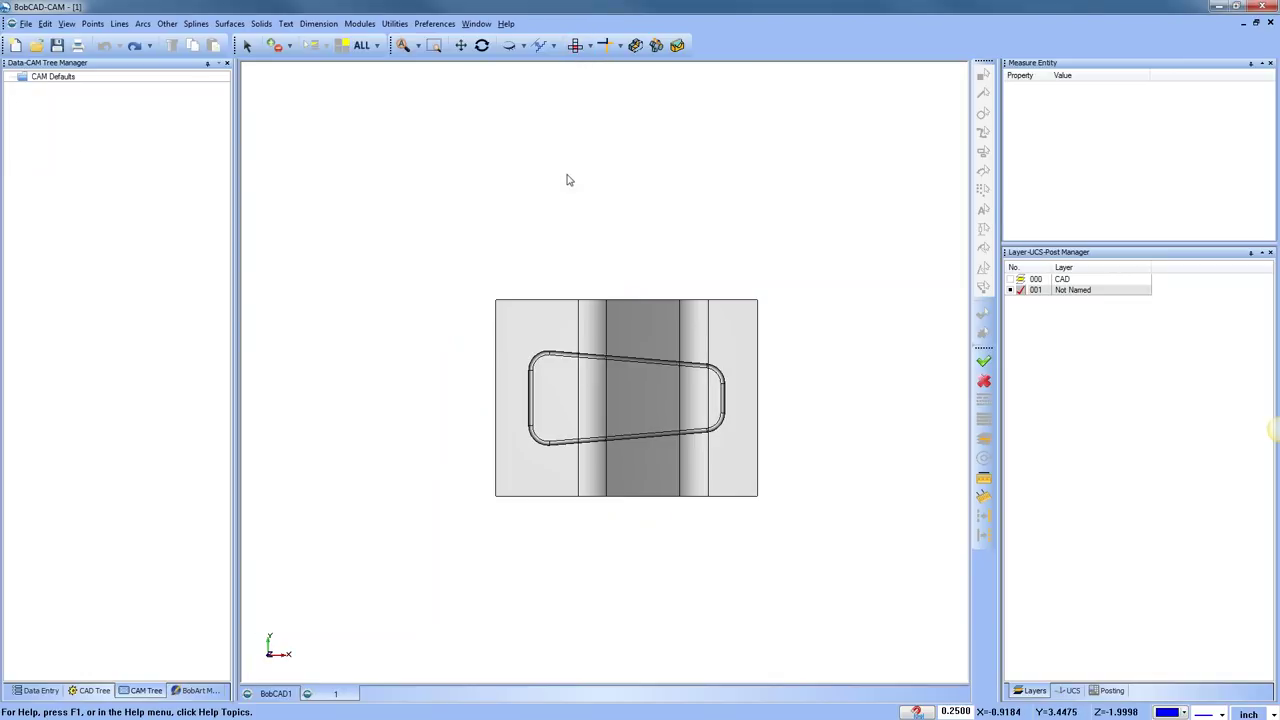
Start Utilities > Rotate and select the solid part as the geometry to rotate
{"action": "left_click", "coordinate": [394, 23]}
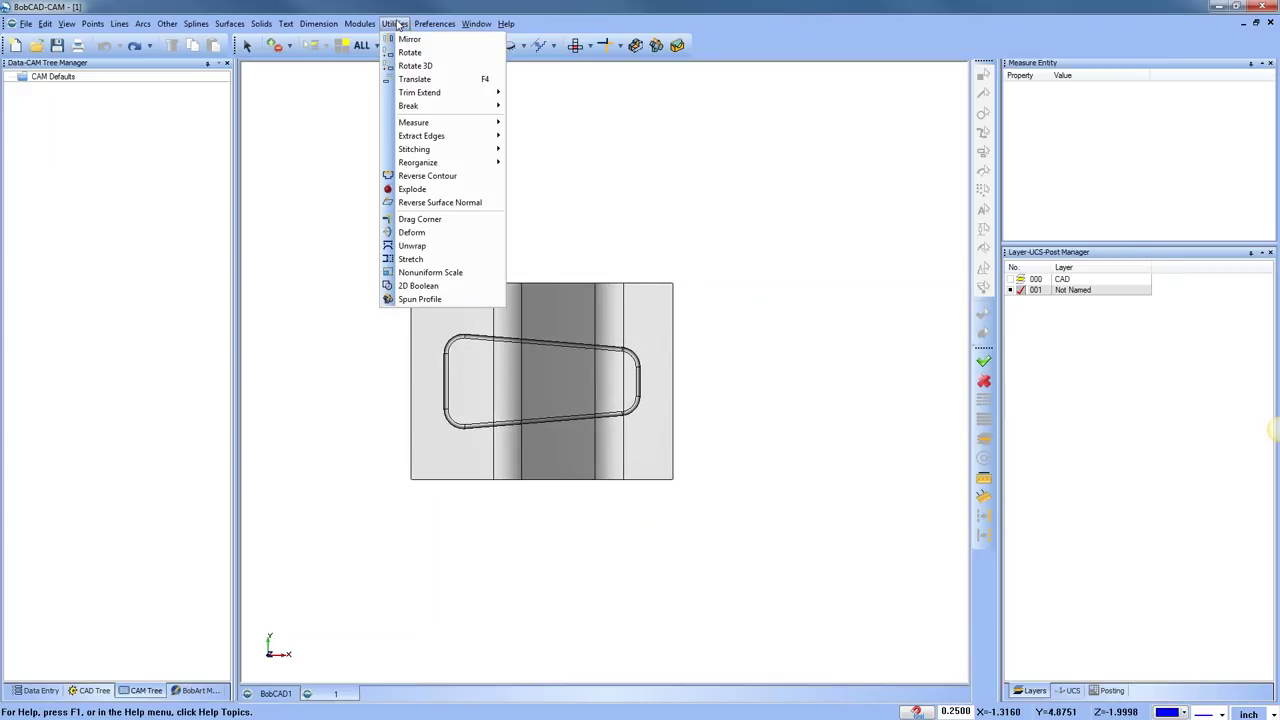
{"action": "left_click", "coordinate": [438, 54]}
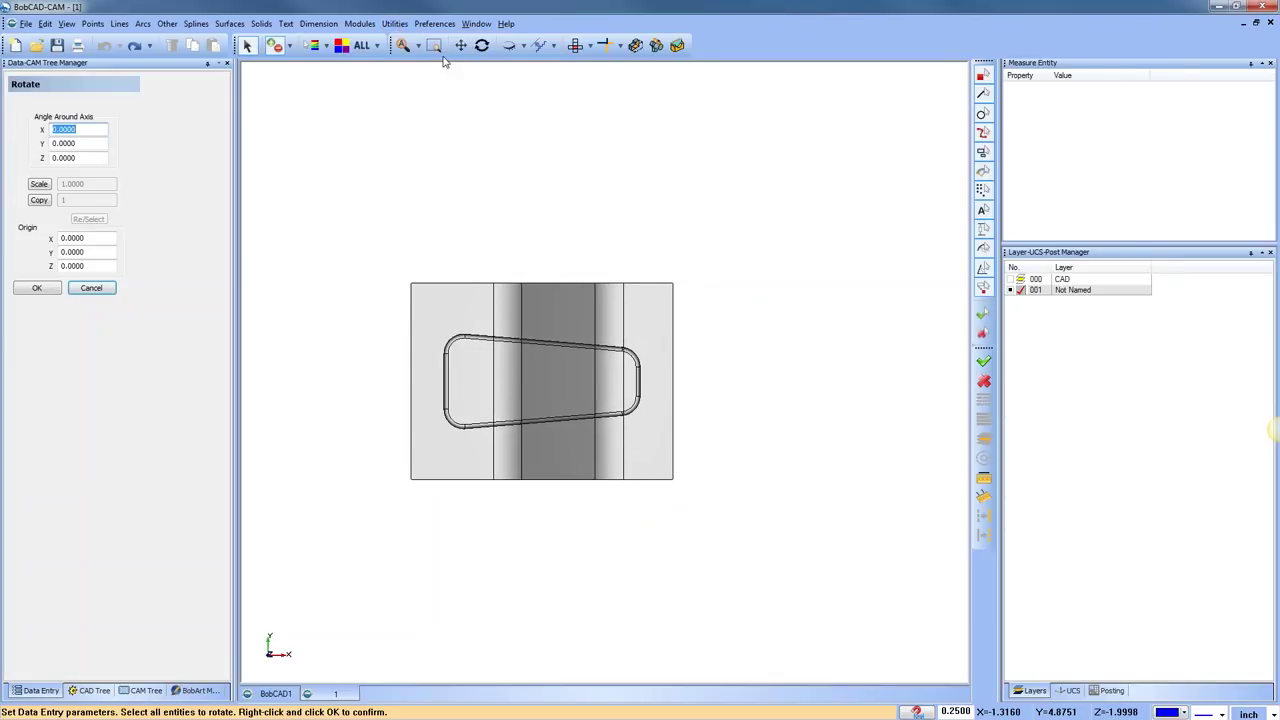
{"action": "left_click", "coordinate": [578, 295]}
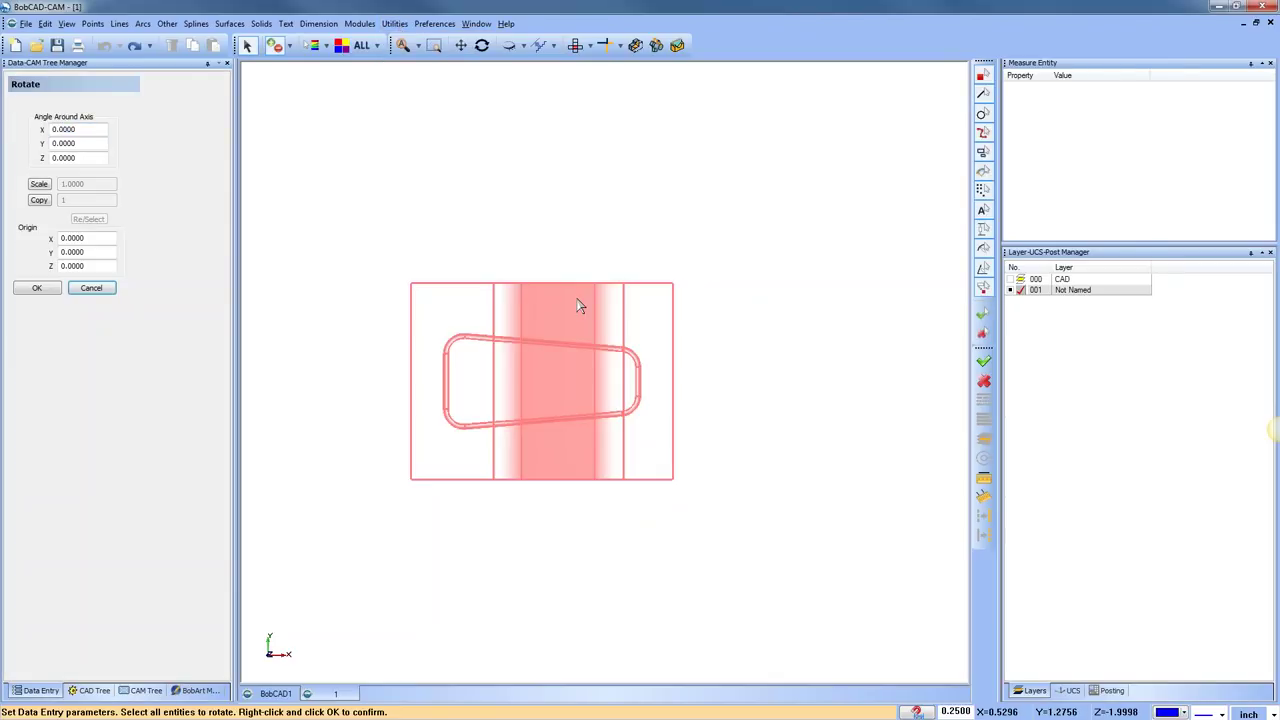
{"action": "right_click", "coordinate": [688, 147]}
{"action": "middle_click_drag", "start_coordinate": [580, 563], "coordinate": [514, 506]}
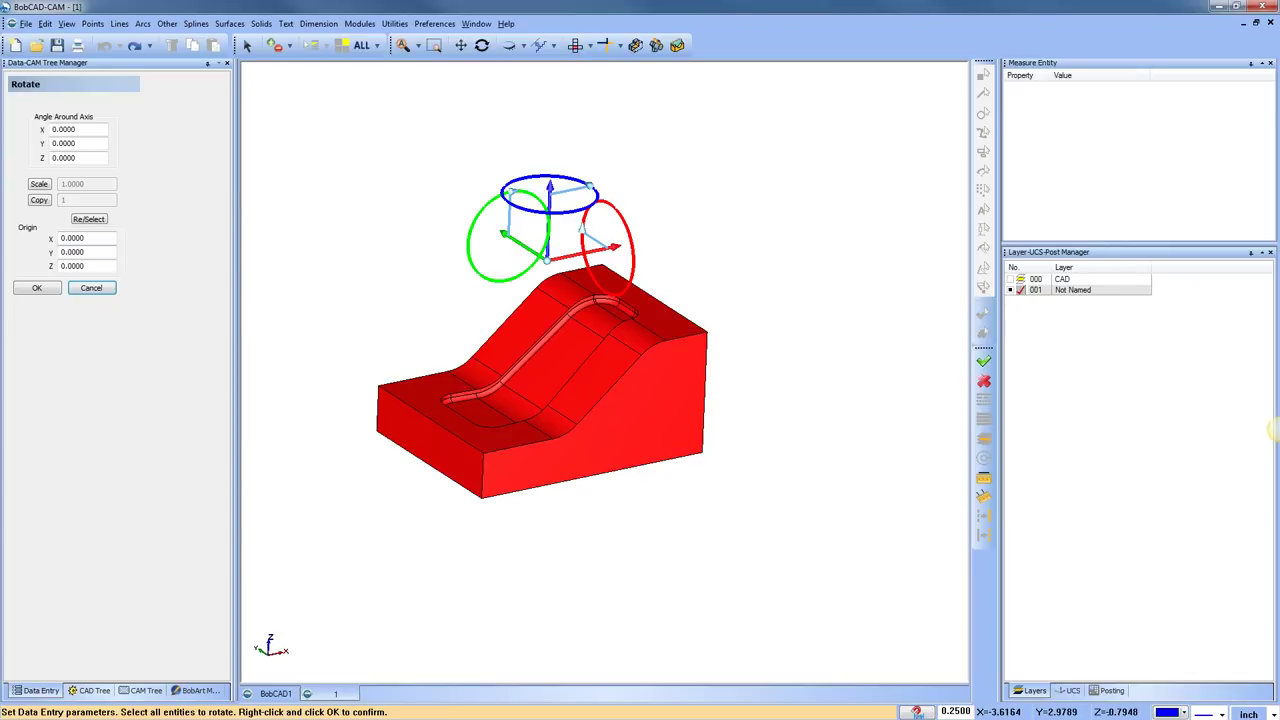
Set the rotation centre, snapping it to a part point at -2, -1.5, -2.25
{"action": "left_click", "coordinate": [100, 251]}
{"action": "key", "text": "Tab"}
{"action": "double_click", "coordinate": [100, 266]}
{"action": "type", "text": "-1"}
{"action": "key", "text": "Return"}
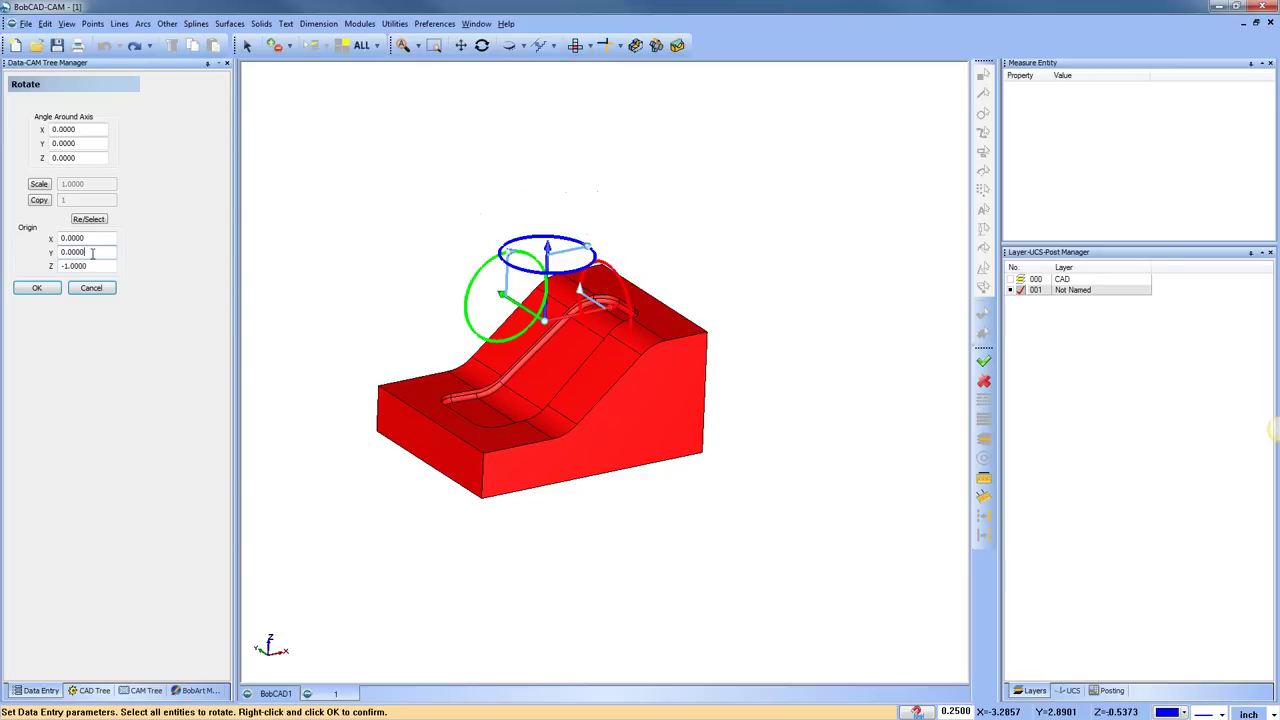
{"action": "key", "text": "shift+Tab"}
{"action": "key", "text": "shift+Tab"}
{"action": "type", "text": "-1"}
{"action": "left_click", "coordinate": [102, 252]}
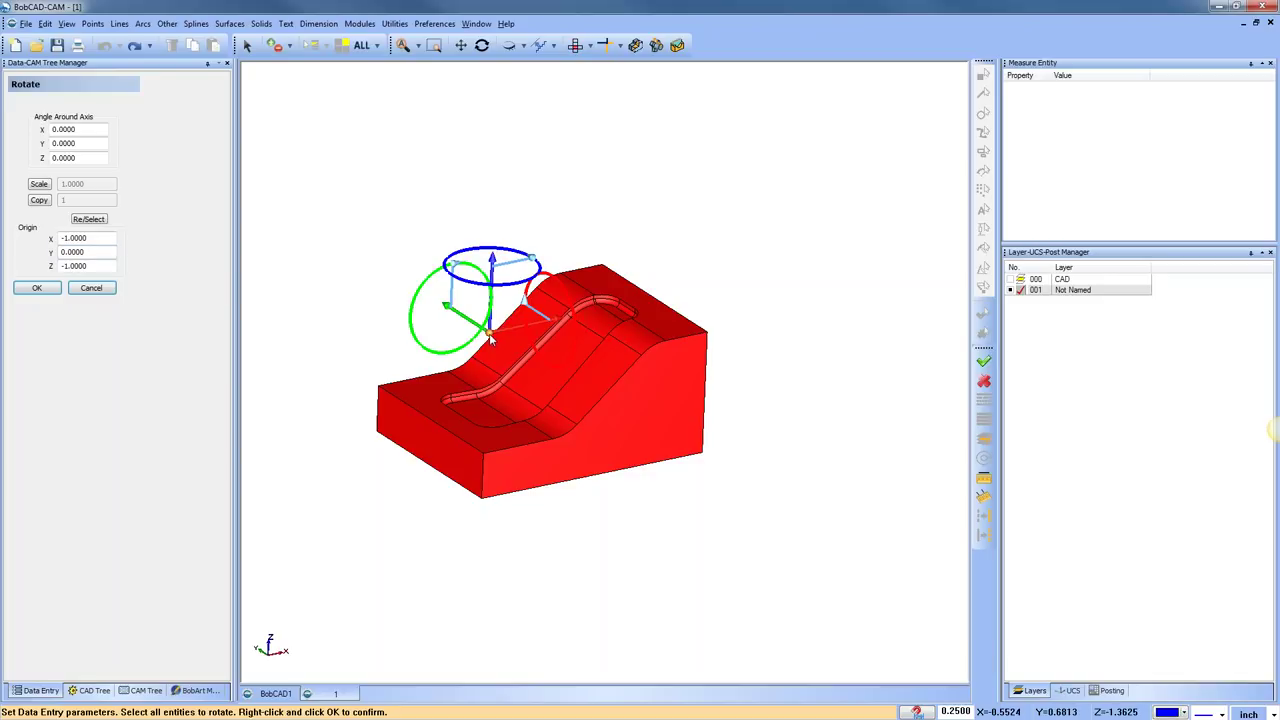
{"action": "left_click_drag", "start_coordinate": [490, 333], "coordinate": [562, 523]}
Preview a 90° rotation about X, then reset the X angle to 0
{"action": "double_click", "coordinate": [64, 129]}
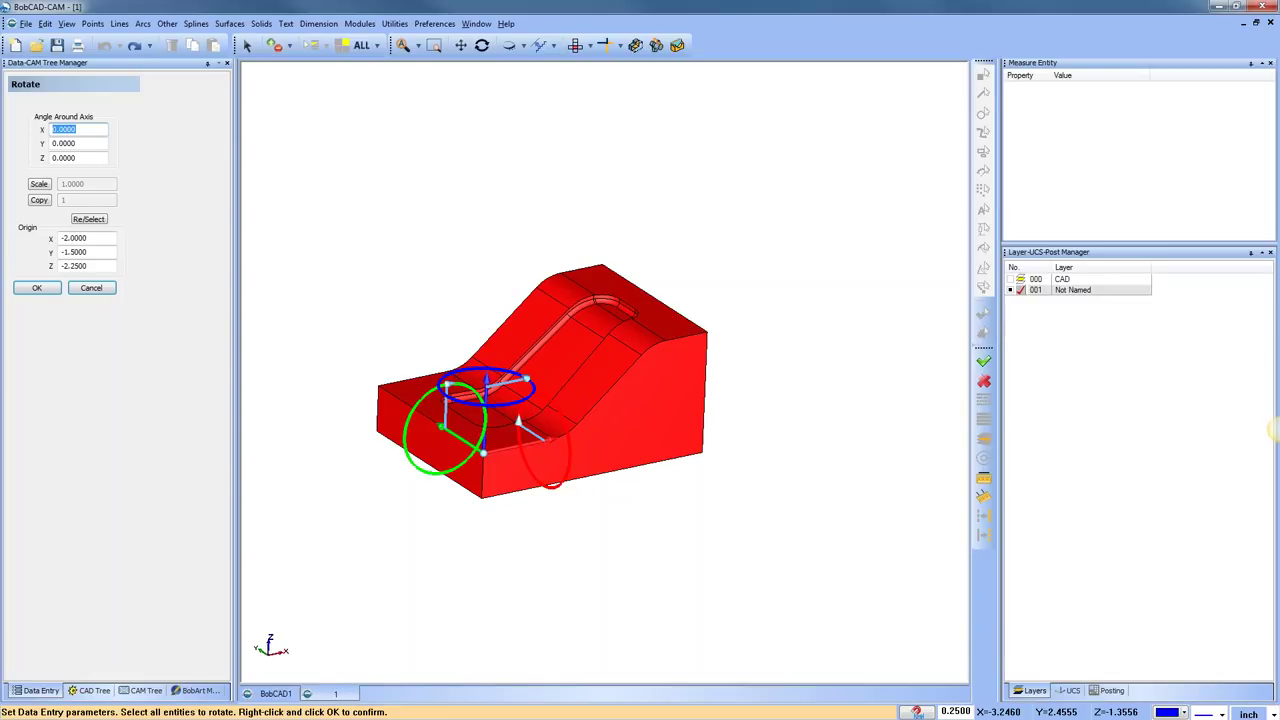
{"action": "type", "text": "90"}
{"action": "key", "text": "Tab"}
{"action": "left_click", "coordinate": [65, 129]}
{"action": "type", "text": "0"}
{"action": "key", "text": "Tab"}
Preview 90° rotations about Y and then about Z
{"action": "type", "text": "90"}
{"action": "key", "text": "Tab"}
{"action": "left_click", "coordinate": [64, 143]}
{"action": "type", "text": "0"}
{"action": "key", "text": "Tab"}
{"action": "type", "text": "90"}
{"action": "key", "text": "Tab"}
{"action": "left_click", "coordinate": [64, 143]}
Enter a Y angle of 90, then reset both the Y and Z angles to 0
{"action": "type", "text": "90"}
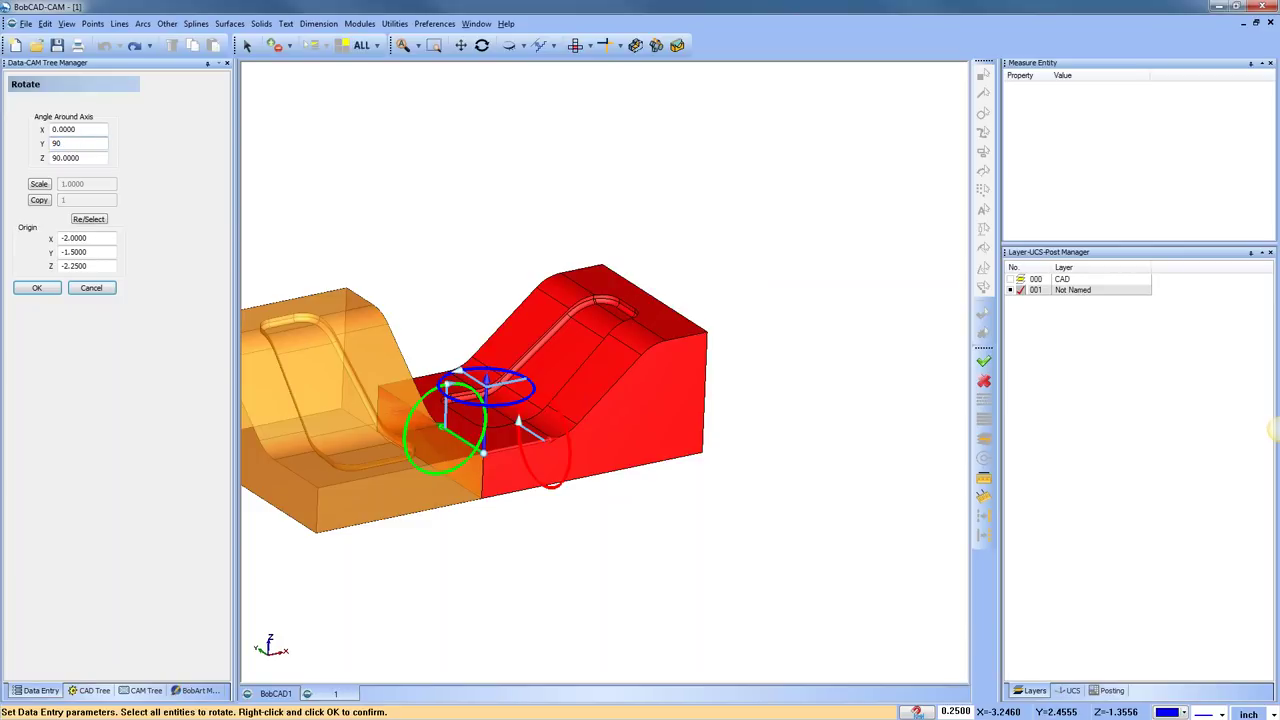
{"action": "key", "text": "Tab"}
{"action": "scroll", "coordinate": [479, 208], "scroll_direction": "down", "scroll_amount": 2}
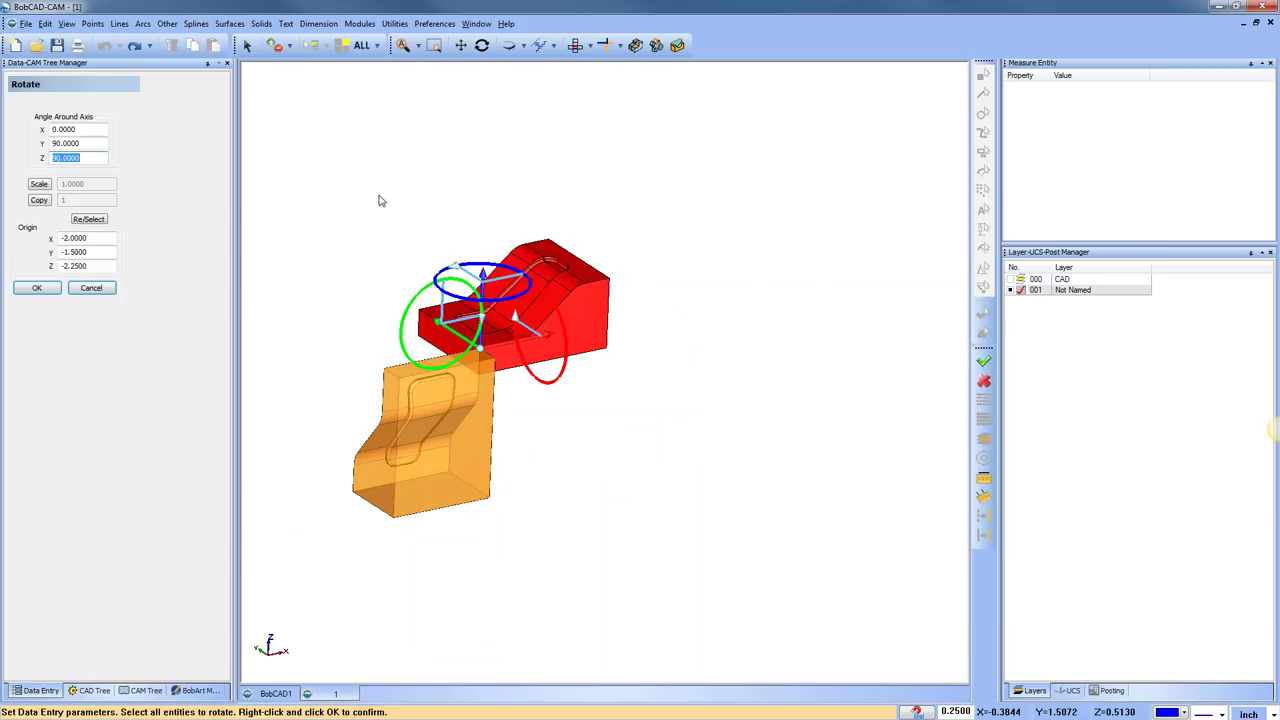
{"action": "key", "text": "shift+Tab"}
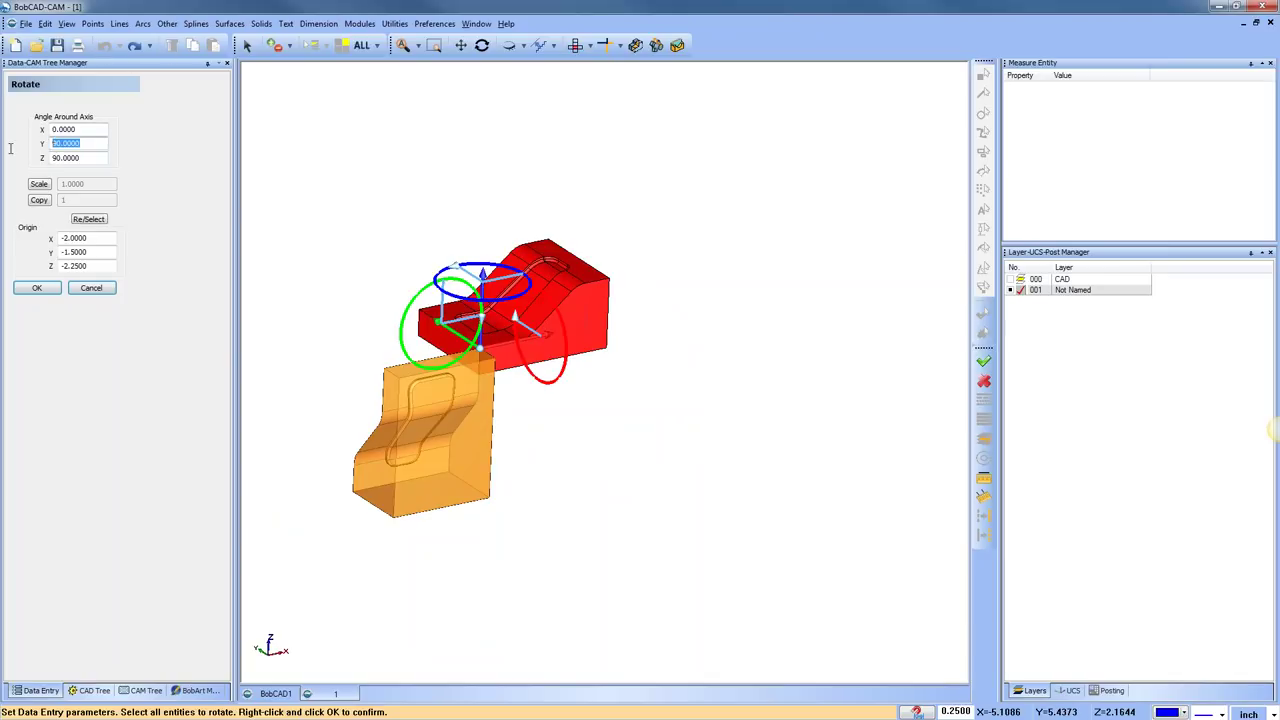
{"action": "type", "text": "0"}
{"action": "key", "text": "Tab"}
{"action": "type", "text": "0"}
{"action": "key", "text": "Tab"}
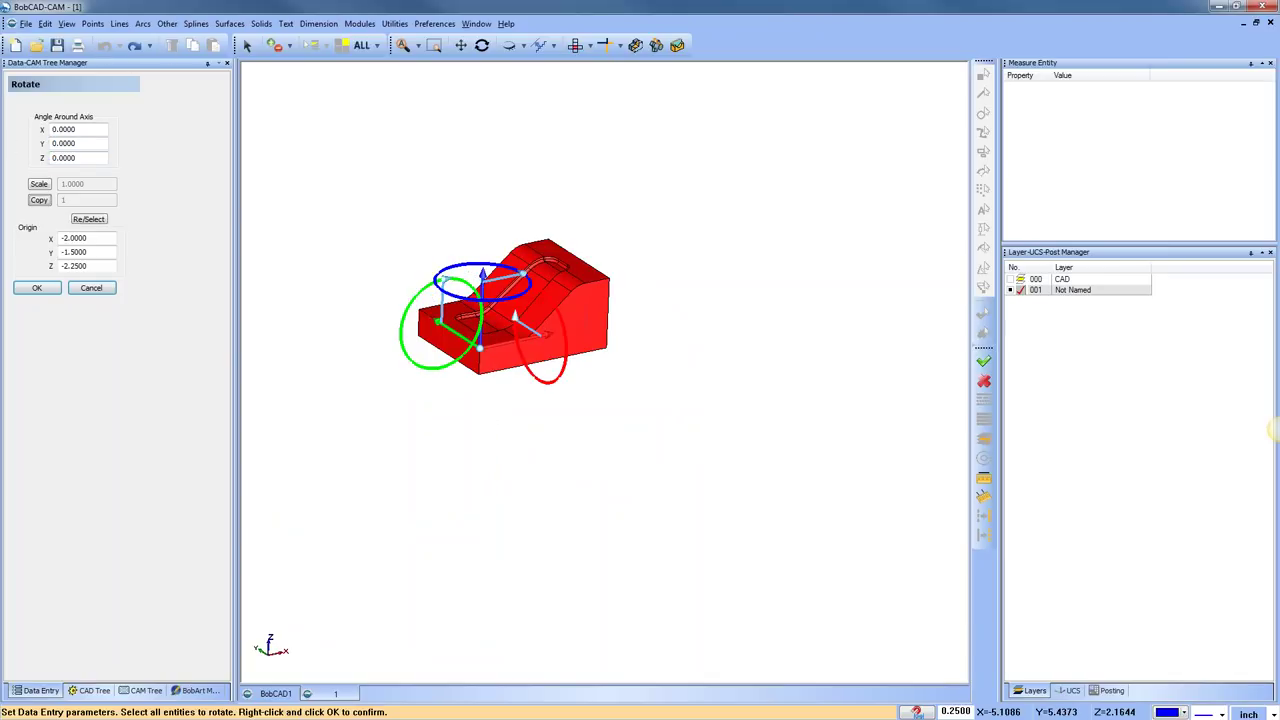
Enable scaling with Z angle 90 and scale 0.5, moving the pivot to -4.5, -0.25, 0
{"action": "left_click", "coordinate": [42, 180]}
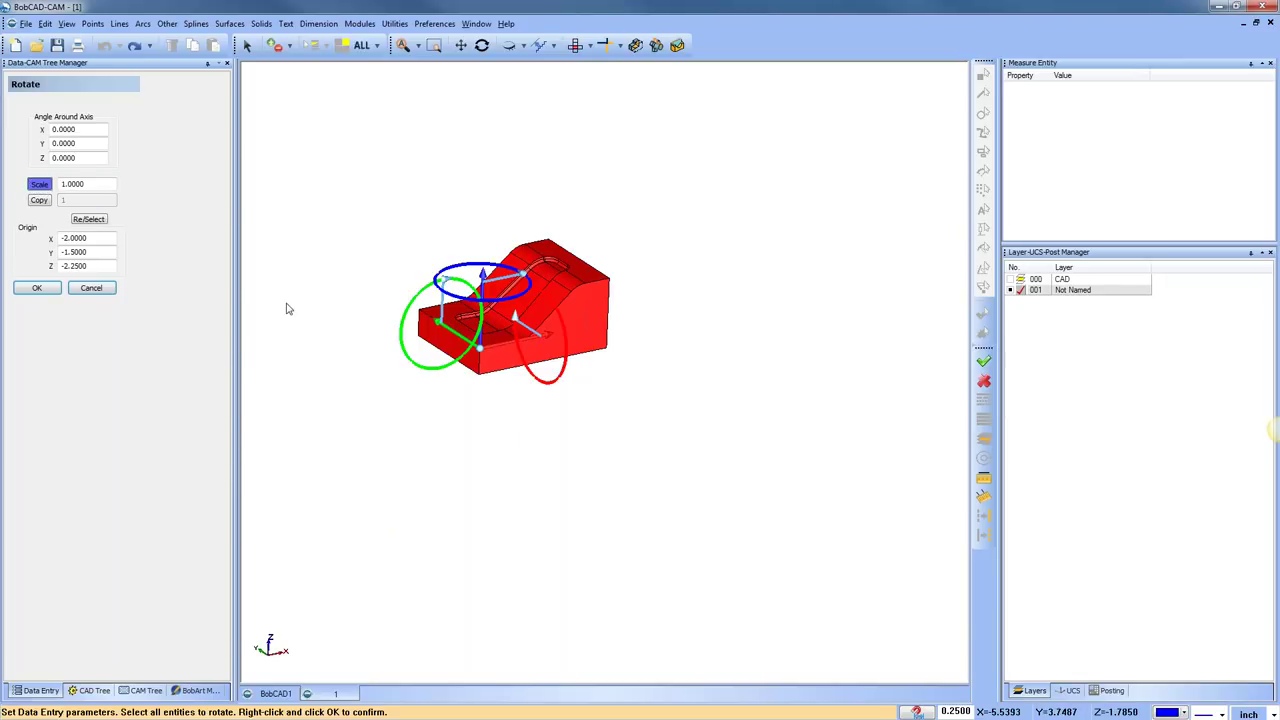
{"action": "double_click", "coordinate": [100, 130]}
{"action": "left_click_drag", "start_coordinate": [100, 158], "coordinate": [16, 157]}
{"action": "type", "text": "90"}
{"action": "key", "text": "Tab"}
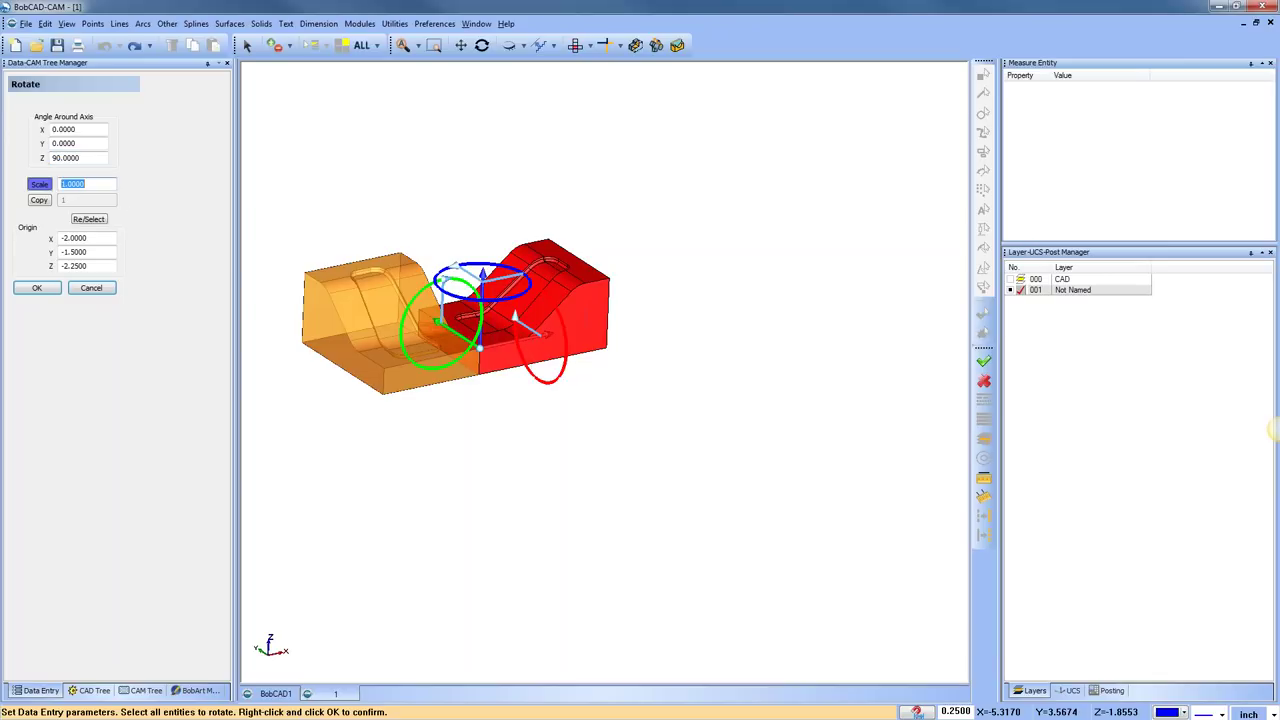
{"action": "type", "text": ".5"}
{"action": "key", "text": "Tab"}
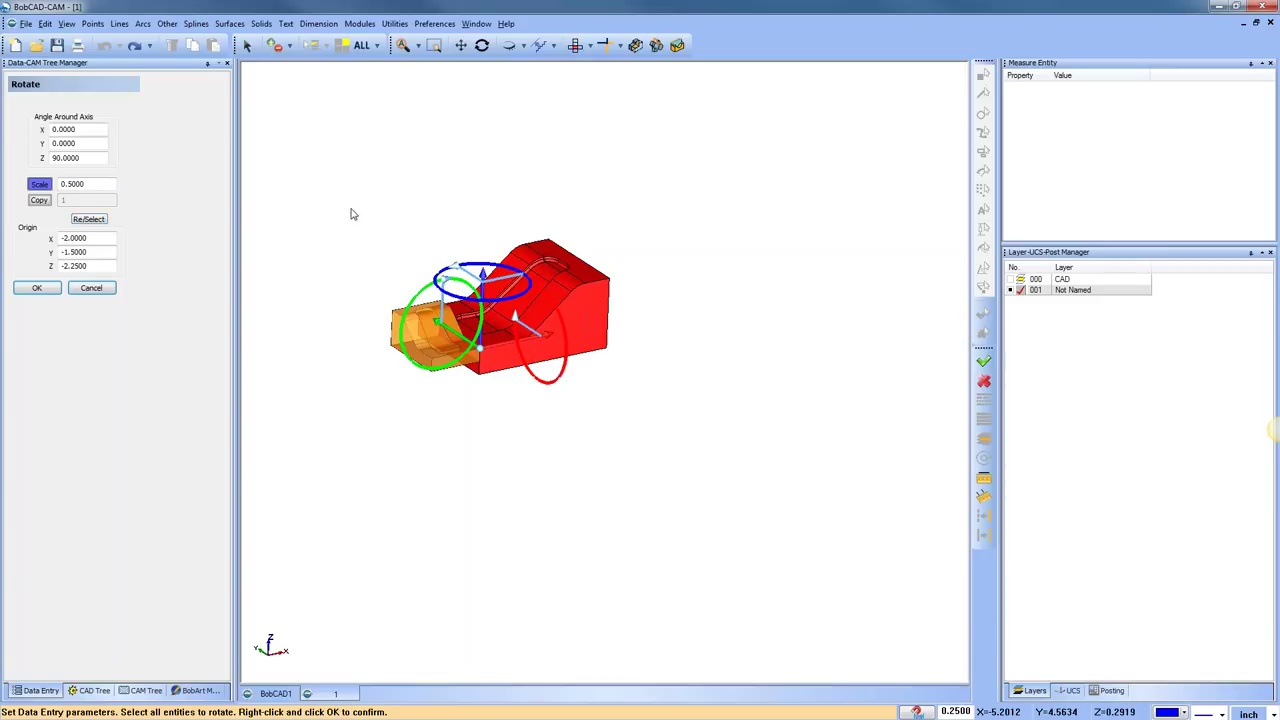
{"action": "scroll", "coordinate": [551, 143], "scroll_direction": "down", "scroll_amount": 1}
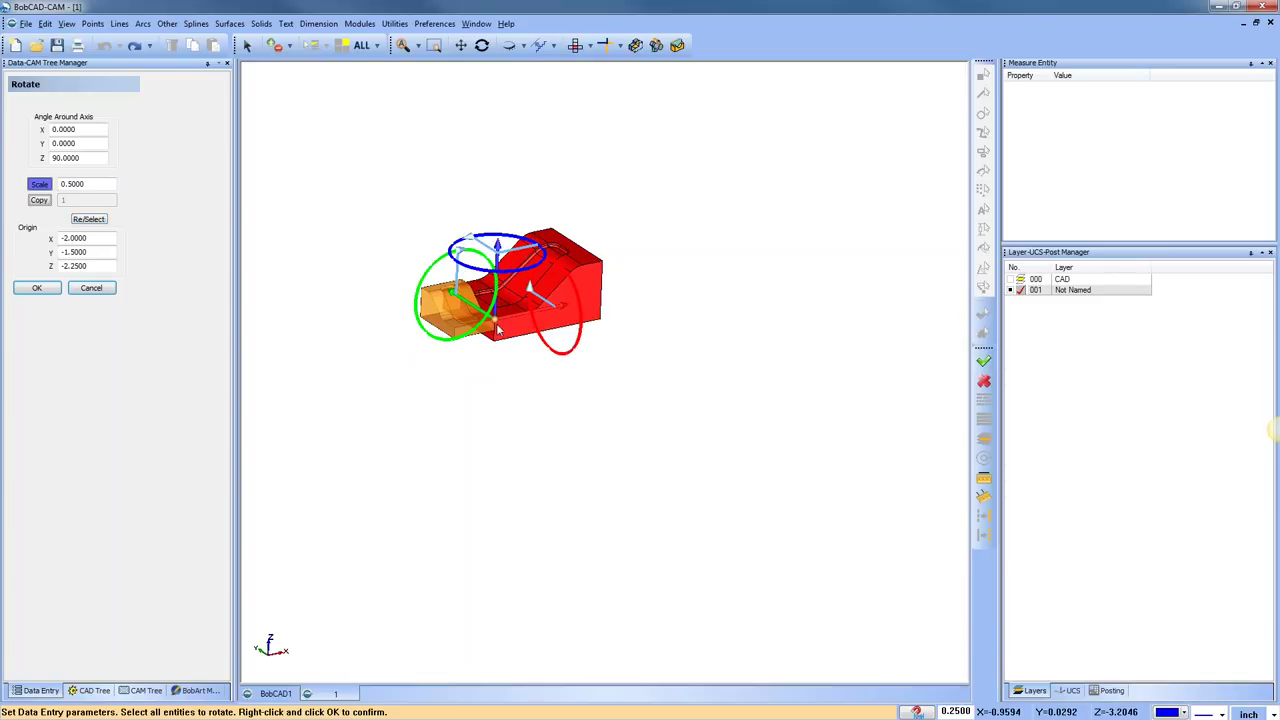
{"action": "left_click_drag", "start_coordinate": [498, 330], "coordinate": [409, 262]}
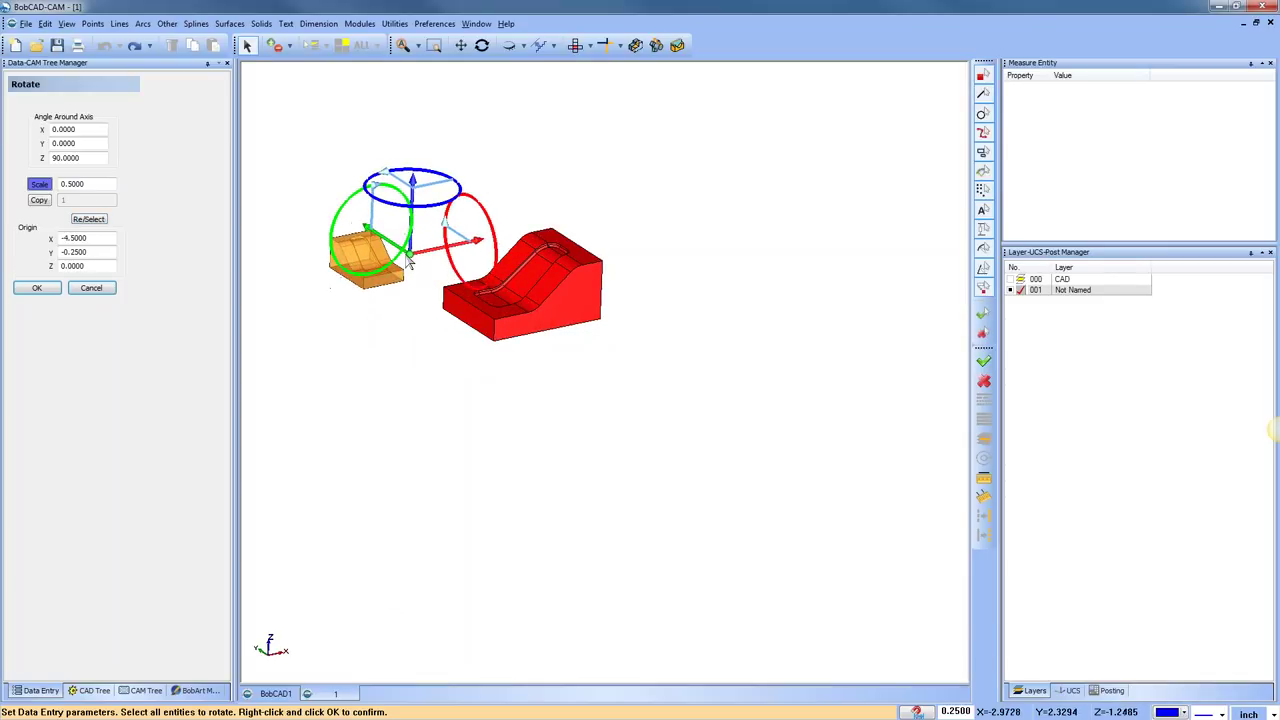
Set the scale to 0.9 with 3 copies and move the rotation centre to spread them
{"action": "double_click", "coordinate": [88, 184]}
{"action": "type", "text": ".9"}
{"action": "key", "text": "Tab"}
{"action": "left_click", "coordinate": [40, 201]}
{"action": "type", "text": "3"}
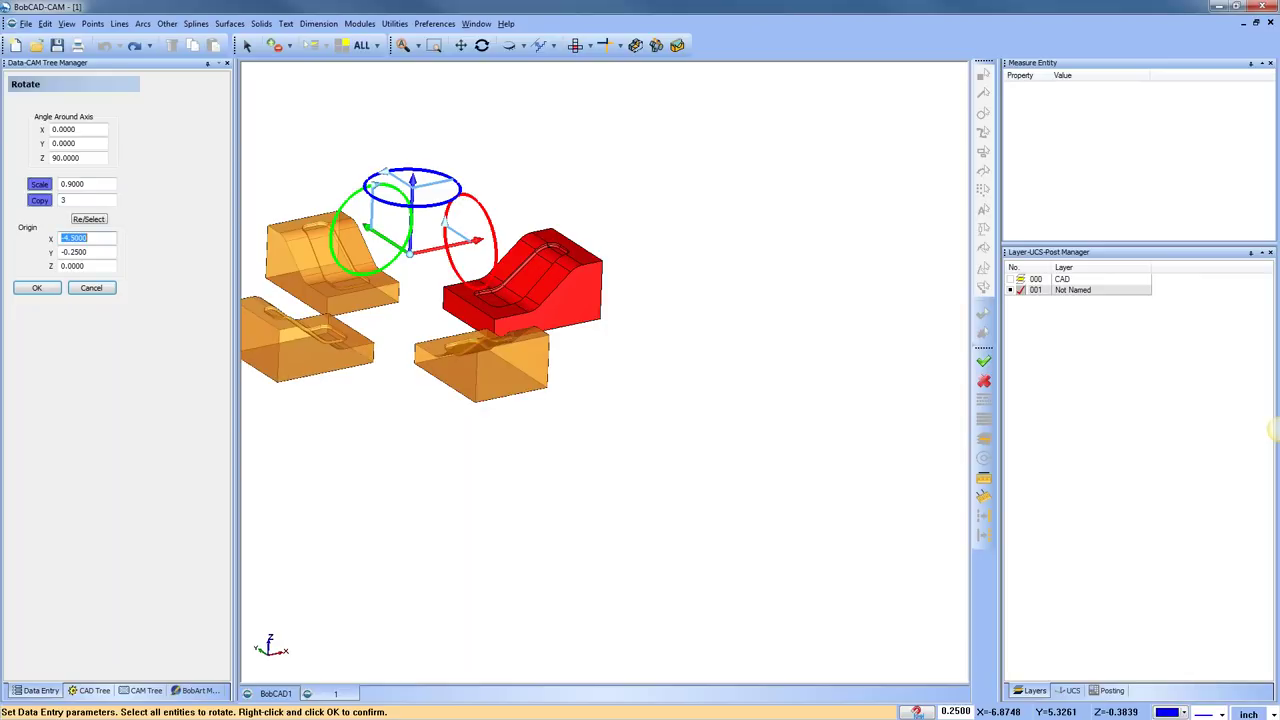
{"action": "middle_click_drag", "start_coordinate": [680, 403], "coordinate": [541, 268]}
{"action": "left_click_drag", "start_coordinate": [541, 268], "coordinate": [698, 283]}
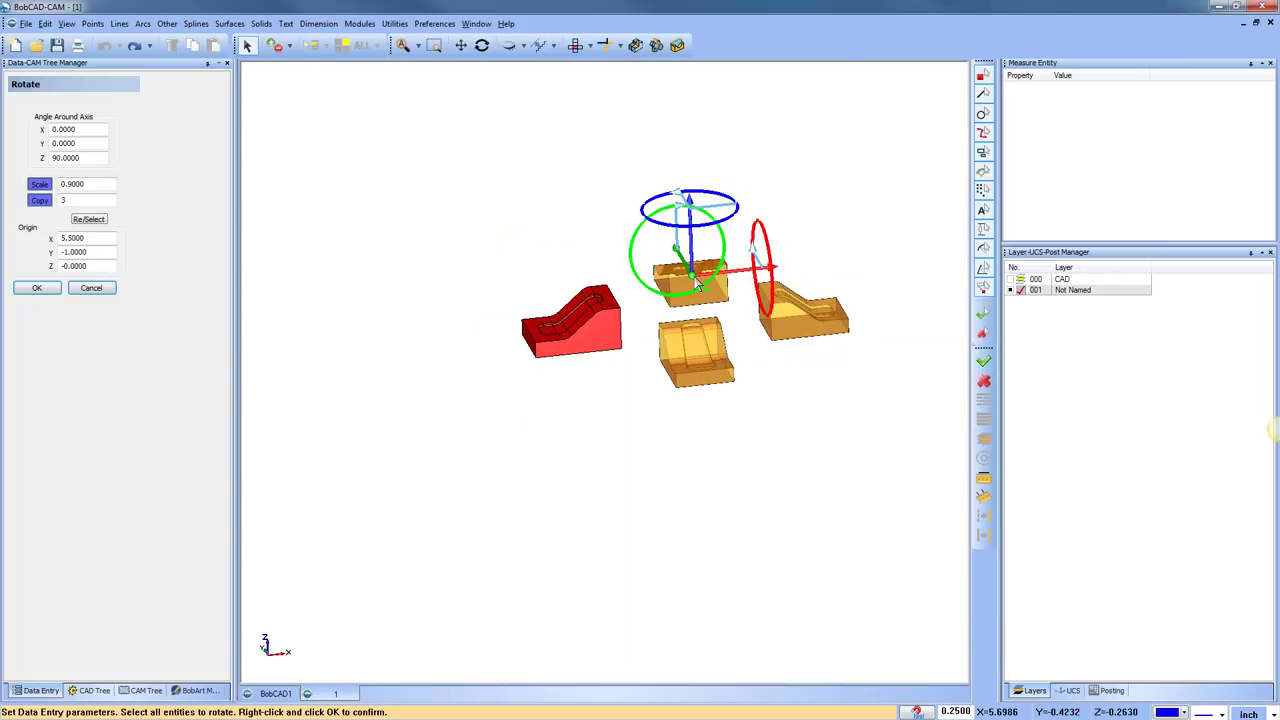
{"action": "key", "text": "F5"}
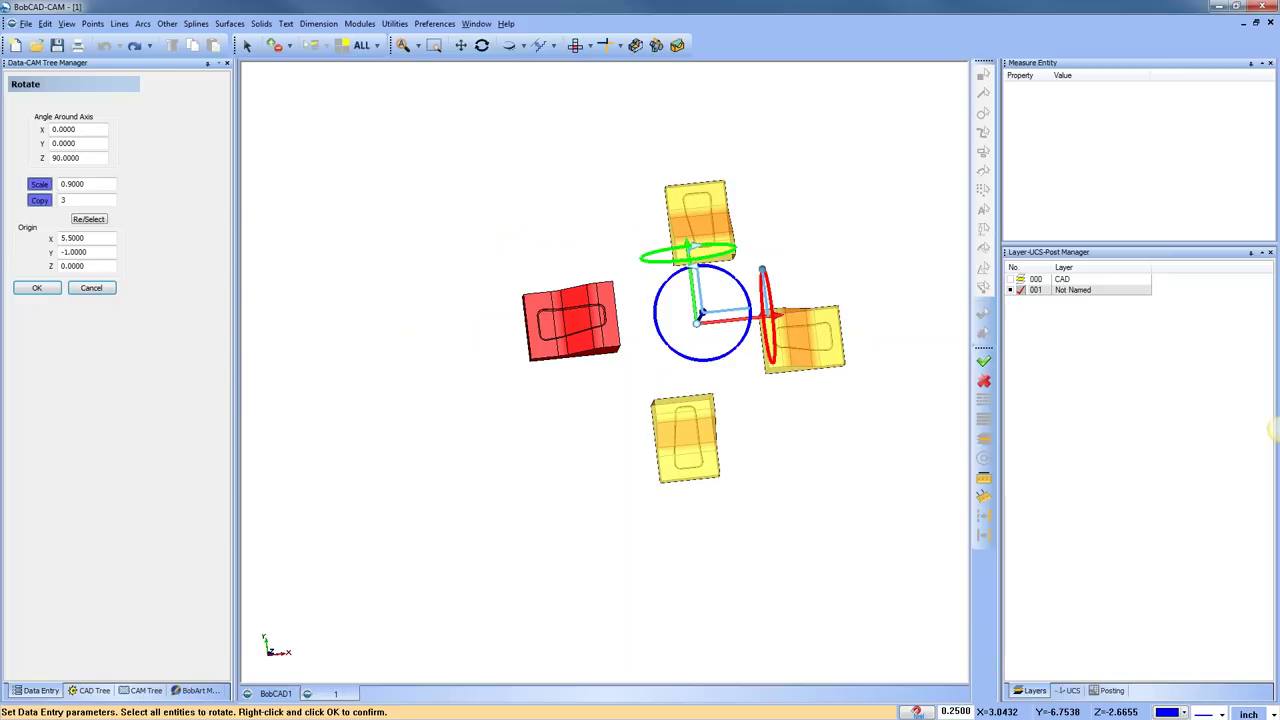
Turn off scaling and place the rotation centre on the red part at -0.75, -2.75, 0
{"action": "left_click", "coordinate": [40, 185]}
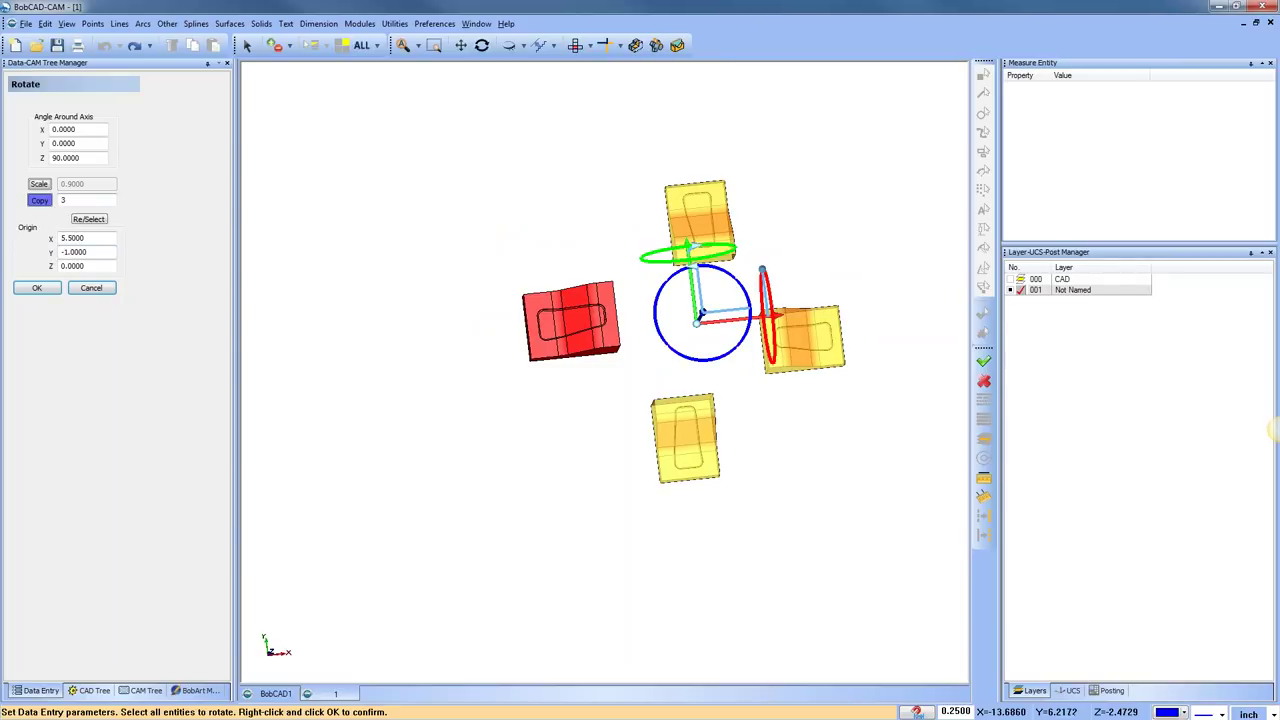
{"action": "middle_click_drag", "start_coordinate": [589, 443], "coordinate": [706, 314]}
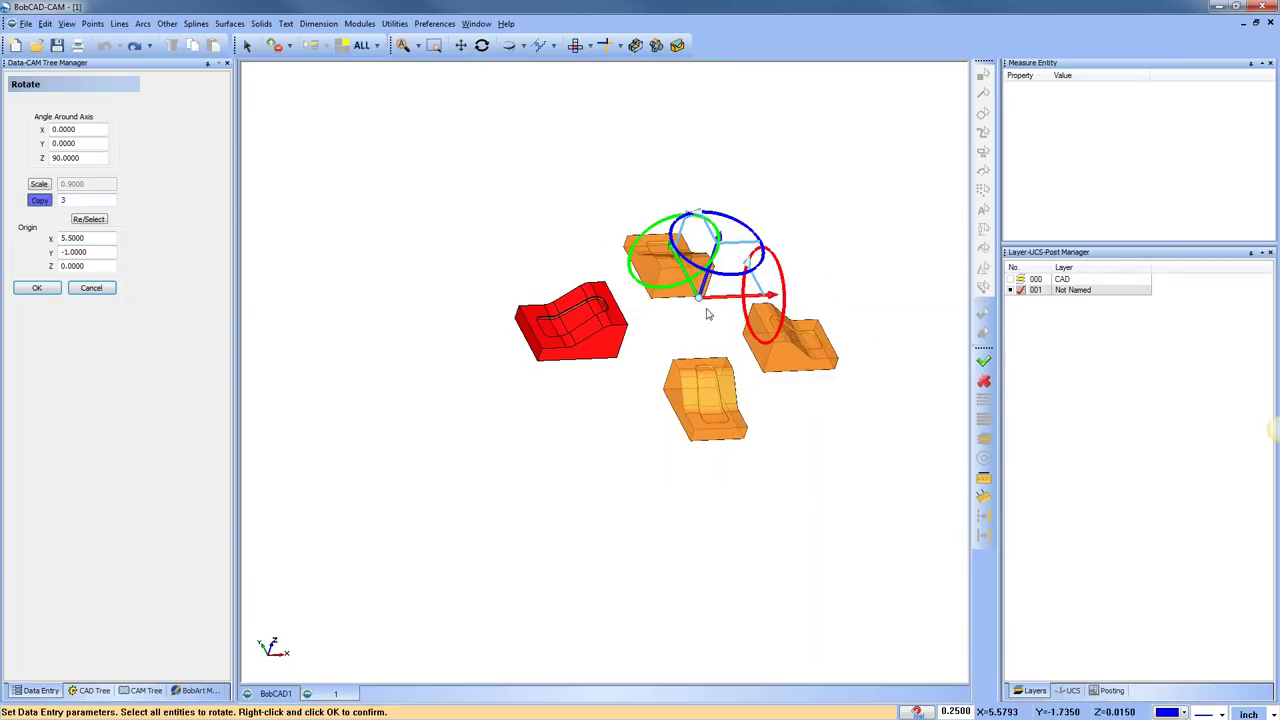
{"action": "left_click_drag", "start_coordinate": [698, 298], "coordinate": [610, 376]}
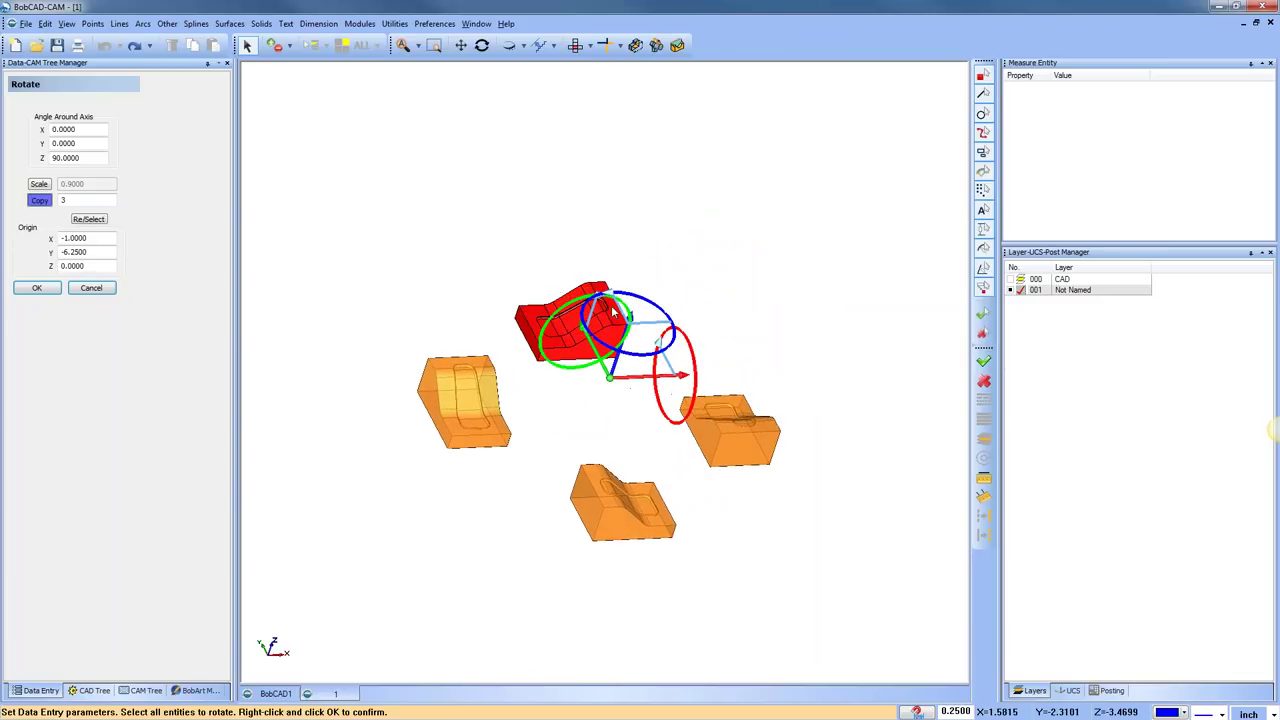
{"action": "left_click", "coordinate": [576, 45]}
{"action": "left_click_drag", "start_coordinate": [551, 457], "coordinate": [556, 388]}
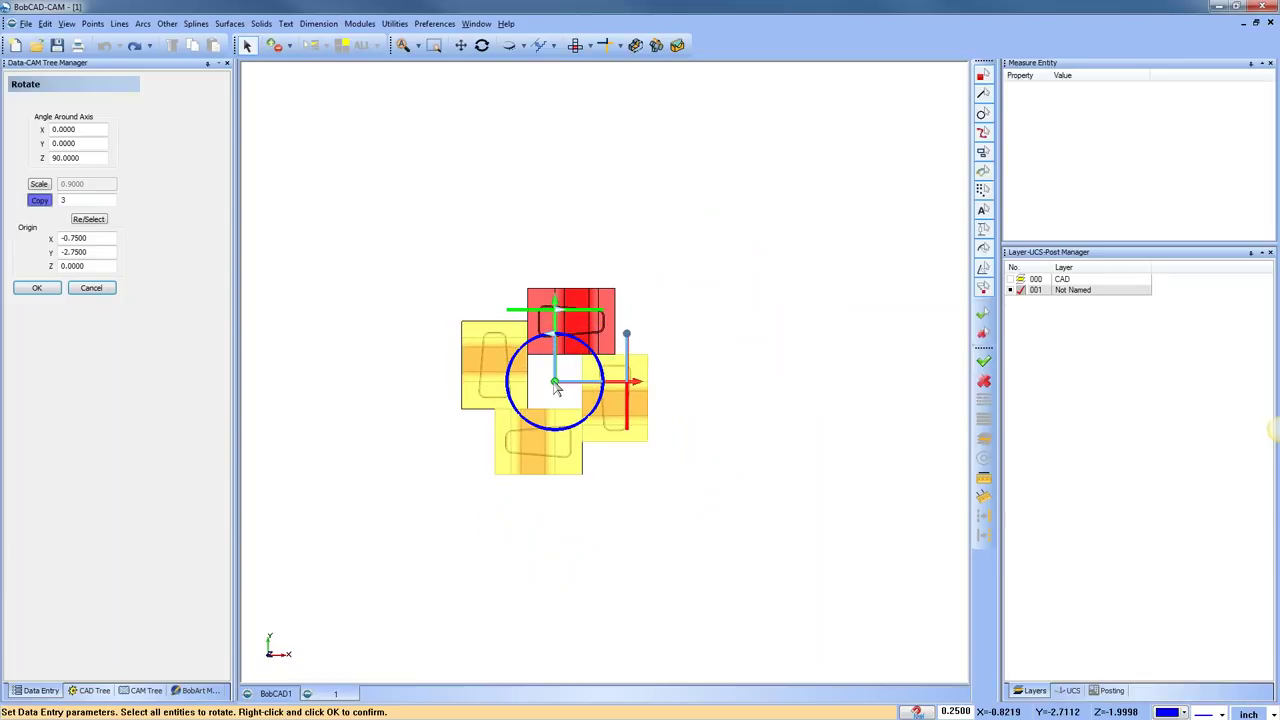
{"action": "middle_click_drag", "start_coordinate": [594, 491], "coordinate": [692, 448]}
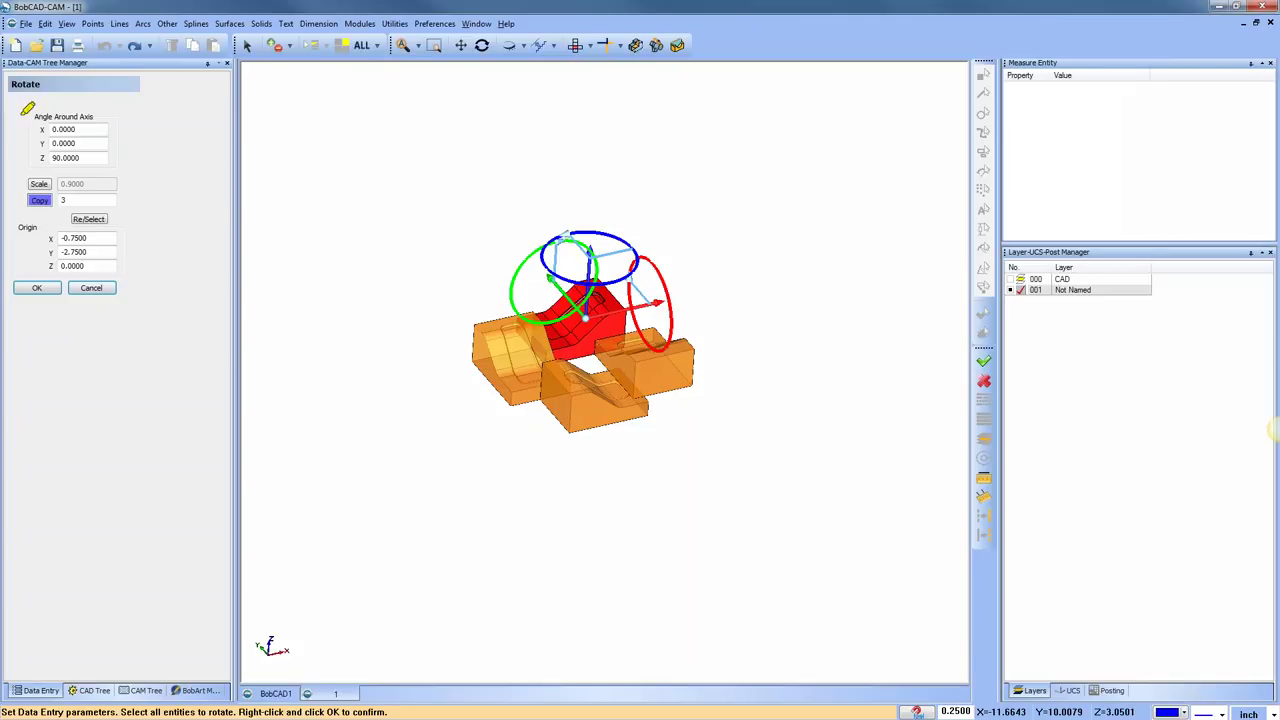
Clear the annotation marks and pan the view to the BobCAD1 partial-hexagon lines
{"action": "mouse_move", "coordinate": [30, 100]}
{"action": "left_mouse_down"}
{"action": "mouse_move", "coordinate": [30, 168]}
{"action": "mouse_move", "coordinate": [129, 163]}
{"action": "left_mouse_up"}
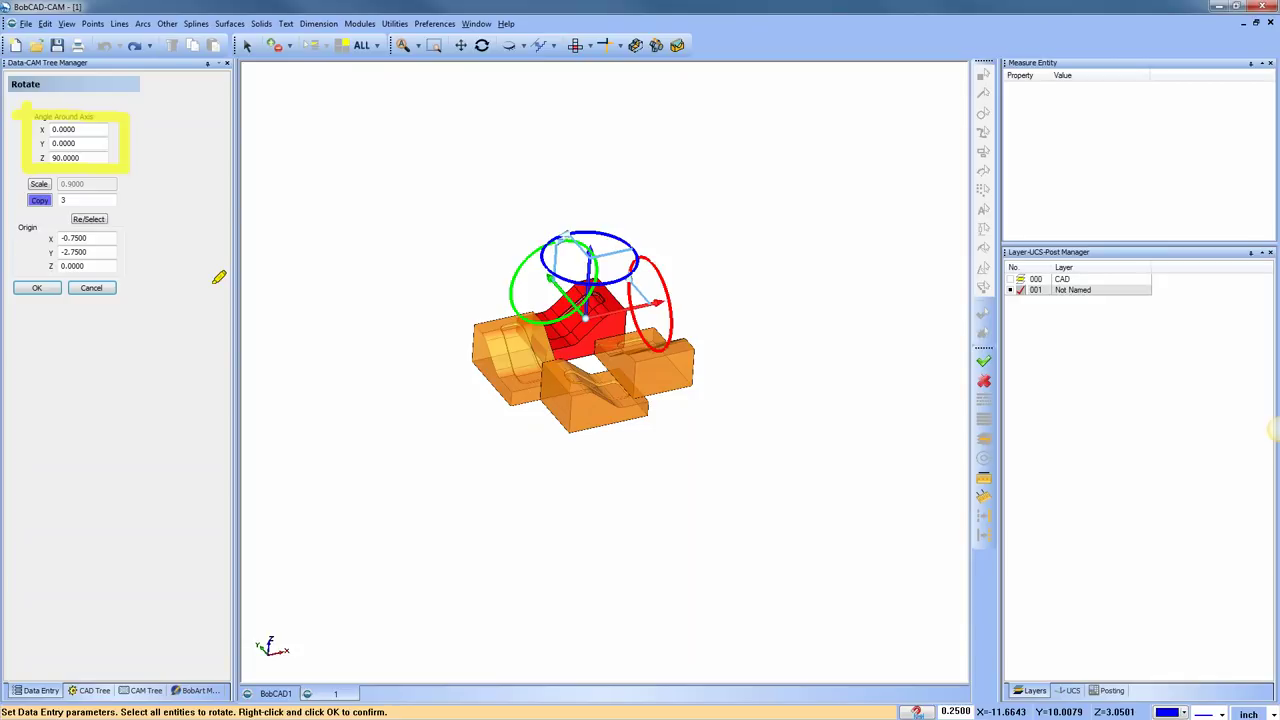
{"action": "left_click_drag", "start_coordinate": [22, 184], "coordinate": [120, 184]}
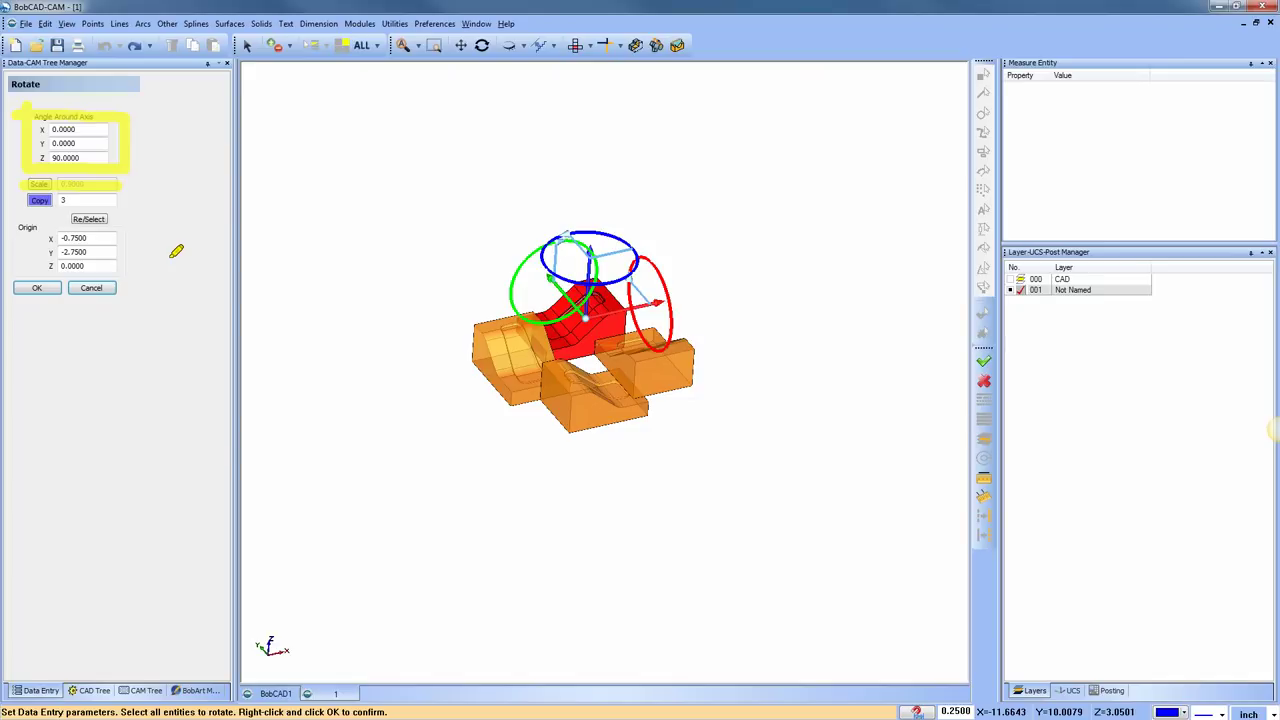
{"action": "left_click_drag", "start_coordinate": [26, 200], "coordinate": [116, 200]}
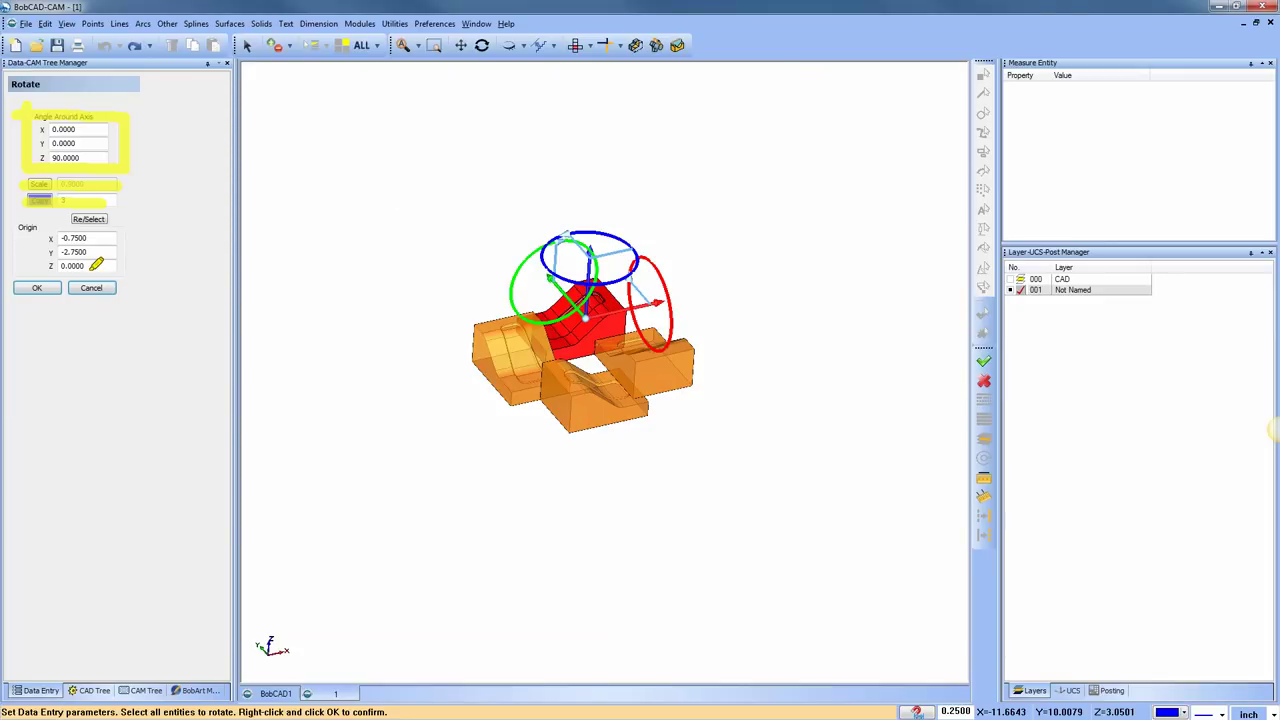
{"action": "key", "text": "Escape"}
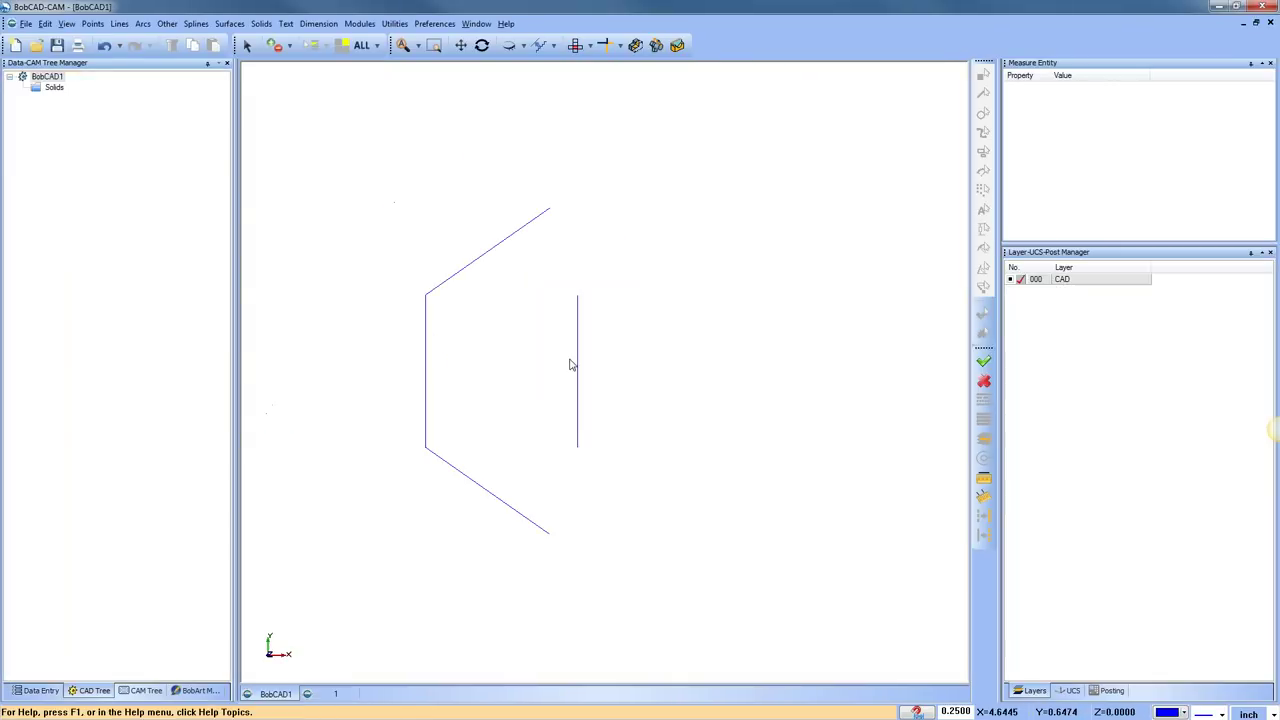
{"action": "scroll", "coordinate": [580, 364], "scroll_direction": "down", "scroll_amount": 2}
{"action": "mouse_move", "coordinate": [606, 366]}
{"action": "middle_mouse_down"}
{"action": "mouse_move", "coordinate": [530, 339]}
{"action": "mouse_move", "coordinate": [631, 355]}
{"action": "middle_mouse_up"}
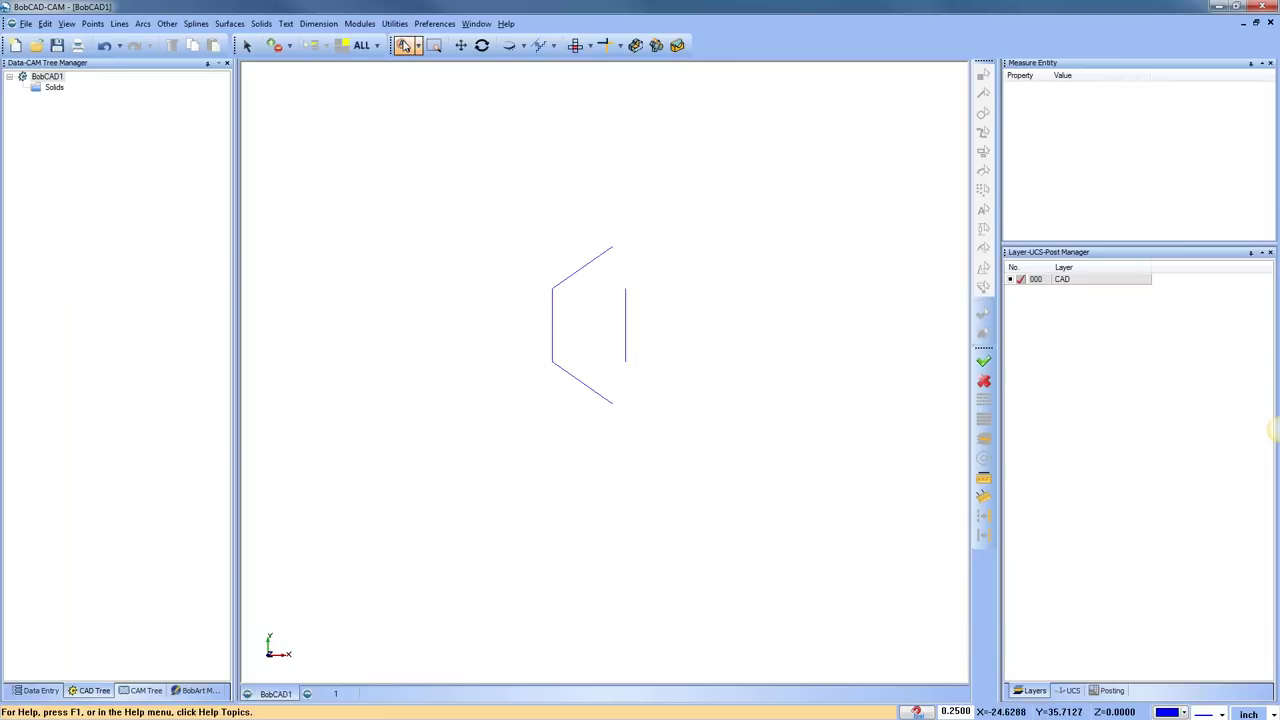
Start Rotate on the window-selected lines and set the origin X to -20
{"action": "left_click", "coordinate": [394, 23]}
{"action": "left_click", "coordinate": [421, 56]}
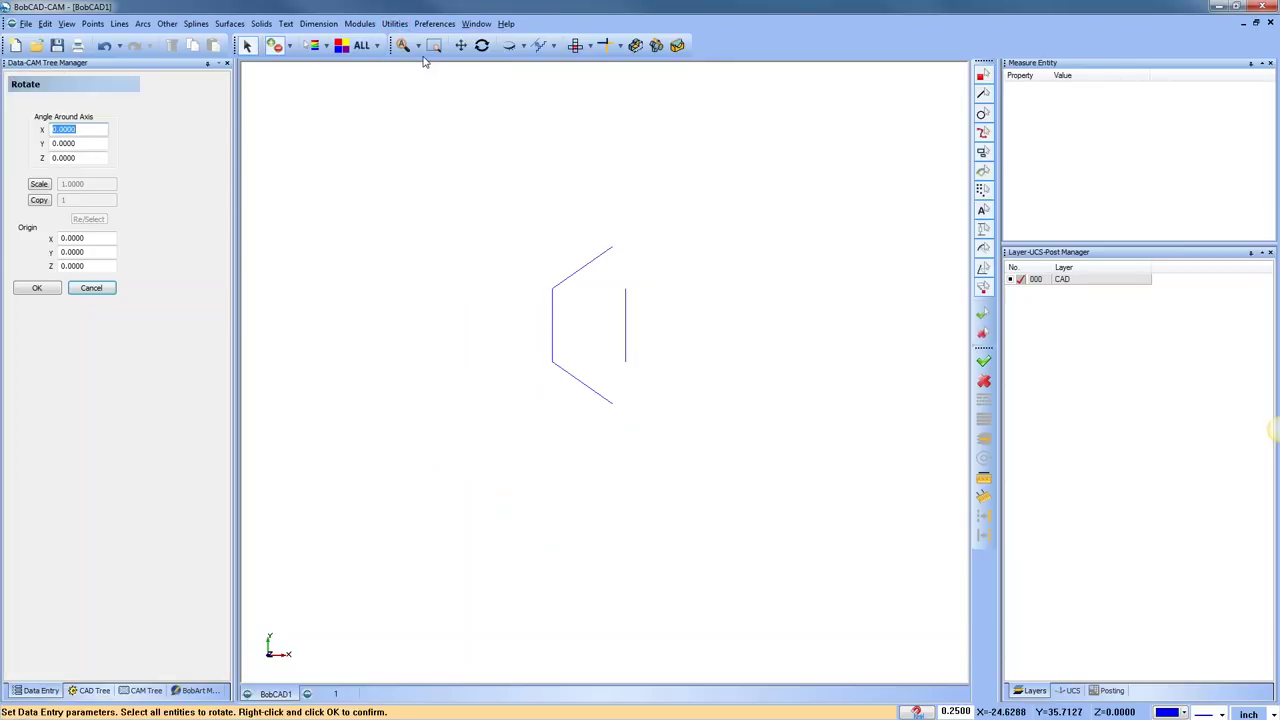
{"action": "left_click_drag", "start_coordinate": [457, 158], "coordinate": [697, 456]}
{"action": "right_click", "coordinate": [694, 451]}
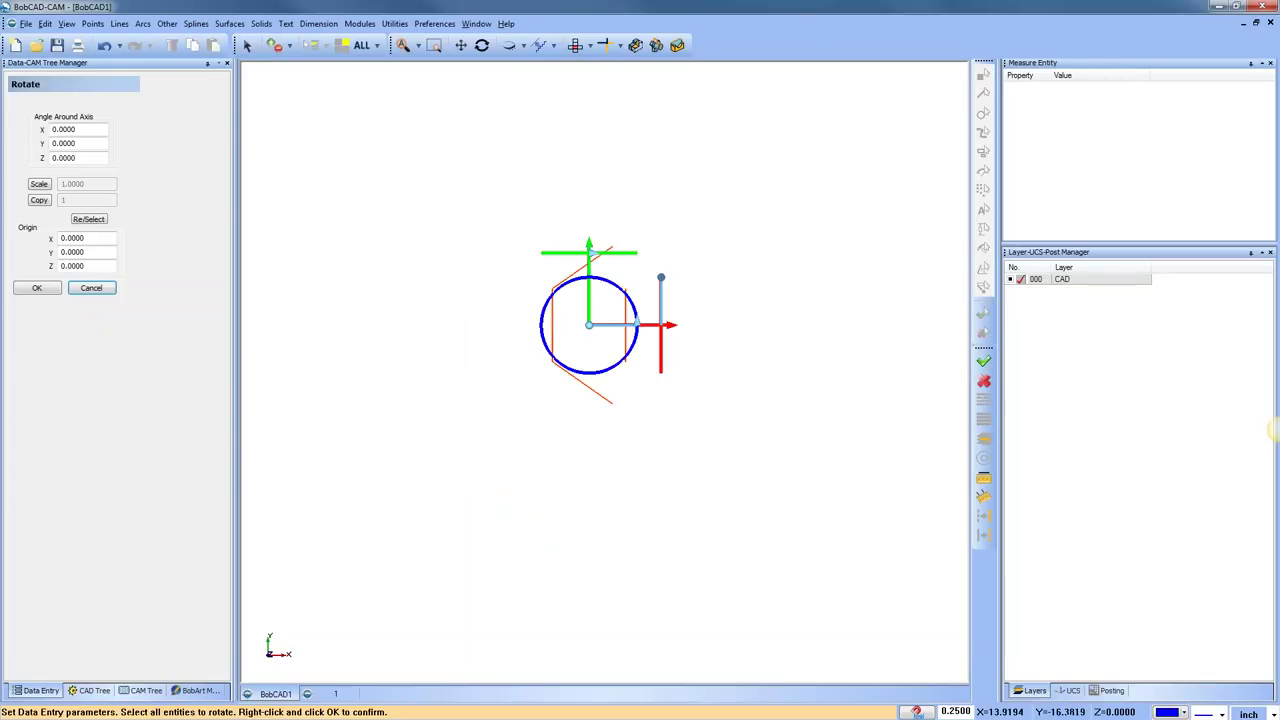
{"action": "left_click_drag", "start_coordinate": [591, 328], "coordinate": [421, 326]}
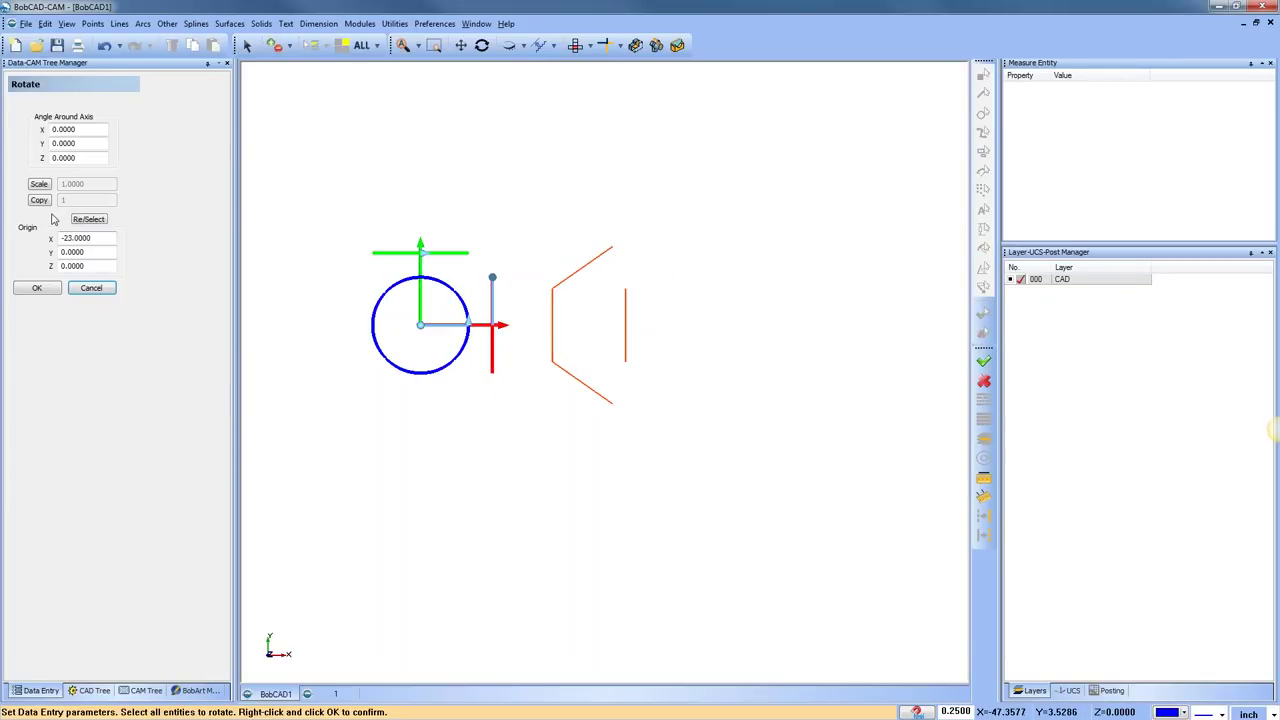
{"action": "double_click", "coordinate": [97, 238]}
{"action": "type", "text": "-10"}
{"action": "key", "text": "Tab"}
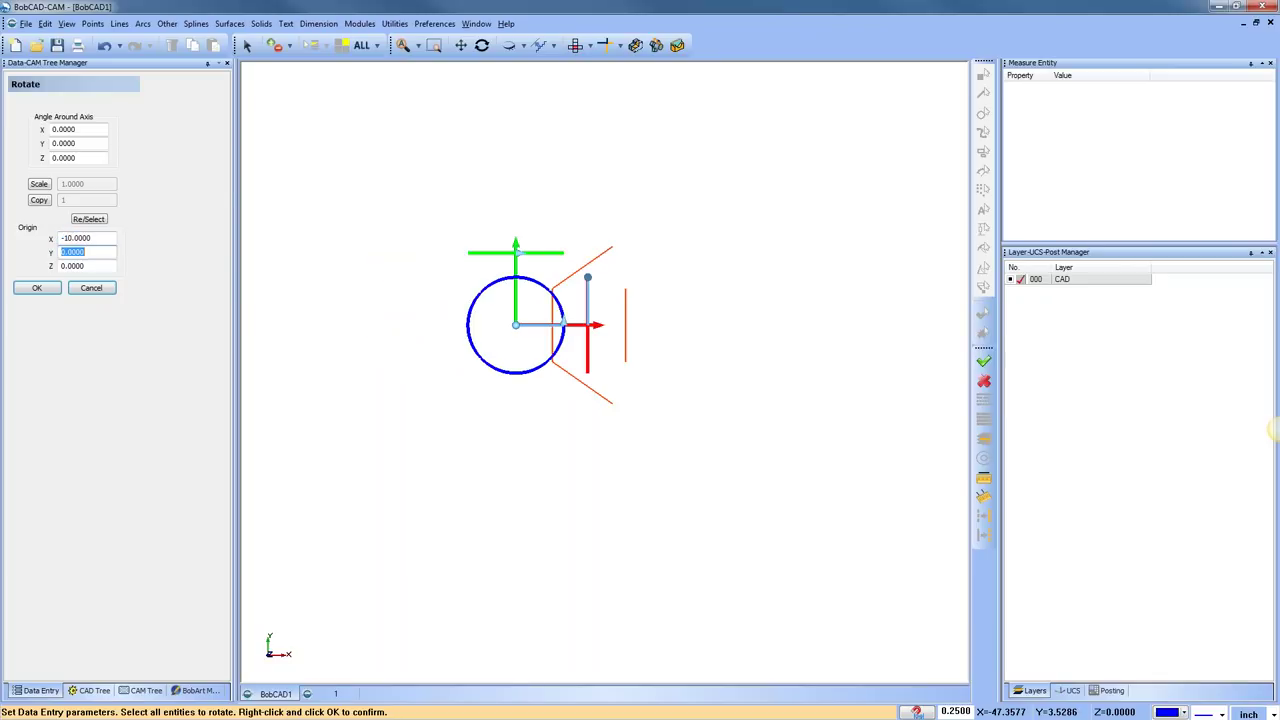
{"action": "left_click", "coordinate": [110, 238]}
{"action": "double_click", "coordinate": [110, 238]}
{"action": "type", "text": "-20"}
{"action": "key", "text": "Tab"}
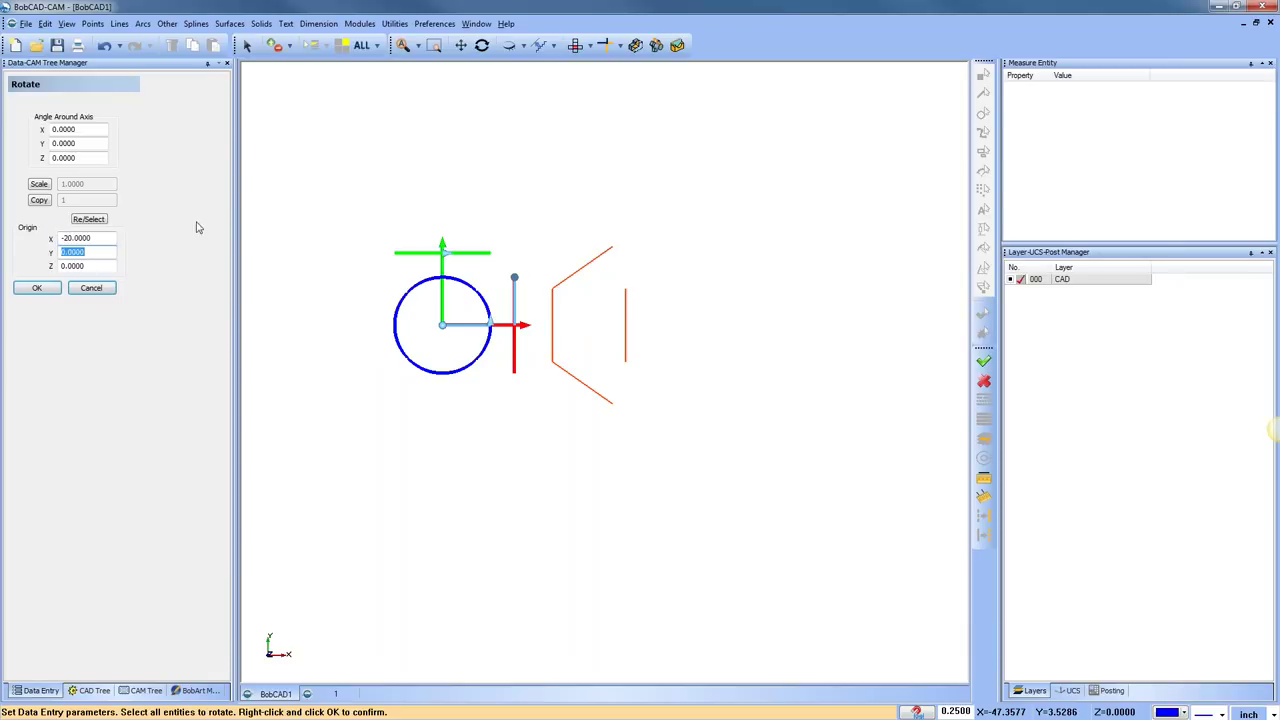
Set the Z angle to 360/6 with 5 copies and apply the rotation
{"action": "double_click", "coordinate": [104, 158]}
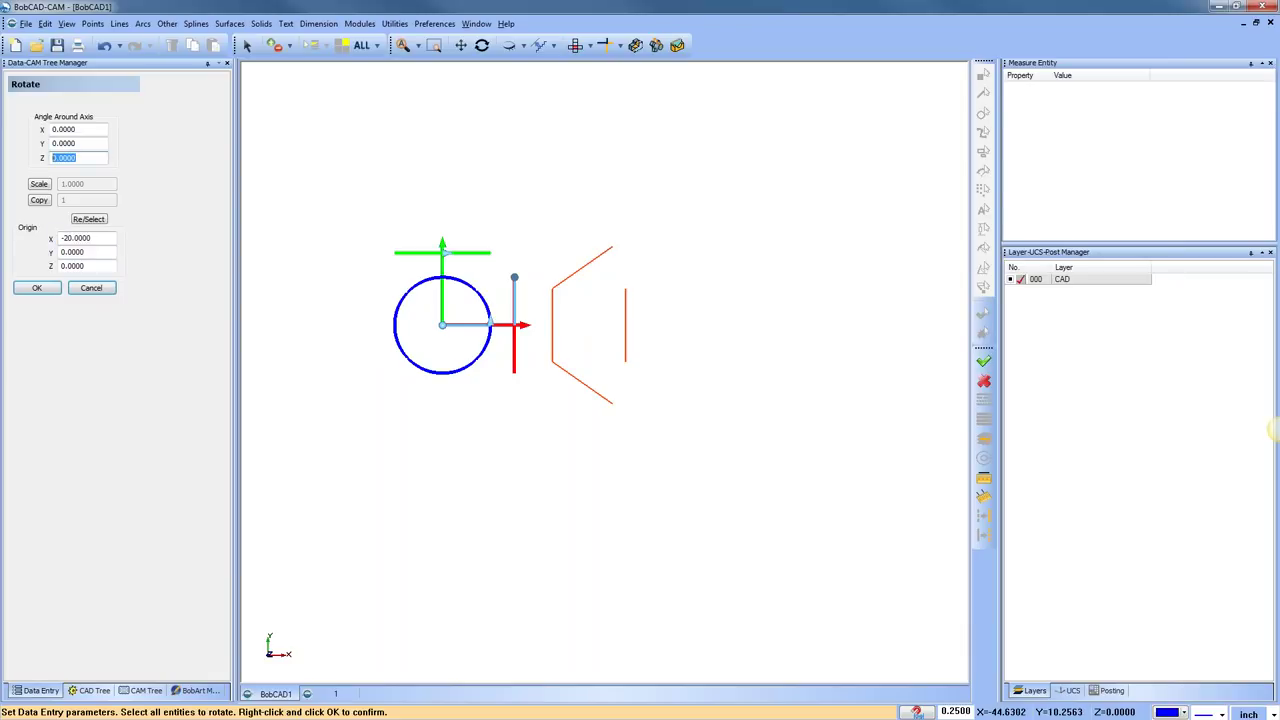
{"action": "type", "text": "360/6"}
{"action": "key", "text": "Tab"}
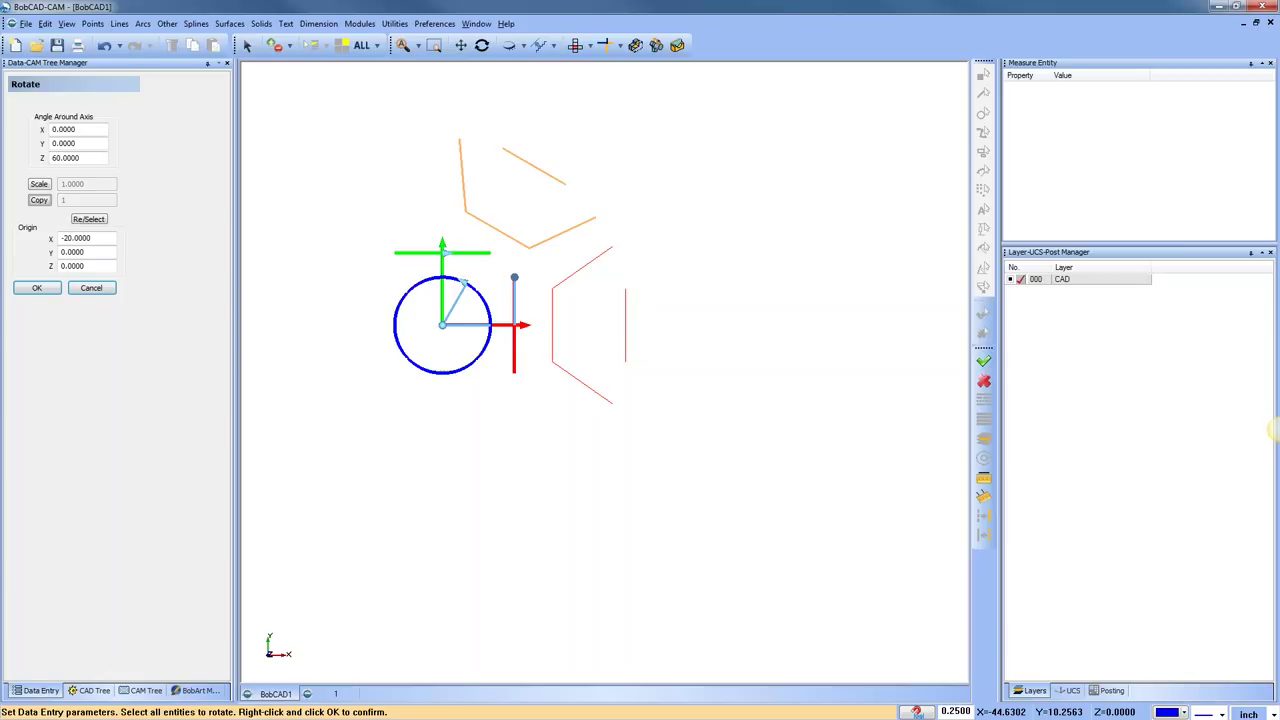
{"action": "left_click", "coordinate": [39, 200]}
{"action": "type", "text": "5"}
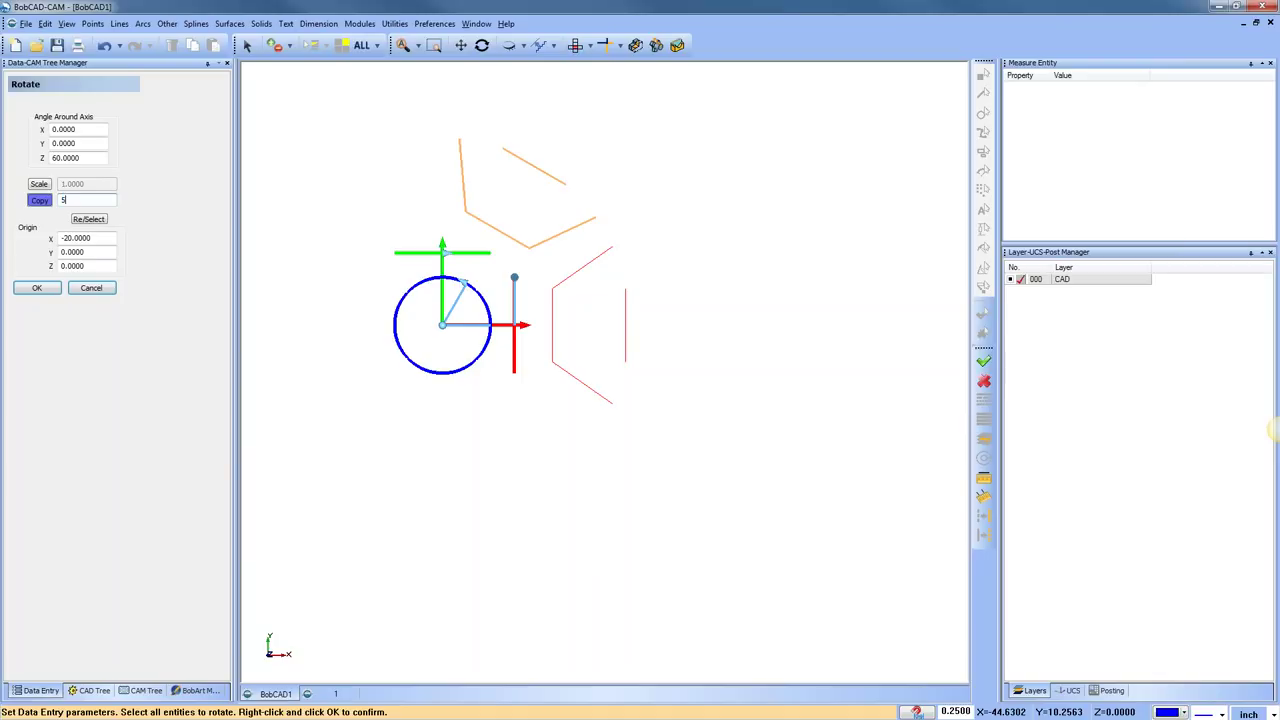
{"action": "key", "text": "Tab"}
{"action": "middle_click_drag", "start_coordinate": [529, 364], "coordinate": [601, 364]}
{"action": "left_click", "coordinate": [36, 287]}
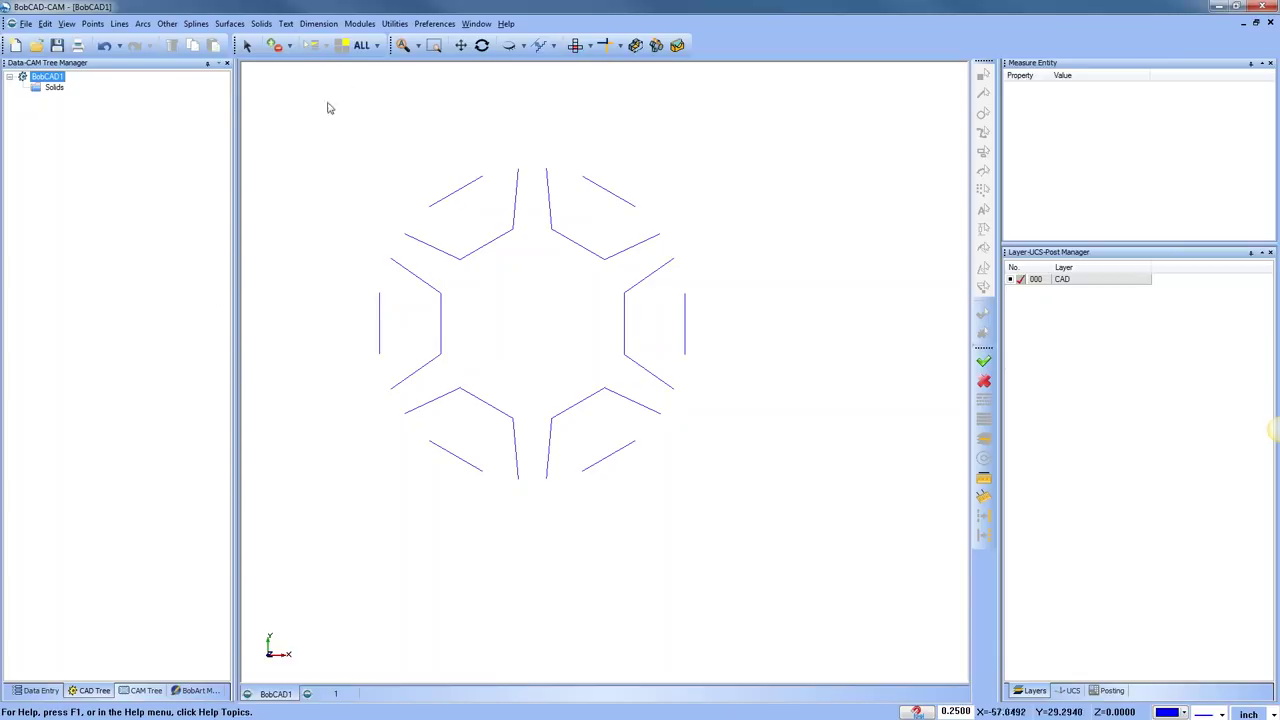
Undo the rotated copies and restart Rotate on the lines, checking the X, Y, Z angle fields
{"action": "left_click", "coordinate": [104, 45]}
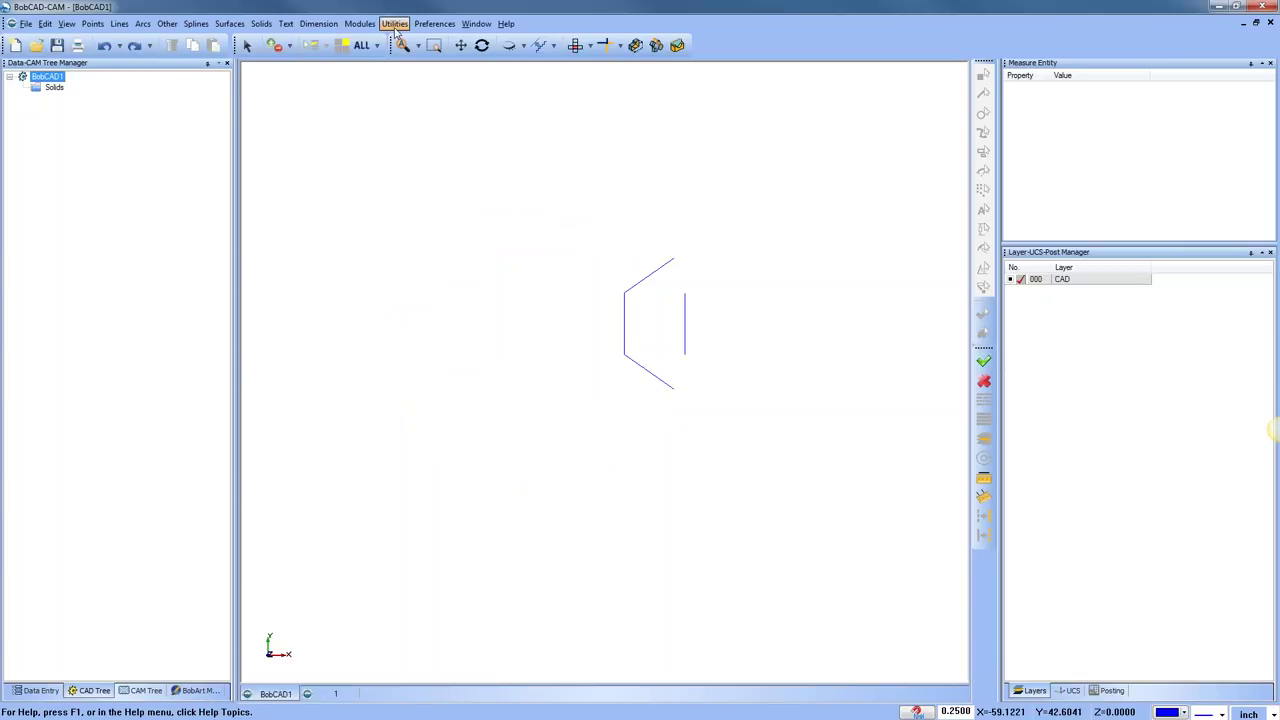
{"action": "left_click", "coordinate": [395, 23]}
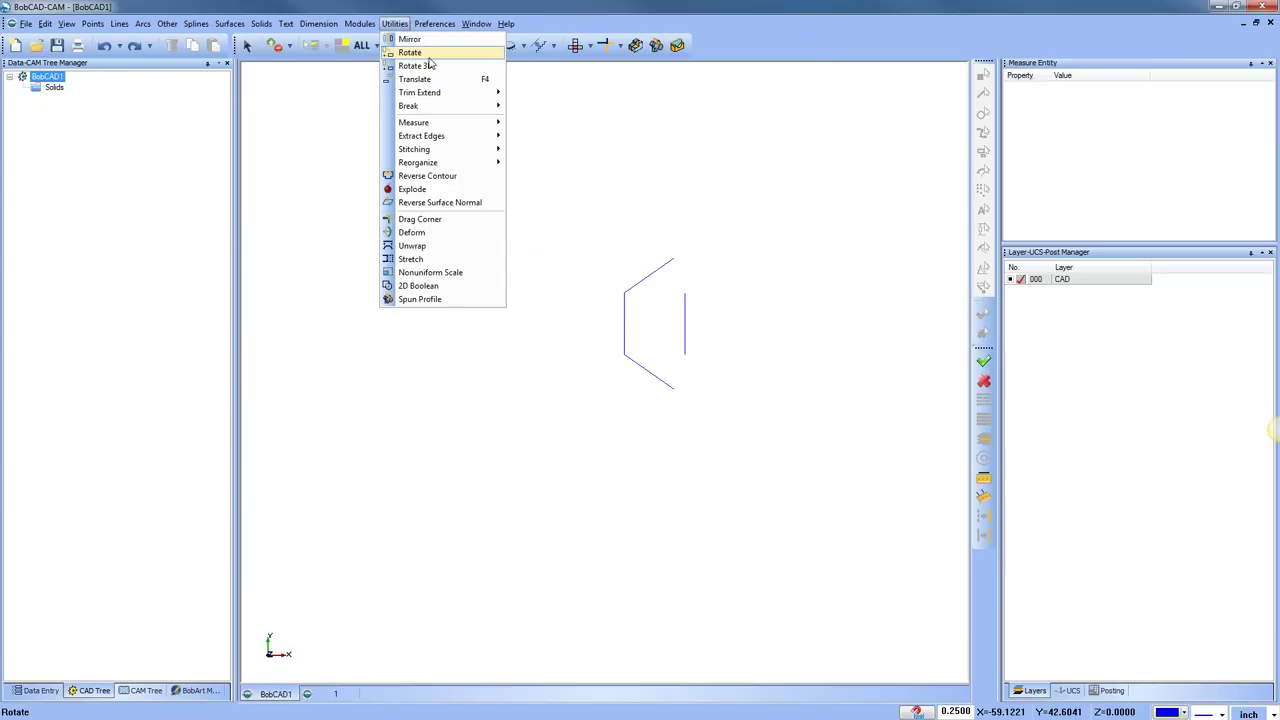
{"action": "left_click", "coordinate": [425, 54]}
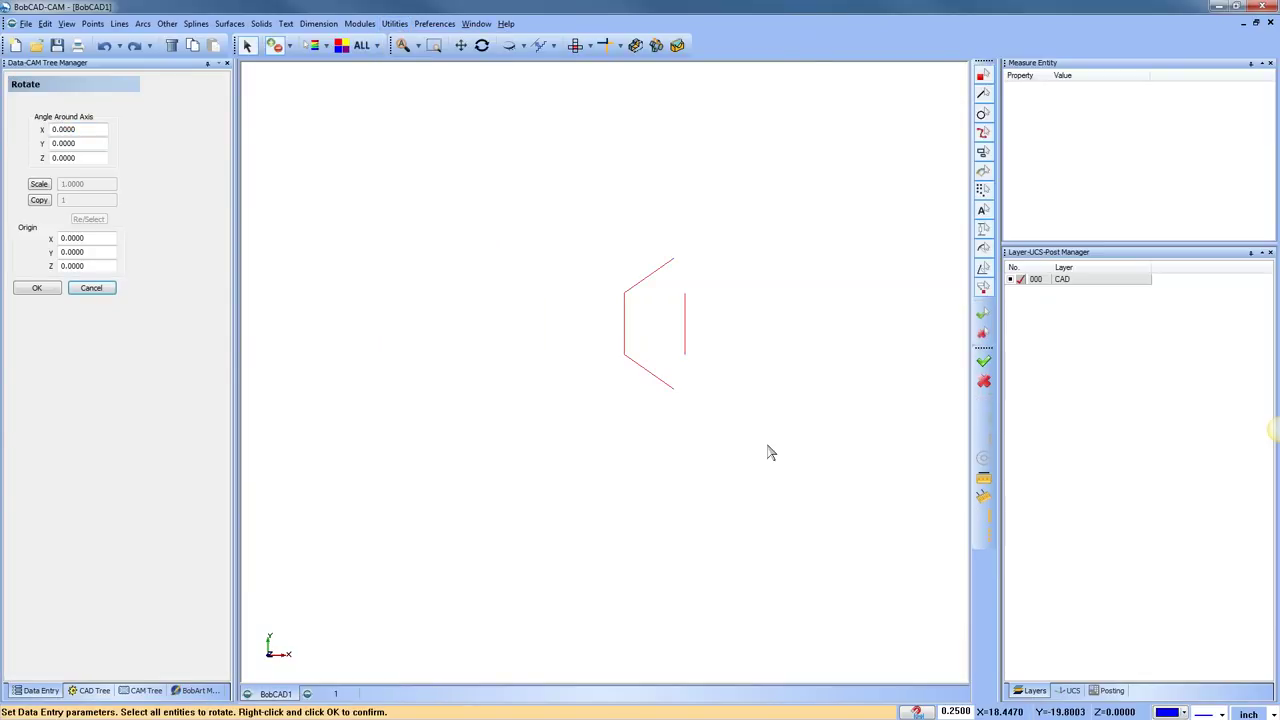
{"action": "right_click", "coordinate": [768, 453]}
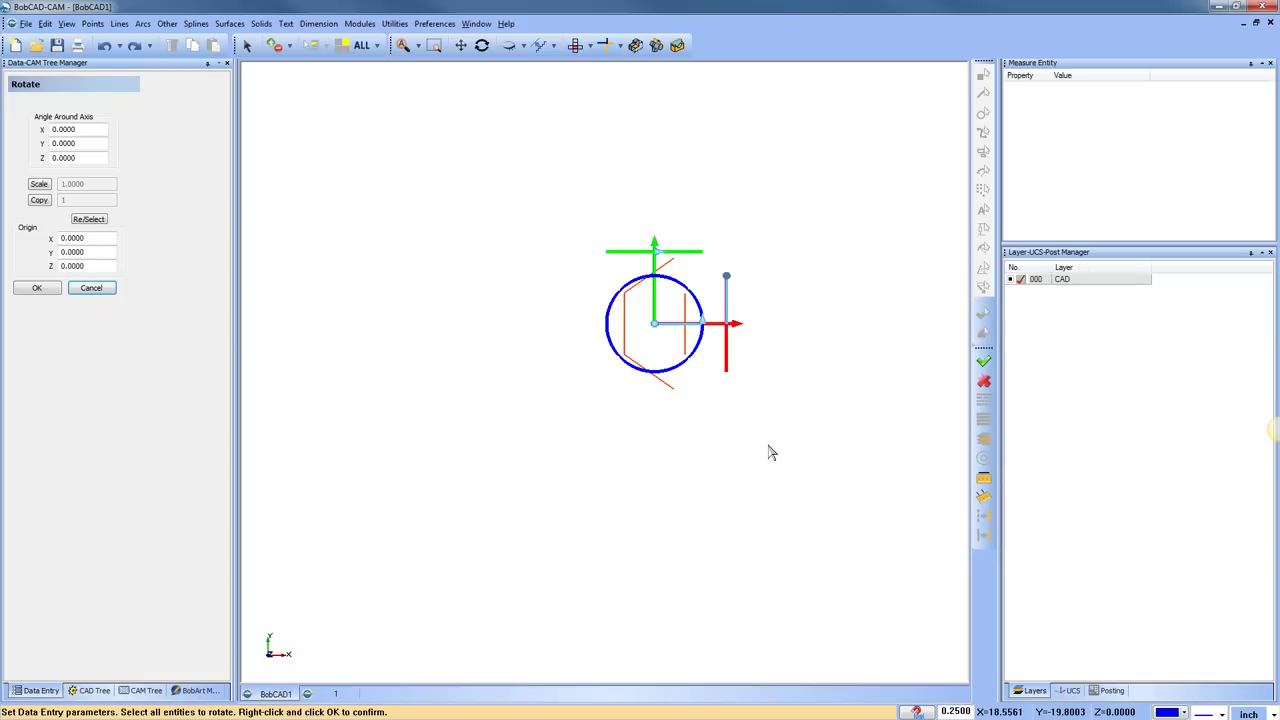
{"action": "left_click", "coordinate": [88, 129]}
{"action": "left_click", "coordinate": [76, 143]}
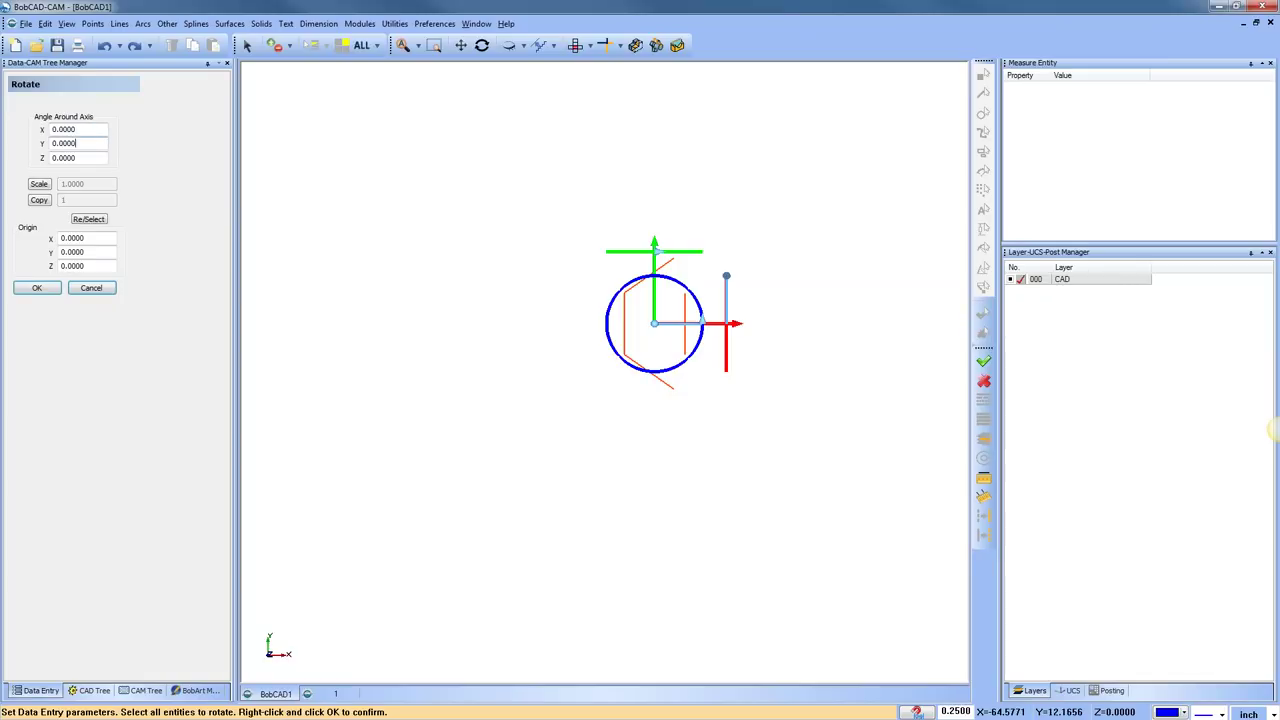
{"action": "left_click", "coordinate": [72, 157]}
Reselect the lines, move the centre to X -21.25, drag-rotate to 95°, then cancel
{"action": "left_click", "coordinate": [89, 219]}
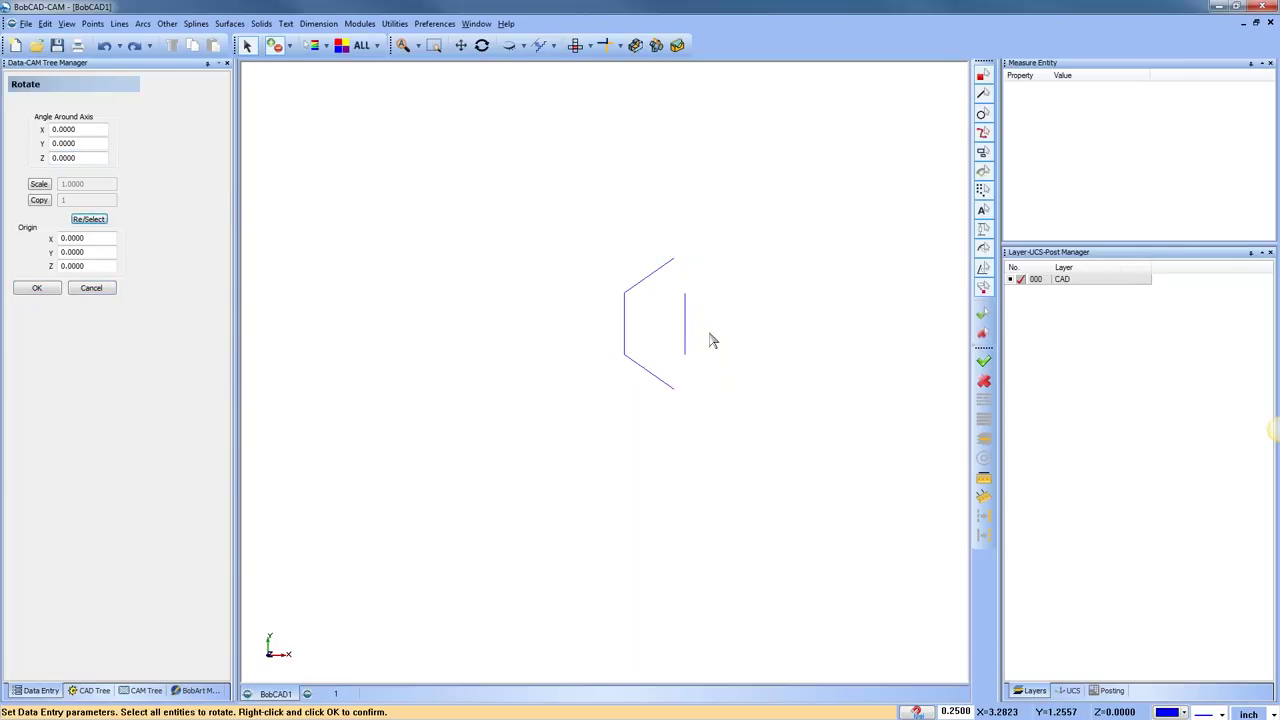
{"action": "left_click", "coordinate": [726, 387]}
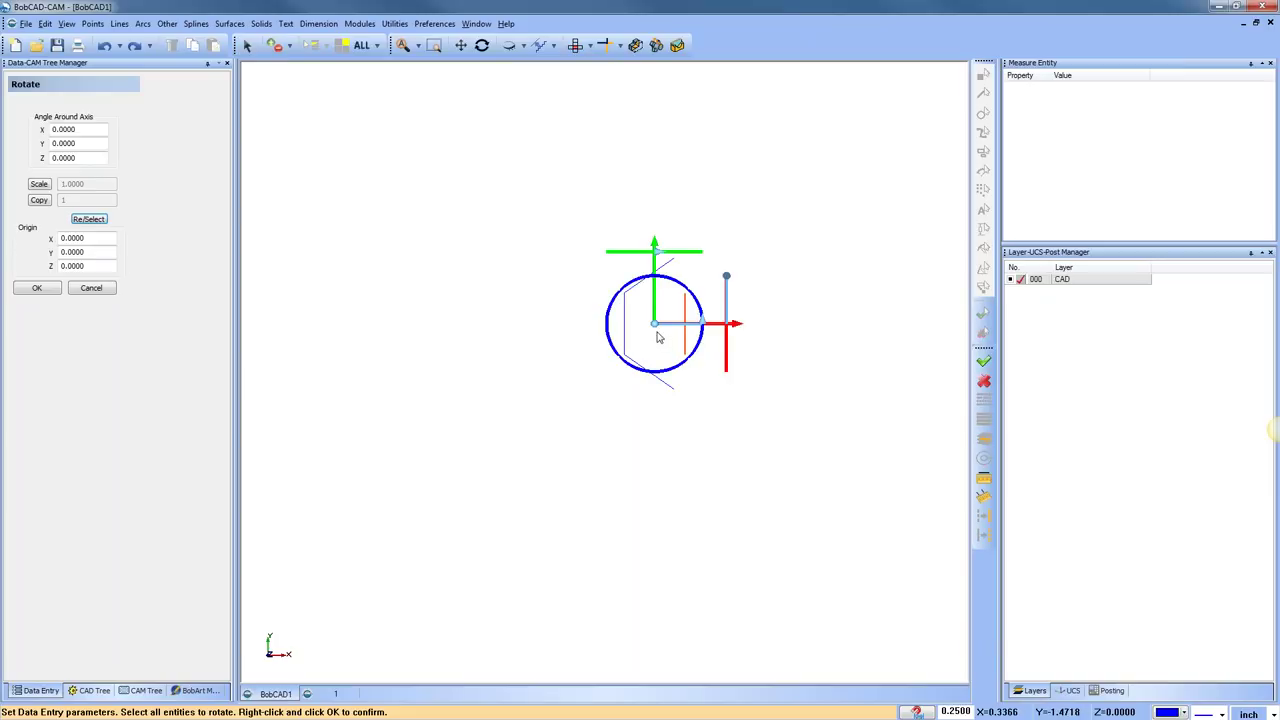
{"action": "left_click_drag", "start_coordinate": [590, 336], "coordinate": [460, 336]}
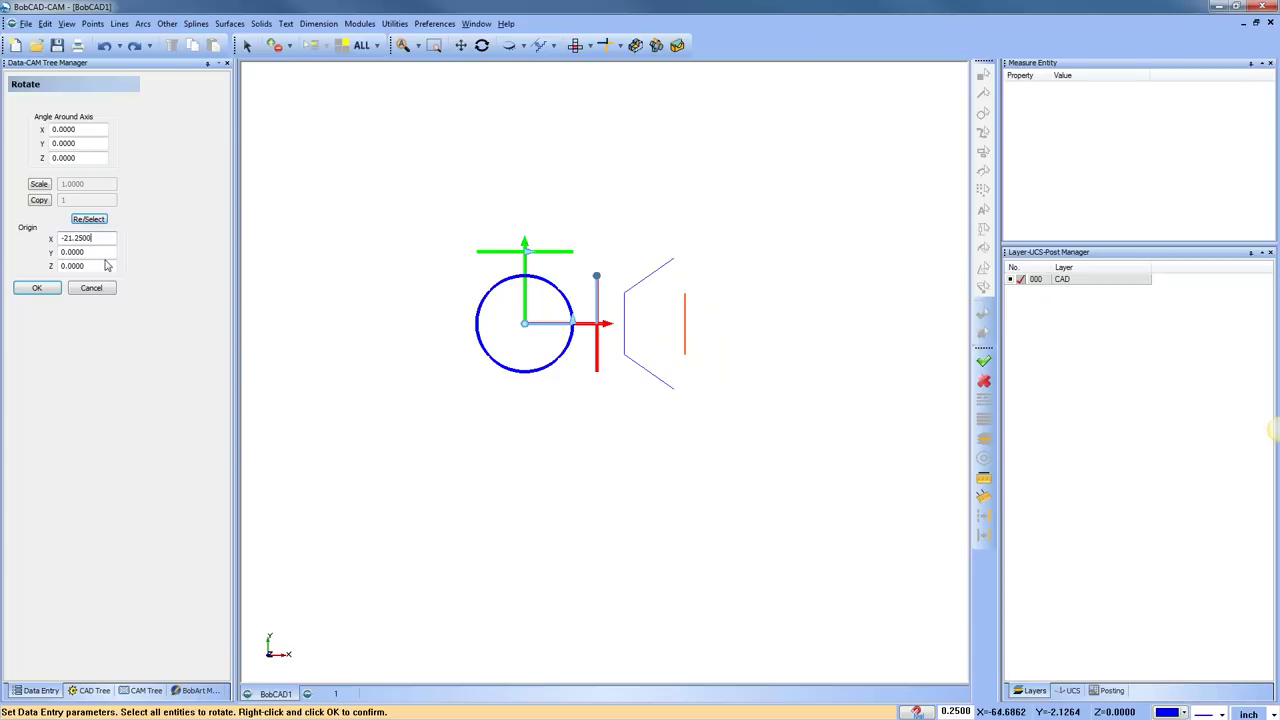
{"action": "left_click", "coordinate": [103, 268]}
{"action": "left_click", "coordinate": [98, 265]}
{"action": "left_click_drag", "start_coordinate": [573, 321], "coordinate": [494, 292]}
{"action": "left_click", "coordinate": [99, 291]}
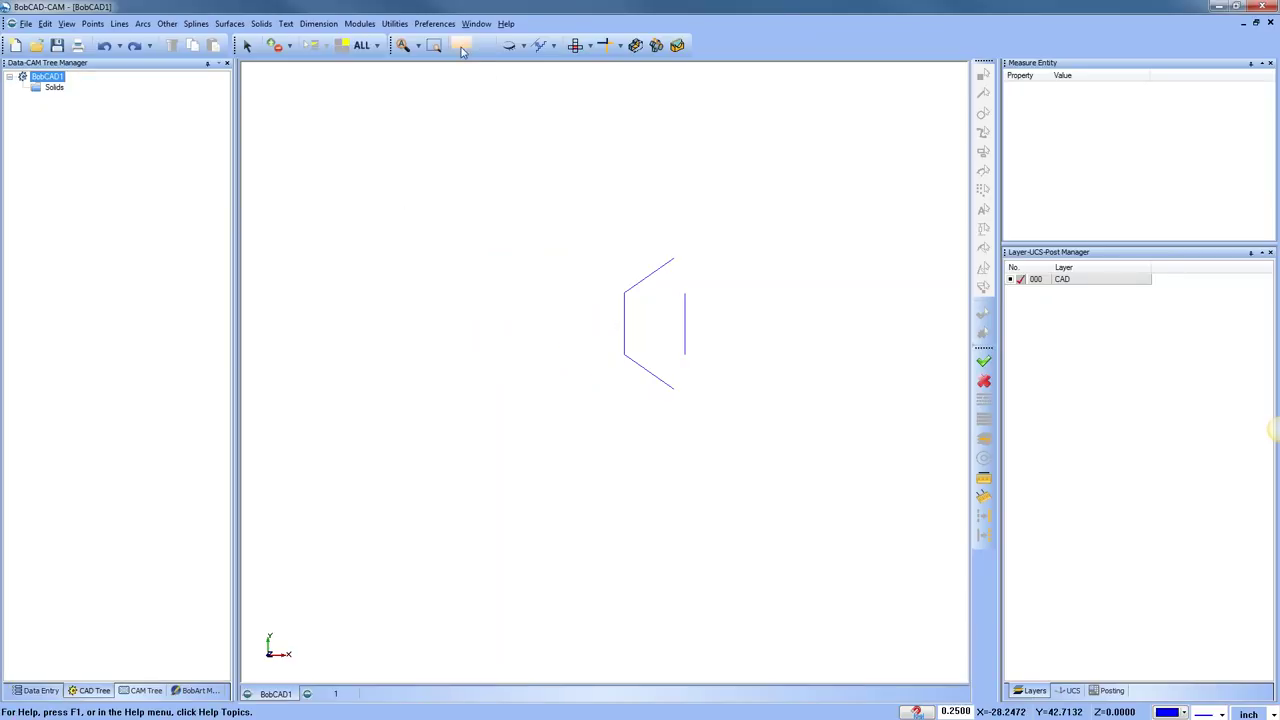
Open Preferences > Settings Part on the System page and select the angle snap increment
{"action": "left_click", "coordinate": [436, 24]}
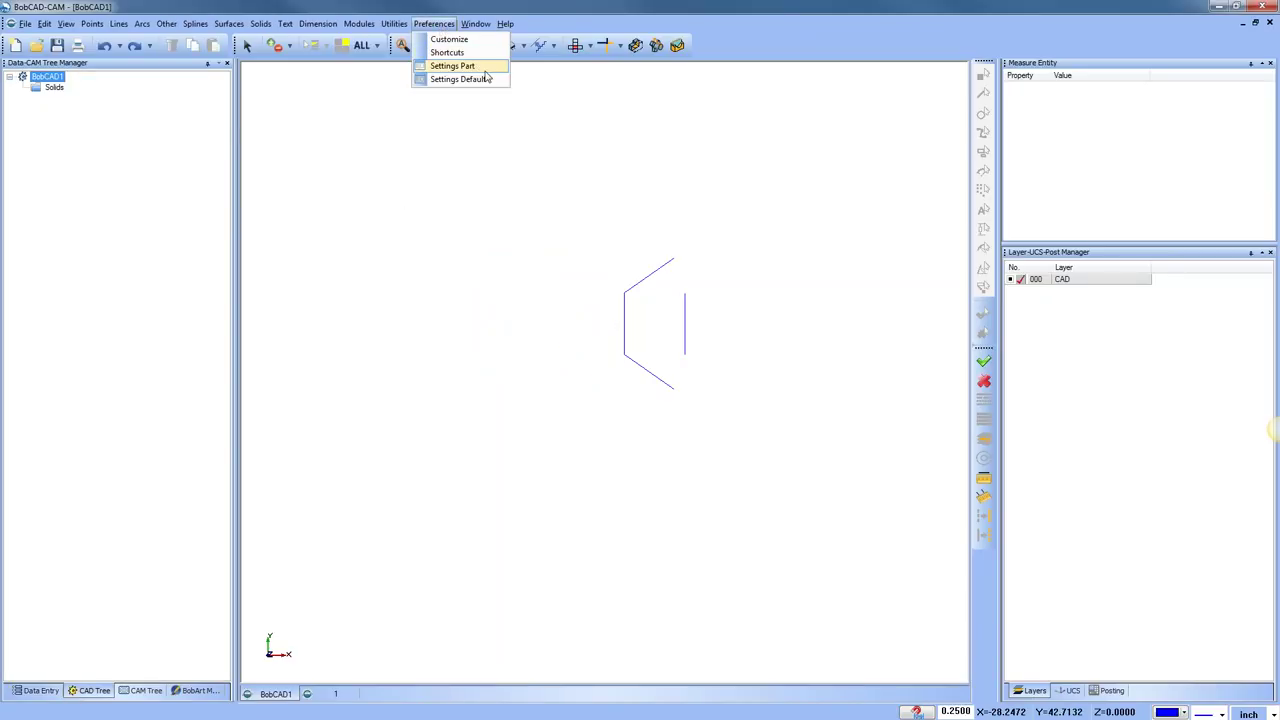
{"action": "left_click", "coordinate": [455, 65]}
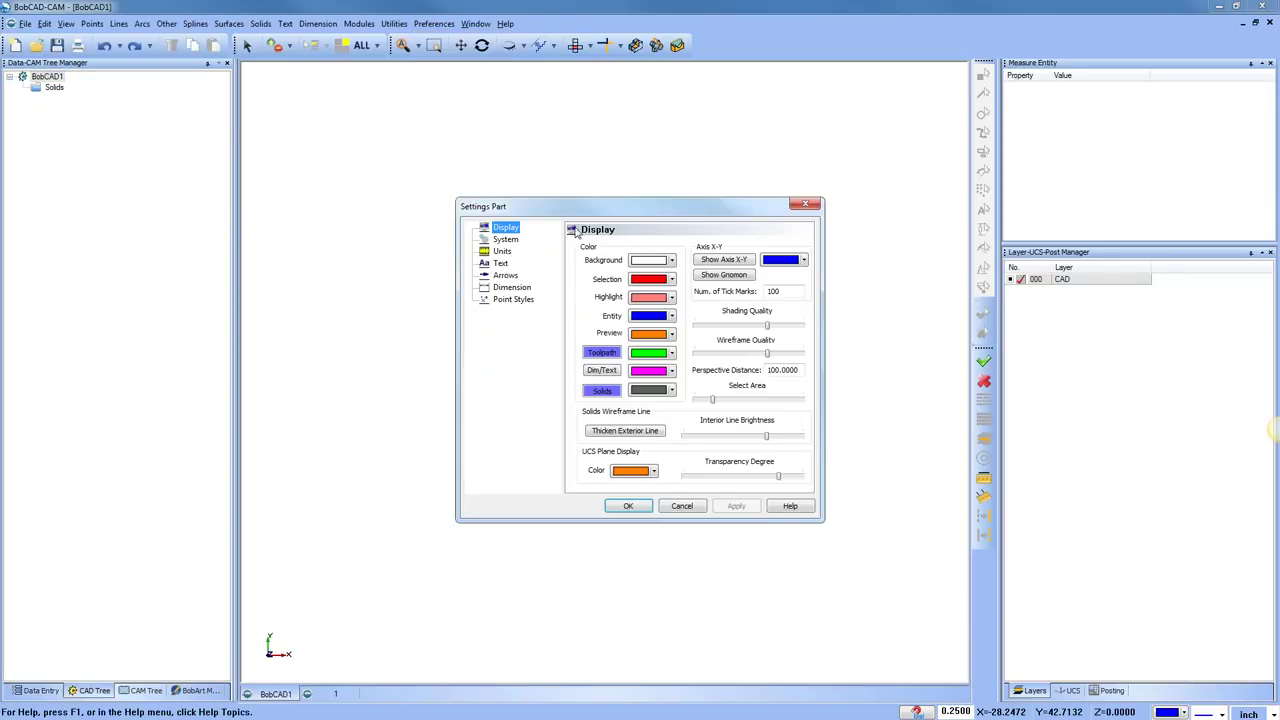
{"action": "left_click", "coordinate": [506, 241]}
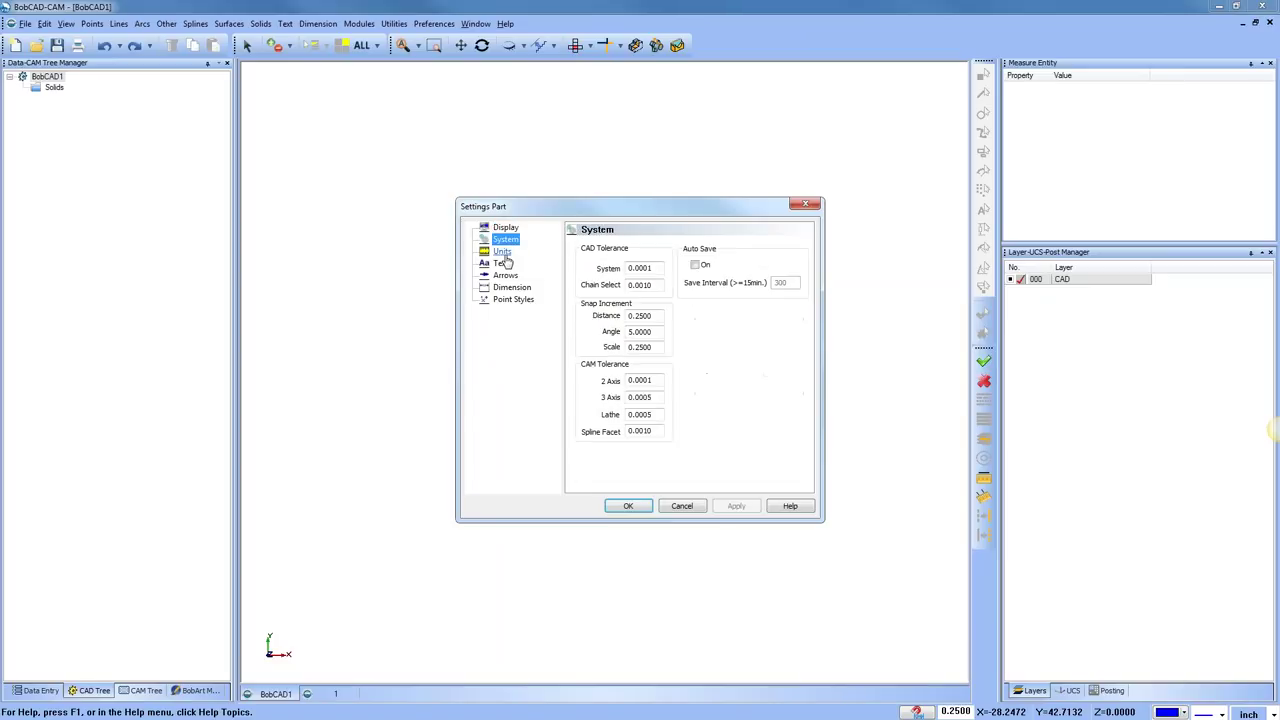
{"action": "left_click", "coordinate": [651, 315]}
{"action": "left_click_drag", "start_coordinate": [678, 334], "coordinate": [573, 336]}
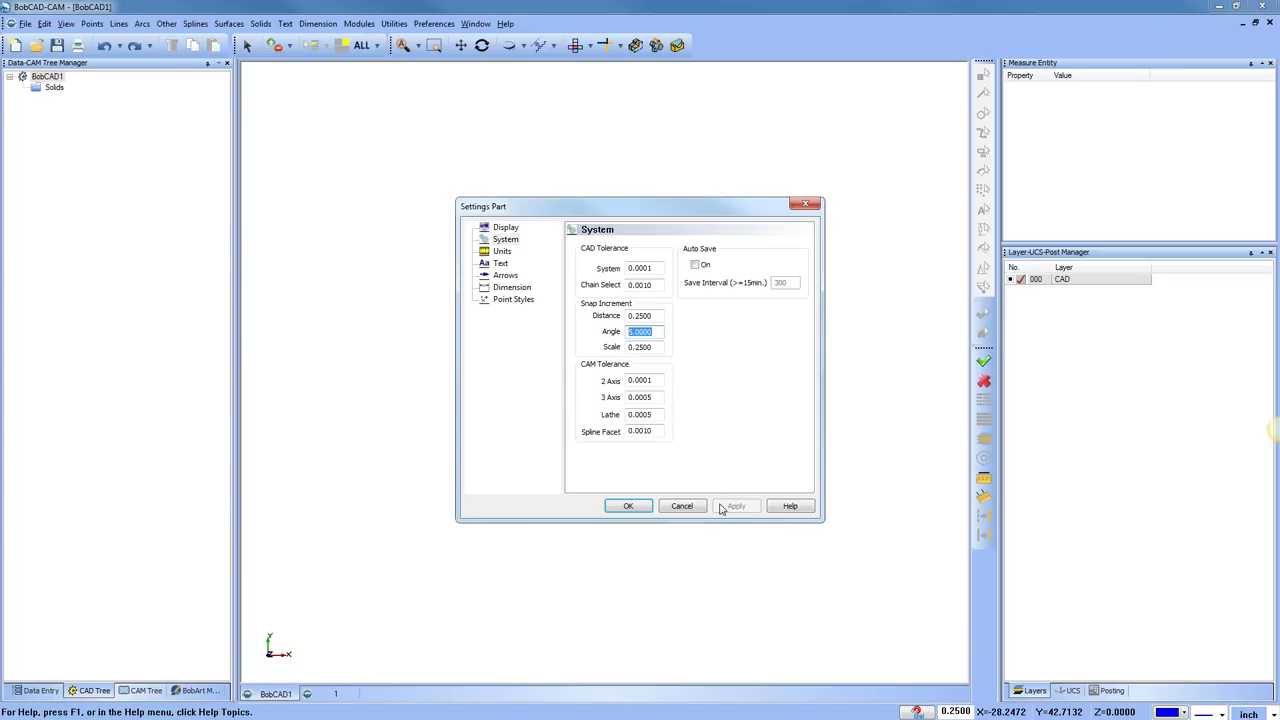
Close part settings, start rotating the vertical line about the circle centre, then cancel
{"action": "left_click", "coordinate": [680, 505]}
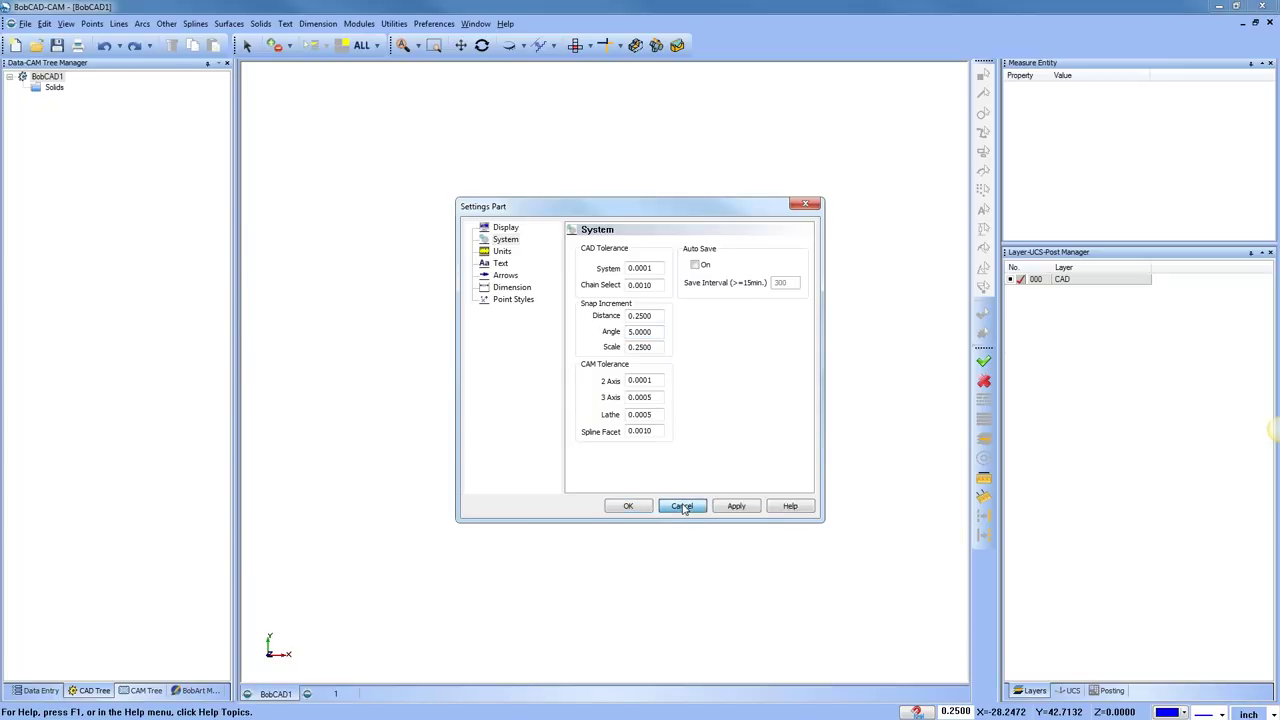
{"action": "left_click", "coordinate": [394, 23]}
{"action": "left_click", "coordinate": [412, 51]}
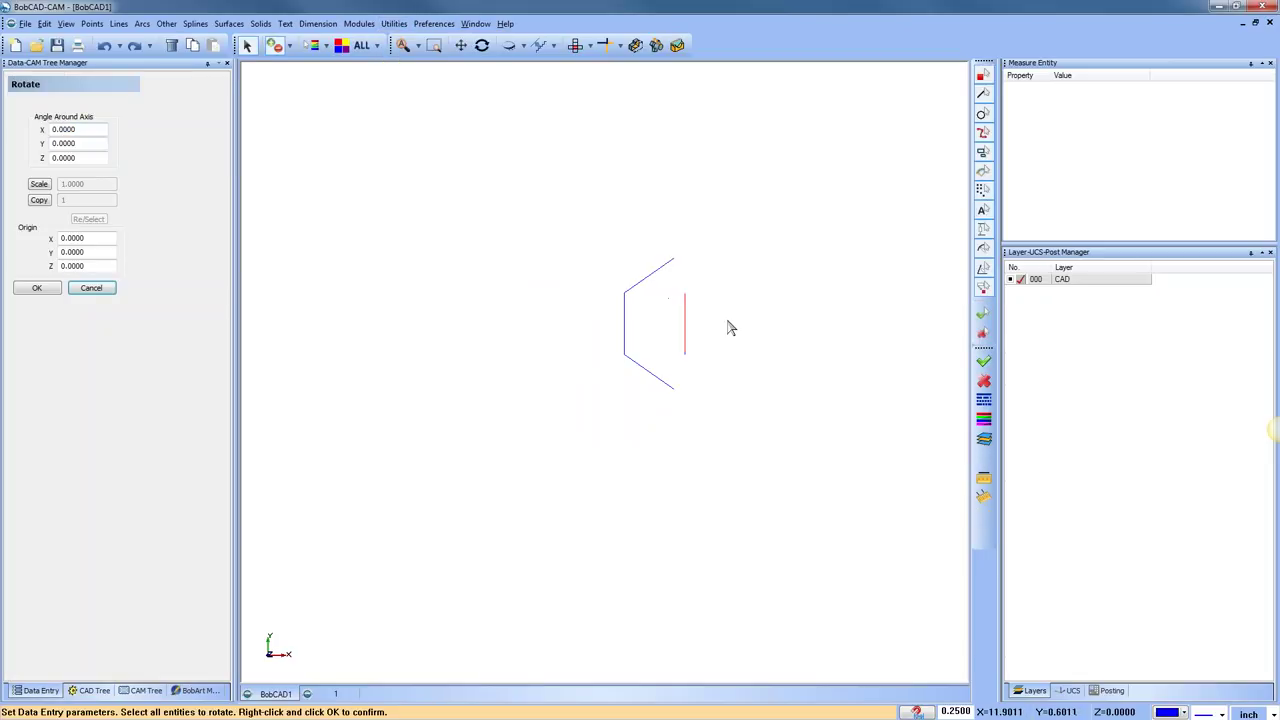
{"action": "left_click", "coordinate": [685, 324]}
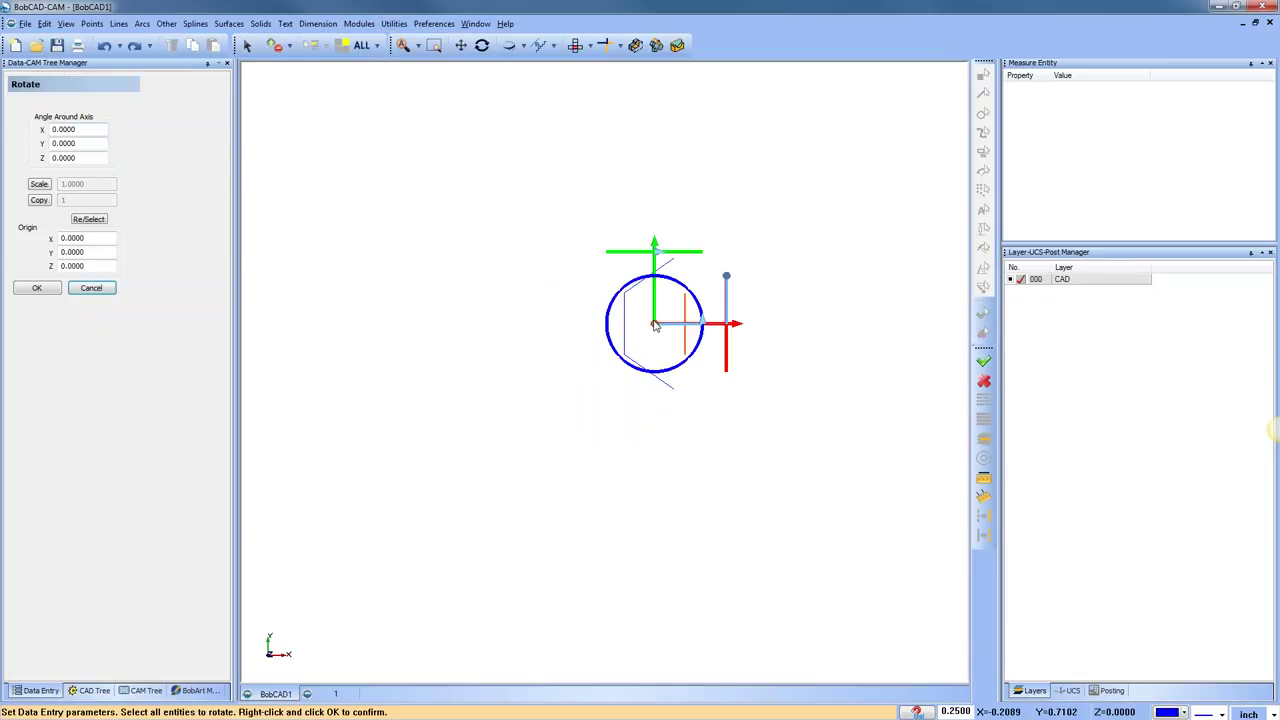
{"action": "left_click_drag", "start_coordinate": [655, 323], "coordinate": [486, 340]}
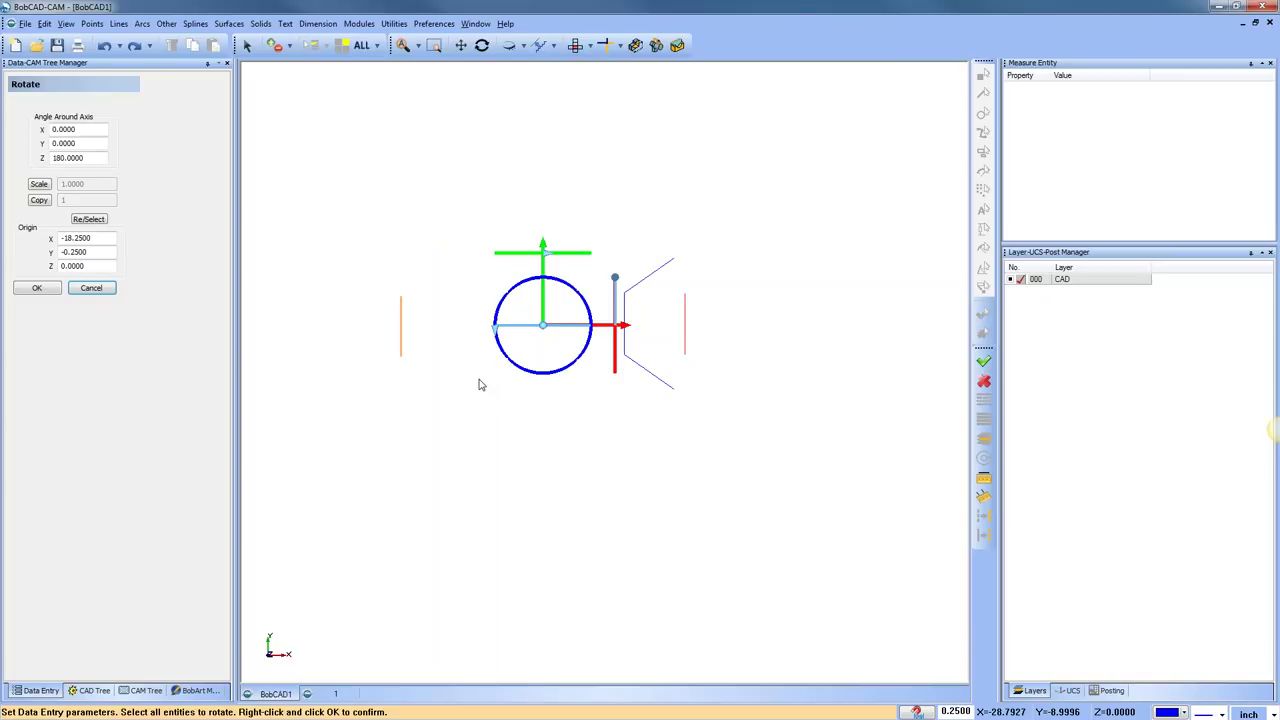
{"action": "left_click", "coordinate": [100, 289]}
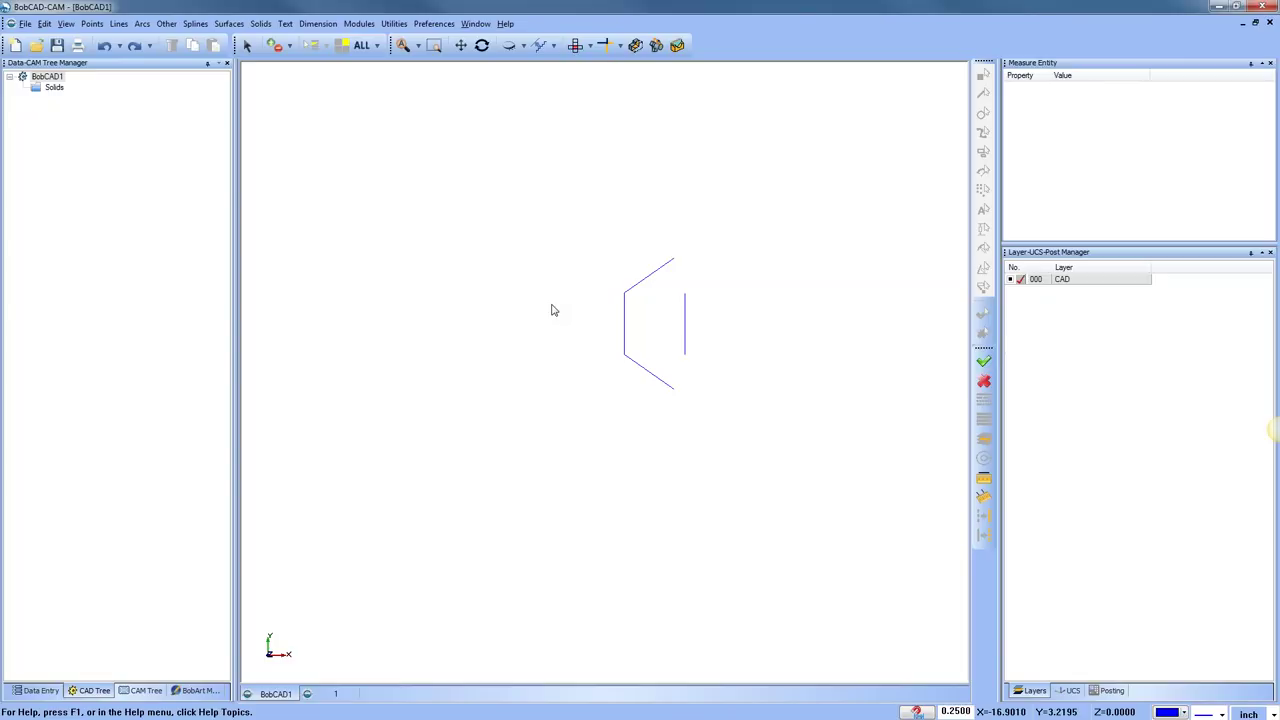
Try the 2D Rotate utility on the Z angle field, then cancel it
{"action": "left_click", "coordinate": [394, 23]}
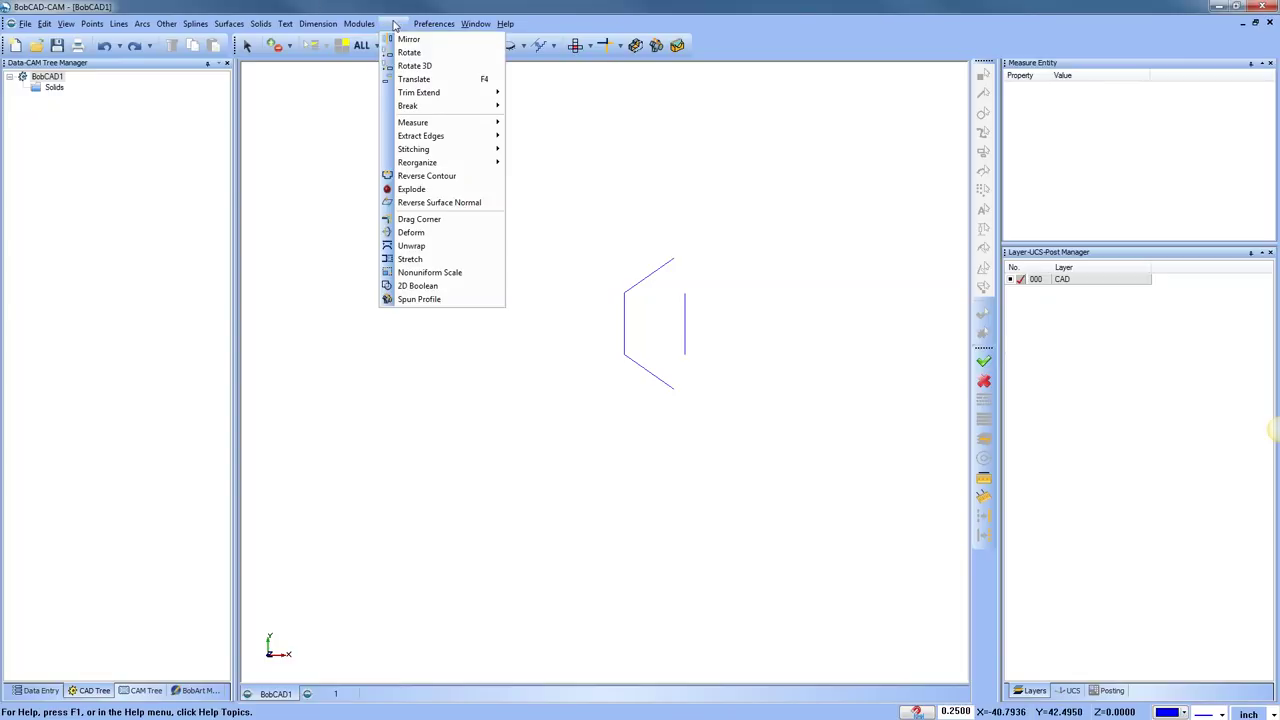
{"action": "left_click", "coordinate": [448, 56]}
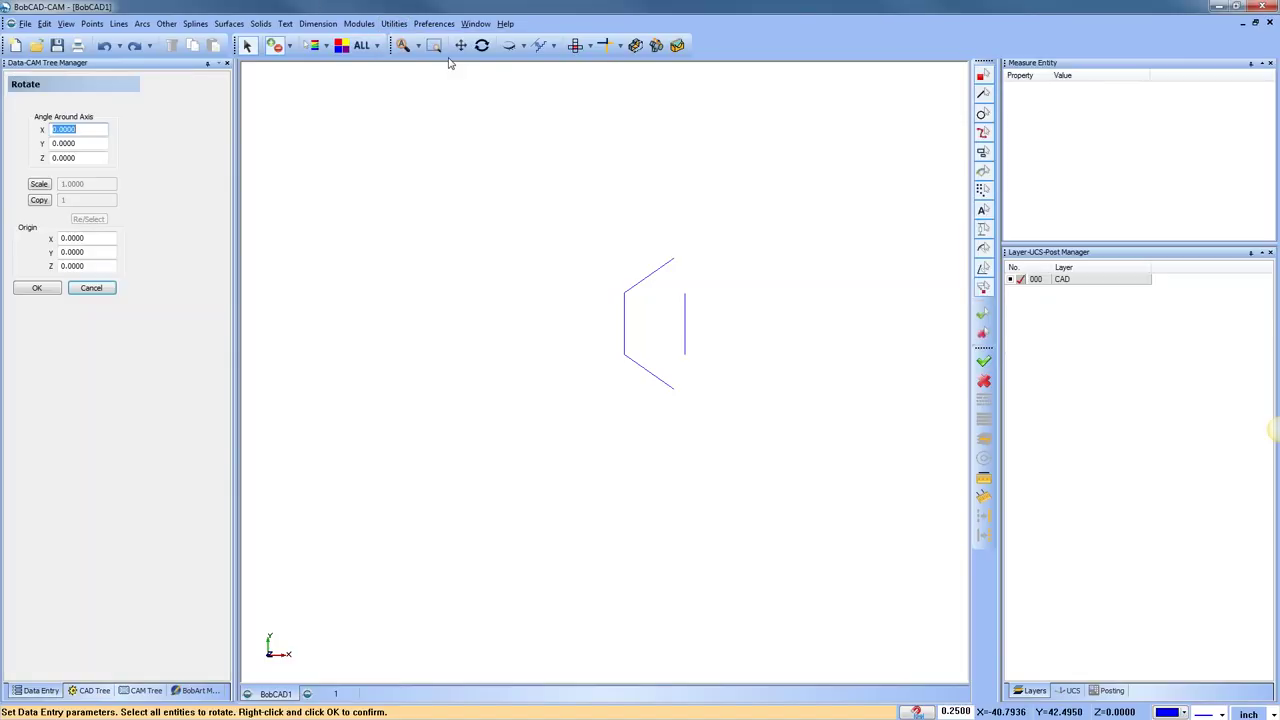
{"action": "left_click", "coordinate": [89, 142]}
{"action": "left_click", "coordinate": [88, 158]}
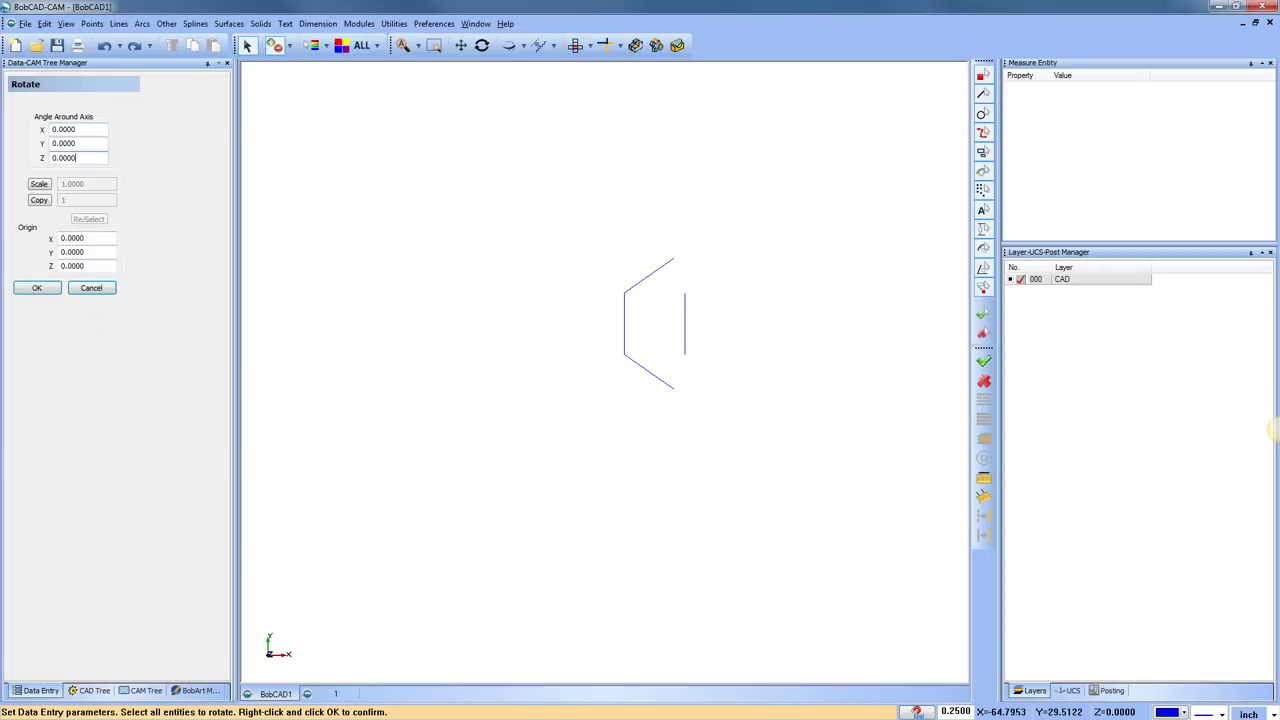
{"action": "left_click", "coordinate": [91, 288]}
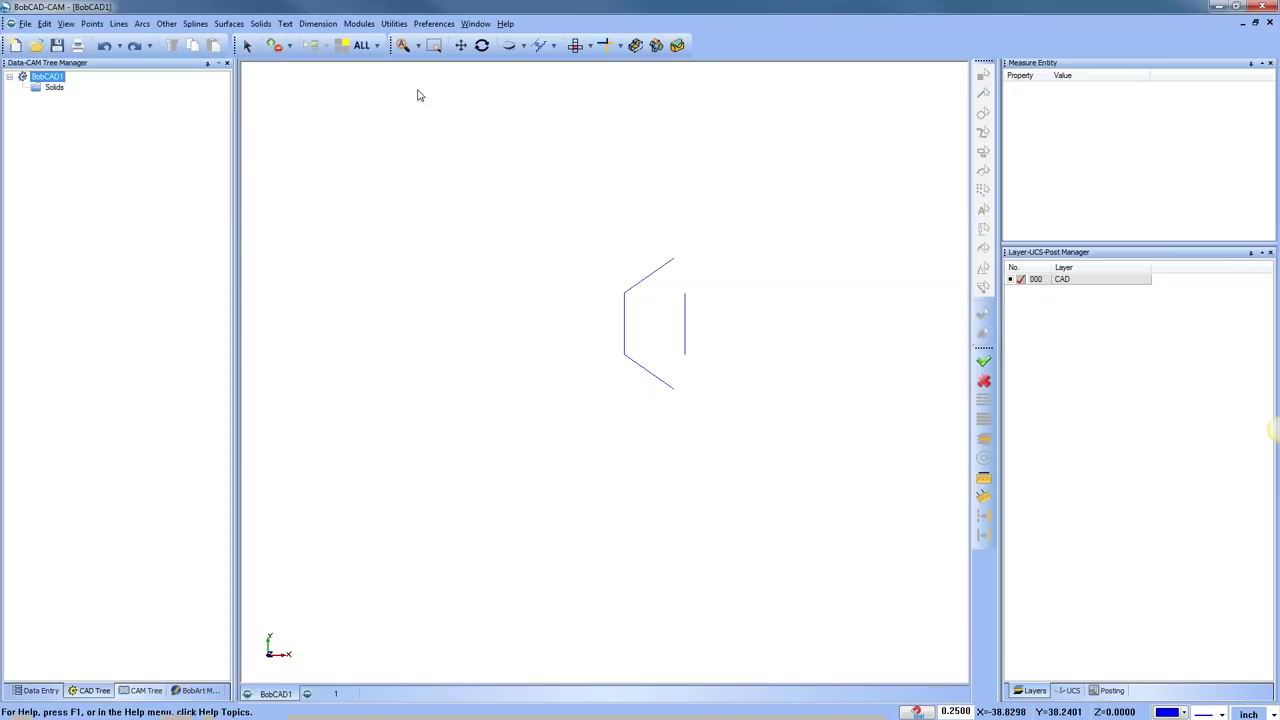
Start Rotate 3D on the window-selected bracket shape and orbit to view it in 3D
{"action": "left_click", "coordinate": [393, 23]}
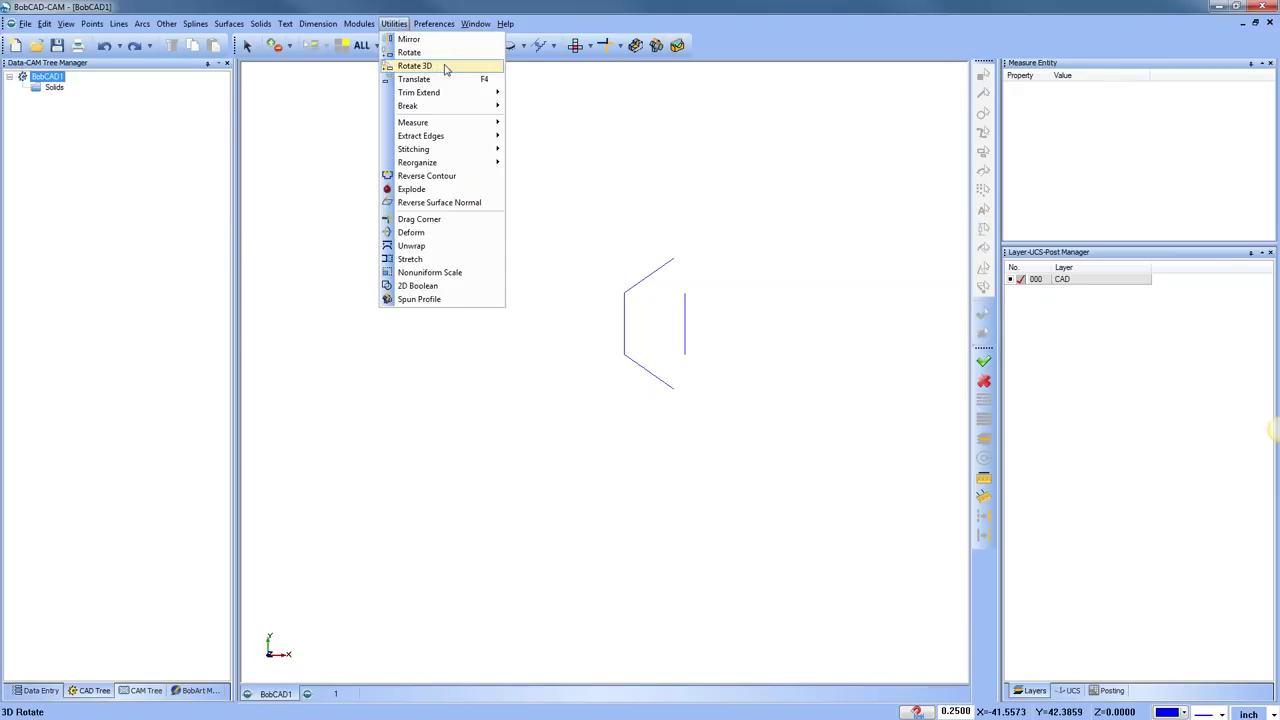
{"action": "left_click", "coordinate": [446, 66]}
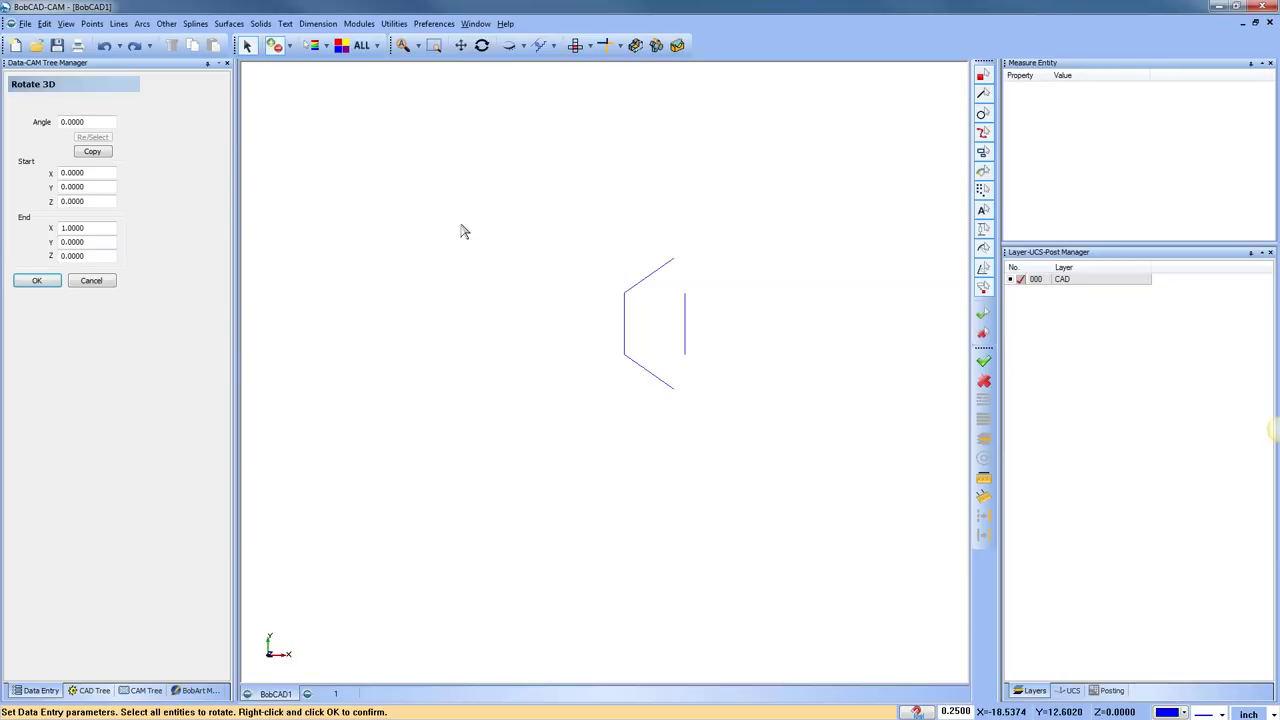
{"action": "double_click", "coordinate": [83, 122]}
{"action": "left_click_drag", "start_coordinate": [563, 211], "coordinate": [760, 484]}
{"action": "right_click", "coordinate": [757, 484]}
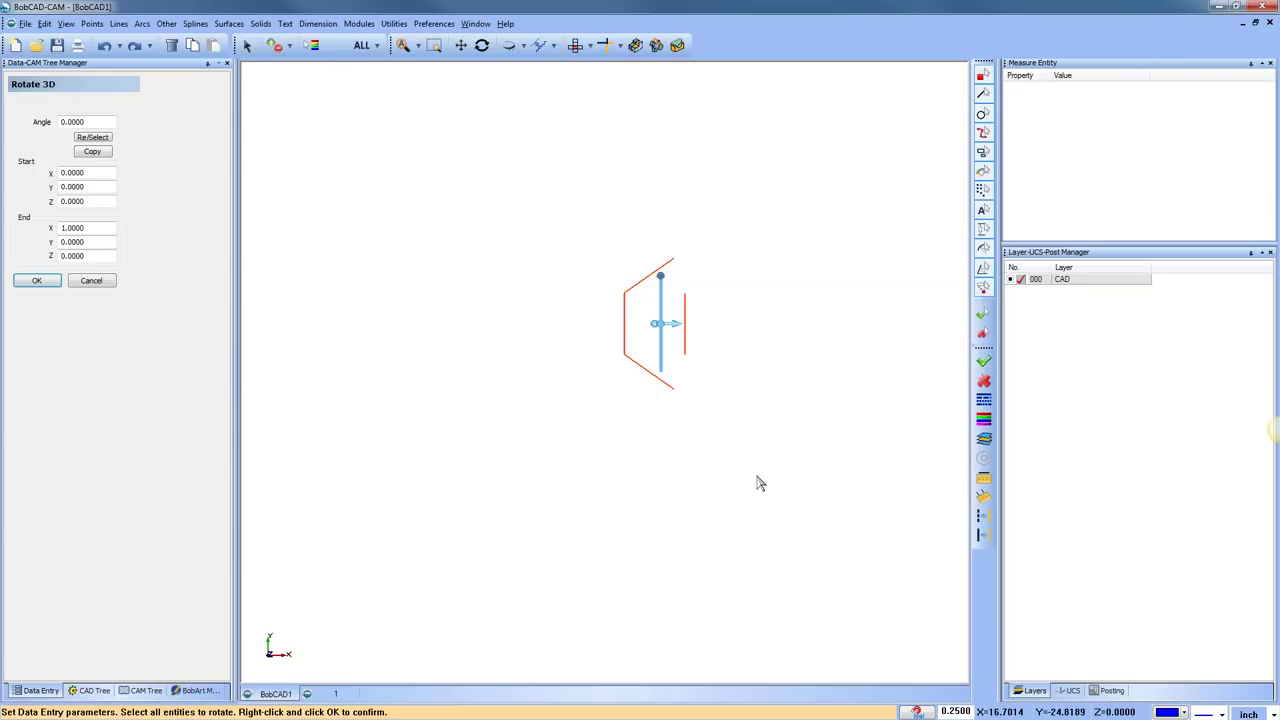
{"action": "middle_click_drag", "start_coordinate": [714, 451], "coordinate": [720, 400]}
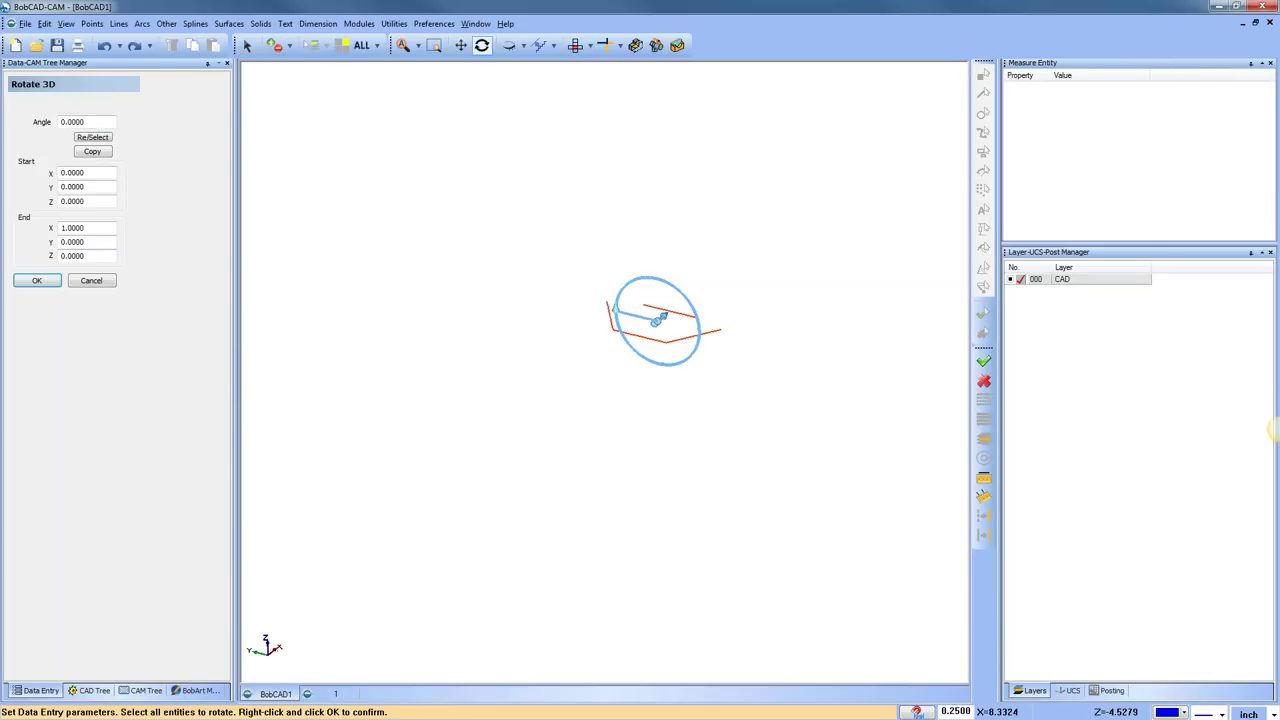
Preview the 3D rotation at 90° and 20°, then reset the angle to 0
{"action": "left_click", "coordinate": [74, 121]}
{"action": "type", "text": "90"}
{"action": "key", "text": "Tab"}
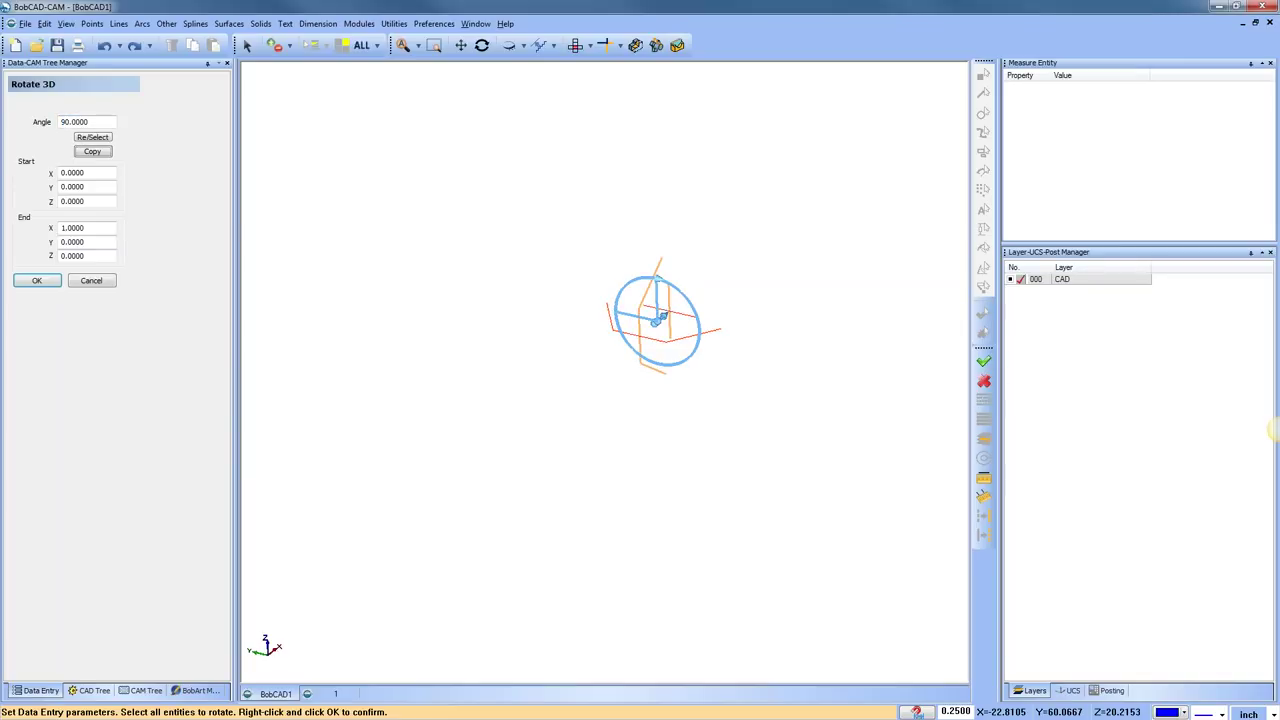
{"action": "left_click", "coordinate": [74, 121]}
{"action": "type", "text": "20"}
{"action": "key", "text": "Tab"}
{"action": "left_click", "coordinate": [74, 121]}
{"action": "type", "text": "0"}
{"action": "key", "text": "Tab"}
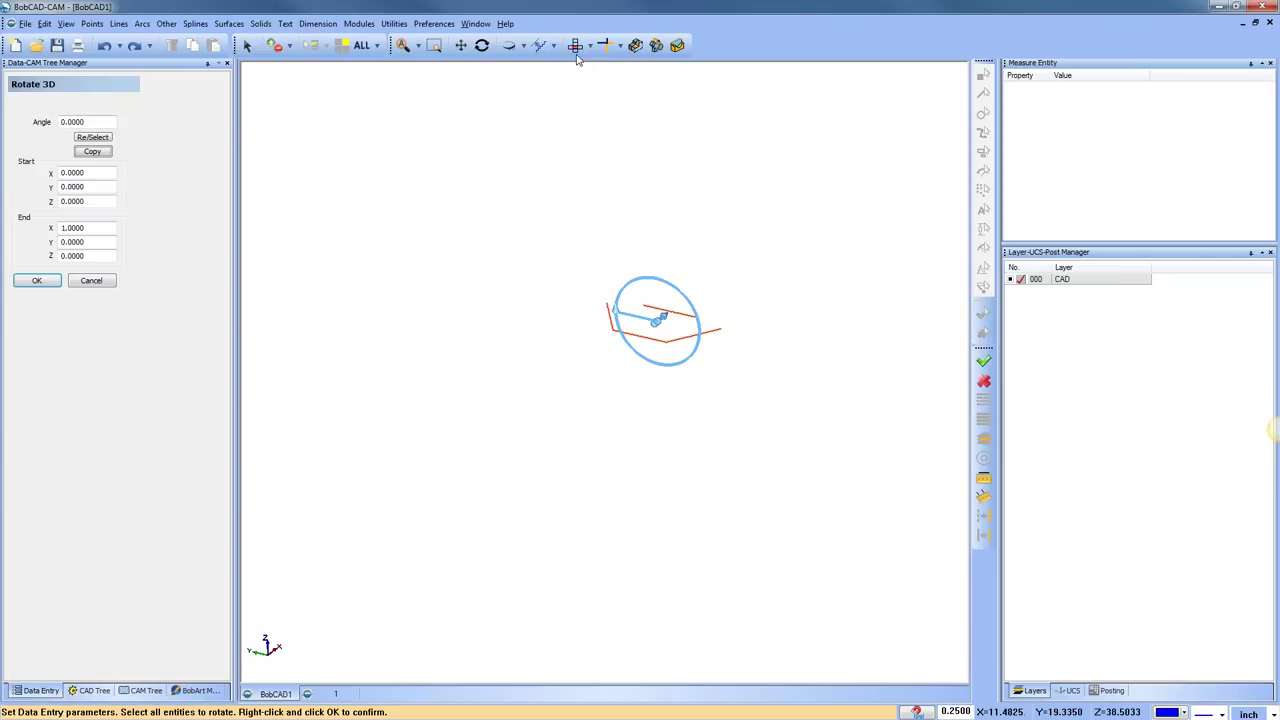
In top view, move the rotation axis, spin the preview to 195°, then cancel
{"action": "left_click", "coordinate": [575, 45]}
{"action": "left_click_drag", "start_coordinate": [655, 328], "coordinate": [497, 324]}
{"action": "left_click_drag", "start_coordinate": [663, 330], "coordinate": [552, 178]}
{"action": "middle_click_drag", "start_coordinate": [614, 457], "coordinate": [630, 370]}
{"action": "left_click_drag", "start_coordinate": [465, 257], "coordinate": [488, 264]}
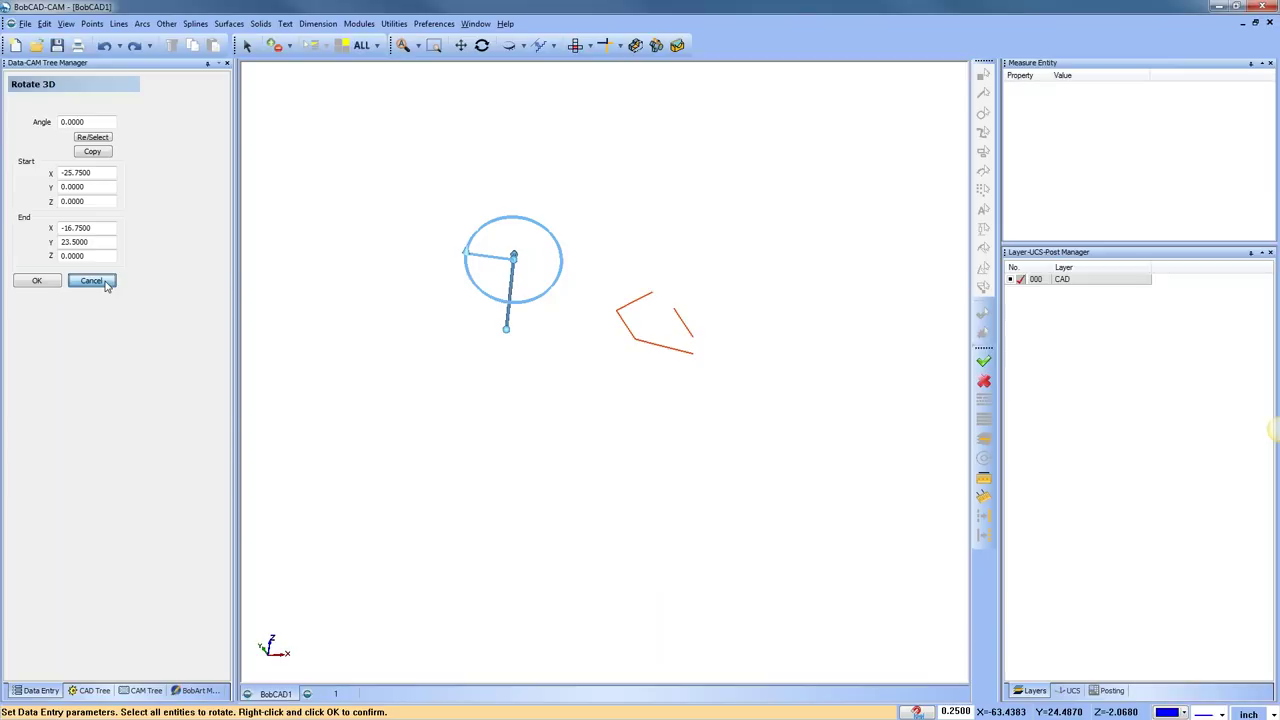
{"action": "left_click", "coordinate": [92, 281]}
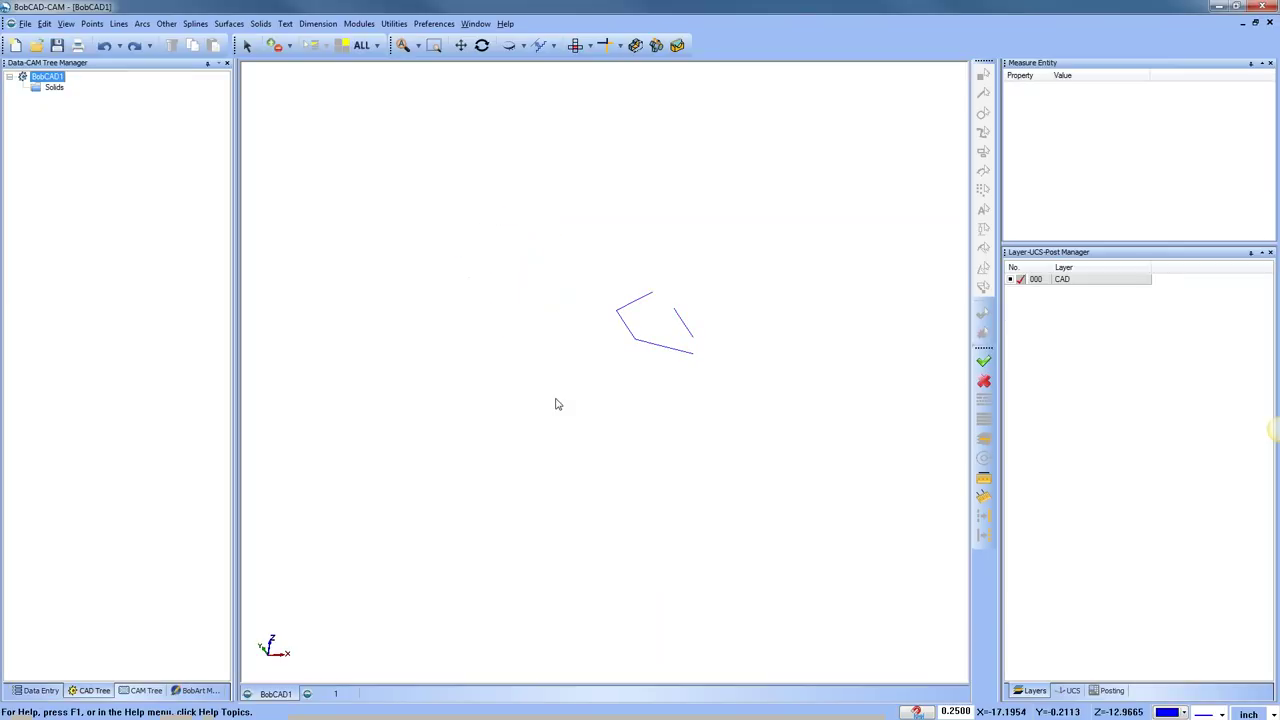
Start Rotate 3D on the bracket shape with a horizontal axis above it
{"action": "left_click", "coordinate": [576, 45]}
{"action": "left_click", "coordinate": [395, 24]}
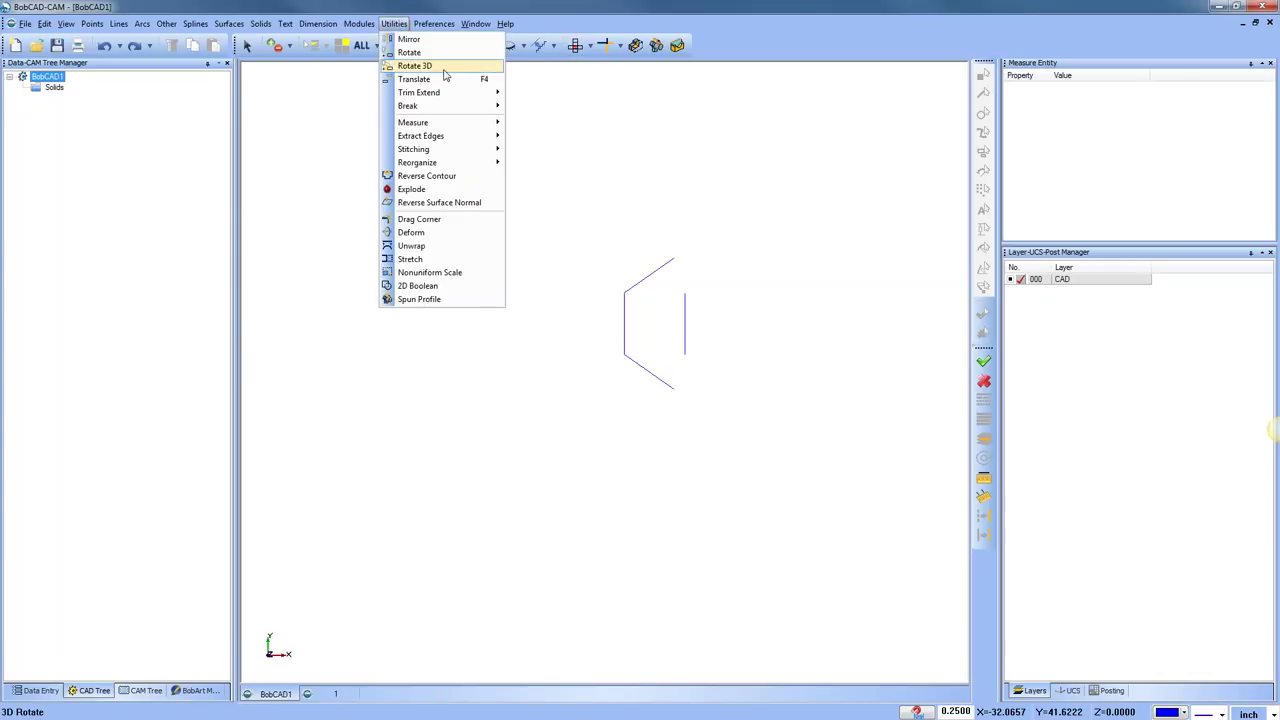
{"action": "left_click", "coordinate": [440, 67]}
{"action": "left_click_drag", "start_coordinate": [571, 186], "coordinate": [746, 486]}
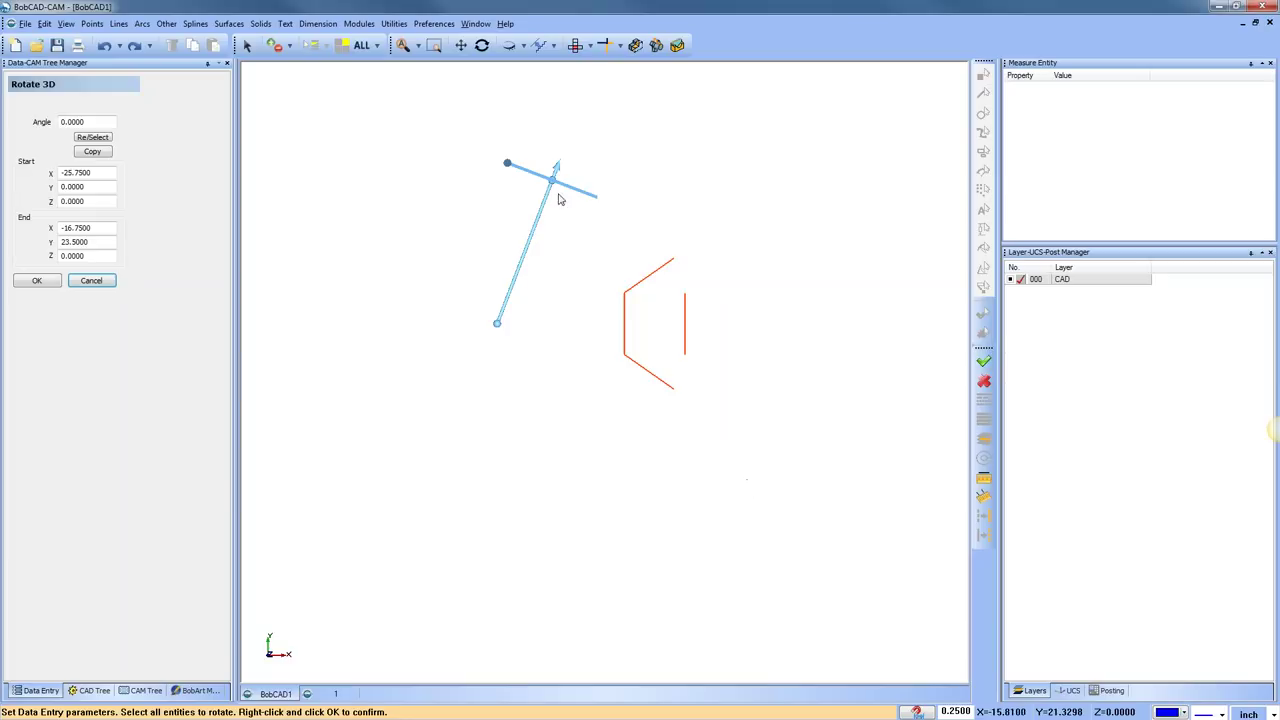
{"action": "left_click_drag", "start_coordinate": [498, 331], "coordinate": [366, 243]}
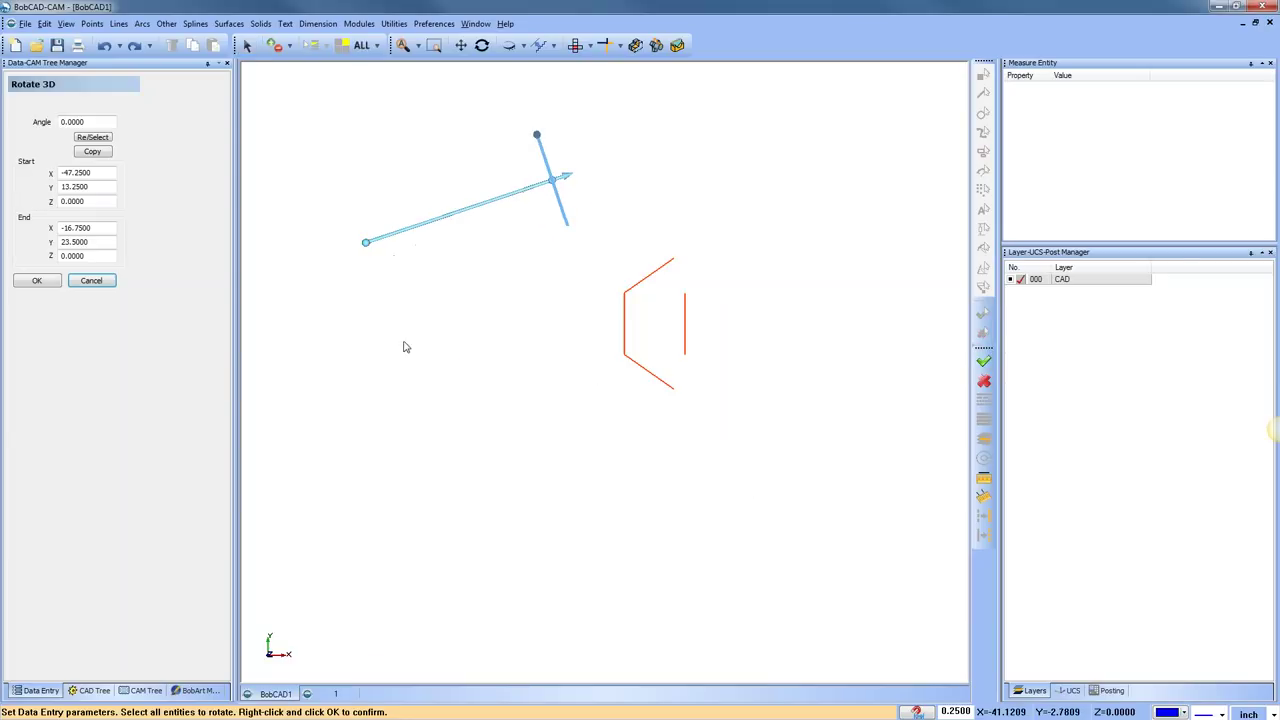
{"action": "left_click_drag", "start_coordinate": [558, 184], "coordinate": [583, 244]}
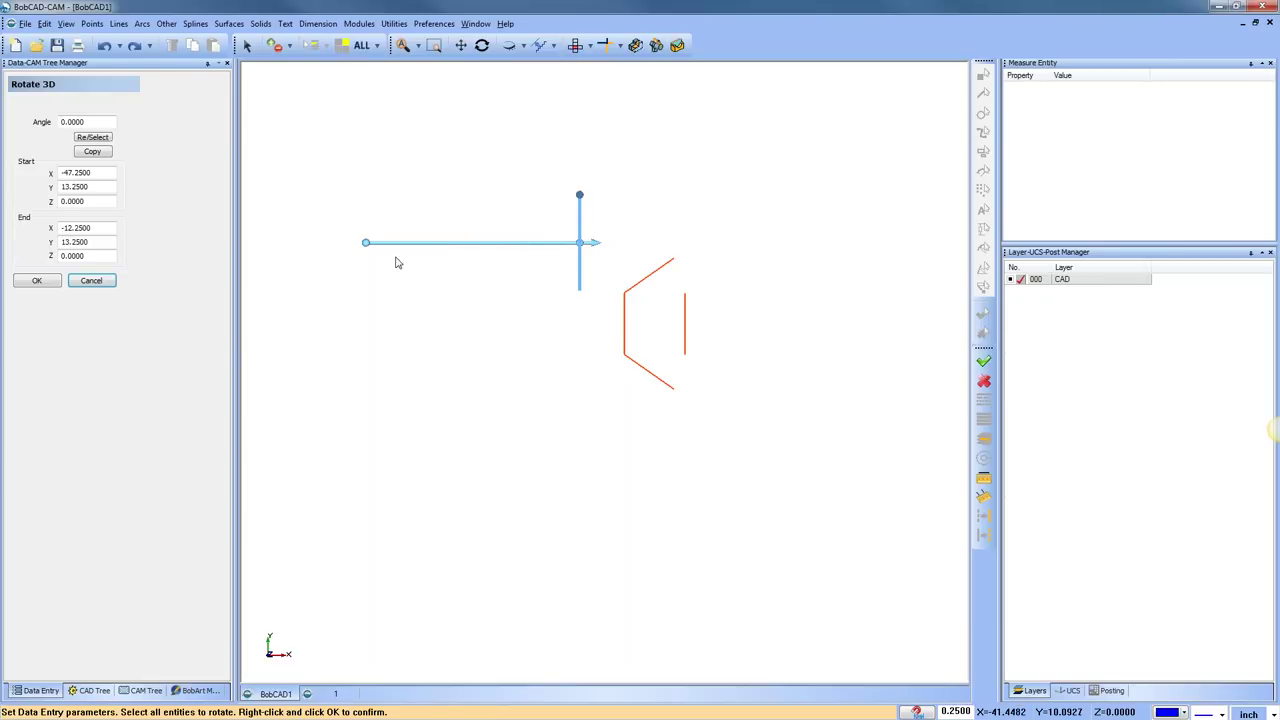
Preview a 90° rotation, orbit to inspect it, and end without keeping the copy
{"action": "double_click", "coordinate": [80, 121]}
{"action": "type", "text": "90"}
{"action": "key", "text": "Tab"}
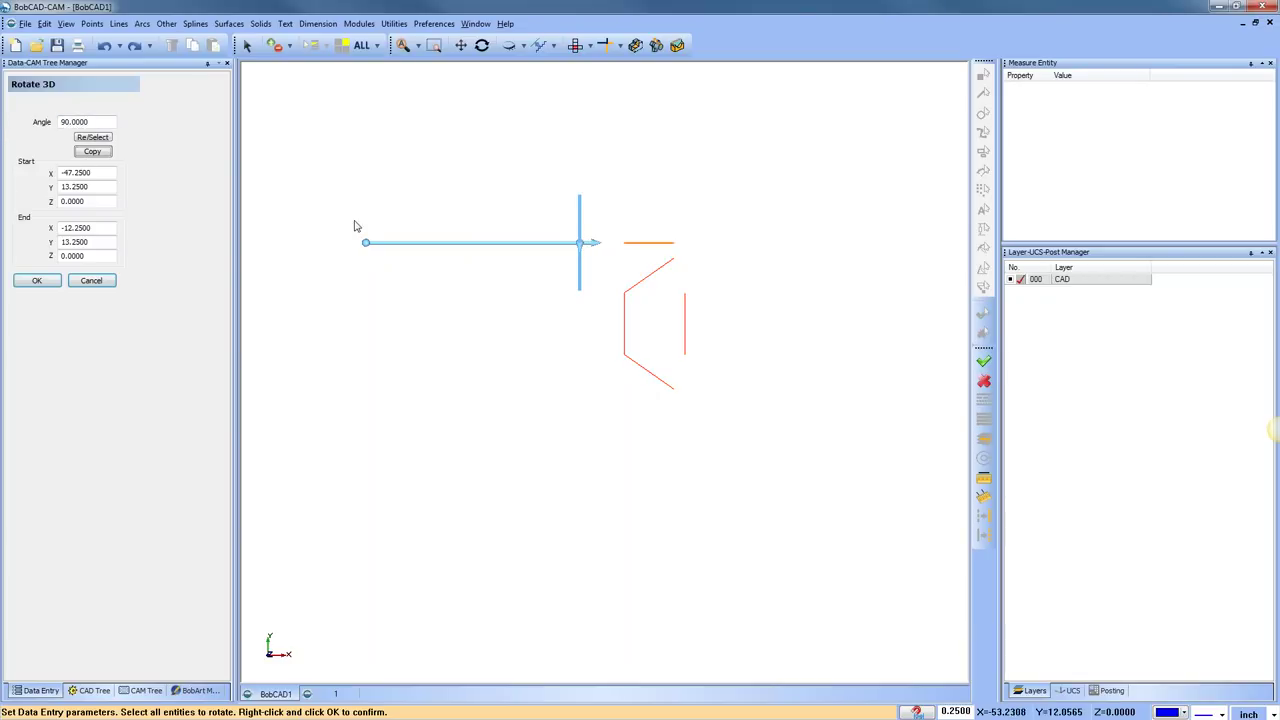
{"action": "middle_click_drag", "start_coordinate": [683, 480], "coordinate": [586, 260]}
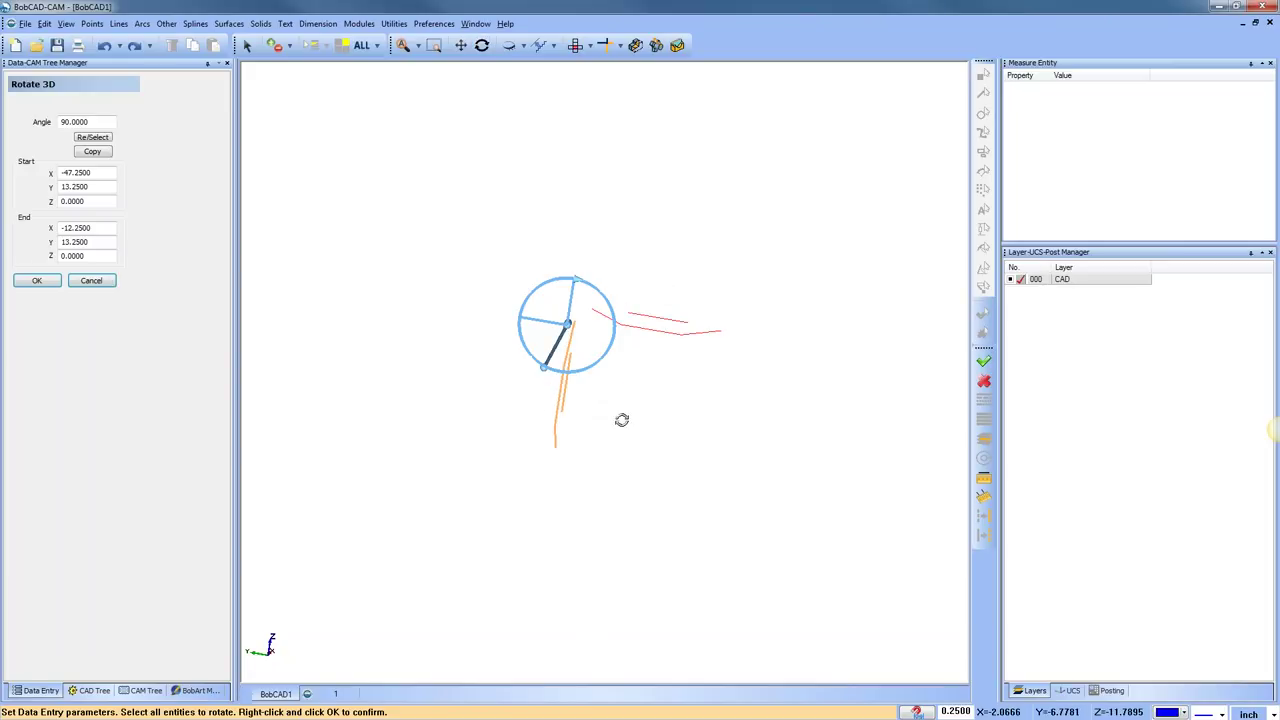
{"action": "middle_click_drag", "start_coordinate": [623, 420], "coordinate": [600, 330]}
{"action": "left_click", "coordinate": [575, 45]}
{"action": "right_click", "coordinate": [414, 329]}
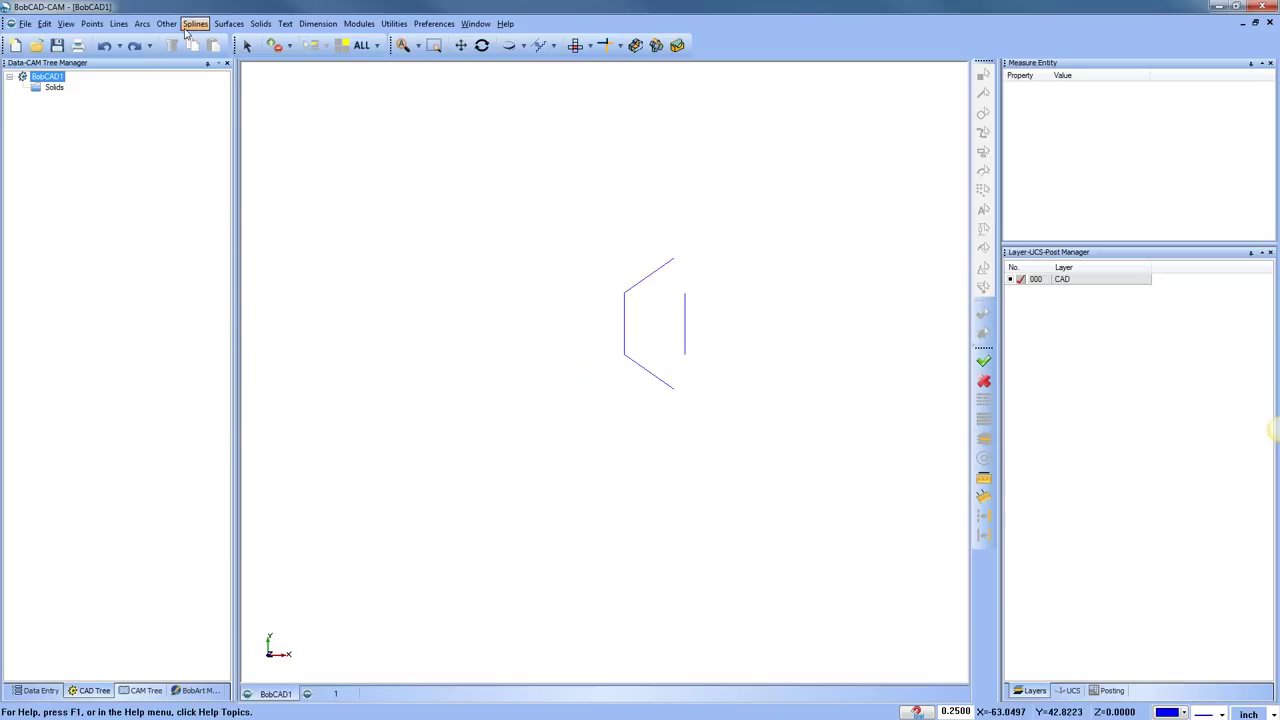
Cancel a second 3D rotation attempt and bring up the Lines options
{"action": "left_click", "coordinate": [395, 24]}
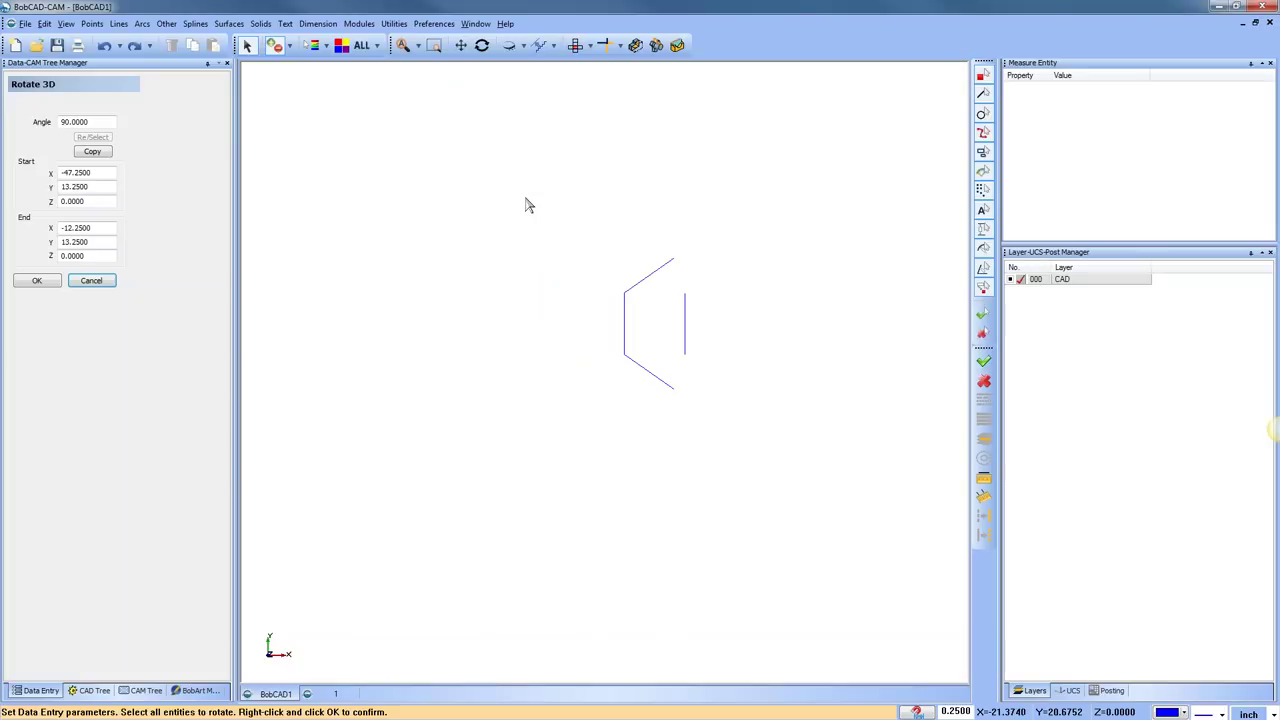
{"action": "key", "text": "ctrl+a"}
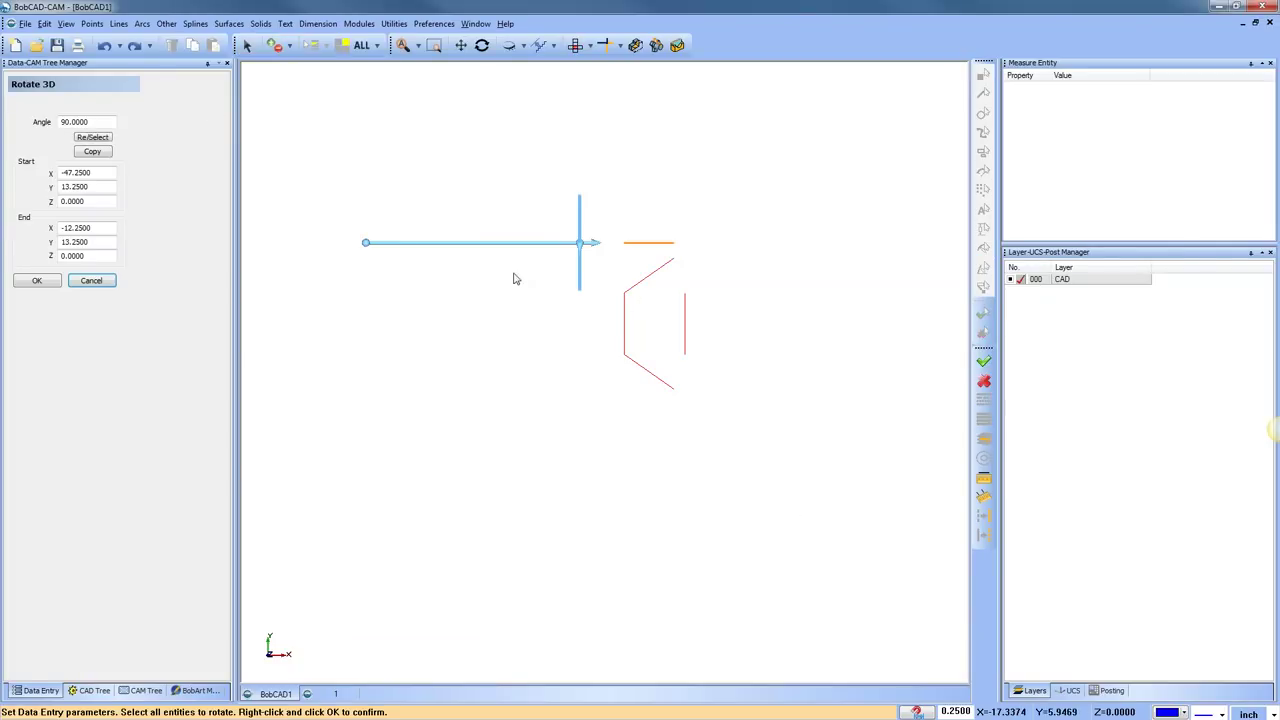
{"action": "left_click", "coordinate": [105, 278]}
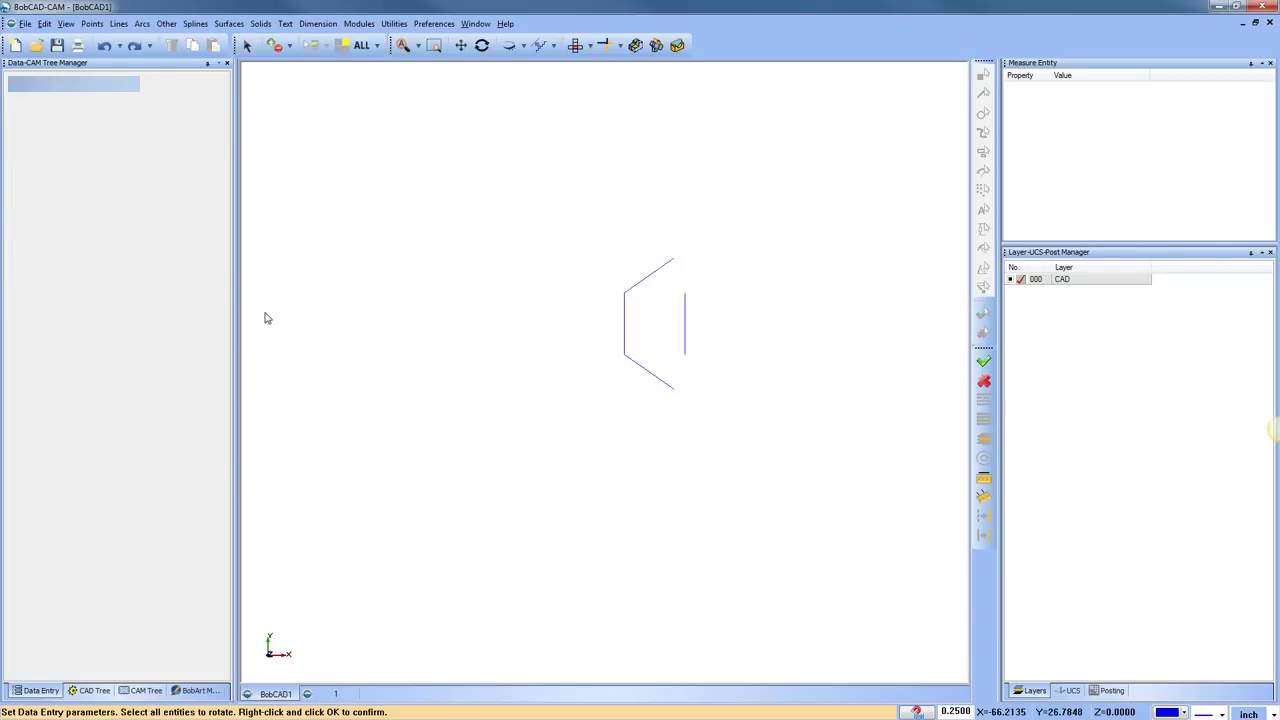
{"action": "left_click", "coordinate": [118, 23]}
Sketch one free slanted line left of the bracket shape, then stop sketching
{"action": "left_click", "coordinate": [142, 41]}
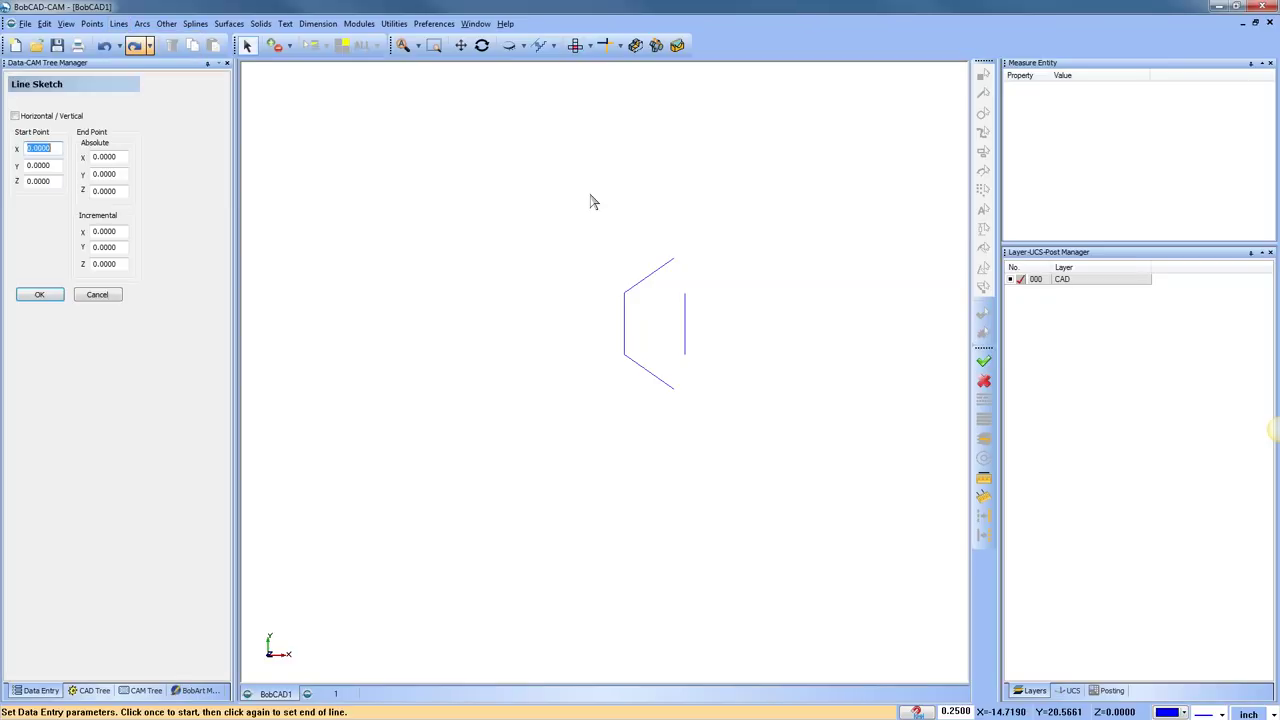
{"action": "left_click", "coordinate": [571, 163]}
{"action": "left_click", "coordinate": [509, 349]}
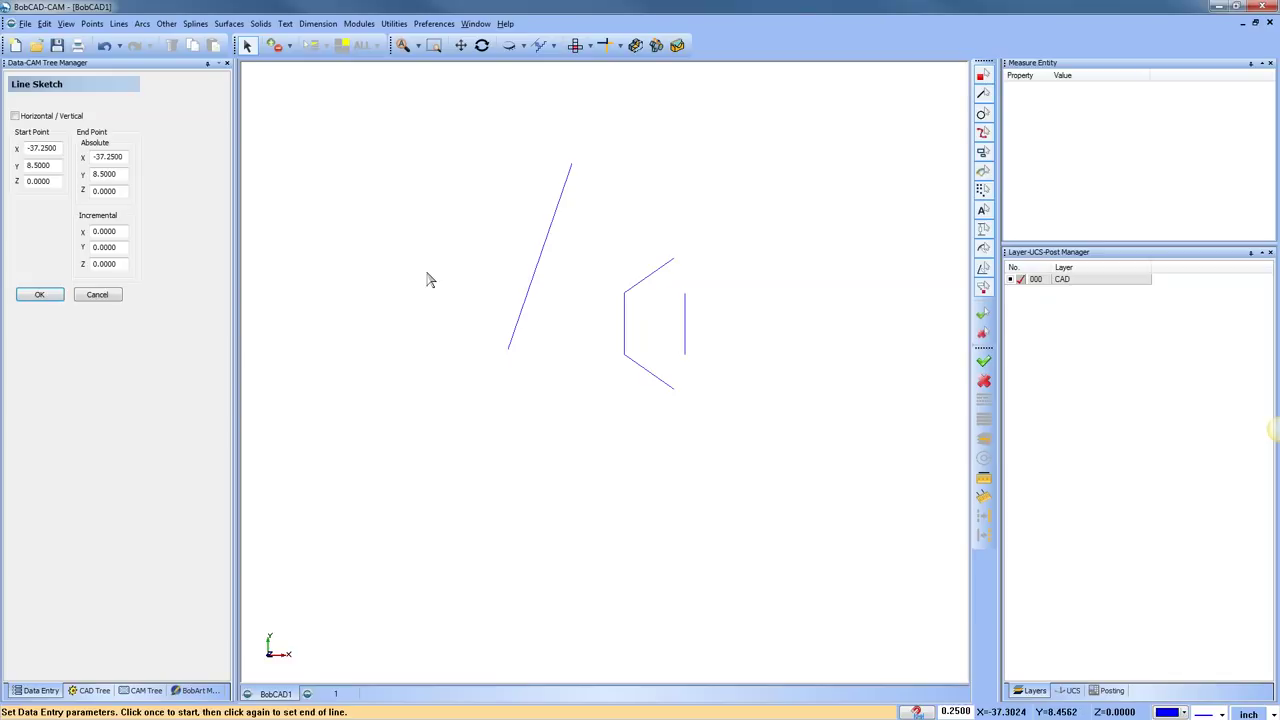
{"action": "left_click", "coordinate": [97, 294]}
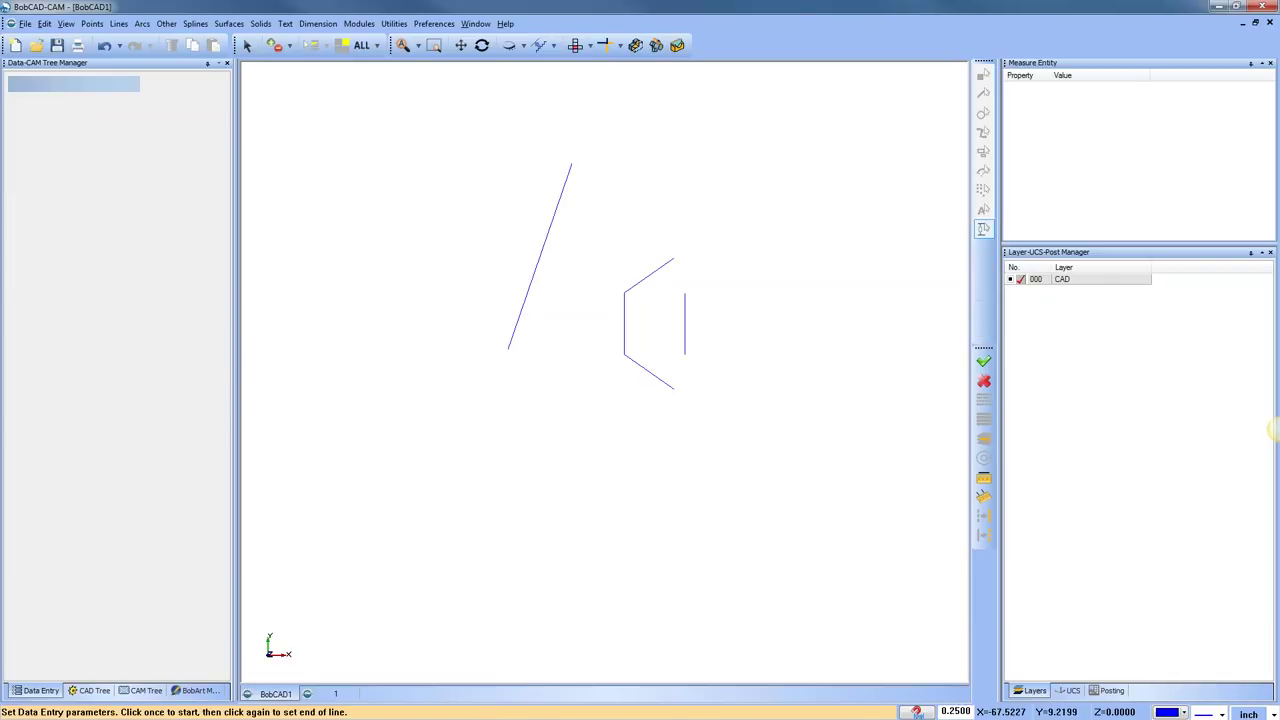
{"action": "left_click", "coordinate": [394, 23]}
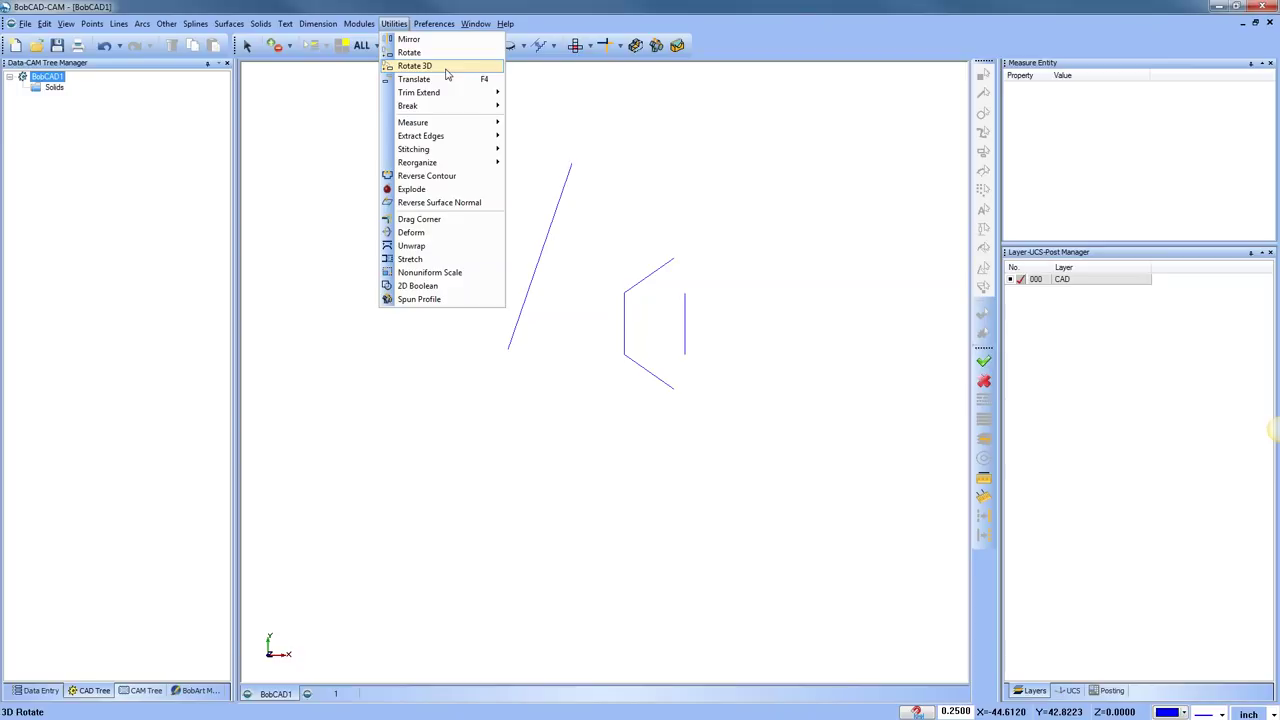
Set up Rotate 3D of the bracket about the slanted line, previewing 170°
{"action": "left_click", "coordinate": [447, 66]}
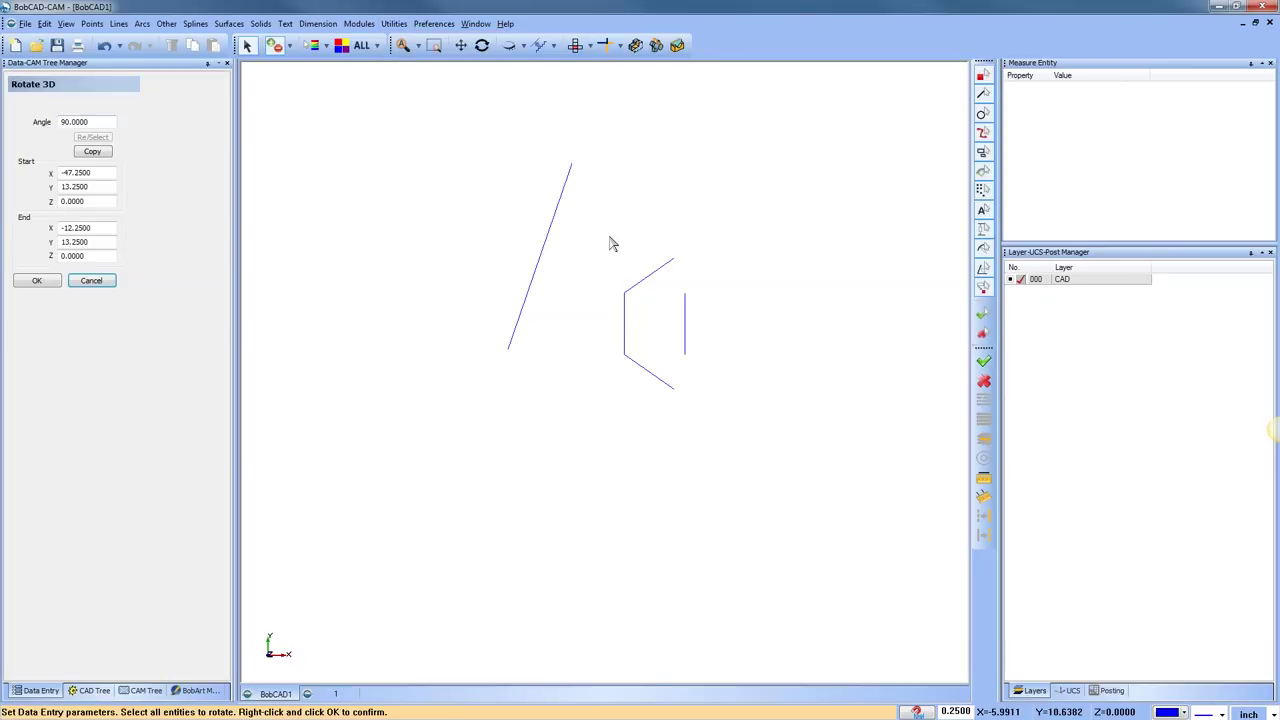
{"action": "left_click_drag", "start_coordinate": [729, 422], "coordinate": [735, 434]}
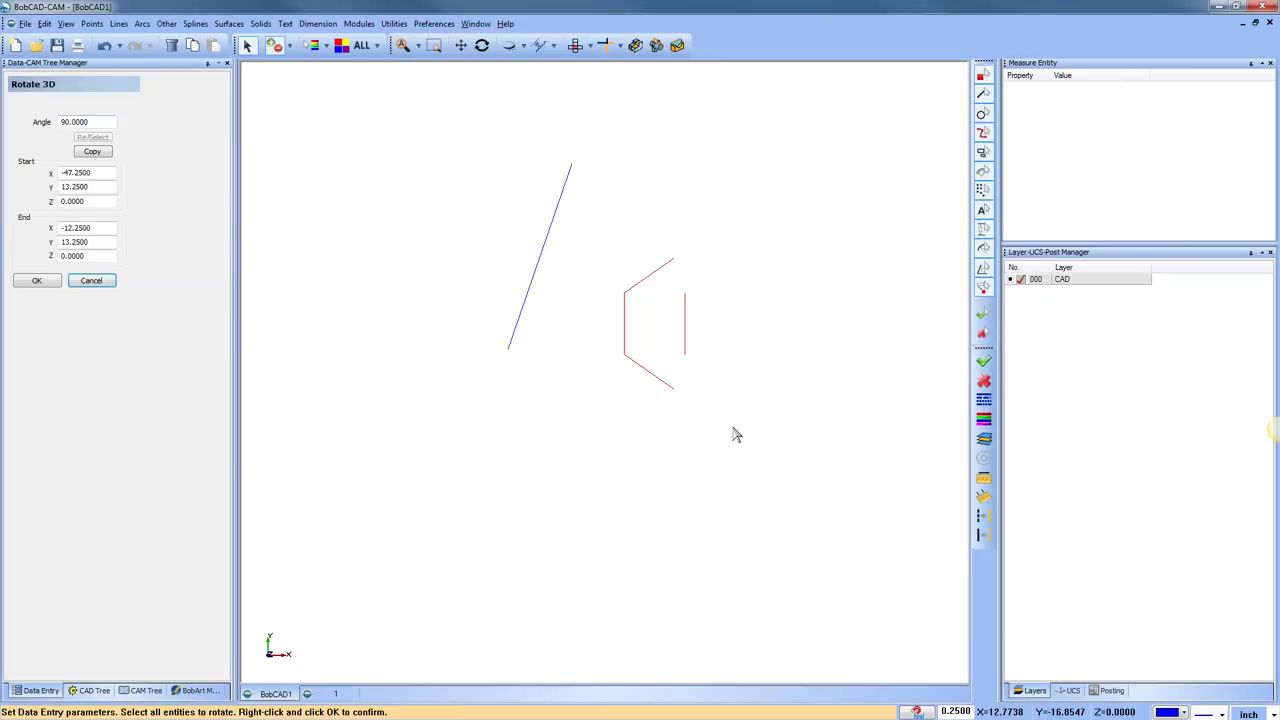
{"action": "right_click", "coordinate": [733, 434]}
{"action": "left_click_drag", "start_coordinate": [366, 245], "coordinate": [508, 349]}
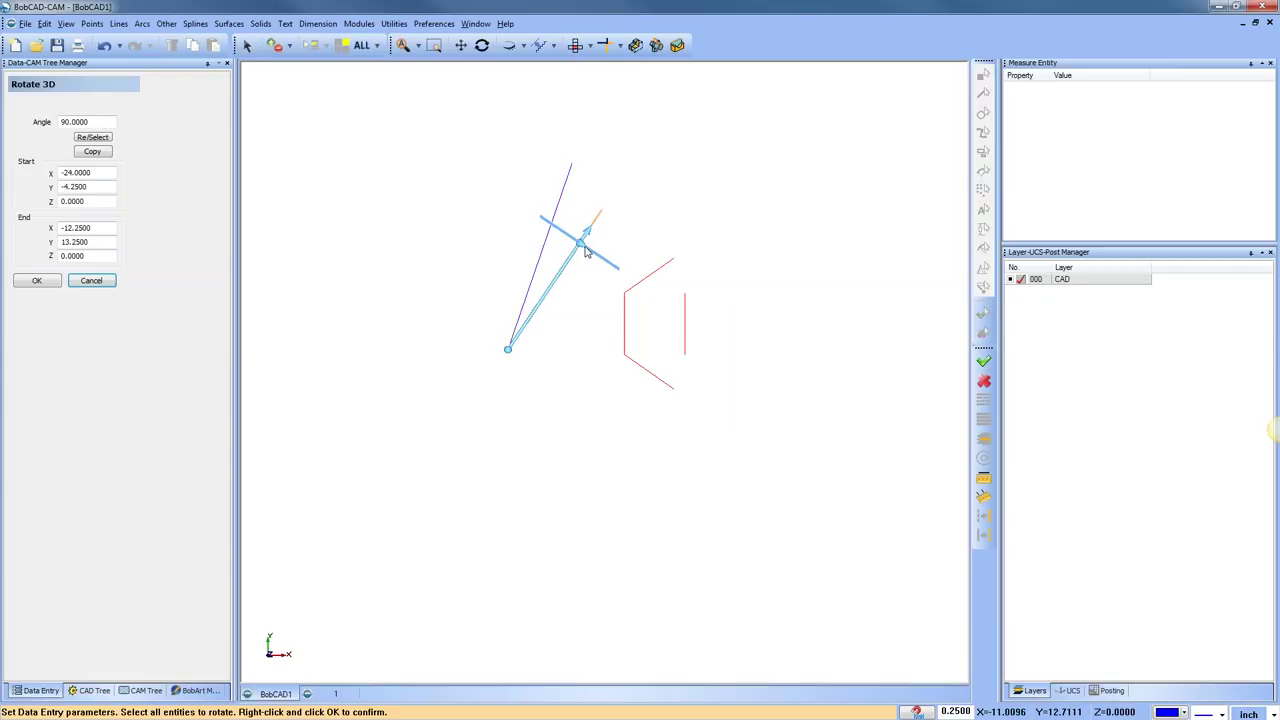
{"action": "left_click_drag", "start_coordinate": [586, 251], "coordinate": [574, 170]}
{"action": "middle_click_drag", "start_coordinate": [689, 431], "coordinate": [481, 249]}
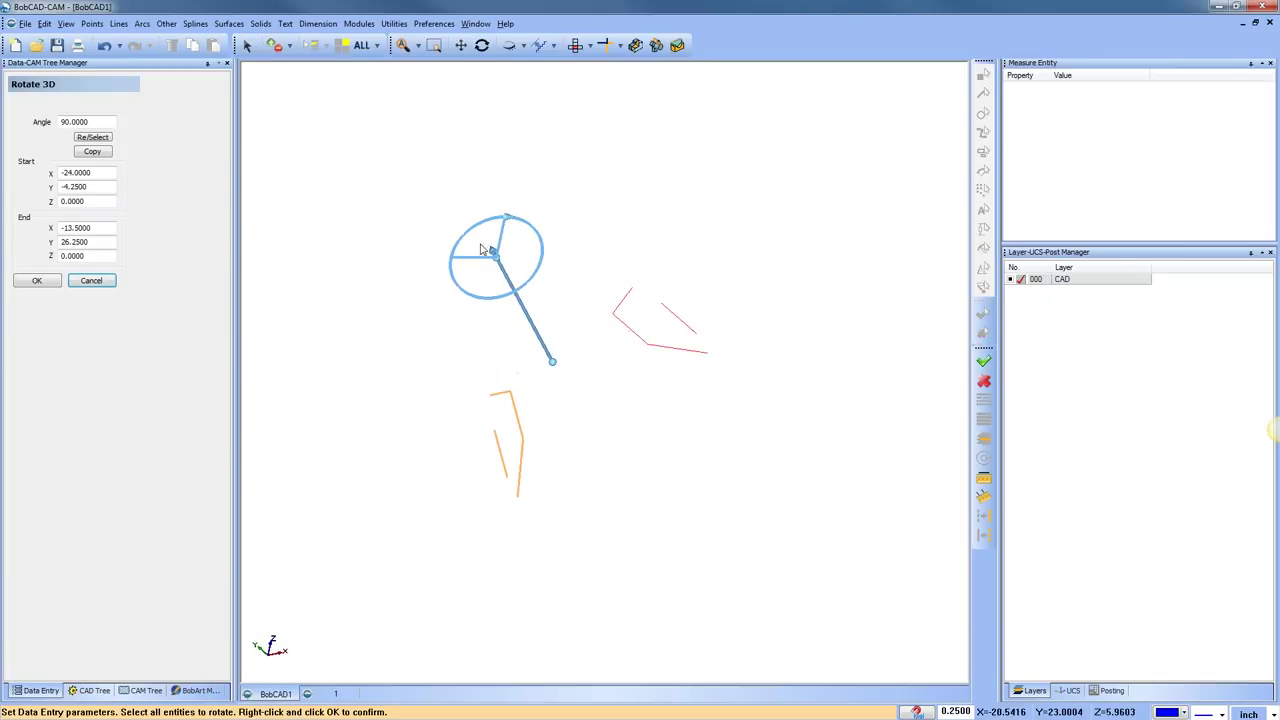
{"action": "left_click_drag", "start_coordinate": [503, 223], "coordinate": [544, 264]}
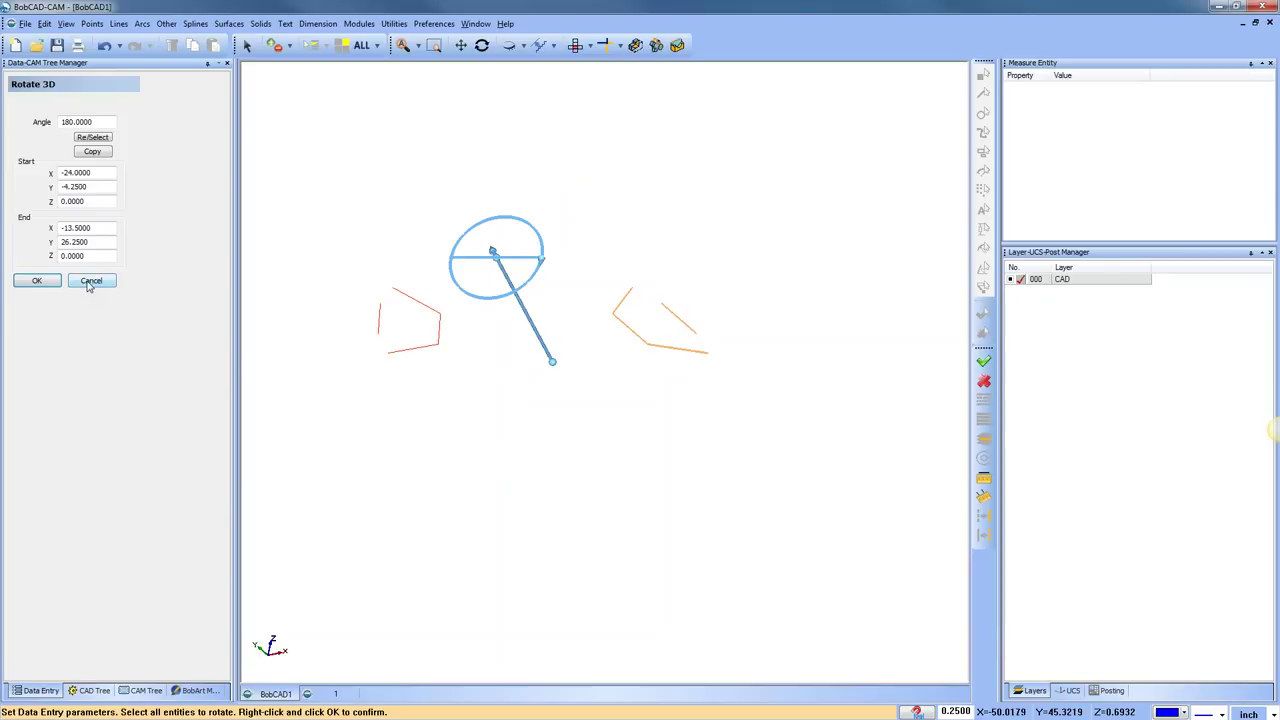
Cancel the rotation, undo the earlier polygon rotation, and view from the top
{"action": "left_click", "coordinate": [91, 281]}
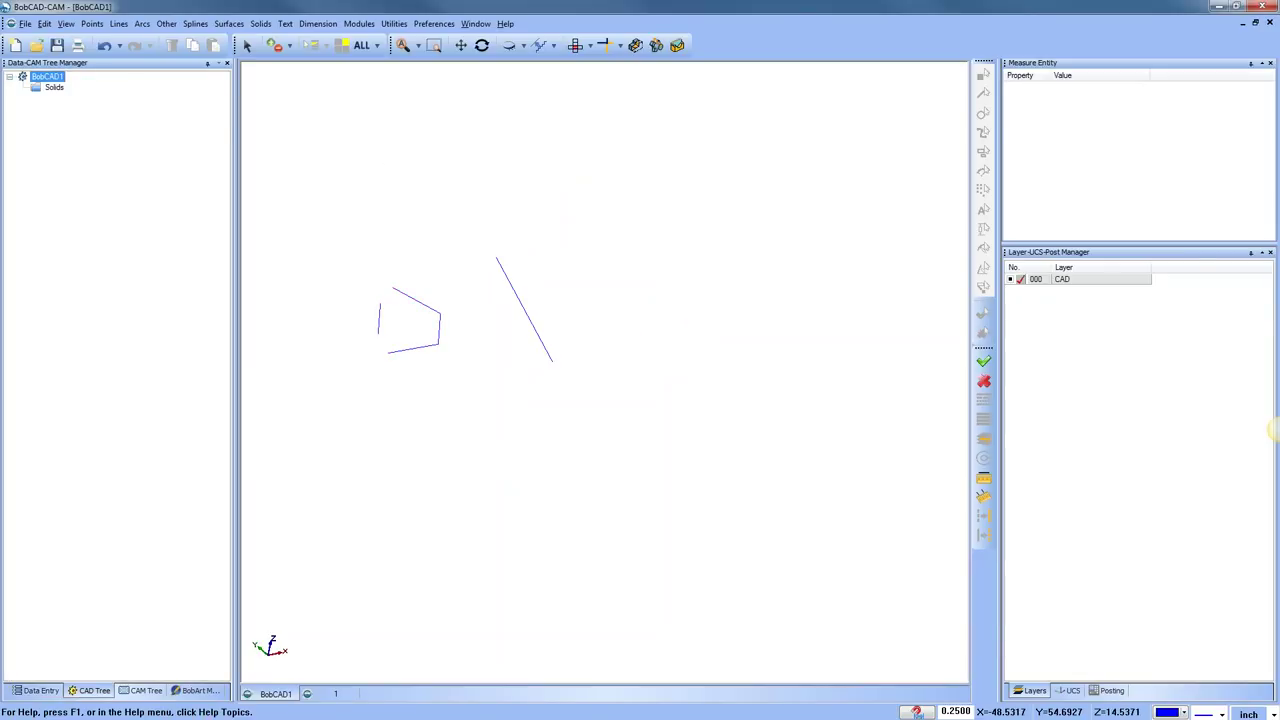
{"action": "left_click", "coordinate": [104, 45]}
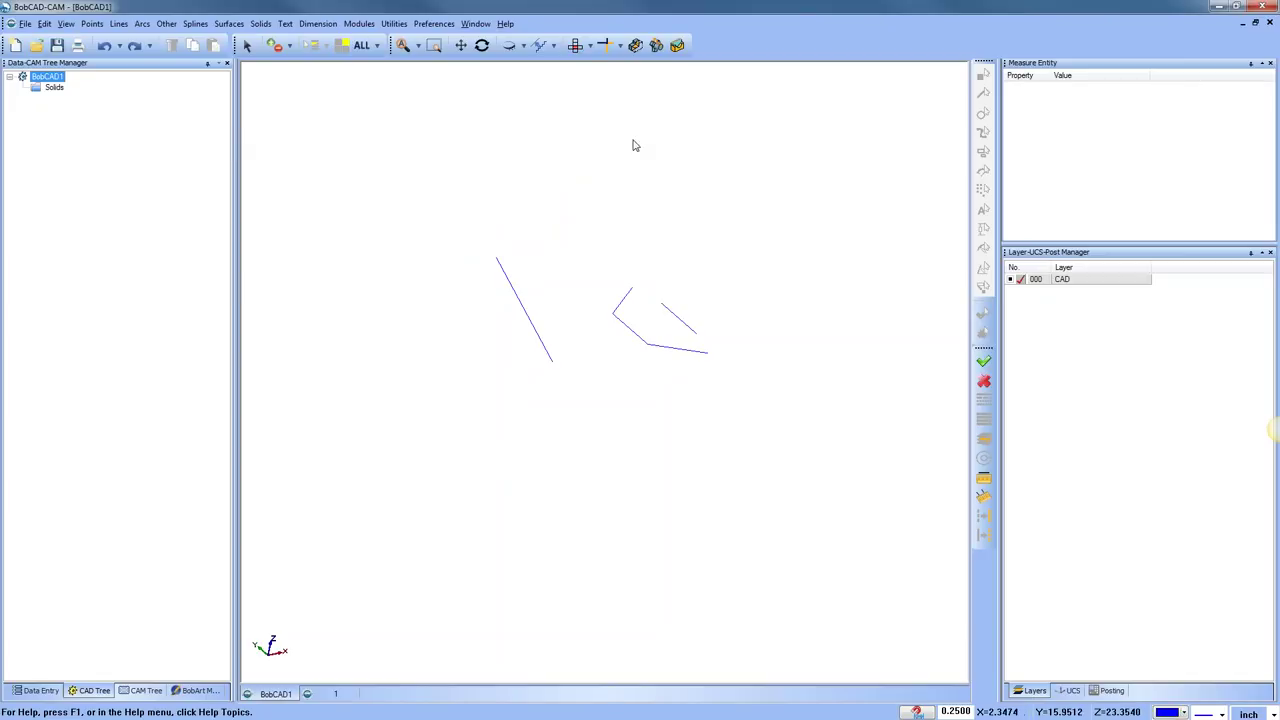
{"action": "left_click", "coordinate": [577, 46]}
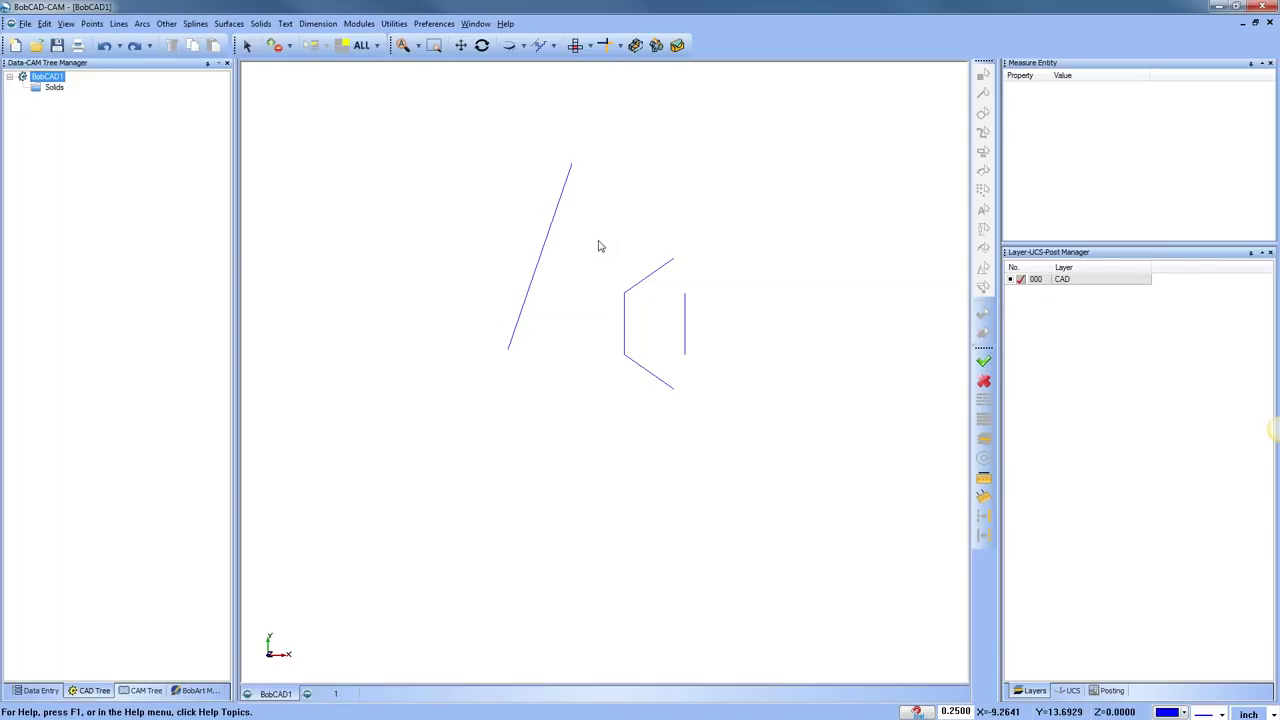
Cancel a started 3D rotation and show drawing 1's solid zoomed in from the top
{"action": "left_click", "coordinate": [393, 23]}
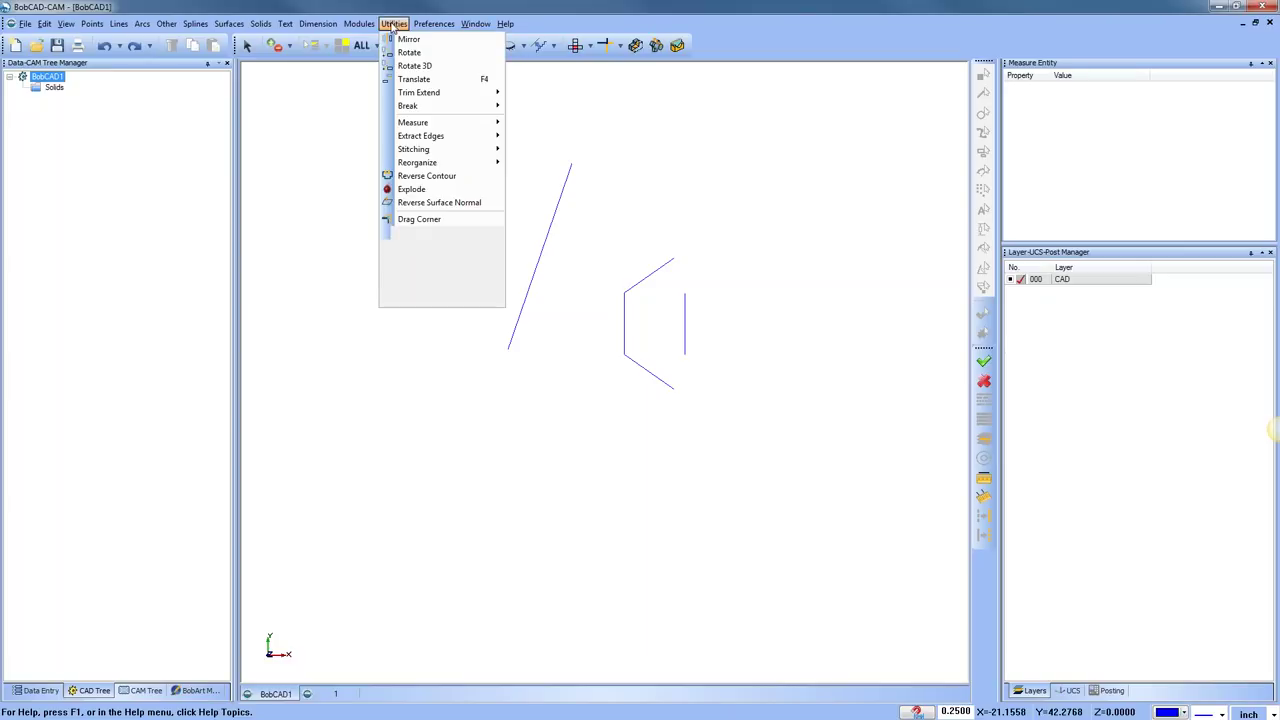
{"action": "left_click", "coordinate": [429, 67]}
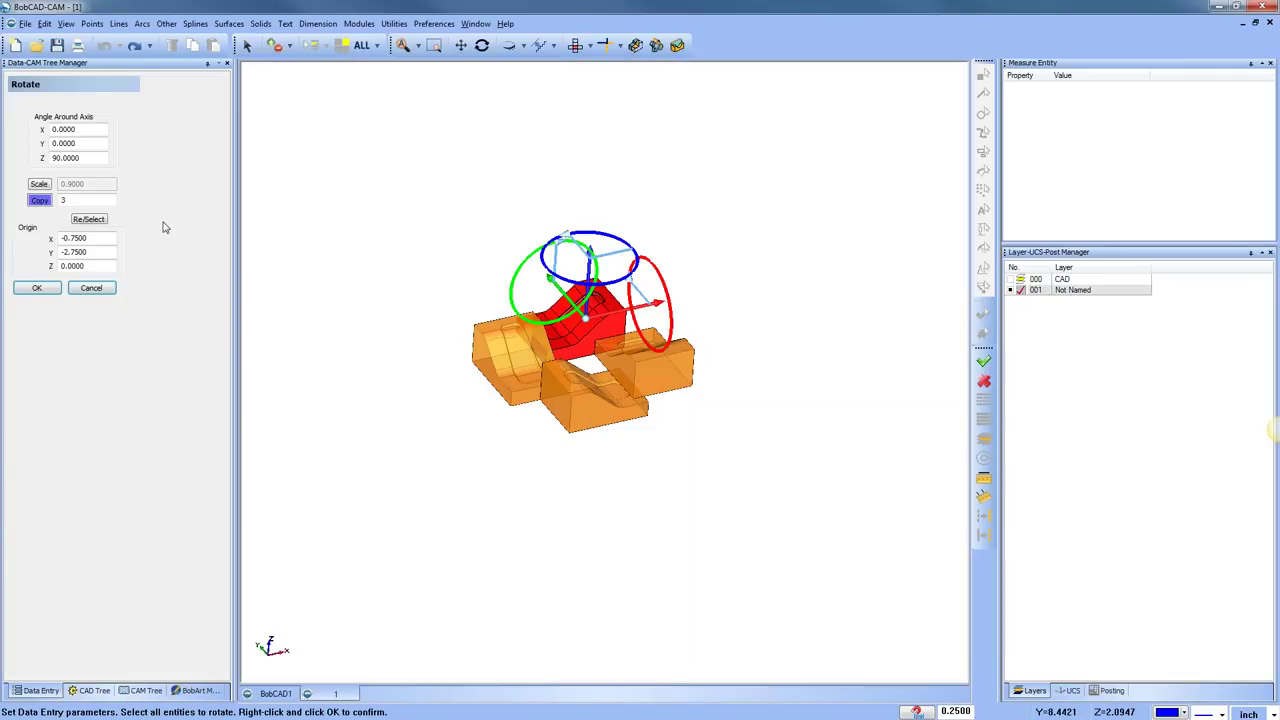
{"action": "left_click", "coordinate": [91, 287]}
{"action": "right_click", "coordinate": [526, 215]}
{"action": "left_click", "coordinate": [585, 251]}
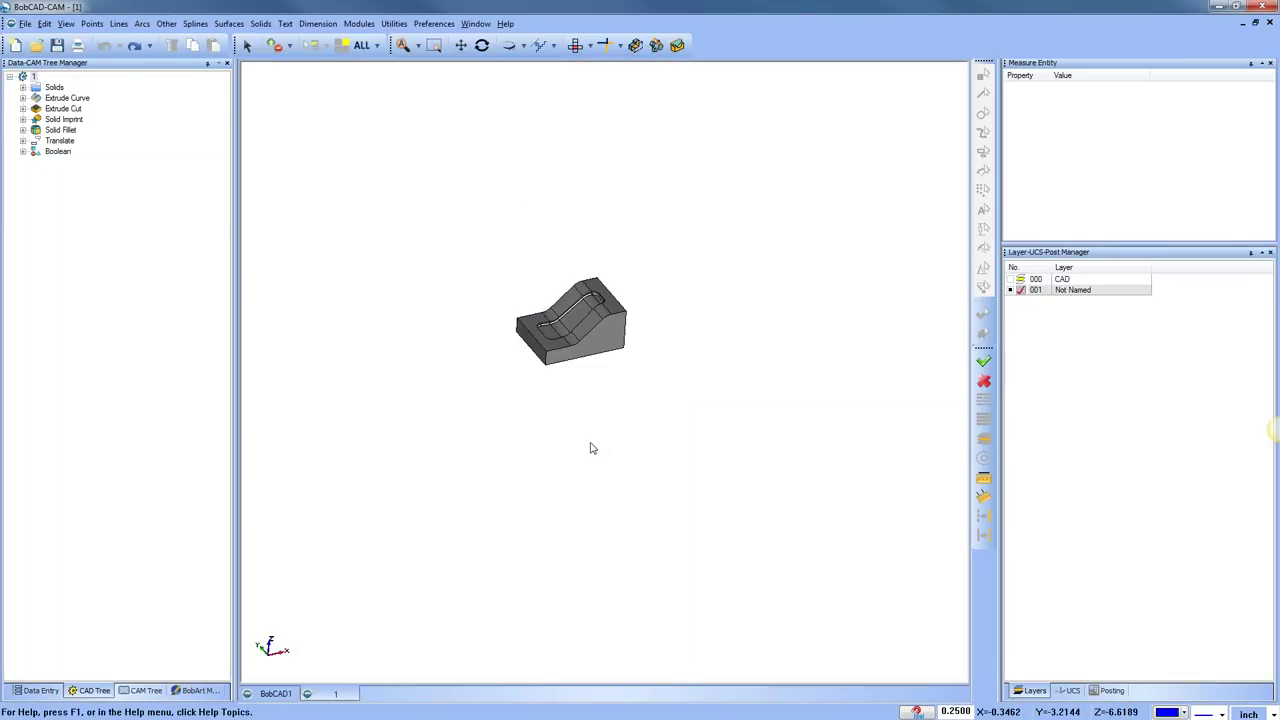
{"action": "left_click", "coordinate": [577, 46]}
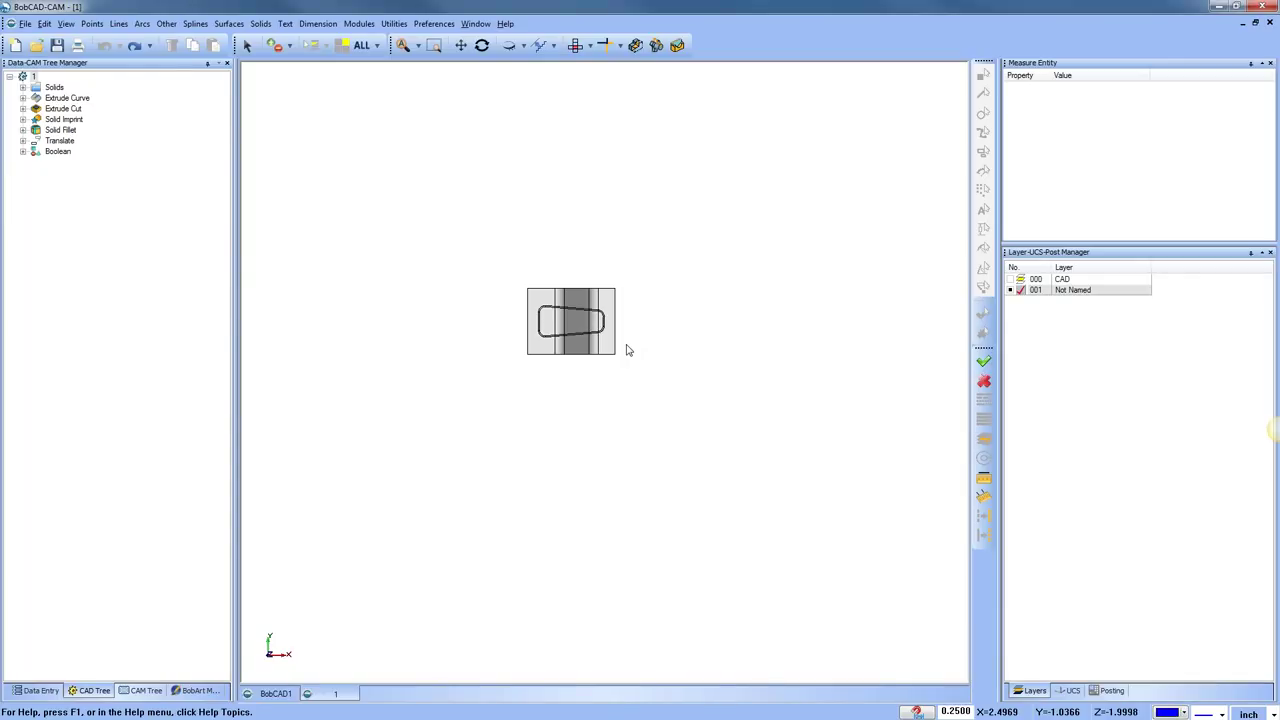
{"action": "scroll", "coordinate": [557, 317], "scroll_direction": "up", "scroll_amount": 2}
{"action": "left_click", "coordinate": [395, 24]}
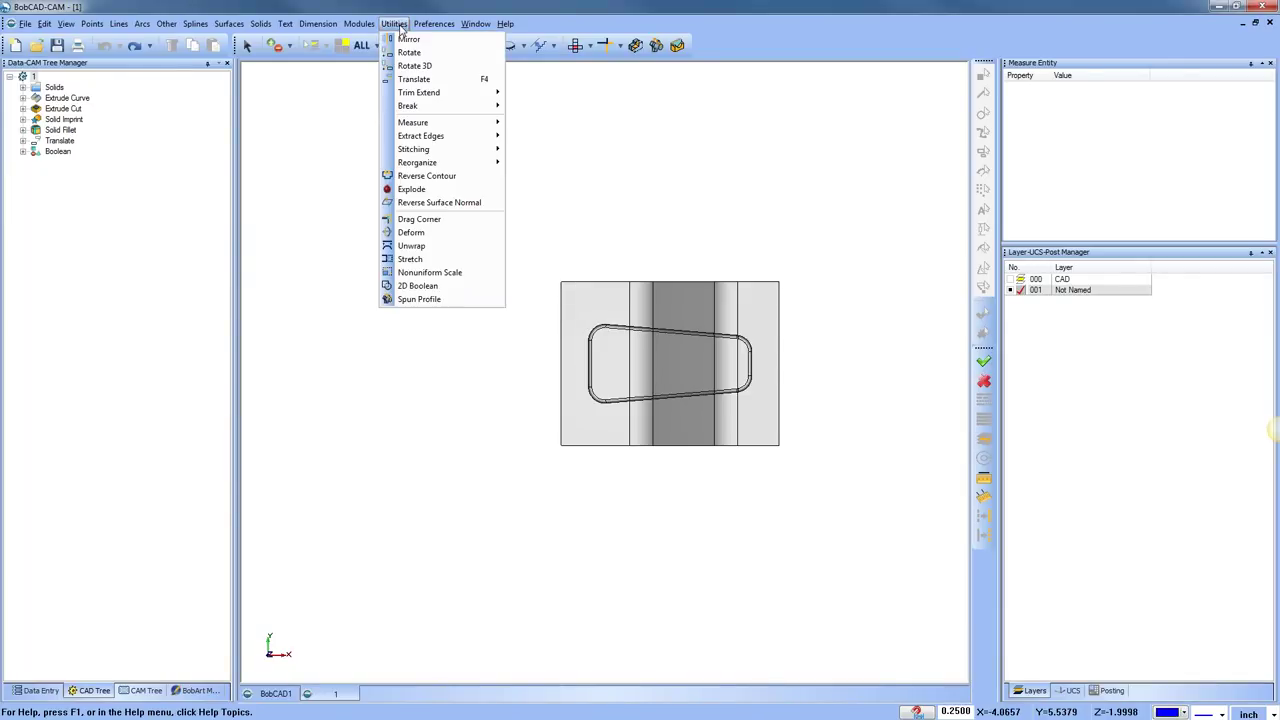
Start Rotate 3D on the solid with the axis snapped between two vertices
{"action": "left_click", "coordinate": [415, 65]}
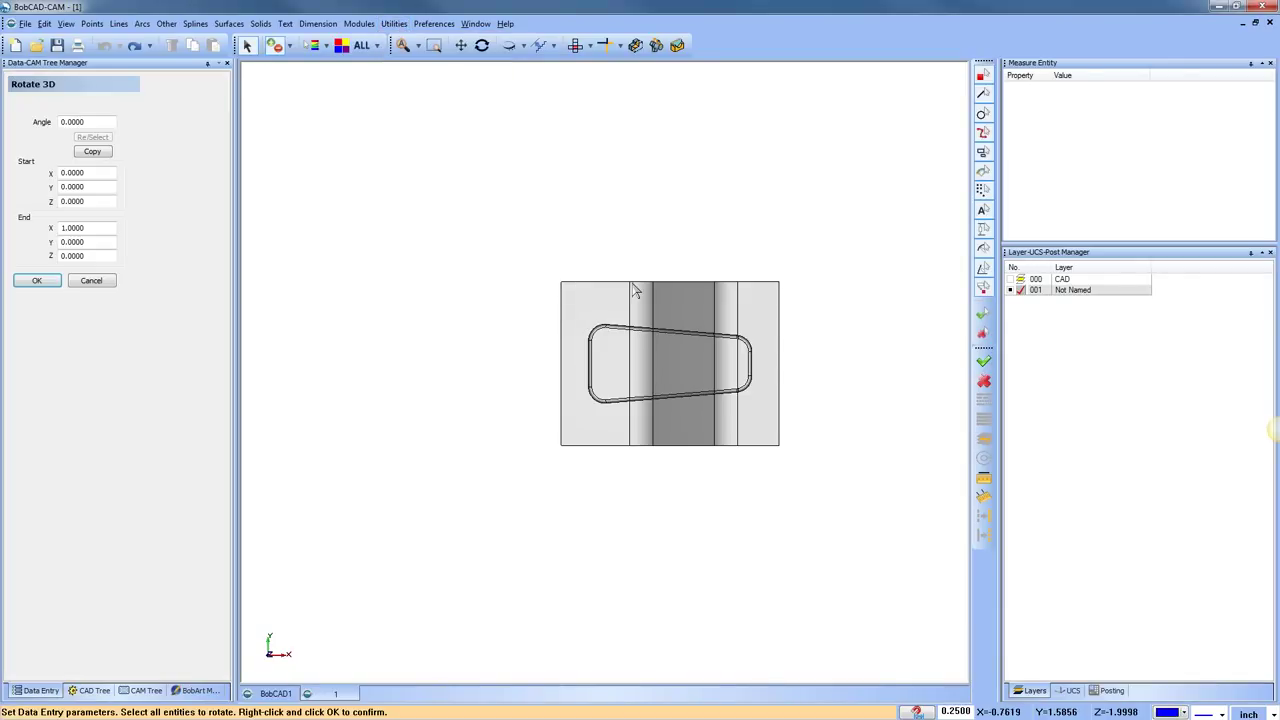
{"action": "left_click", "coordinate": [633, 290]}
{"action": "right_click", "coordinate": [549, 190]}
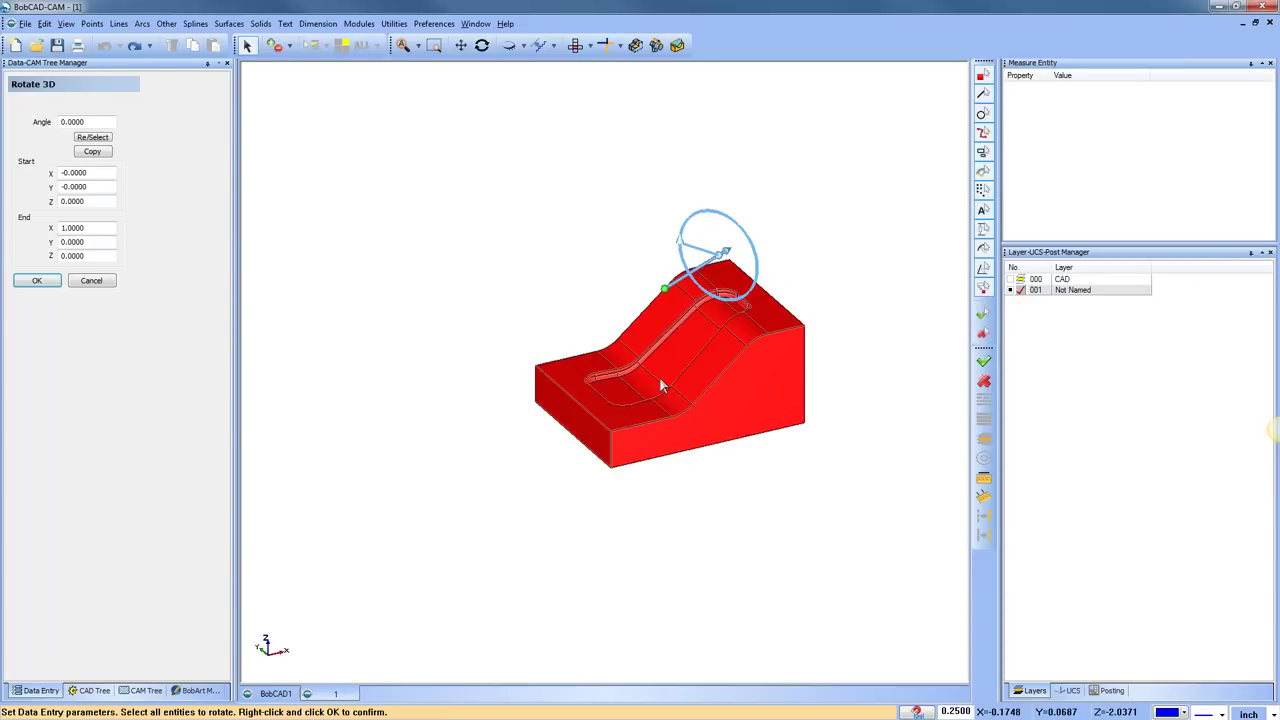
{"action": "left_click", "coordinate": [611, 466]}
{"action": "left_click", "coordinate": [721, 259]}
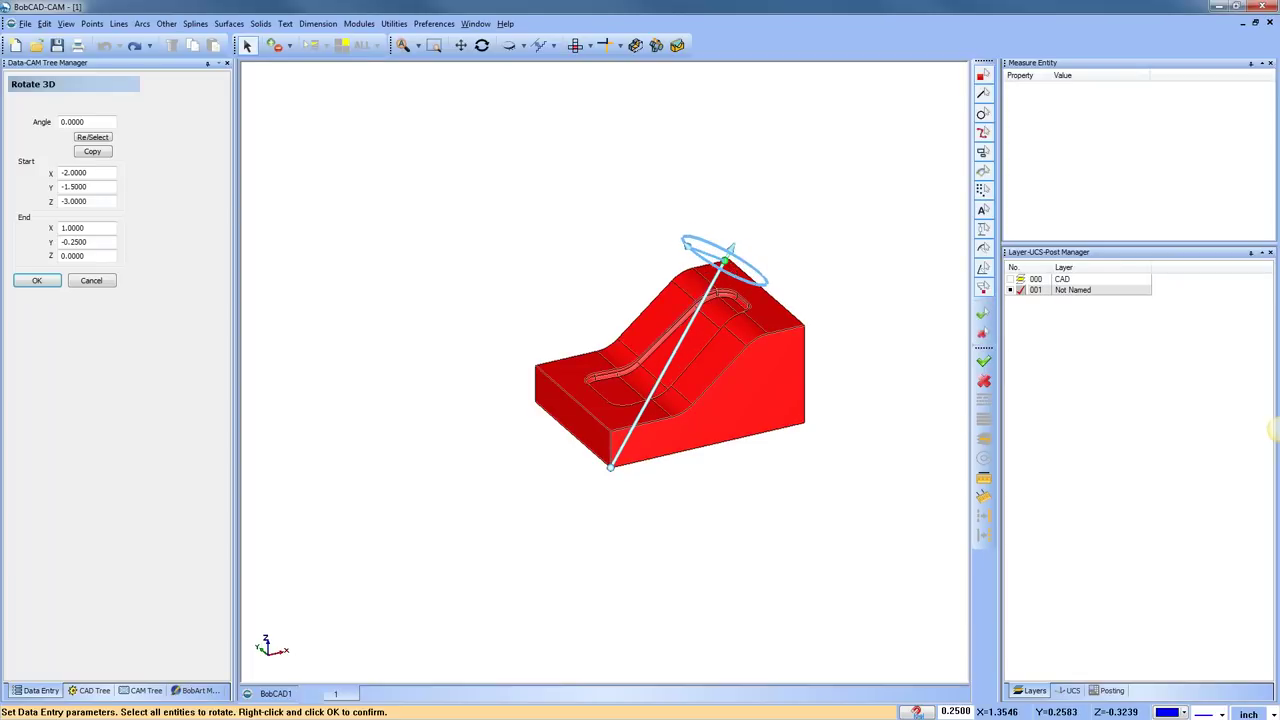
Move the axis end to (-2, 2.5, 0) and set the preview angle to 5°
{"action": "left_click", "coordinate": [727, 256]}
{"action": "left_click_drag", "start_coordinate": [724, 260], "coordinate": [666, 250]}
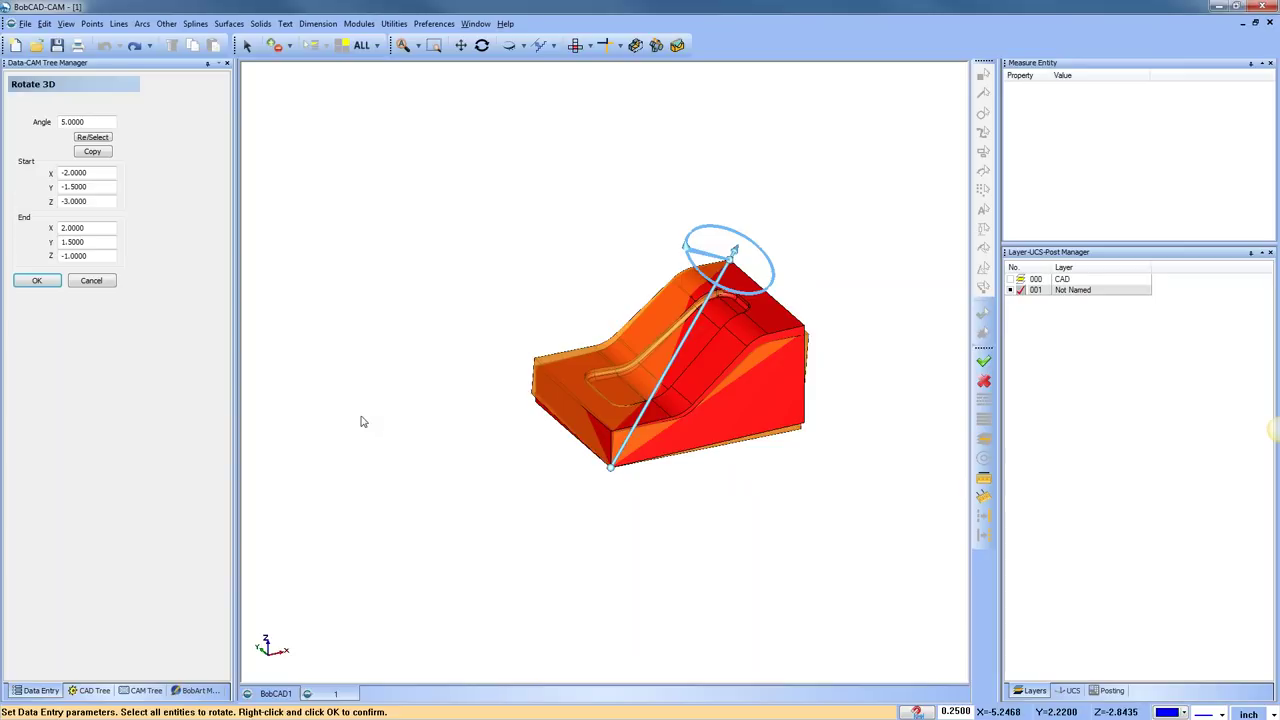
{"action": "left_click_drag", "start_coordinate": [733, 250], "coordinate": [508, 227]}
{"action": "middle_click_drag", "start_coordinate": [507, 222], "coordinate": [470, 274]}
{"action": "left_click_drag", "start_coordinate": [466, 279], "coordinate": [467, 276]}
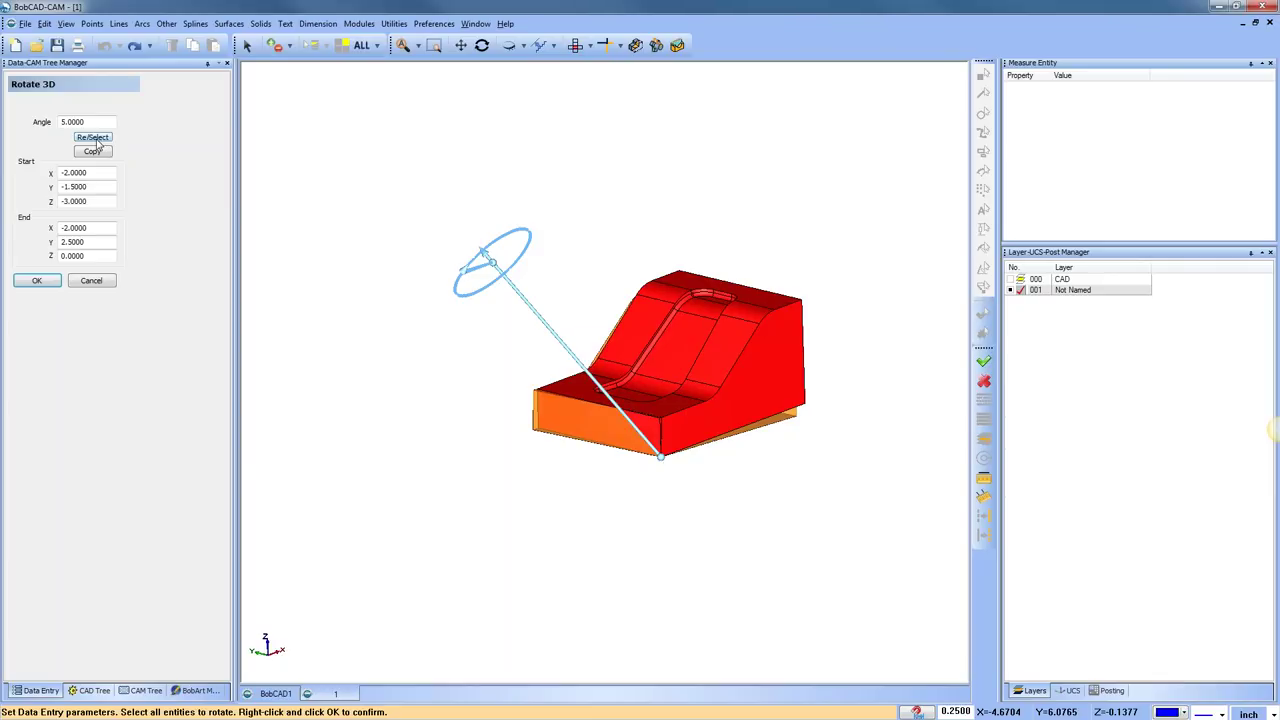
Reselect the solid, put the axis on its right vertical corner edge, try 160°, then cancel
{"action": "left_click", "coordinate": [94, 139]}
{"action": "left_click", "coordinate": [598, 278]}
{"action": "right_click", "coordinate": [540, 236]}
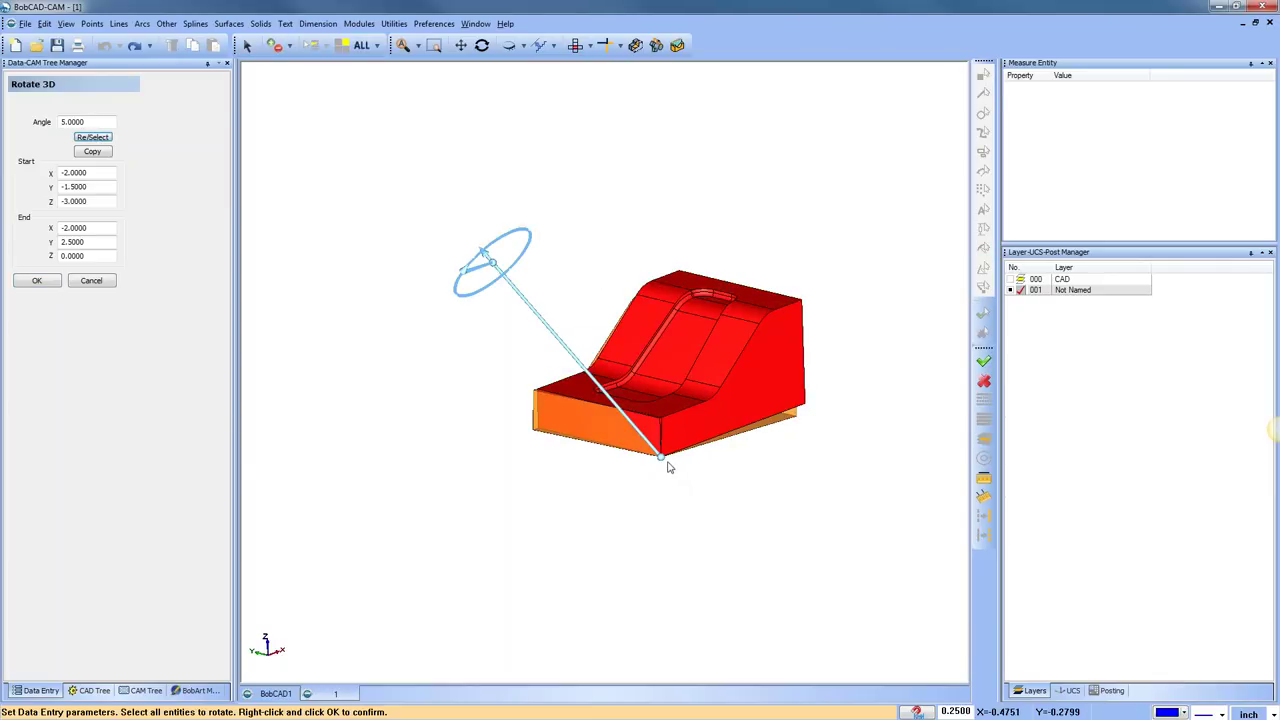
{"action": "left_click", "coordinate": [806, 404]}
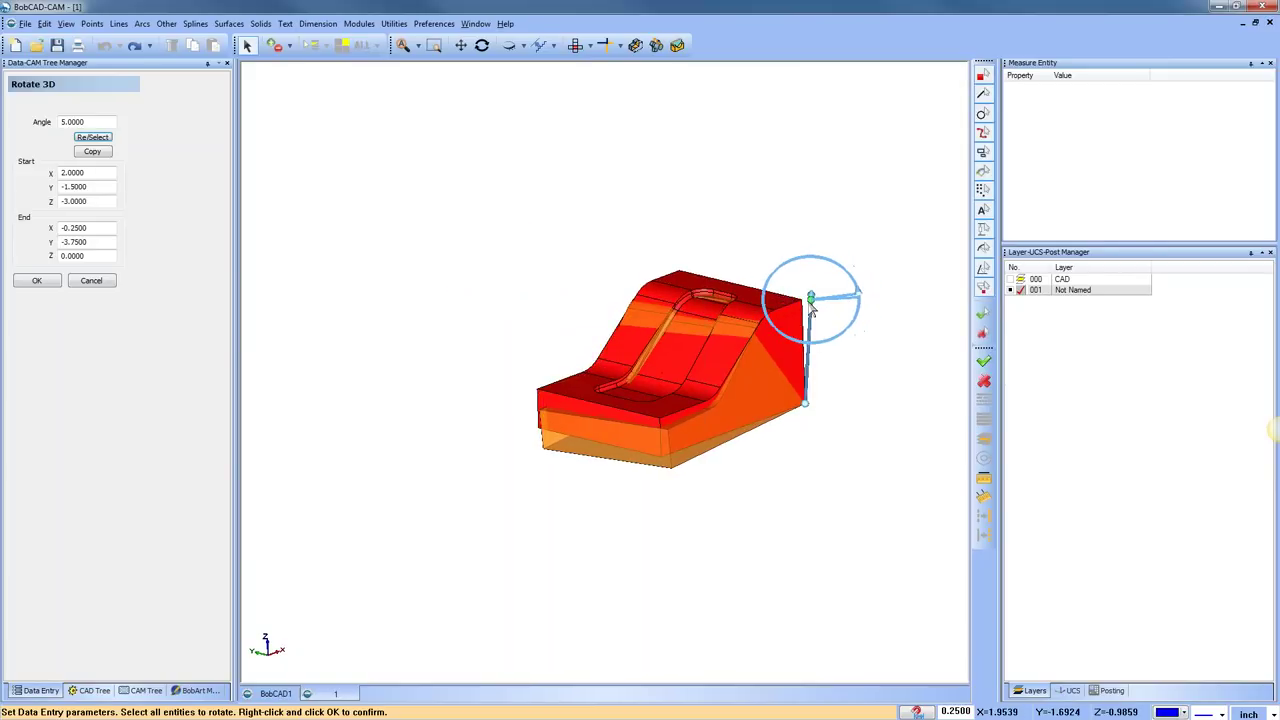
{"action": "left_click", "coordinate": [801, 297]}
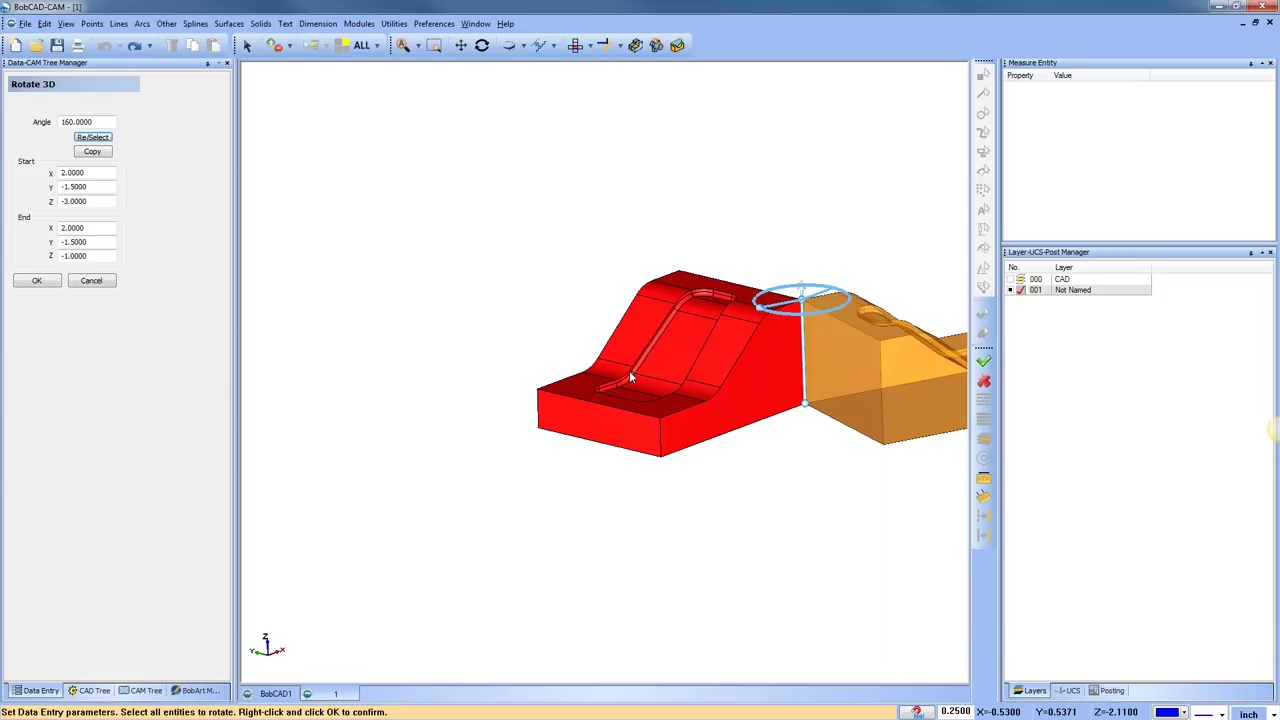
{"action": "left_click", "coordinate": [91, 280]}
{"action": "right_click", "coordinate": [618, 126]}
{"action": "left_click", "coordinate": [667, 146]}
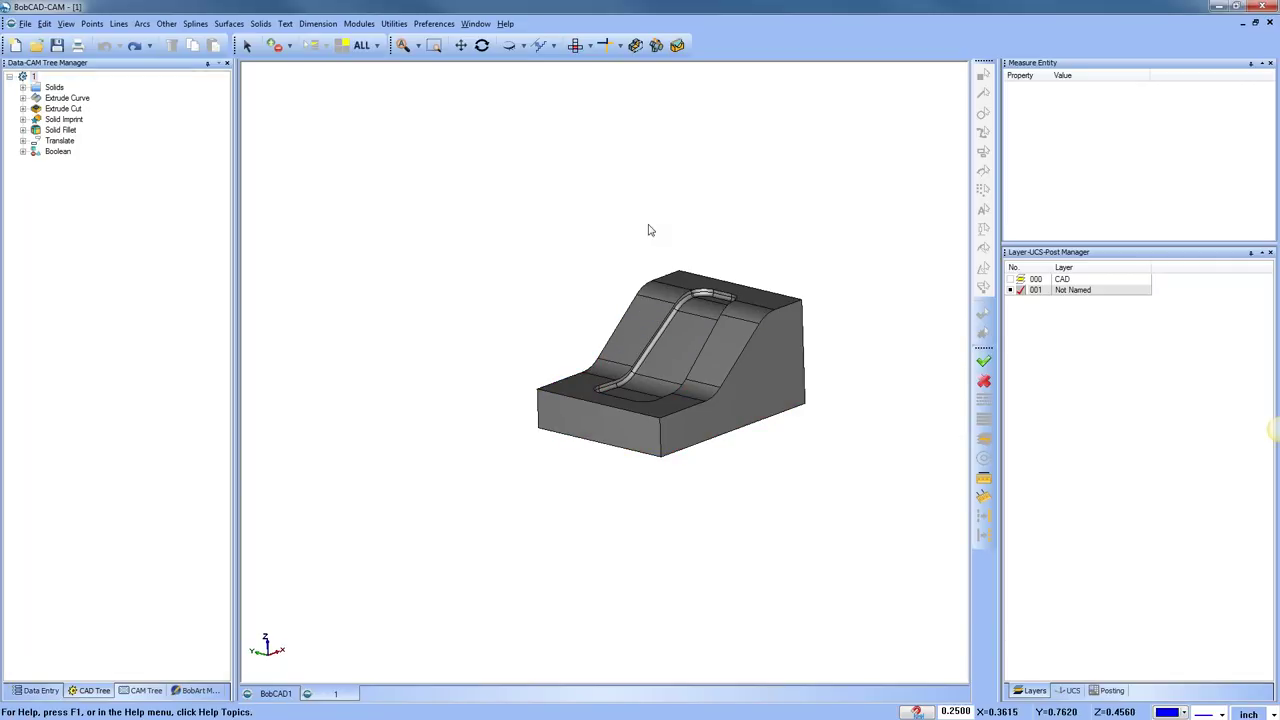
View the solid from the top, shift it left, and zoom in
{"action": "left_click", "coordinate": [575, 45]}
{"action": "left_click_drag", "start_coordinate": [570, 352], "coordinate": [543, 352]}
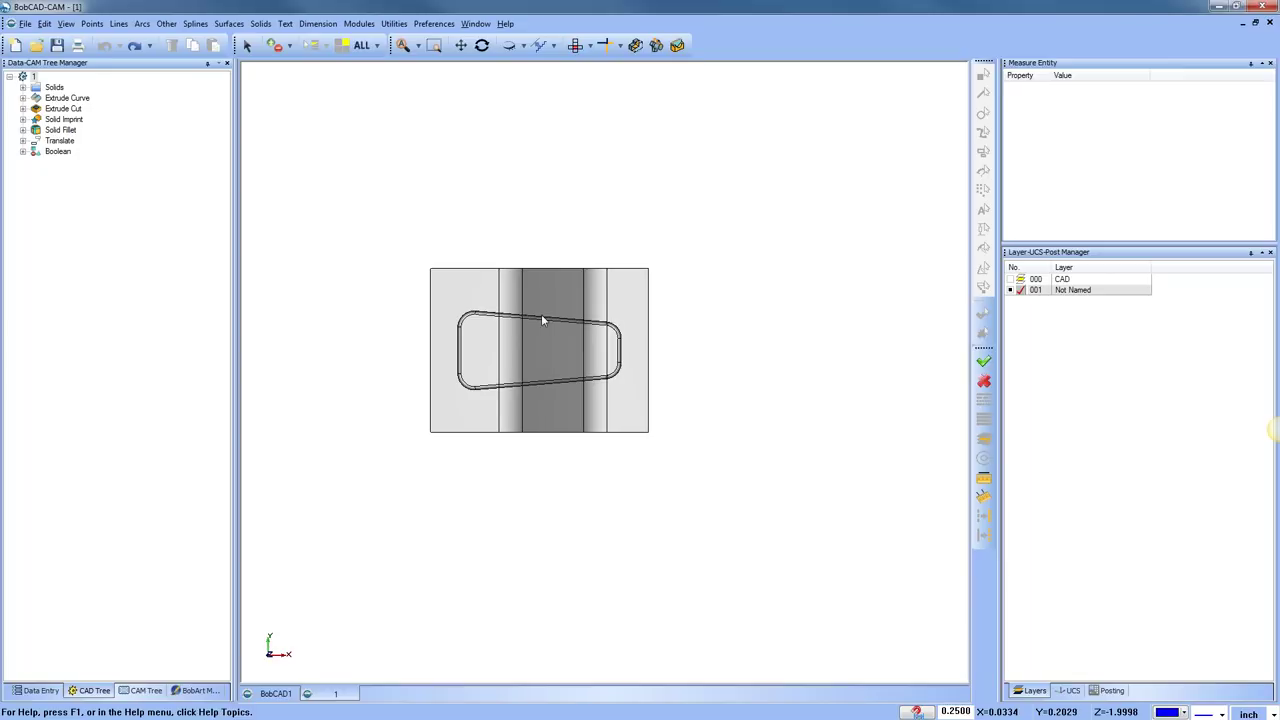
{"action": "right_click", "coordinate": [614, 162]}
{"action": "left_click", "coordinate": [660, 184]}
{"action": "scroll", "coordinate": [546, 403], "scroll_direction": "up", "scroll_amount": 1}
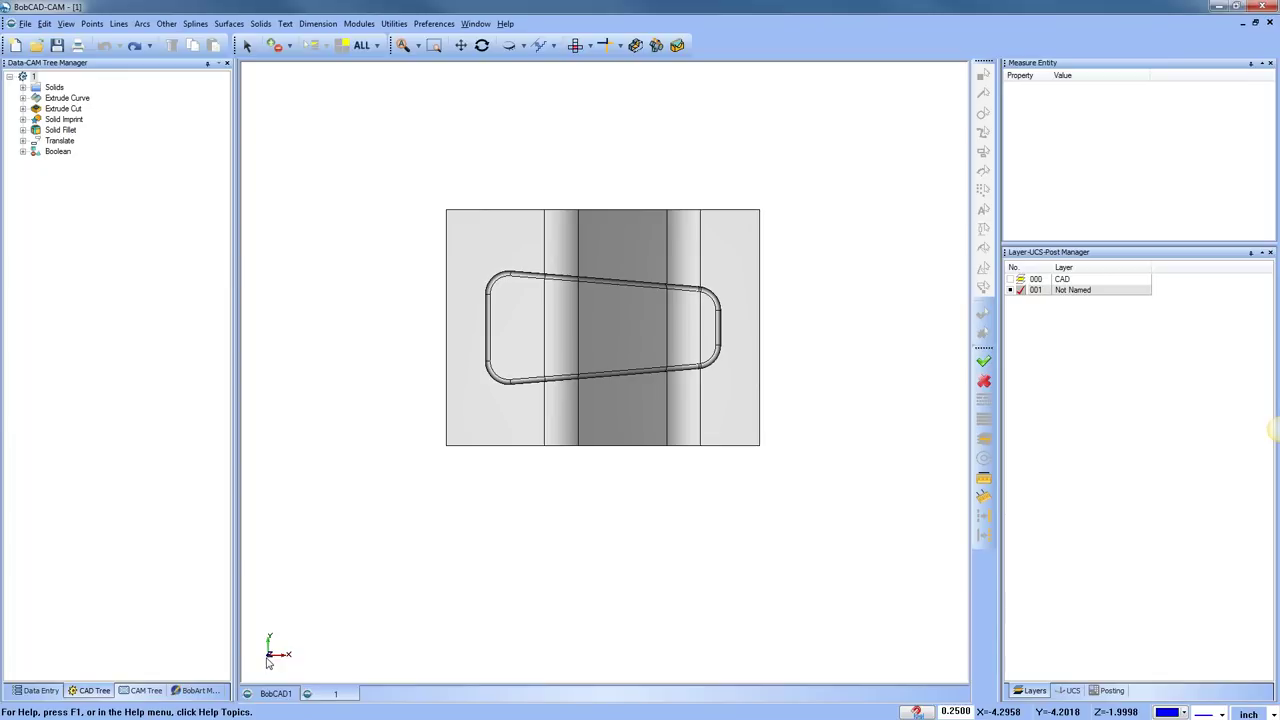
Enable Show Axis X-Y in Settings Part, then check it in isometric and top views
{"action": "left_click", "coordinate": [434, 23]}
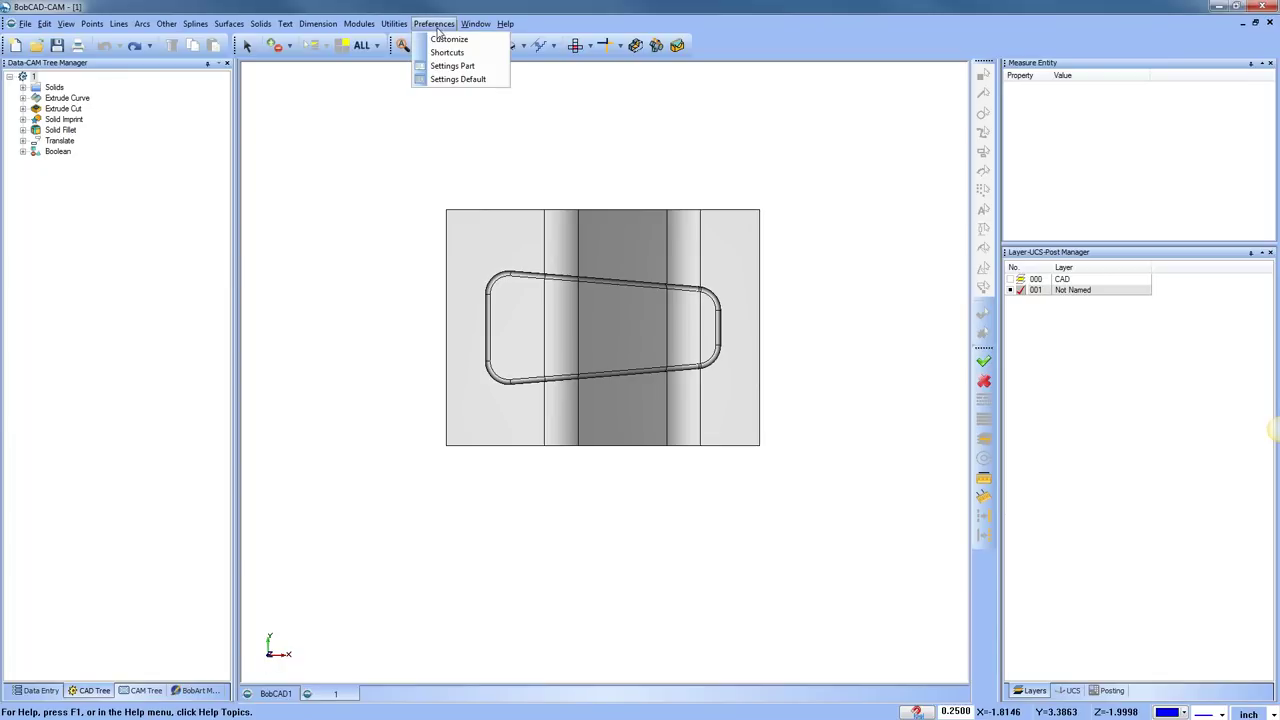
{"action": "left_click", "coordinate": [496, 68]}
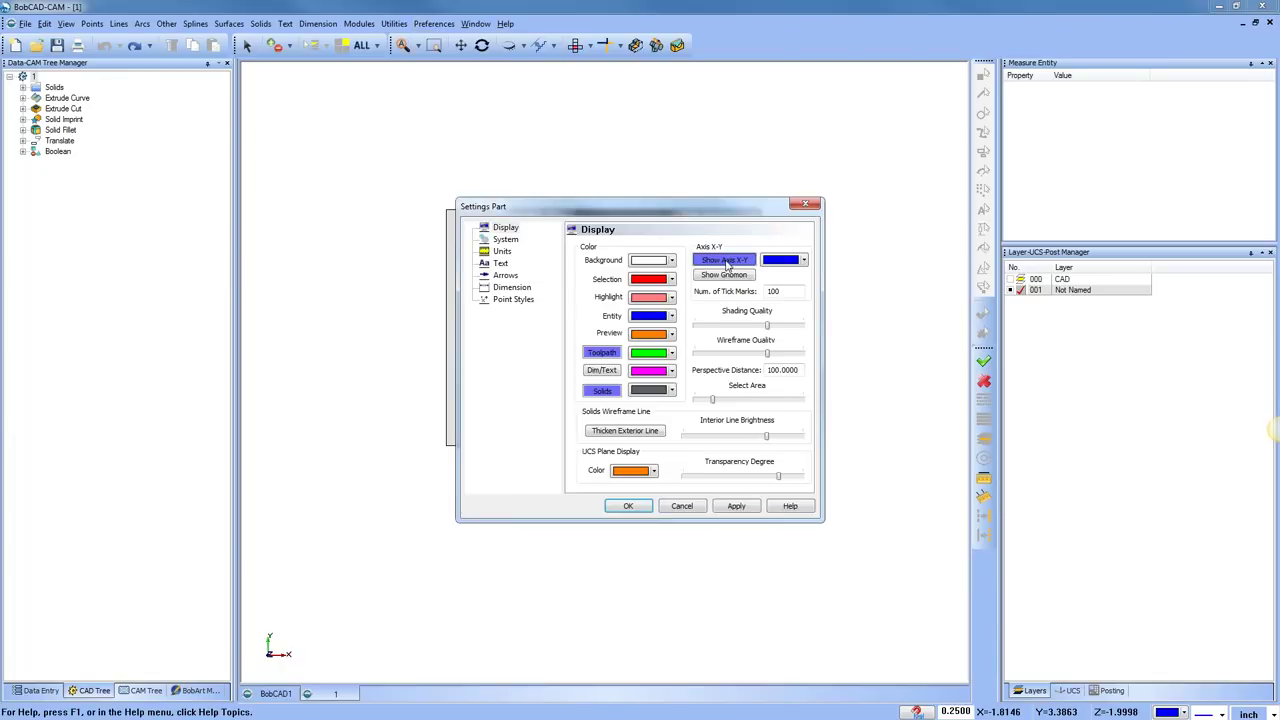
{"action": "left_click", "coordinate": [736, 506]}
{"action": "left_click", "coordinate": [628, 506]}
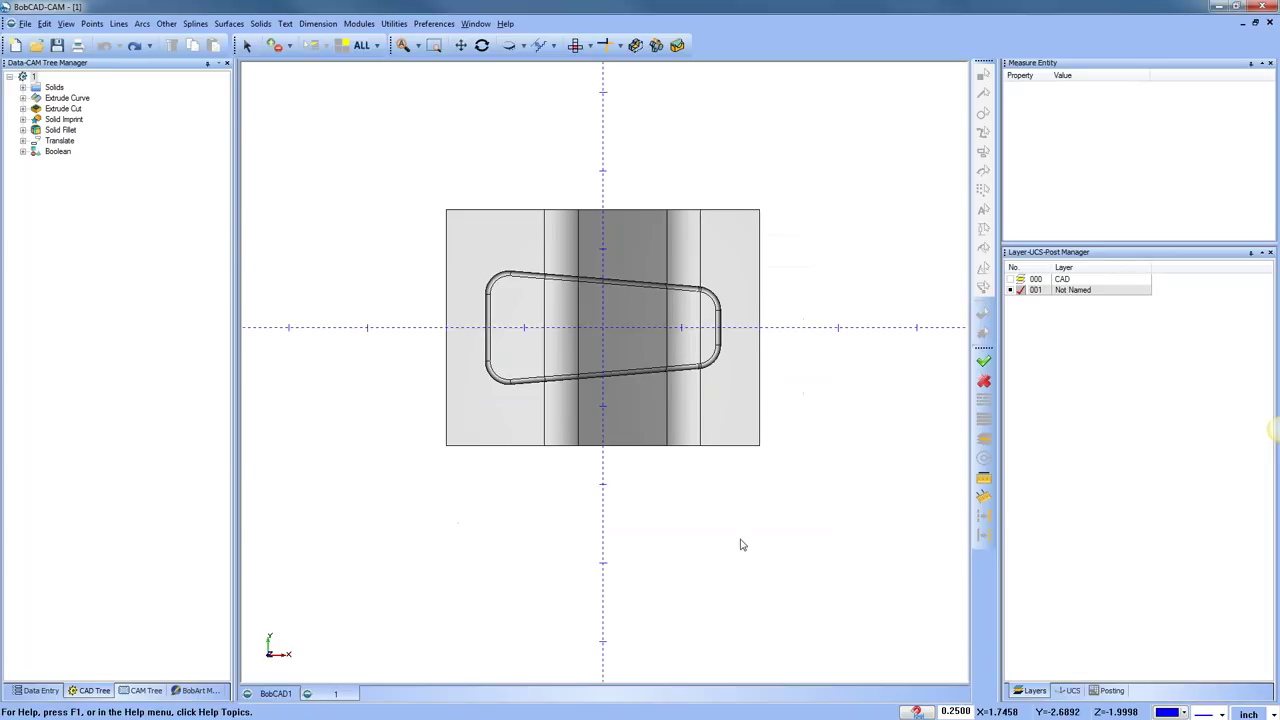
{"action": "key", "text": "F8"}
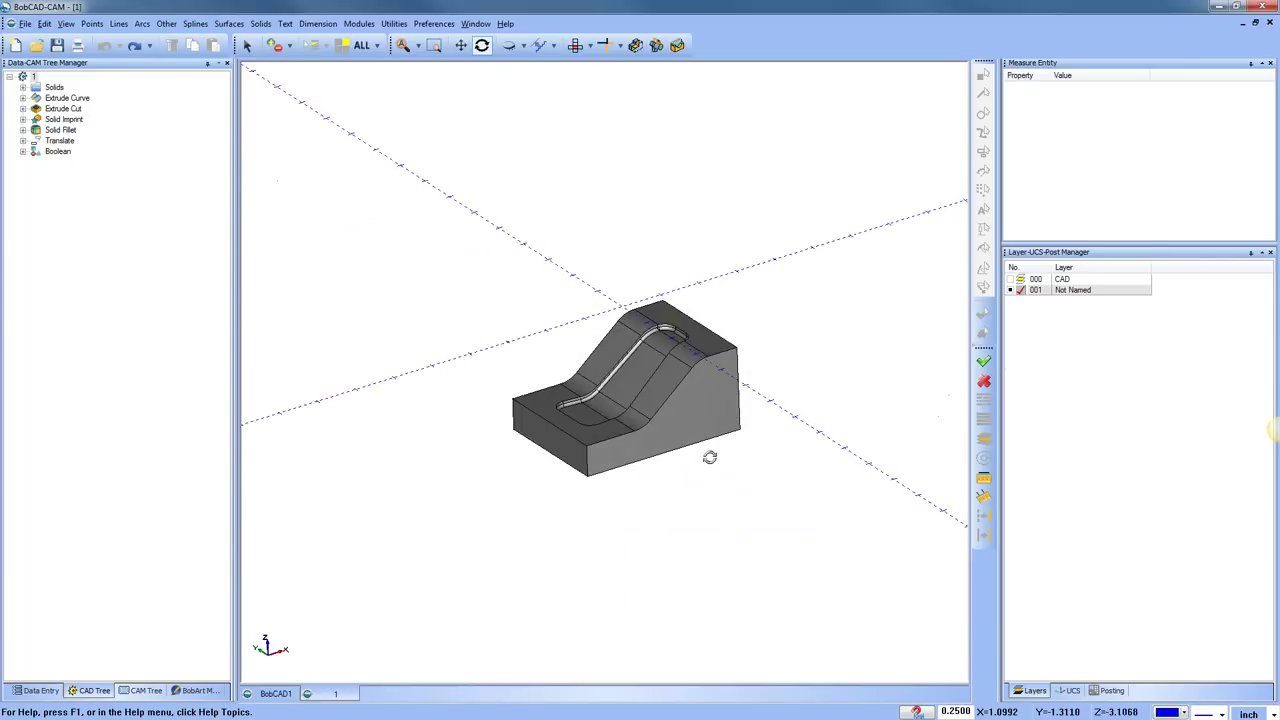
{"action": "left_click", "coordinate": [575, 45]}
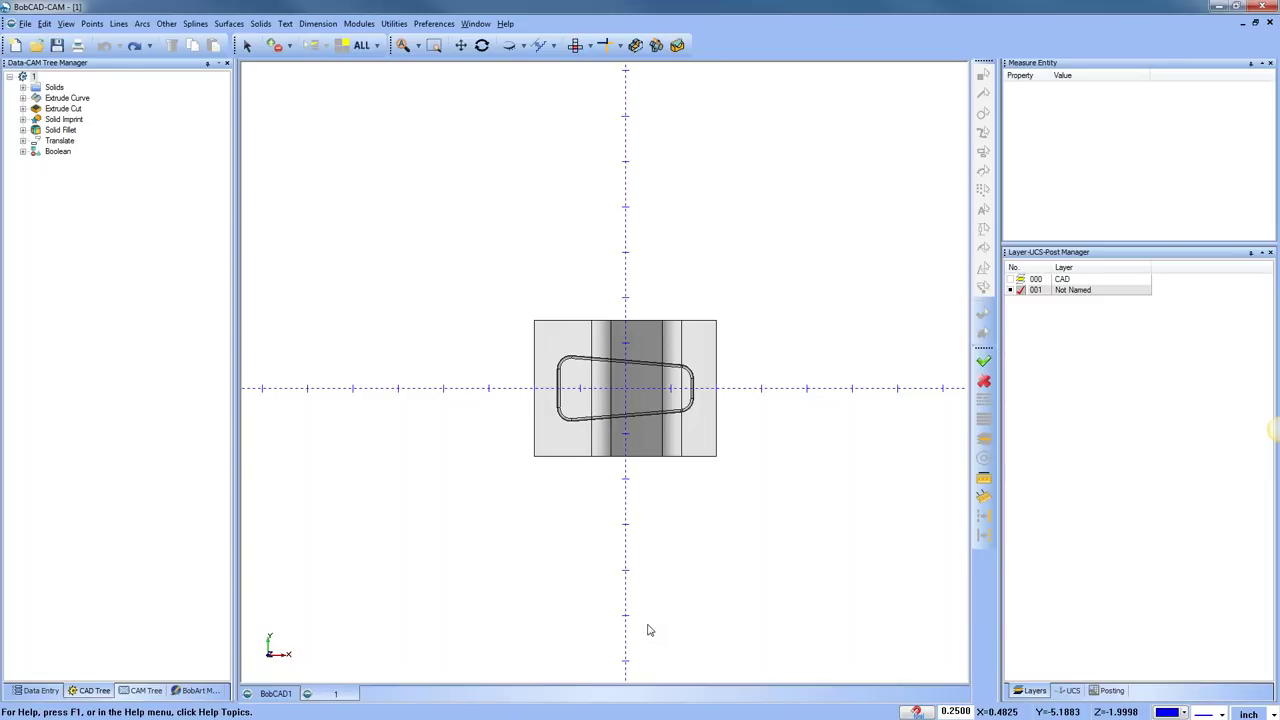
{"action": "left_click", "coordinate": [359, 23]}
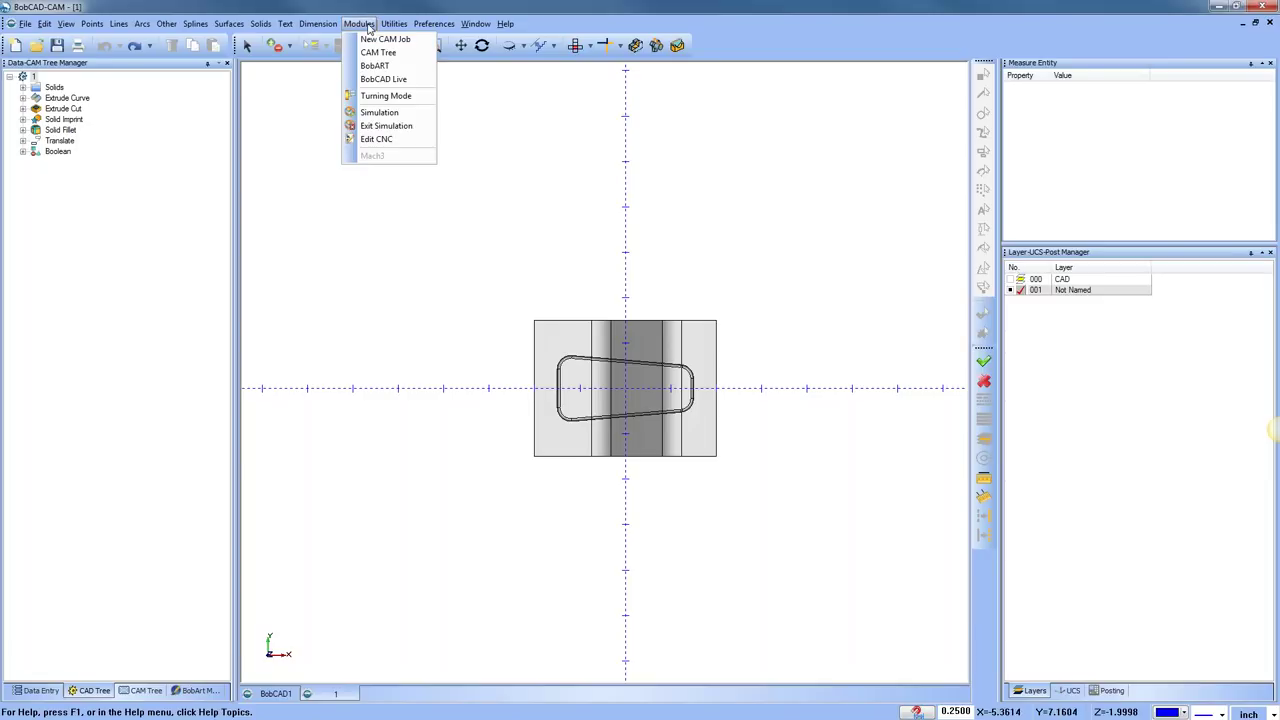
Toggle Turning Mode off and back on so the triad and status bar read Z/X
{"action": "left_click", "coordinate": [421, 106]}
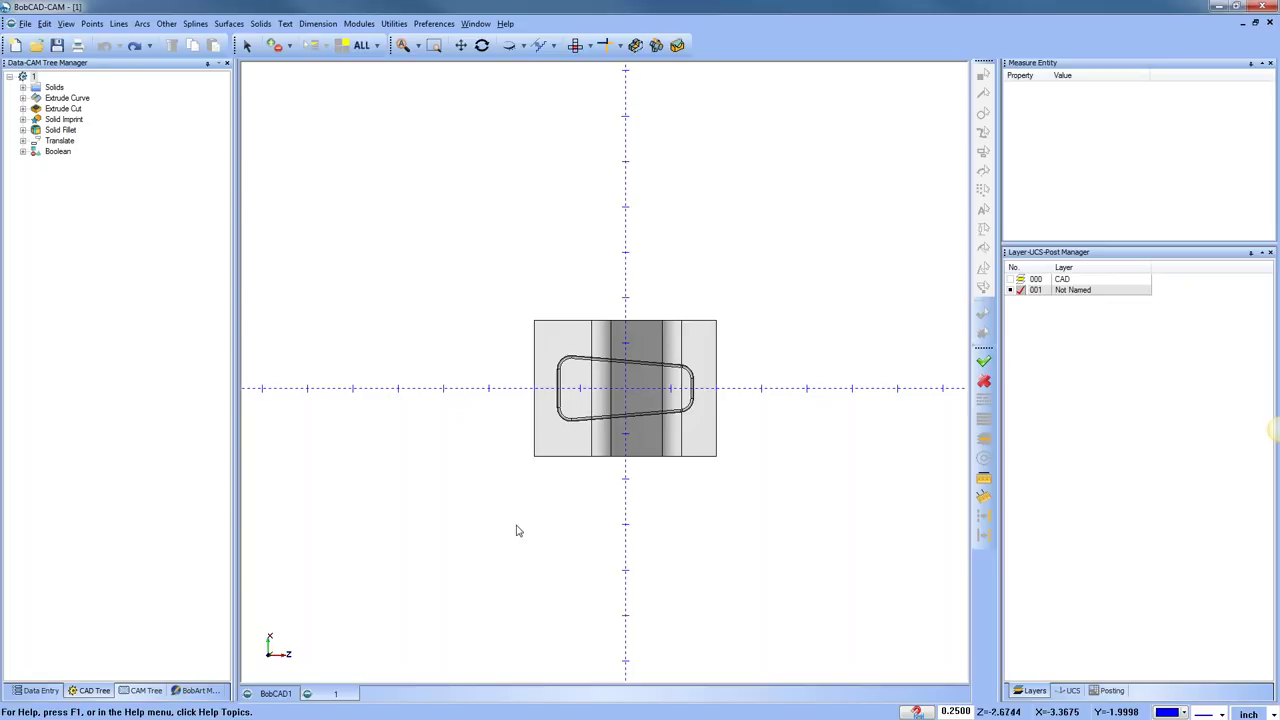
{"action": "left_click", "coordinate": [362, 24]}
{"action": "left_click", "coordinate": [420, 100]}
{"action": "left_click", "coordinate": [359, 24]}
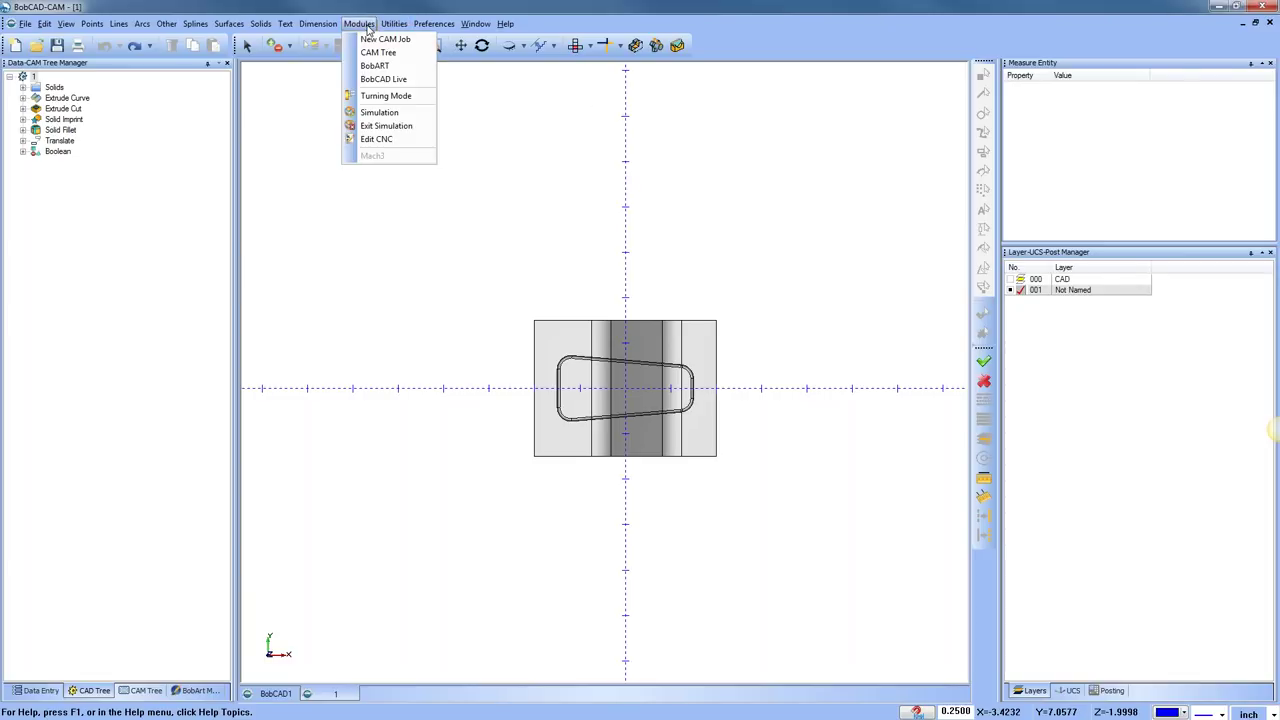
{"action": "left_click", "coordinate": [399, 97]}
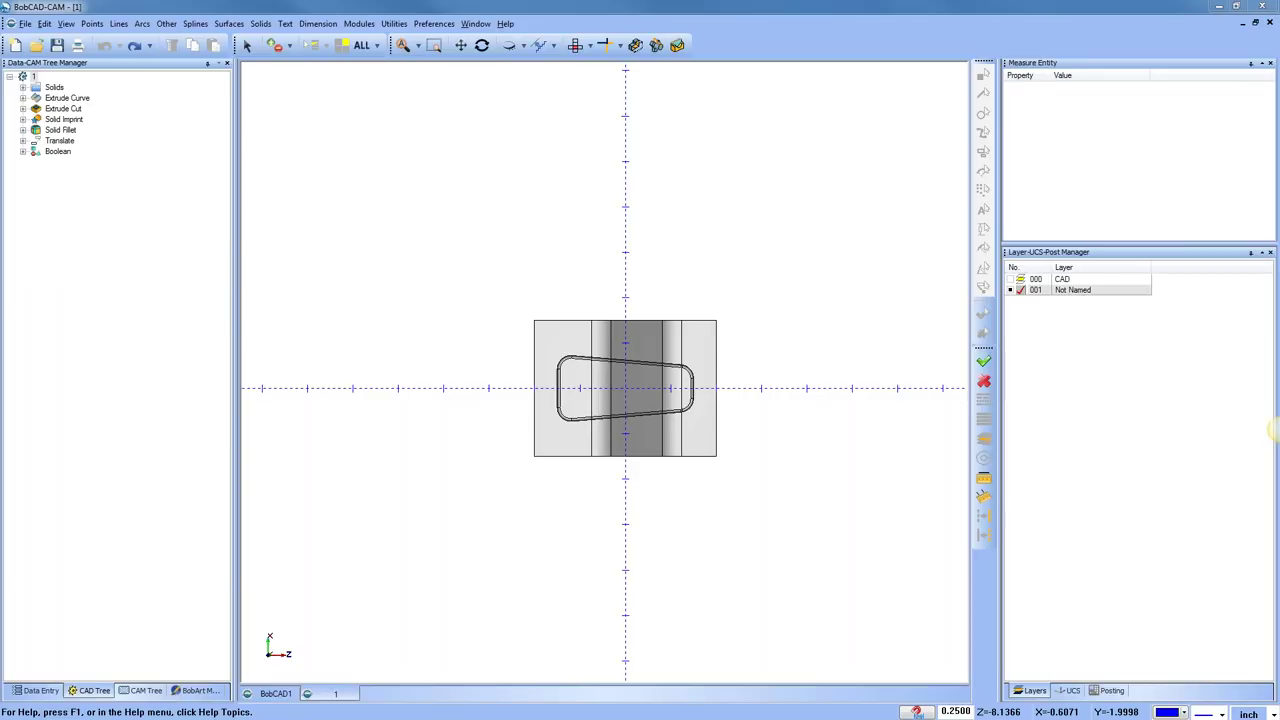
Apply the Settings Part display preferences and orbit the solid block into a 3D view
{"action": "left_click", "coordinate": [436, 24]}
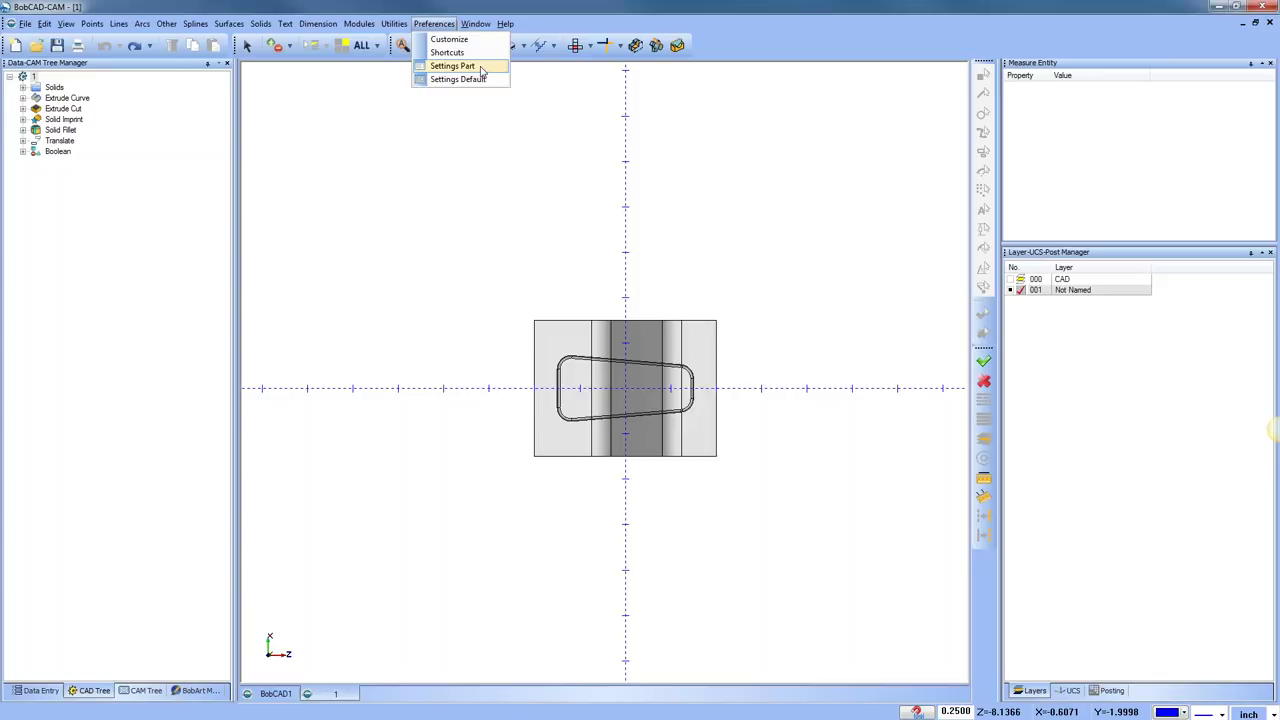
{"action": "left_click", "coordinate": [481, 67]}
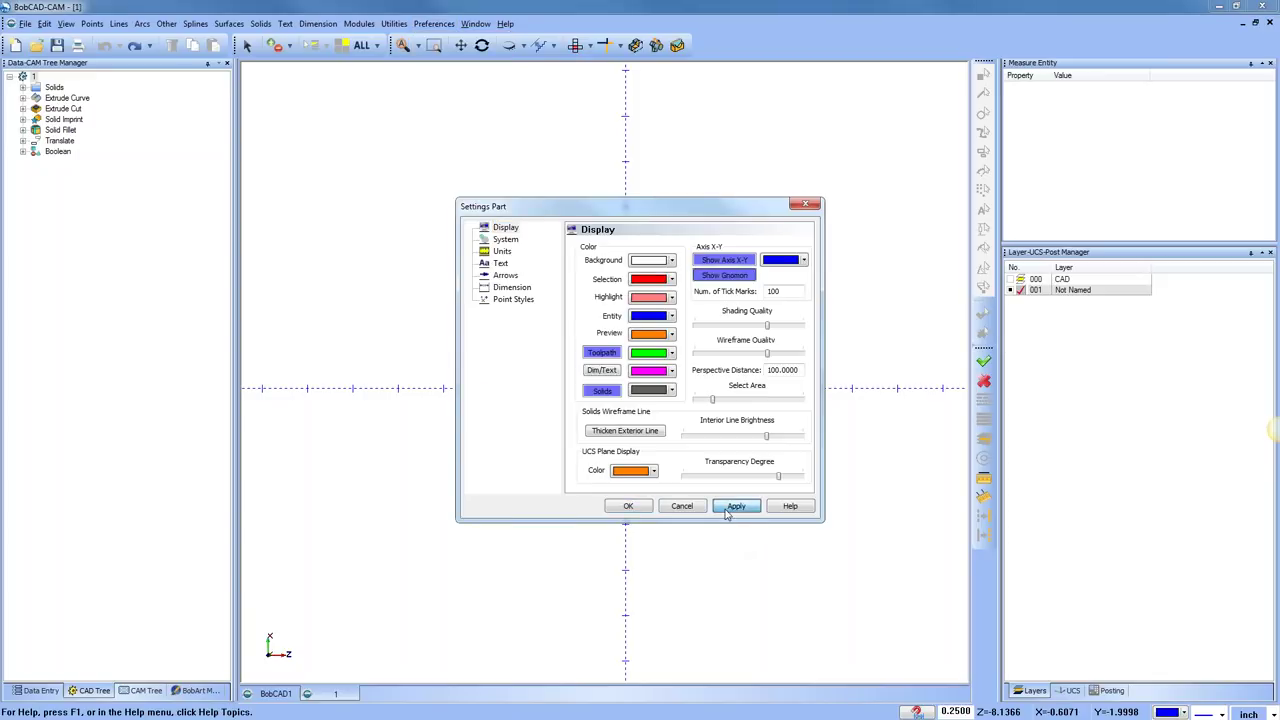
{"action": "left_click", "coordinate": [735, 506]}
{"action": "middle_click_drag", "start_coordinate": [731, 583], "coordinate": [800, 500]}
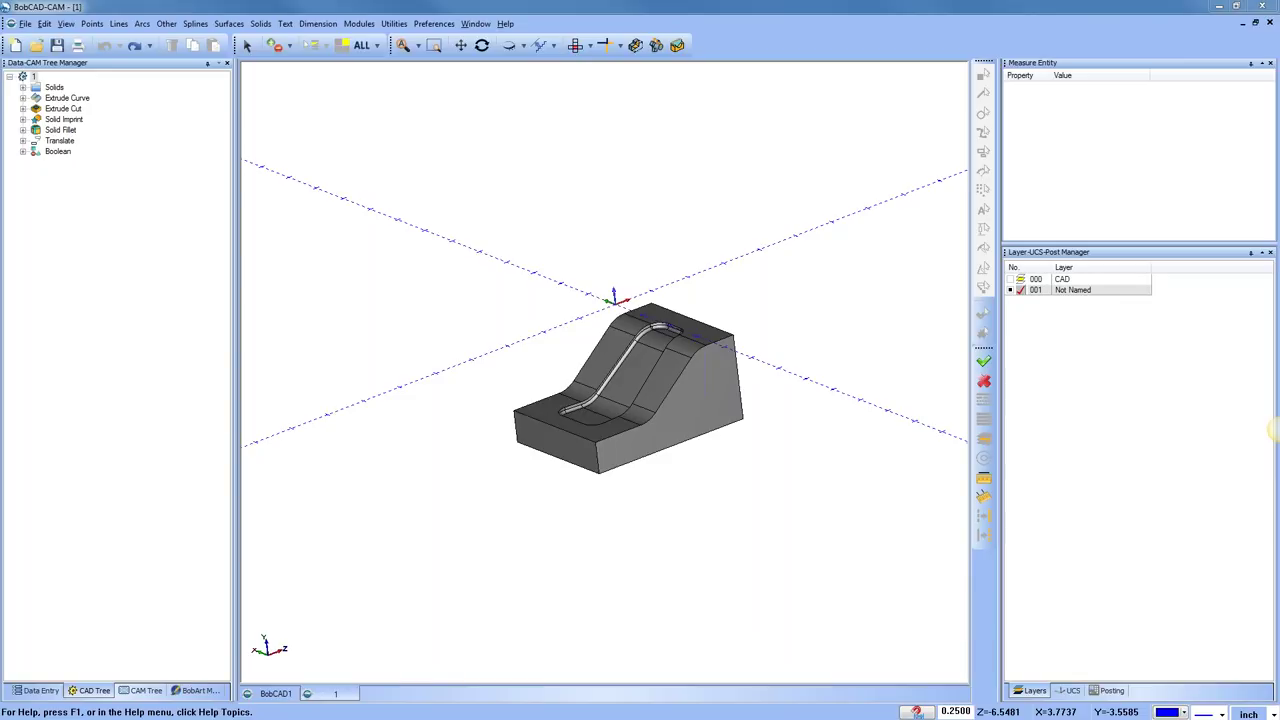
Show the part from Top, zoom in, list the UCS planes and switch to the Simulation module
{"action": "left_click", "coordinate": [577, 47]}
{"action": "scroll", "coordinate": [627, 432], "scroll_direction": "up", "scroll_amount": 3}
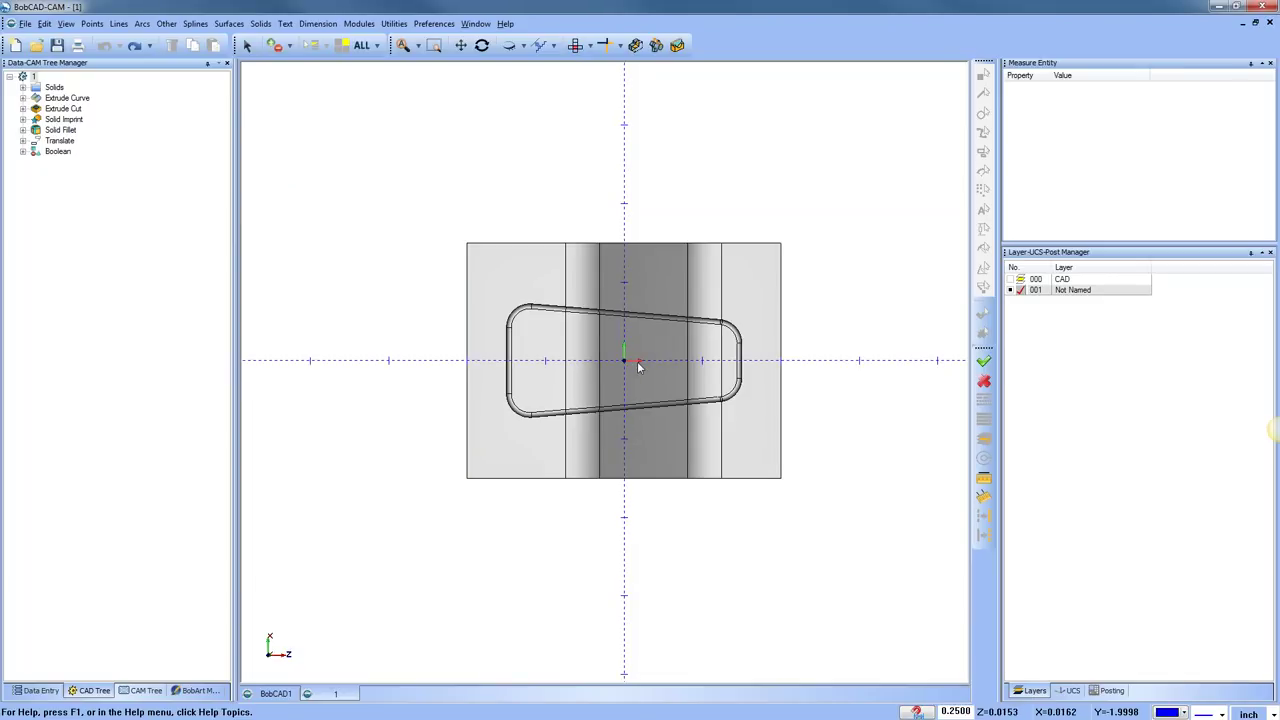
{"action": "left_click", "coordinate": [1068, 690]}
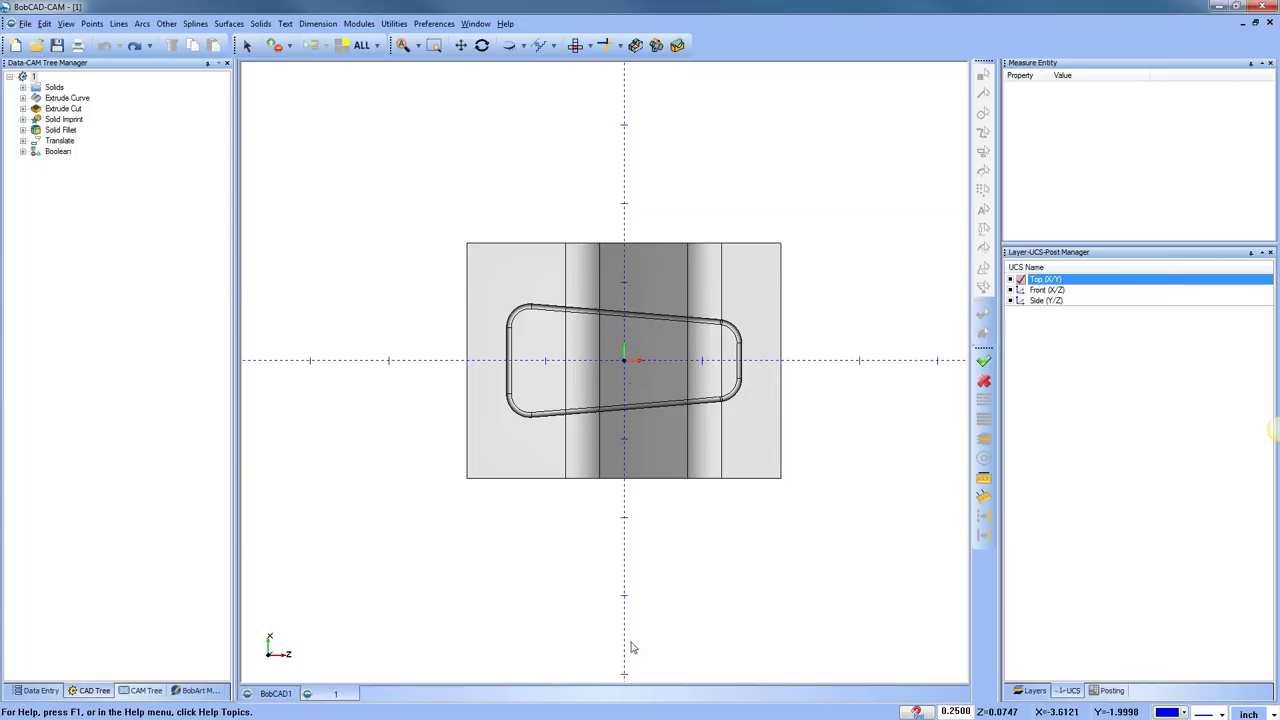
{"action": "left_click", "coordinate": [359, 23]}
{"action": "left_click", "coordinate": [411, 113]}
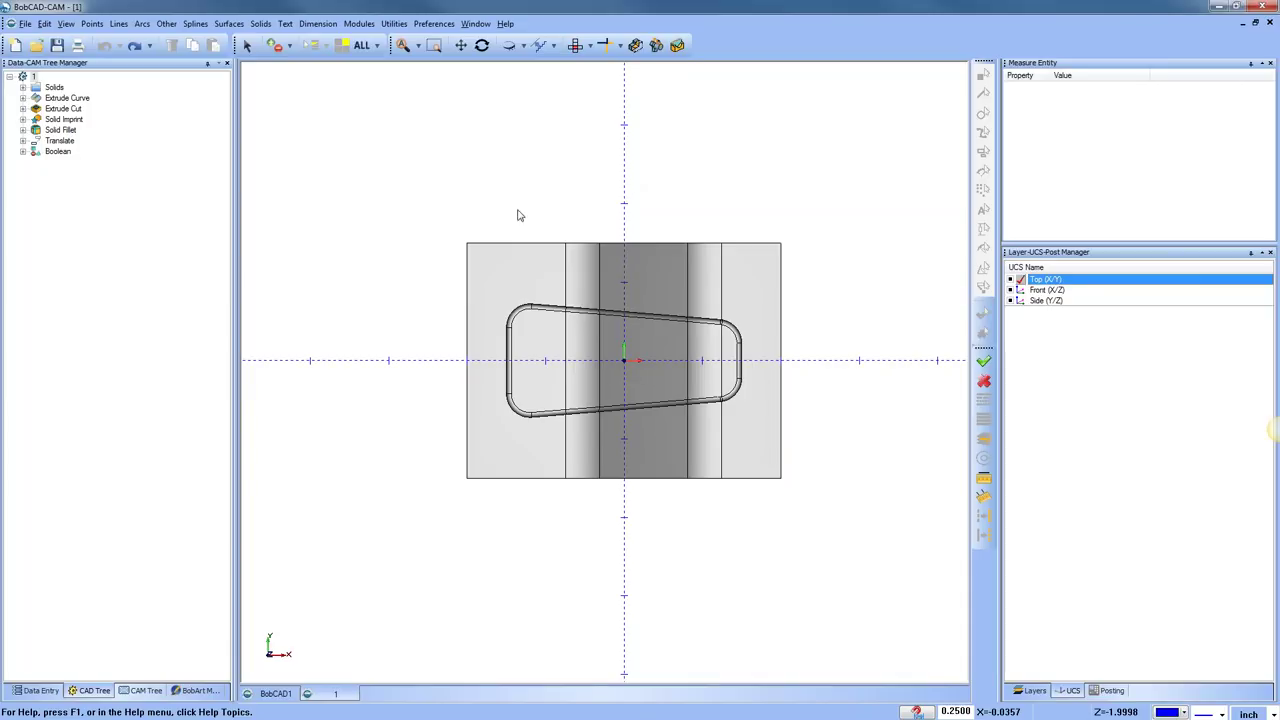
Annotate Y+ and X+ direction arrows beside the axis icon
{"action": "left_click", "coordinate": [60, 185]}
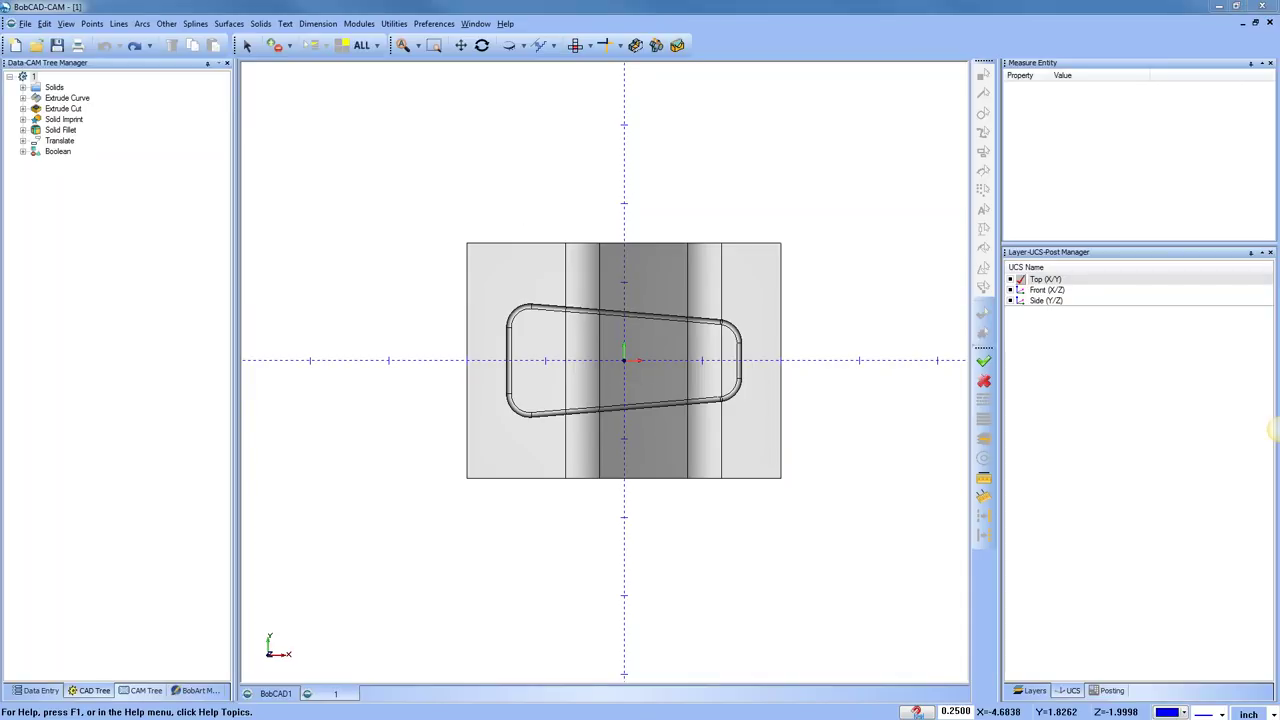
{"action": "mouse_move", "coordinate": [268, 655]}
{"action": "left_mouse_down"}
{"action": "mouse_move", "coordinate": [274, 512]}
{"action": "mouse_move", "coordinate": [306, 541]}
{"action": "mouse_move", "coordinate": [321, 526]}
{"action": "mouse_move", "coordinate": [310, 596]}
{"action": "left_mouse_up"}
{"action": "left_click", "coordinate": [300, 533]}
{"action": "mouse_move", "coordinate": [346, 524]}
{"action": "left_mouse_down"}
{"action": "mouse_move", "coordinate": [346, 557]}
{"action": "mouse_move", "coordinate": [382, 540]}
{"action": "left_mouse_up"}
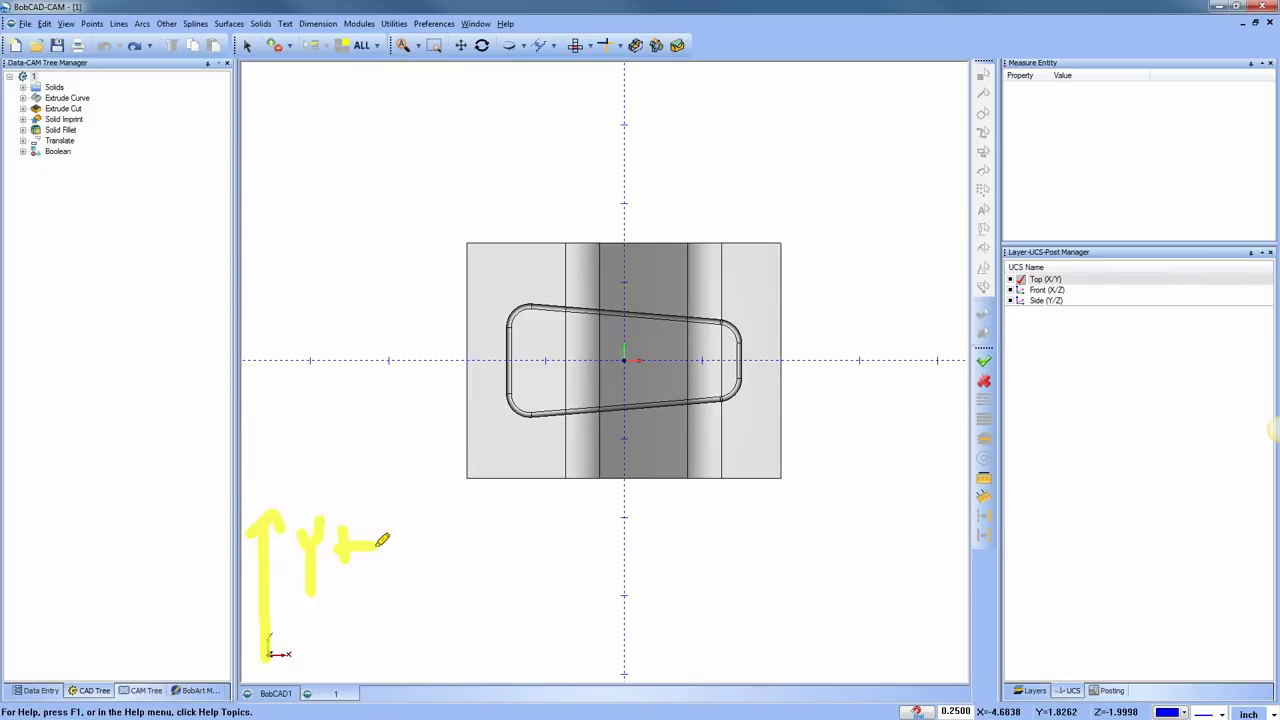
{"action": "mouse_move", "coordinate": [323, 651]}
{"action": "left_mouse_down"}
{"action": "mouse_move", "coordinate": [500, 646]}
{"action": "mouse_move", "coordinate": [483, 640]}
{"action": "mouse_move", "coordinate": [462, 668]}
{"action": "left_mouse_up"}
{"action": "mouse_move", "coordinate": [550, 636]}
{"action": "left_mouse_down"}
{"action": "mouse_move", "coordinate": [576, 667]}
{"action": "mouse_move", "coordinate": [536, 684]}
{"action": "left_mouse_up"}
{"action": "mouse_move", "coordinate": [604, 654]}
{"action": "left_mouse_down"}
{"action": "mouse_move", "coordinate": [648, 650]}
{"action": "mouse_move", "coordinate": [631, 674]}
{"action": "left_mouse_up"}
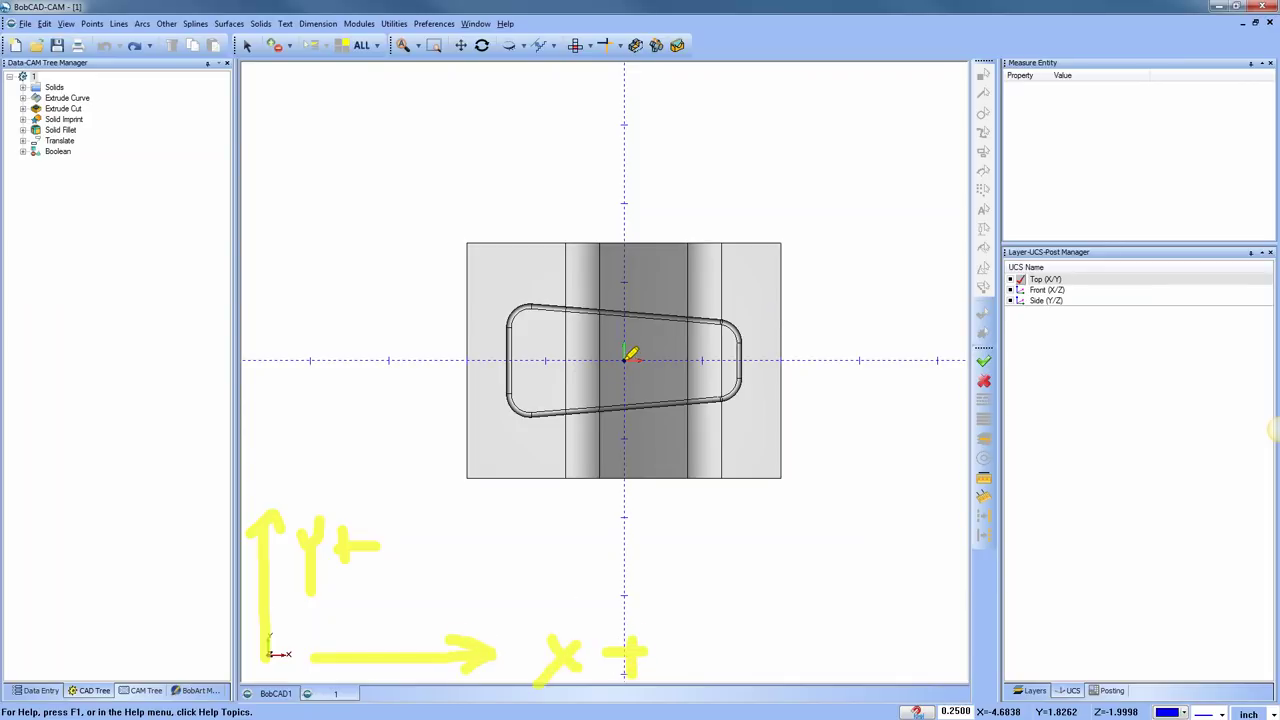
Mark the X+ and Y+ axes from the origin, then clear the annotations
{"action": "mouse_move", "coordinate": [624, 360]}
{"action": "left_mouse_down"}
{"action": "mouse_move", "coordinate": [850, 360]}
{"action": "mouse_move", "coordinate": [820, 382]}
{"action": "left_mouse_up"}
{"action": "left_click_drag", "start_coordinate": [874, 326], "coordinate": [930, 386]}
{"action": "left_click_drag", "start_coordinate": [918, 340], "coordinate": [880, 390]}
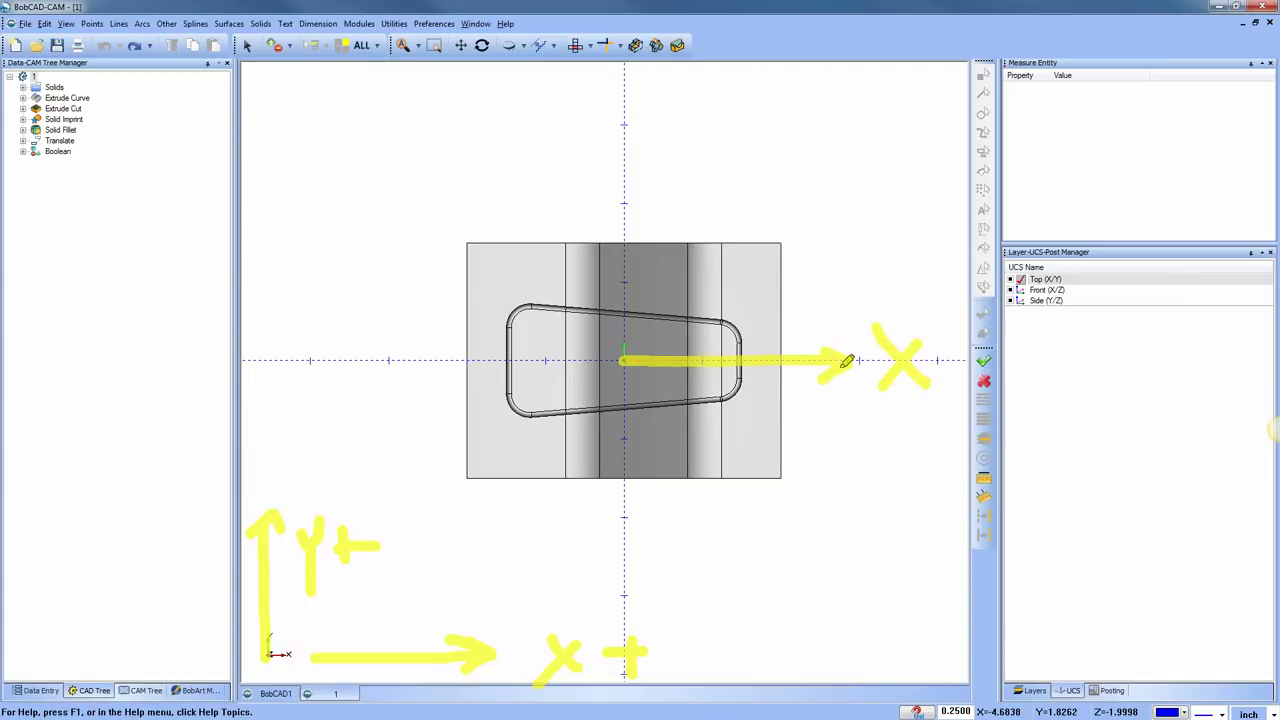
{"action": "left_click_drag", "start_coordinate": [948, 332], "coordinate": [946, 382]}
{"action": "left_click_drag", "start_coordinate": [964, 358], "coordinate": [940, 358]}
{"action": "mouse_move", "coordinate": [624, 358]}
{"action": "left_mouse_down"}
{"action": "mouse_move", "coordinate": [623, 195]}
{"action": "mouse_move", "coordinate": [604, 209]}
{"action": "mouse_move", "coordinate": [648, 212]}
{"action": "left_mouse_up"}
{"action": "mouse_move", "coordinate": [692, 128]}
{"action": "left_mouse_down"}
{"action": "mouse_move", "coordinate": [722, 134]}
{"action": "mouse_move", "coordinate": [714, 212]}
{"action": "left_mouse_up"}
{"action": "mouse_move", "coordinate": [746, 136]}
{"action": "left_mouse_down"}
{"action": "mouse_move", "coordinate": [753, 183]}
{"action": "mouse_move", "coordinate": [876, 178]}
{"action": "left_mouse_up"}
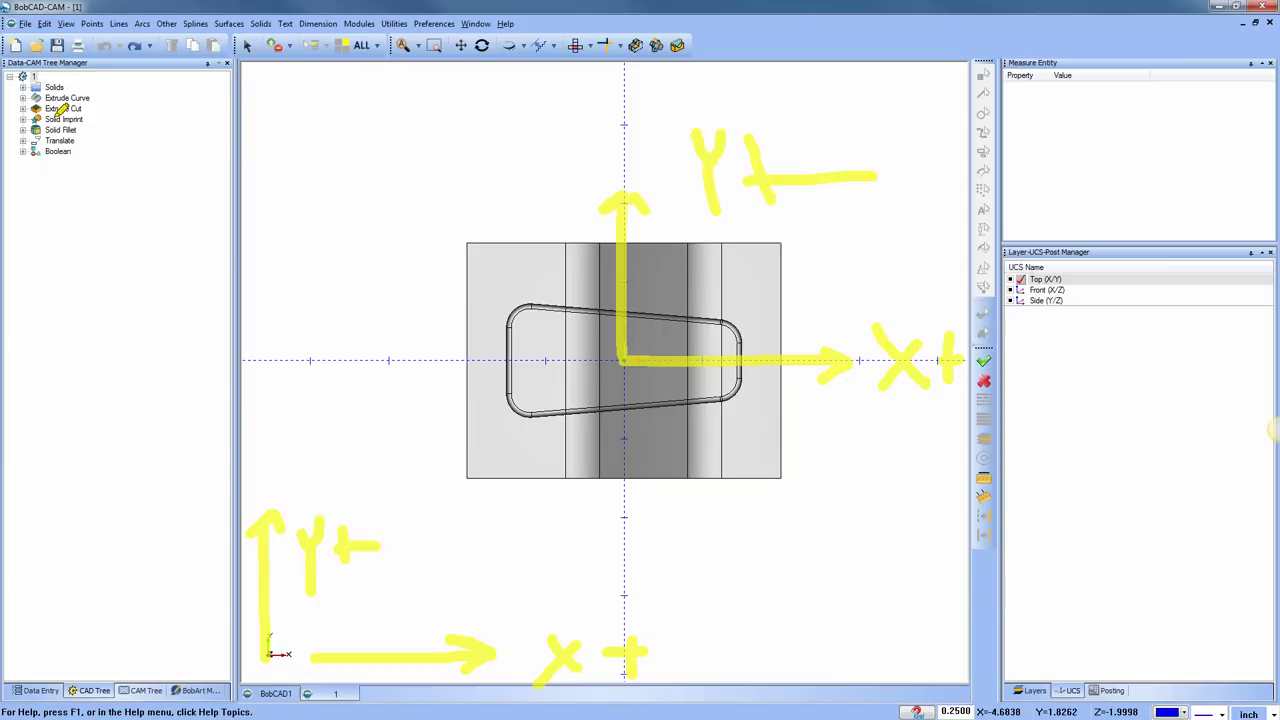
{"action": "key", "text": "Escape"}
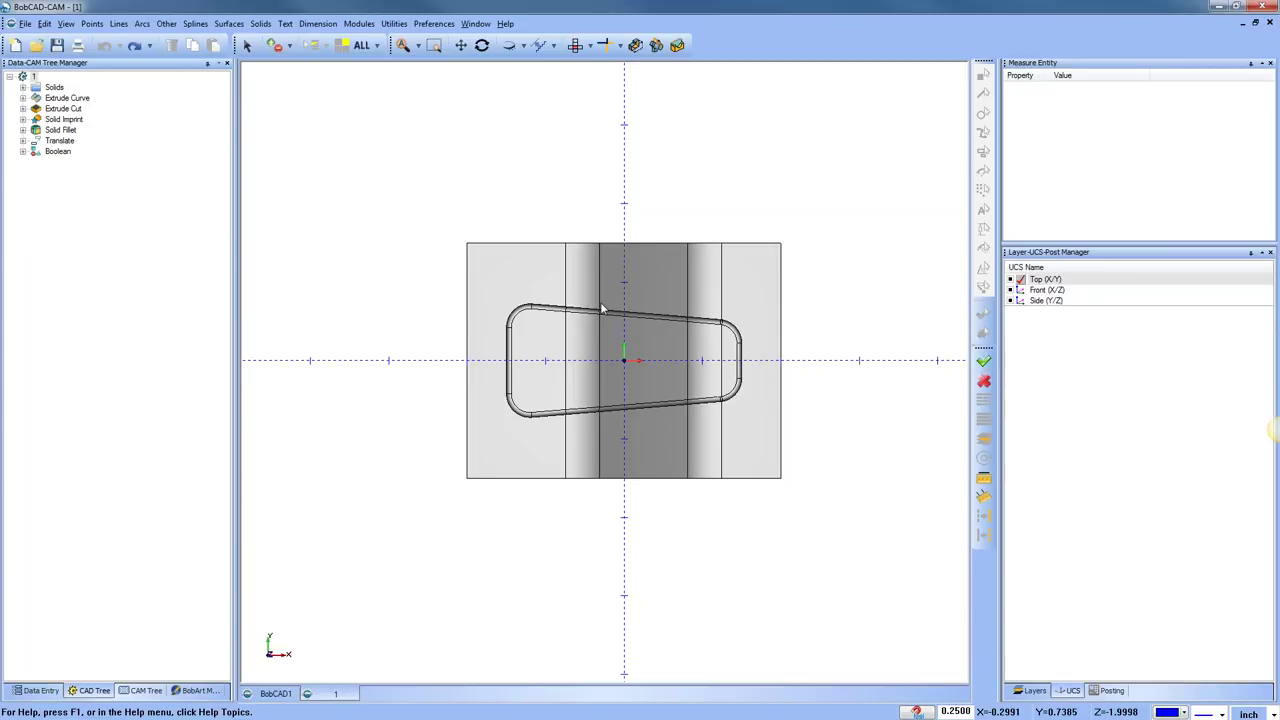
Look through the Utilities menu and close it without choosing anything
{"action": "left_click", "coordinate": [393, 23]}
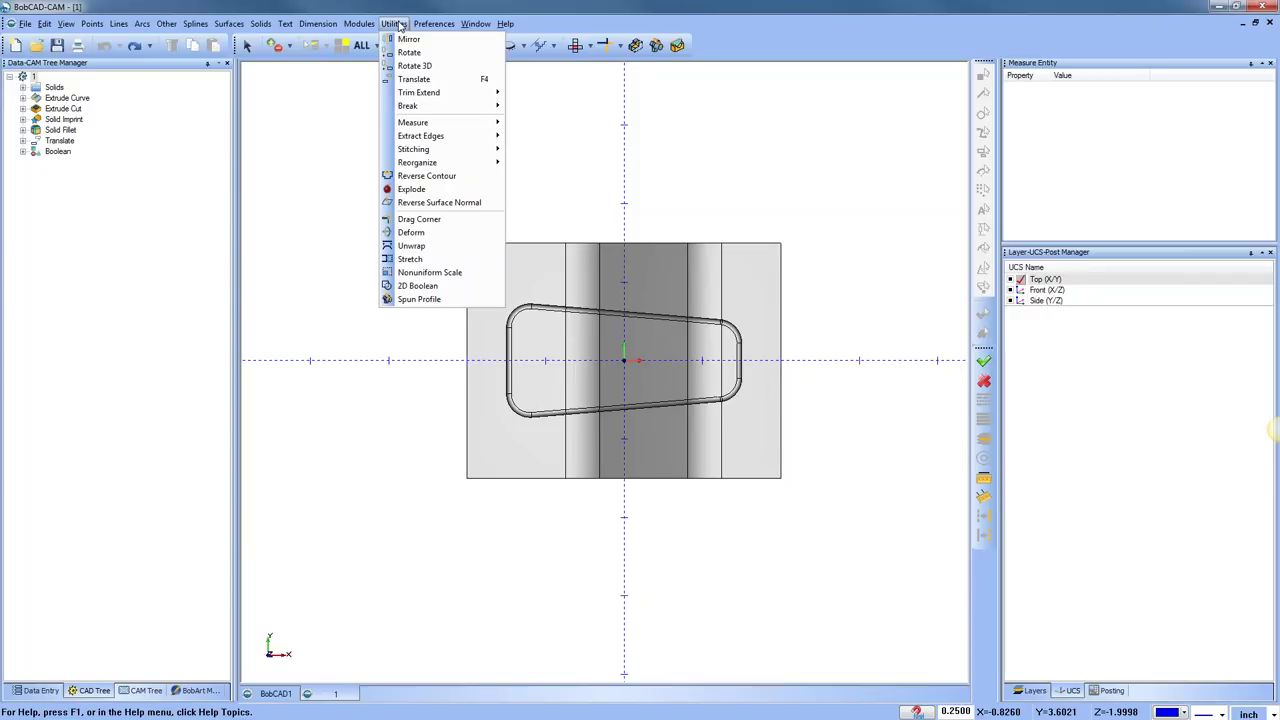
{"action": "mouse_move", "coordinate": [474, 101]}
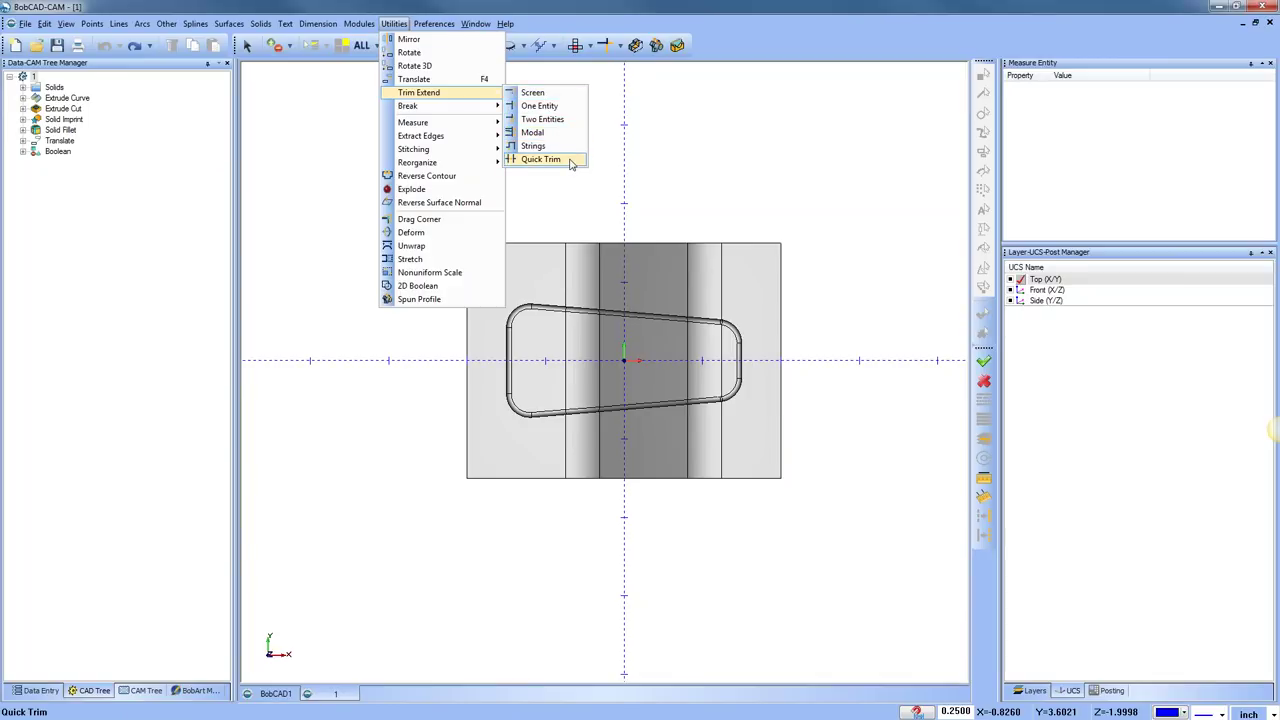
{"action": "left_click", "coordinate": [746, 189]}
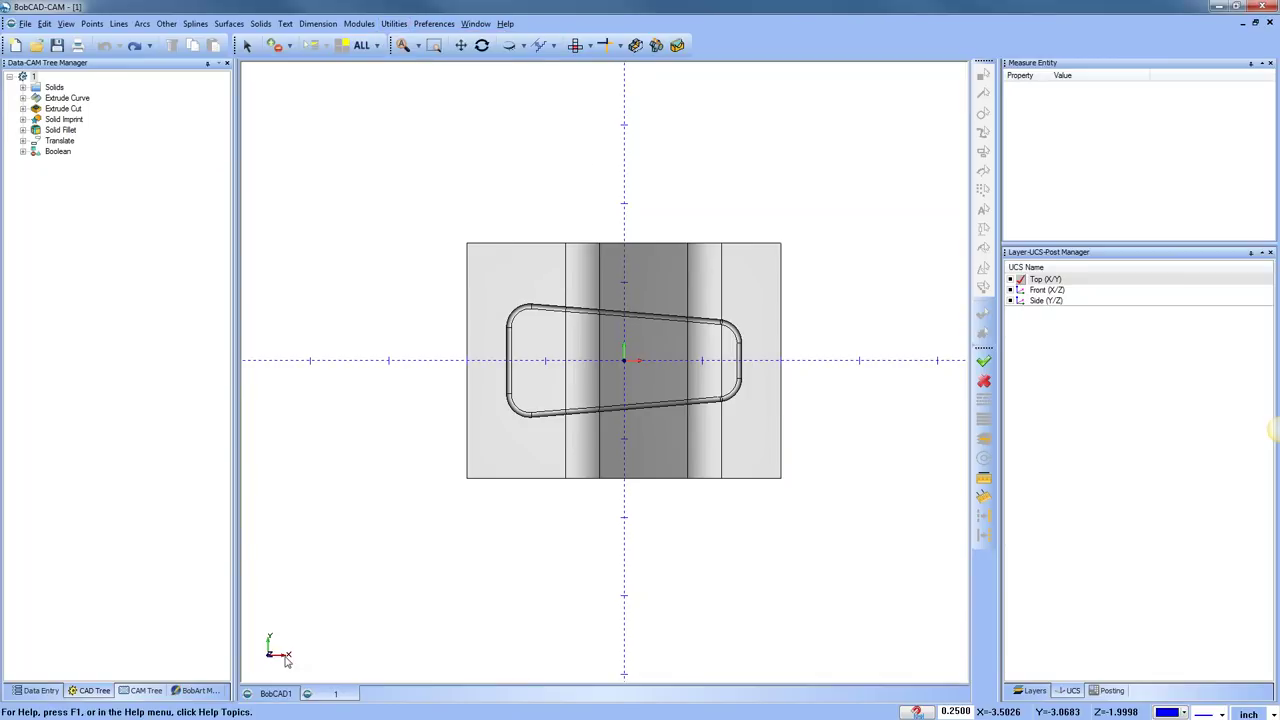
Switch to the BobCAD1 drawing, zooming and panning to center the wireframe lines
{"action": "left_click", "coordinate": [277, 693]}
{"action": "scroll", "coordinate": [597, 340], "scroll_direction": "up", "scroll_amount": 2}
{"action": "middle_click_drag", "start_coordinate": [594, 343], "coordinate": [531, 417]}
{"action": "scroll", "coordinate": [493, 338], "scroll_direction": "up", "scroll_amount": 1}
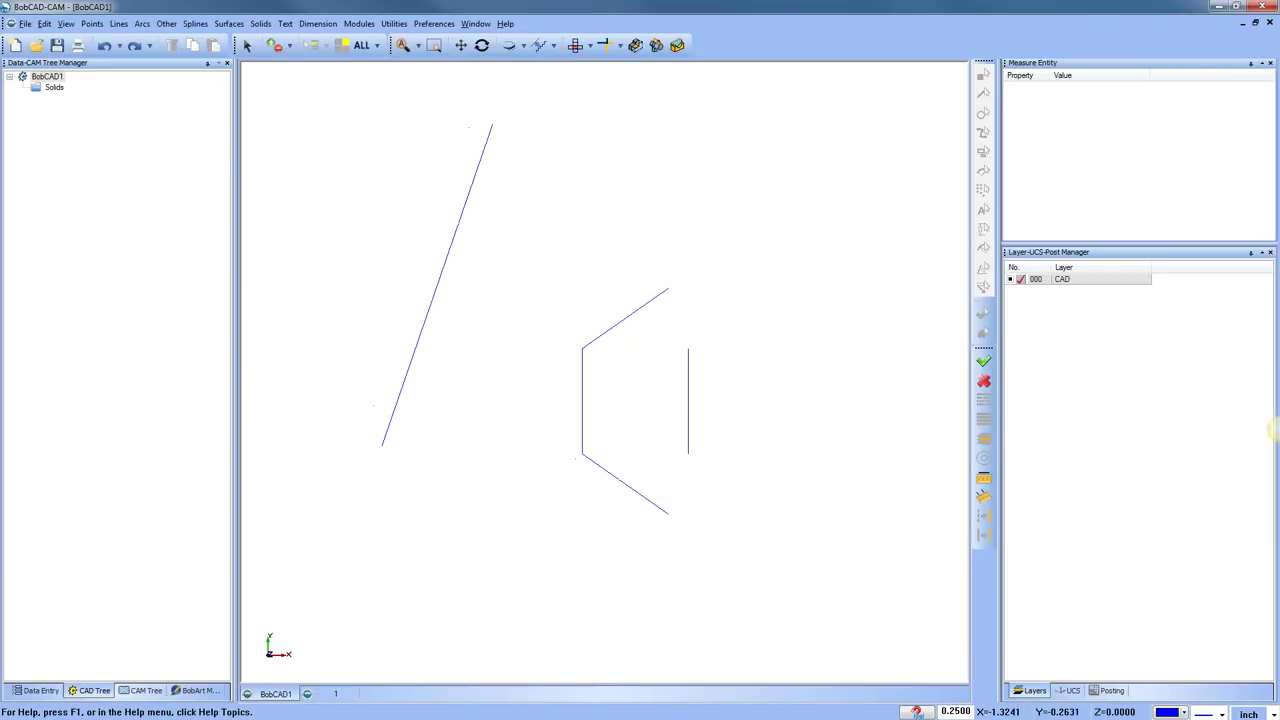
{"action": "left_click", "coordinate": [394, 23]}
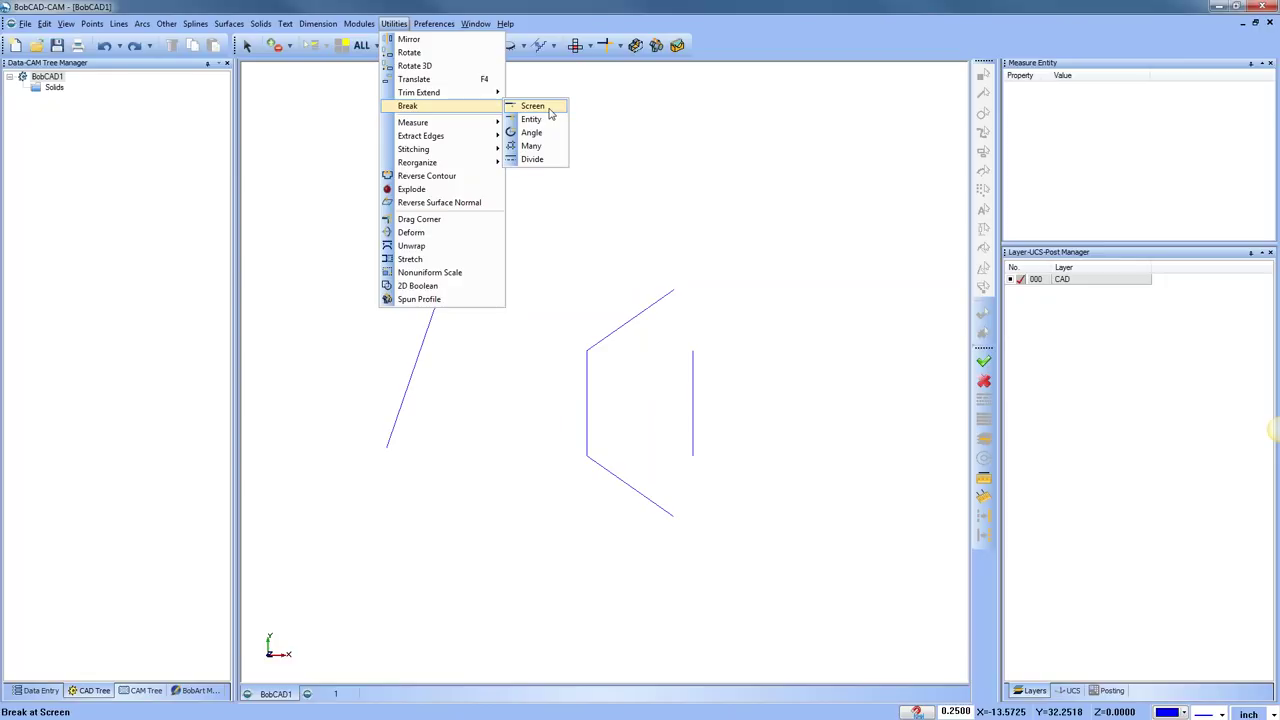
Try Break > Screen on the upper slanted line and the short vertical line, dismissing both failures
{"action": "left_click", "coordinate": [540, 107]}
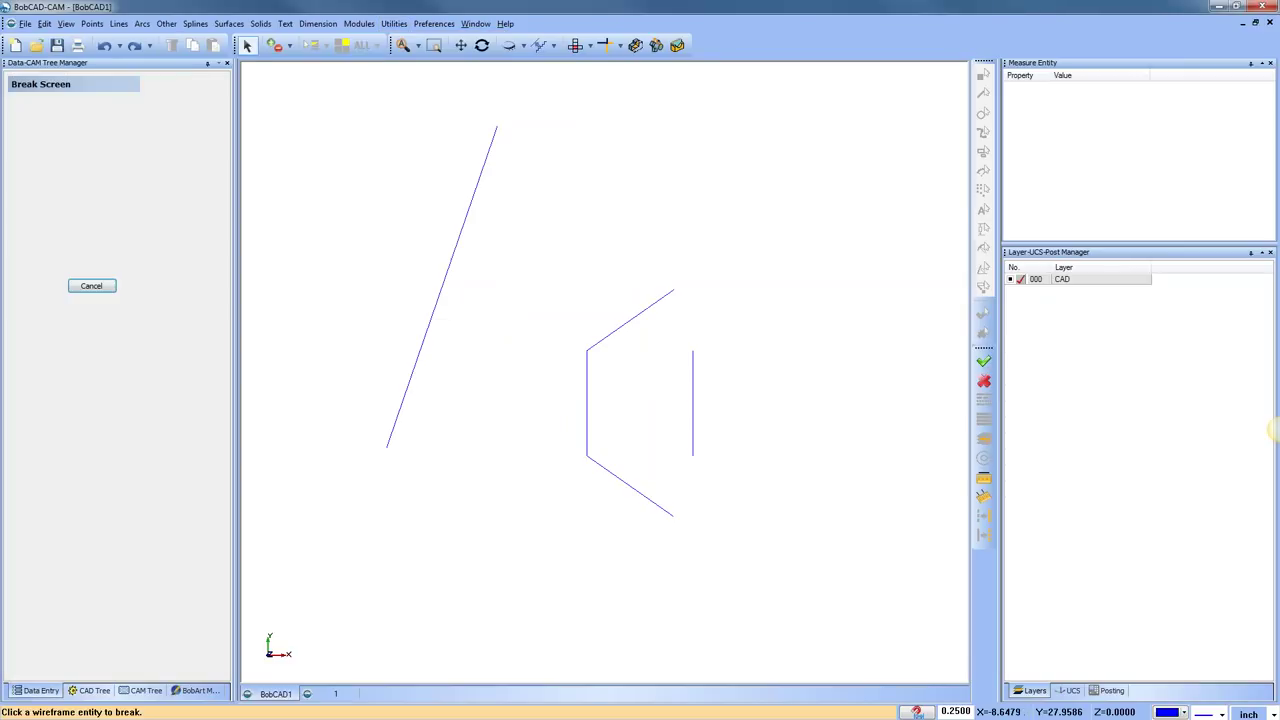
{"action": "left_click", "coordinate": [673, 302]}
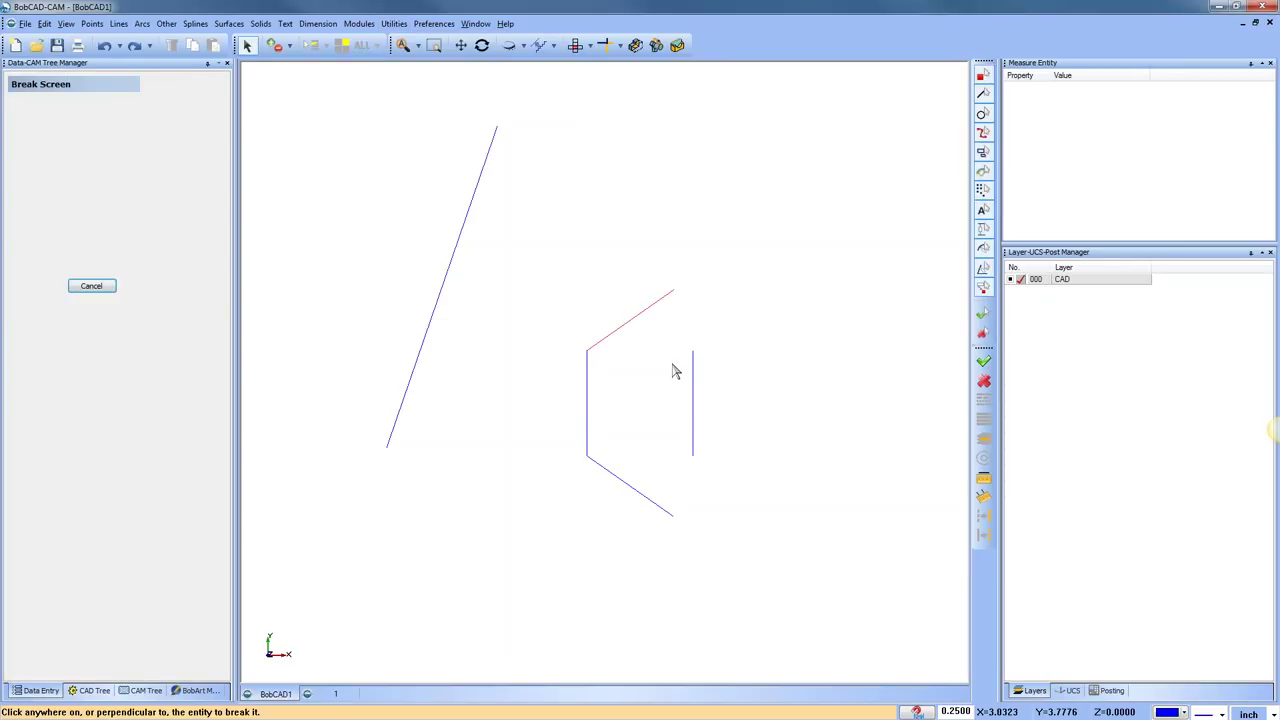
{"action": "left_click", "coordinate": [763, 229]}
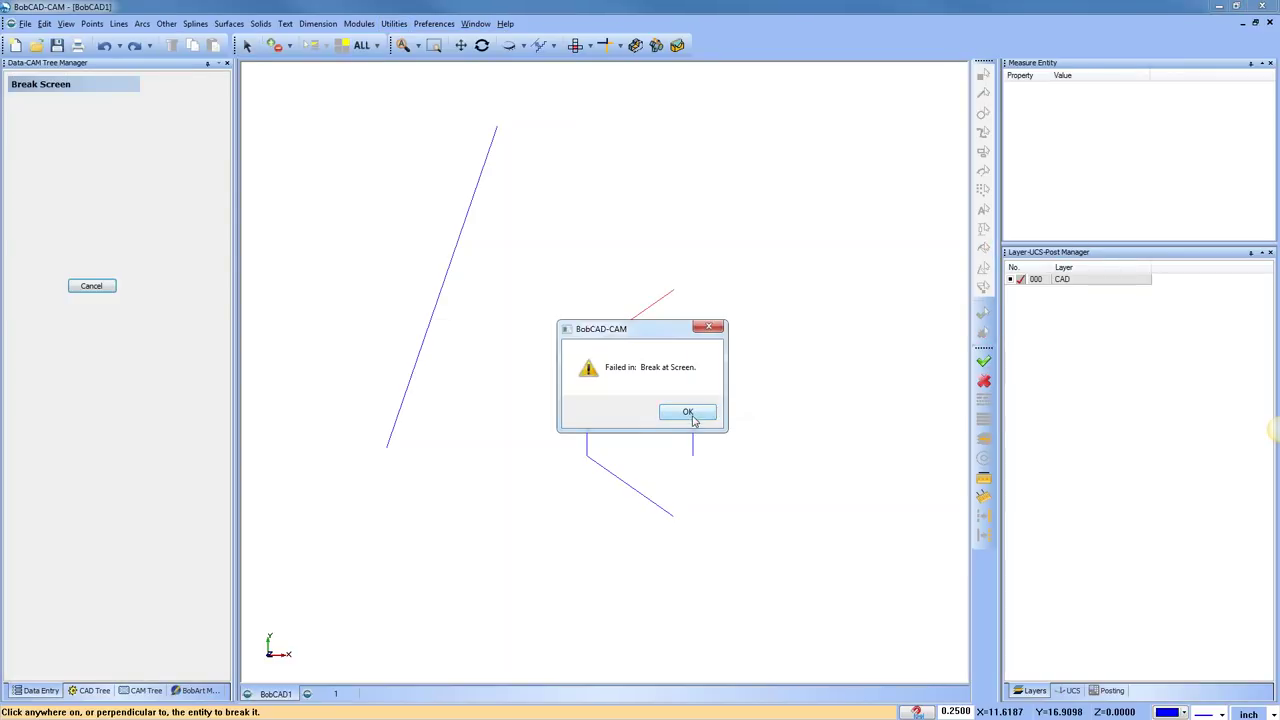
{"action": "left_click", "coordinate": [689, 413]}
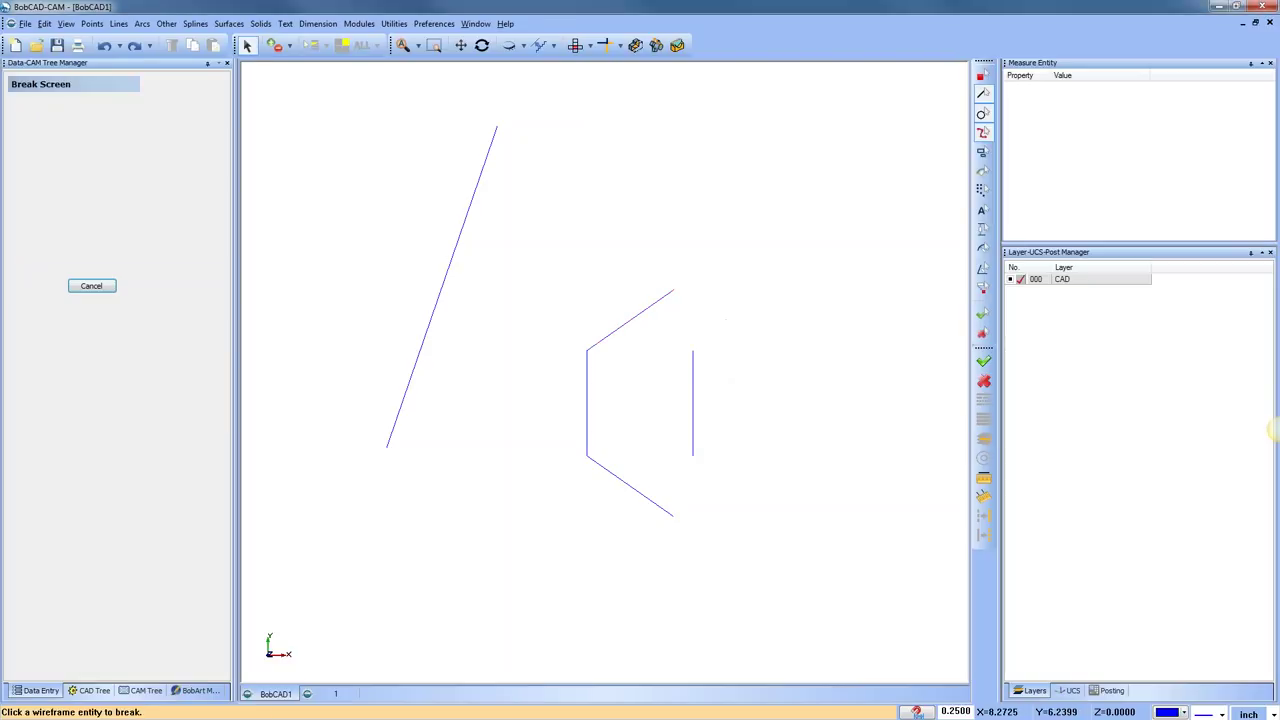
{"action": "left_click", "coordinate": [691, 356]}
{"action": "left_click", "coordinate": [763, 387]}
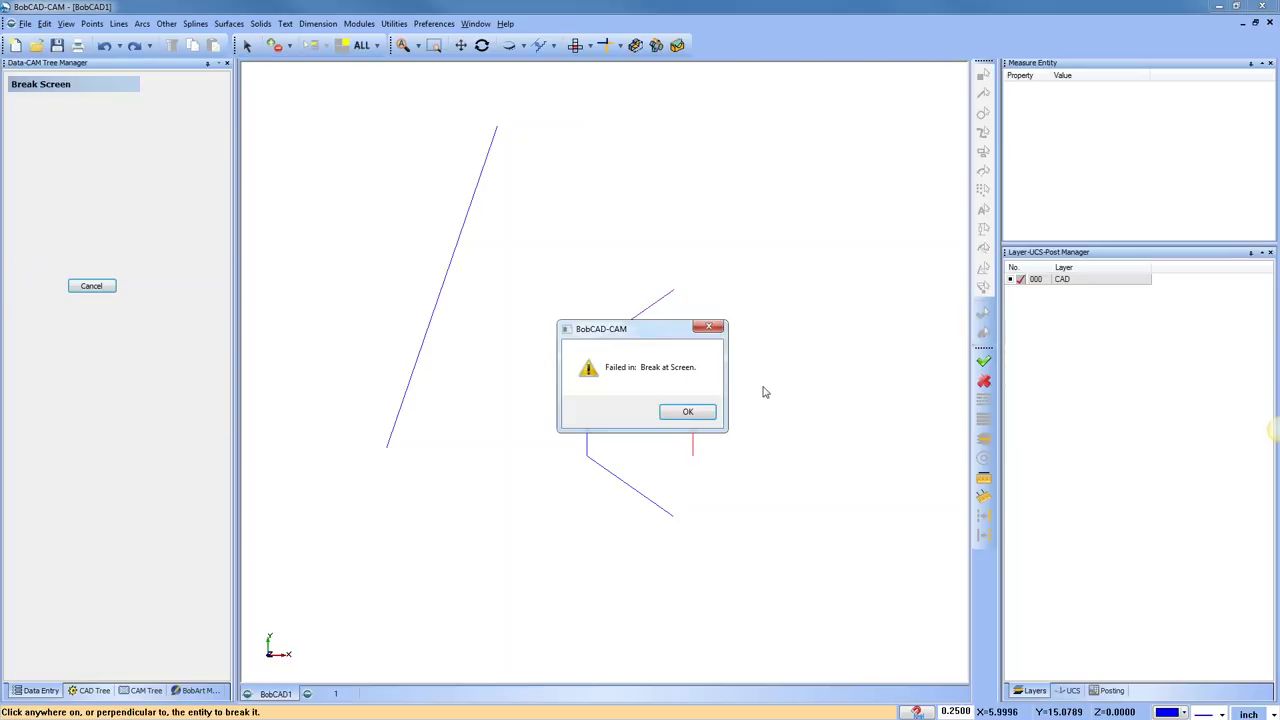
{"action": "left_click", "coordinate": [687, 412]}
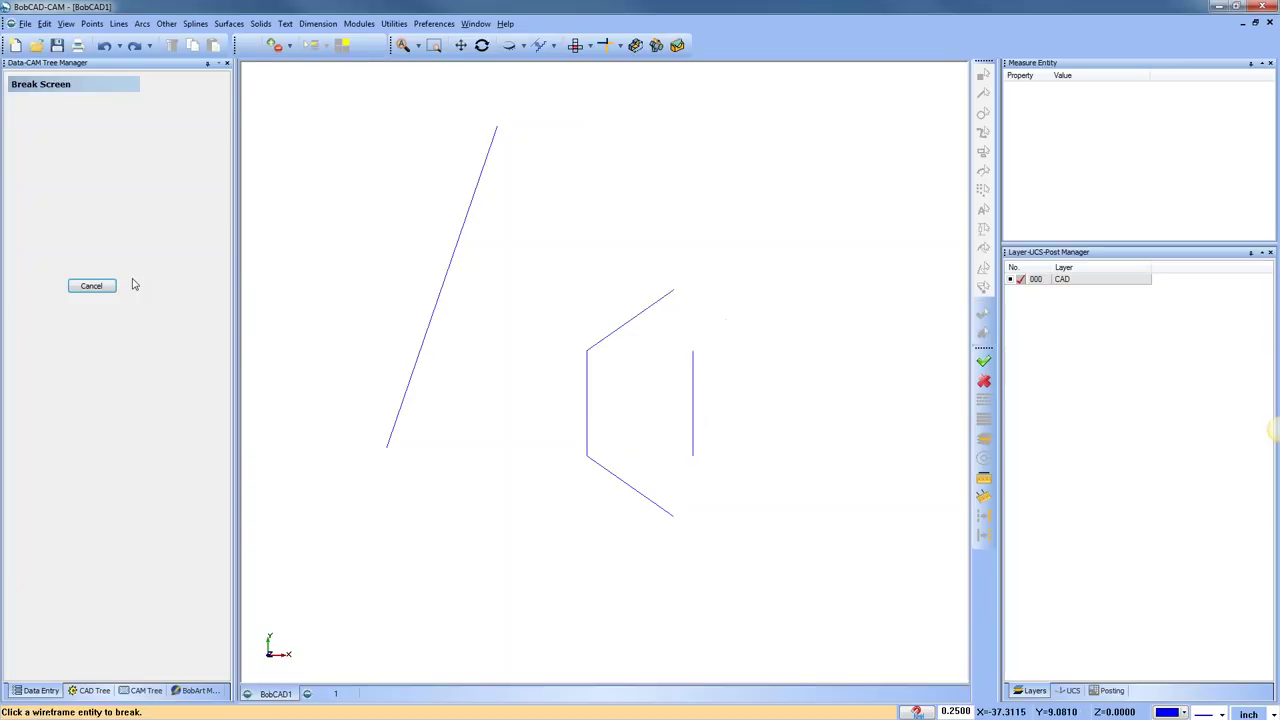
{"action": "left_click", "coordinate": [90, 287]}
{"action": "left_click", "coordinate": [393, 23]}
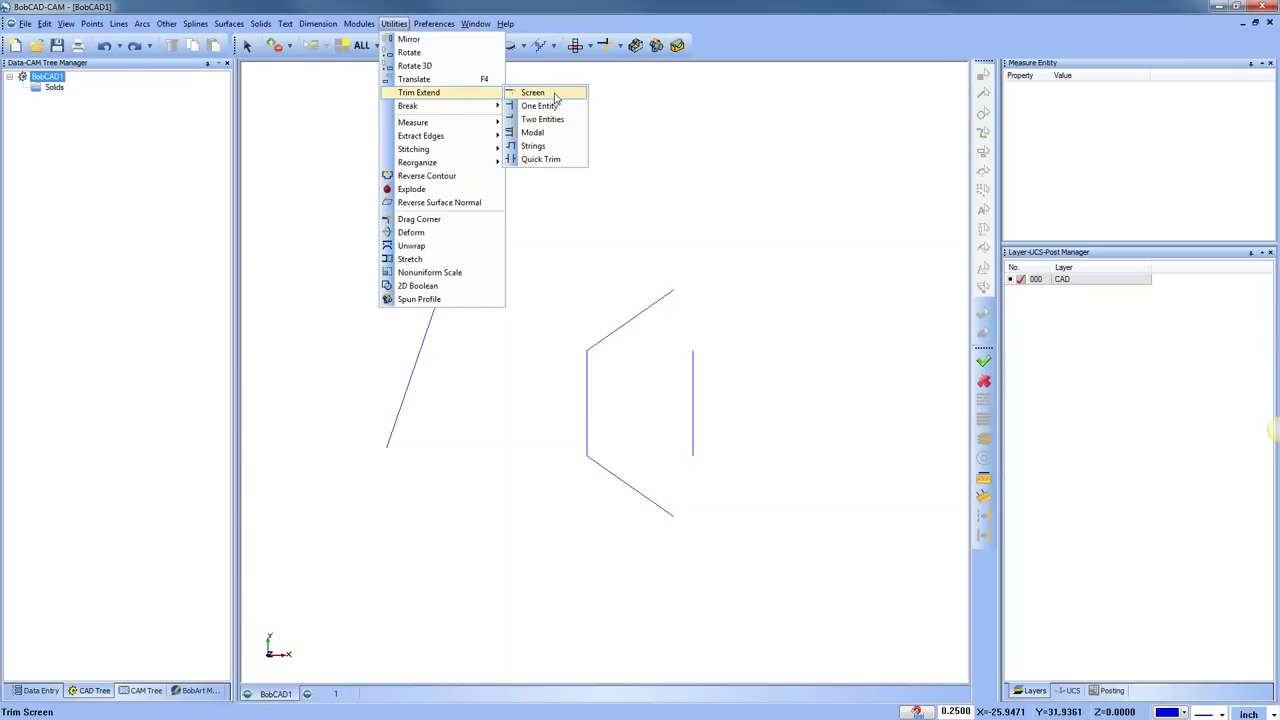
Extend the upper slanted line to a screen point, undo it, and cancel the command
{"action": "left_click", "coordinate": [532, 92]}
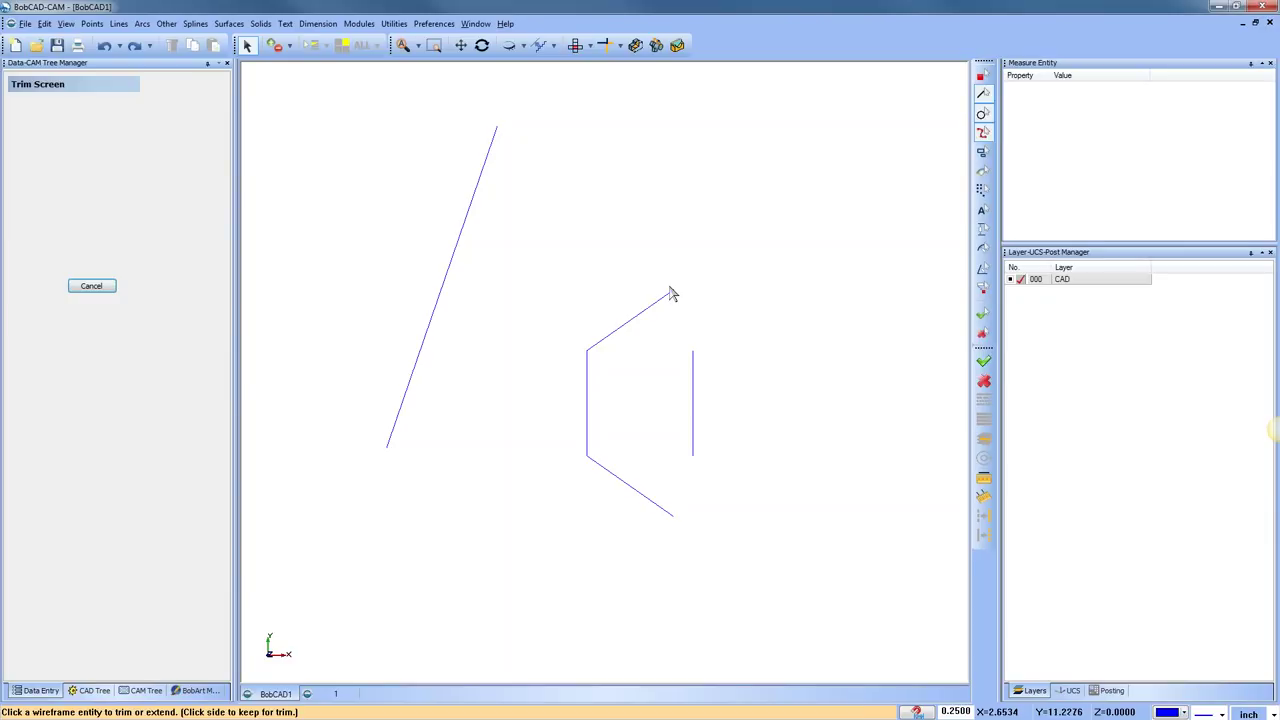
{"action": "left_click_drag", "start_coordinate": [676, 293], "coordinate": [742, 240]}
{"action": "left_click", "coordinate": [104, 45]}
{"action": "right_click", "coordinate": [652, 222]}
{"action": "left_click", "coordinate": [714, 243]}
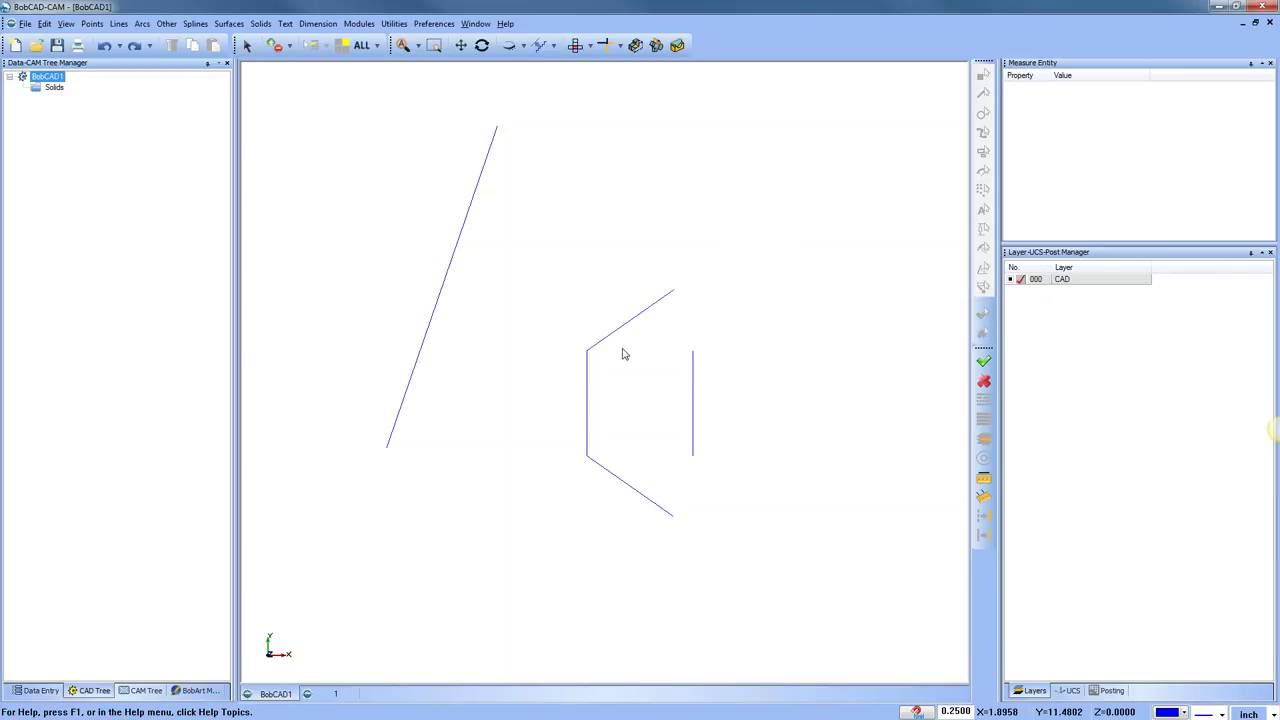
Extend both slanted bracket arms rightward and the vertical line up and down to screen points
{"action": "left_click", "coordinate": [394, 23]}
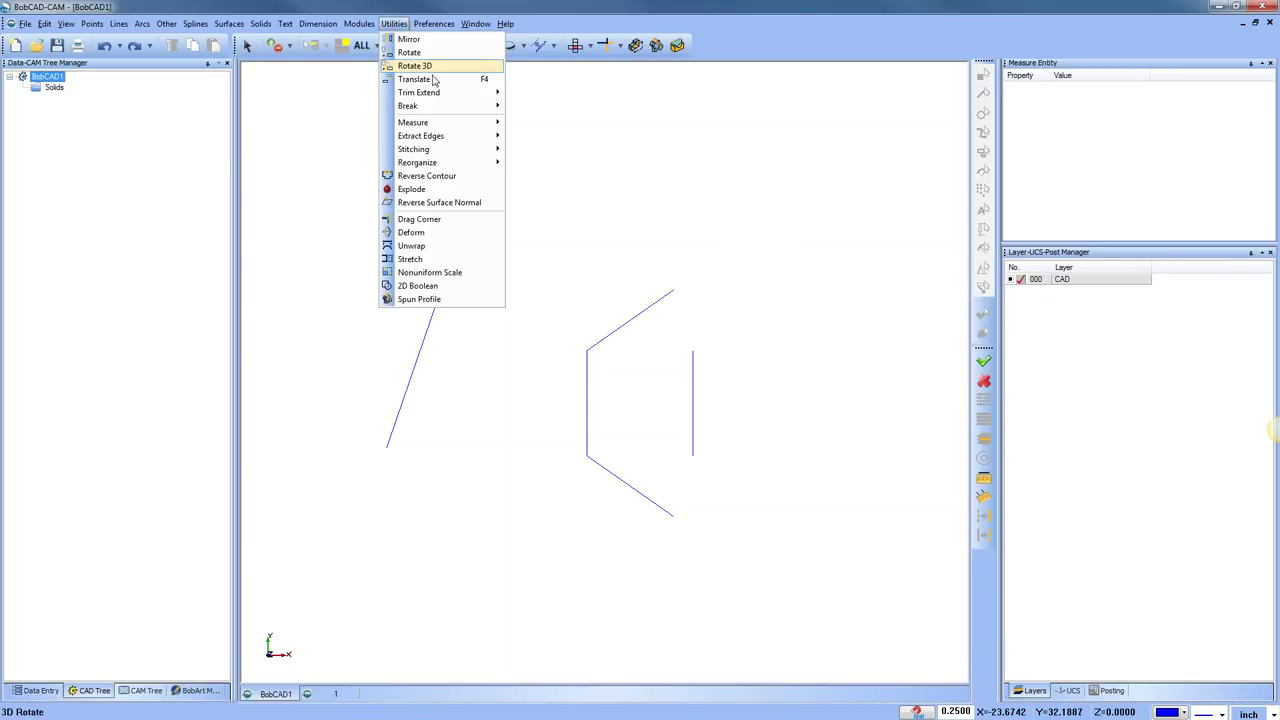
{"action": "mouse_move", "coordinate": [462, 98]}
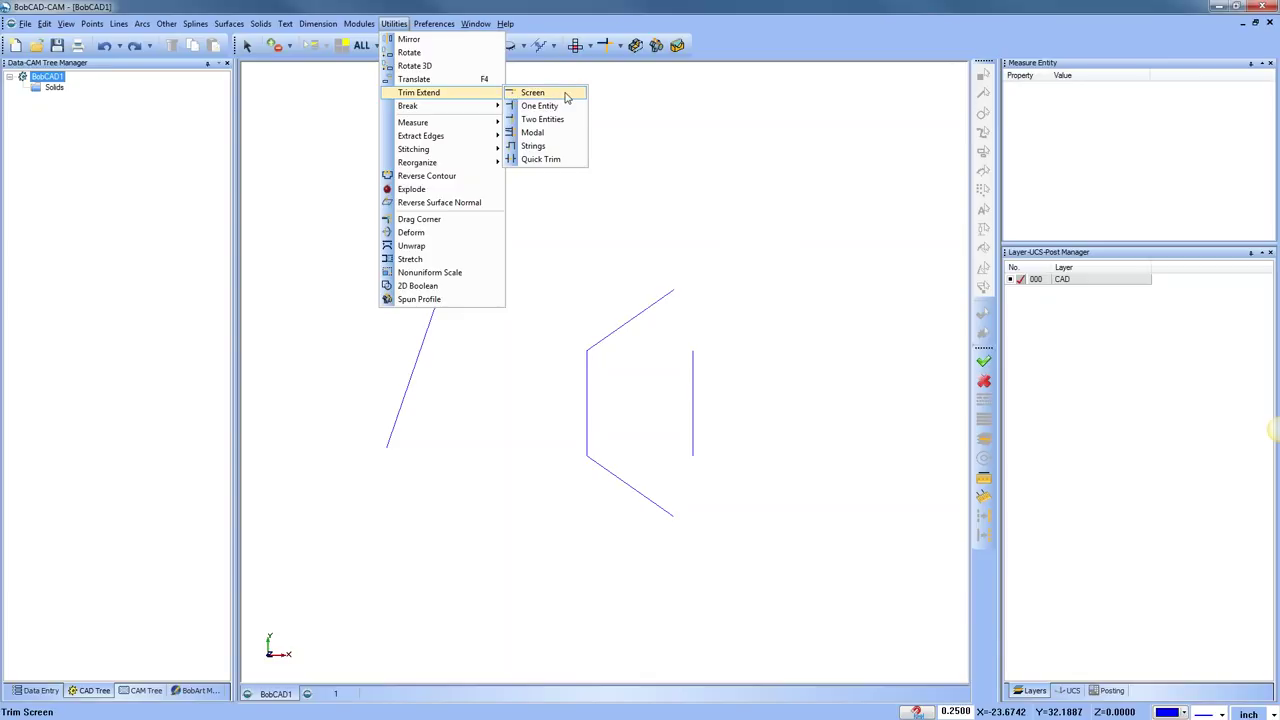
{"action": "left_click", "coordinate": [566, 97]}
{"action": "left_click", "coordinate": [675, 292]}
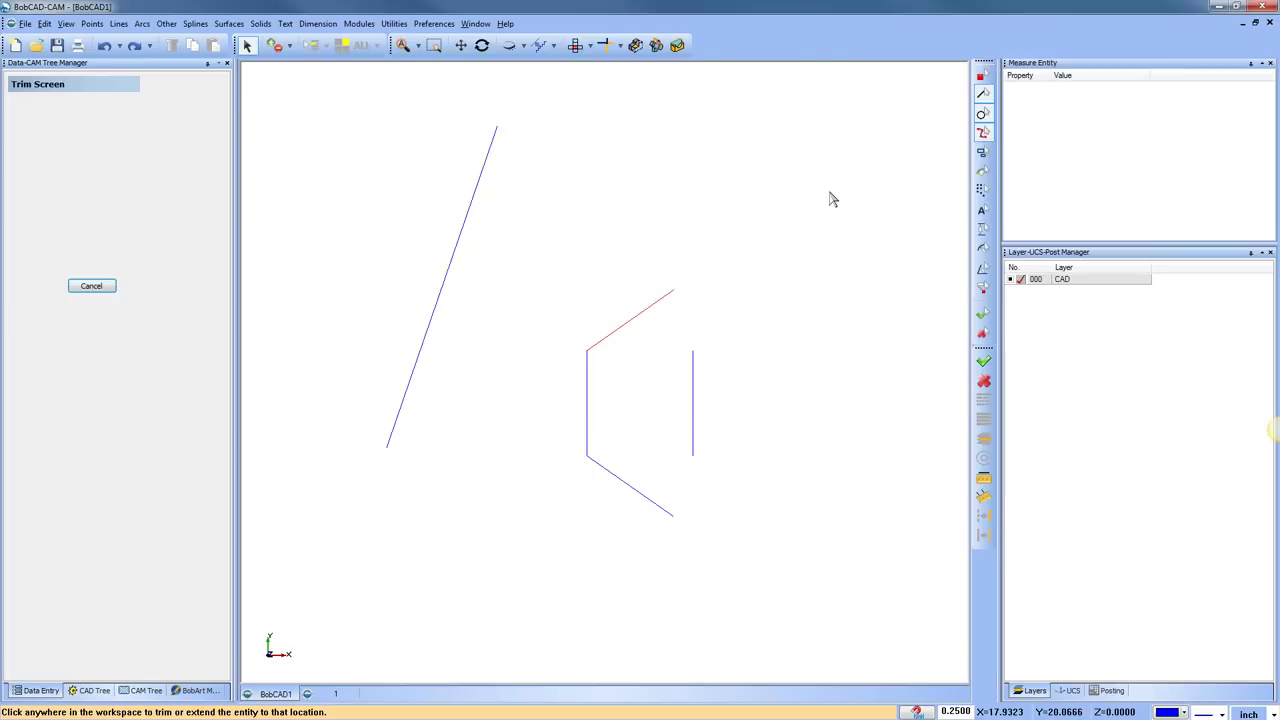
{"action": "left_click", "coordinate": [781, 221]}
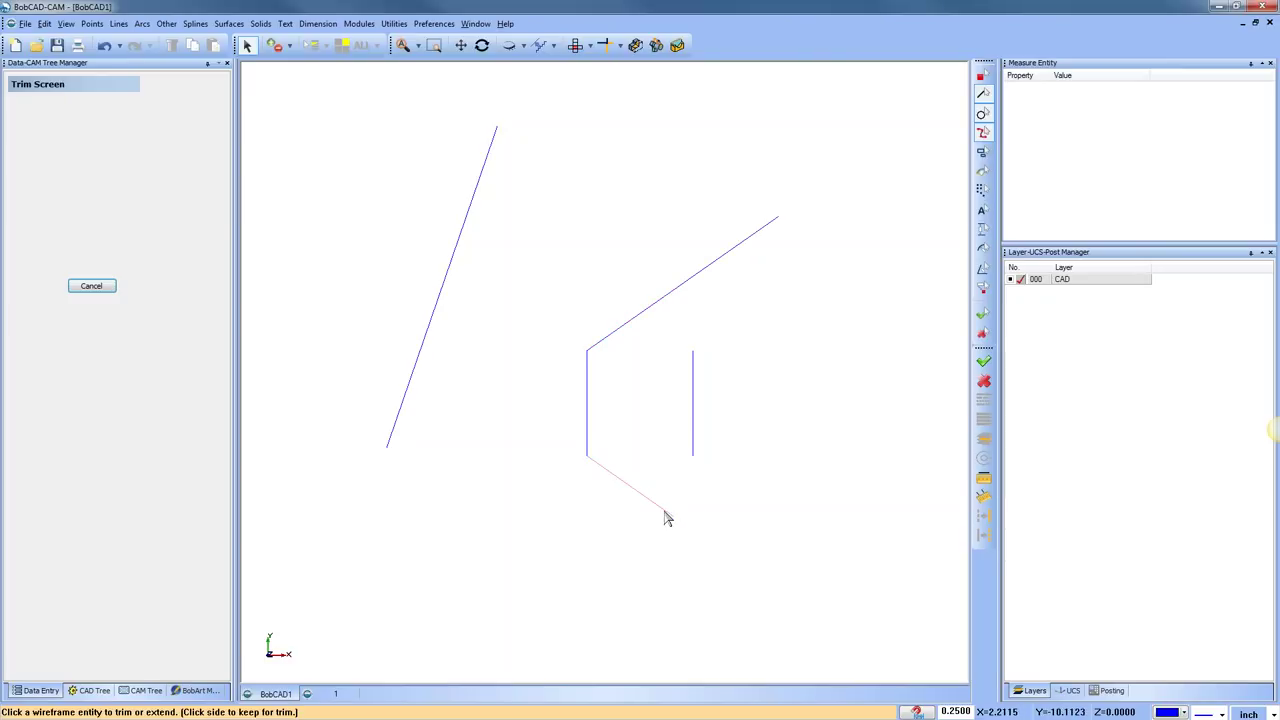
{"action": "left_click", "coordinate": [800, 591]}
{"action": "left_click", "coordinate": [694, 367]}
{"action": "left_click", "coordinate": [694, 172]}
{"action": "left_click", "coordinate": [695, 460]}
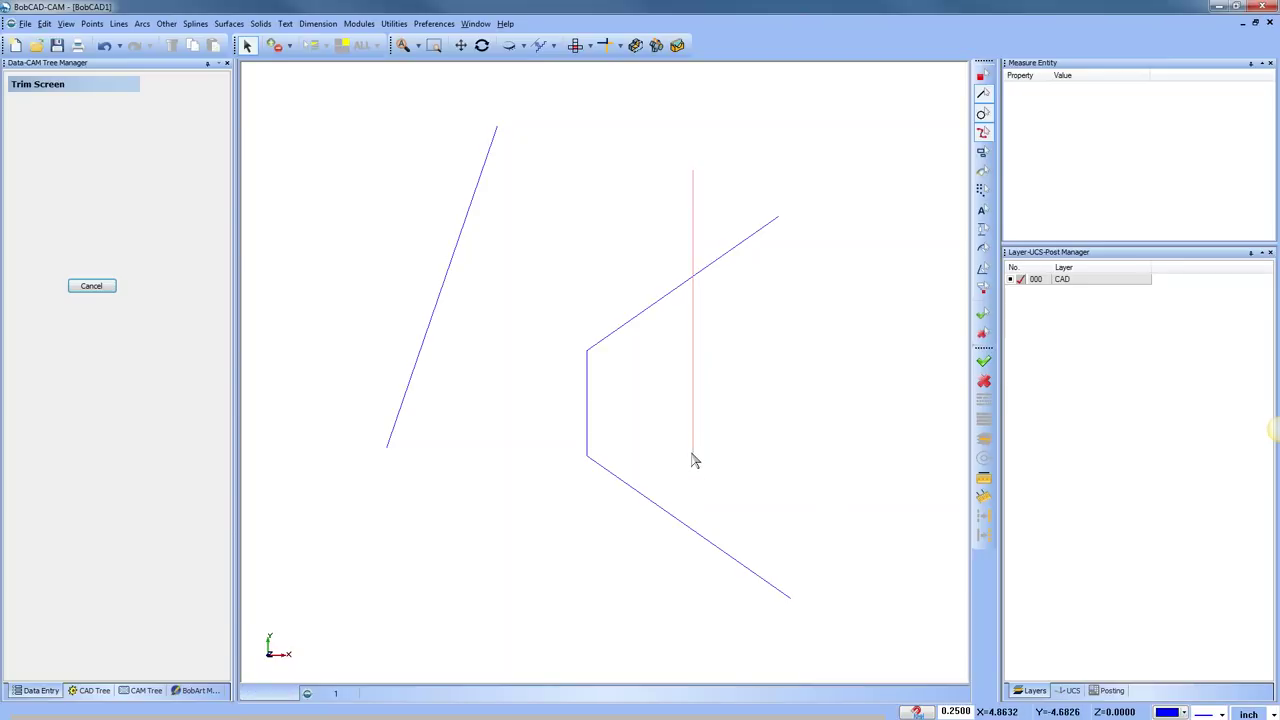
{"action": "left_click", "coordinate": [695, 611]}
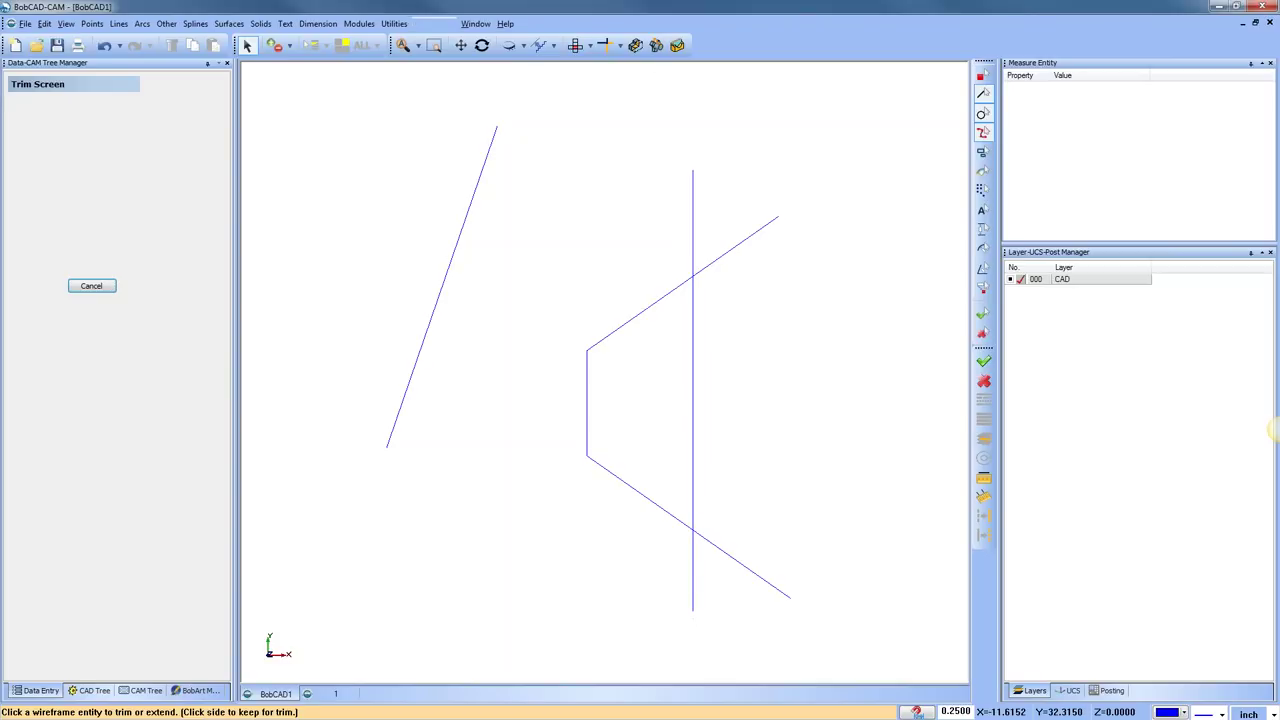
{"action": "left_click", "coordinate": [397, 24]}
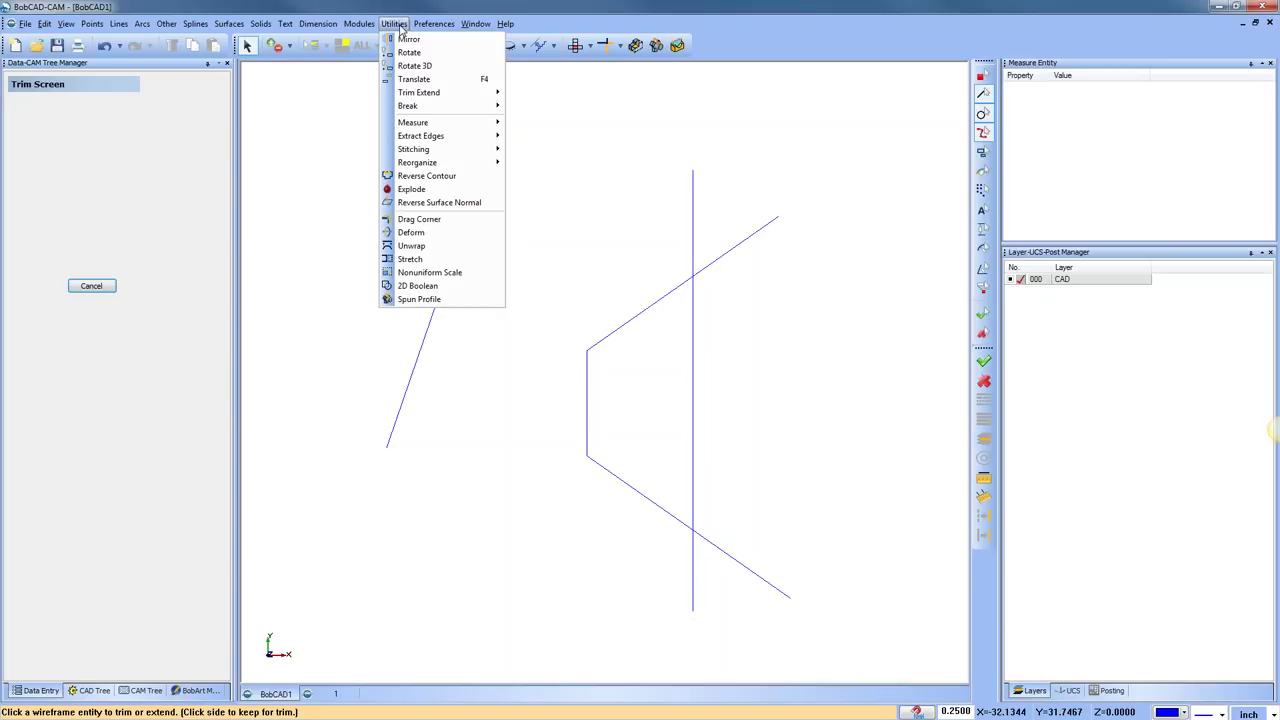
Trim the vertical and upper slanted lines to each other with One Entity, then undo both
{"action": "mouse_move", "coordinate": [462, 94]}
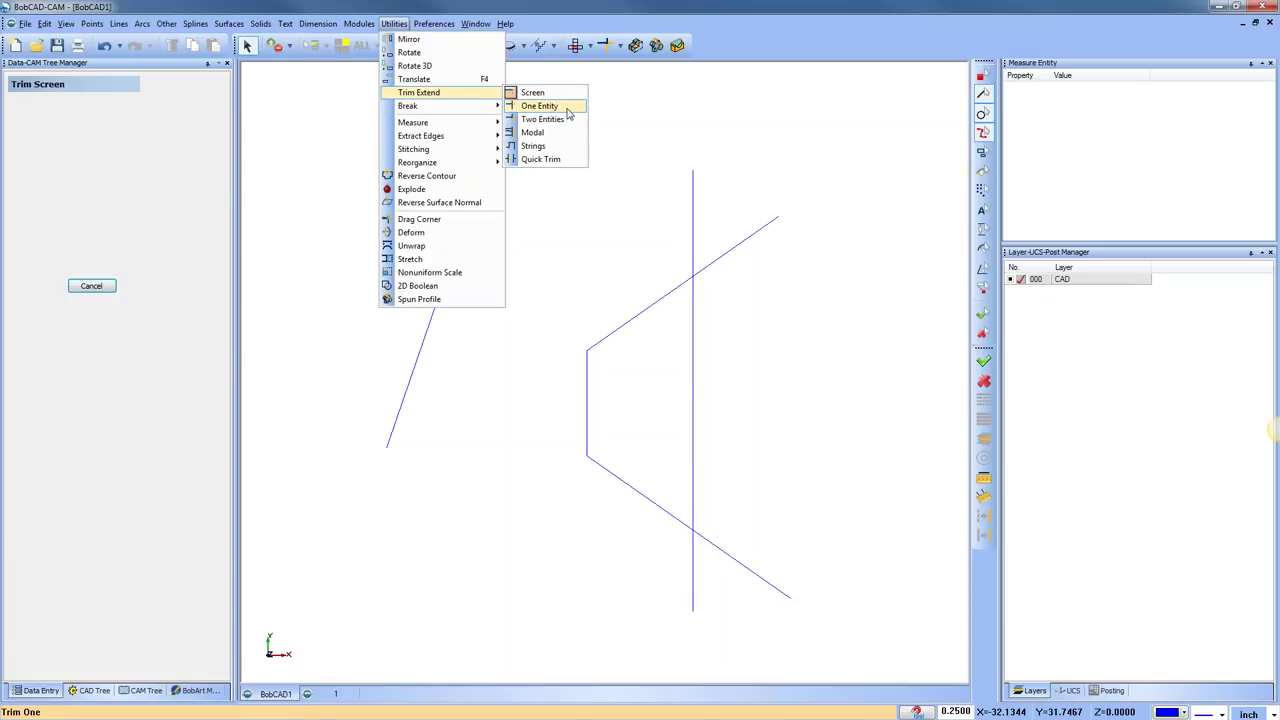
{"action": "left_click", "coordinate": [567, 107]}
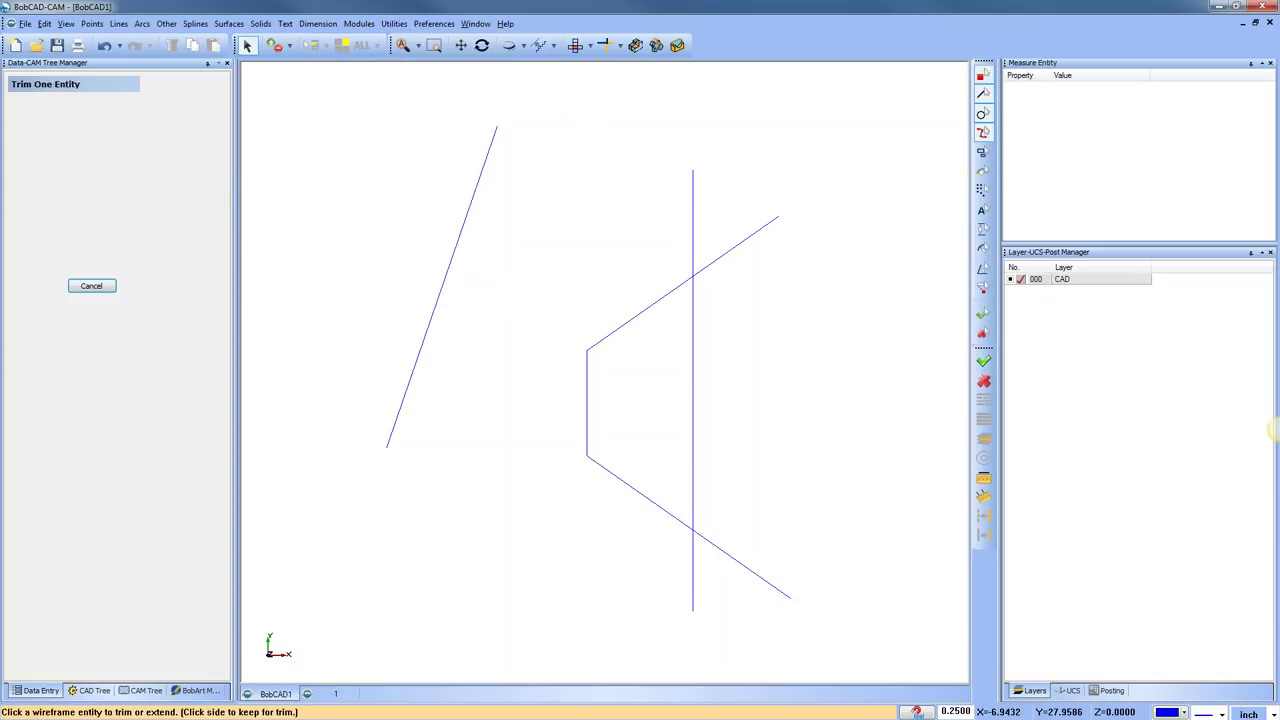
{"action": "left_click", "coordinate": [693, 291]}
{"action": "left_click", "coordinate": [689, 283]}
{"action": "left_click", "coordinate": [671, 293]}
{"action": "left_click", "coordinate": [694, 297]}
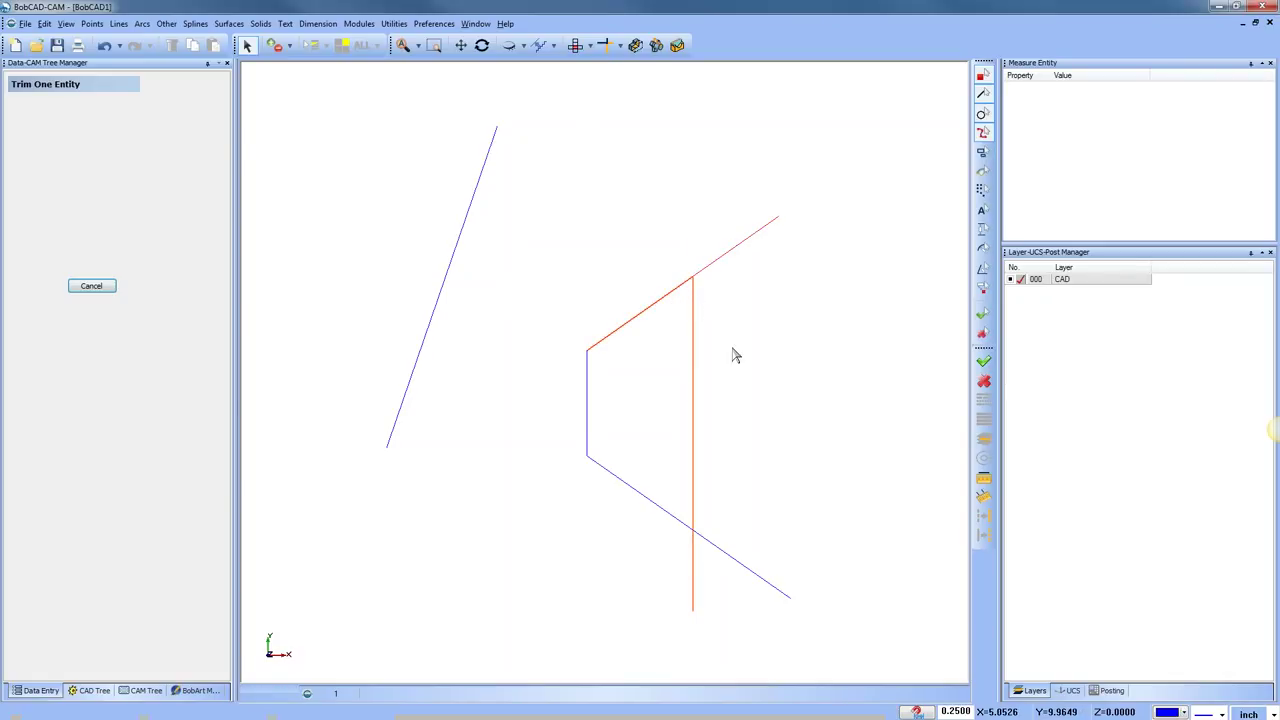
{"action": "left_click", "coordinate": [104, 45]}
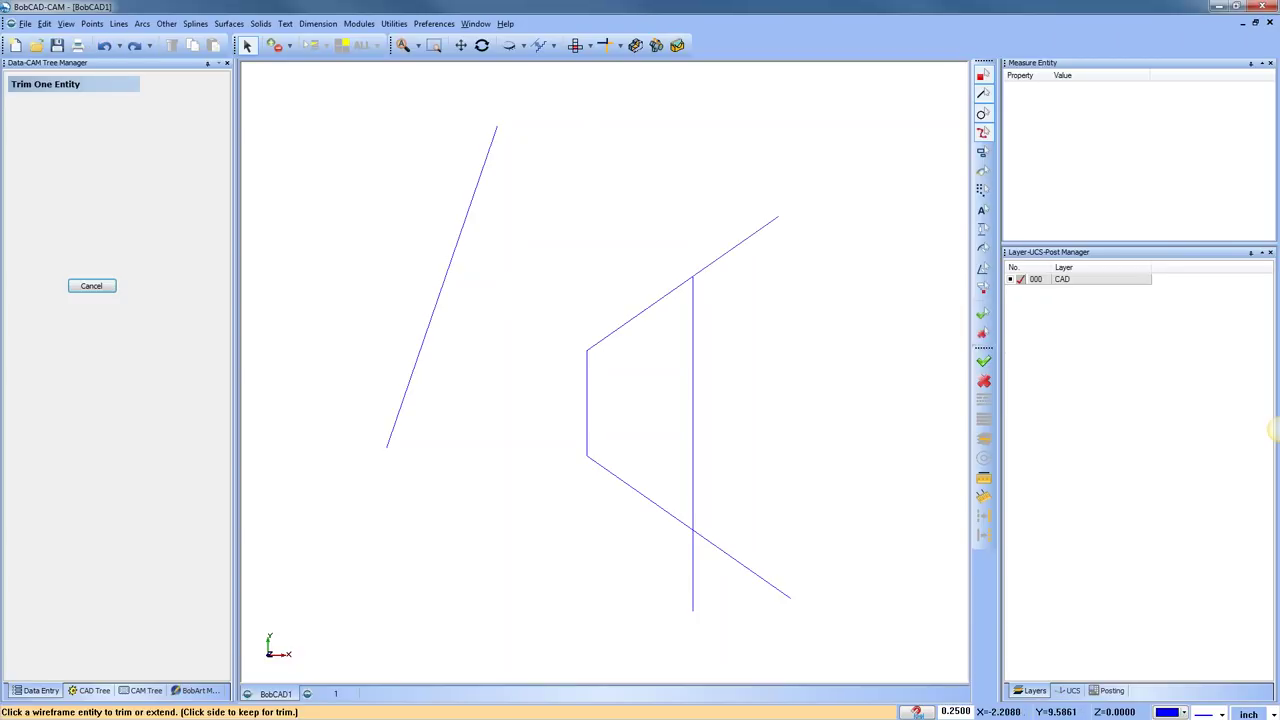
{"action": "left_click", "coordinate": [104, 45]}
Zoom in, repeat the one-entity trims on both lines, and undo them again
{"action": "scroll", "coordinate": [690, 242], "scroll_direction": "up", "scroll_amount": 2}
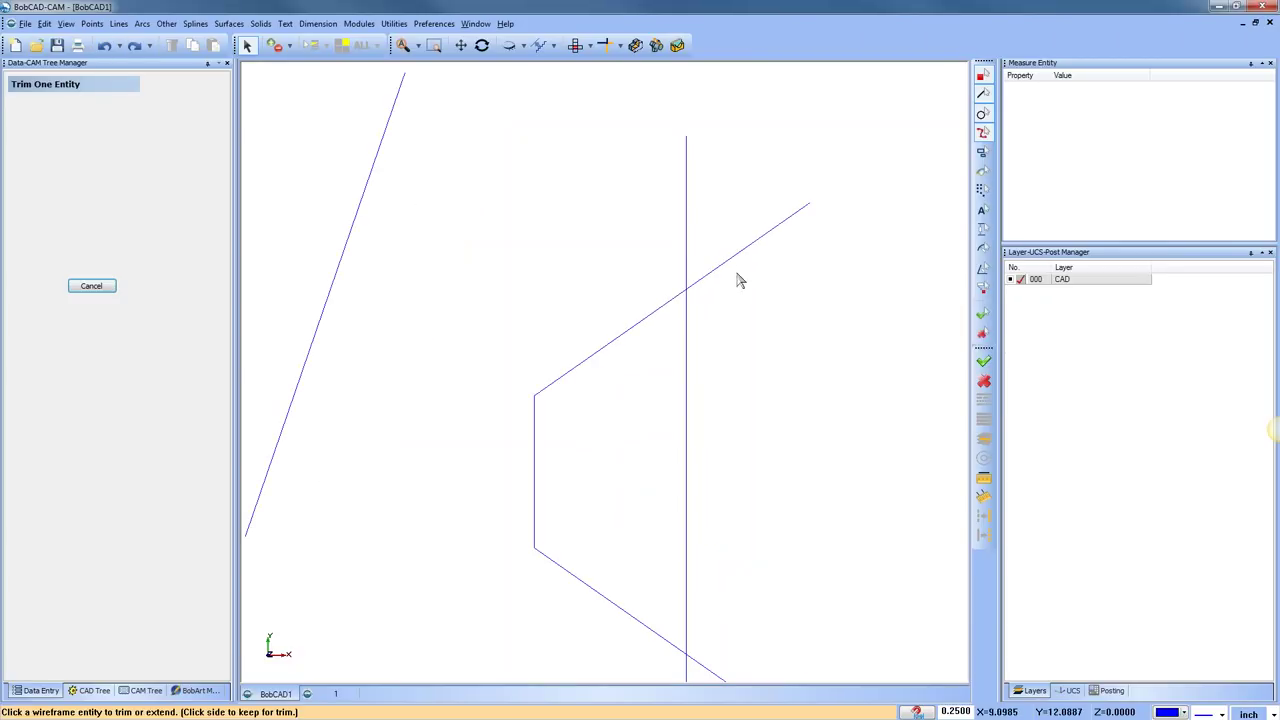
{"action": "left_click", "coordinate": [688, 320]}
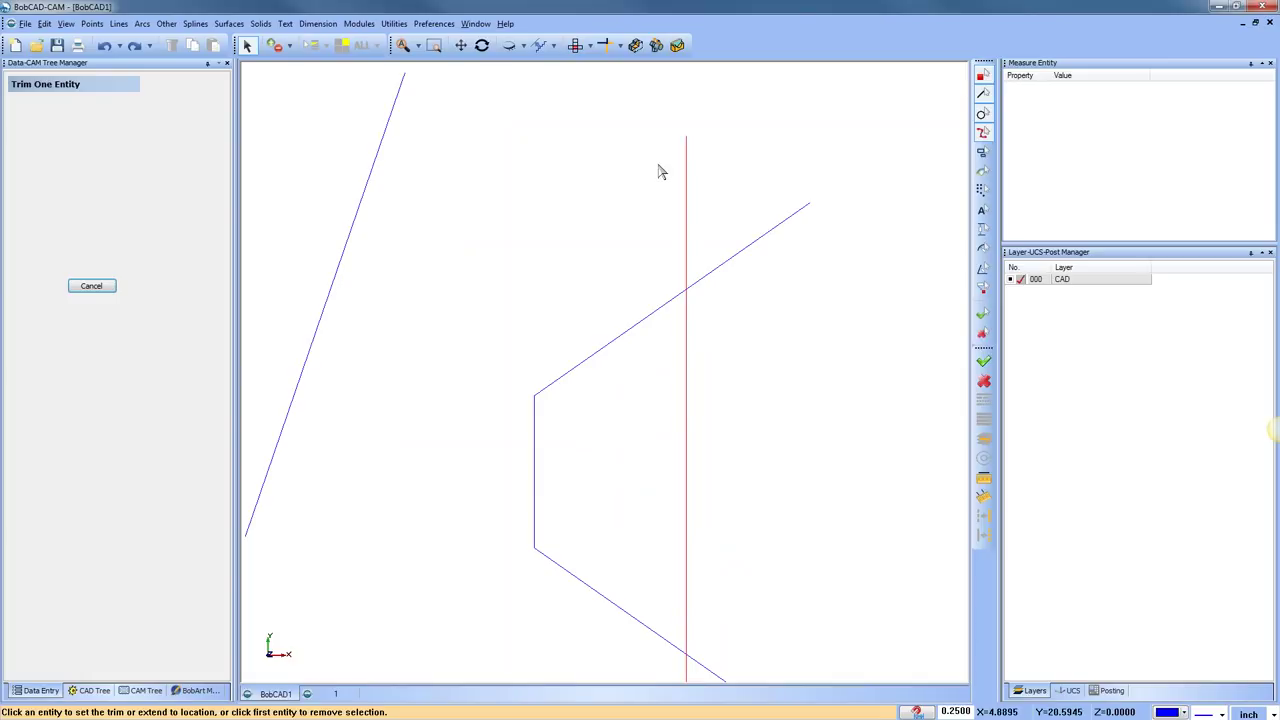
{"action": "left_click", "coordinate": [641, 328]}
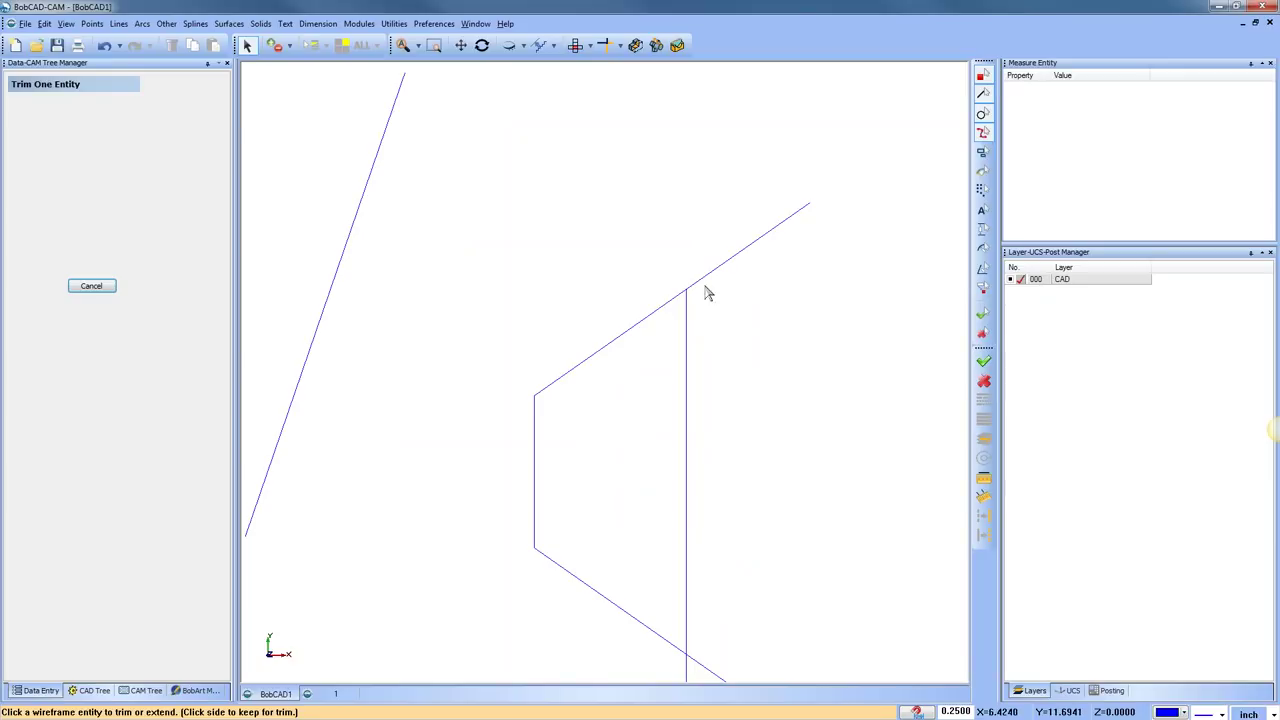
{"action": "left_click", "coordinate": [664, 305]}
{"action": "left_click", "coordinate": [686, 325]}
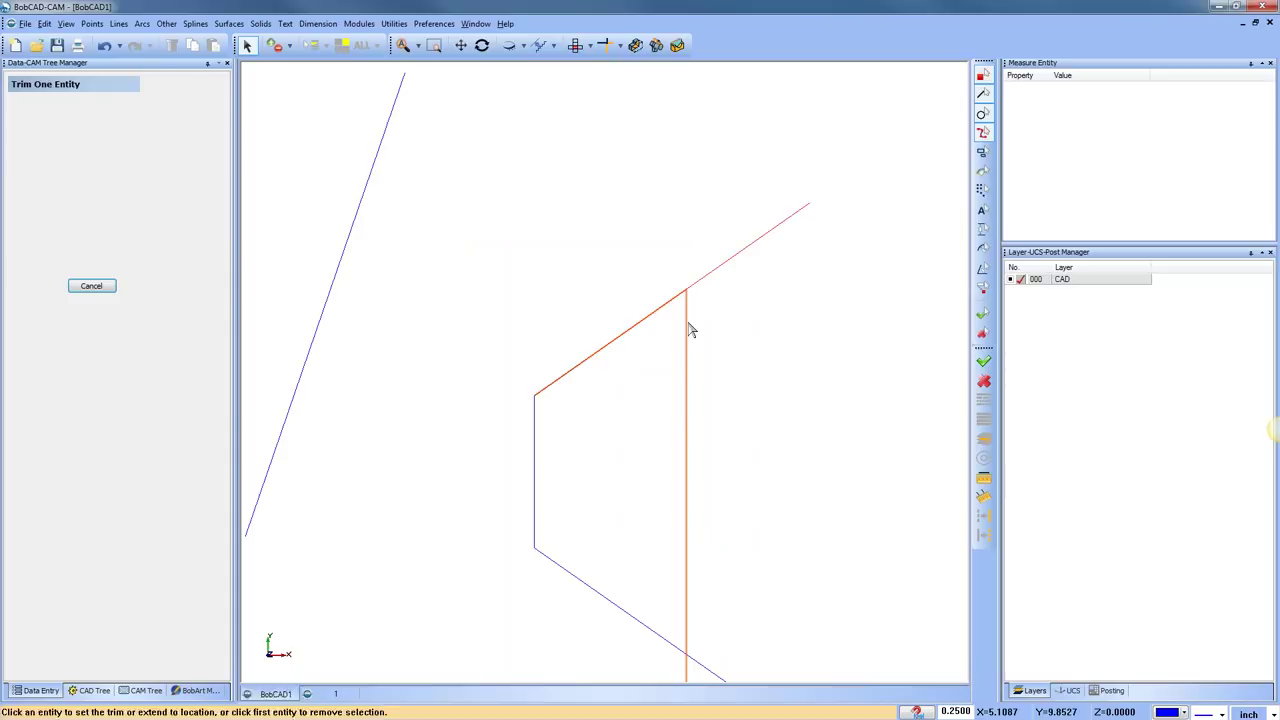
{"action": "left_click", "coordinate": [104, 46]}
{"action": "left_click", "coordinate": [105, 47]}
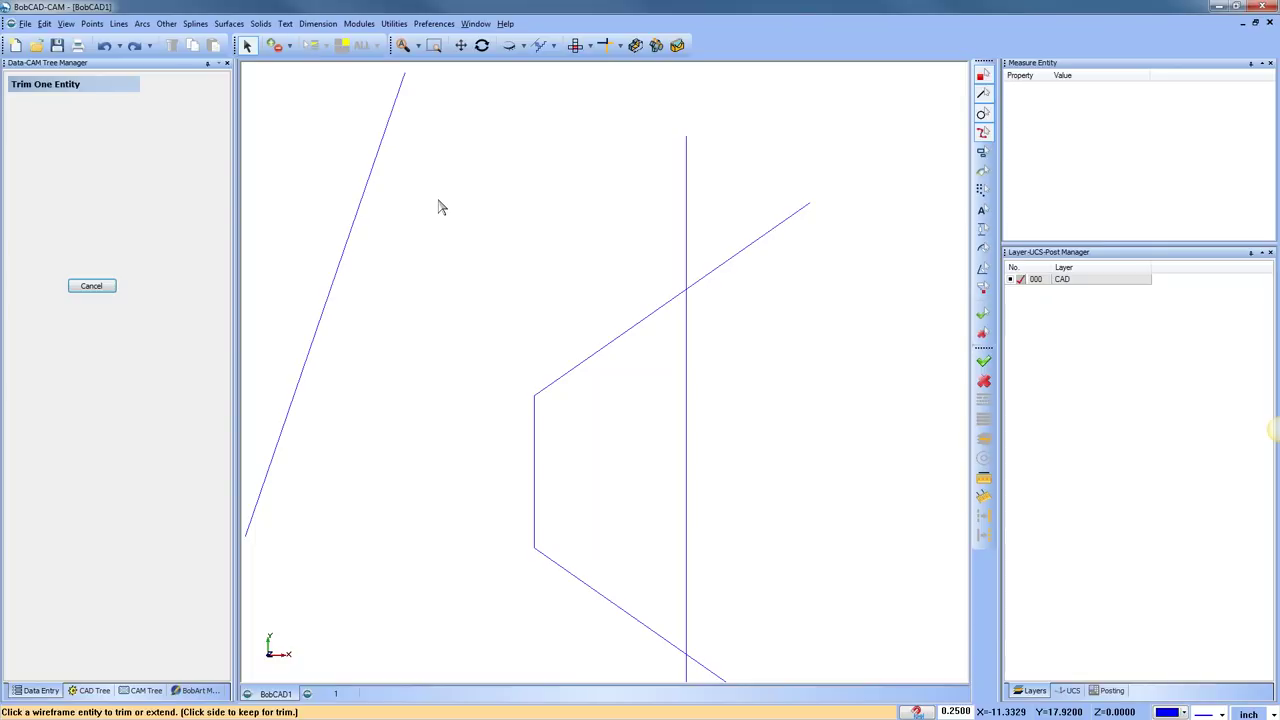
{"action": "left_click", "coordinate": [393, 23]}
{"action": "mouse_move", "coordinate": [465, 98]}
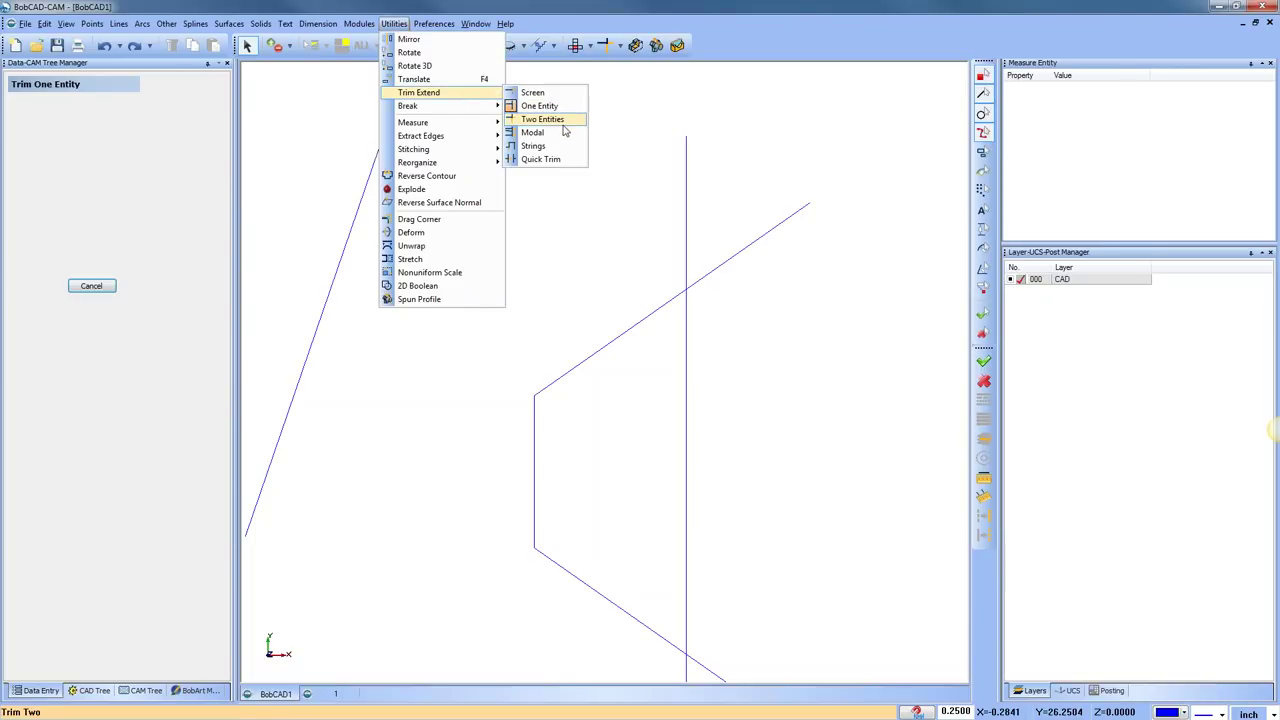
Trim the vertical and slanted lines together with Two Entities, then undo to restore them
{"action": "left_click", "coordinate": [541, 119]}
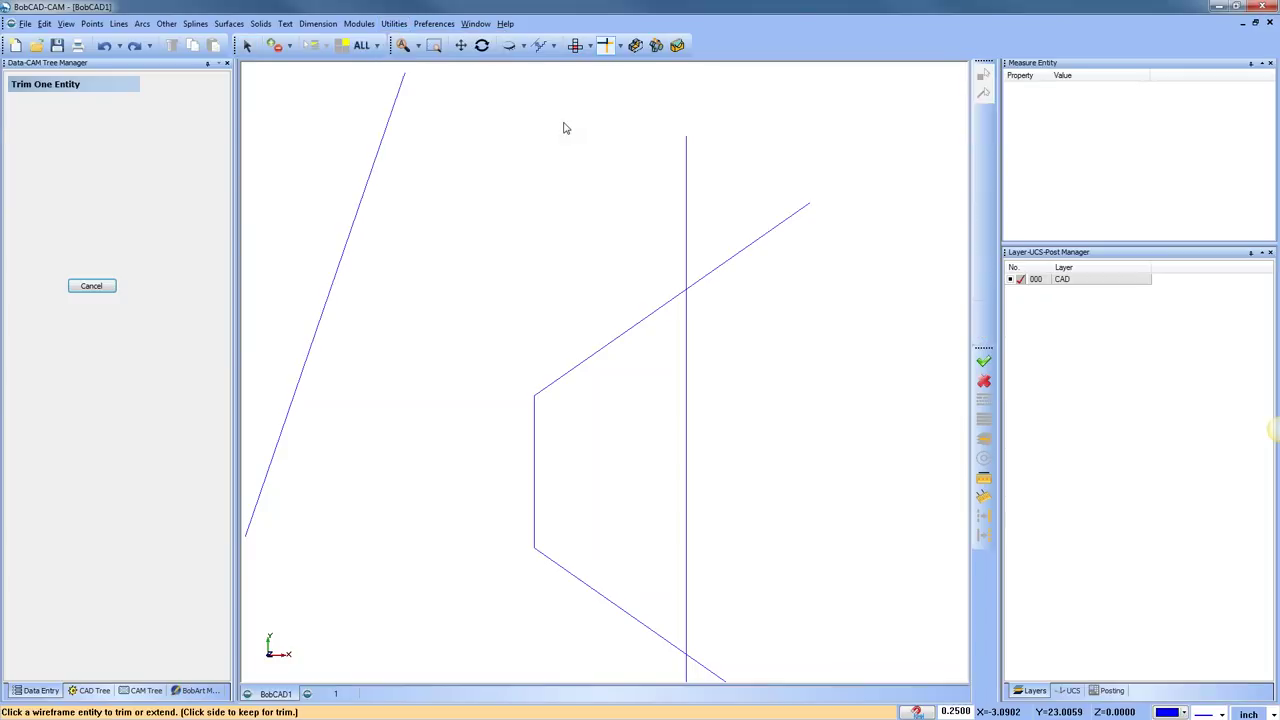
{"action": "left_click", "coordinate": [685, 314]}
{"action": "left_click", "coordinate": [679, 313]}
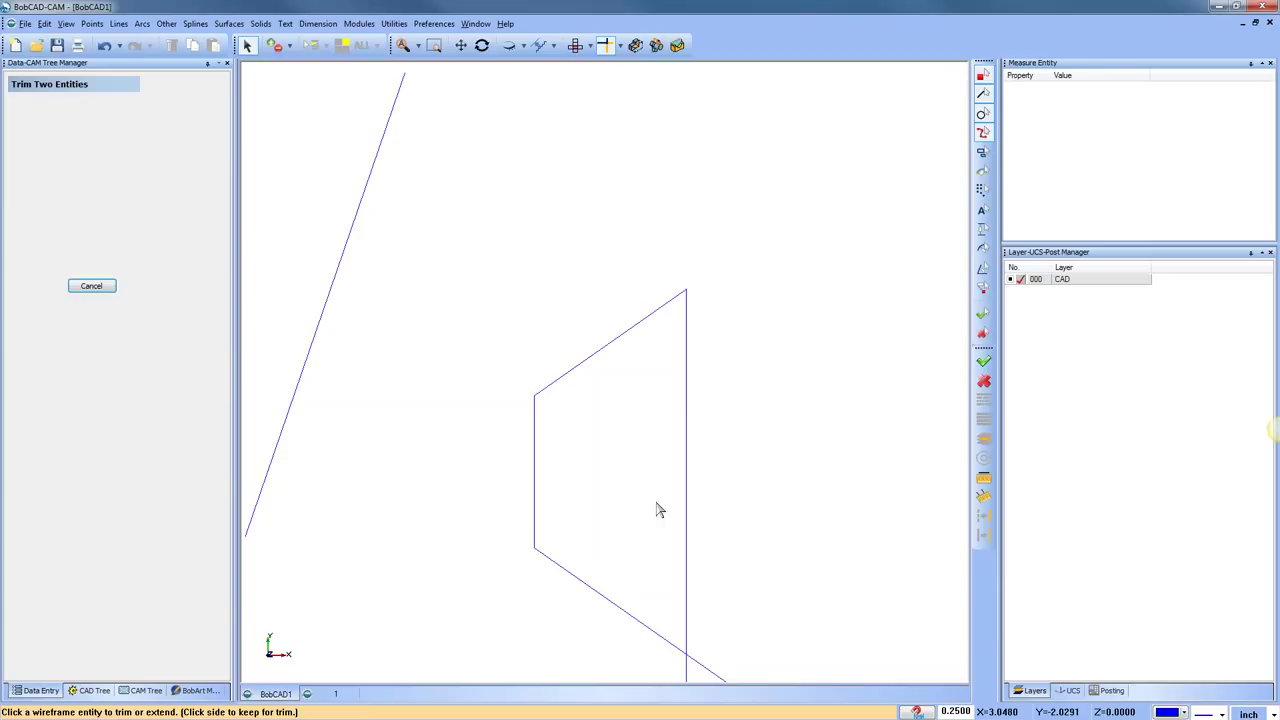
{"action": "left_click", "coordinate": [105, 46]}
{"action": "left_click", "coordinate": [105, 46]}
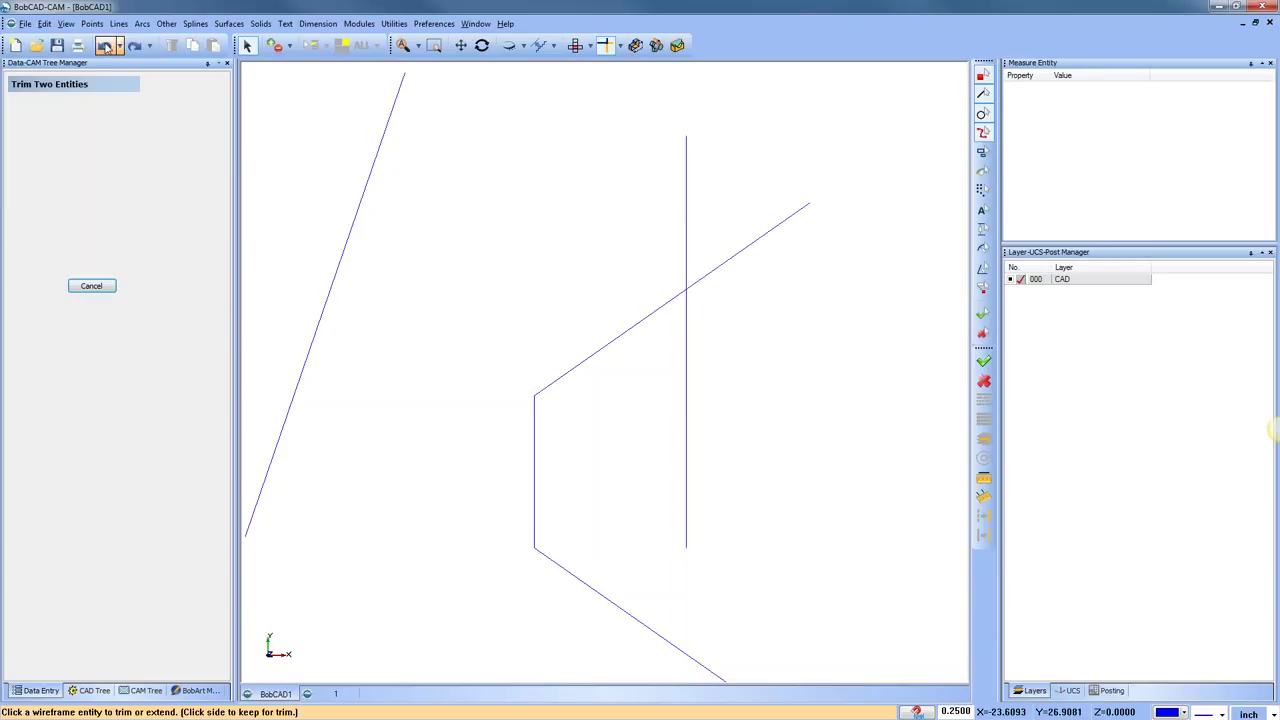
{"action": "left_click", "coordinate": [105, 46]}
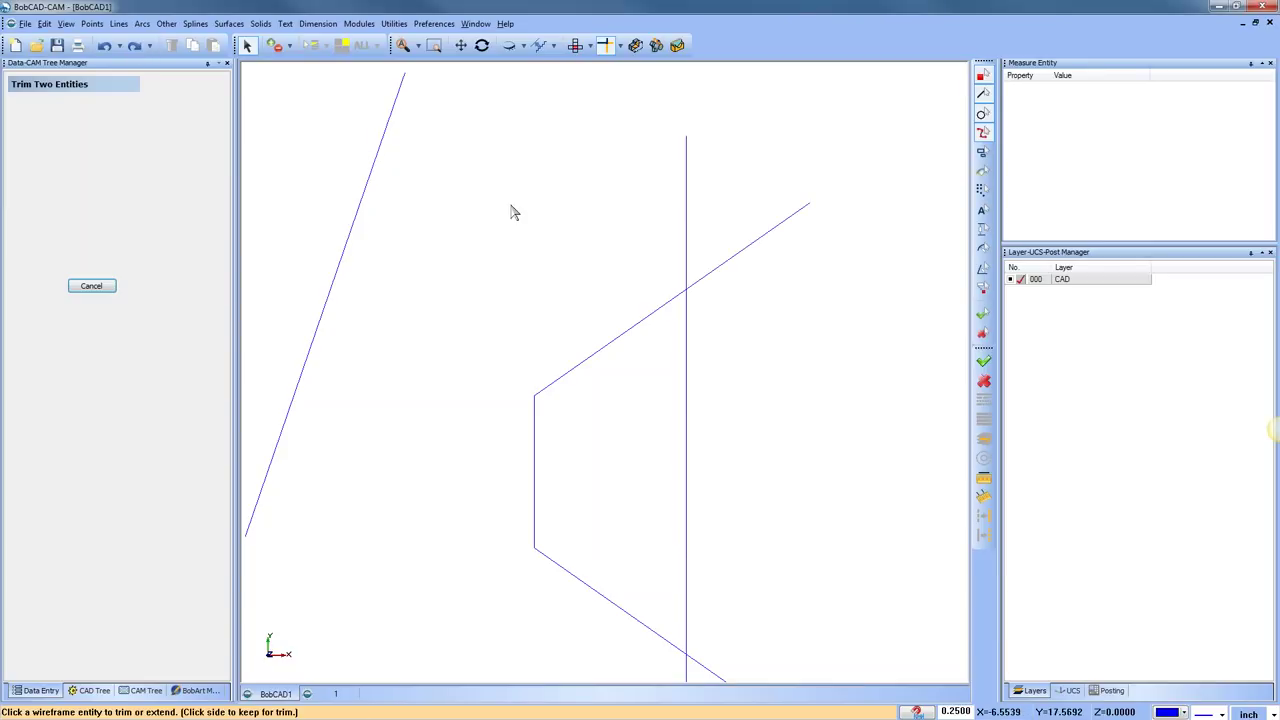
With the Screen trim method, cut away the slanted line's right part and the vertical line's top
{"action": "left_click", "coordinate": [620, 46]}
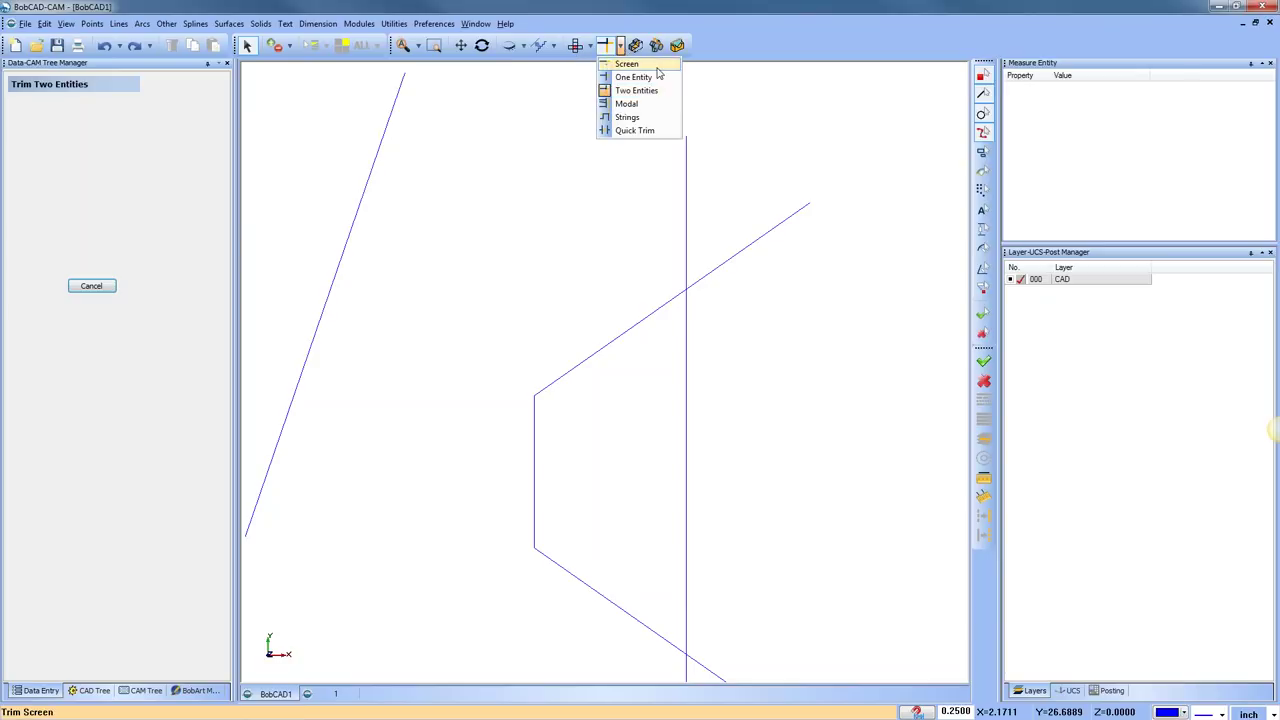
{"action": "left_click", "coordinate": [657, 66]}
{"action": "left_click", "coordinate": [631, 333]}
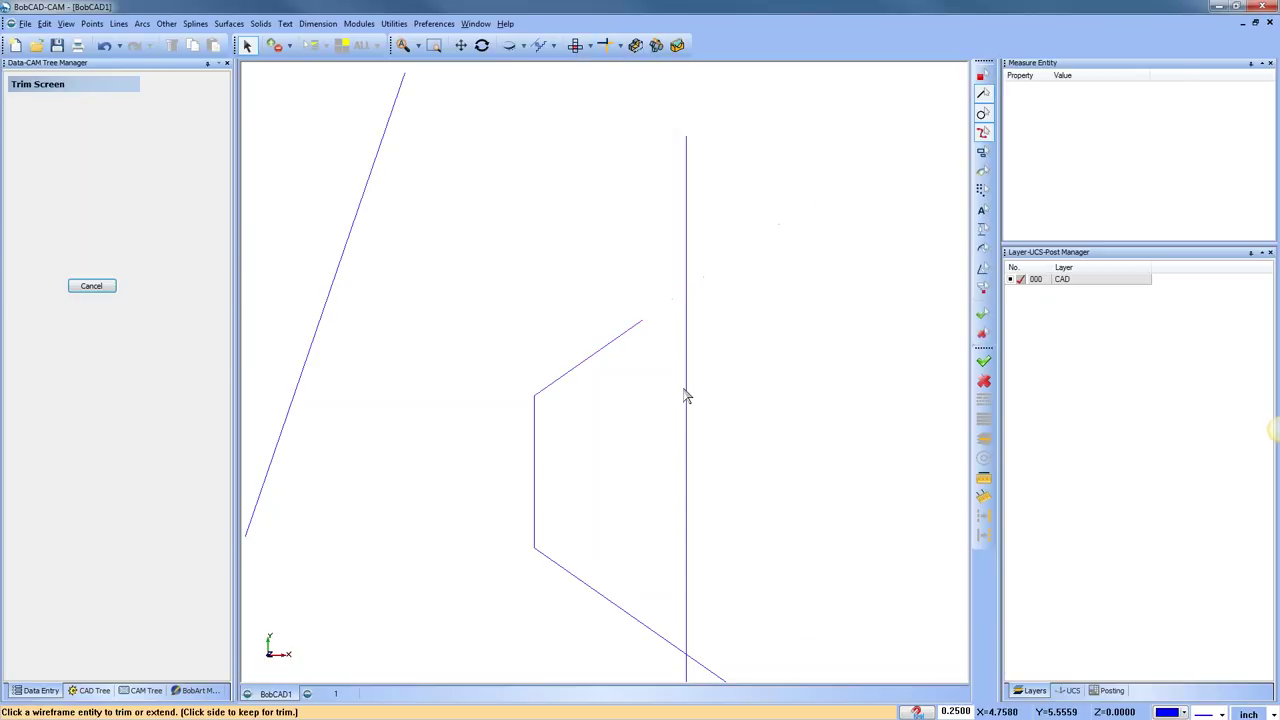
{"action": "left_click", "coordinate": [688, 395]}
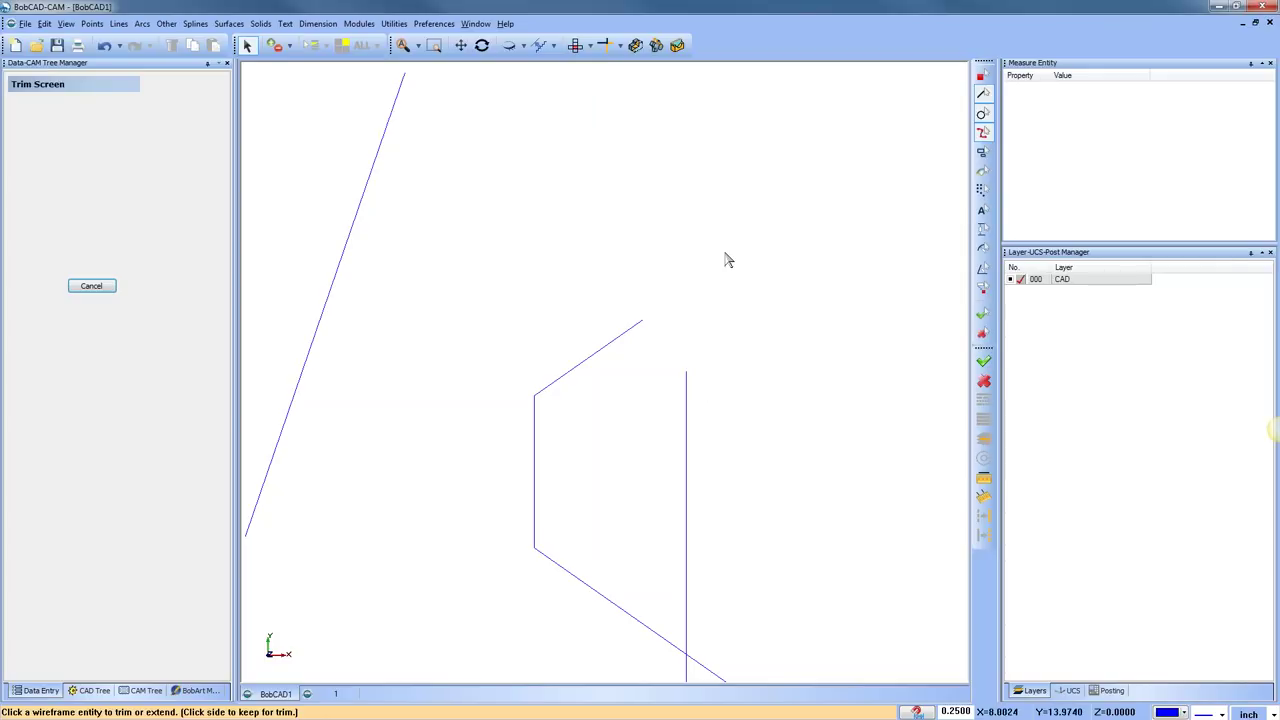
{"action": "scroll", "coordinate": [700, 314], "scroll_direction": "up", "scroll_amount": 2}
{"action": "scroll", "coordinate": [709, 371], "scroll_direction": "up", "scroll_amount": 1}
{"action": "middle_click_drag", "start_coordinate": [709, 371], "coordinate": [752, 322]}
{"action": "scroll", "coordinate": [677, 311], "scroll_direction": "up", "scroll_amount": 2}
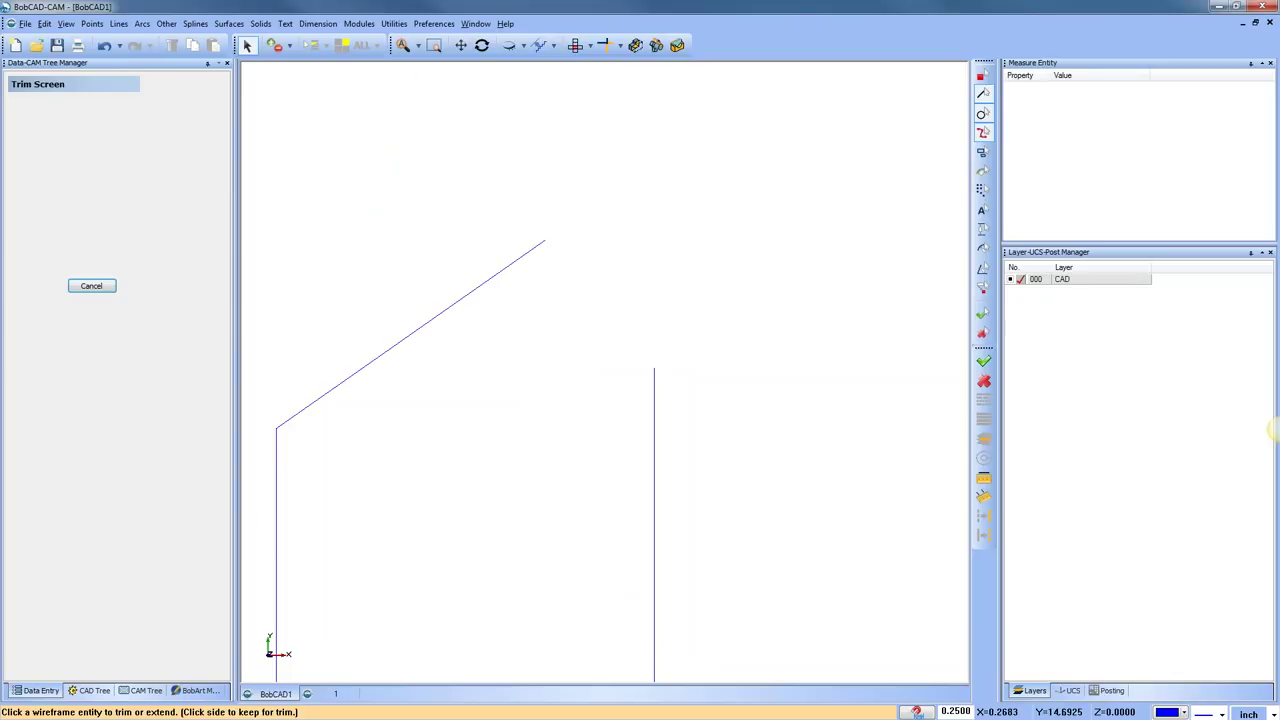
{"action": "left_click", "coordinate": [394, 23]}
Extend the vertical line up to the slanted line with One Entity, then undo it
{"action": "mouse_move", "coordinate": [458, 96]}
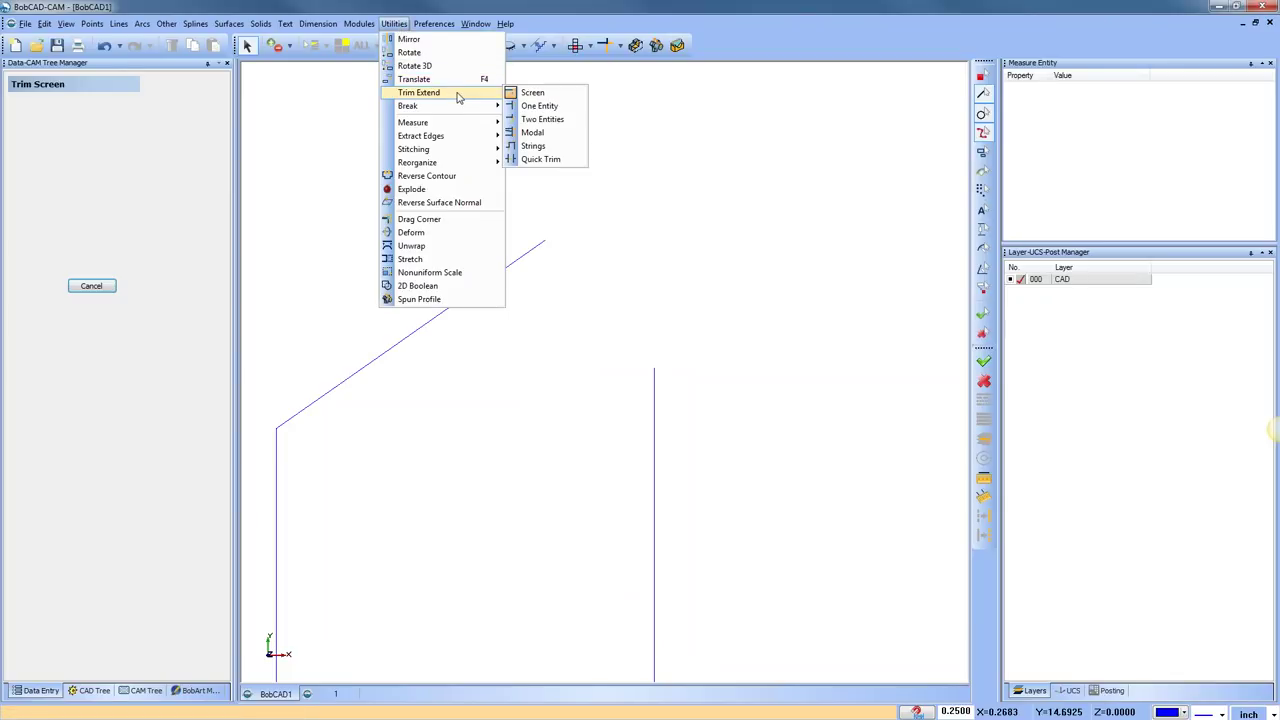
{"action": "left_click", "coordinate": [558, 112]}
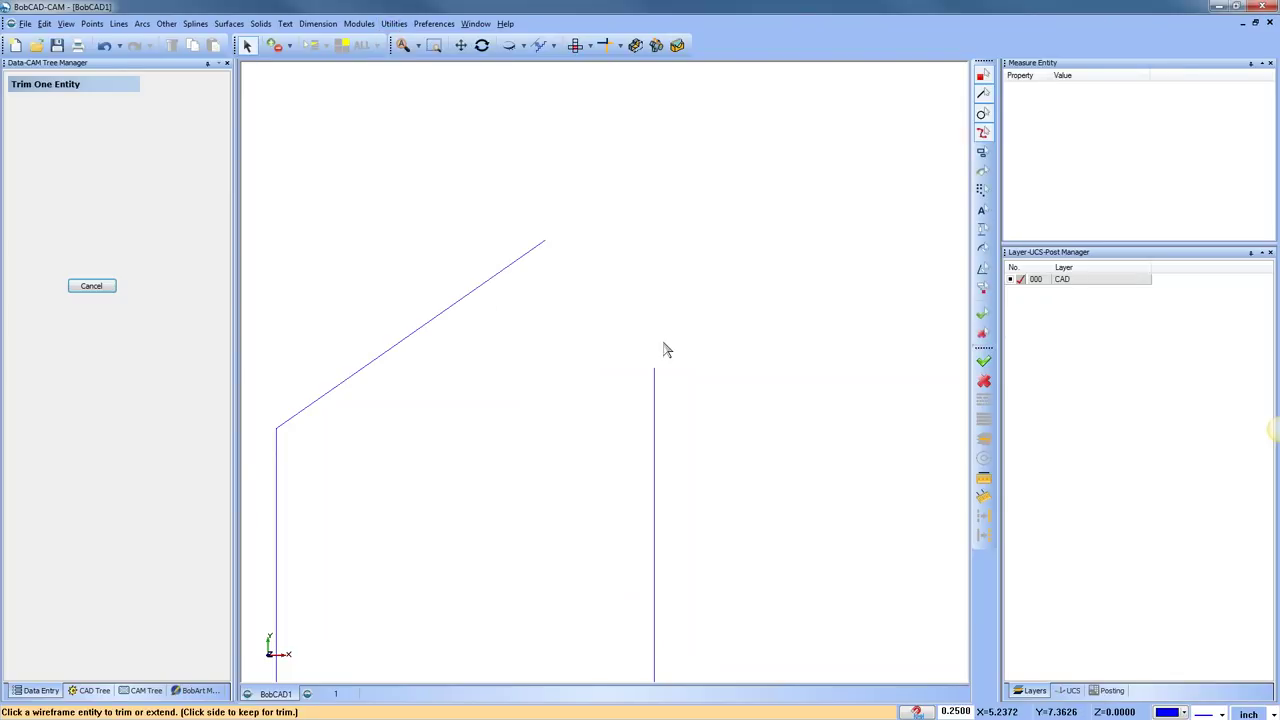
{"action": "left_click", "coordinate": [655, 391]}
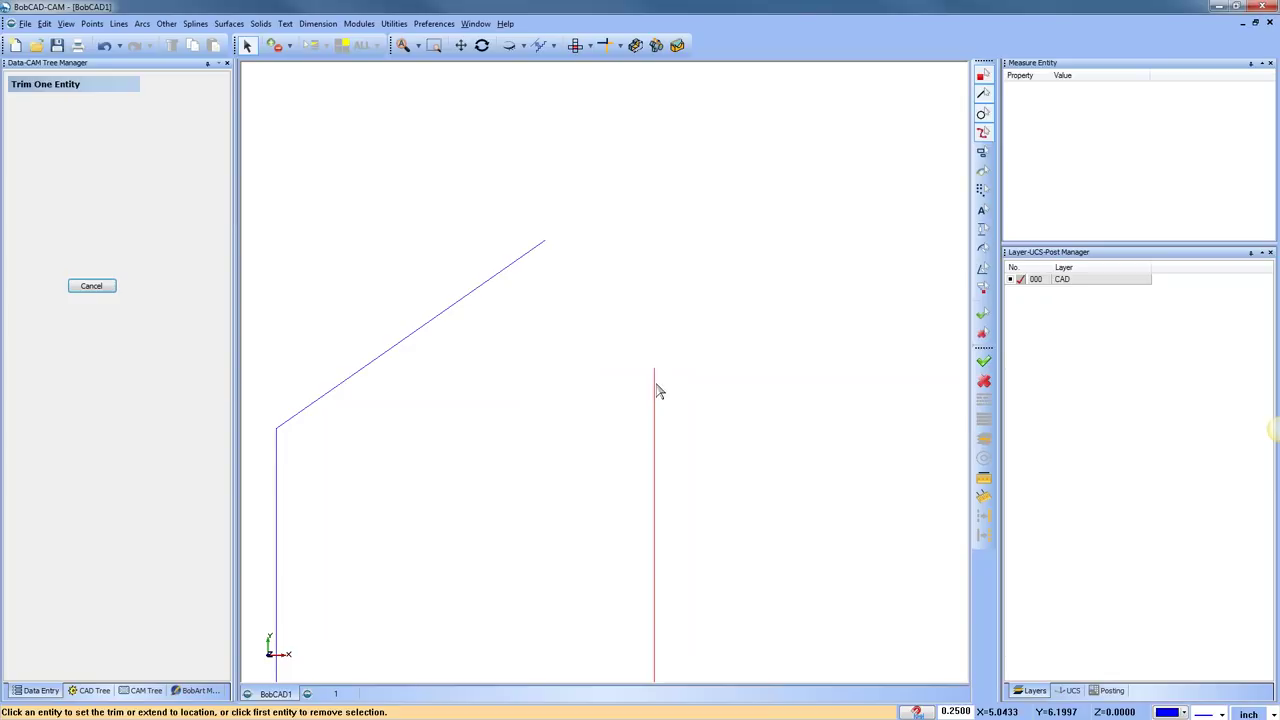
{"action": "left_click", "coordinate": [531, 259]}
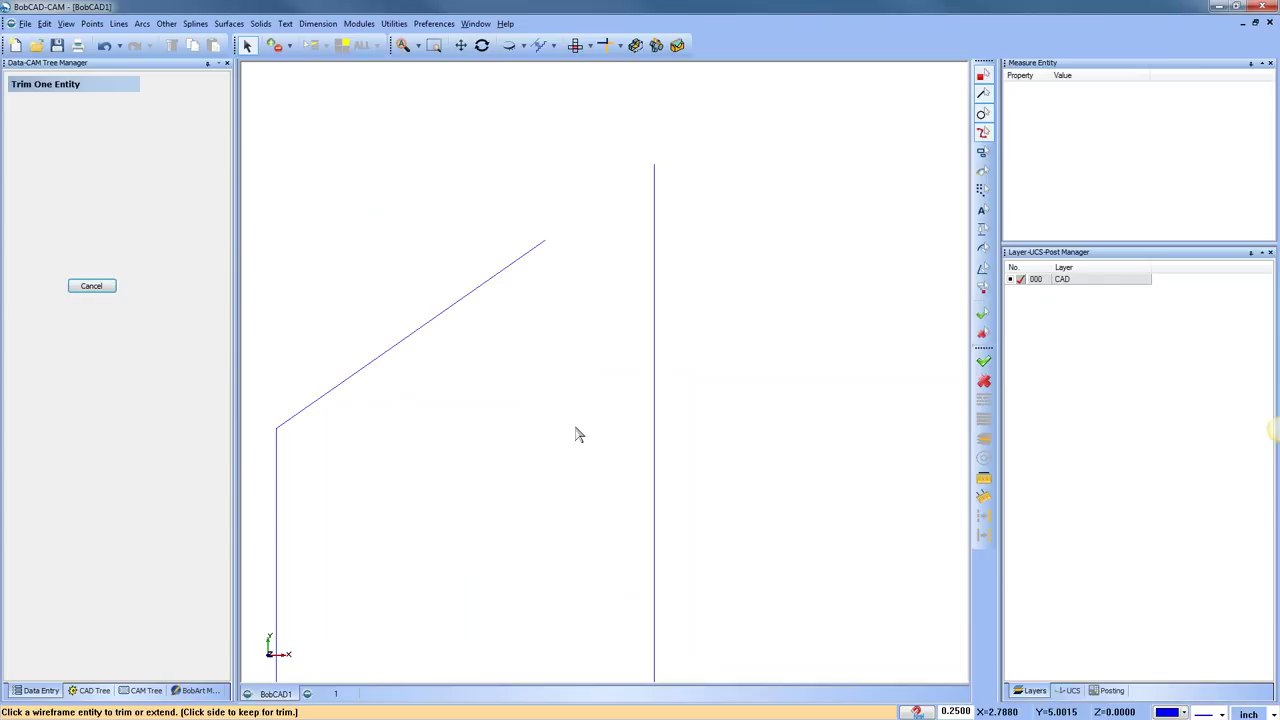
{"action": "left_click", "coordinate": [104, 45]}
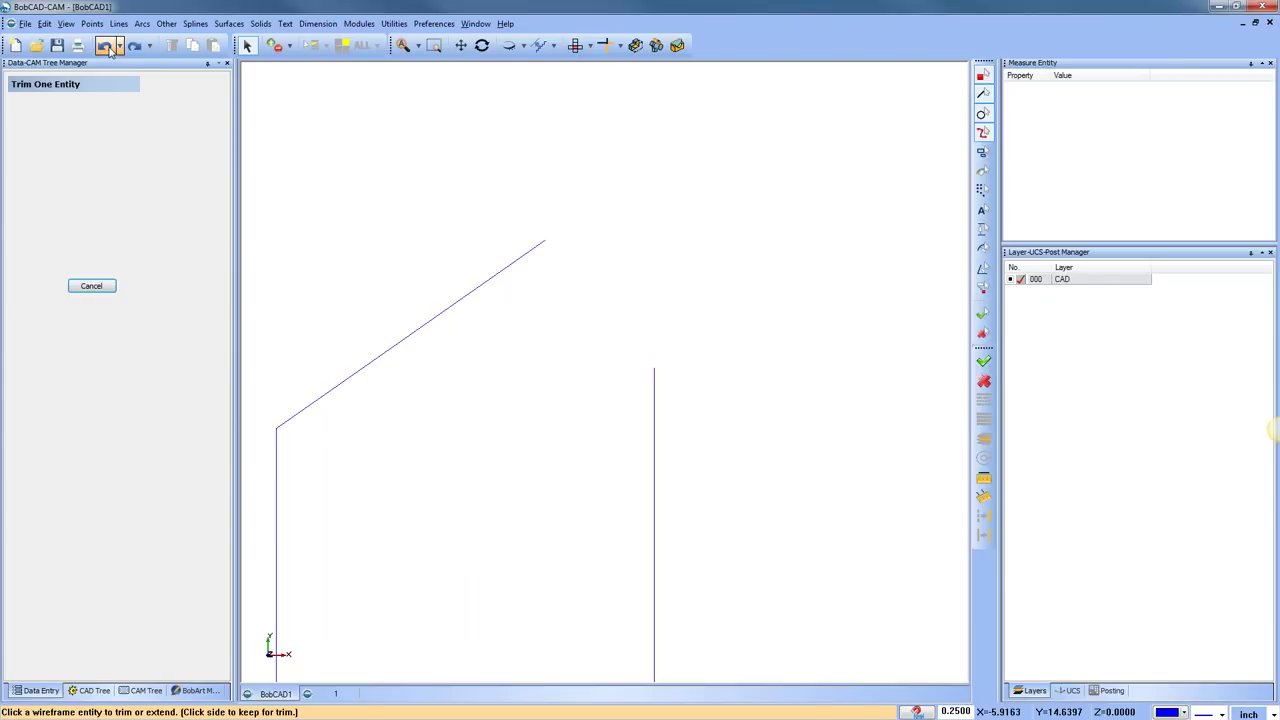
{"action": "left_click", "coordinate": [395, 24]}
{"action": "mouse_move", "coordinate": [490, 92]}
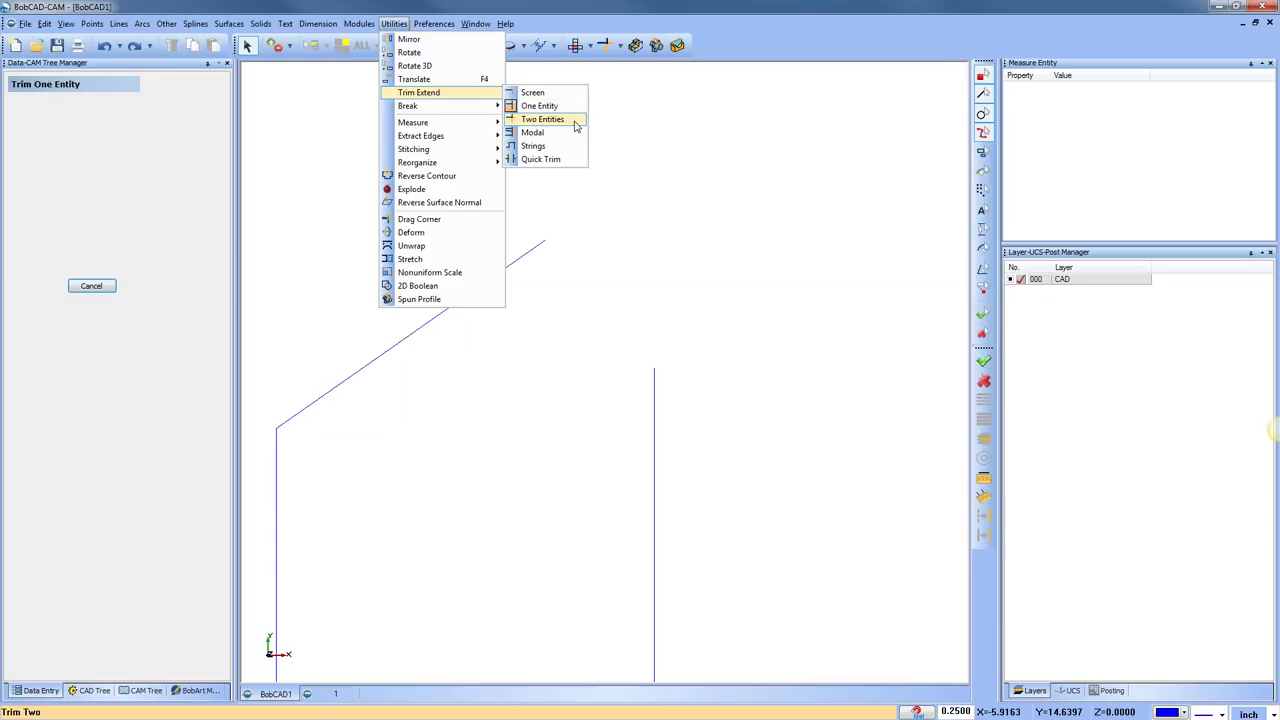
Extend the vertical and slanted lines to meet at a corner with Two Entities
{"action": "left_click", "coordinate": [576, 121]}
{"action": "left_click", "coordinate": [655, 374]}
{"action": "left_click", "coordinate": [535, 256]}
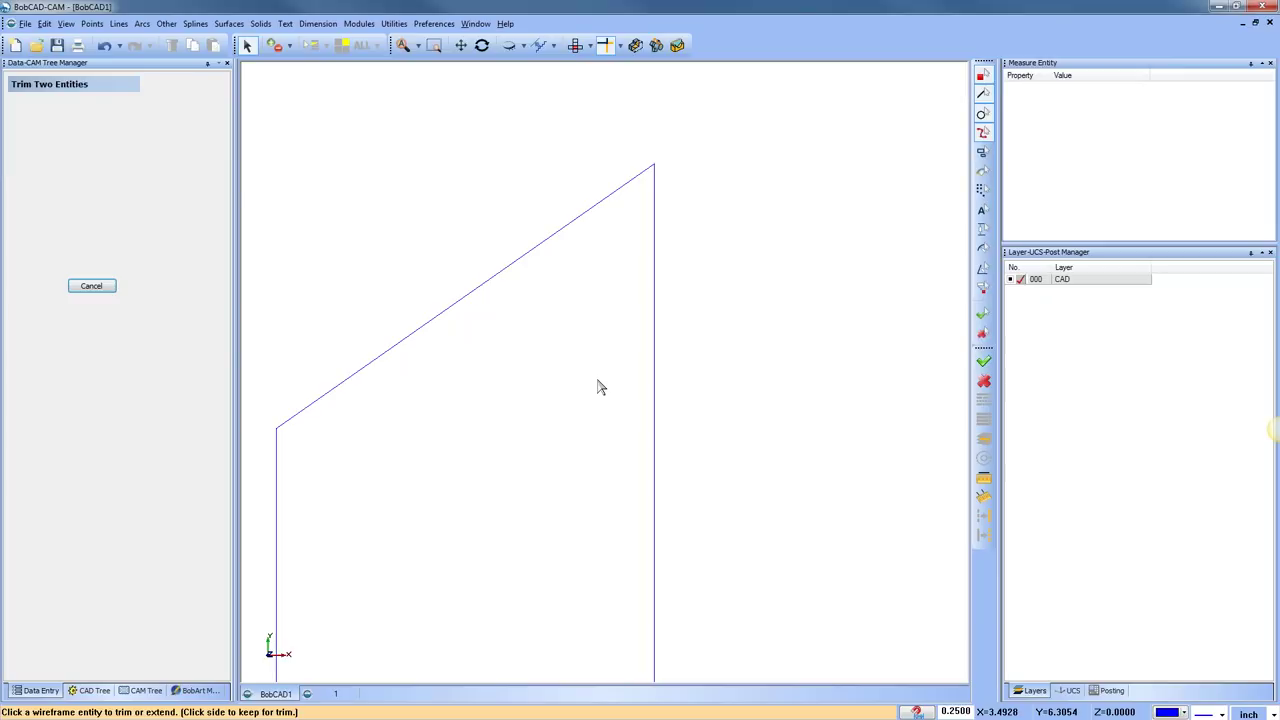
{"action": "scroll", "coordinate": [692, 316], "scroll_direction": "down", "scroll_amount": 4}
{"action": "middle_click_drag", "start_coordinate": [692, 318], "coordinate": [608, 324]}
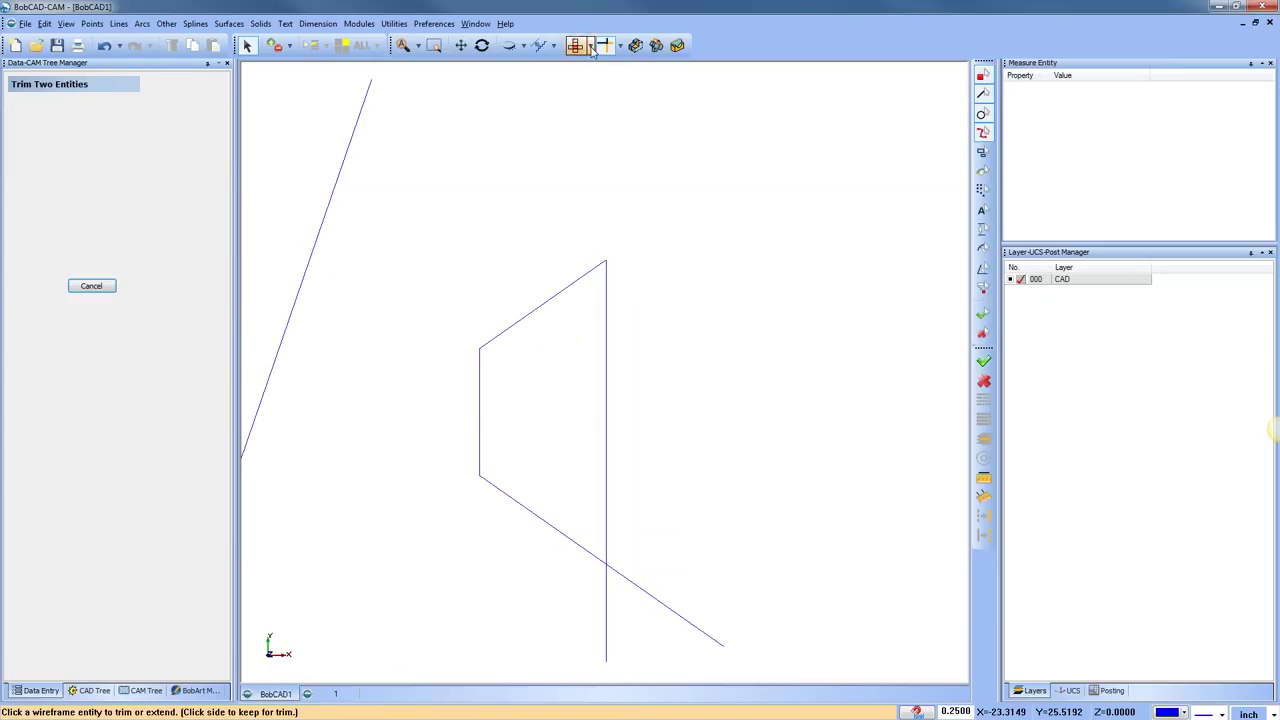
Extend the slanted line up-right and the vertical line upward using the Screen method
{"action": "left_click", "coordinate": [620, 45]}
{"action": "left_click", "coordinate": [626, 63]}
{"action": "left_click", "coordinate": [600, 265]}
{"action": "left_click", "coordinate": [681, 208]}
{"action": "left_click", "coordinate": [606, 280]}
{"action": "left_click", "coordinate": [595, 177]}
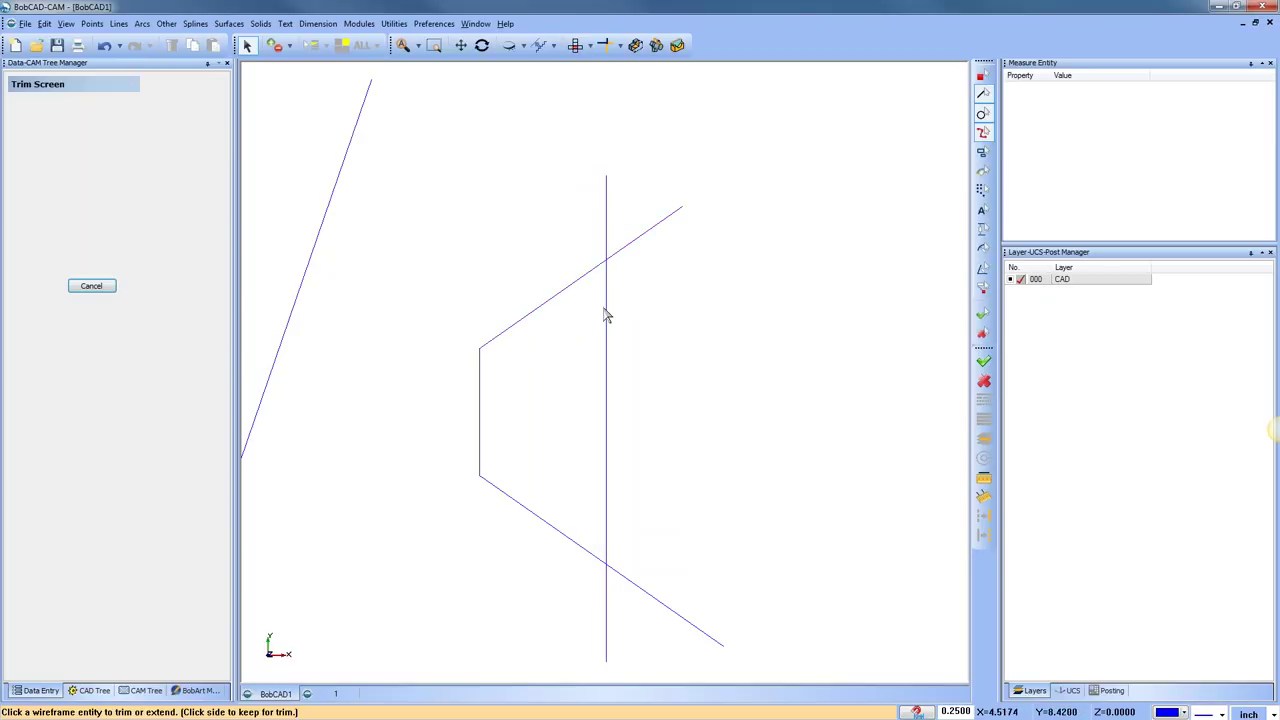
Trim the vertical and upper slanted lines against each other with Two Entities, undoing each trial
{"action": "left_click", "coordinate": [604, 45]}
{"action": "left_click", "coordinate": [606, 237]}
{"action": "left_click", "coordinate": [640, 241]}
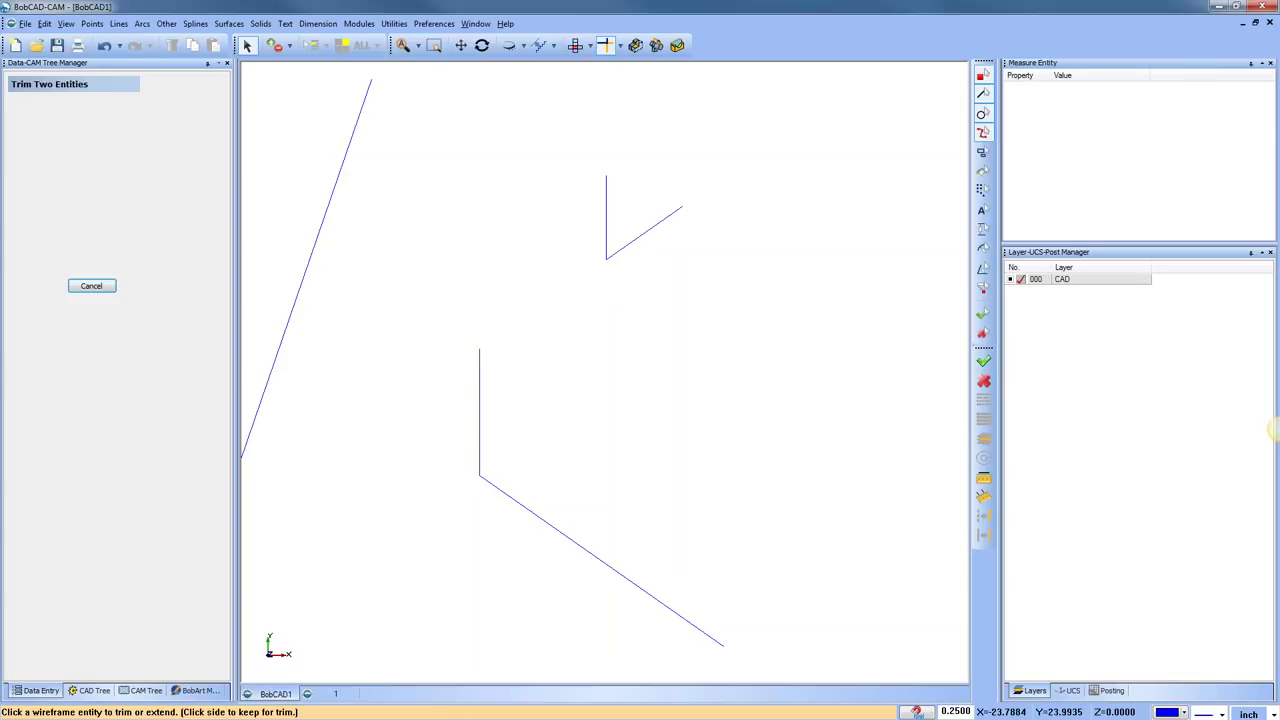
{"action": "left_click", "coordinate": [104, 45]}
{"action": "left_click", "coordinate": [577, 280]}
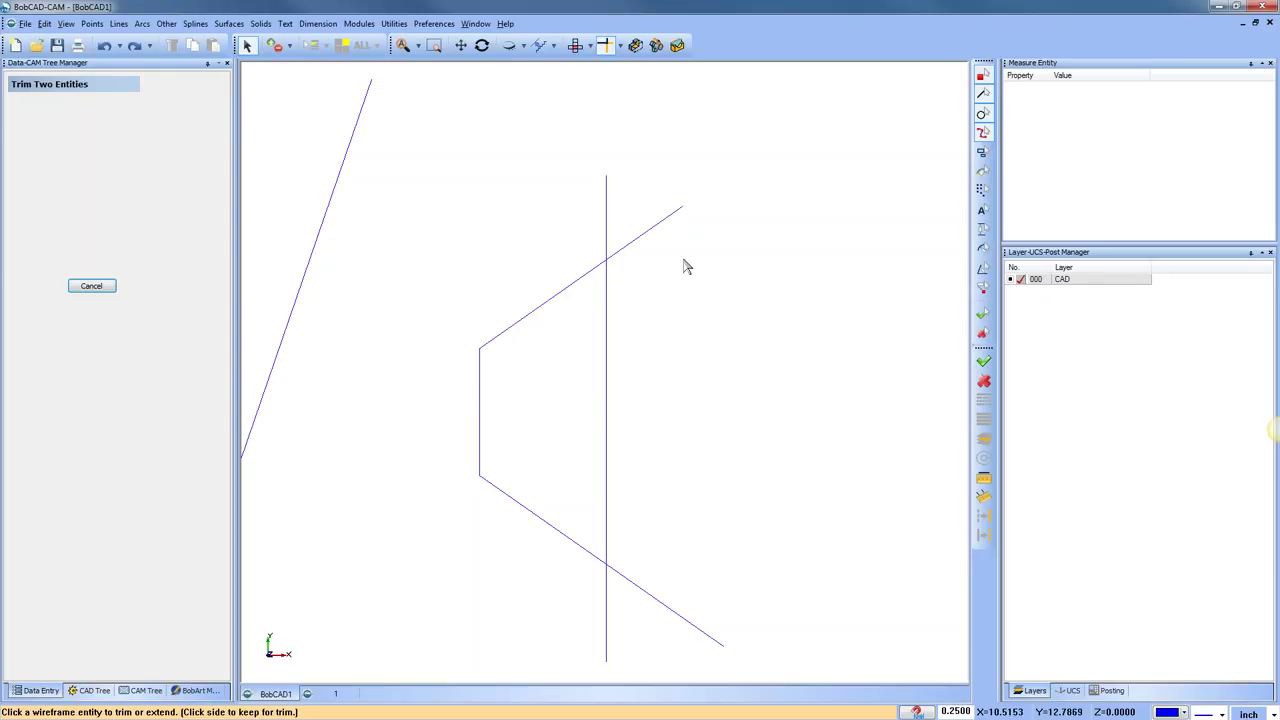
{"action": "left_click", "coordinate": [606, 295]}
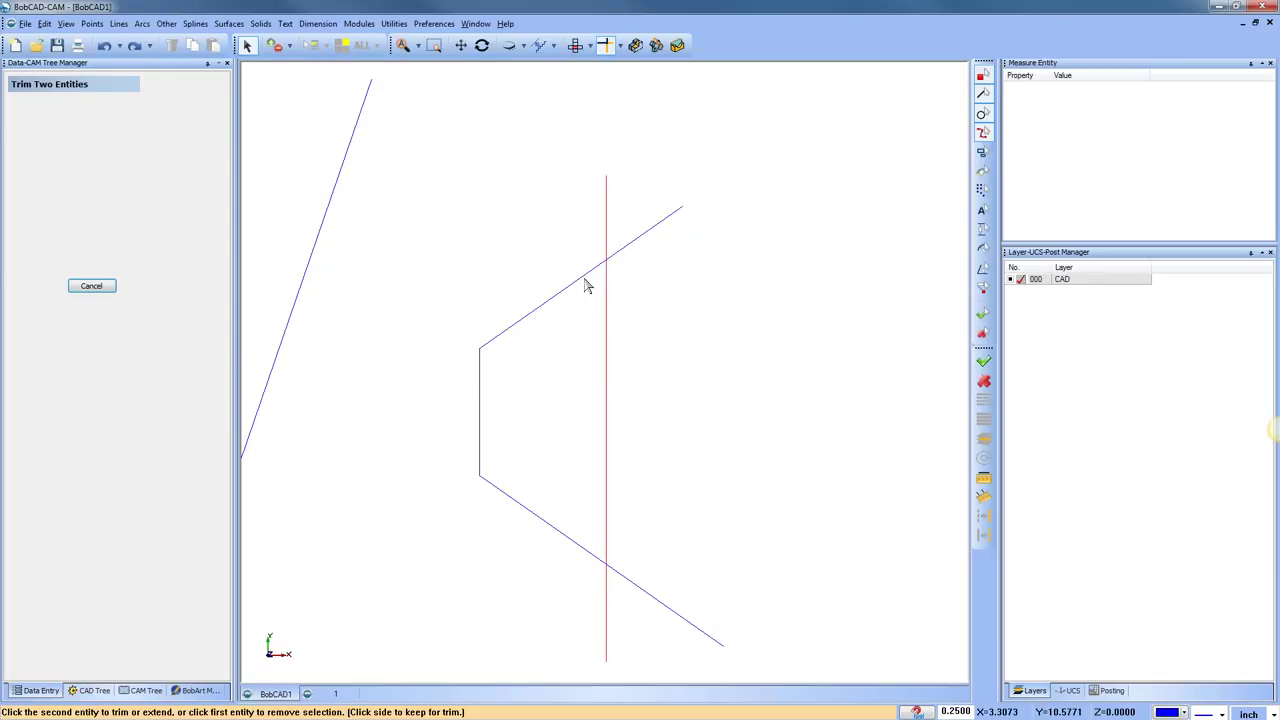
{"action": "left_click", "coordinate": [586, 284]}
{"action": "key", "text": "ctrl+z"}
Trim the two lines at their intersection and into a V corner, undoing each result
{"action": "left_click", "coordinate": [586, 276]}
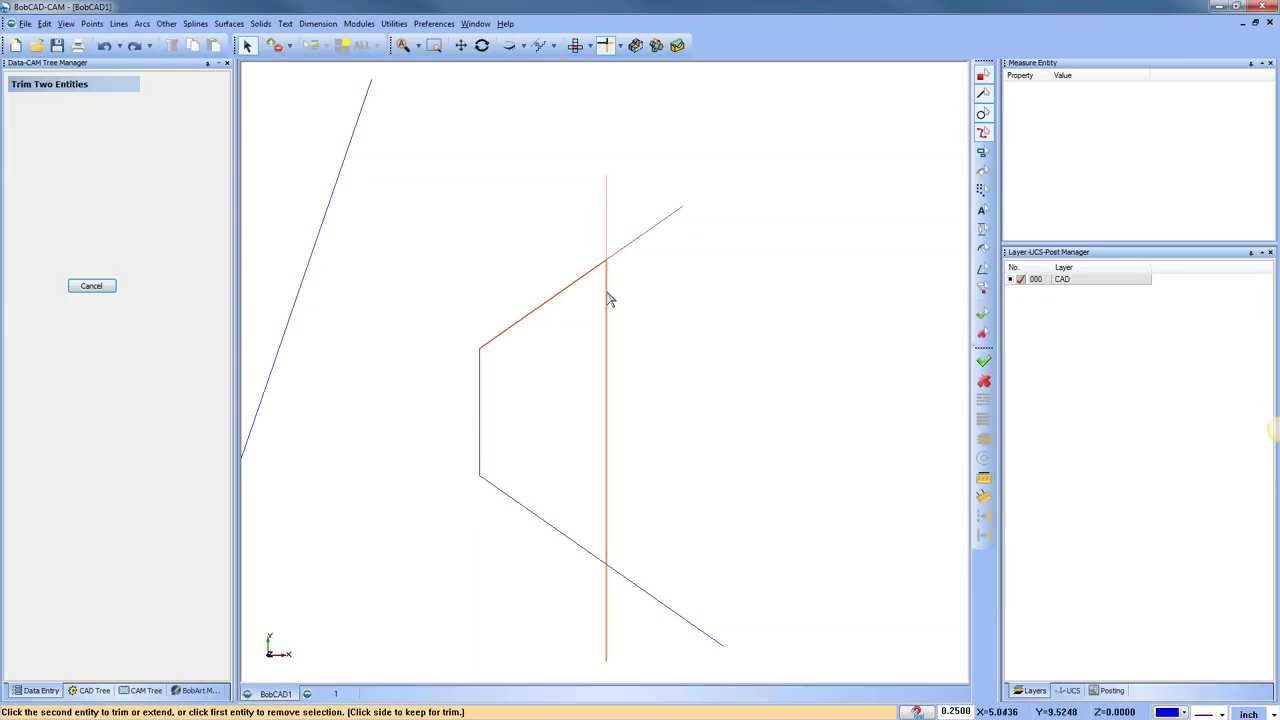
{"action": "left_click", "coordinate": [609, 298]}
{"action": "left_click", "coordinate": [104, 45]}
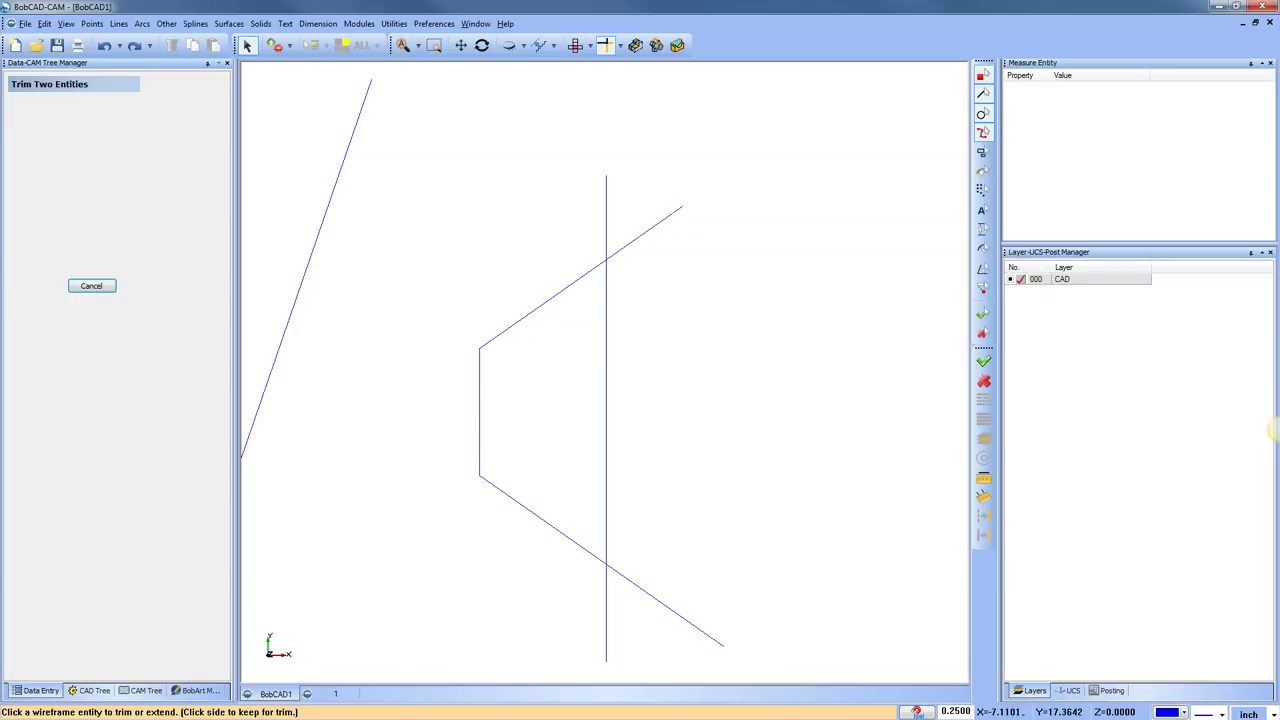
{"action": "left_click", "coordinate": [607, 218]}
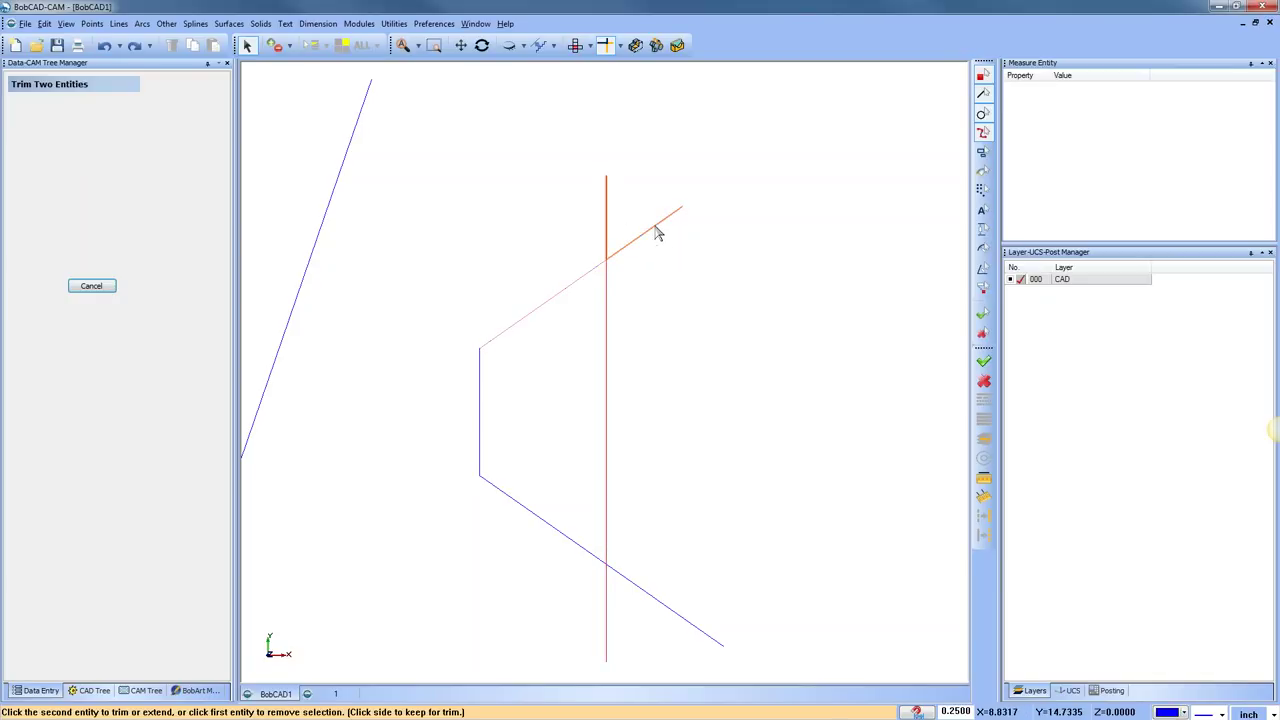
{"action": "left_click", "coordinate": [657, 232]}
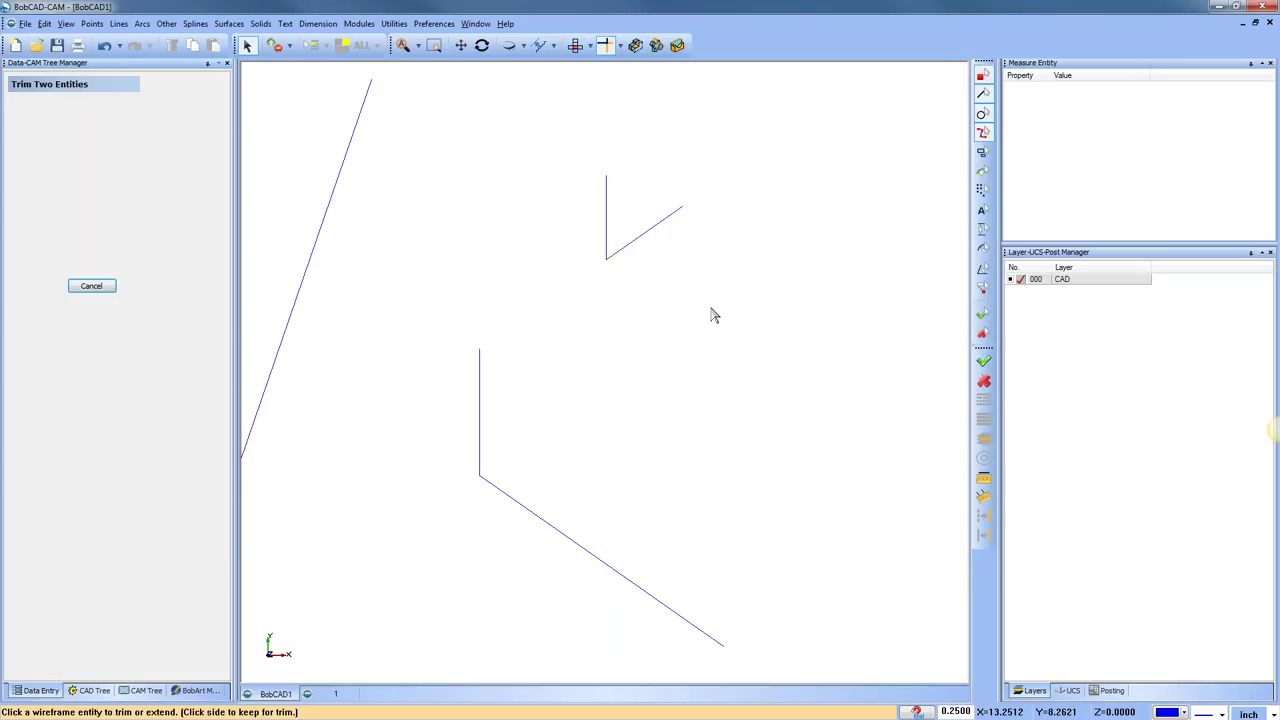
{"action": "left_click", "coordinate": [105, 46]}
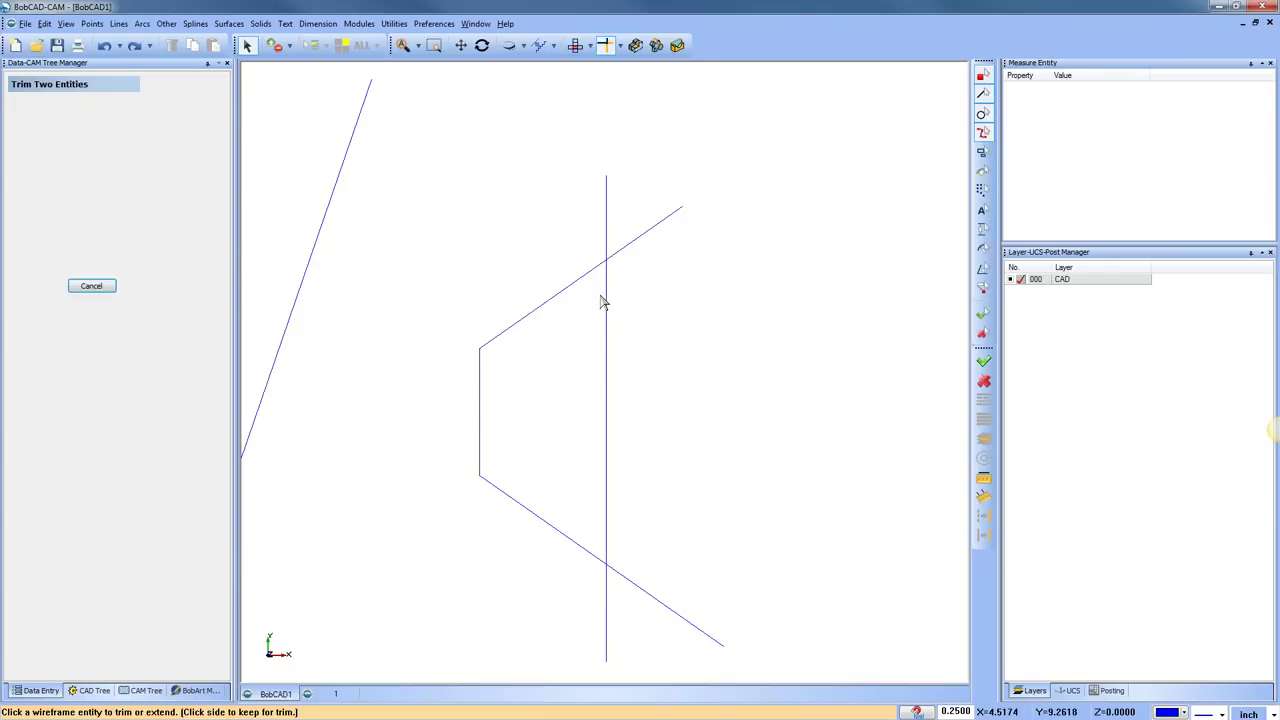
{"action": "left_click", "coordinate": [394, 23]}
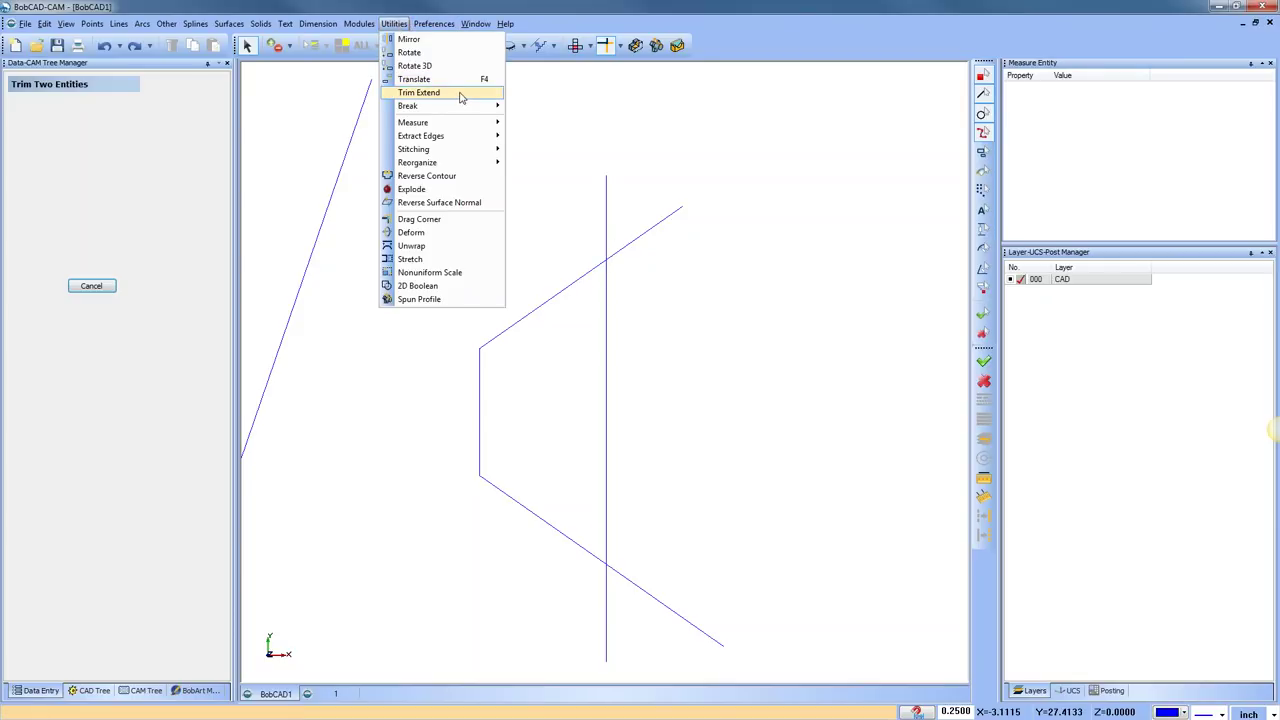
End the Trim Two Entities command and shift the drawing view down slightly
{"action": "mouse_move", "coordinate": [462, 96]}
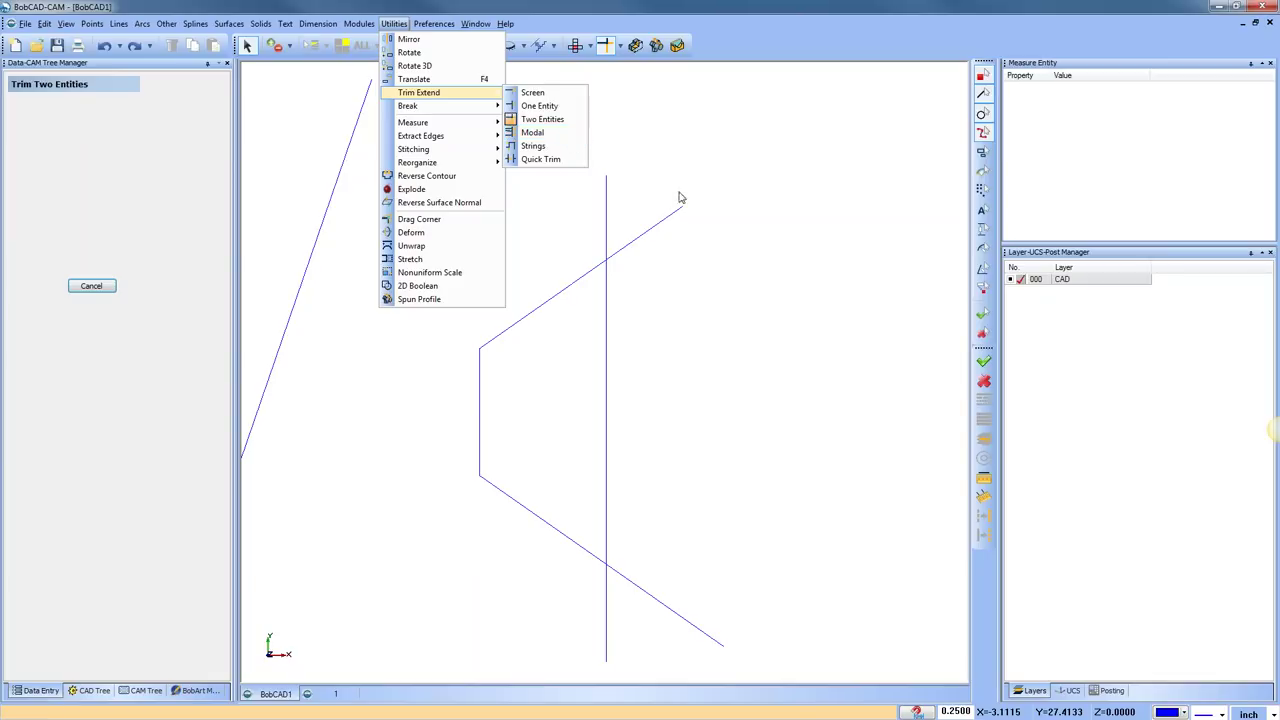
{"action": "right_click", "coordinate": [748, 172]}
{"action": "left_click", "coordinate": [783, 191]}
{"action": "scroll", "coordinate": [783, 191], "scroll_direction": "down", "scroll_amount": 3}
{"action": "middle_click_drag", "start_coordinate": [780, 190], "coordinate": [776, 243]}
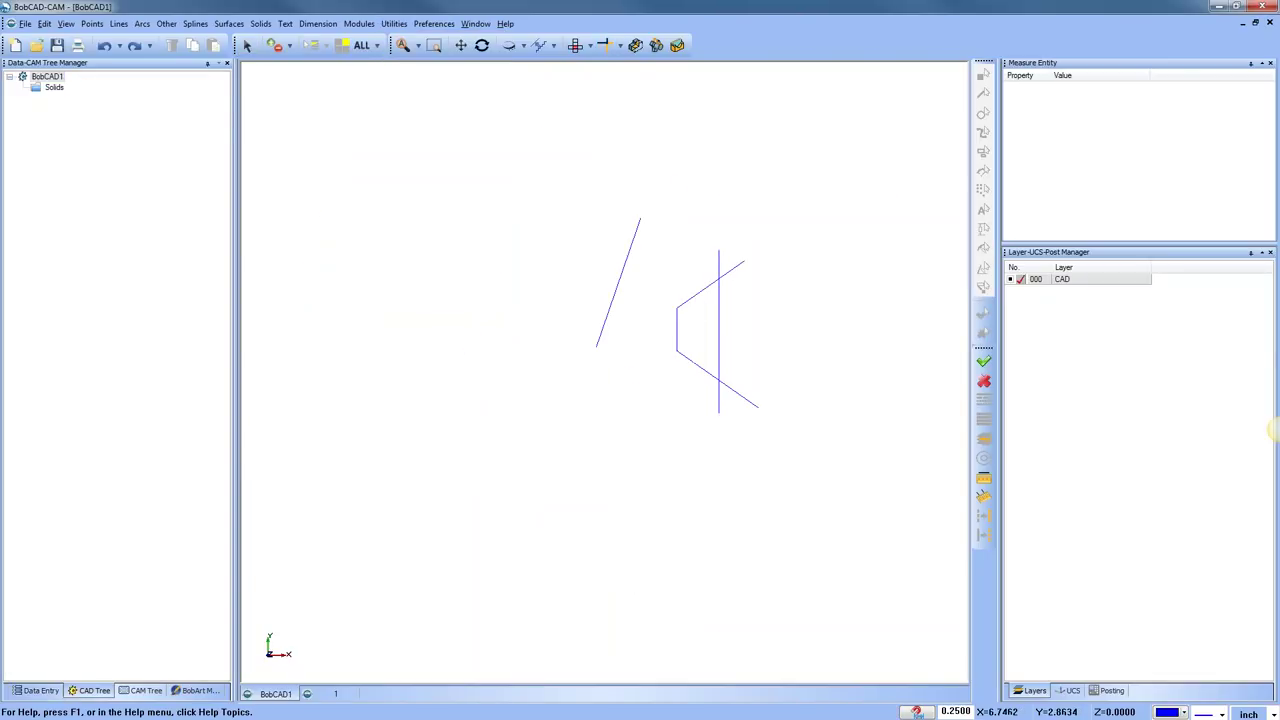
Sketch a horizontal line at Y 38.5 from X -13.25 to X 37 above the wireframe
{"action": "left_click", "coordinate": [118, 23]}
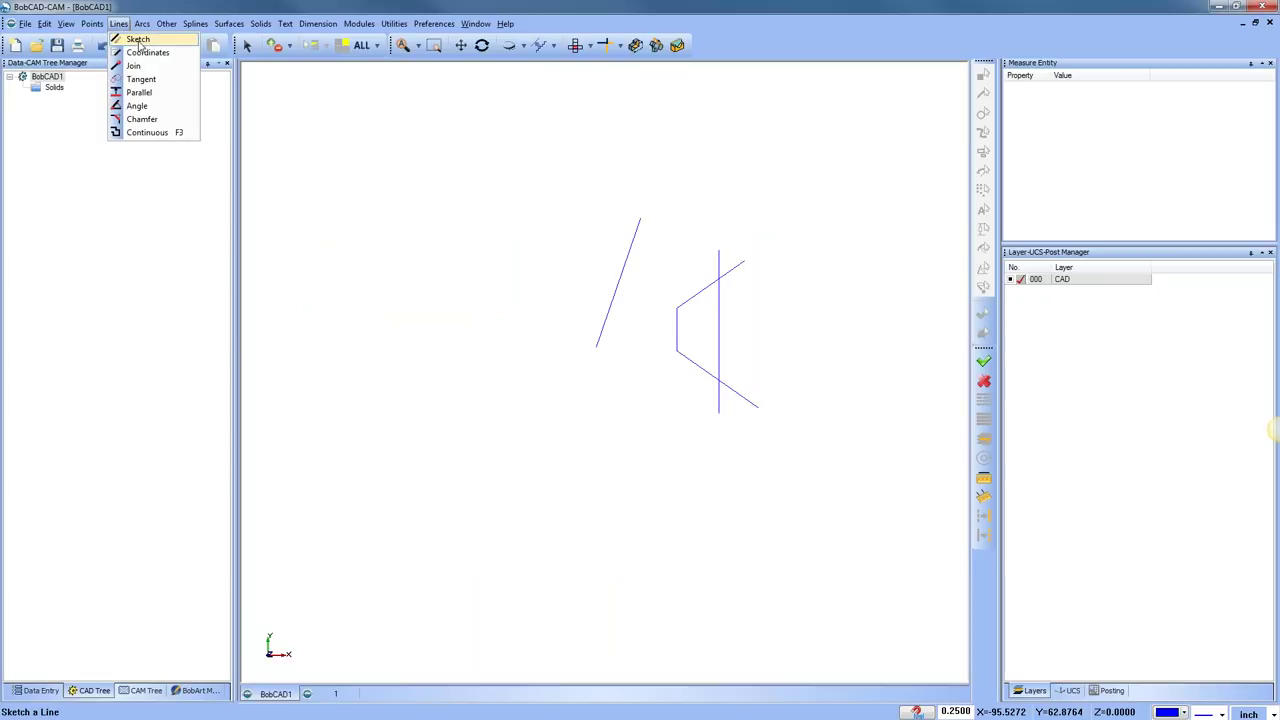
{"action": "left_click", "coordinate": [140, 38]}
{"action": "left_click", "coordinate": [642, 166]}
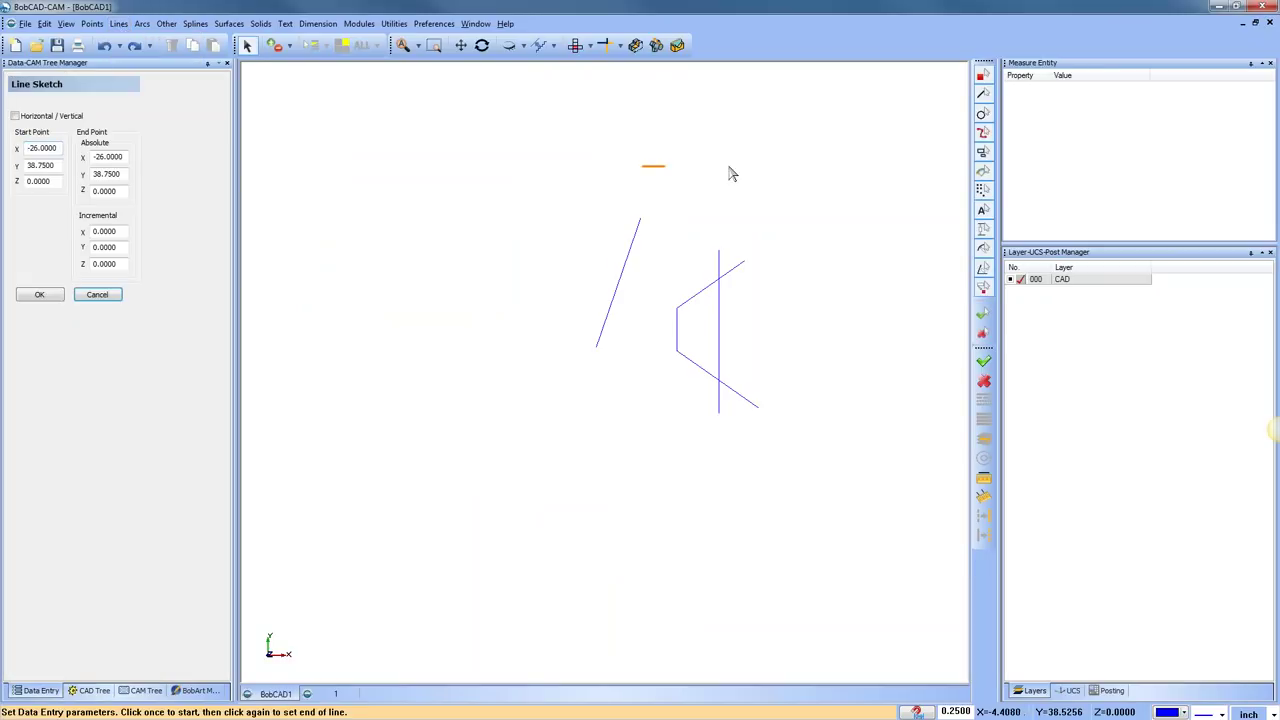
{"action": "left_click", "coordinate": [855, 168]}
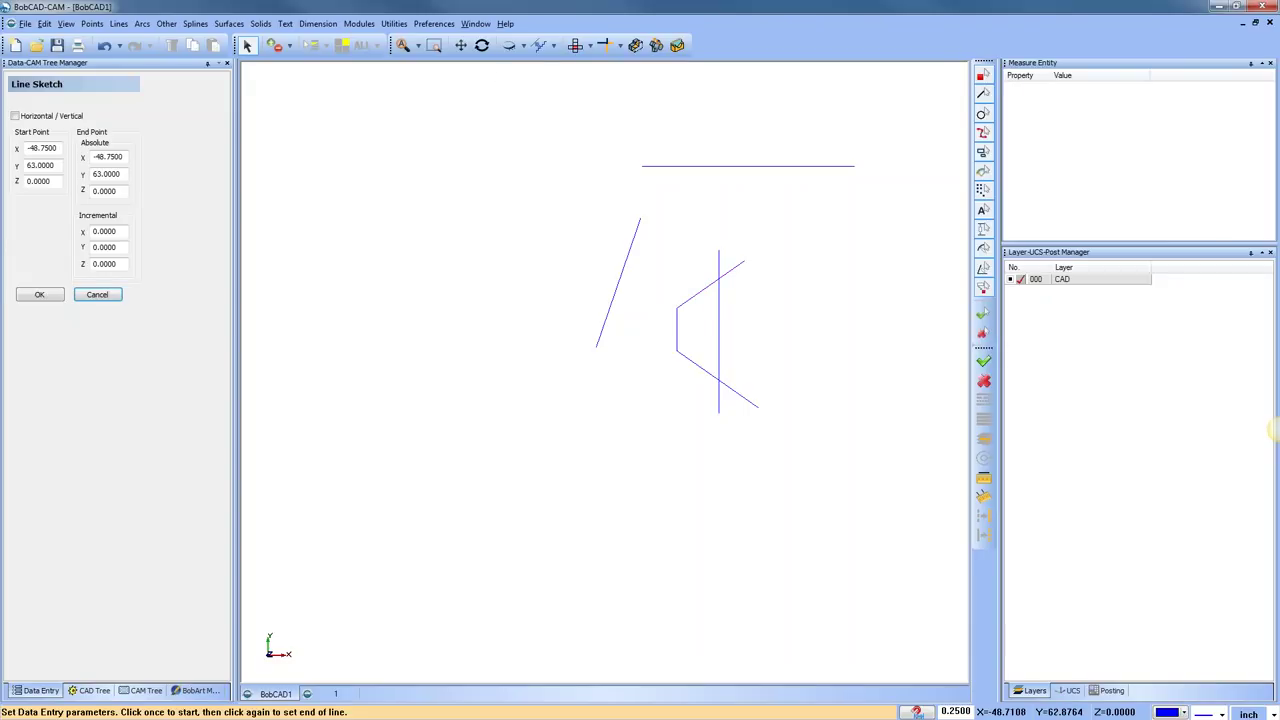
{"action": "left_click", "coordinate": [394, 23]}
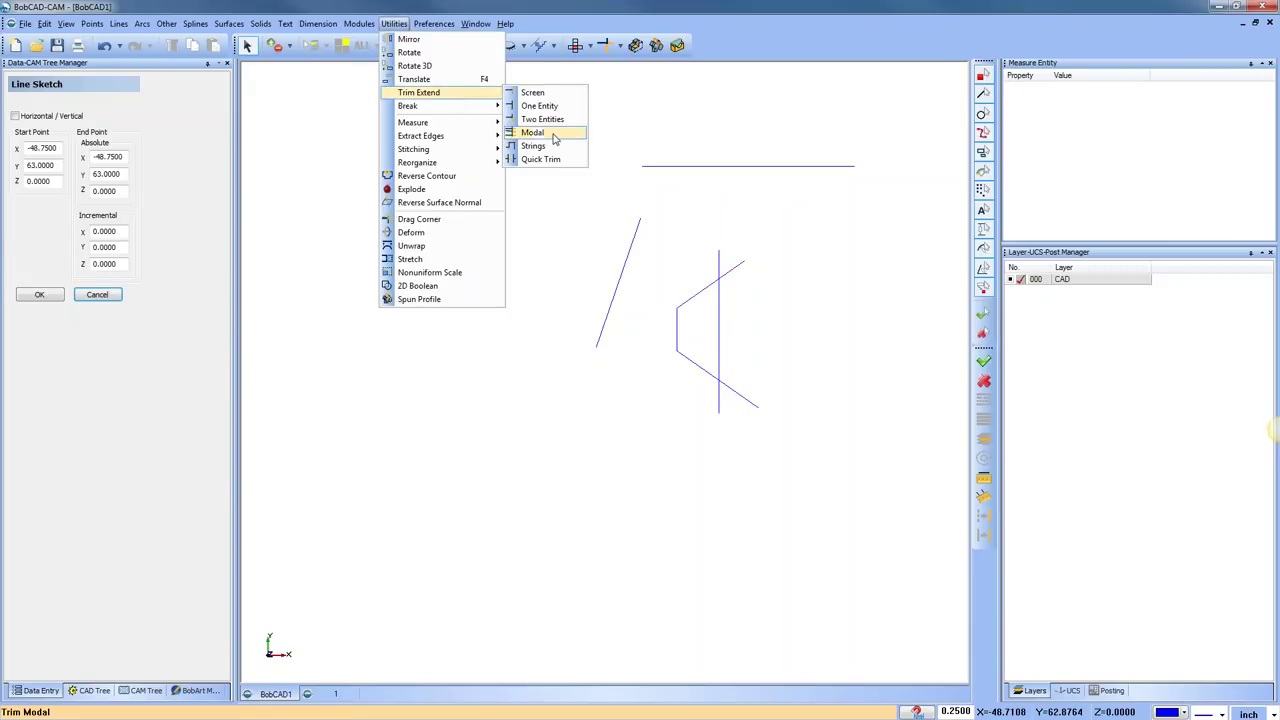
With Modal trim-extend, extend the polyline segment, left slanted, vertical and upper diagonal lines to the top line
{"action": "left_click", "coordinate": [533, 132]}
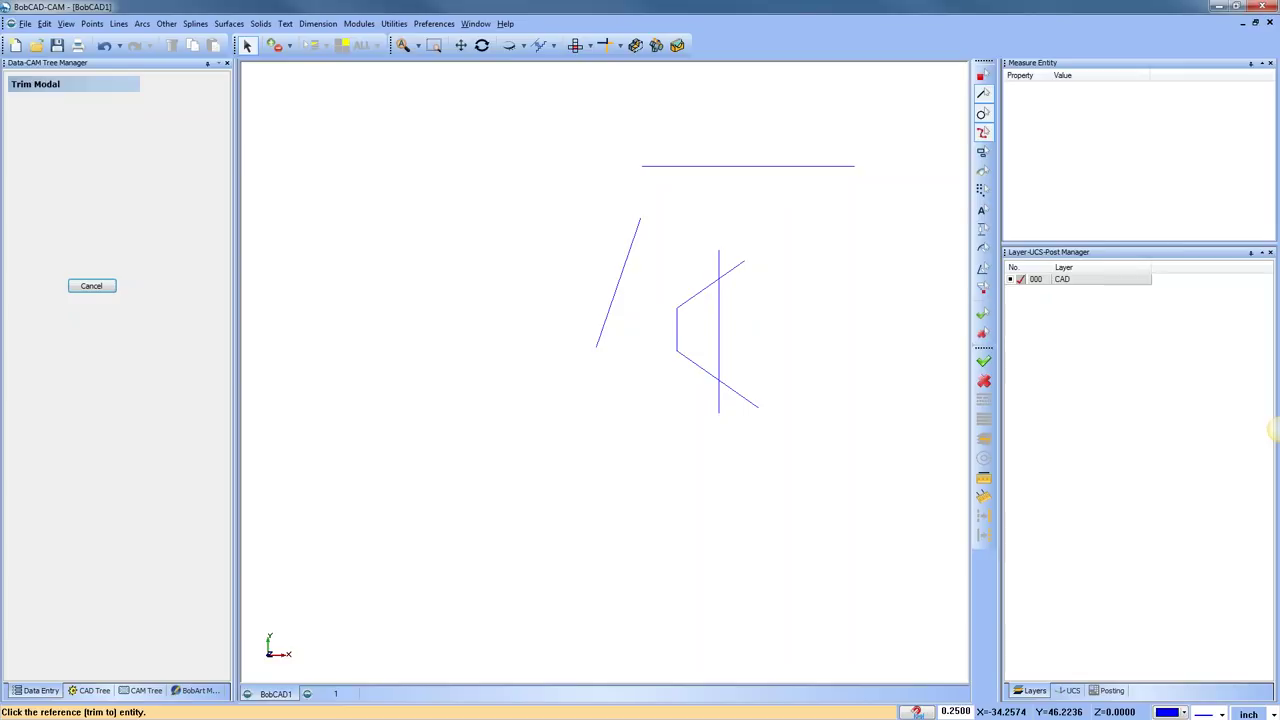
{"action": "left_click", "coordinate": [682, 166]}
{"action": "left_click", "coordinate": [684, 308]}
{"action": "left_click", "coordinate": [639, 226]}
{"action": "left_click", "coordinate": [719, 262]}
{"action": "left_click", "coordinate": [732, 270]}
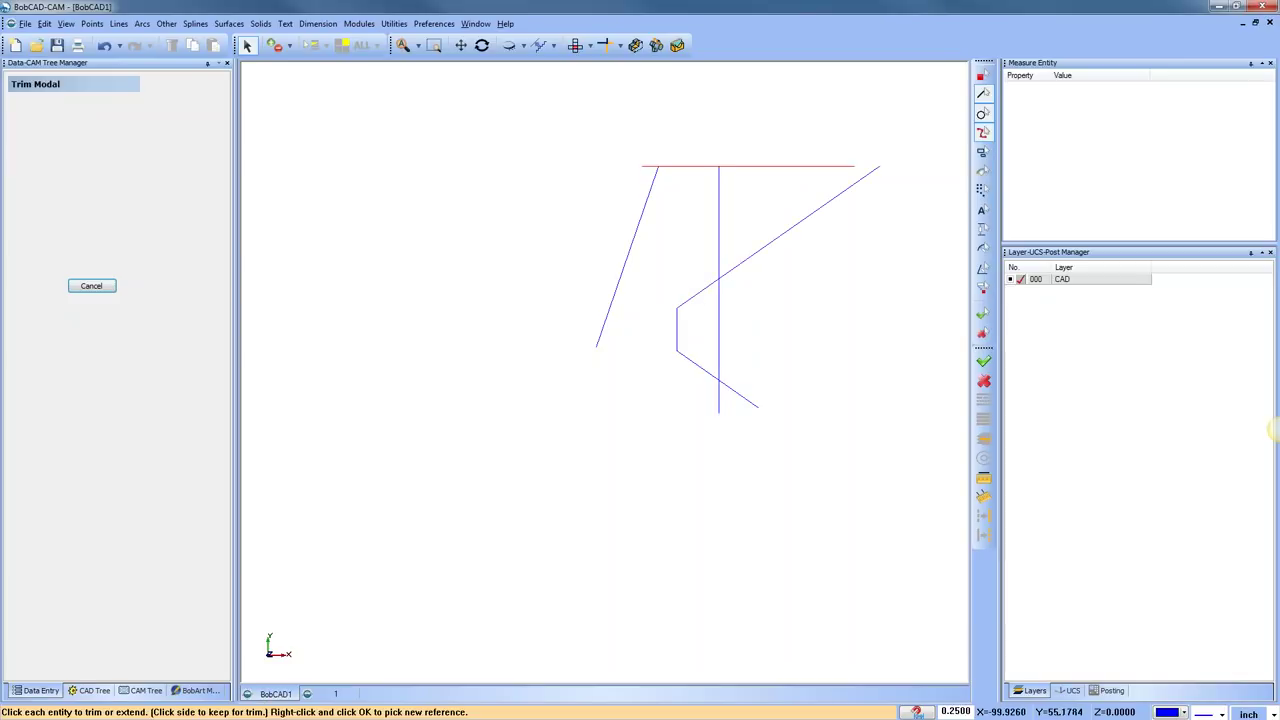
{"action": "right_click", "coordinate": [440, 169]}
{"action": "left_click", "coordinate": [469, 187]}
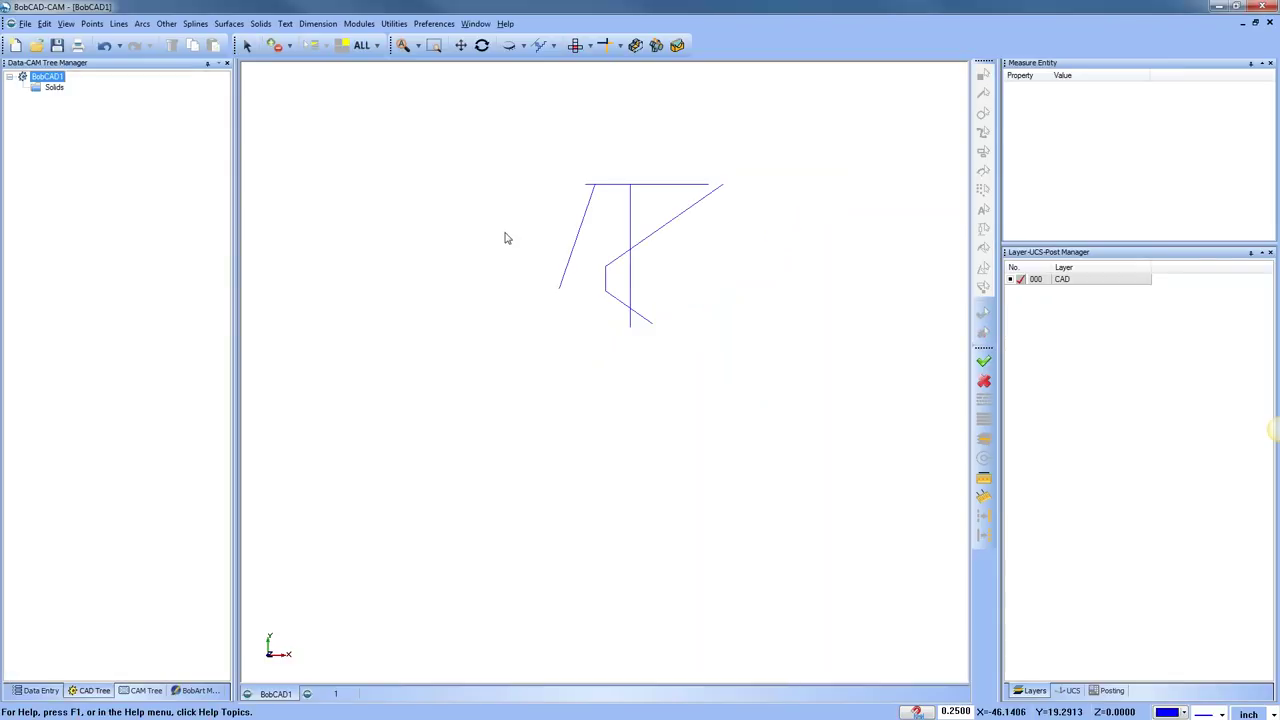
Sketch a long horizontal line well beneath the wireframe geometry
{"action": "left_click", "coordinate": [117, 24]}
{"action": "left_click", "coordinate": [137, 39]}
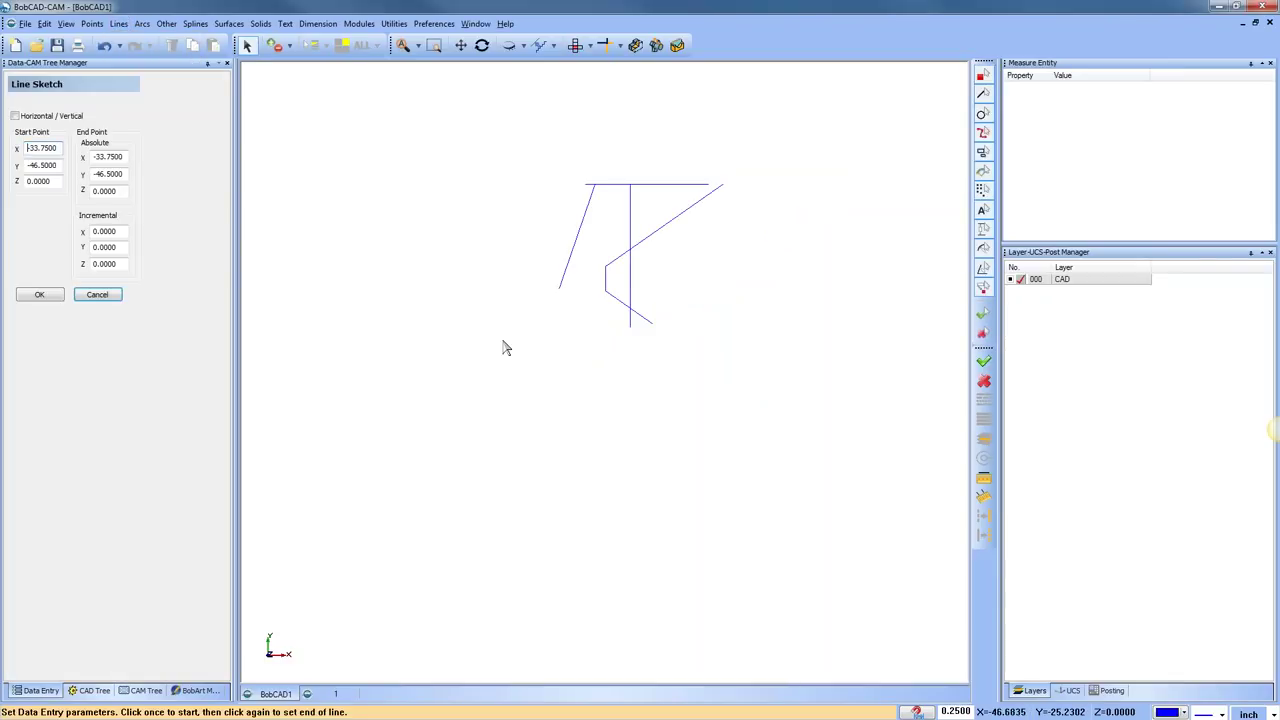
{"action": "left_click", "coordinate": [540, 442]}
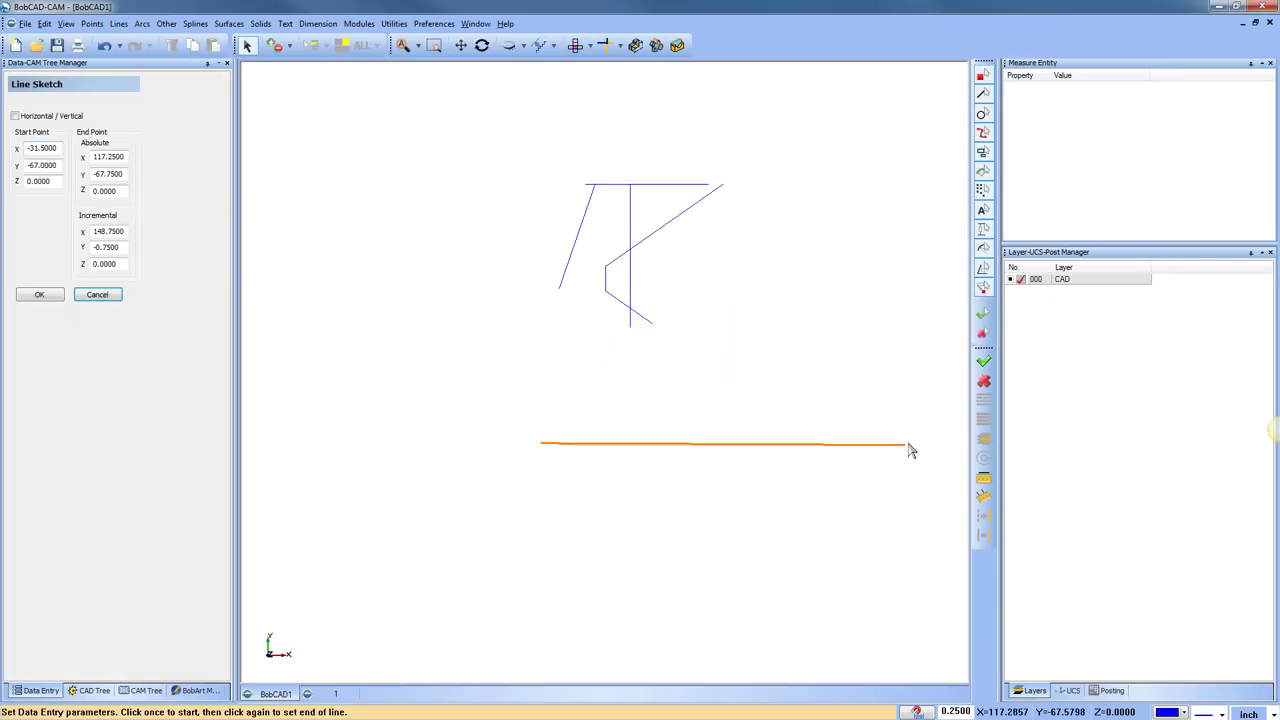
{"action": "left_click", "coordinate": [908, 442]}
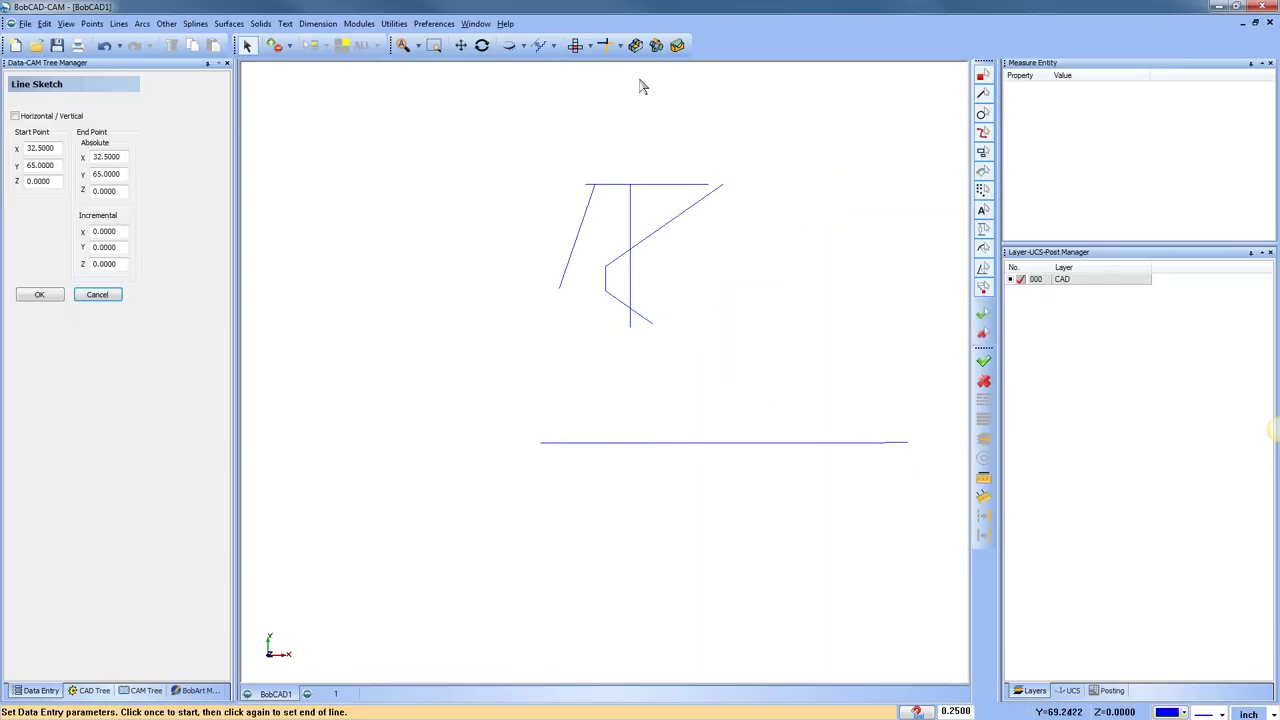
{"action": "left_click", "coordinate": [399, 28]}
Modal-extend the left slanted, vertical and lower slanted lines down to the bottom line
{"action": "mouse_move", "coordinate": [466, 95]}
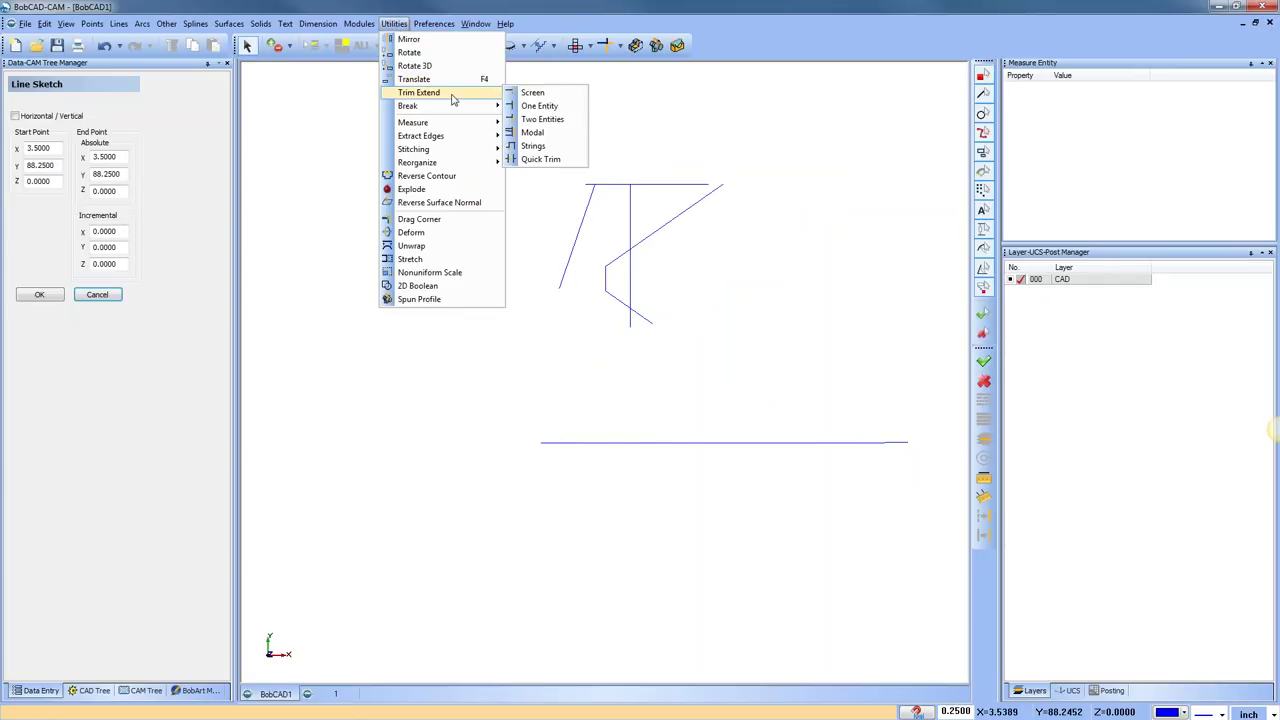
{"action": "left_click", "coordinate": [563, 140]}
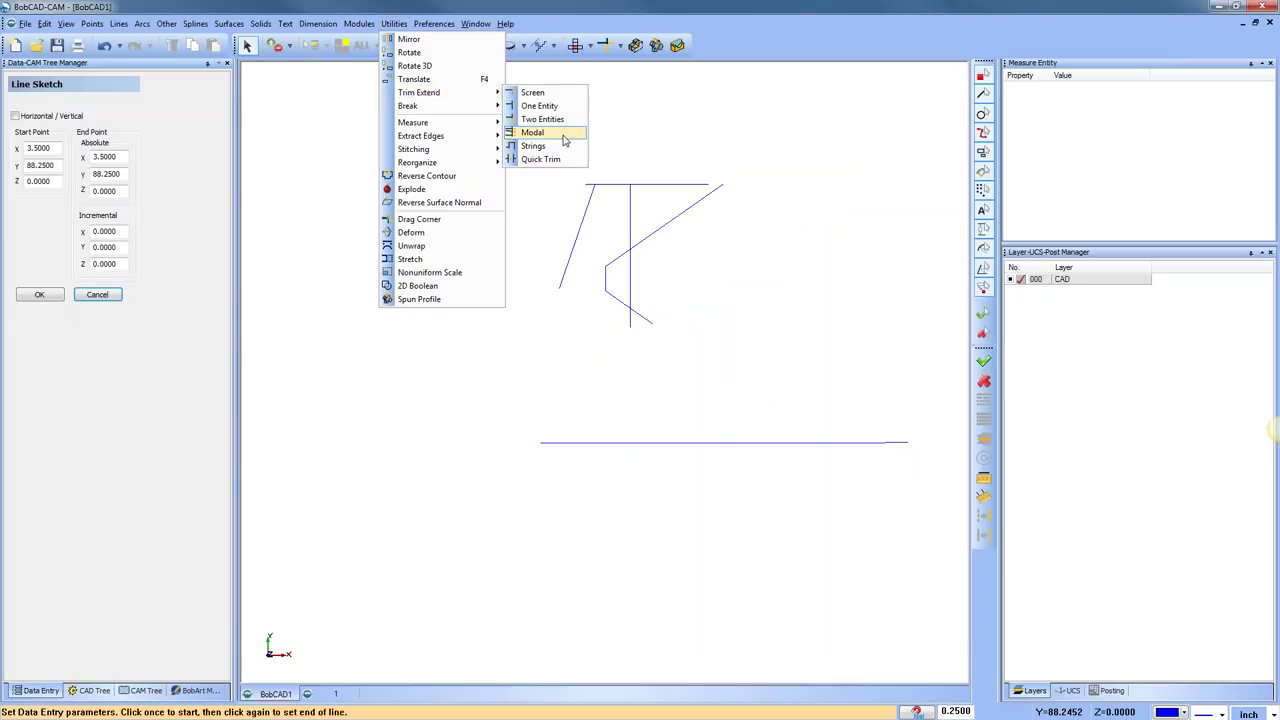
{"action": "left_click", "coordinate": [632, 443]}
{"action": "left_click", "coordinate": [563, 281]}
{"action": "left_click", "coordinate": [630, 293]}
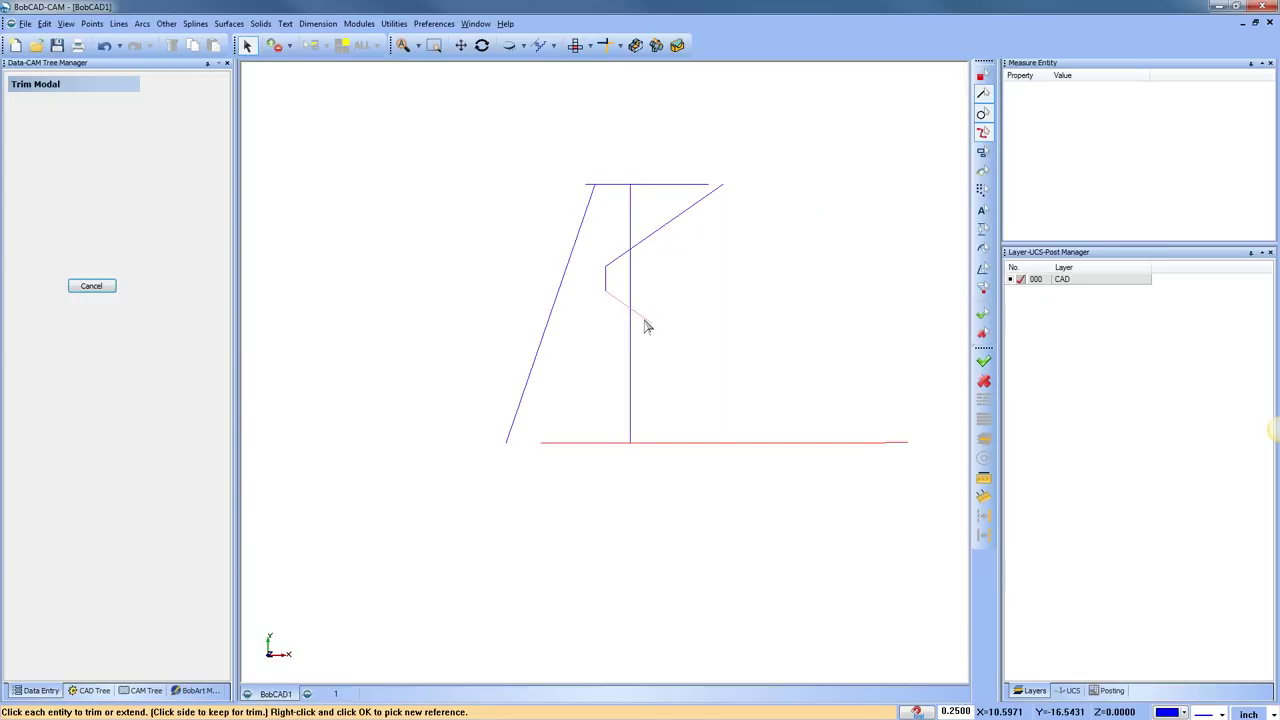
{"action": "left_click", "coordinate": [645, 320]}
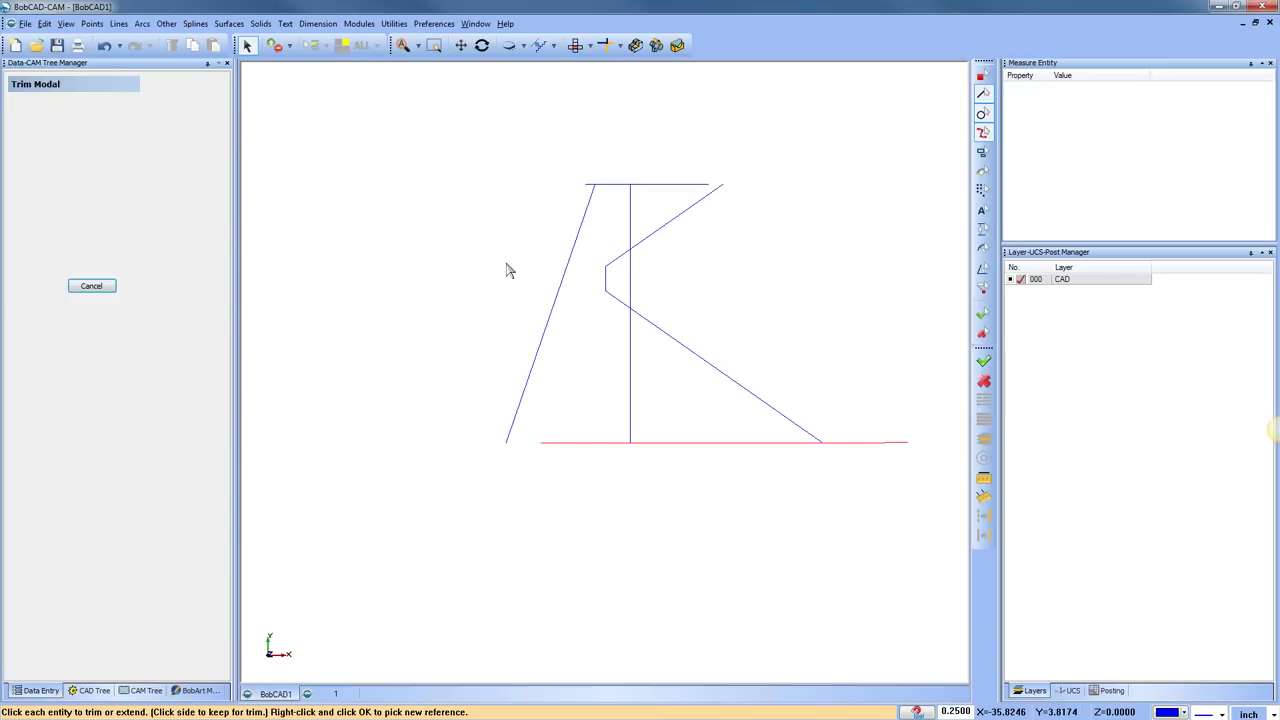
Undo the downward extensions and the bottom line, then end the modal trim
{"action": "left_click", "coordinate": [105, 46]}
{"action": "left_click", "coordinate": [105, 46]}
{"action": "left_click", "coordinate": [105, 46]}
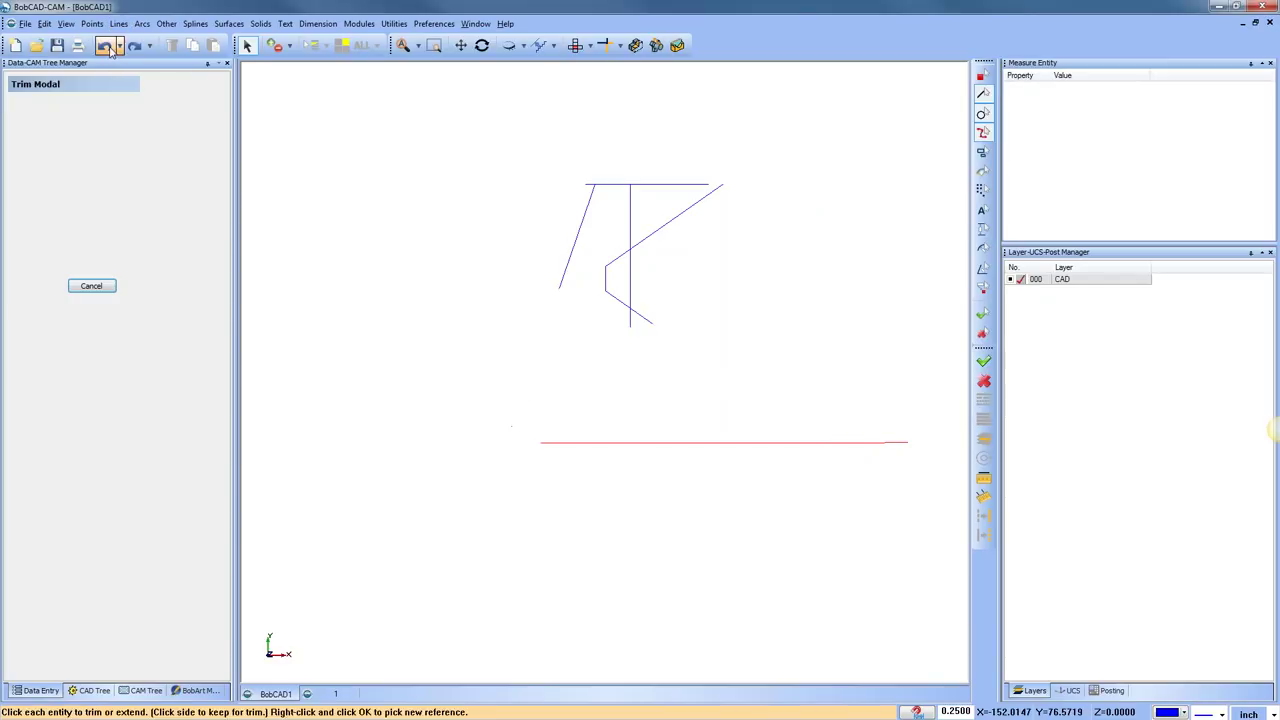
{"action": "left_click", "coordinate": [105, 46]}
{"action": "right_click", "coordinate": [386, 177]}
{"action": "left_click", "coordinate": [484, 196]}
{"action": "scroll", "coordinate": [671, 251], "scroll_direction": "up", "scroll_amount": 4}
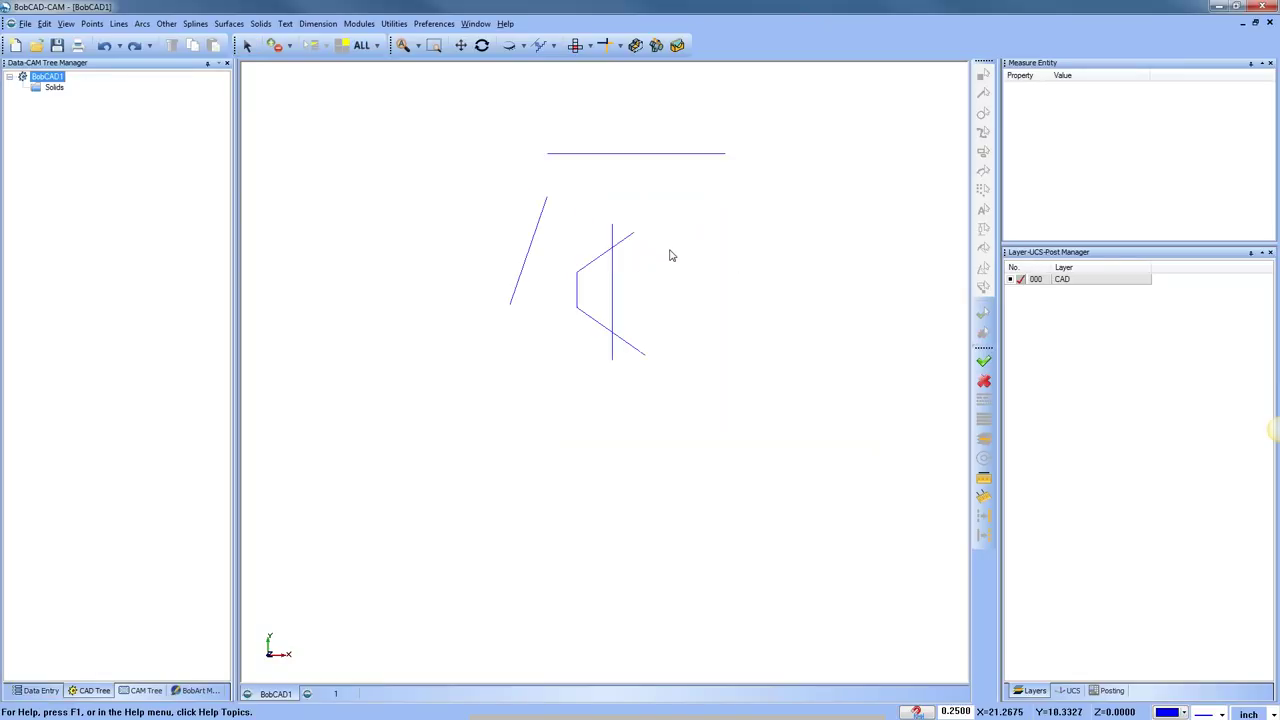
{"action": "left_click", "coordinate": [394, 23]}
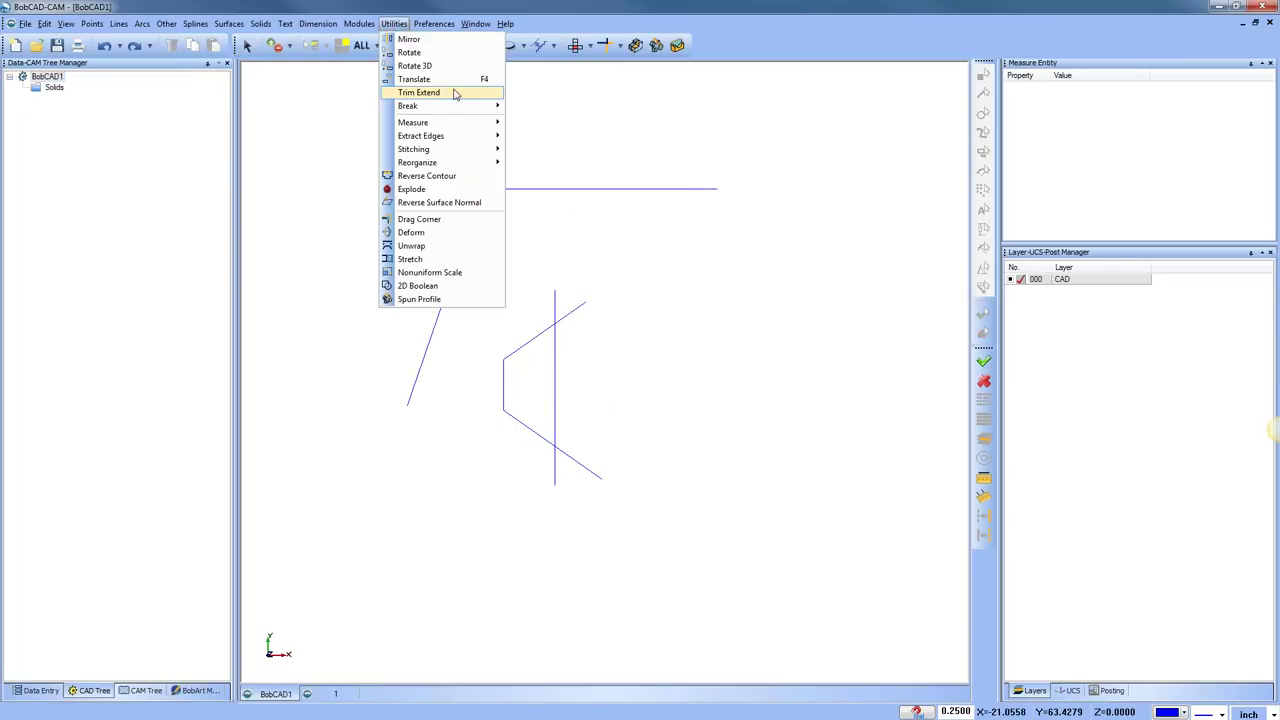
{"action": "mouse_move", "coordinate": [465, 93]}
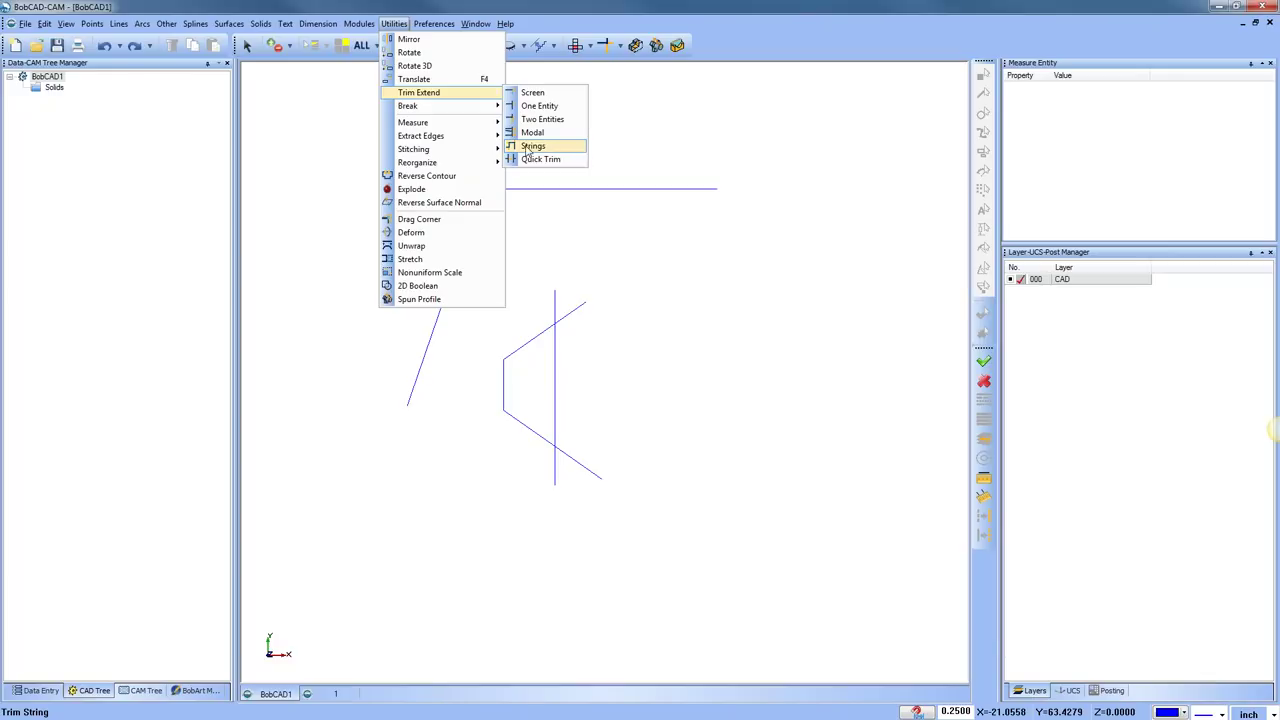
{"action": "left_click", "coordinate": [17, 426]}
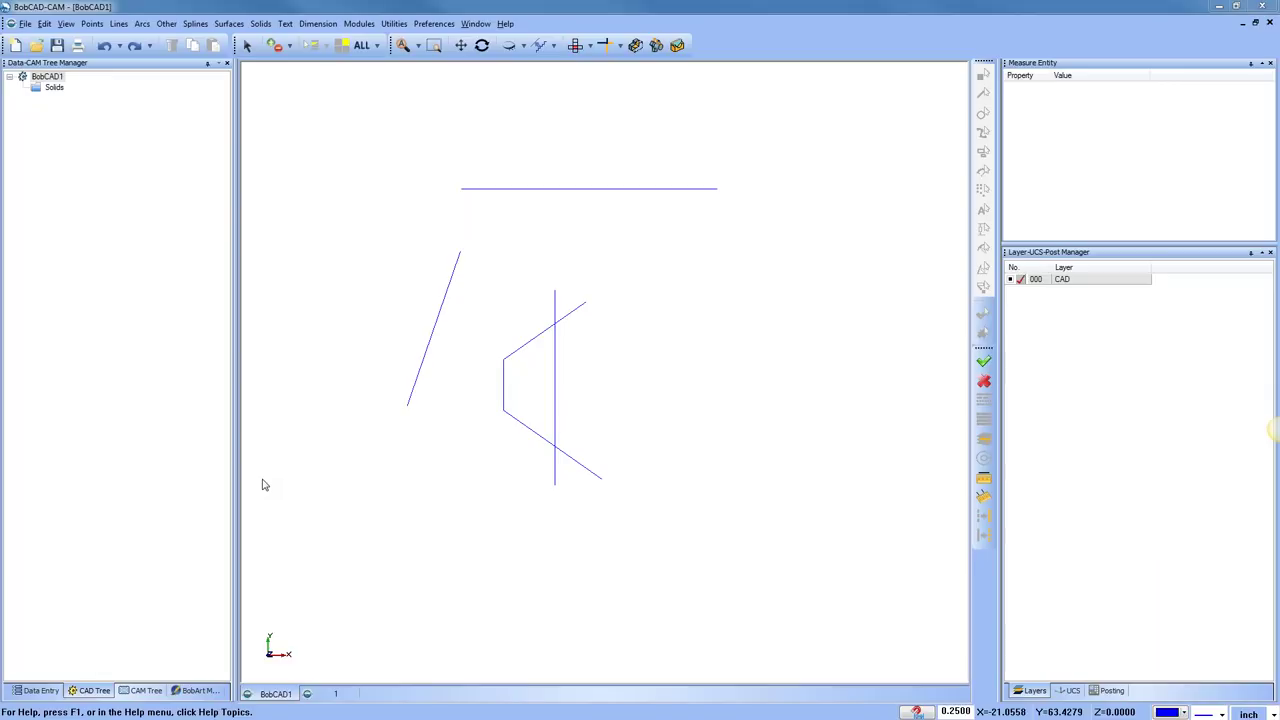
Cancel a started string trim and pan the view to make room for new shapes
{"action": "left_click", "coordinate": [393, 23]}
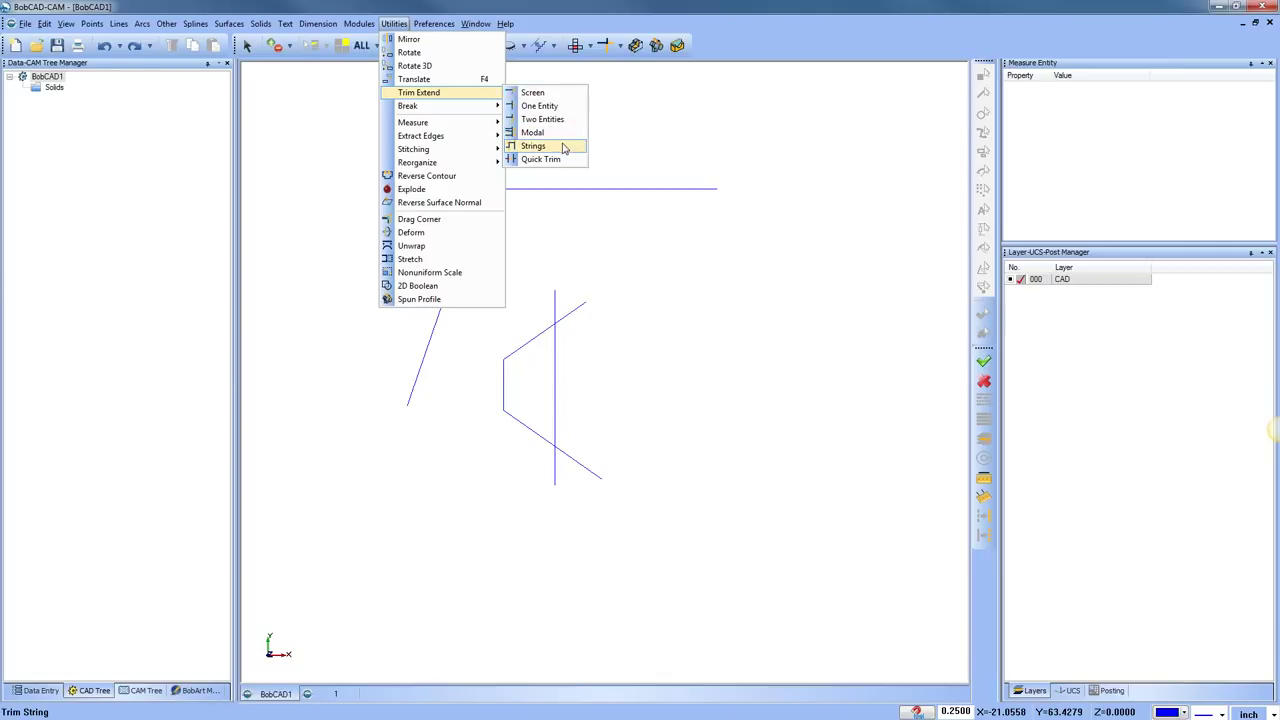
{"action": "left_click", "coordinate": [564, 148]}
{"action": "scroll", "coordinate": [567, 420], "scroll_direction": "up", "scroll_amount": 3}
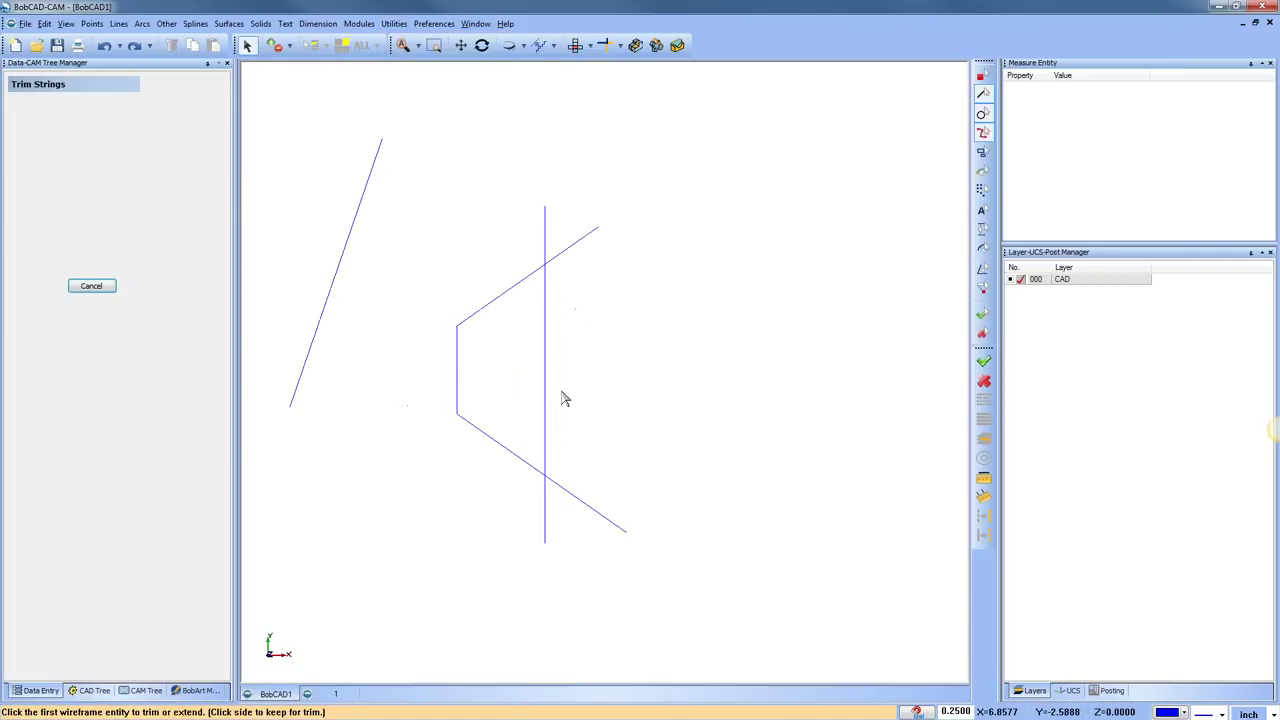
{"action": "right_click", "coordinate": [608, 234]}
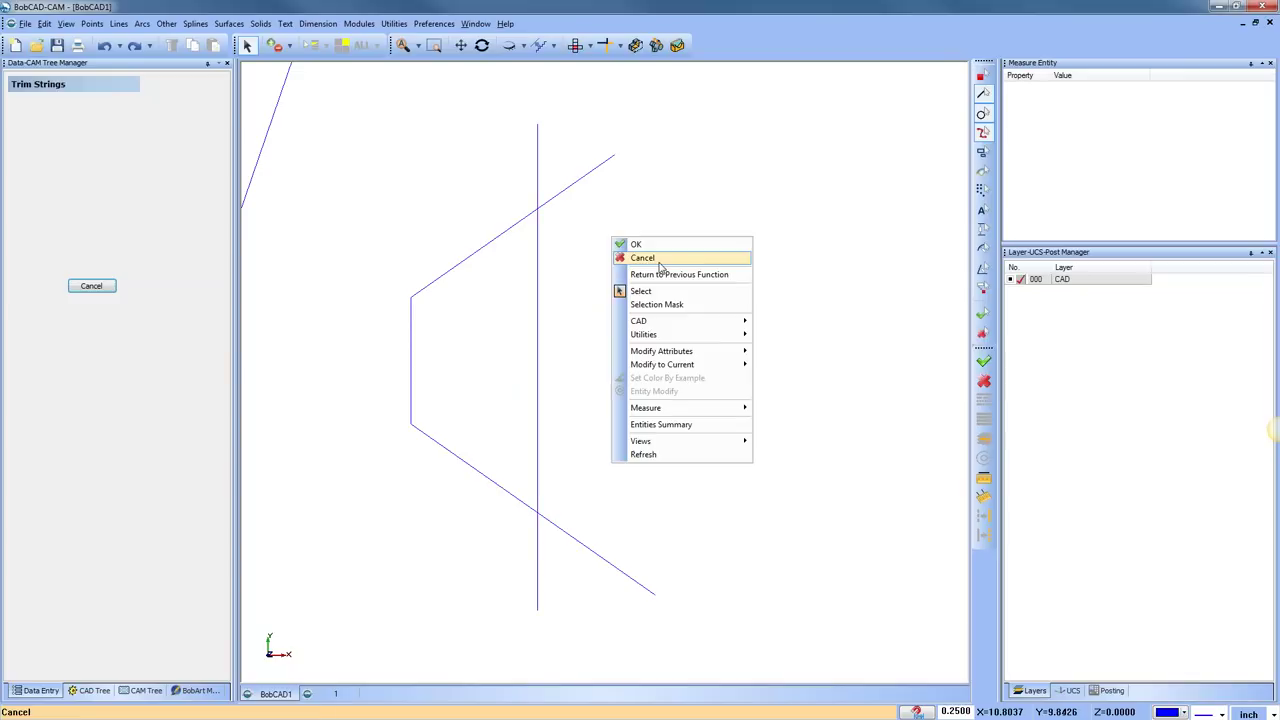
{"action": "left_click", "coordinate": [640, 256]}
{"action": "scroll", "coordinate": [624, 291], "scroll_direction": "down", "scroll_amount": 3}
{"action": "middle_click_drag", "start_coordinate": [624, 291], "coordinate": [714, 354]}
{"action": "scroll", "coordinate": [714, 354], "scroll_direction": "down", "scroll_amount": 2}
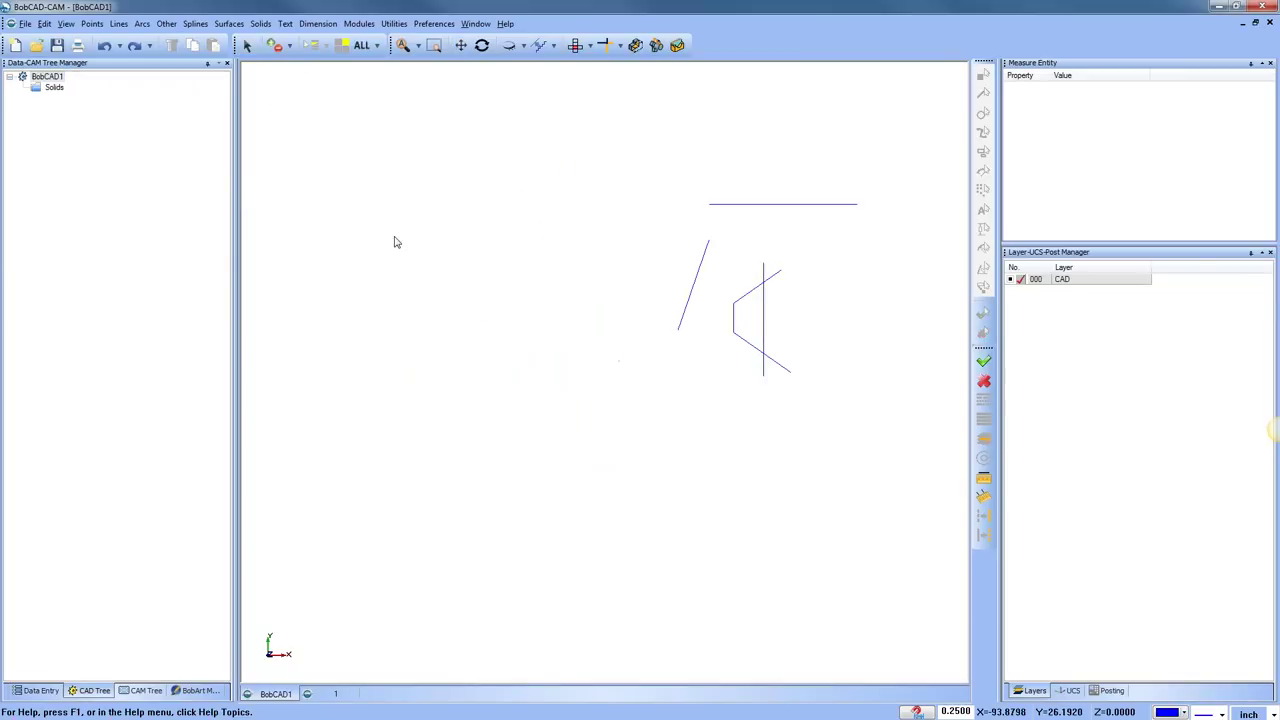
Draw a rectangle with the Other > Rectangle tool
{"action": "left_click", "coordinate": [164, 25]}
{"action": "left_click", "coordinate": [185, 39]}
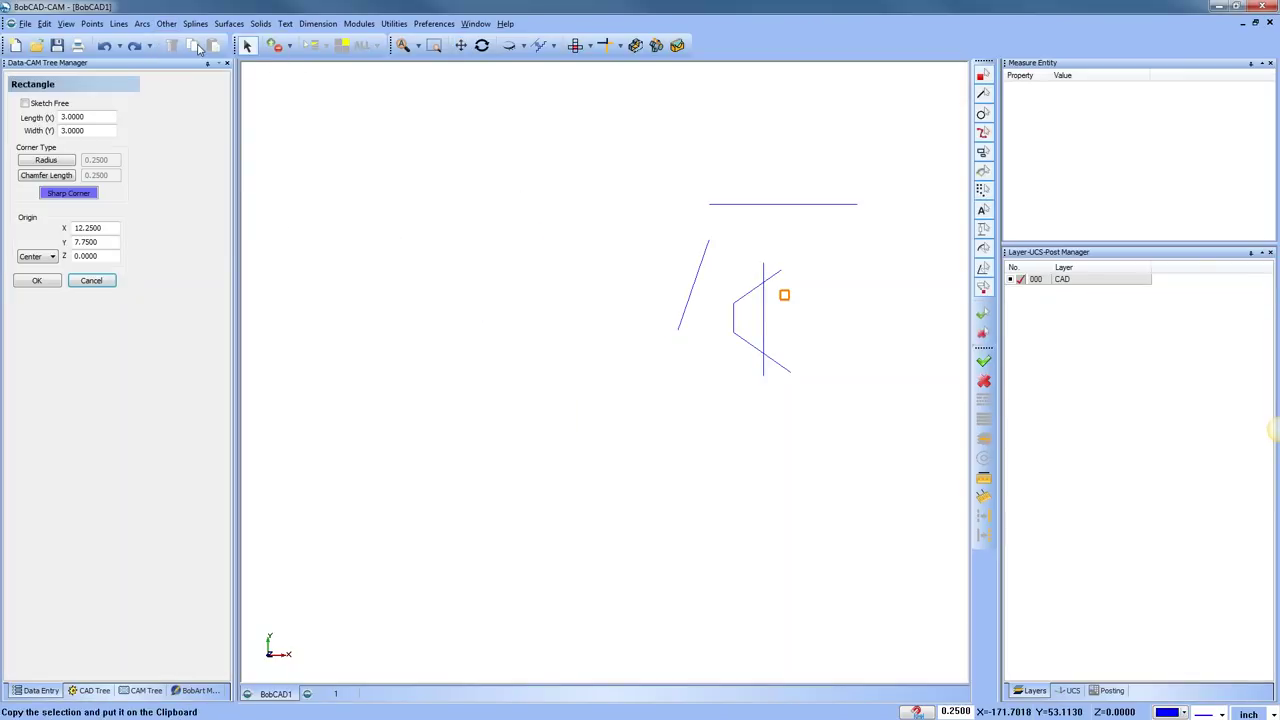
{"action": "left_click", "coordinate": [305, 209]}
{"action": "left_click", "coordinate": [516, 286]}
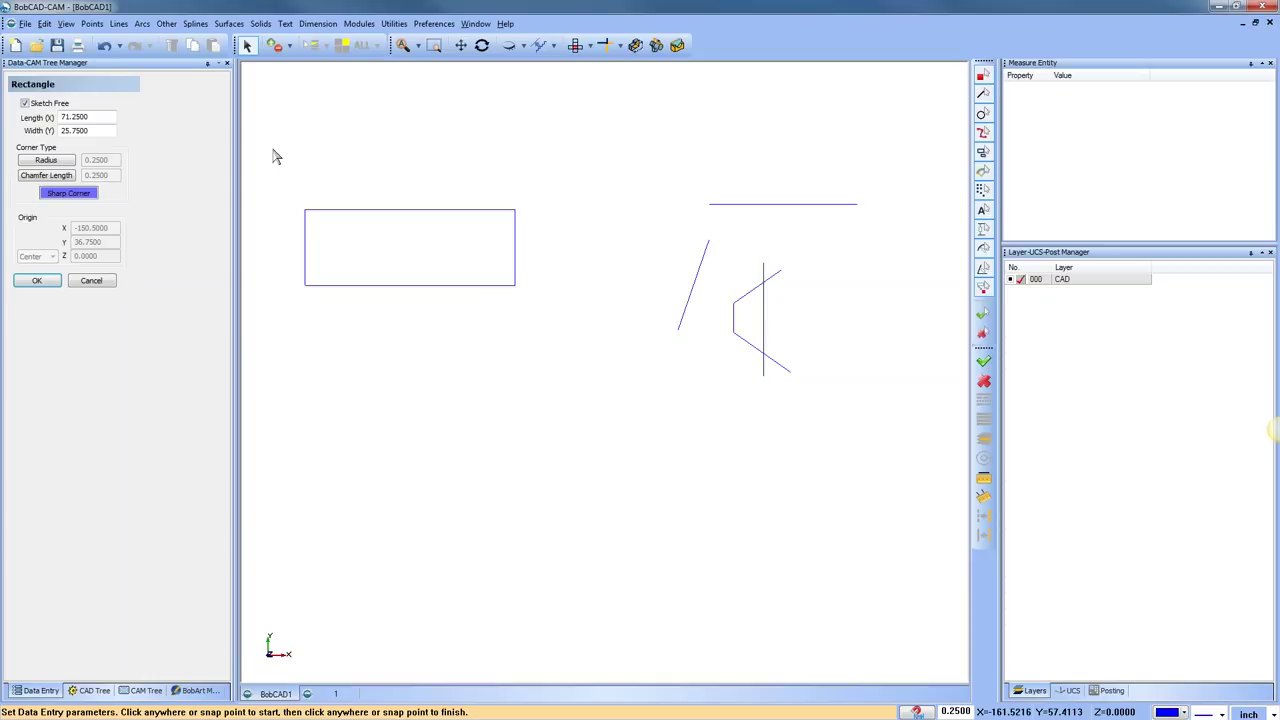
Sketch a radius-15 circle below the rectangle
{"action": "left_click", "coordinate": [142, 23]}
{"action": "left_click", "coordinate": [175, 40]}
{"action": "left_click", "coordinate": [506, 391]}
{"action": "left_click", "coordinate": [516, 434]}
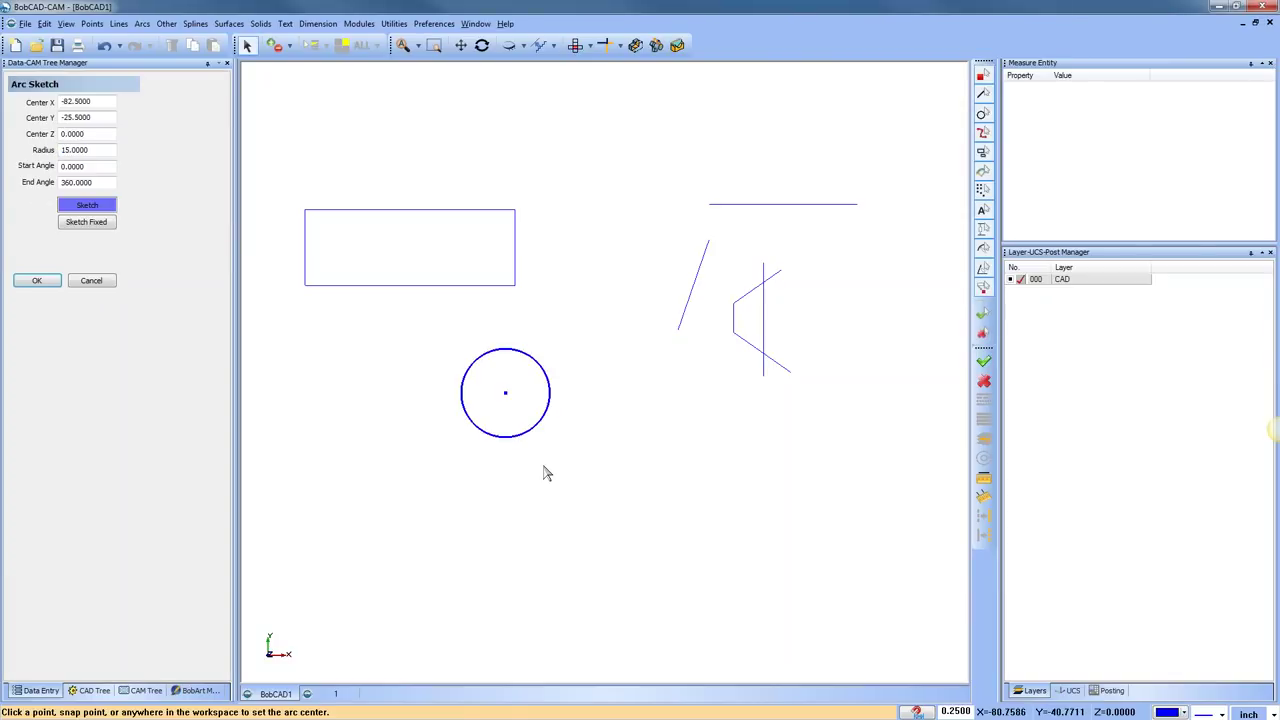
{"action": "scroll", "coordinate": [427, 445], "scroll_direction": "down", "scroll_amount": 2}
Sketch four short lines around the circle: upper-right, lower-right, below and lower-left
{"action": "left_click", "coordinate": [118, 23]}
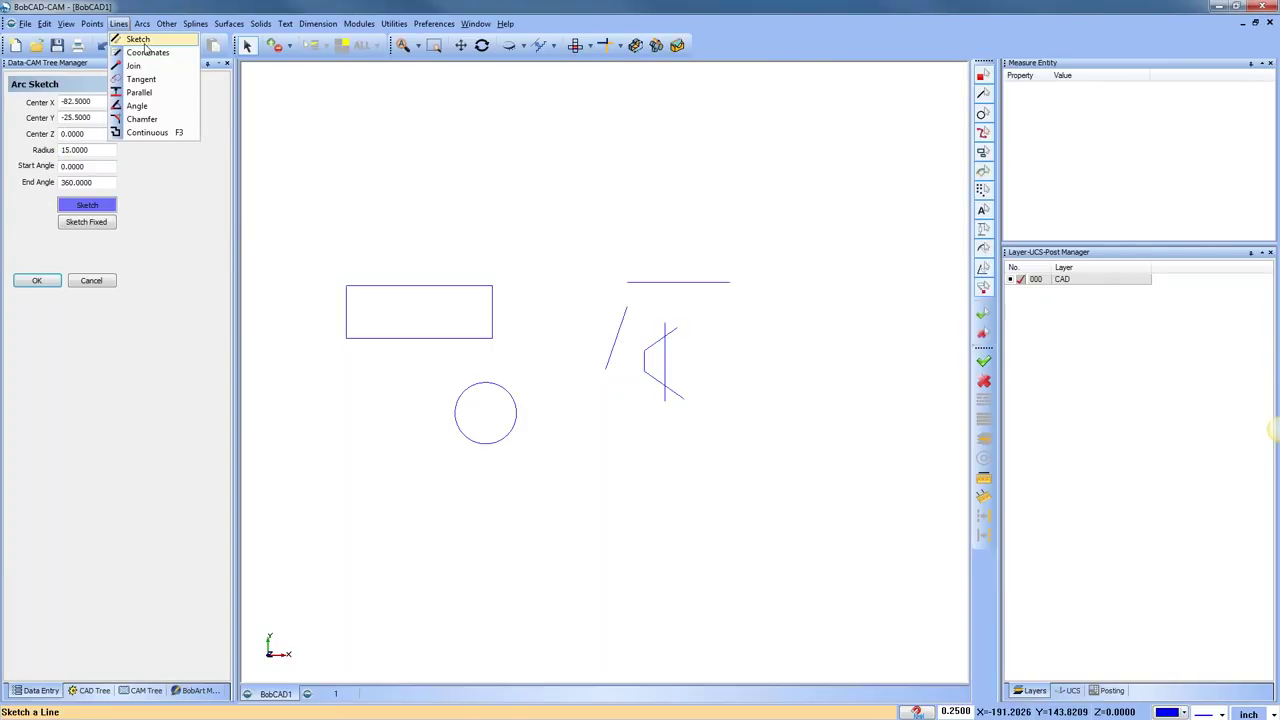
{"action": "left_click", "coordinate": [140, 41]}
{"action": "left_click", "coordinate": [531, 348]}
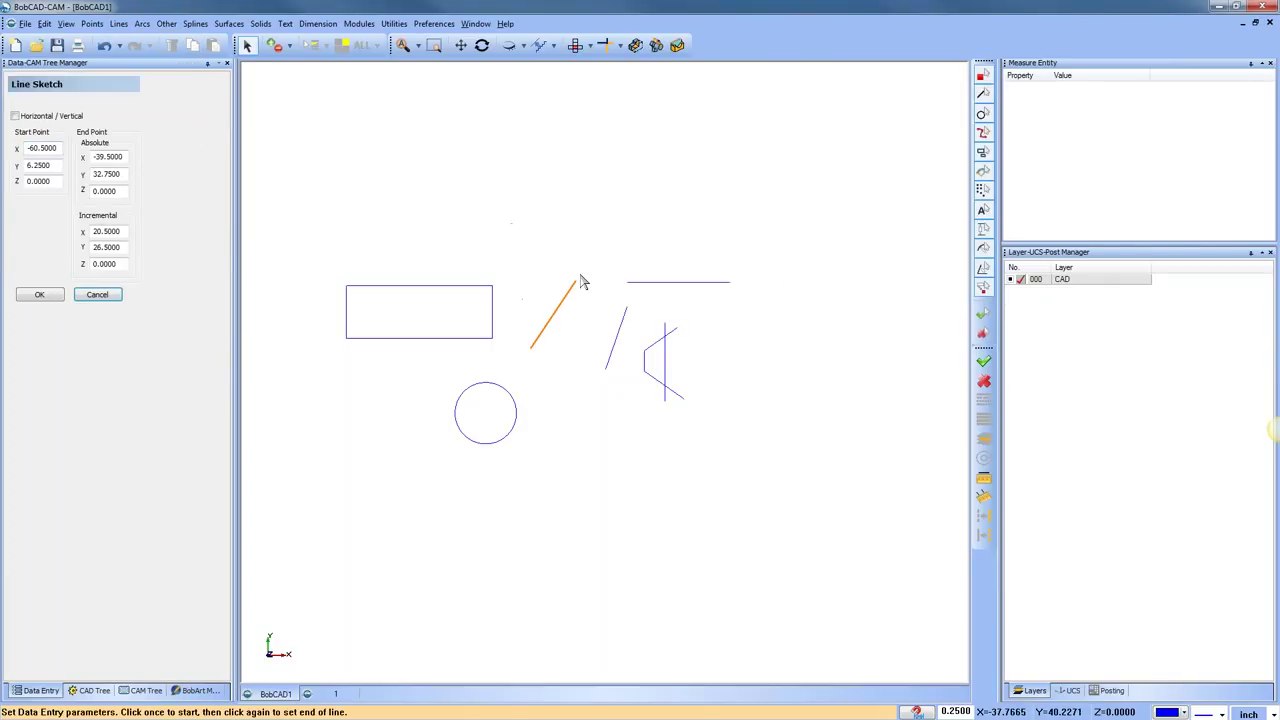
{"action": "left_click", "coordinate": [579, 273]}
{"action": "left_click", "coordinate": [574, 447]}
{"action": "left_click", "coordinate": [678, 513]}
{"action": "left_click", "coordinate": [489, 500]}
{"action": "left_click", "coordinate": [458, 570]}
{"action": "left_click", "coordinate": [422, 444]}
{"action": "left_click", "coordinate": [362, 483]}
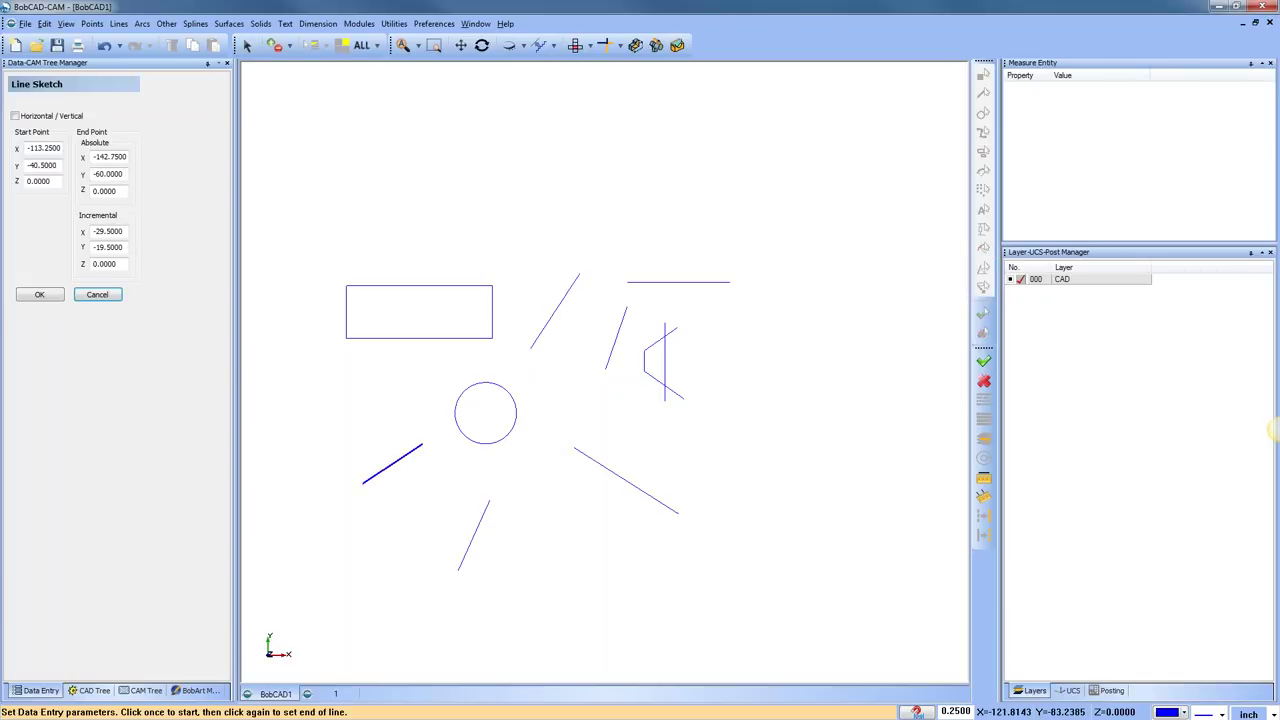
{"action": "left_click", "coordinate": [383, 29]}
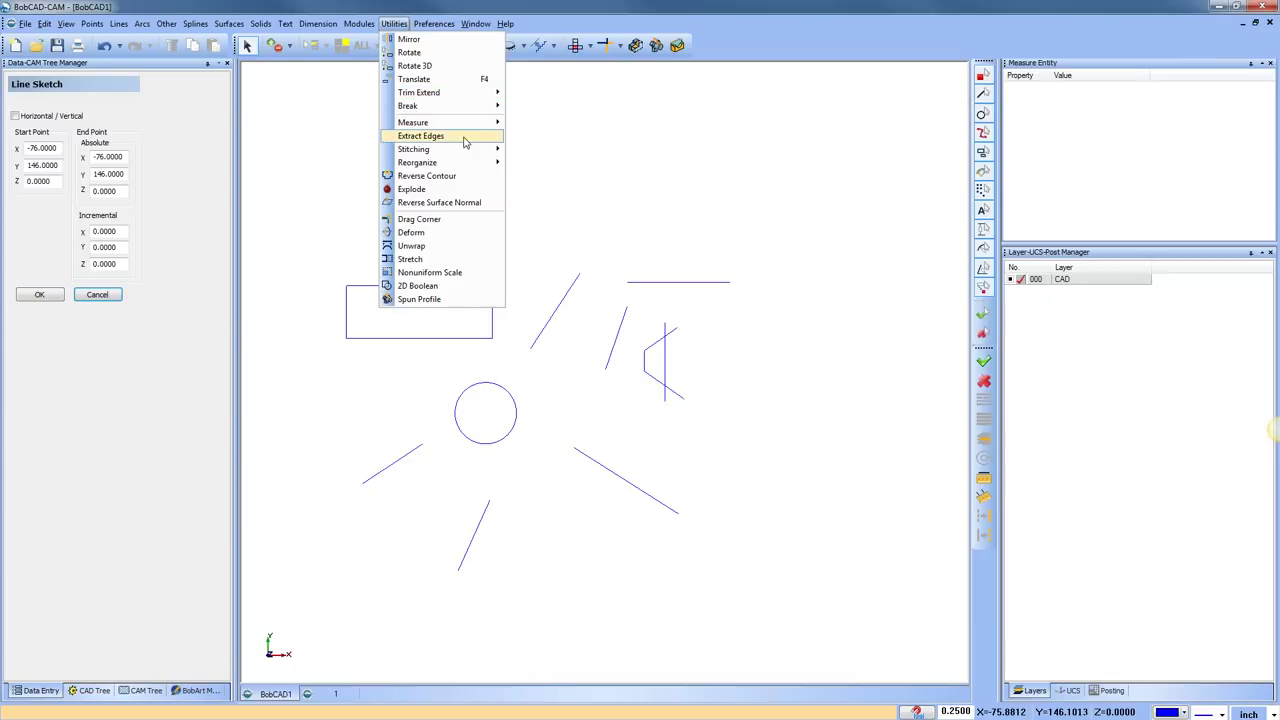
{"action": "mouse_move", "coordinate": [482, 93]}
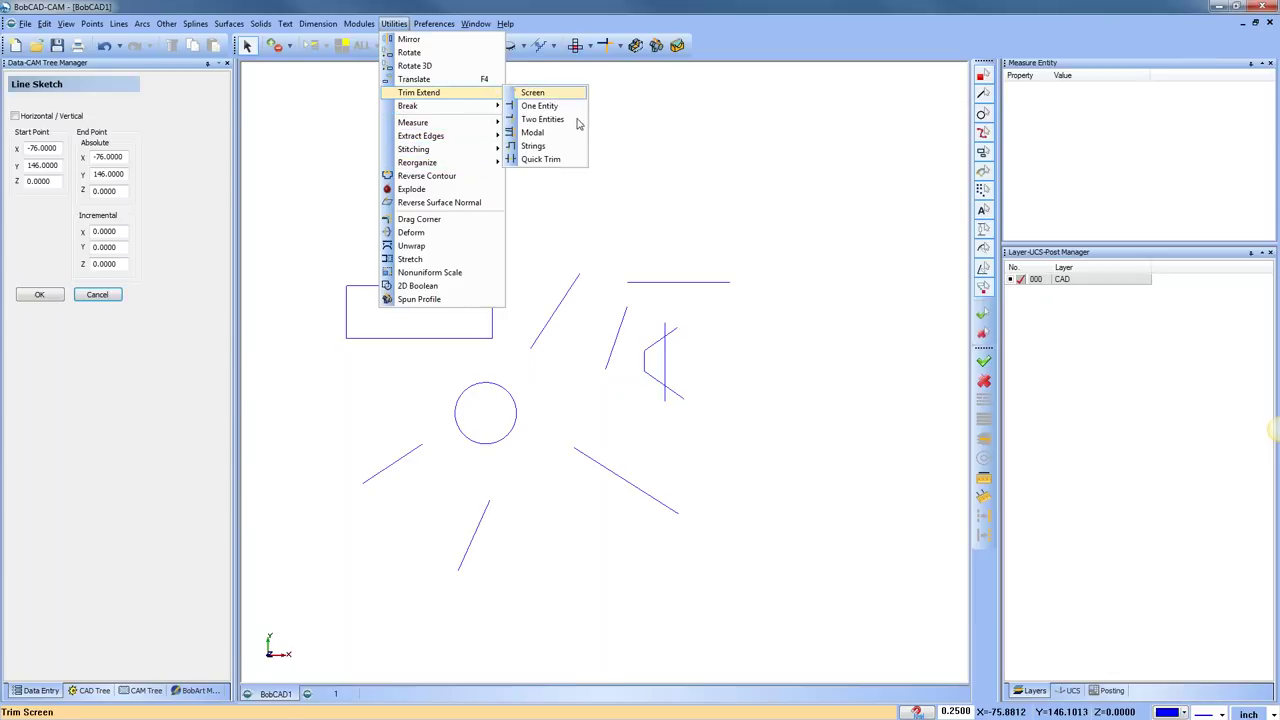
{"action": "left_click", "coordinate": [575, 133]}
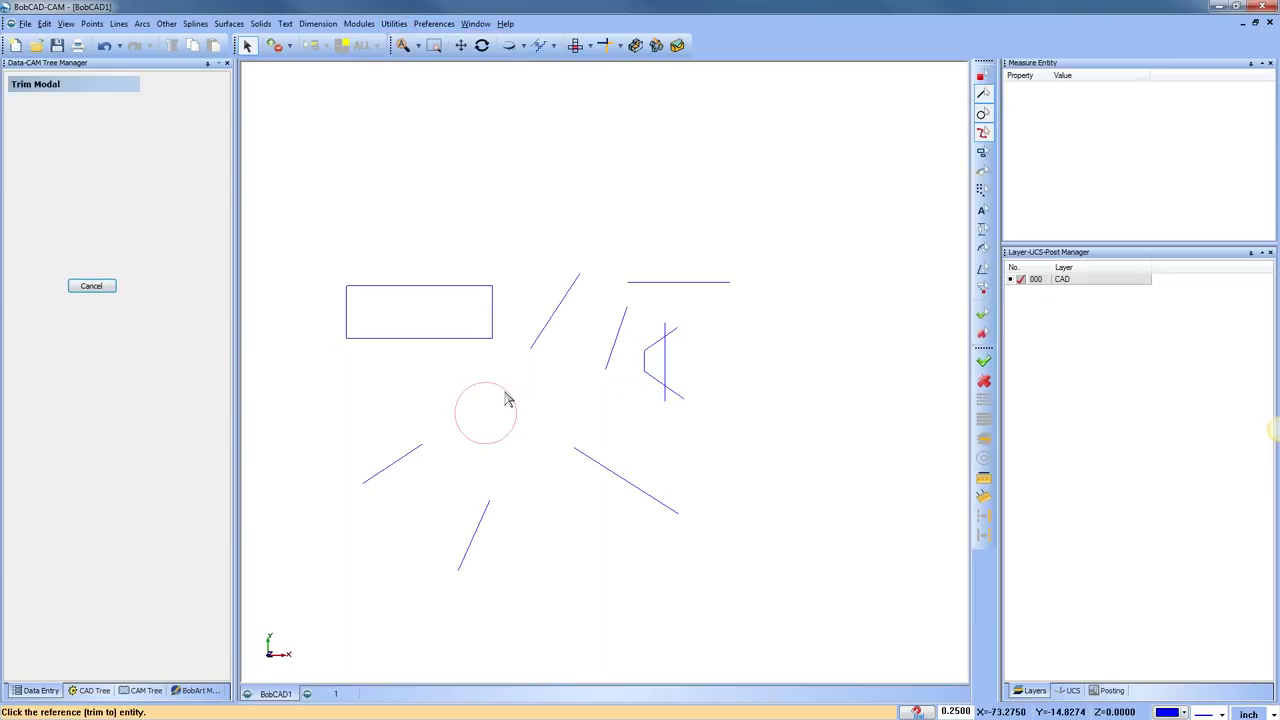
{"action": "left_click", "coordinate": [511, 399]}
{"action": "left_click", "coordinate": [545, 336]}
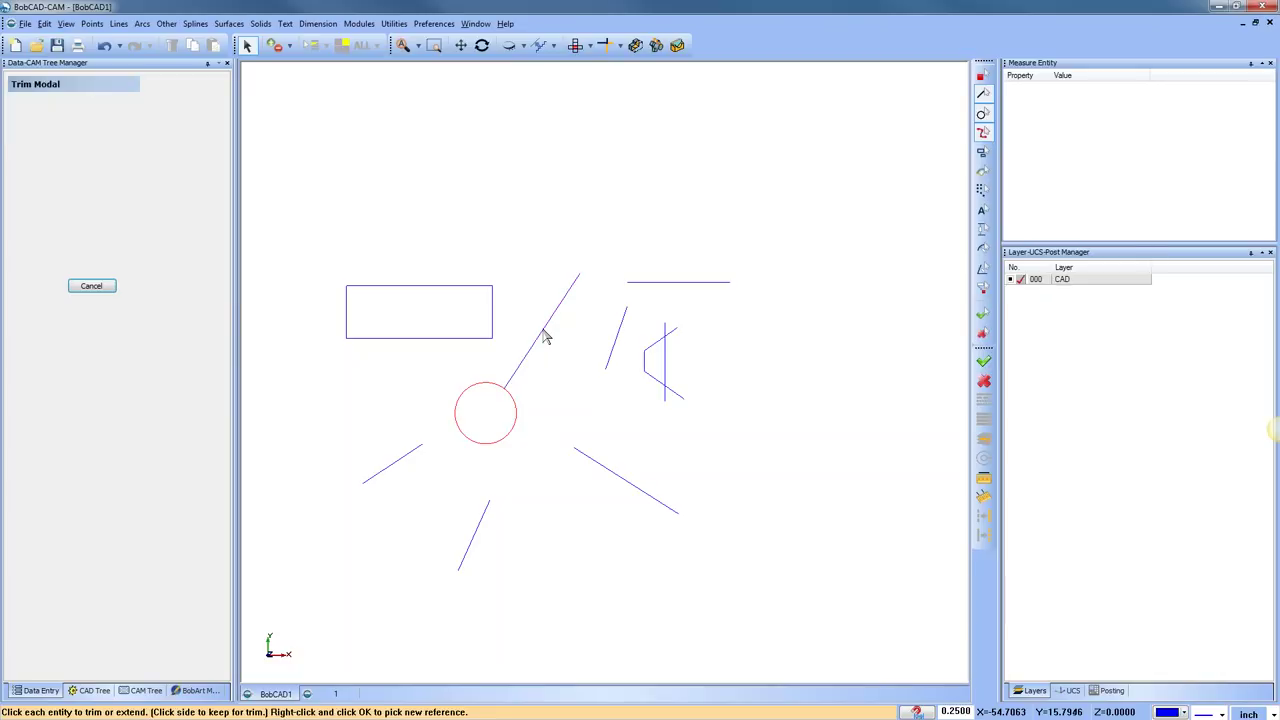
{"action": "left_click", "coordinate": [491, 514]}
{"action": "left_click", "coordinate": [666, 413]}
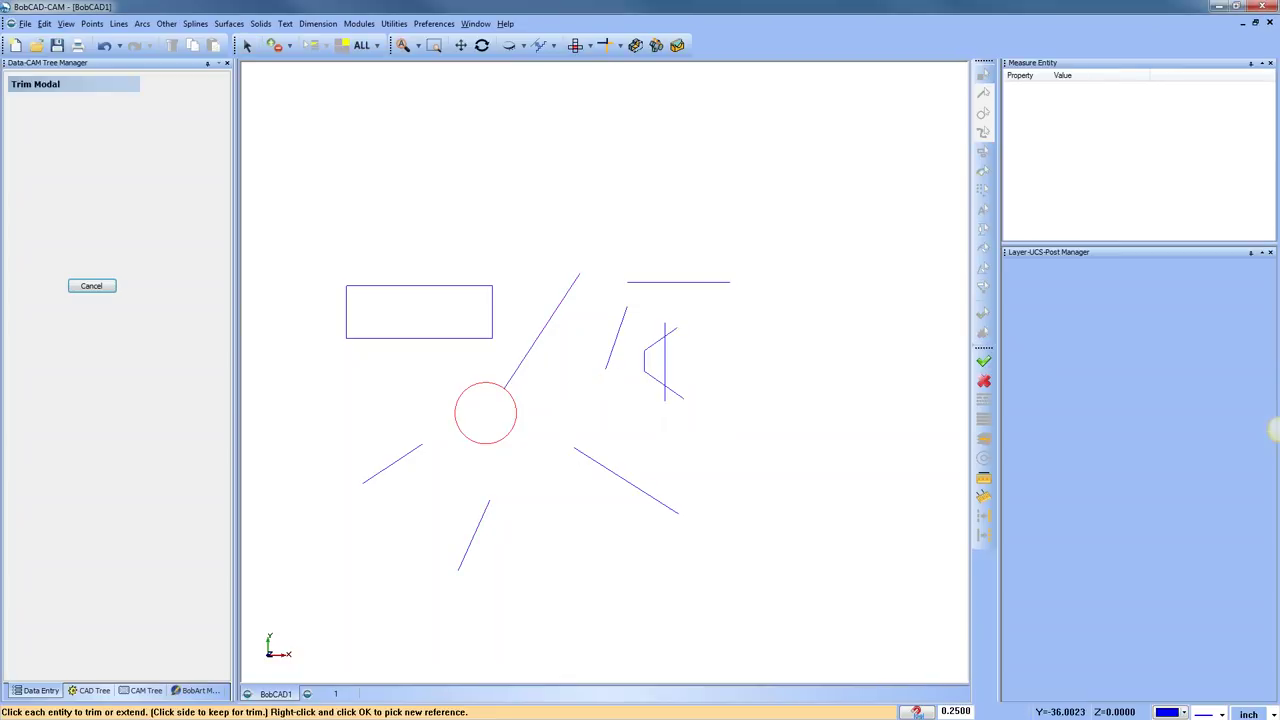
{"action": "left_click", "coordinate": [417, 448]}
{"action": "left_click", "coordinate": [578, 451]}
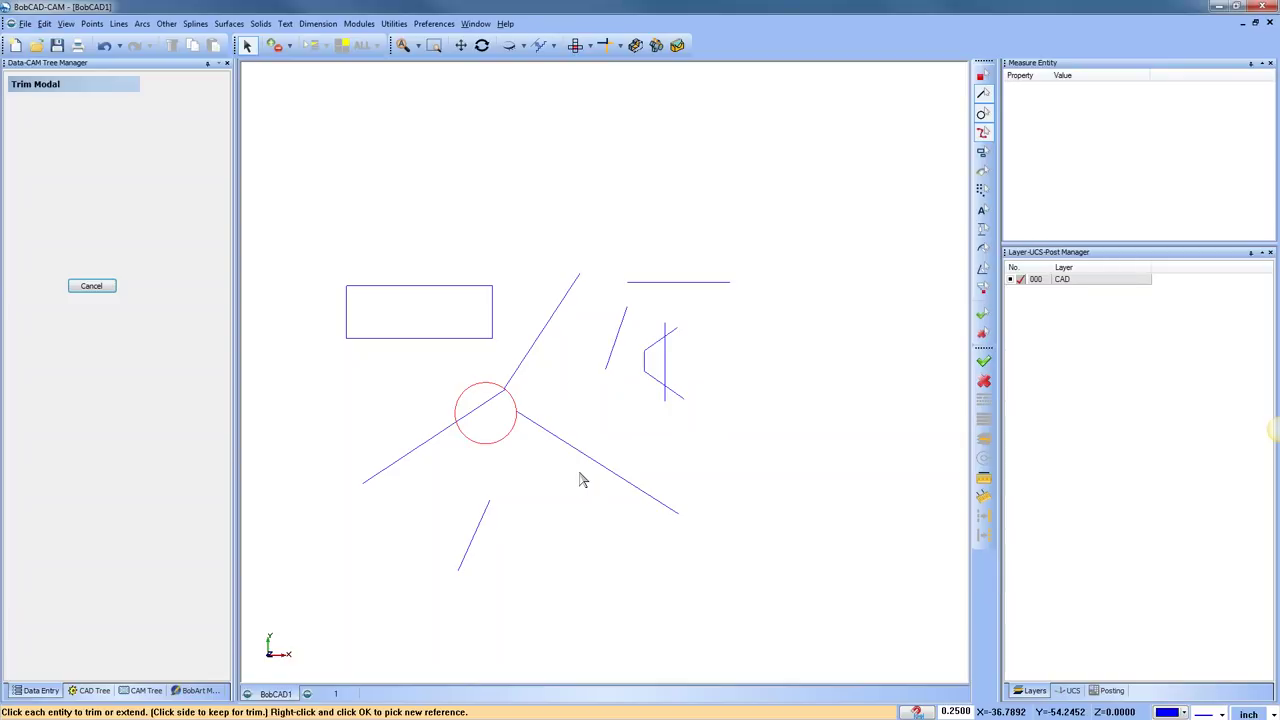
{"action": "right_click", "coordinate": [422, 186]}
{"action": "left_click", "coordinate": [440, 200]}
{"action": "left_click", "coordinate": [104, 46]}
{"action": "left_click", "coordinate": [104, 46]}
{"action": "left_click", "coordinate": [104, 46]}
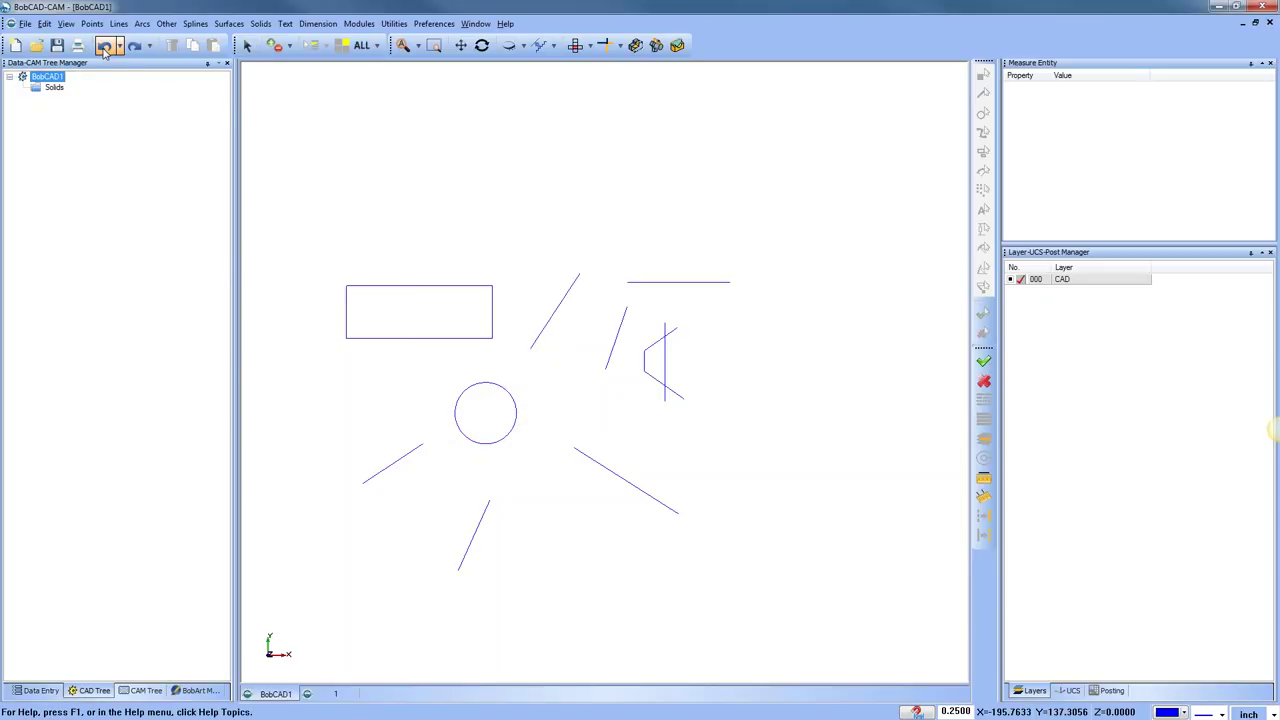
{"action": "left_click", "coordinate": [394, 23]}
Cancel the string trim and shift the view up and to the right
{"action": "mouse_move", "coordinate": [470, 98]}
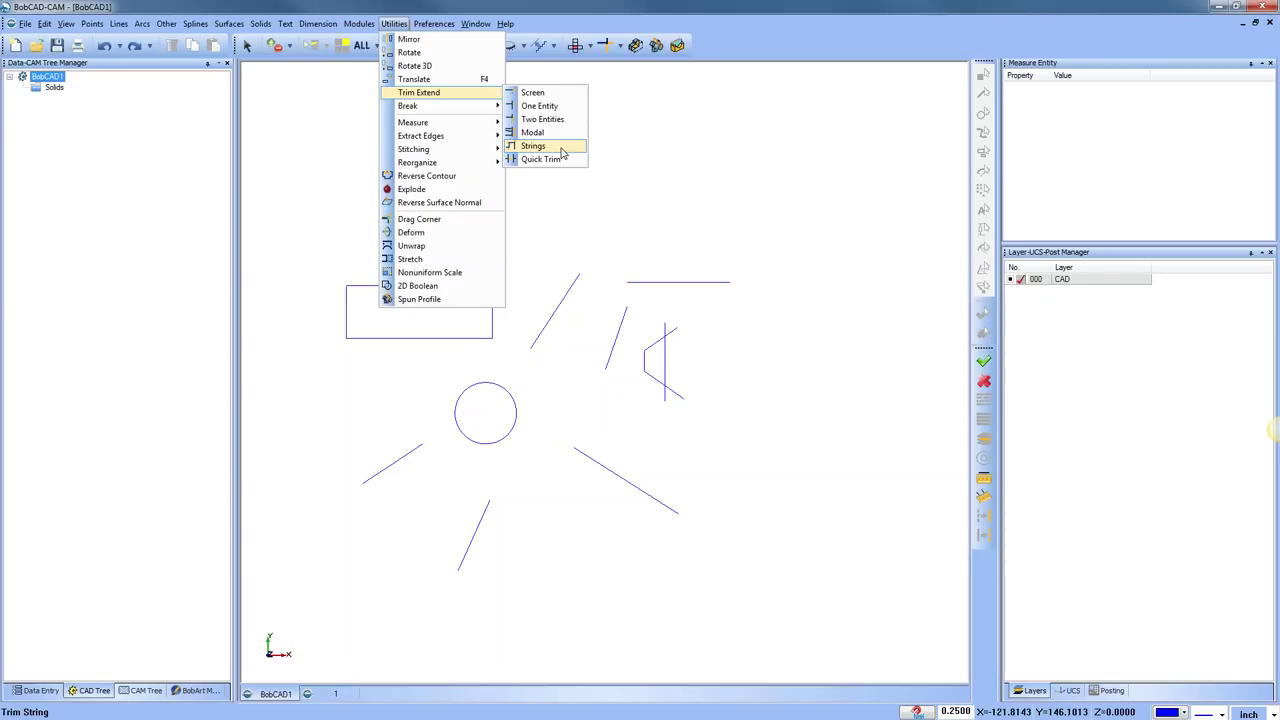
{"action": "left_click", "coordinate": [582, 149]}
{"action": "scroll", "coordinate": [463, 283], "scroll_direction": "up", "scroll_amount": 3}
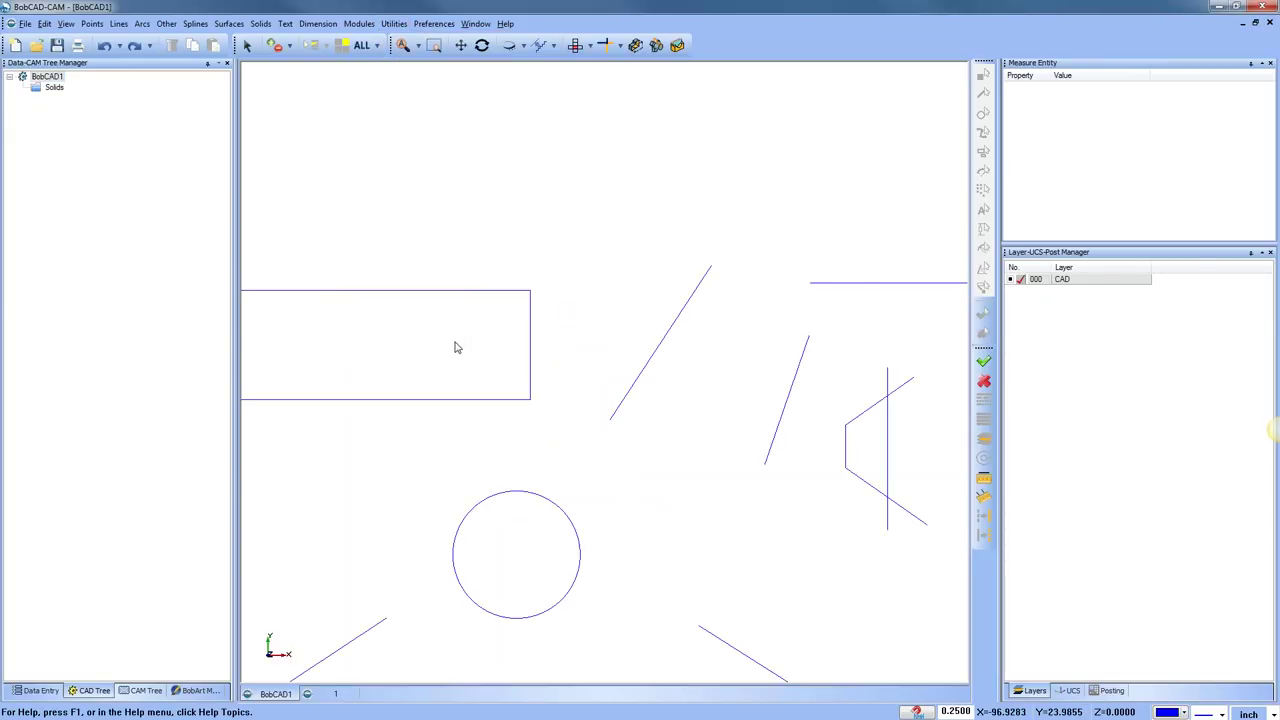
{"action": "middle_click_drag", "start_coordinate": [477, 317], "coordinate": [508, 180]}
{"action": "right_click", "coordinate": [549, 137]}
{"action": "left_click", "coordinate": [580, 157]}
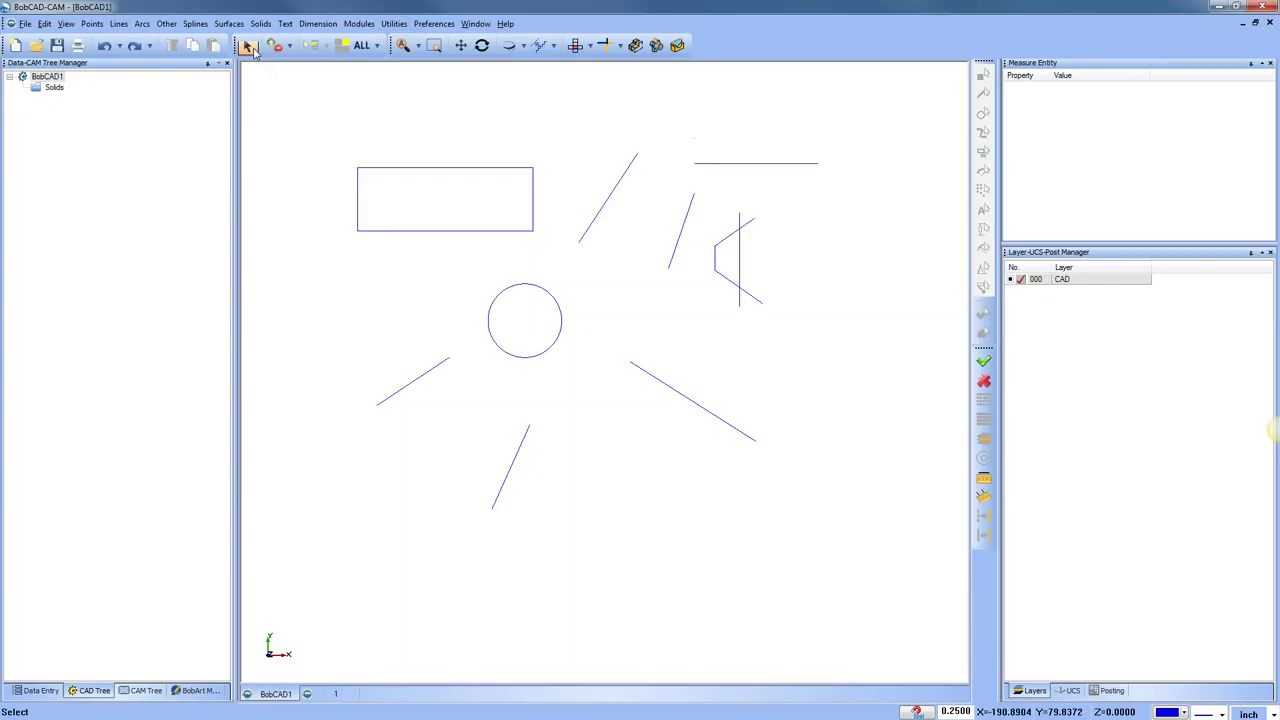
Window-select and delete the circle and its lines, then centre the rectangle and clear the selection
{"action": "left_click_drag", "start_coordinate": [689, 503], "coordinate": [430, 293]}
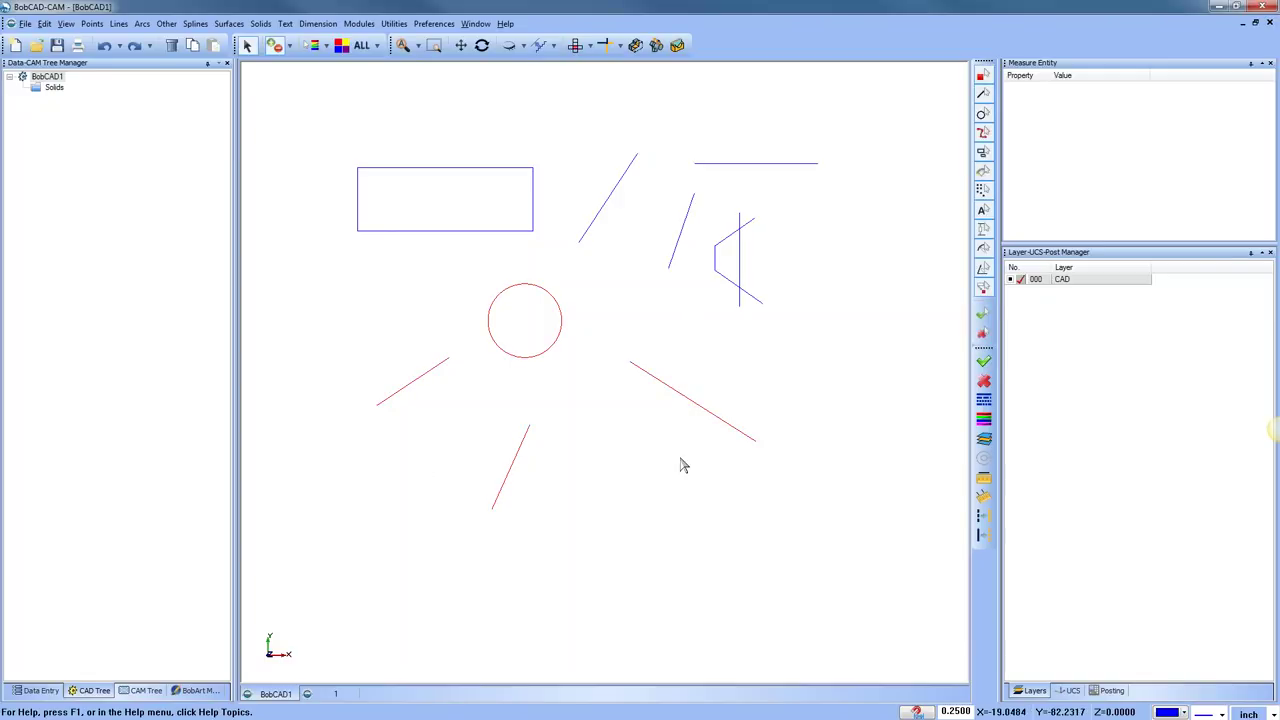
{"action": "key", "text": "Delete"}
{"action": "scroll", "coordinate": [520, 326], "scroll_direction": "up", "scroll_amount": 2}
{"action": "middle_click_drag", "start_coordinate": [515, 323], "coordinate": [543, 443]}
{"action": "scroll", "coordinate": [577, 400], "scroll_direction": "up", "scroll_amount": 1}
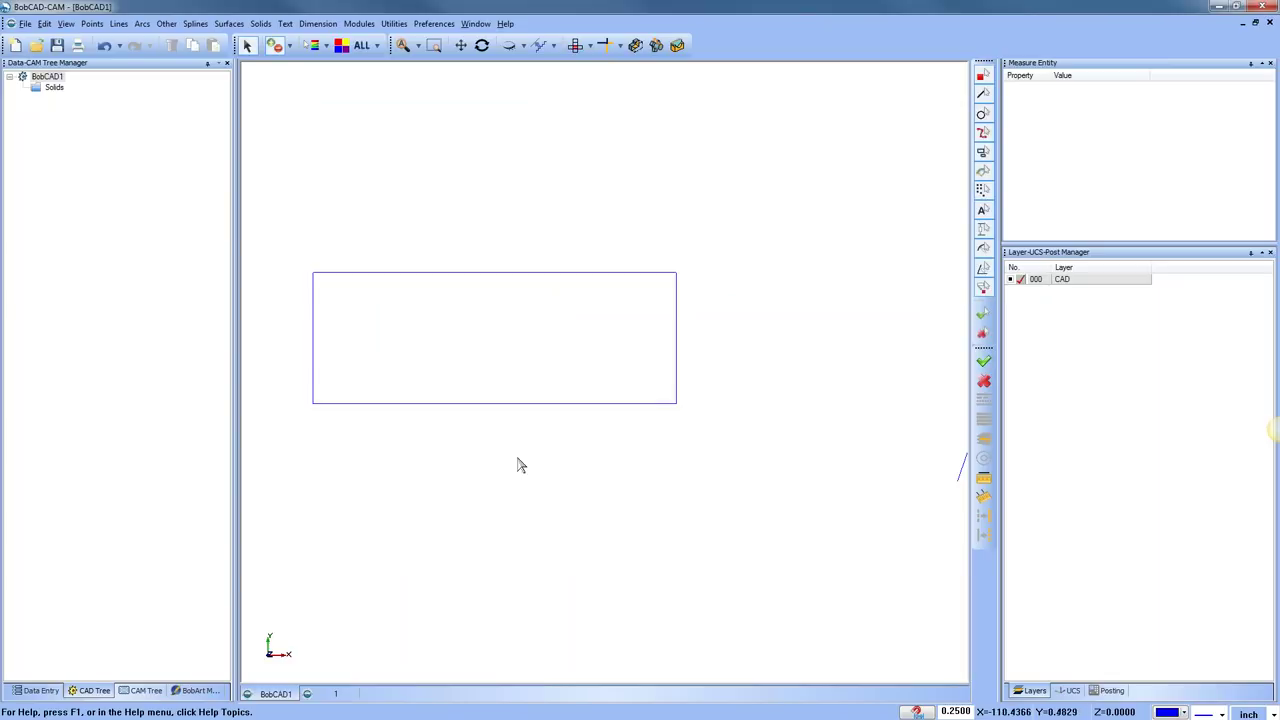
{"action": "right_click", "coordinate": [466, 151]}
{"action": "left_click", "coordinate": [500, 169]}
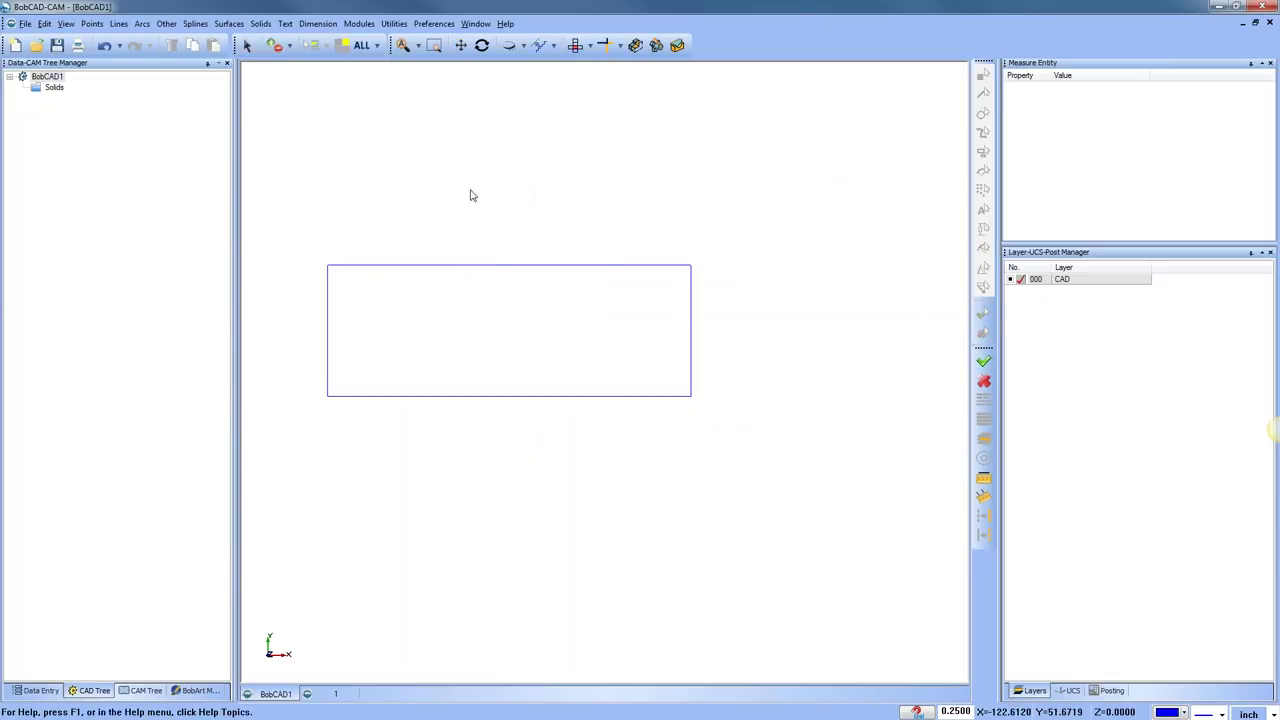
Try a 0.5 parallel offset of the rectangle's left edge, then undo it
{"action": "left_click", "coordinate": [118, 23]}
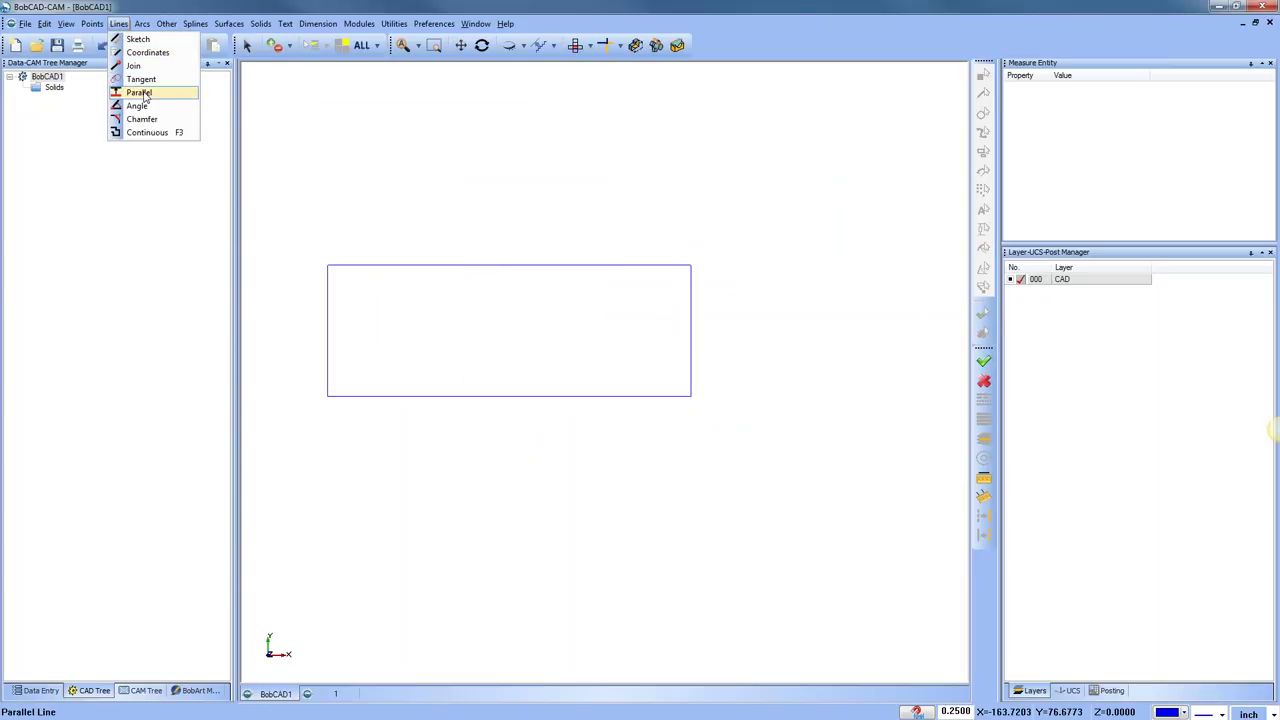
{"action": "left_click", "coordinate": [140, 92]}
{"action": "type", "text": ".5"}
{"action": "key", "text": "Return"}
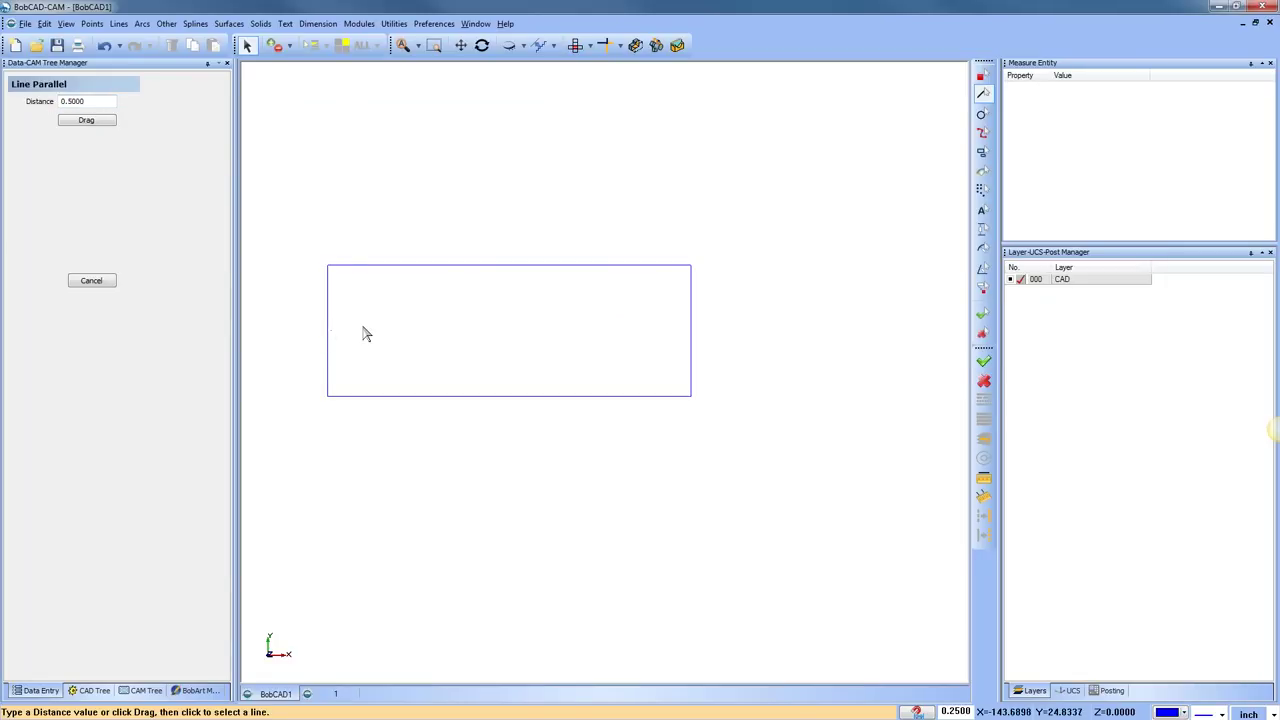
{"action": "left_click", "coordinate": [329, 327]}
{"action": "left_click", "coordinate": [432, 328]}
{"action": "left_click", "coordinate": [104, 45]}
Offset the left and right edges 5 units inward and the top edge 10 units down
{"action": "type", "text": "5"}
{"action": "left_click", "coordinate": [332, 296]}
{"action": "left_click", "coordinate": [391, 306]}
{"action": "left_click", "coordinate": [565, 323]}
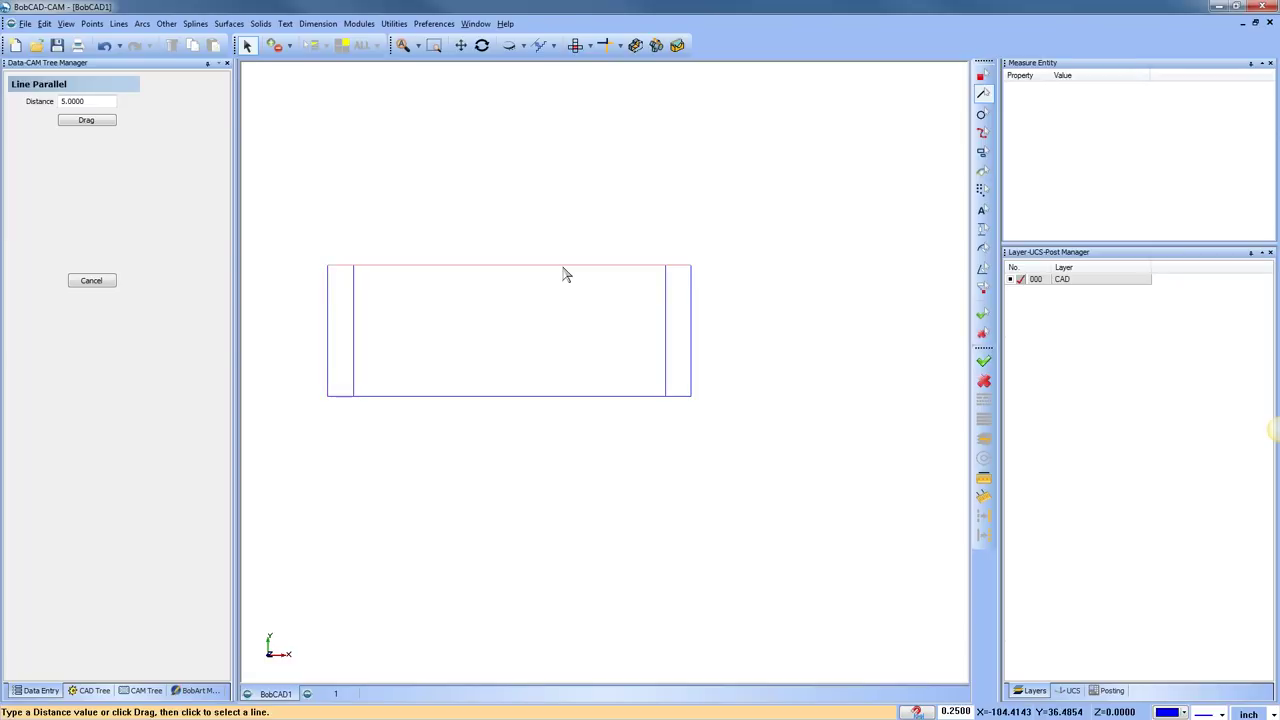
{"action": "double_click", "coordinate": [115, 101]}
{"action": "type", "text": "1"}
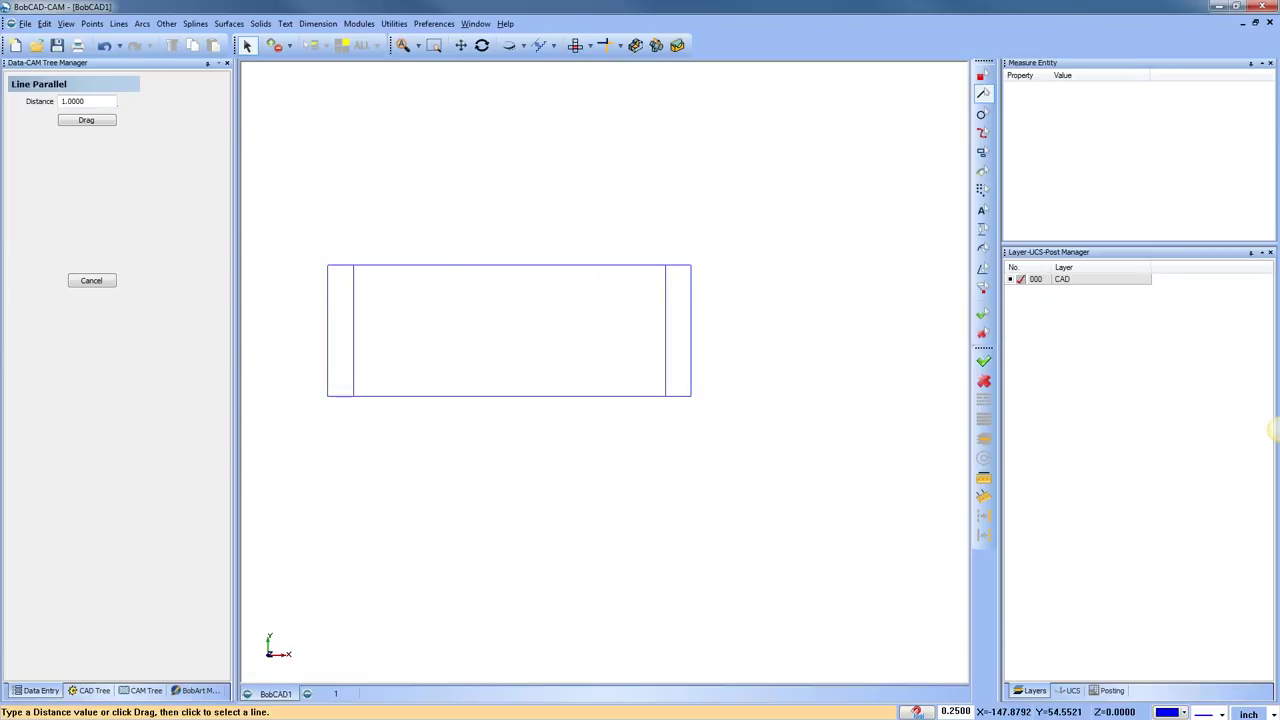
{"action": "key", "text": "Return"}
{"action": "type", "text": "0"}
{"action": "key", "text": "Return"}
{"action": "left_click", "coordinate": [491, 266]}
{"action": "left_click", "coordinate": [494, 317]}
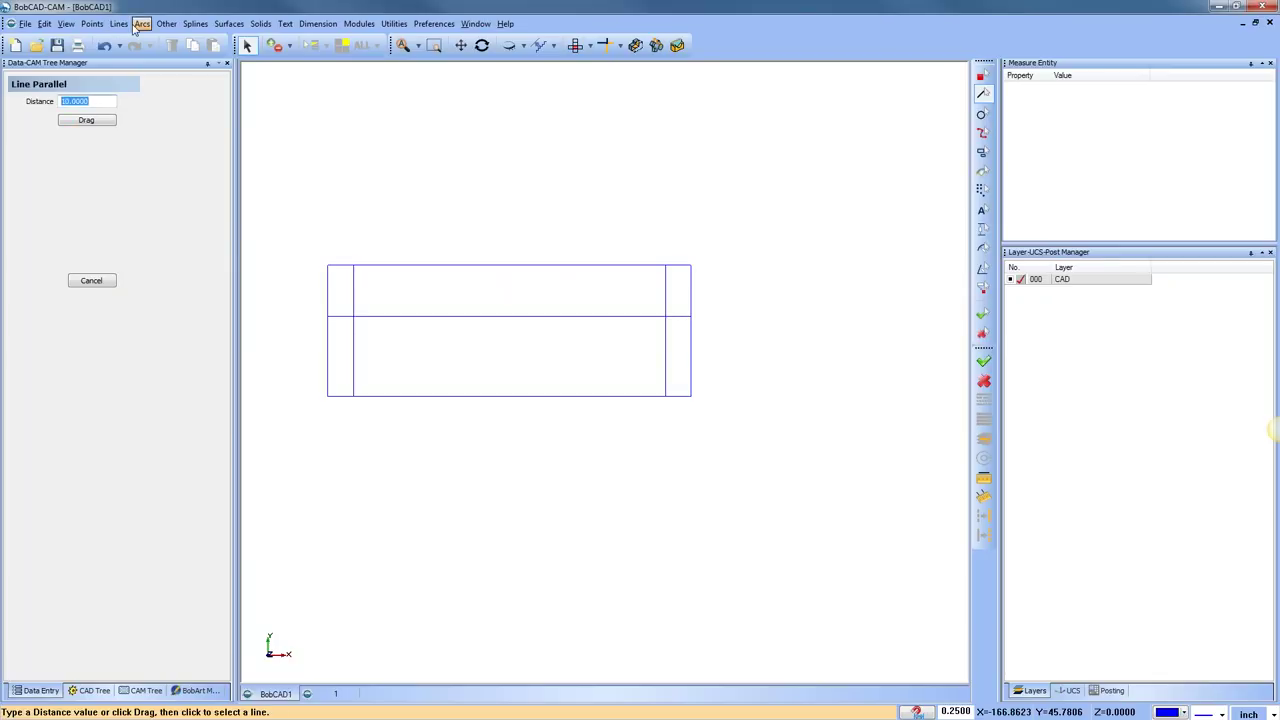
Offset the rectangle's bottom edge 7 units upward
{"action": "double_click", "coordinate": [68, 100]}
{"action": "type", "text": "7"}
{"action": "left_click", "coordinate": [540, 396]}
{"action": "left_click", "coordinate": [546, 362]}
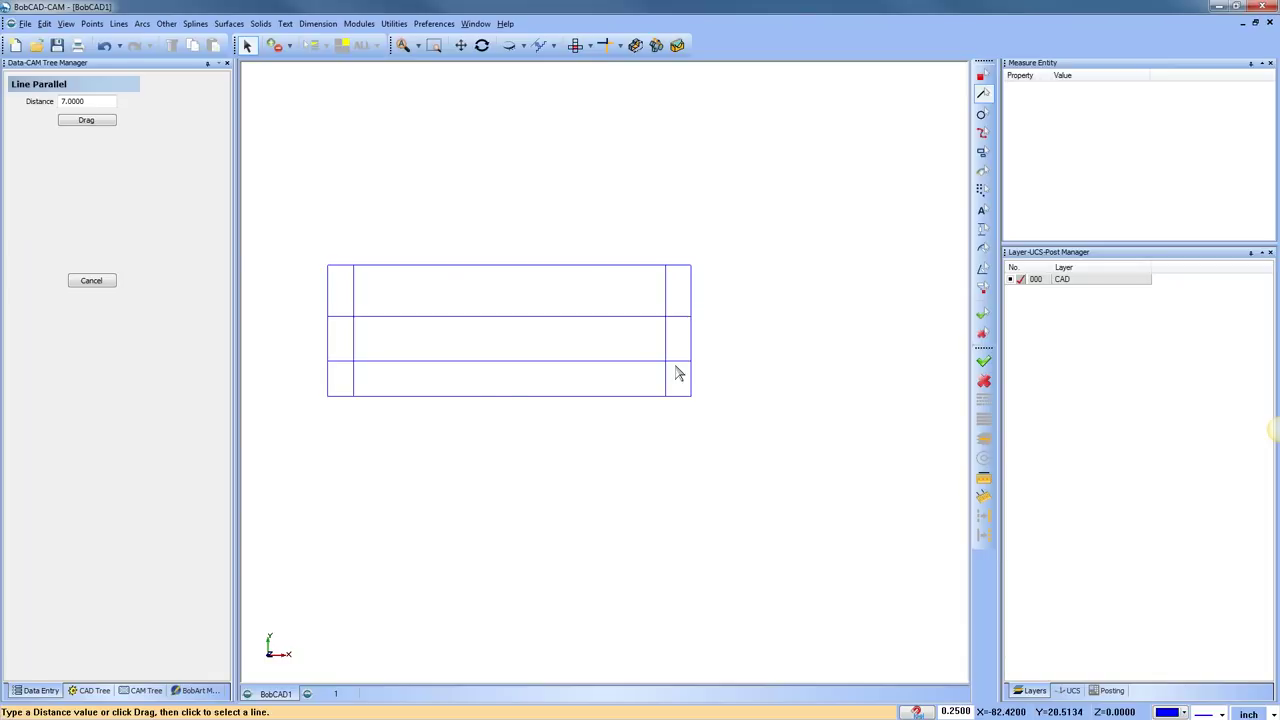
{"action": "left_click", "coordinate": [604, 45]}
Trim the offset lines into corners two at a time, then undo the last two trims
{"action": "left_click", "coordinate": [367, 320]}
{"action": "left_click", "coordinate": [354, 337]}
{"action": "left_click", "coordinate": [355, 344]}
{"action": "left_click", "coordinate": [385, 362]}
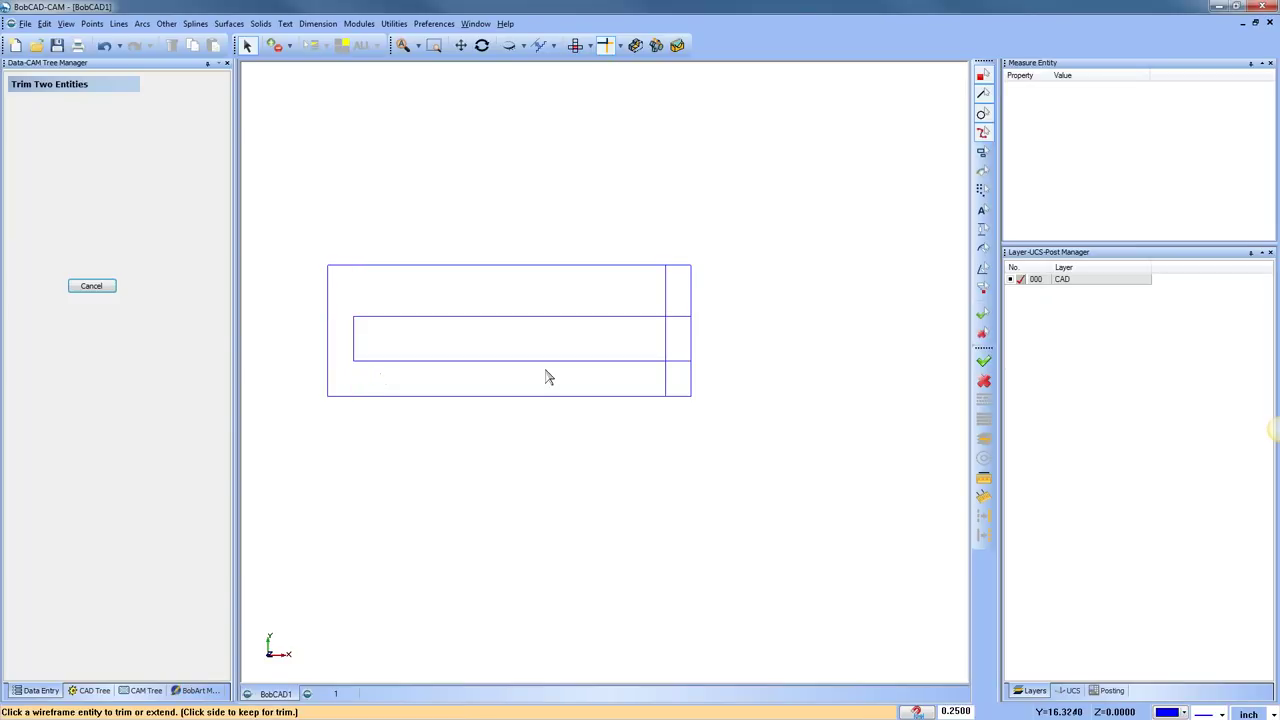
{"action": "left_click", "coordinate": [655, 362]}
{"action": "left_click", "coordinate": [670, 346]}
{"action": "left_click", "coordinate": [668, 333]}
{"action": "left_click", "coordinate": [641, 320]}
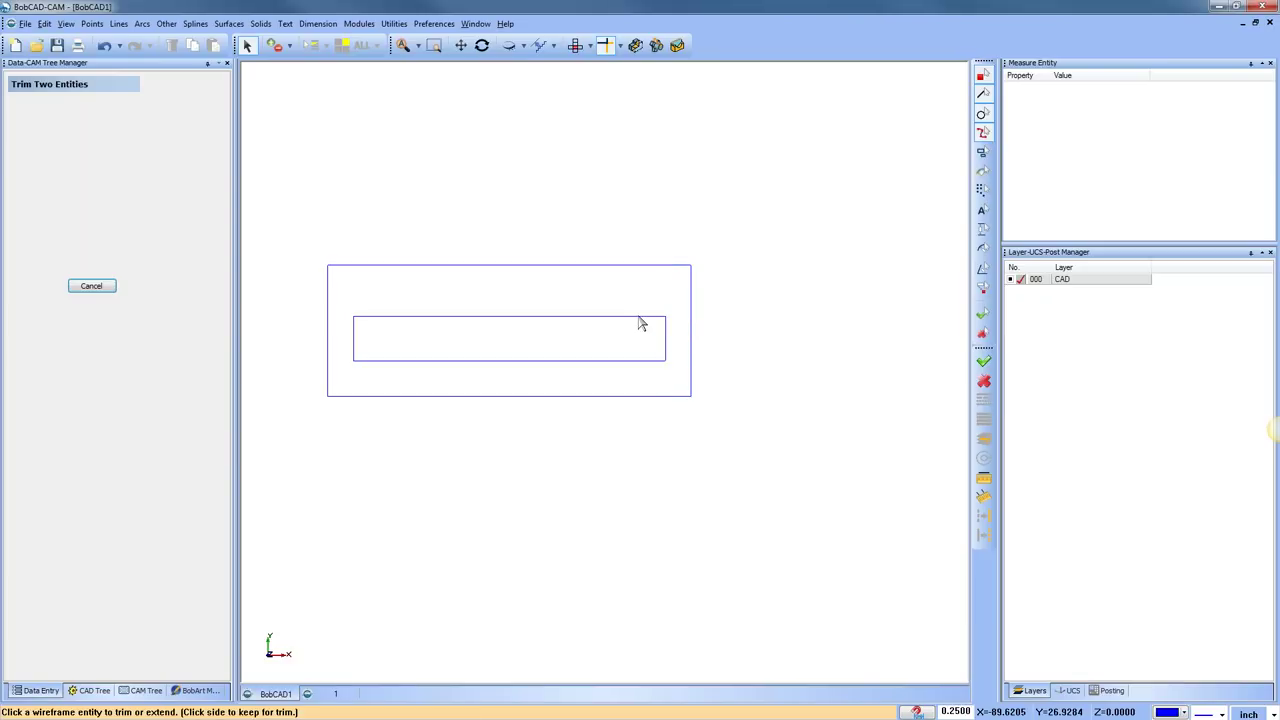
{"action": "left_click", "coordinate": [105, 46]}
{"action": "left_click", "coordinate": [105, 46]}
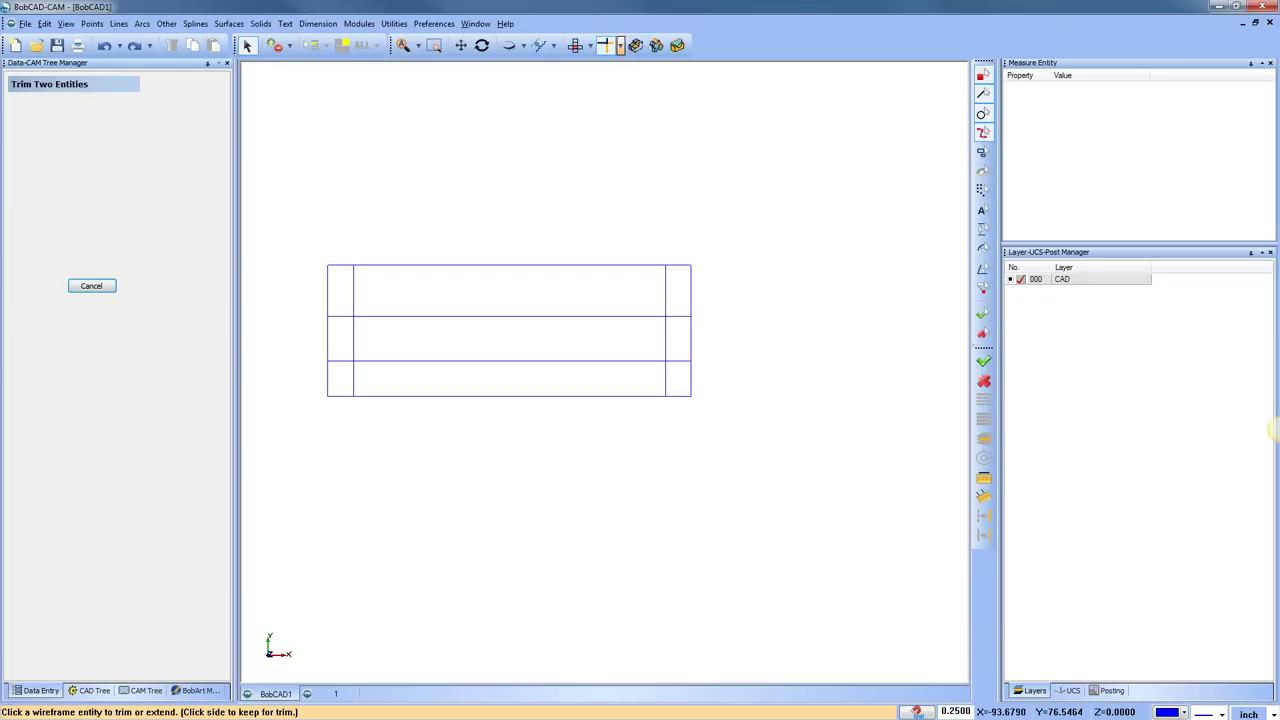
Trim the top, left, bottom and right offset lines as one string into a closed inner rectangle
{"action": "left_click", "coordinate": [620, 45]}
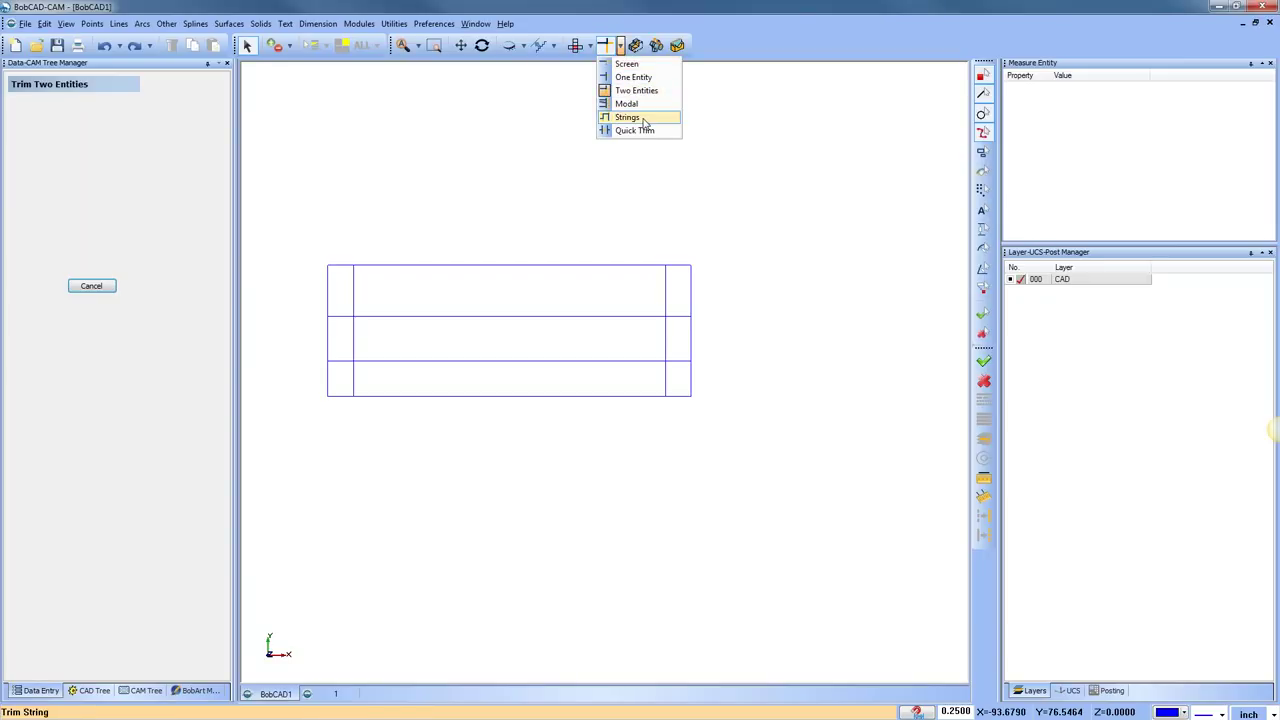
{"action": "left_click", "coordinate": [628, 117]}
{"action": "left_click", "coordinate": [382, 318]}
{"action": "left_click", "coordinate": [355, 347]}
{"action": "left_click", "coordinate": [551, 362]}
{"action": "left_click", "coordinate": [666, 345]}
{"action": "left_click", "coordinate": [597, 318]}
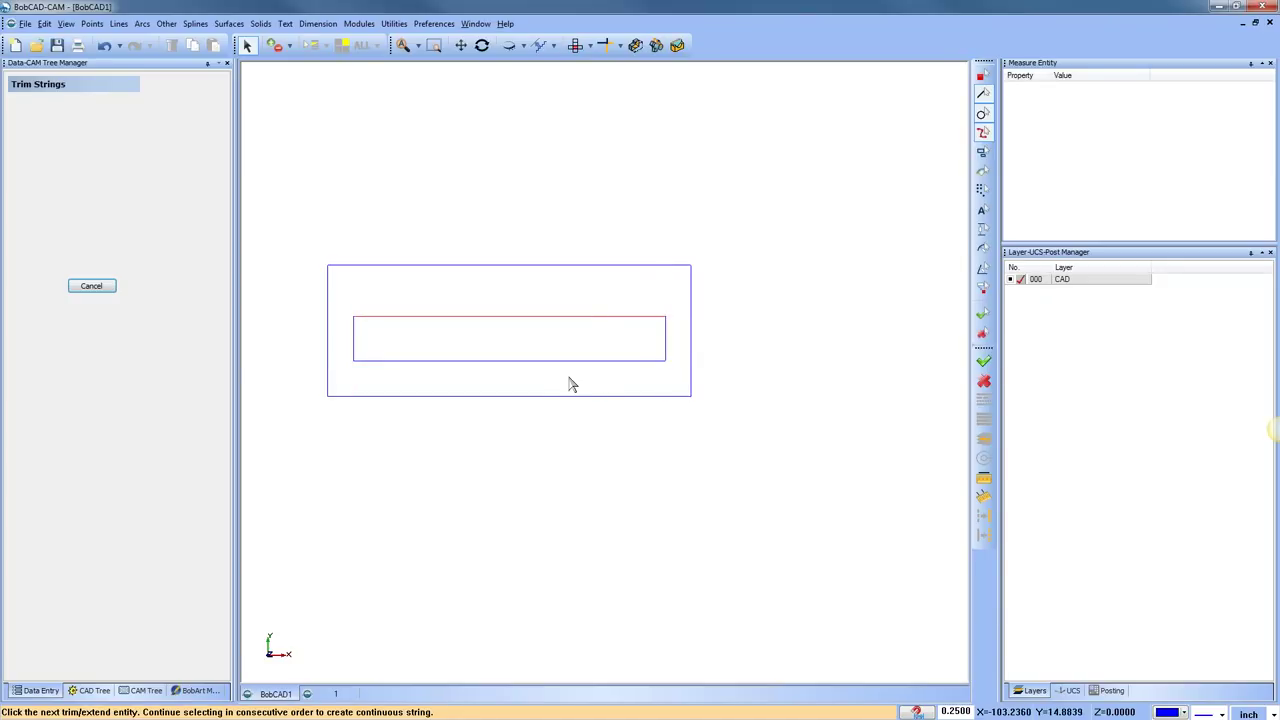
{"action": "right_click", "coordinate": [574, 165]}
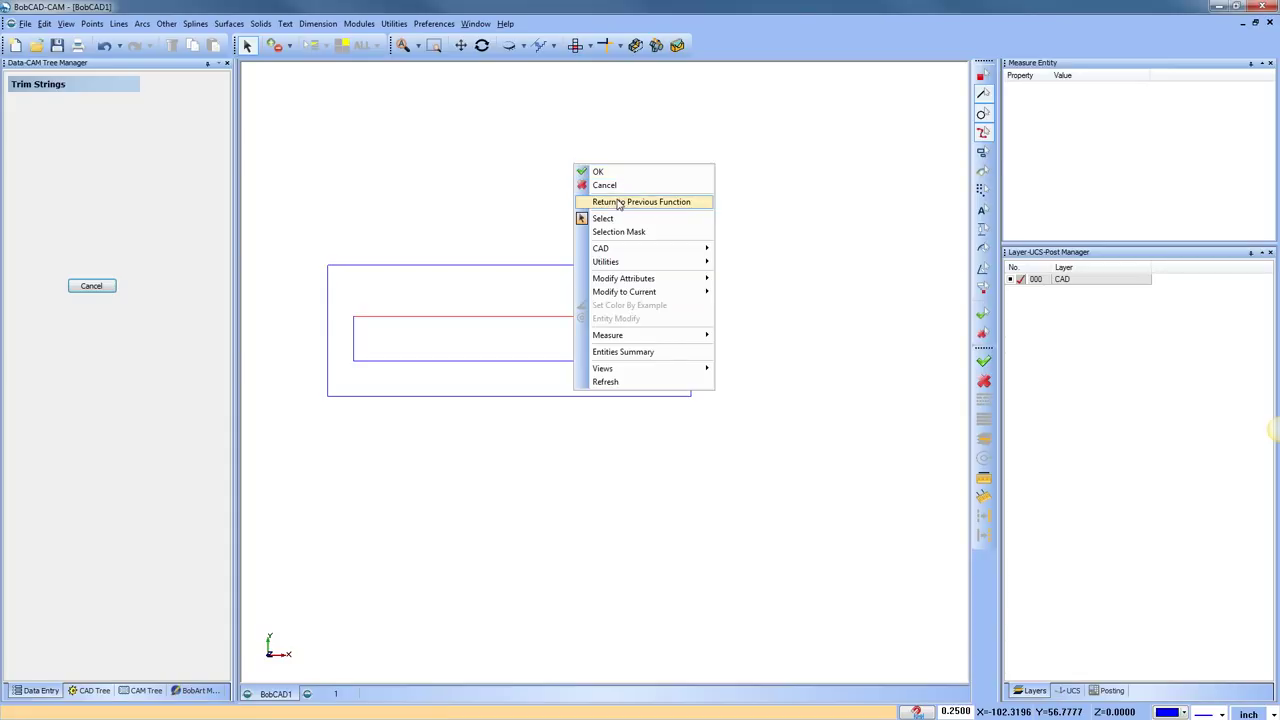
{"action": "left_click", "coordinate": [605, 186]}
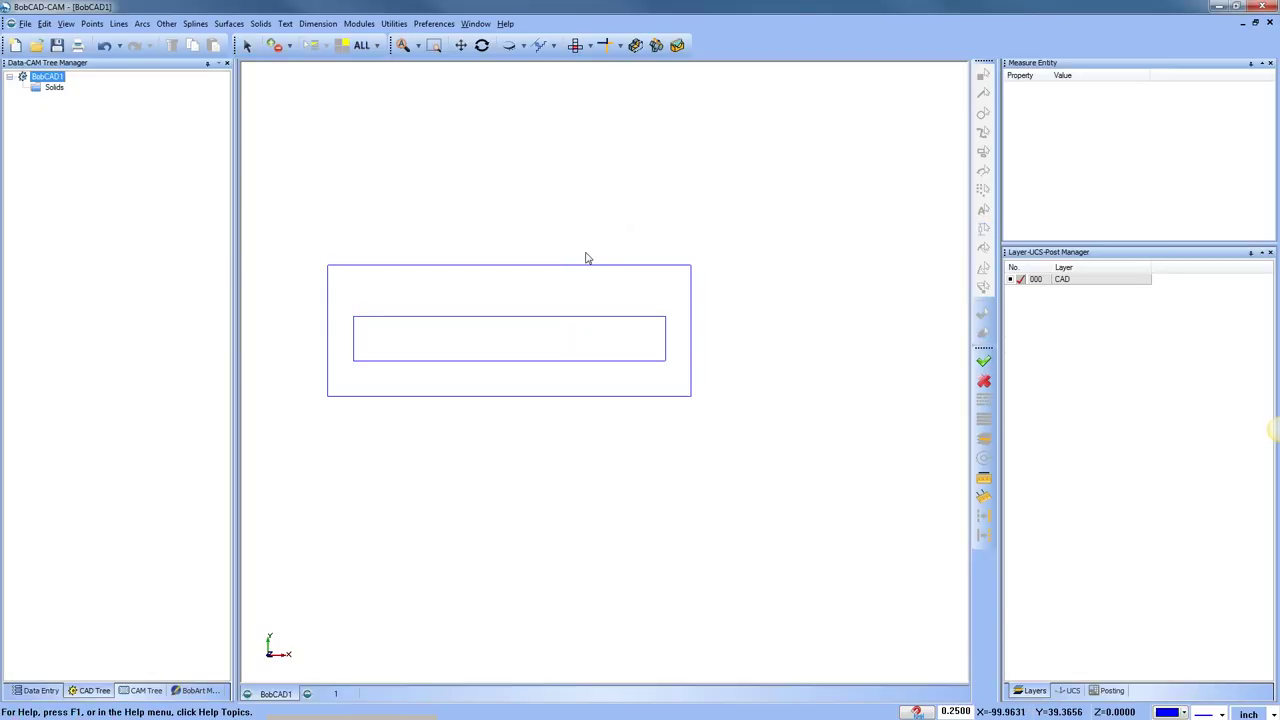
{"action": "left_click", "coordinate": [620, 45]}
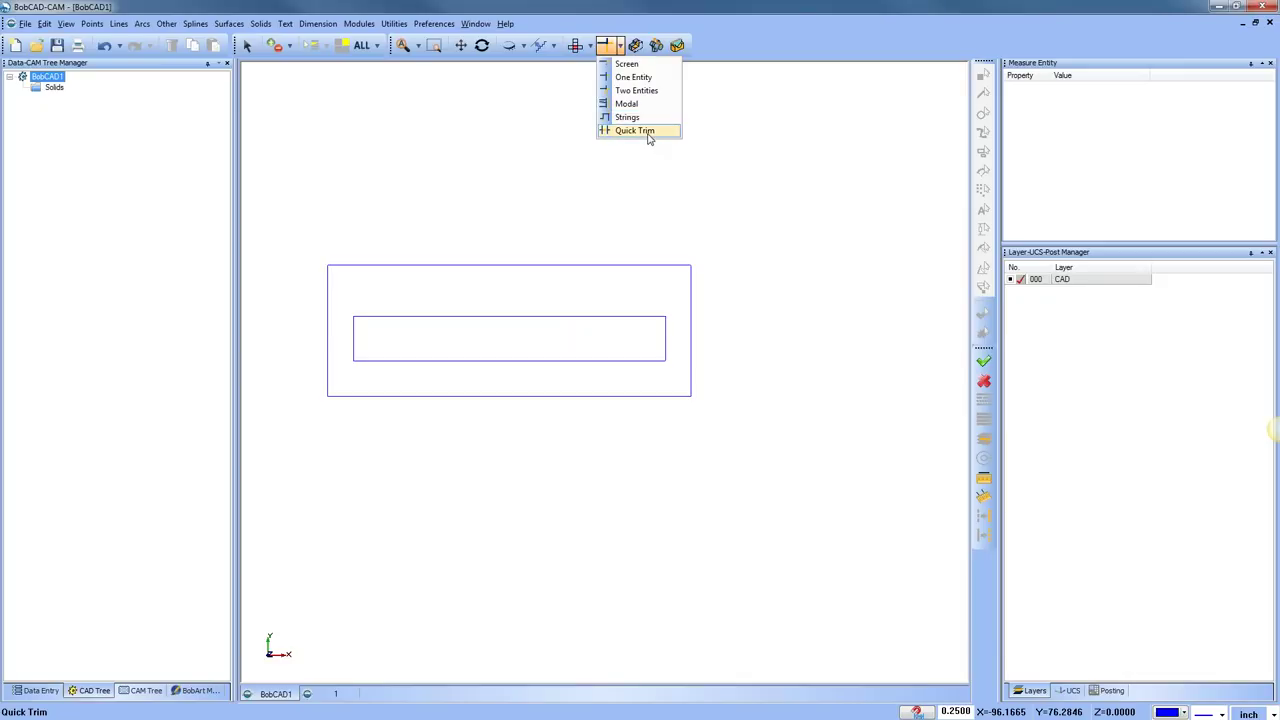
Sketch circles centred on the outer rectangle's top-left and top-right corners
{"action": "right_click", "coordinate": [498, 181]}
{"action": "left_click", "coordinate": [505, 196]}
{"action": "left_click", "coordinate": [142, 23]}
{"action": "left_click", "coordinate": [160, 37]}
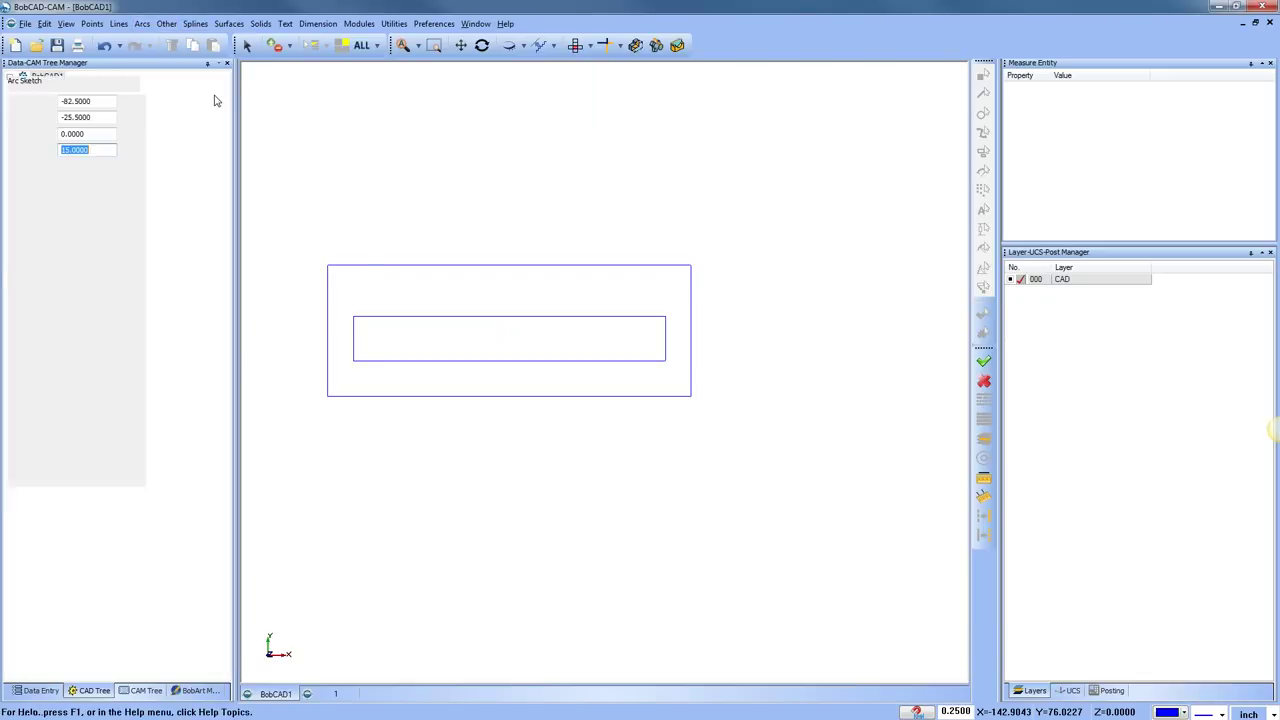
{"action": "left_click", "coordinate": [384, 329]}
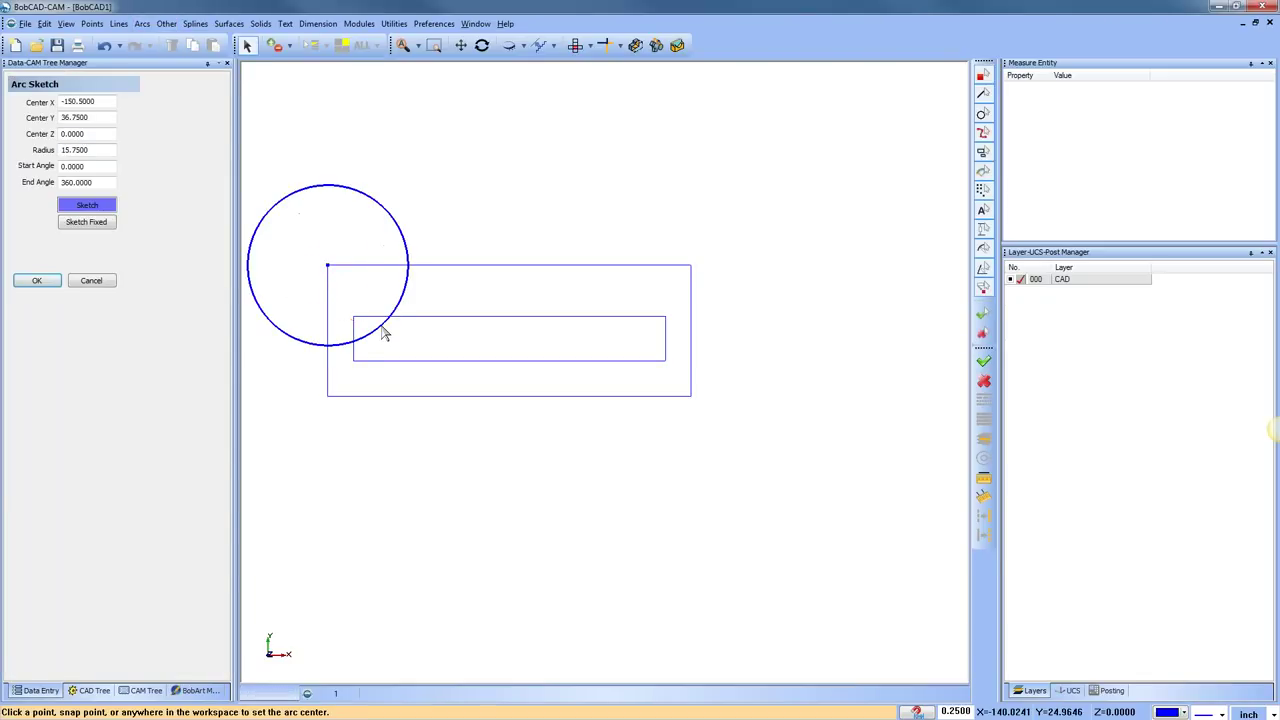
{"action": "left_click", "coordinate": [689, 266]}
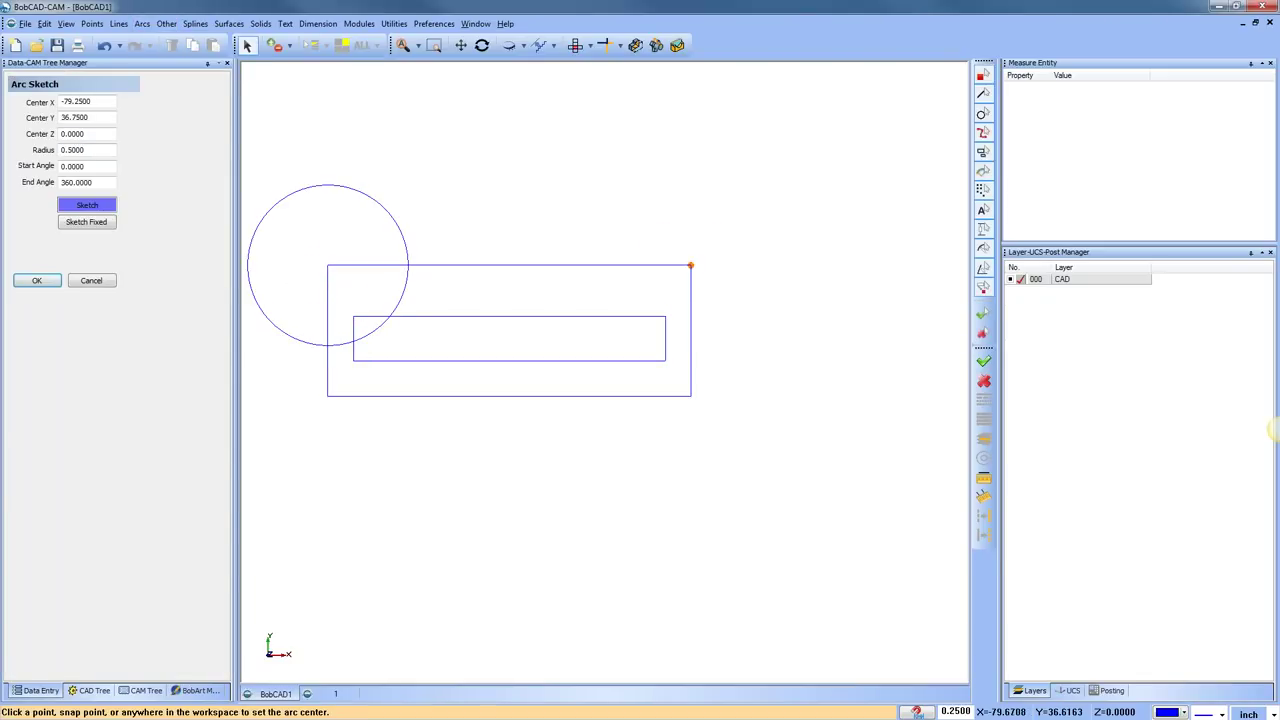
{"action": "left_click", "coordinate": [680, 350]}
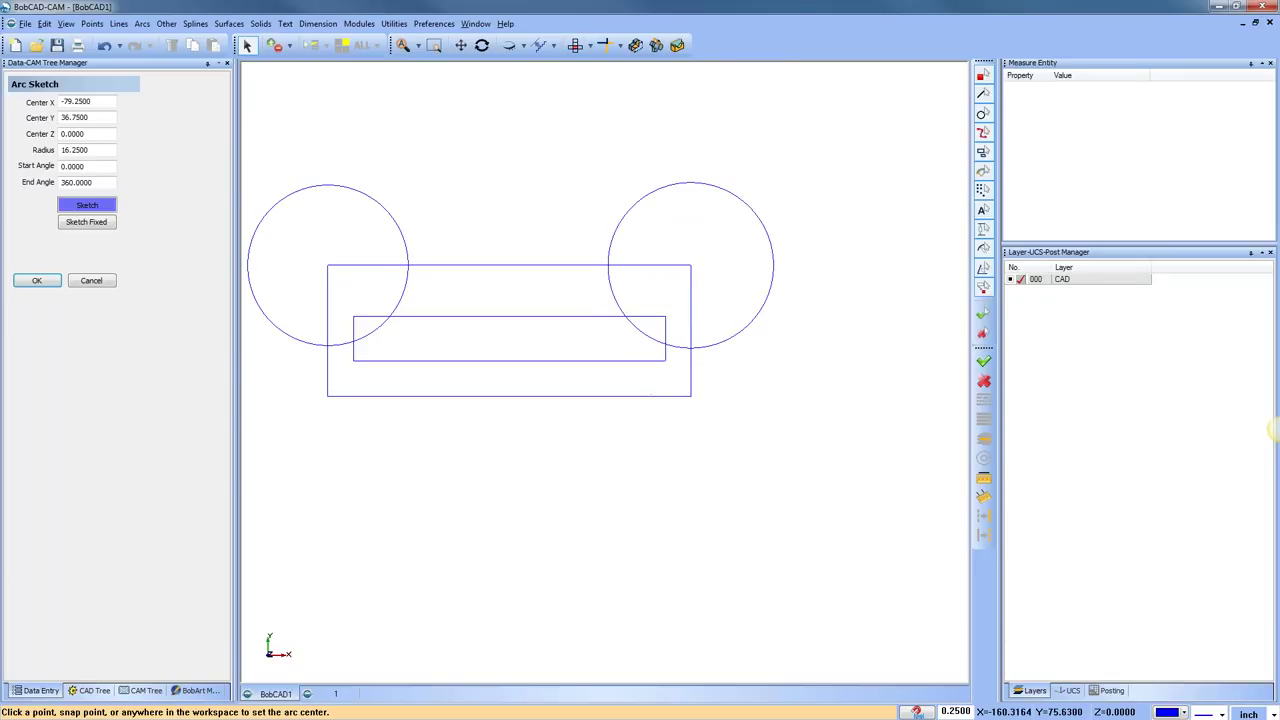
Draw a vertical line from above to below the rectangles through their middle
{"action": "left_click", "coordinate": [119, 23]}
{"action": "left_click", "coordinate": [140, 40]}
{"action": "left_click", "coordinate": [506, 257]}
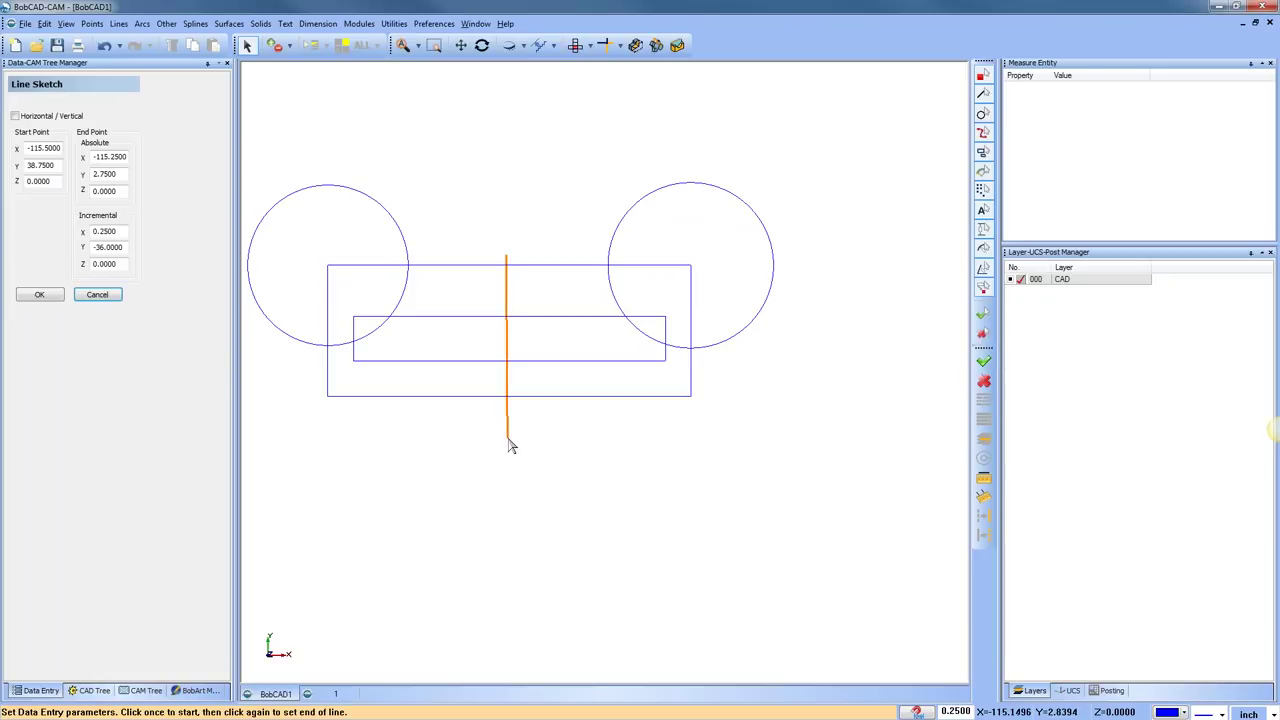
{"action": "left_click", "coordinate": [508, 440]}
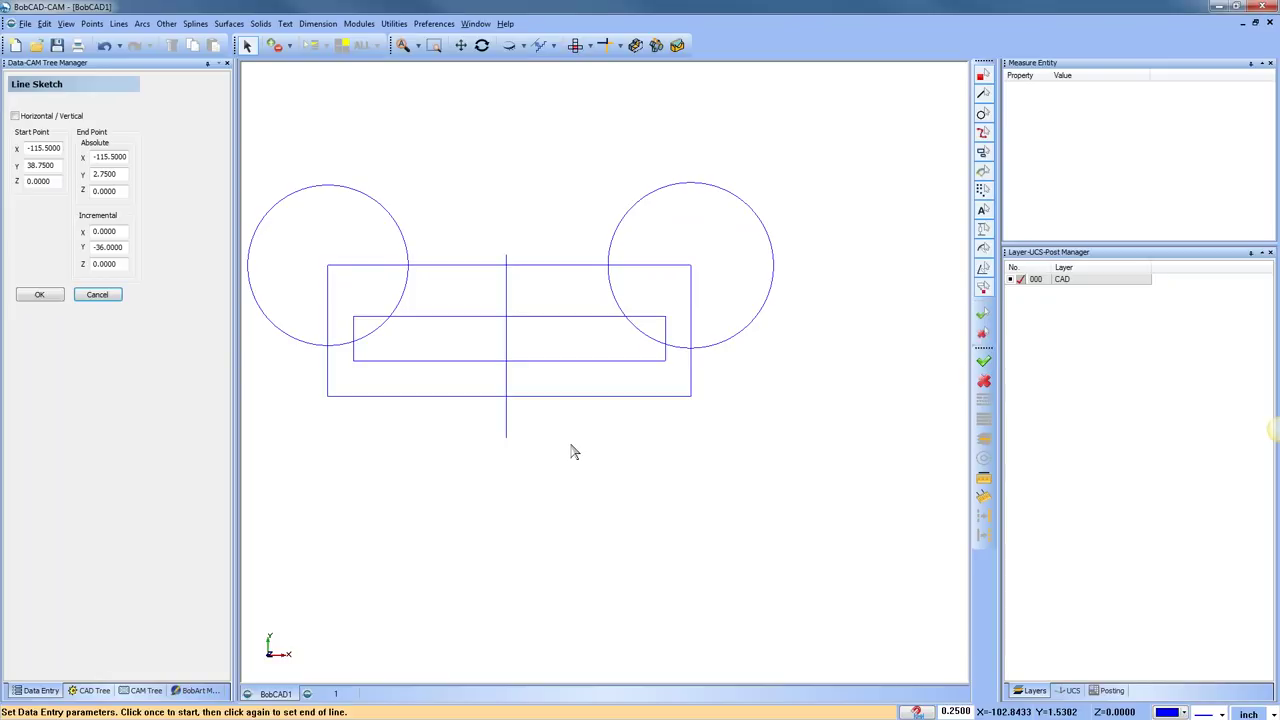
Quick-trim the left circle's outer part, the inner top-left edges and the centre line's stubs
{"action": "left_click", "coordinate": [619, 45]}
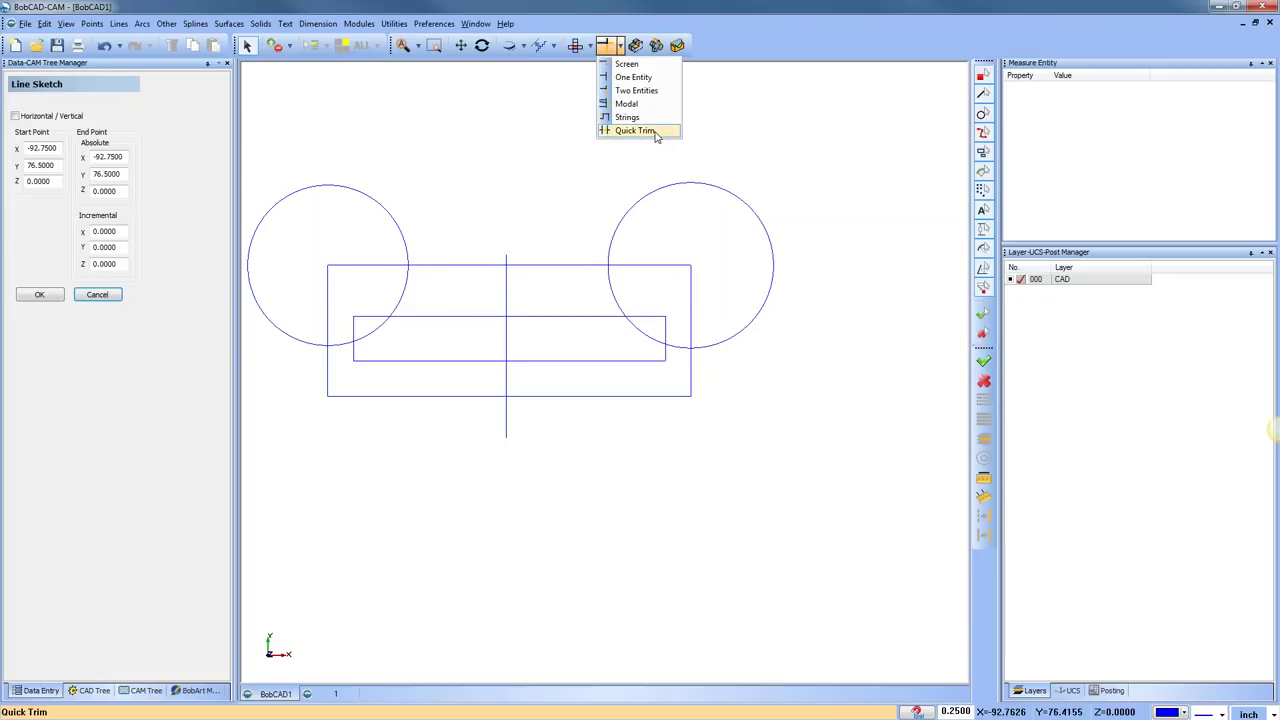
{"action": "left_click", "coordinate": [640, 131]}
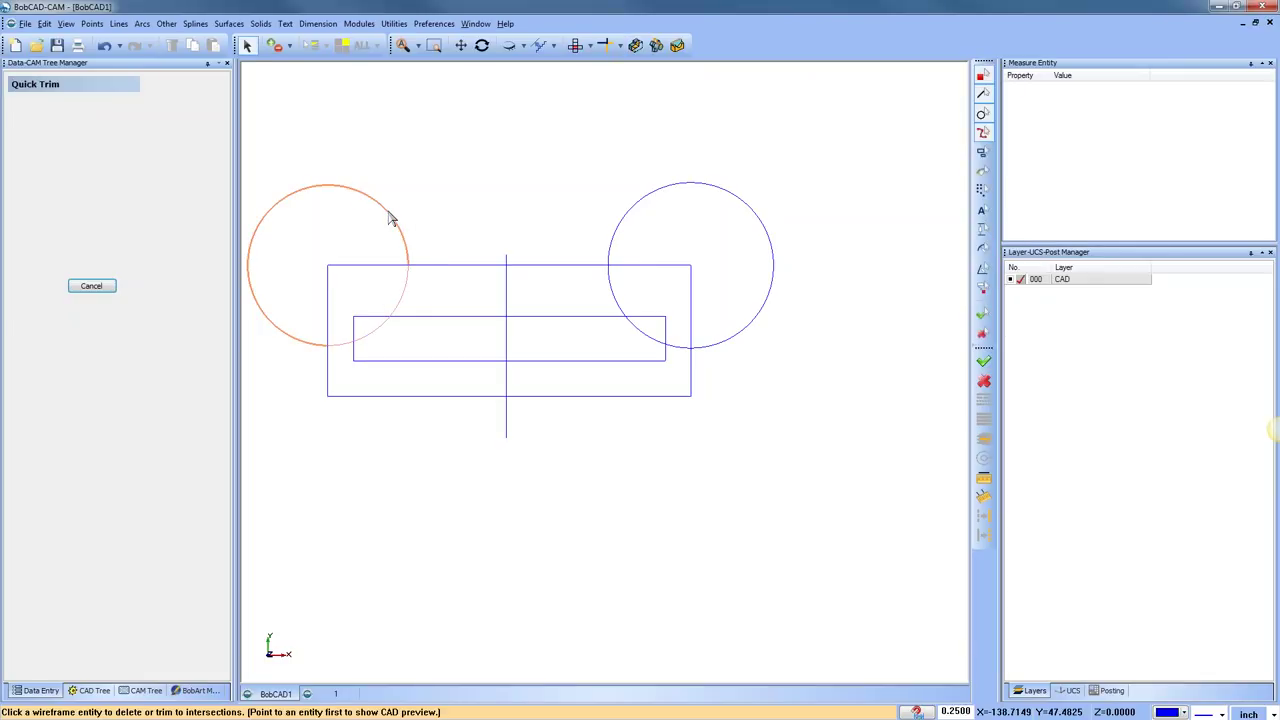
{"action": "left_click", "coordinate": [391, 219]}
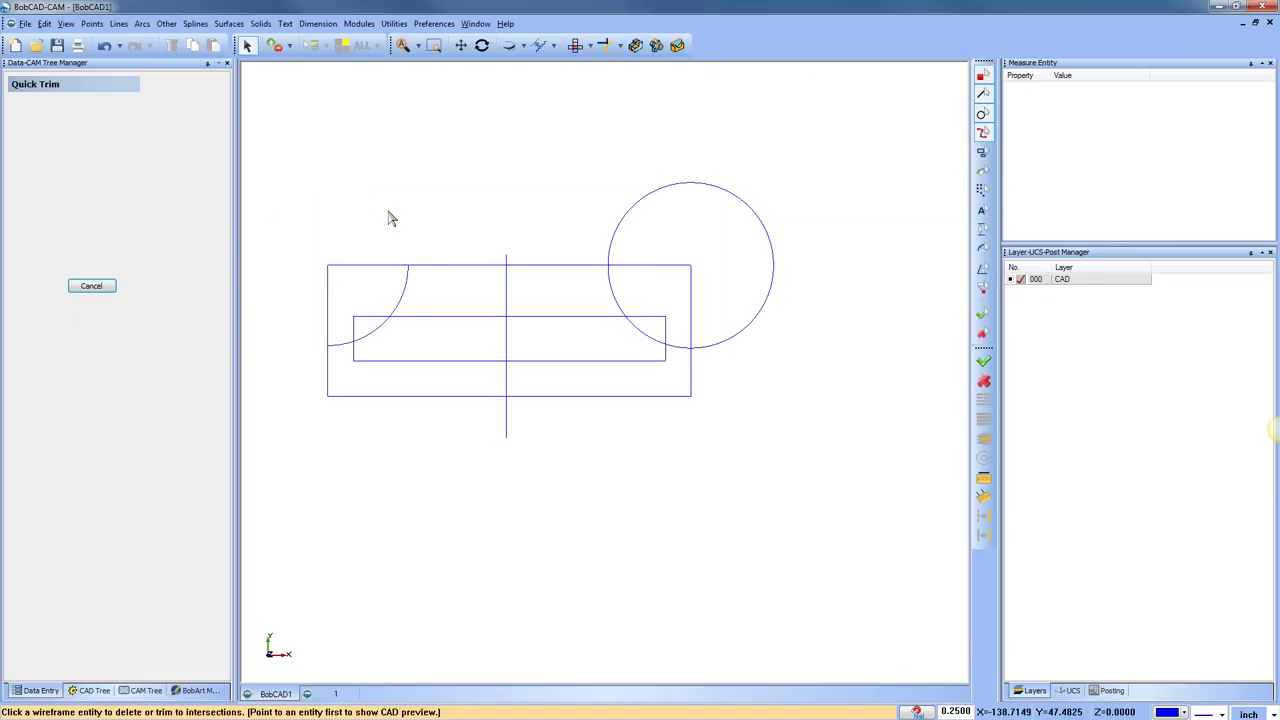
{"action": "left_click", "coordinate": [375, 322]}
{"action": "left_click", "coordinate": [353, 330]}
{"action": "left_click", "coordinate": [510, 261]}
{"action": "left_click", "coordinate": [508, 424]}
Trim away the right circle's excess arcs, the right edge pieces and the leftover top-left edges
{"action": "left_click", "coordinate": [691, 317]}
{"action": "left_click", "coordinate": [677, 267]}
{"action": "left_click", "coordinate": [628, 219]}
{"action": "left_click", "coordinate": [731, 341]}
{"action": "left_click", "coordinate": [666, 330]}
{"action": "left_click", "coordinate": [648, 317]}
{"action": "left_click", "coordinate": [383, 267]}
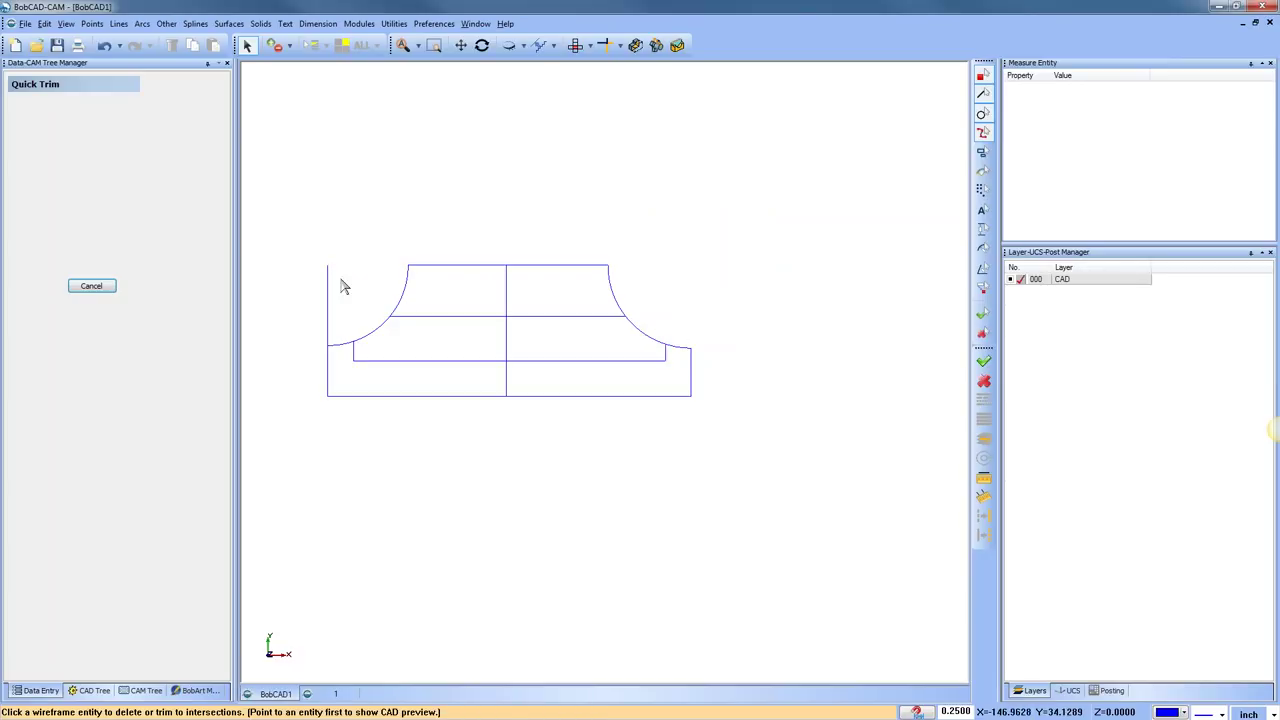
{"action": "left_click", "coordinate": [330, 287]}
{"action": "right_click", "coordinate": [498, 184]}
End Quick Trim, then zoom out and pan to frame the finished pedestal profile
{"action": "left_click", "coordinate": [545, 210]}
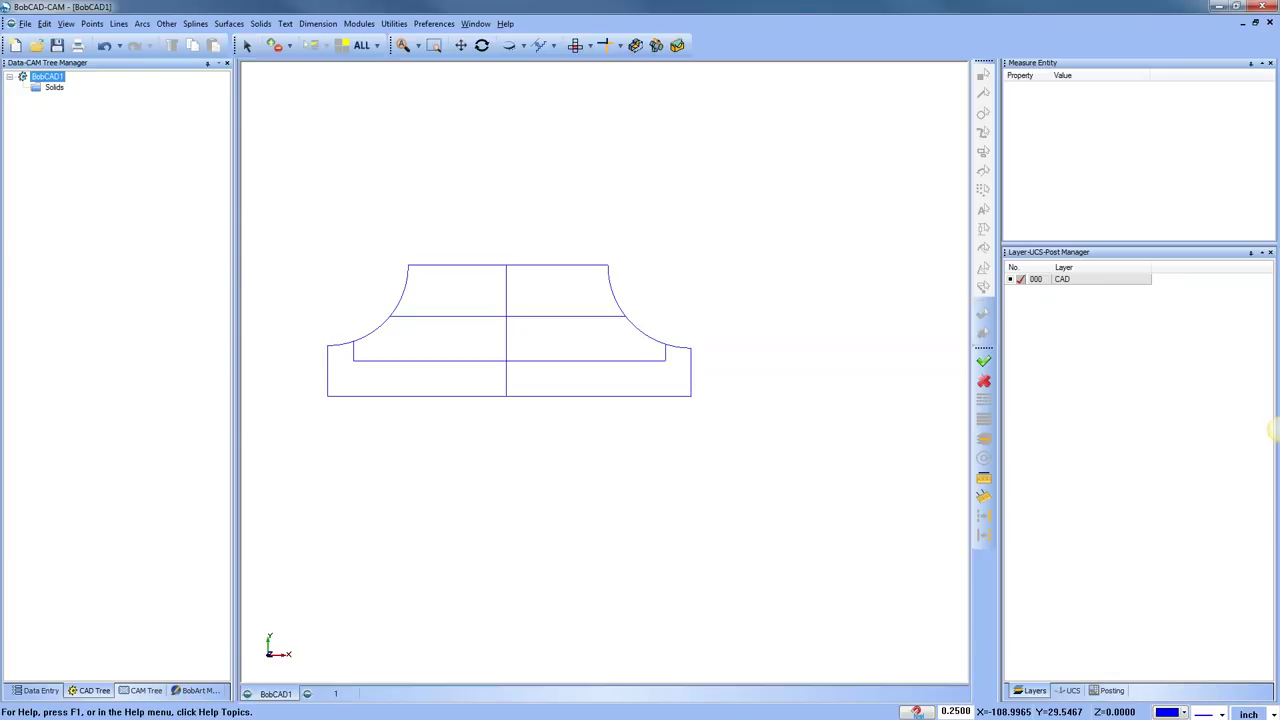
{"action": "right_click", "coordinate": [471, 134]}
{"action": "left_click", "coordinate": [500, 158]}
{"action": "left_click", "coordinate": [393, 23]}
{"action": "mouse_move", "coordinate": [451, 110]}
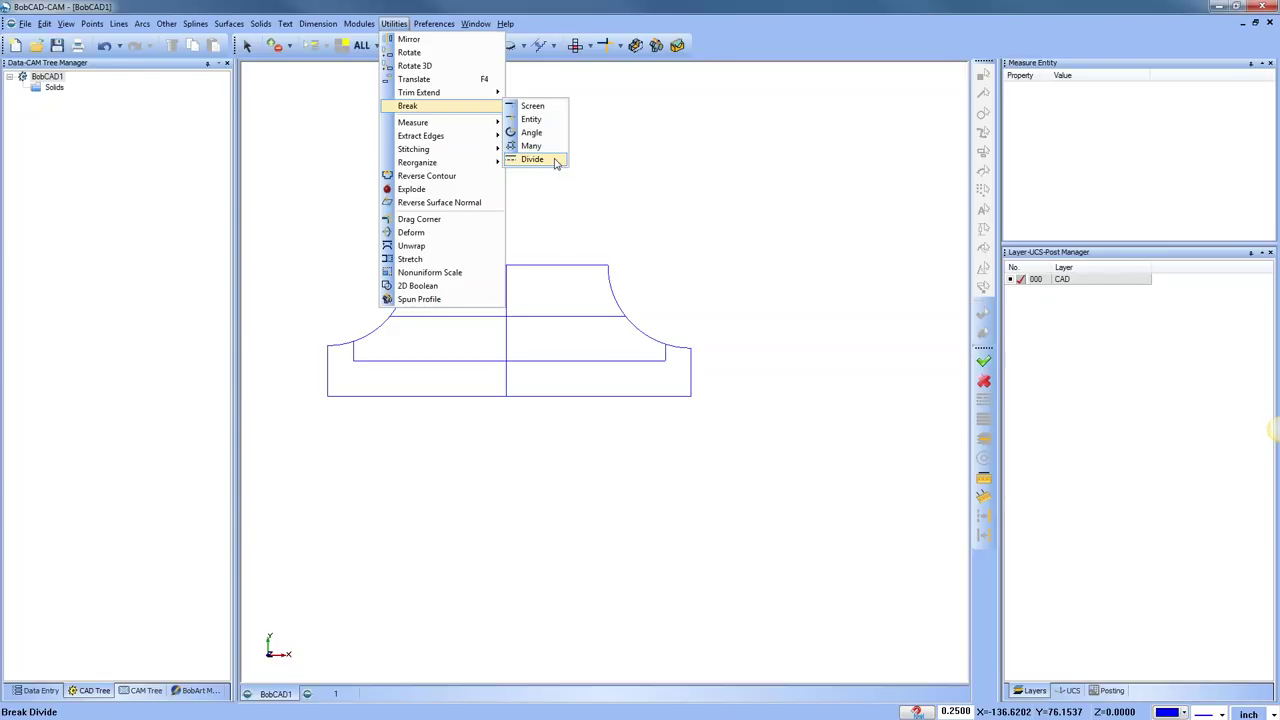
{"action": "left_click", "coordinate": [663, 167]}
{"action": "scroll", "coordinate": [700, 234], "scroll_direction": "down", "scroll_amount": 1}
{"action": "middle_click_drag", "start_coordinate": [700, 234], "coordinate": [560, 279]}
{"action": "left_click", "coordinate": [142, 23]}
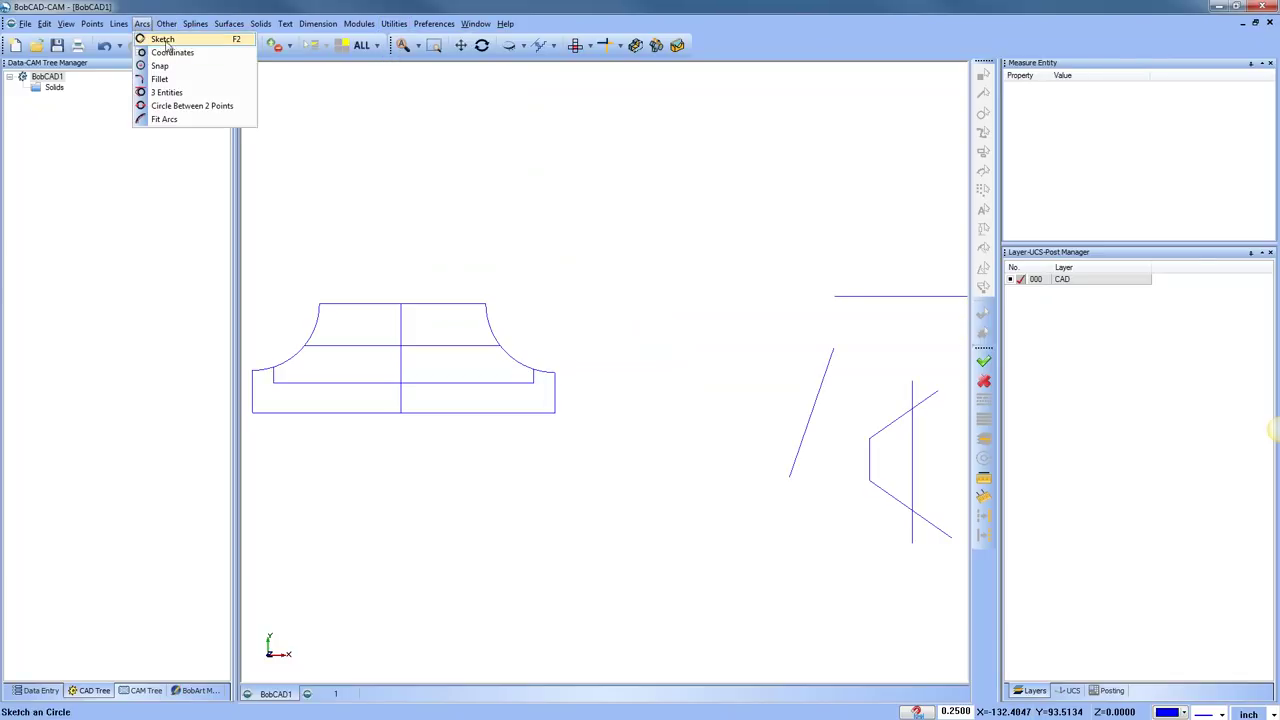
Sketch two circles side by side above the pedestal profile
{"action": "left_click", "coordinate": [170, 52]}
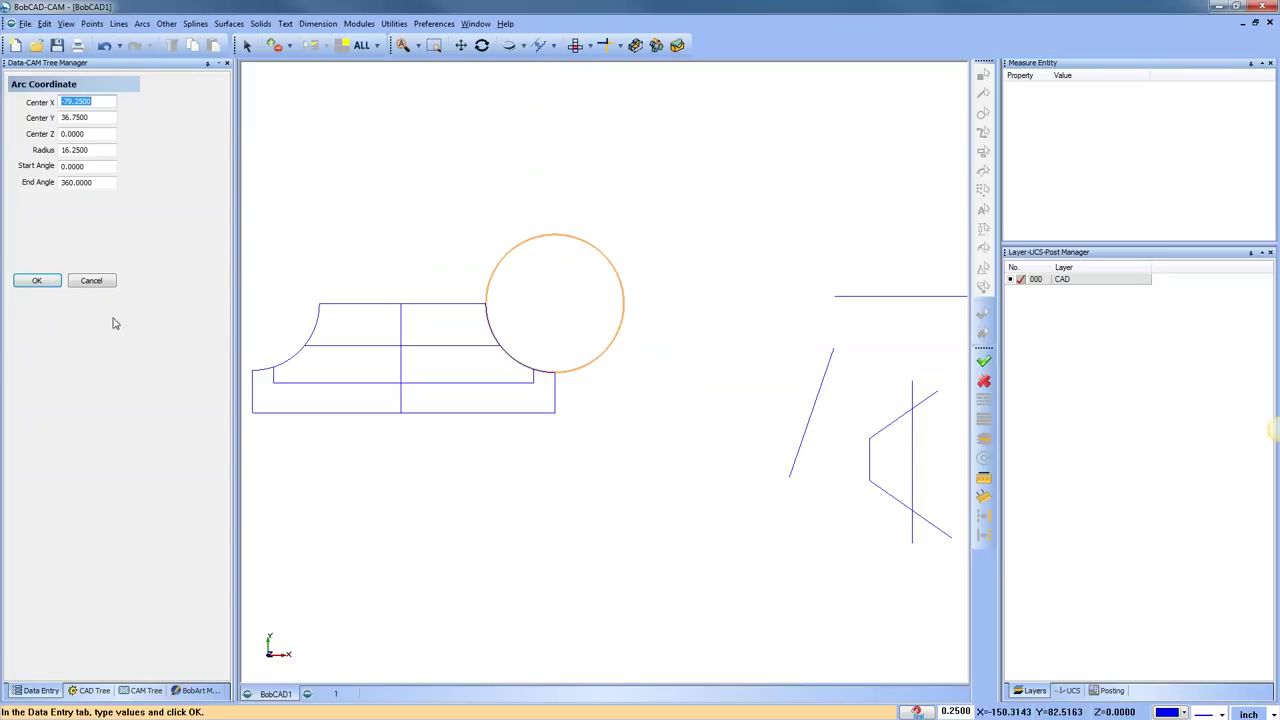
{"action": "left_click", "coordinate": [92, 283]}
{"action": "left_click", "coordinate": [142, 23]}
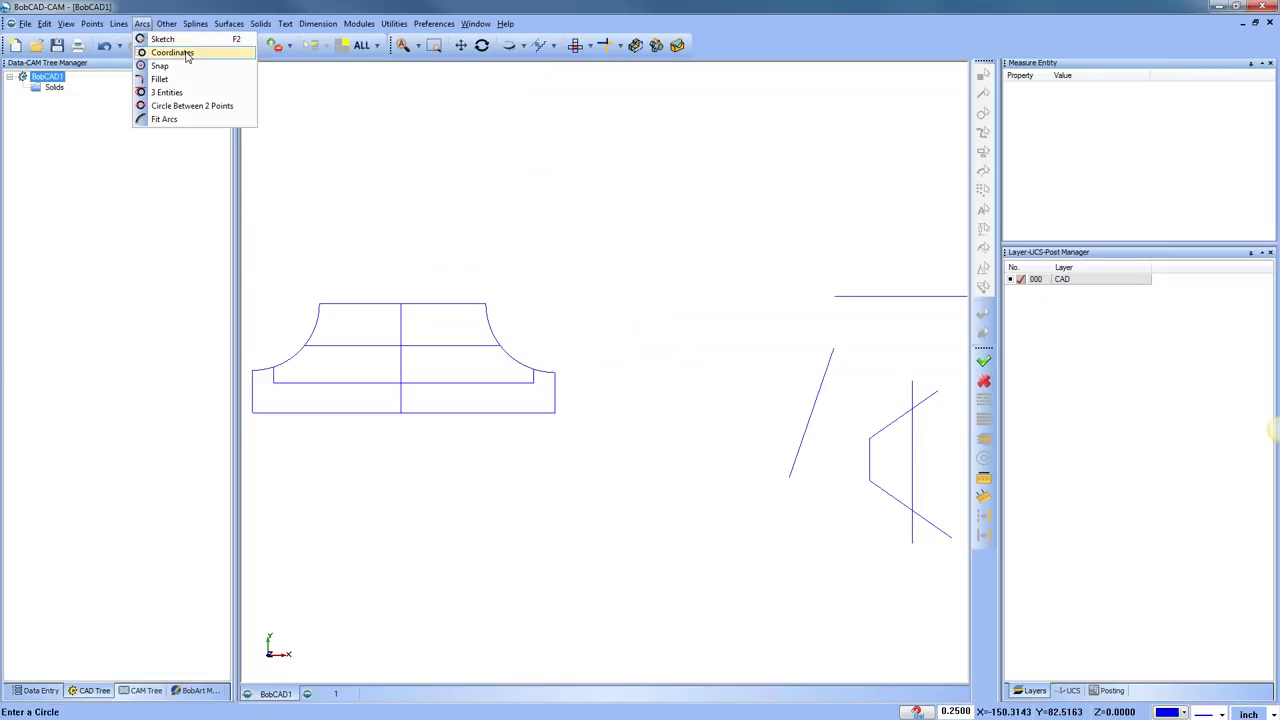
{"action": "left_click", "coordinate": [165, 37]}
{"action": "left_click", "coordinate": [650, 176]}
{"action": "left_click", "coordinate": [627, 232]}
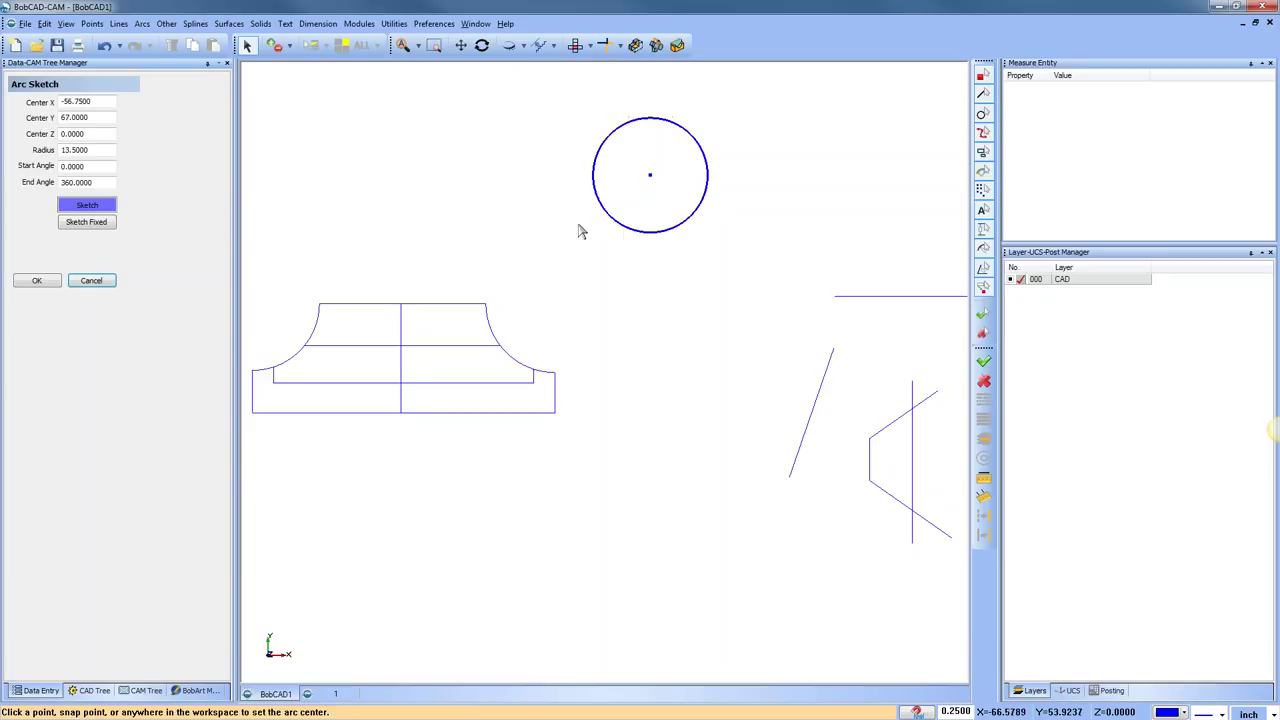
{"action": "left_click", "coordinate": [472, 175]}
{"action": "left_click", "coordinate": [485, 235]}
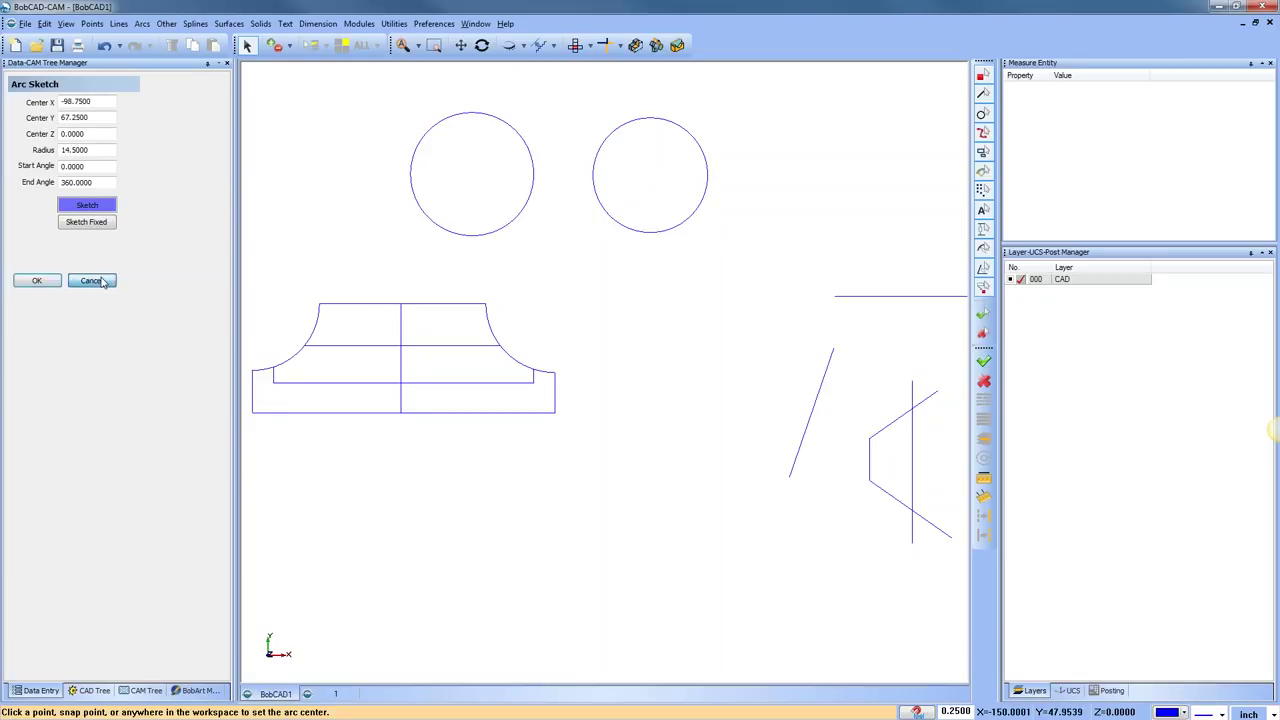
{"action": "left_click", "coordinate": [100, 283]}
{"action": "scroll", "coordinate": [605, 280], "scroll_direction": "up", "scroll_amount": 1}
{"action": "middle_click_drag", "start_coordinate": [605, 245], "coordinate": [603, 332]}
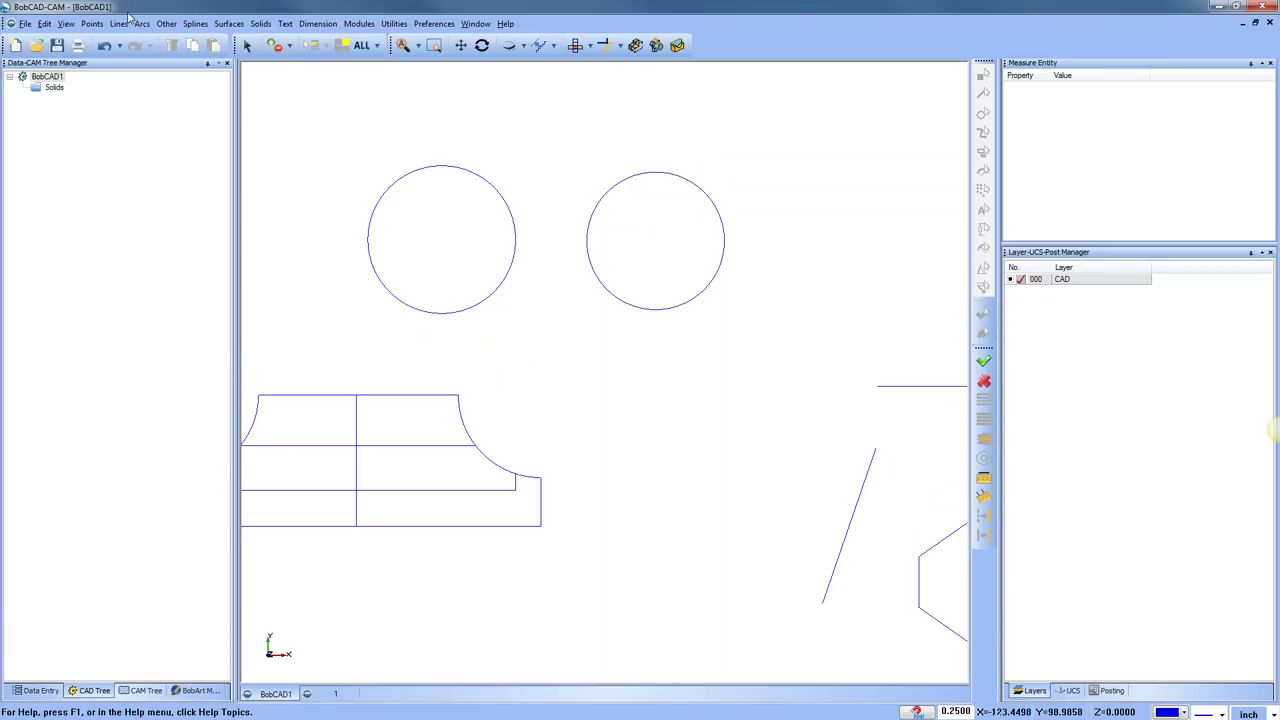
Place end points at the right end of each of the two circles
{"action": "left_click", "coordinate": [92, 23]}
{"action": "left_click", "coordinate": [137, 80]}
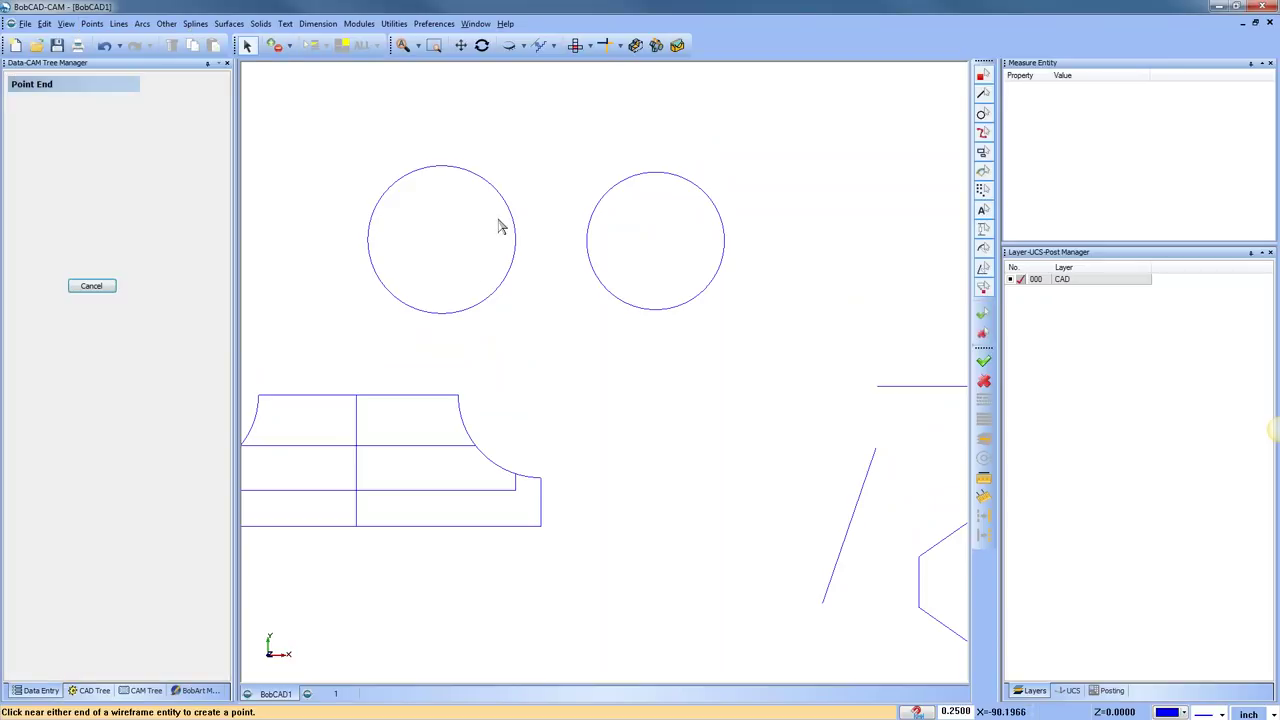
{"action": "left_click", "coordinate": [515, 243]}
{"action": "left_click", "coordinate": [726, 250]}
{"action": "right_click", "coordinate": [792, 240]}
{"action": "left_click", "coordinate": [830, 257]}
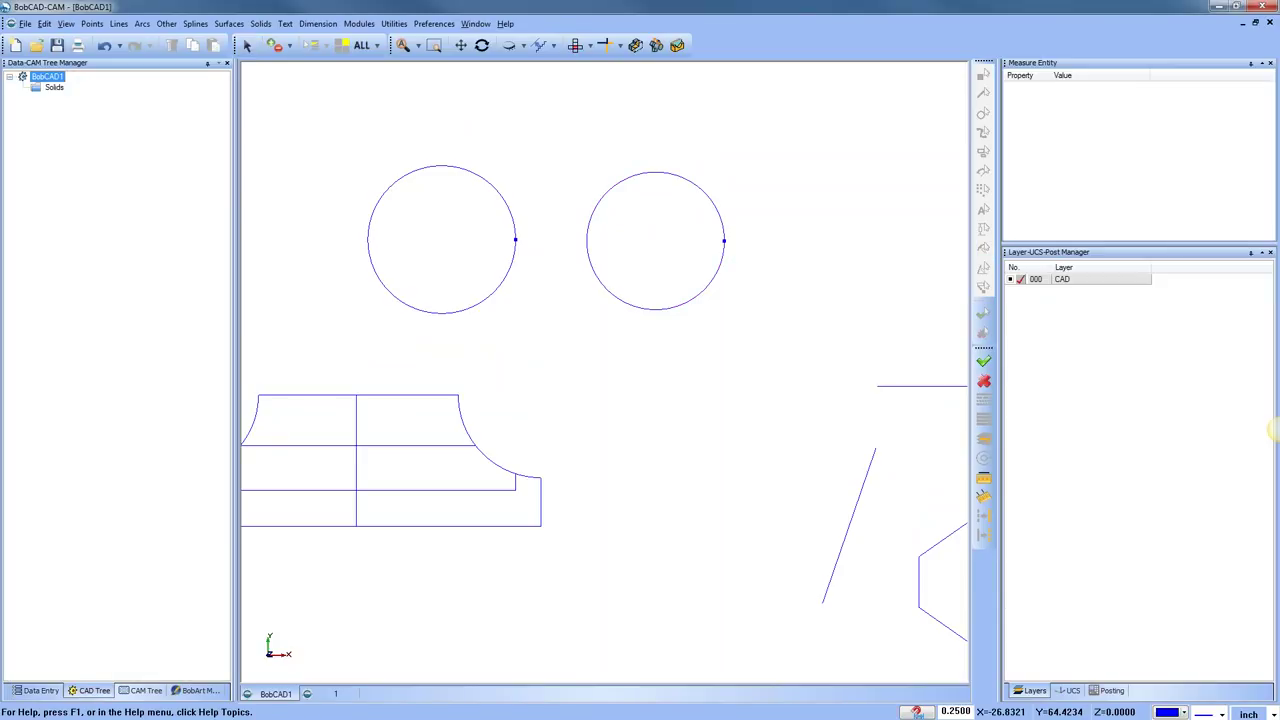
{"action": "left_click", "coordinate": [394, 23]}
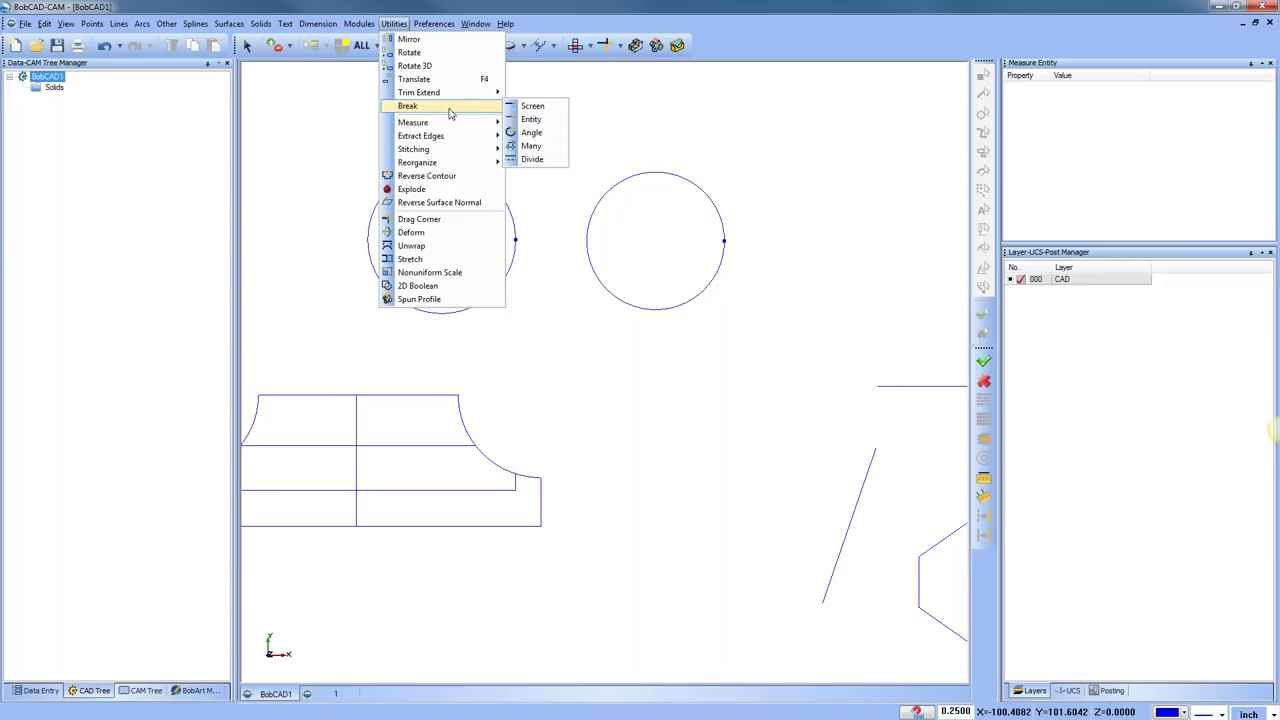
Break the right circle at its top point
{"action": "left_click", "coordinate": [545, 108]}
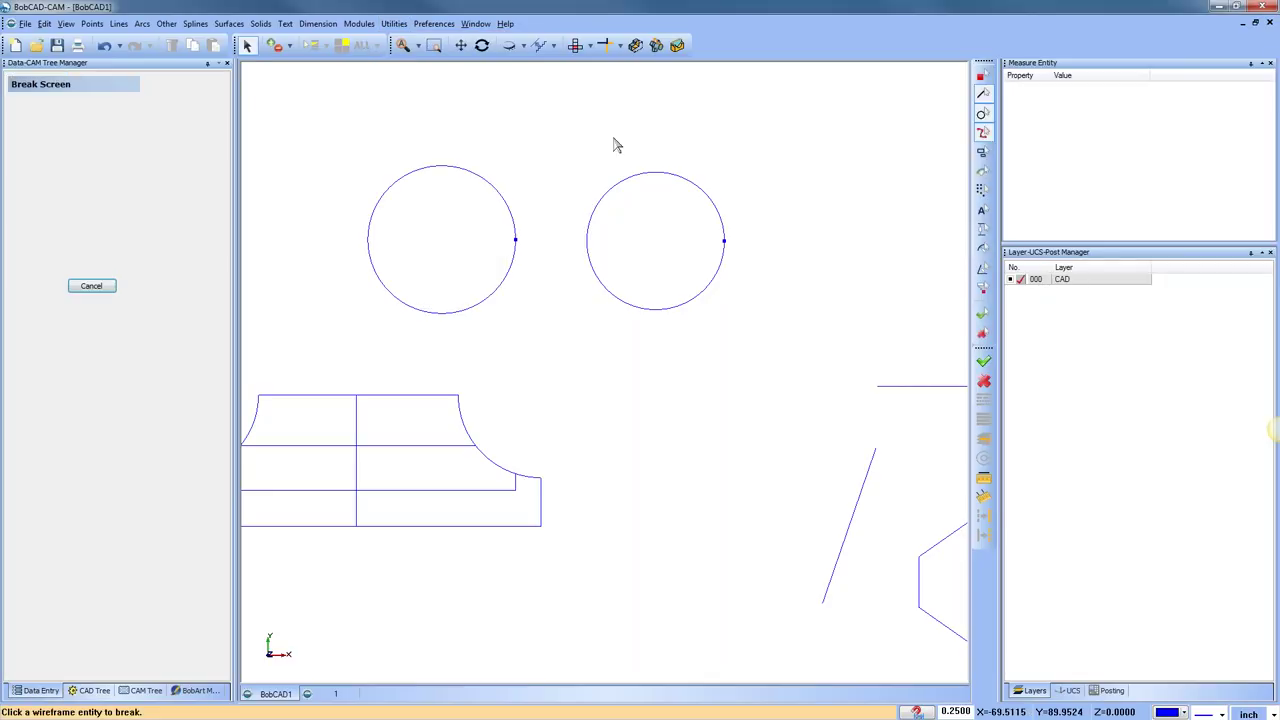
{"action": "left_click", "coordinate": [708, 198]}
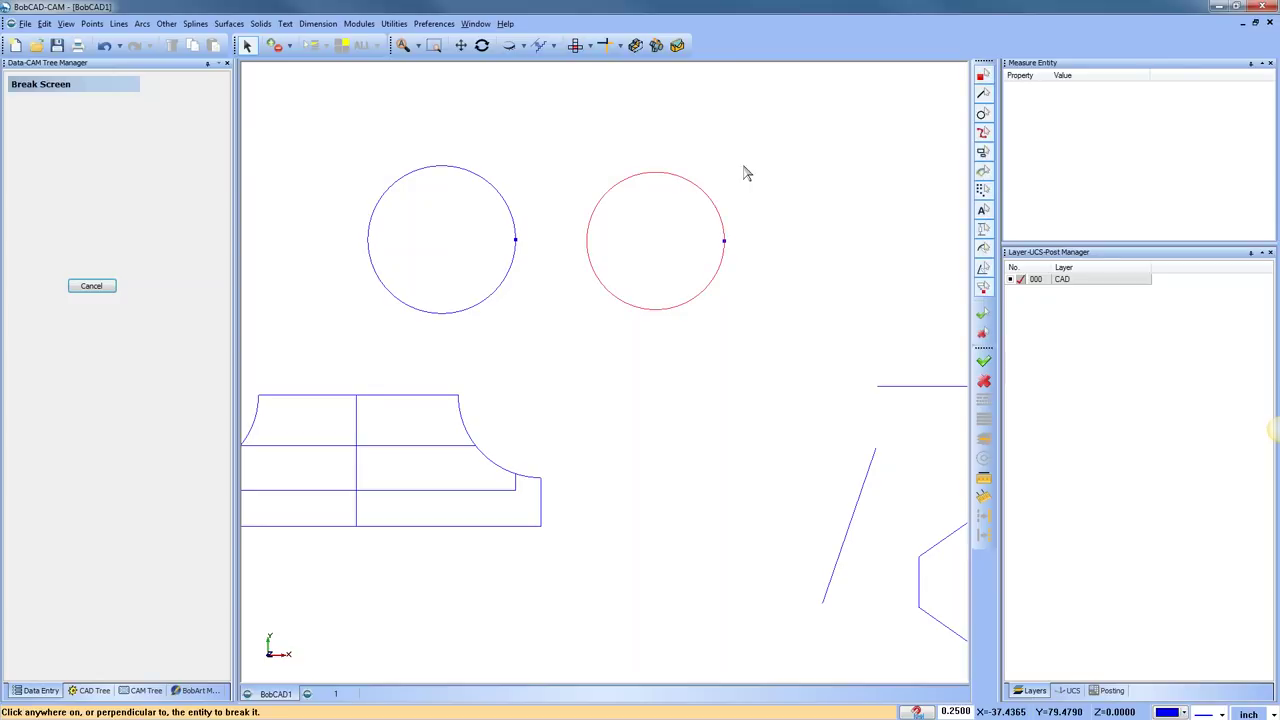
{"action": "left_click", "coordinate": [657, 155]}
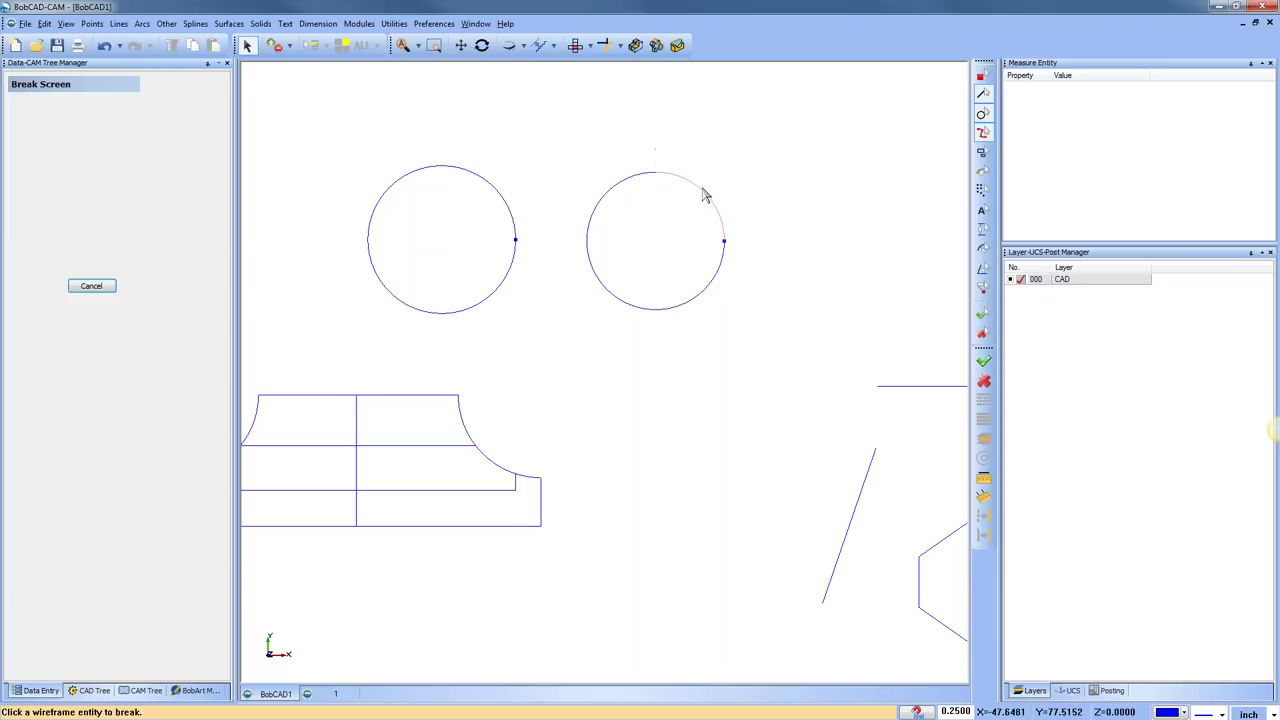
{"action": "scroll", "coordinate": [706, 191], "scroll_direction": "up", "scroll_amount": 5}
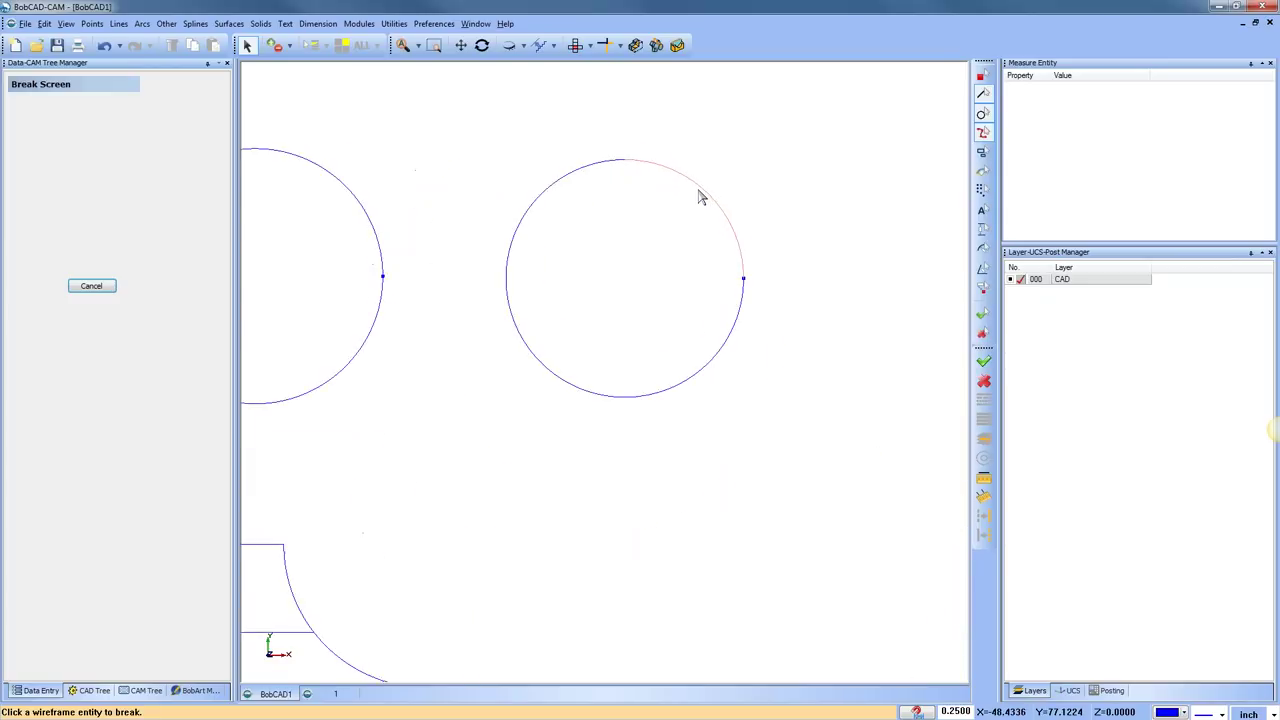
{"action": "scroll", "coordinate": [698, 189], "scroll_direction": "down", "scroll_amount": 4}
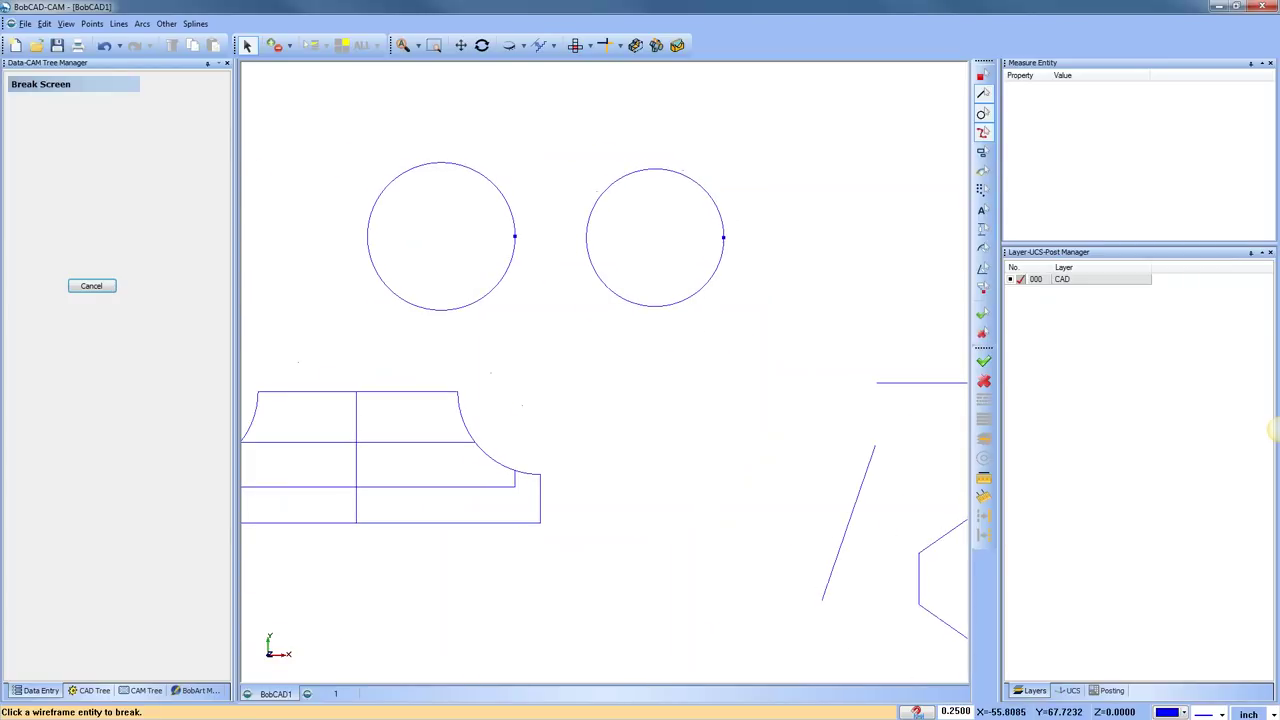
Place an end point at the right circle's new break
{"action": "left_click", "coordinate": [119, 23]}
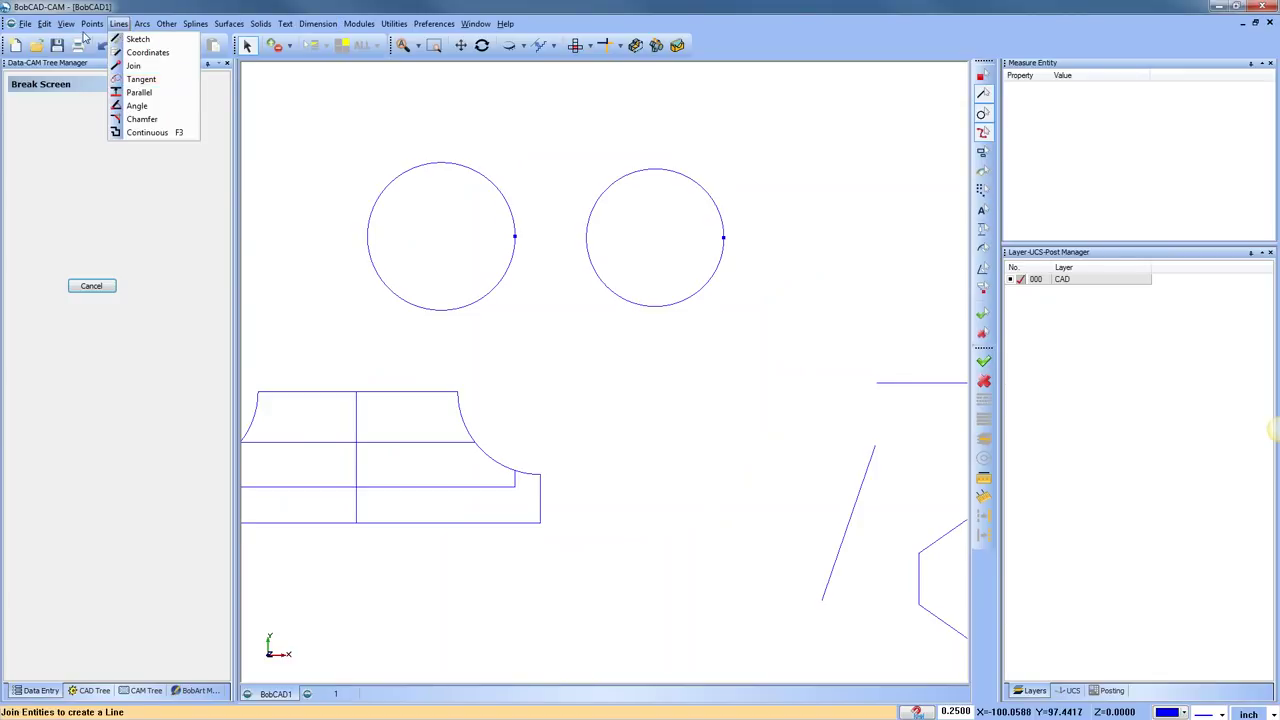
{"action": "left_click", "coordinate": [213, 101]}
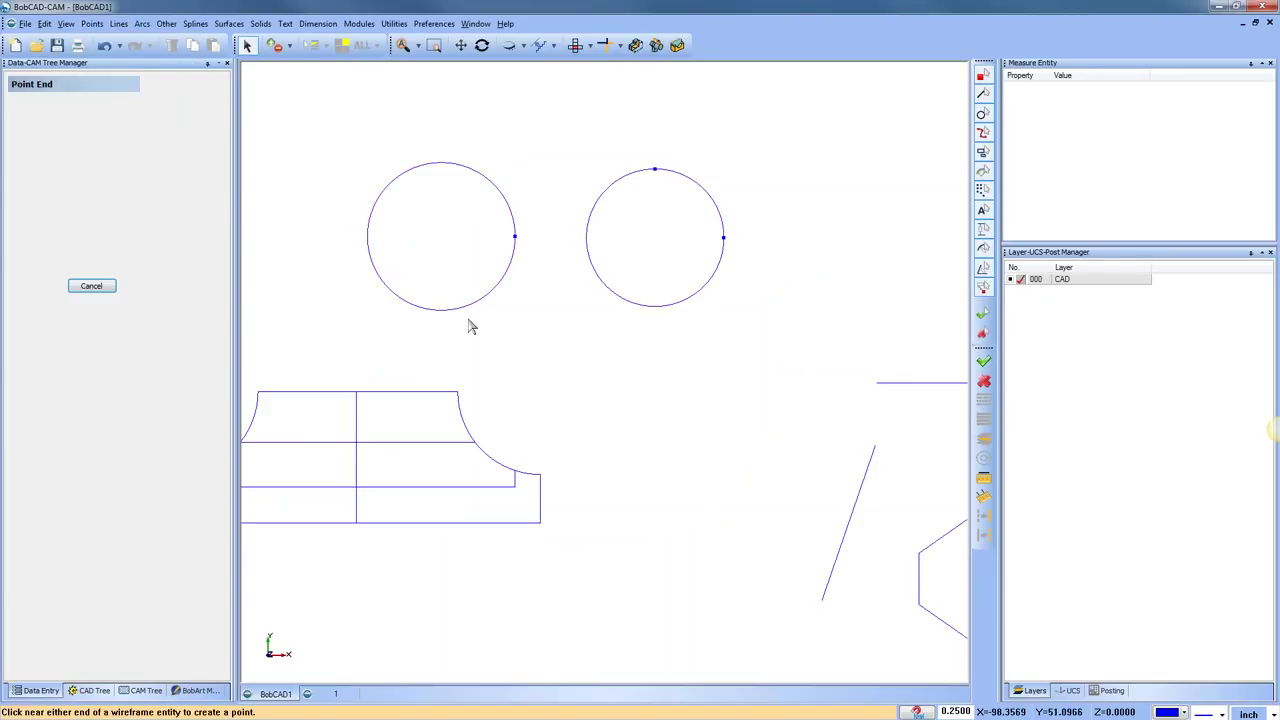
{"action": "left_click", "coordinate": [717, 237]}
{"action": "left_click", "coordinate": [795, 170]}
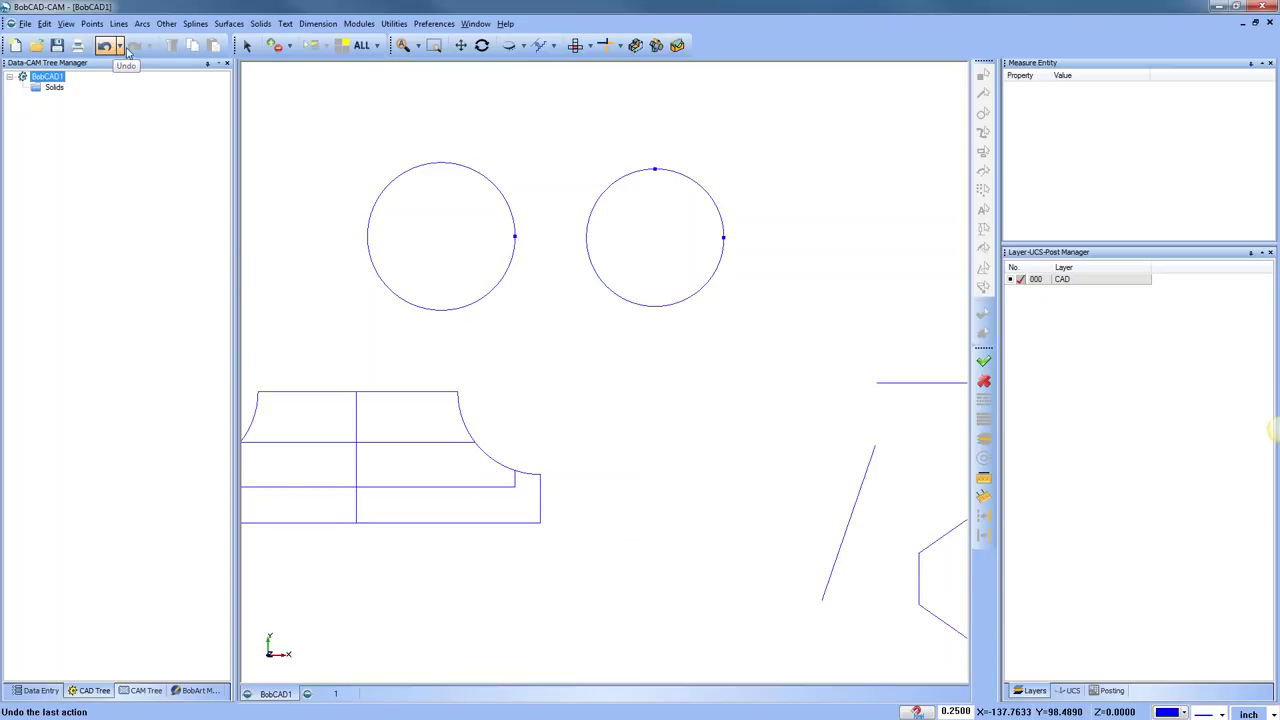
{"action": "left_click", "coordinate": [400, 26]}
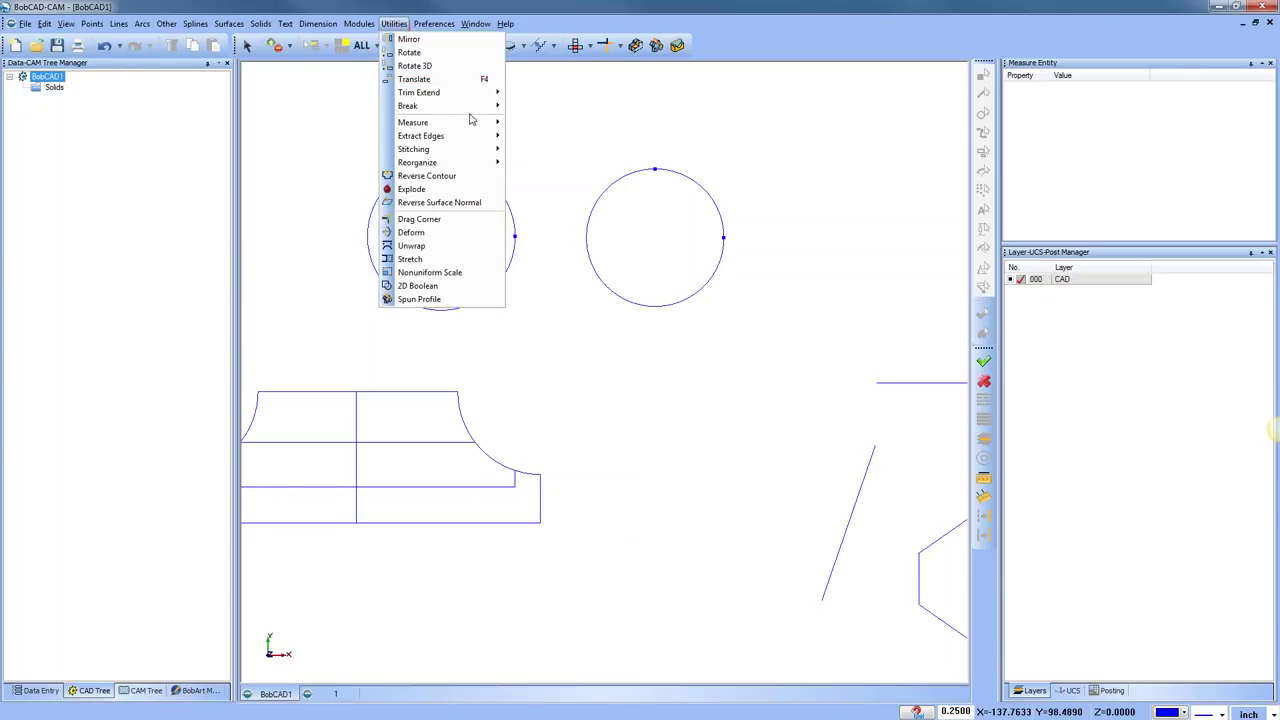
Break the left circle at an angle of 66 degrees
{"action": "mouse_move", "coordinate": [474, 110]}
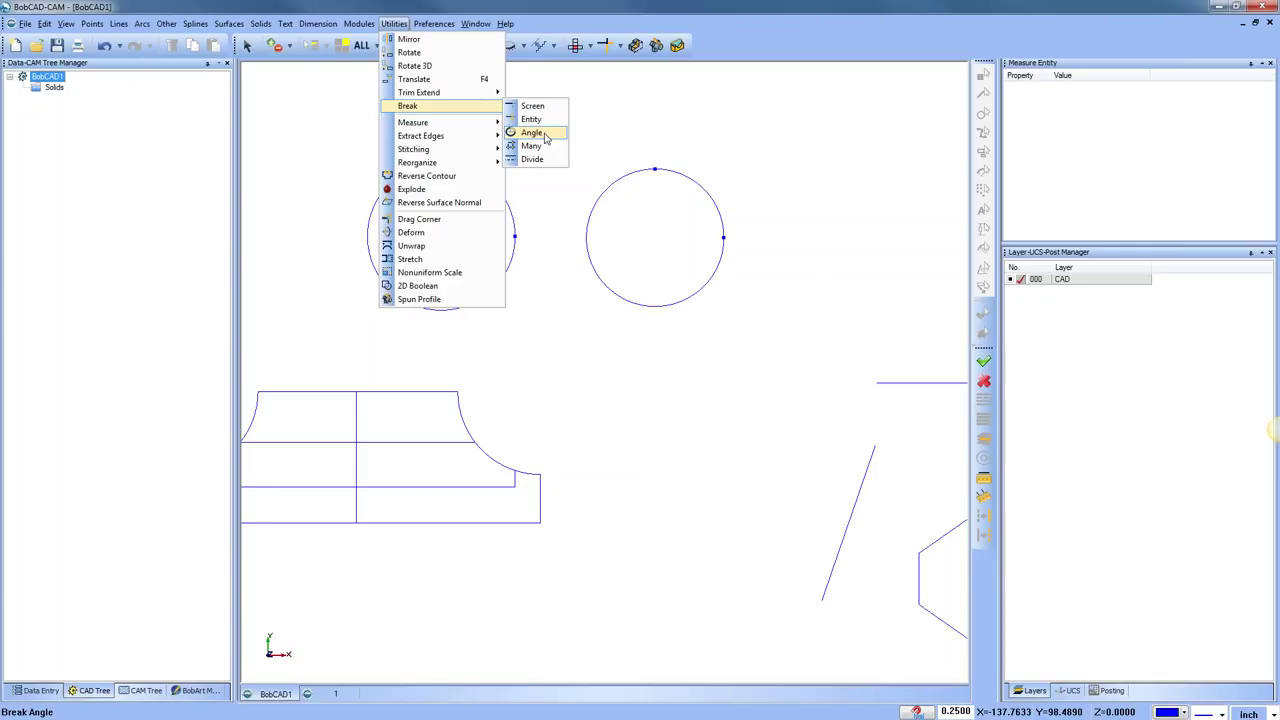
{"action": "left_click", "coordinate": [531, 133]}
{"action": "left_click_drag", "start_coordinate": [85, 107], "coordinate": [172, 108]}
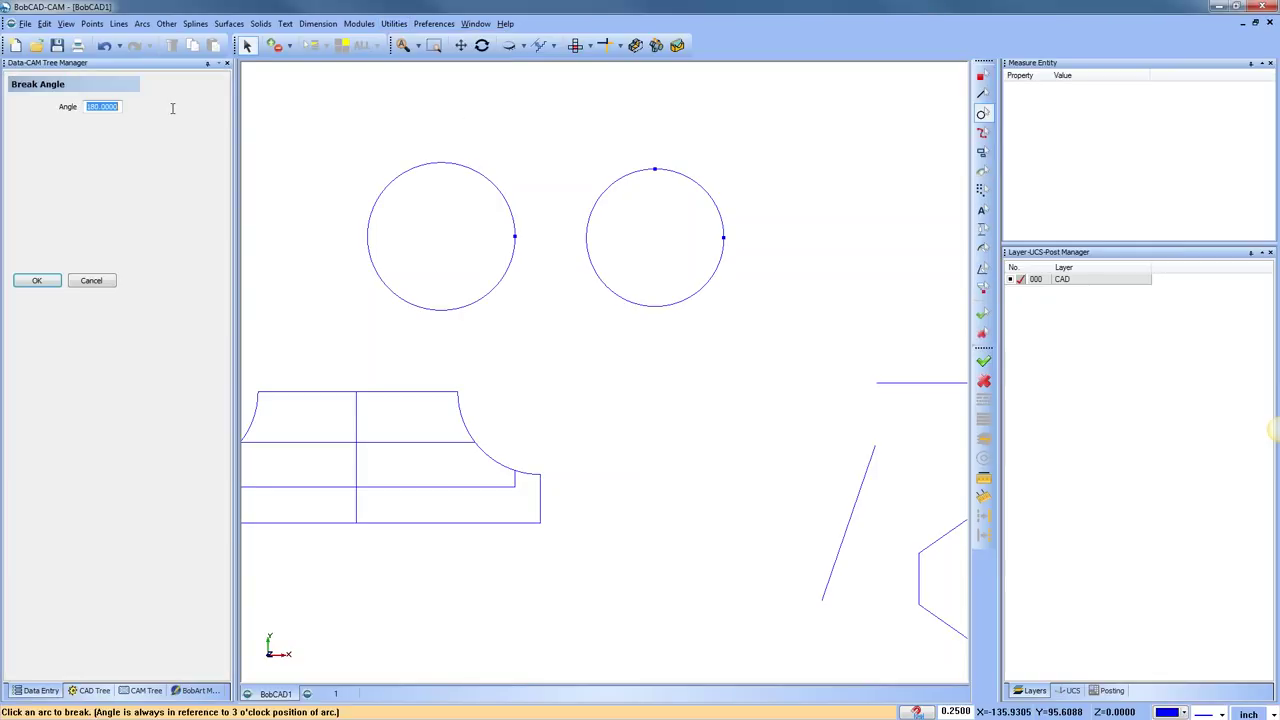
{"action": "type", "text": "66"}
{"action": "key", "text": "Tab"}
Add end points and a centre point on the left circle
{"action": "left_click", "coordinate": [92, 23]}
{"action": "left_click", "coordinate": [104, 78]}
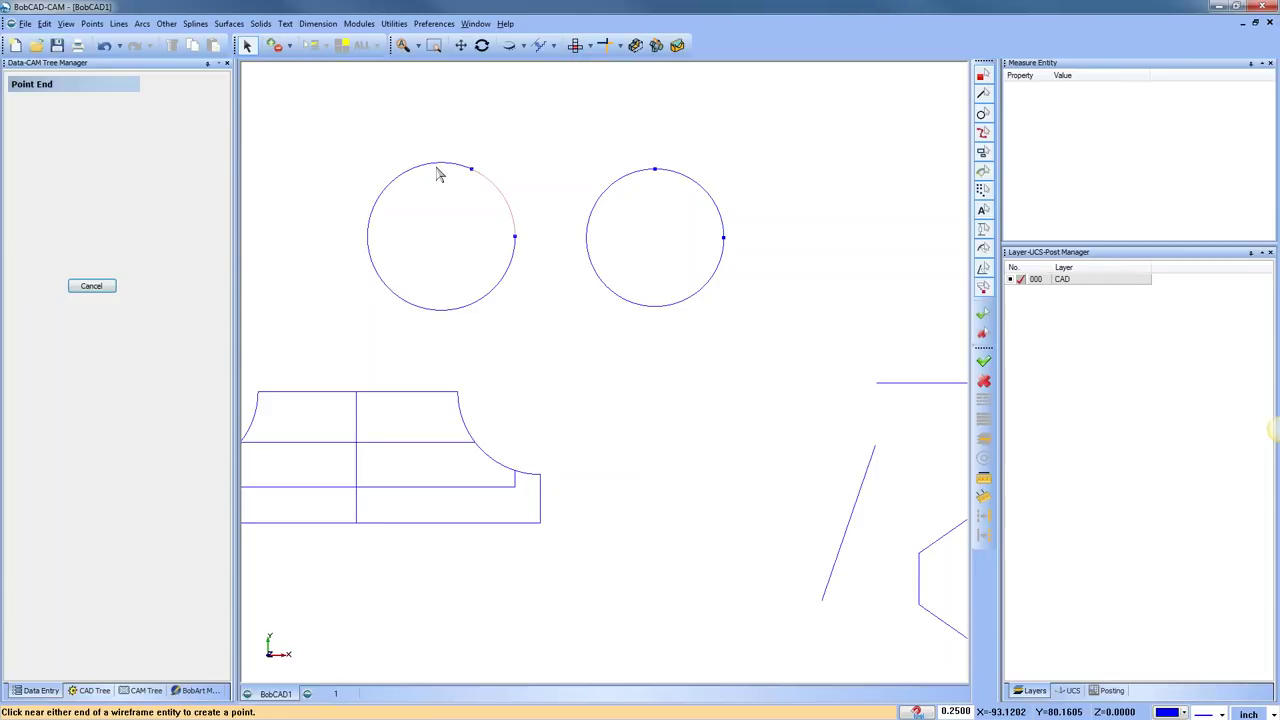
{"action": "left_click", "coordinate": [92, 23]}
{"action": "left_click", "coordinate": [120, 106]}
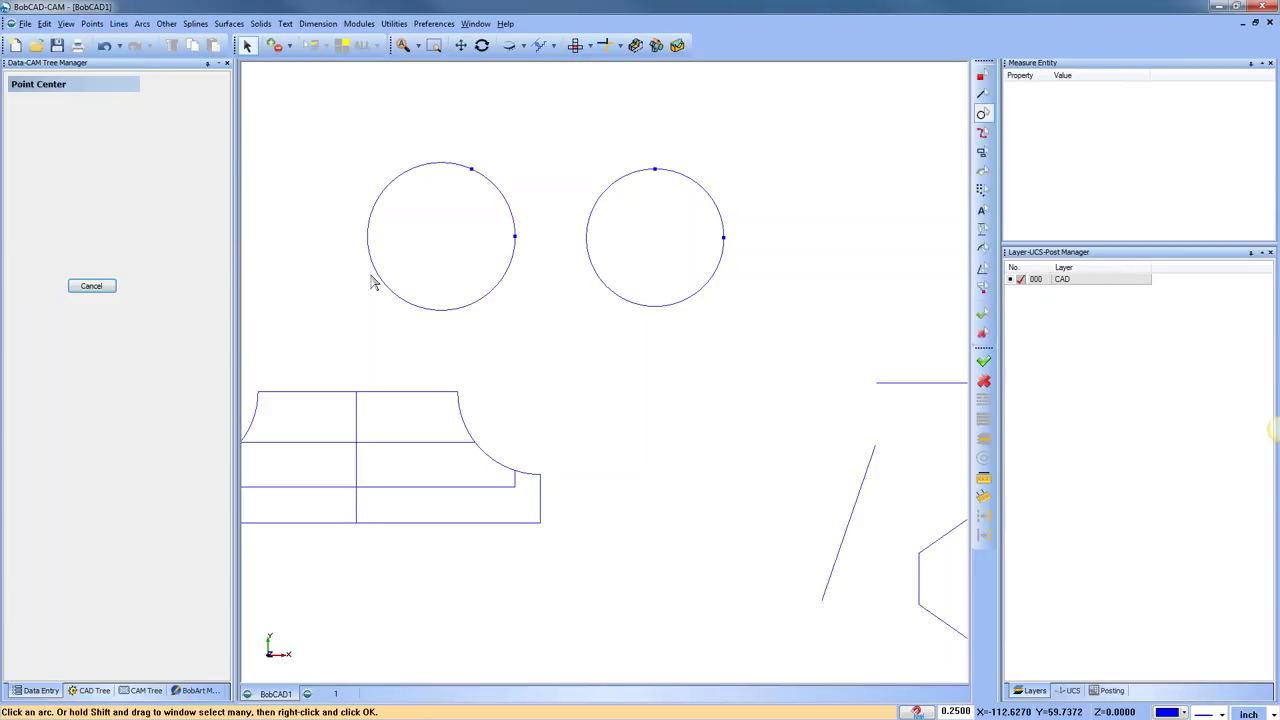
{"action": "left_click", "coordinate": [372, 279]}
Join two radius lines from the centre to the break point and the right rim point
{"action": "left_click", "coordinate": [121, 25]}
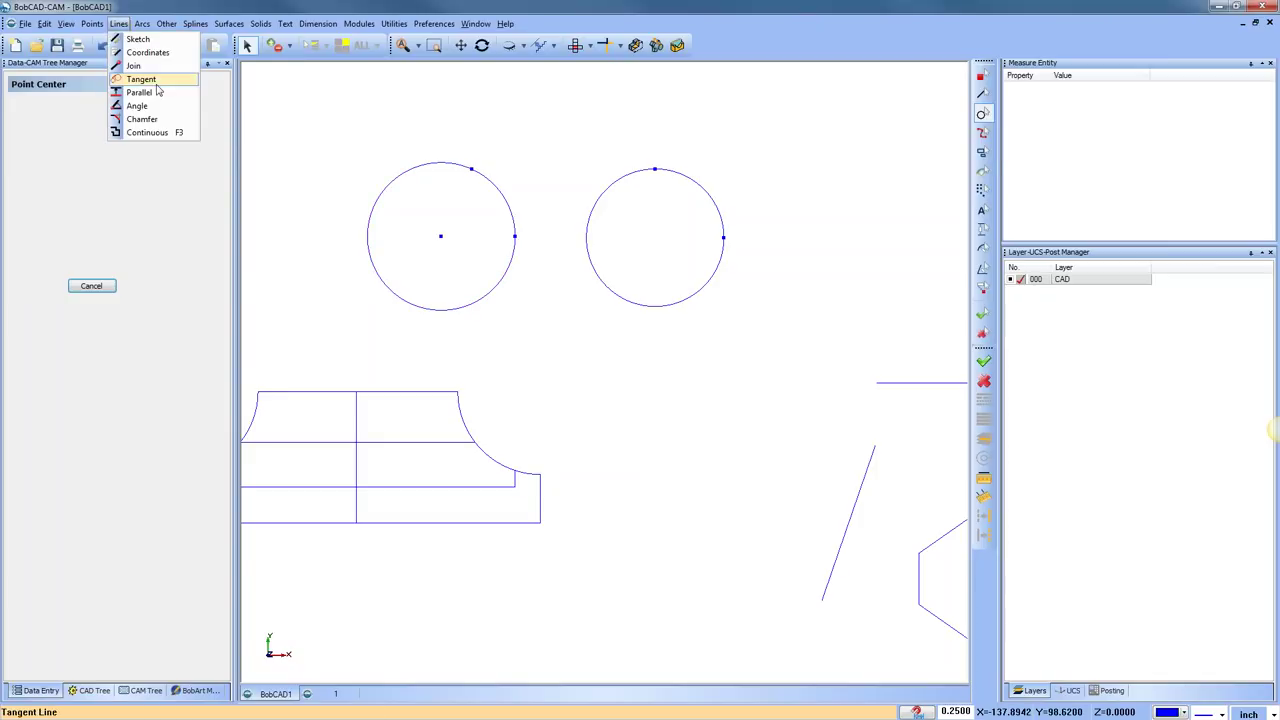
{"action": "left_click", "coordinate": [140, 66]}
{"action": "left_click", "coordinate": [442, 238]}
{"action": "left_click", "coordinate": [472, 170]}
{"action": "left_click", "coordinate": [442, 238]}
{"action": "left_click", "coordinate": [515, 237]}
{"action": "right_click", "coordinate": [558, 156]}
{"action": "left_click", "coordinate": [582, 162]}
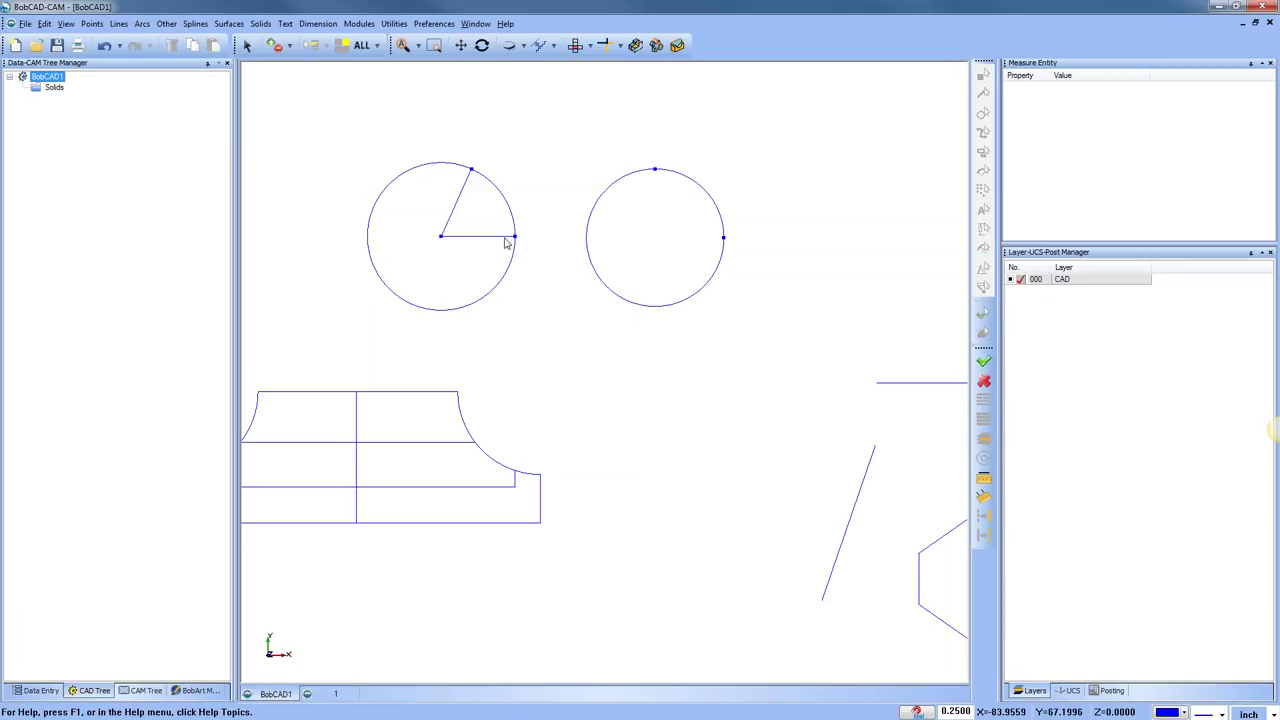
Measure the angle between the two radius lines, reading 66.0000 degrees
{"action": "left_click", "coordinate": [984, 497]}
{"action": "left_click", "coordinate": [505, 237]}
{"action": "left_click", "coordinate": [464, 190]}
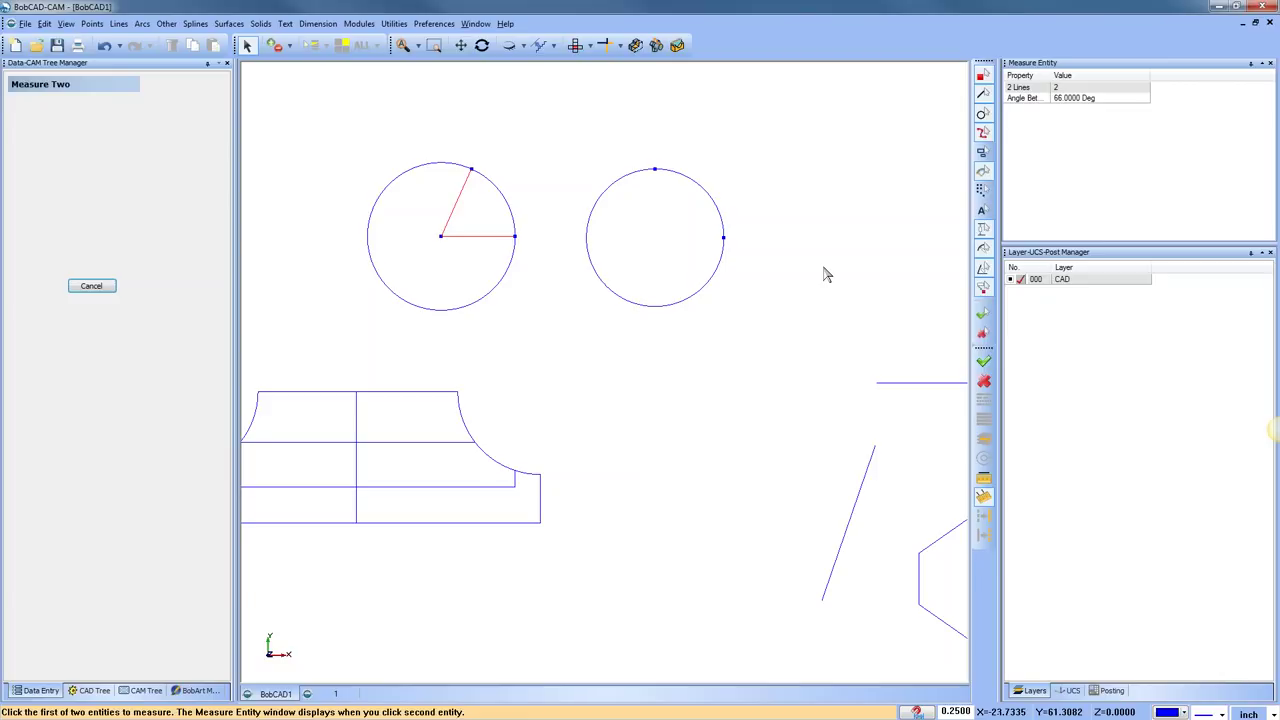
{"action": "left_click", "coordinate": [394, 23]}
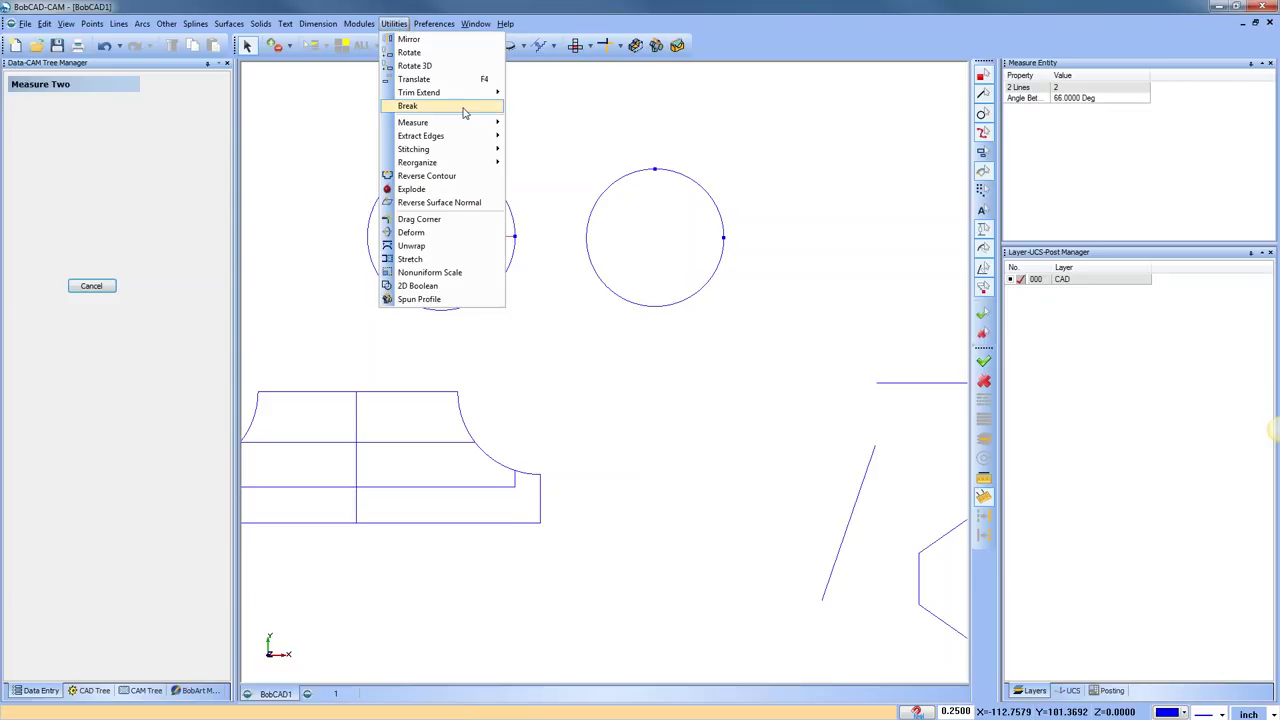
{"action": "mouse_move", "coordinate": [464, 112]}
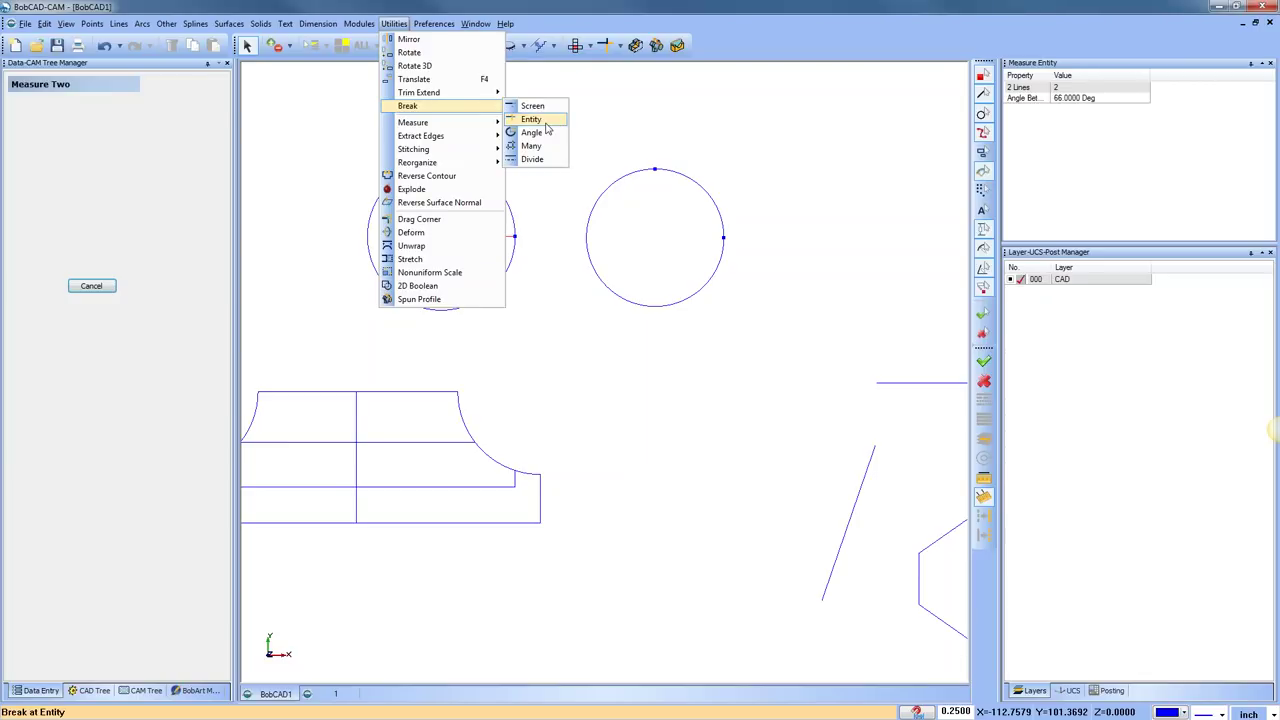
Break the profile's vertical line where the horizontal line crosses it
{"action": "left_click", "coordinate": [531, 119]}
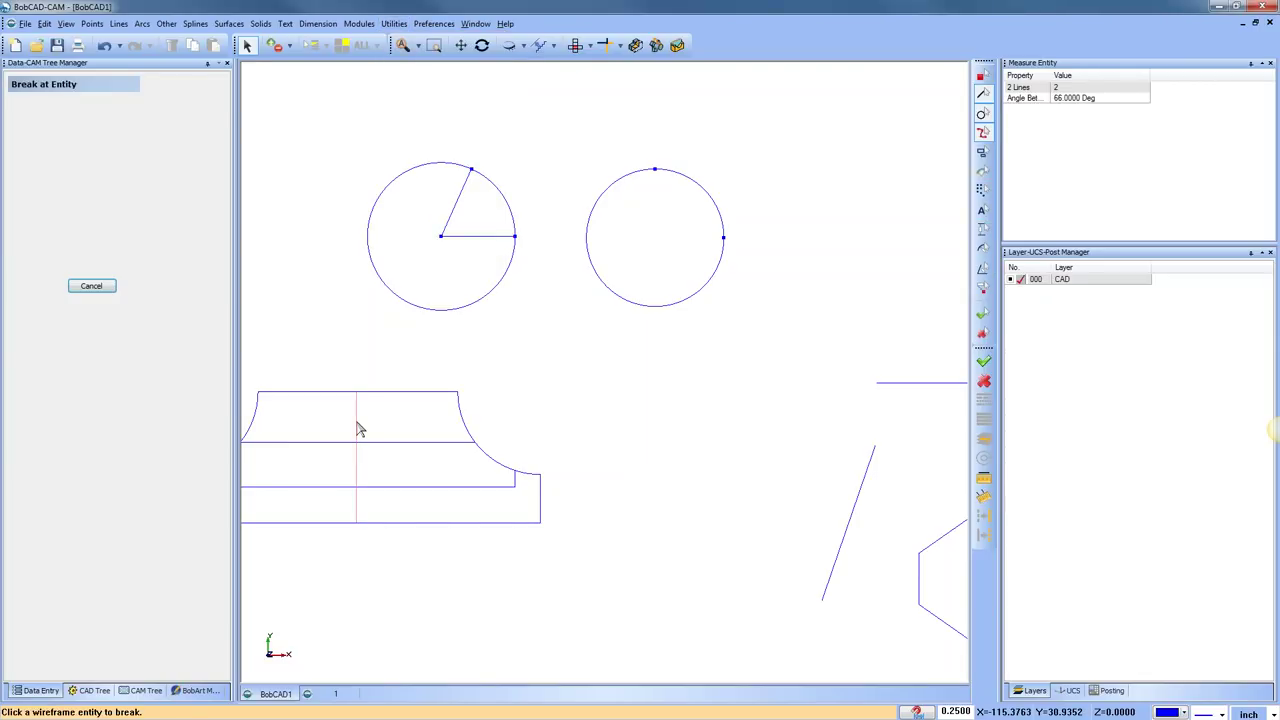
{"action": "scroll", "coordinate": [426, 457], "scroll_direction": "down", "scroll_amount": 1}
{"action": "scroll", "coordinate": [426, 457], "scroll_direction": "up", "scroll_amount": 2}
{"action": "scroll", "coordinate": [491, 323], "scroll_direction": "up", "scroll_amount": 1}
{"action": "scroll", "coordinate": [497, 324], "scroll_direction": "down", "scroll_amount": 1}
{"action": "scroll", "coordinate": [550, 373], "scroll_direction": "up", "scroll_amount": 2}
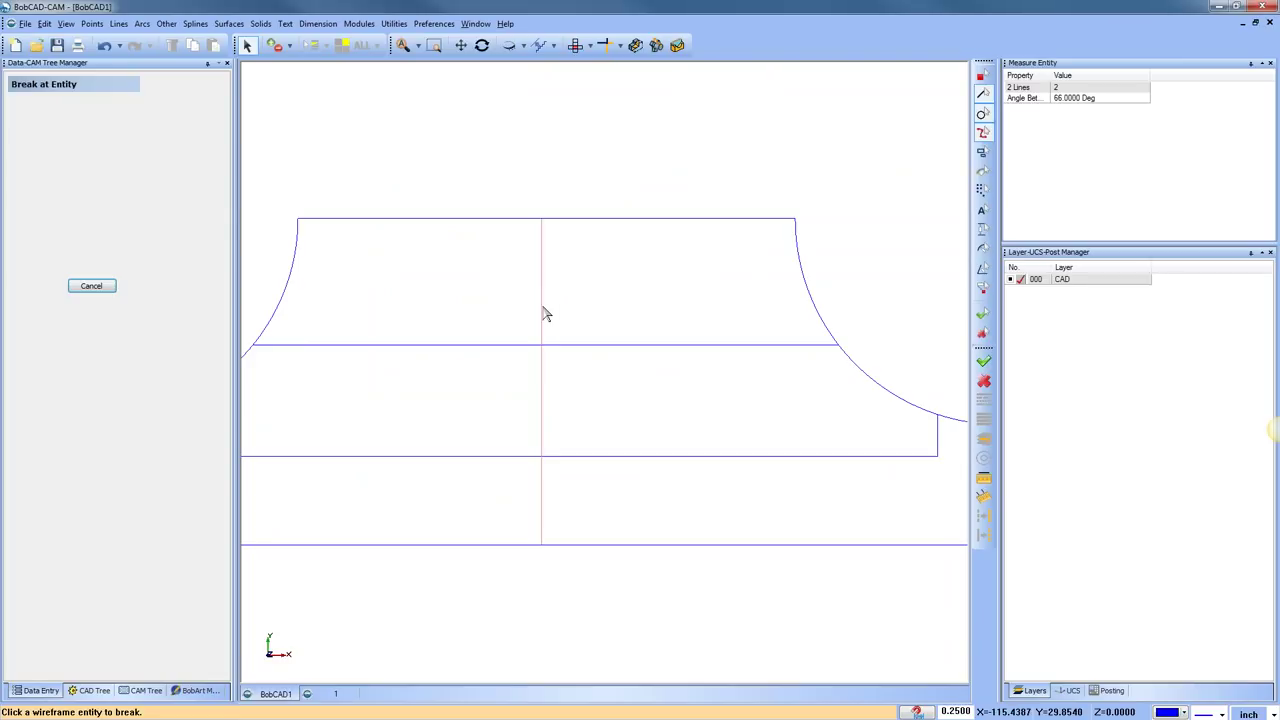
{"action": "left_click", "coordinate": [542, 314]}
{"action": "left_click", "coordinate": [571, 346]}
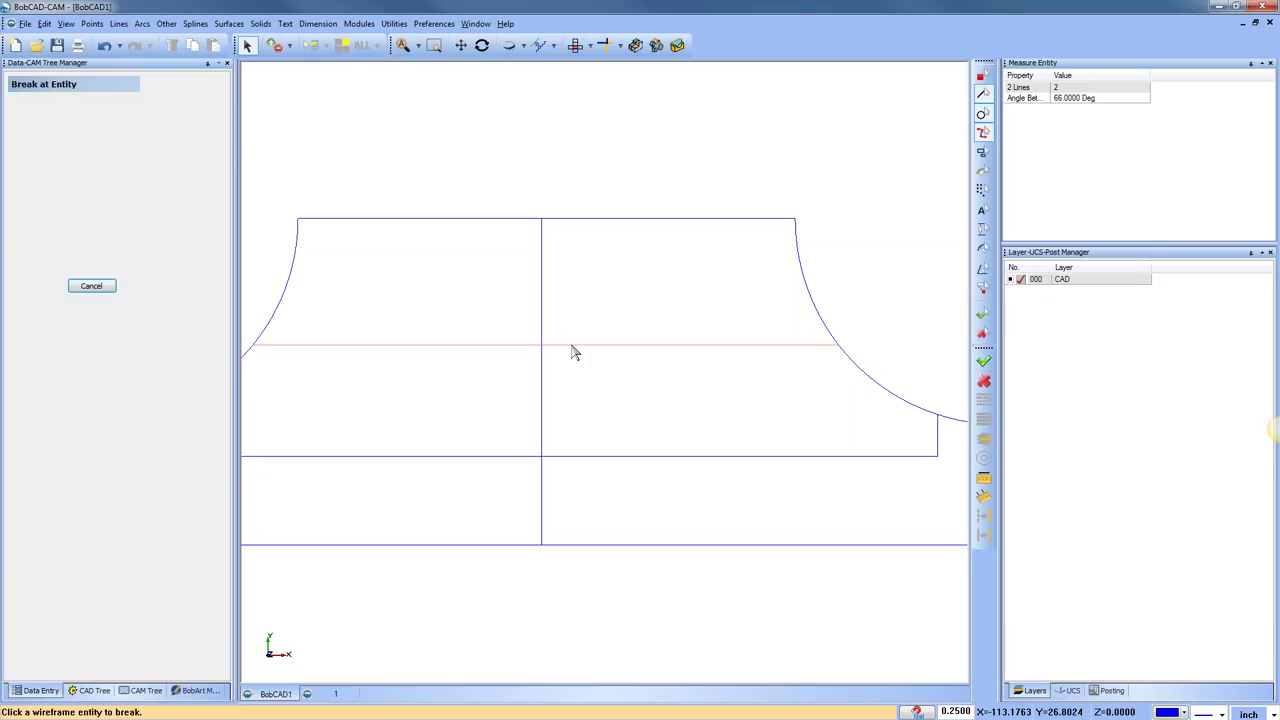
{"action": "scroll", "coordinate": [690, 330], "scroll_direction": "down", "scroll_amount": 3}
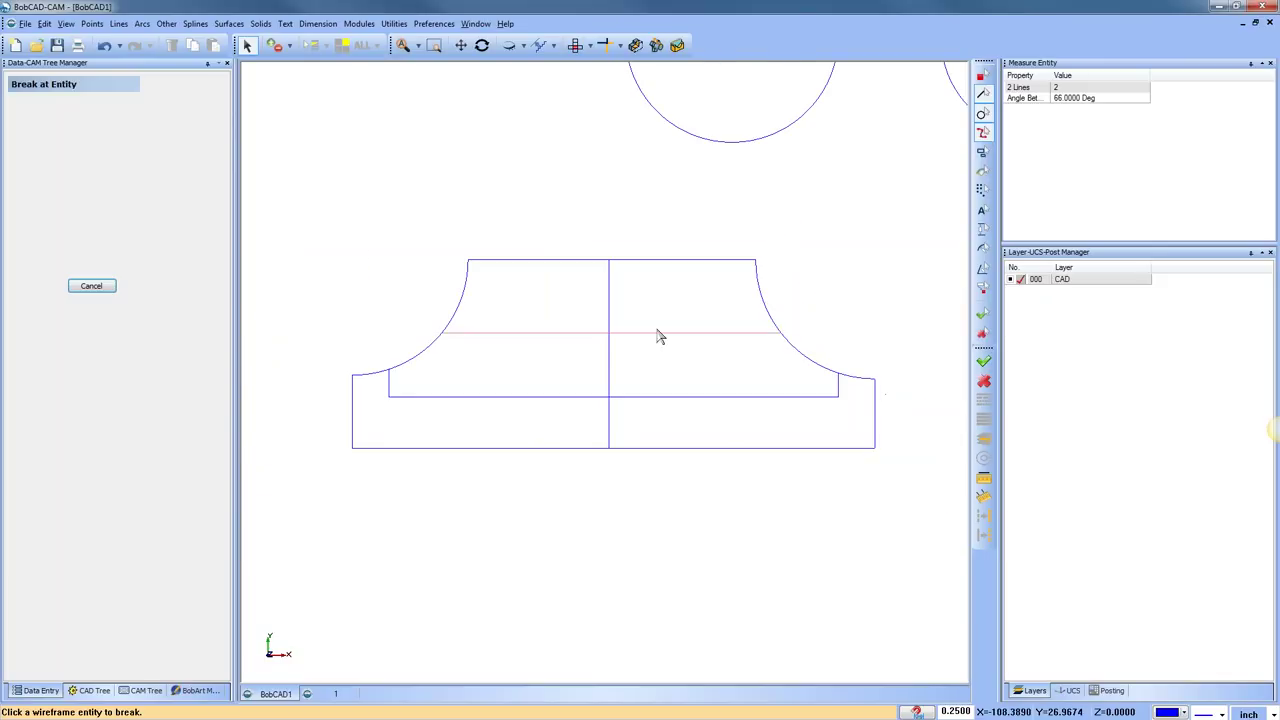
Break the horizontal line at the vertical line
{"action": "left_click", "coordinate": [394, 23]}
{"action": "mouse_move", "coordinate": [464, 110]}
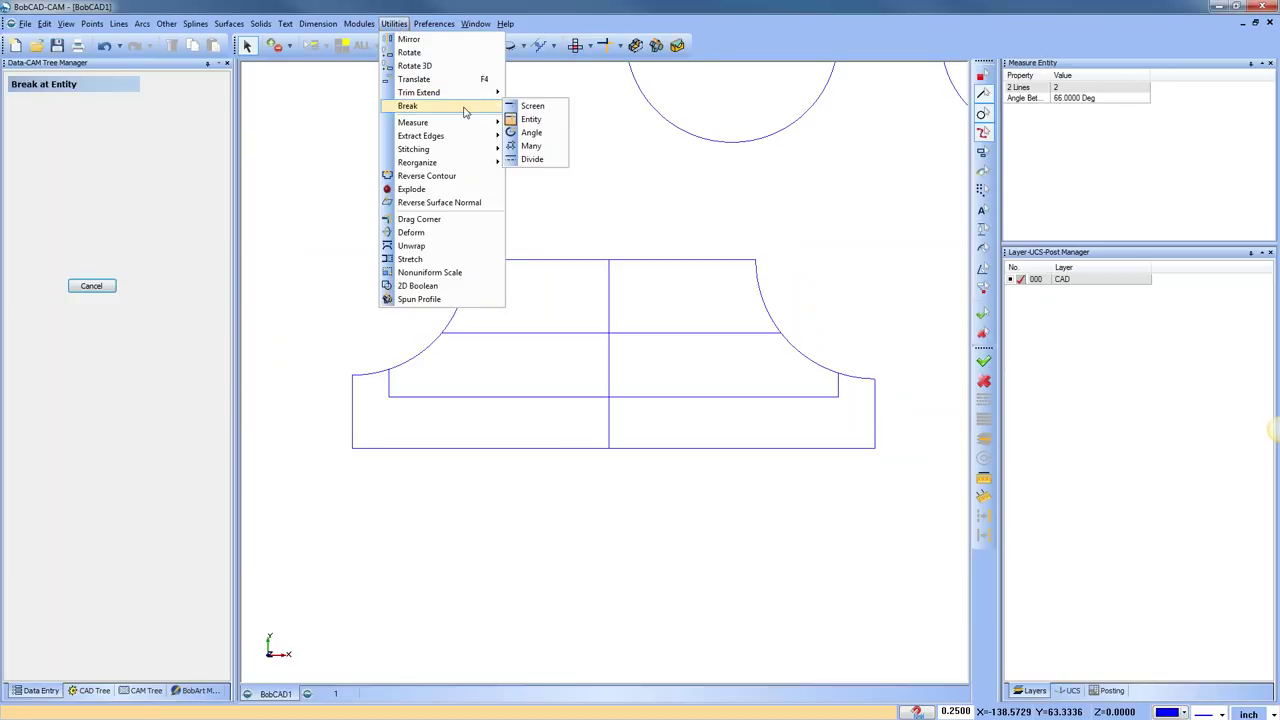
{"action": "left_click", "coordinate": [531, 121]}
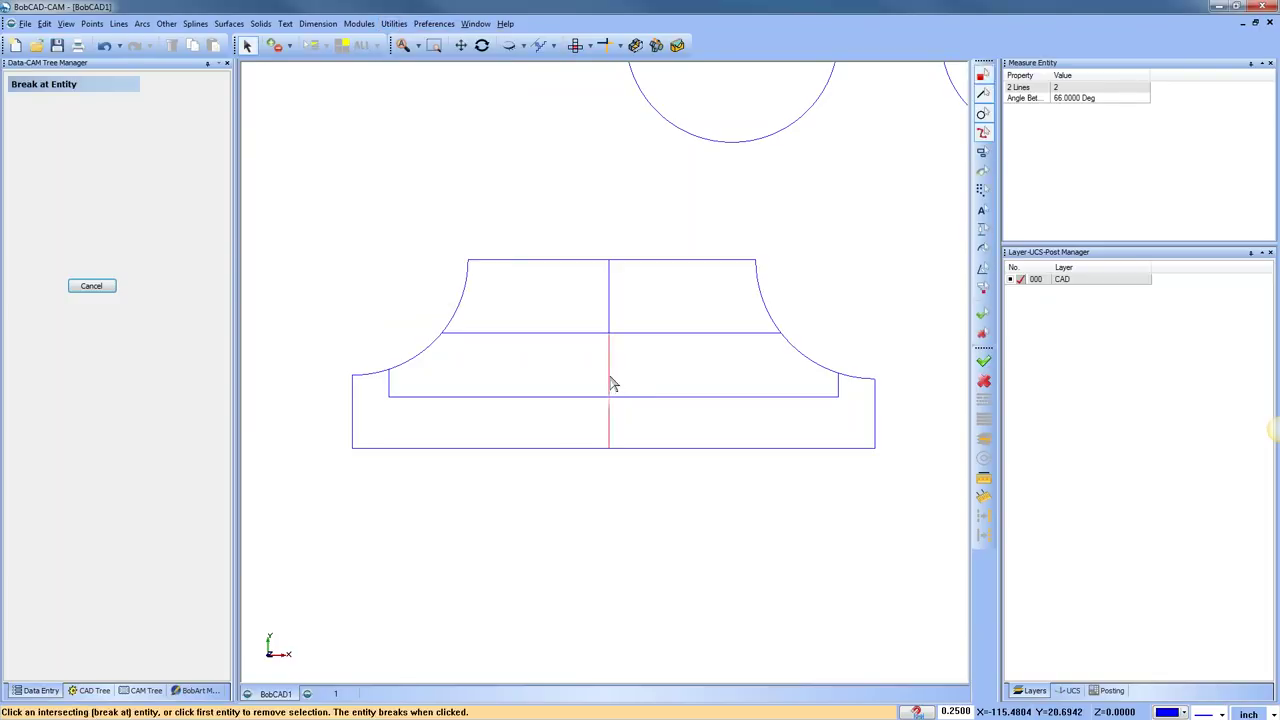
{"action": "left_click", "coordinate": [675, 400]}
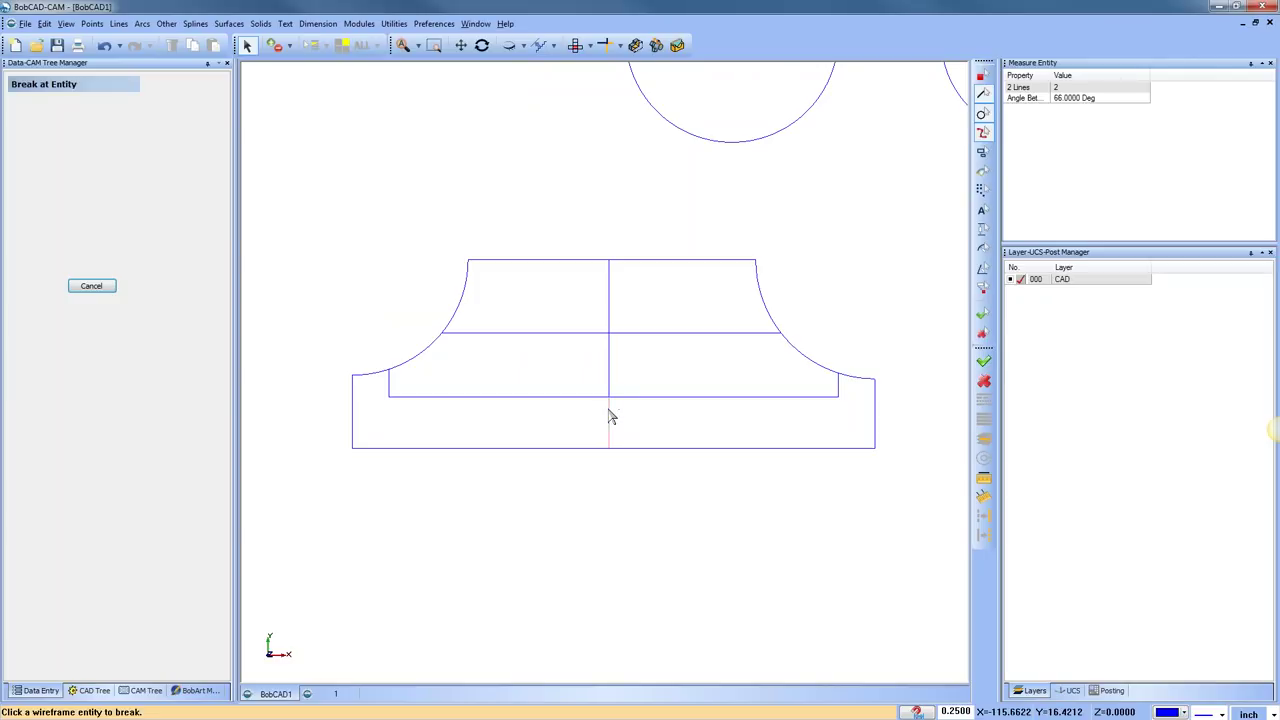
Start Break Many, then cancel the break command
{"action": "left_click", "coordinate": [393, 23]}
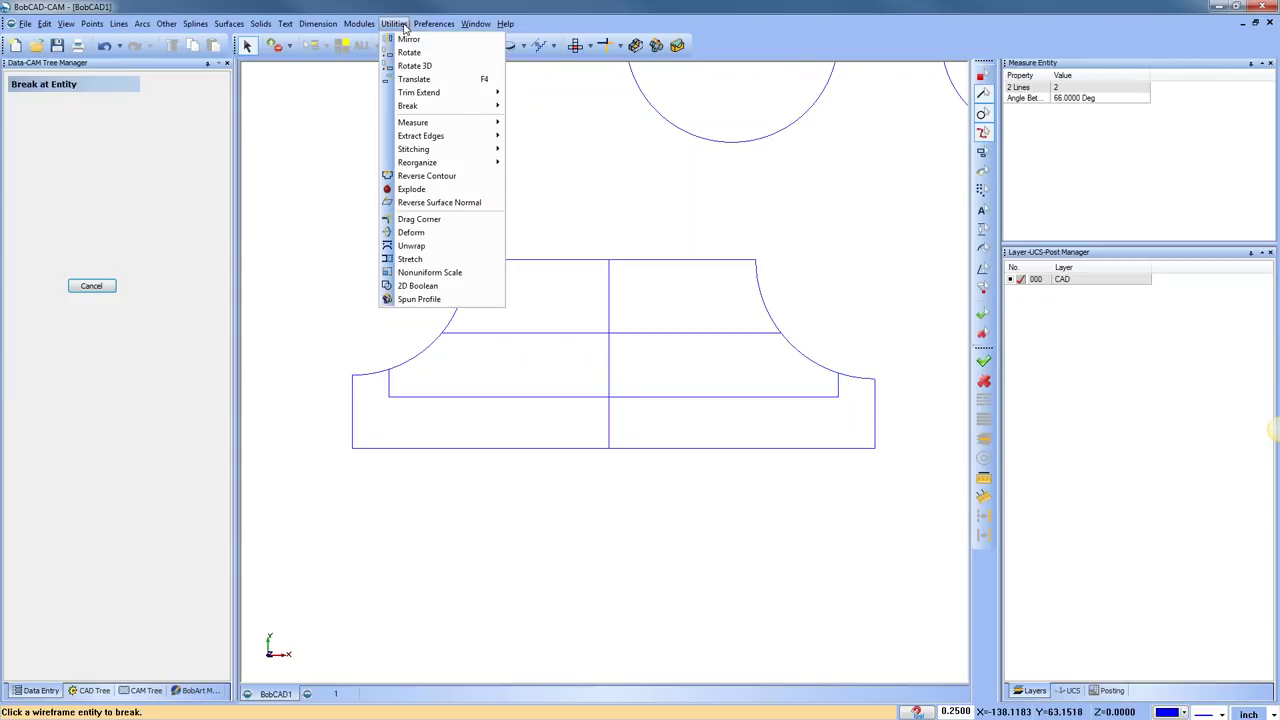
{"action": "mouse_move", "coordinate": [457, 112]}
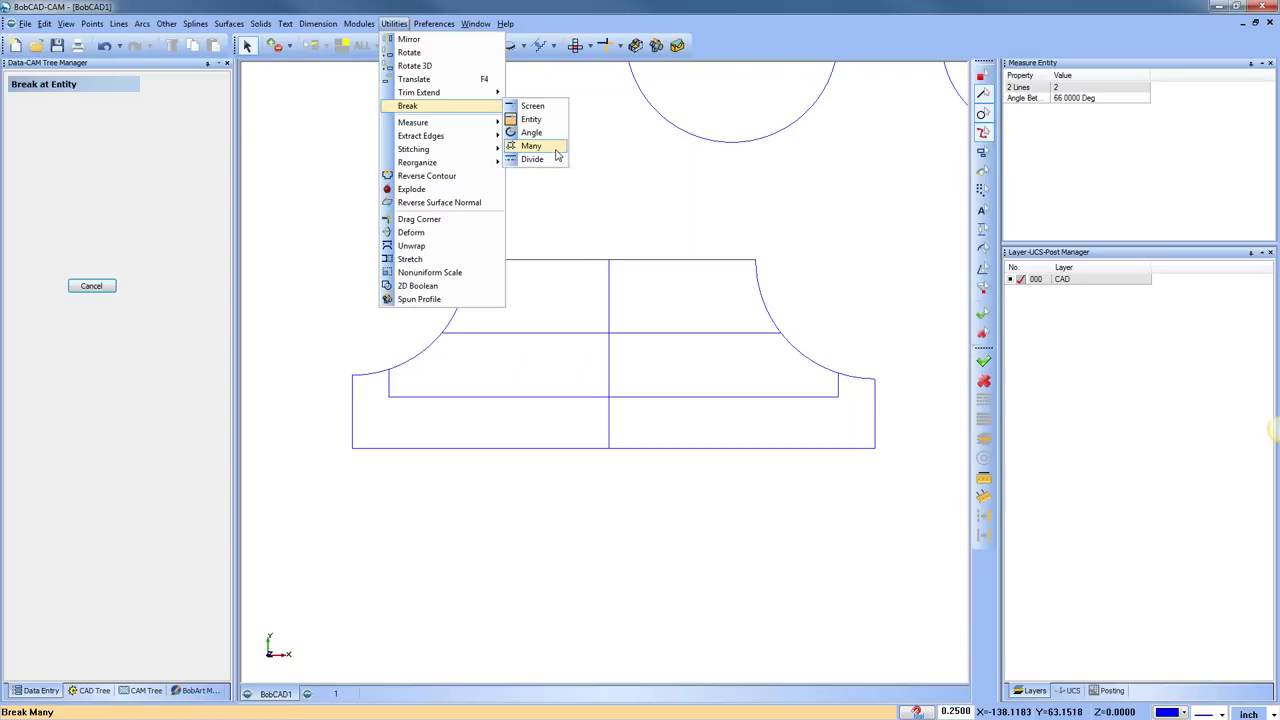
{"action": "left_click", "coordinate": [557, 152]}
{"action": "right_click", "coordinate": [629, 170]}
{"action": "left_click", "coordinate": [664, 192]}
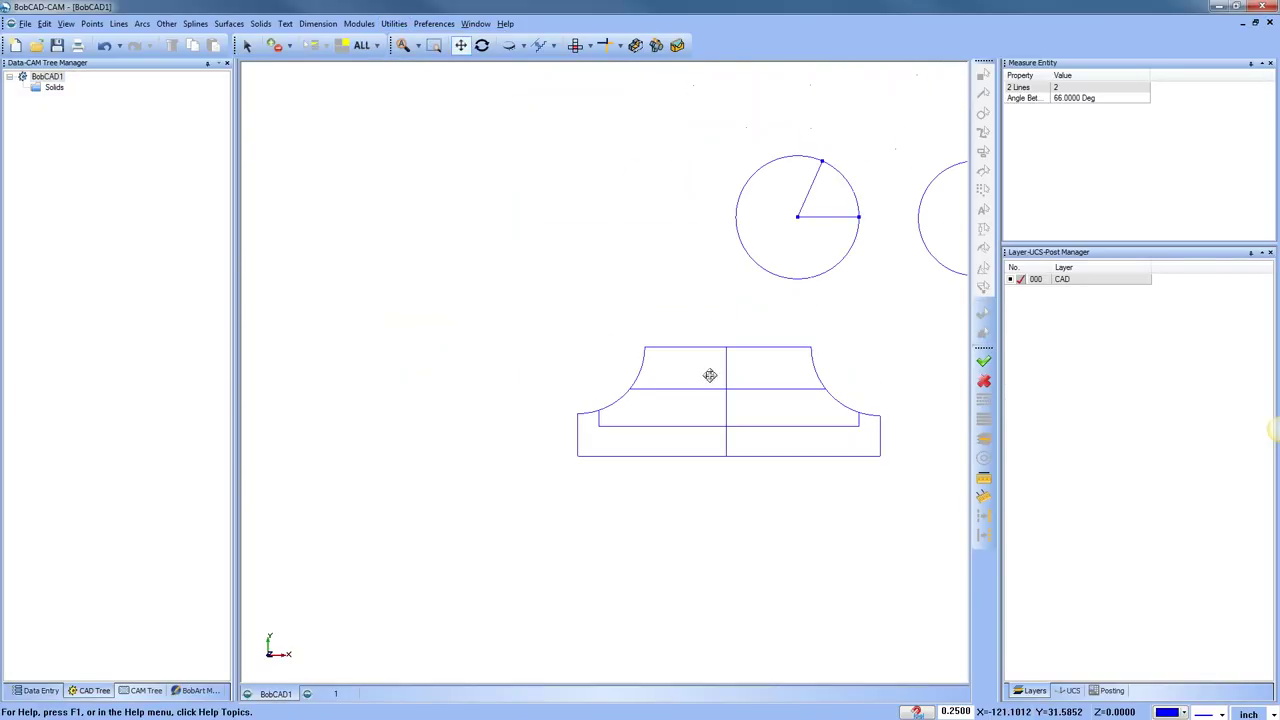
Sketch a tall narrow rectangle and a wider 47 × 22.75 rectangle crossing it
{"action": "left_click", "coordinate": [166, 23]}
{"action": "left_click", "coordinate": [186, 40]}
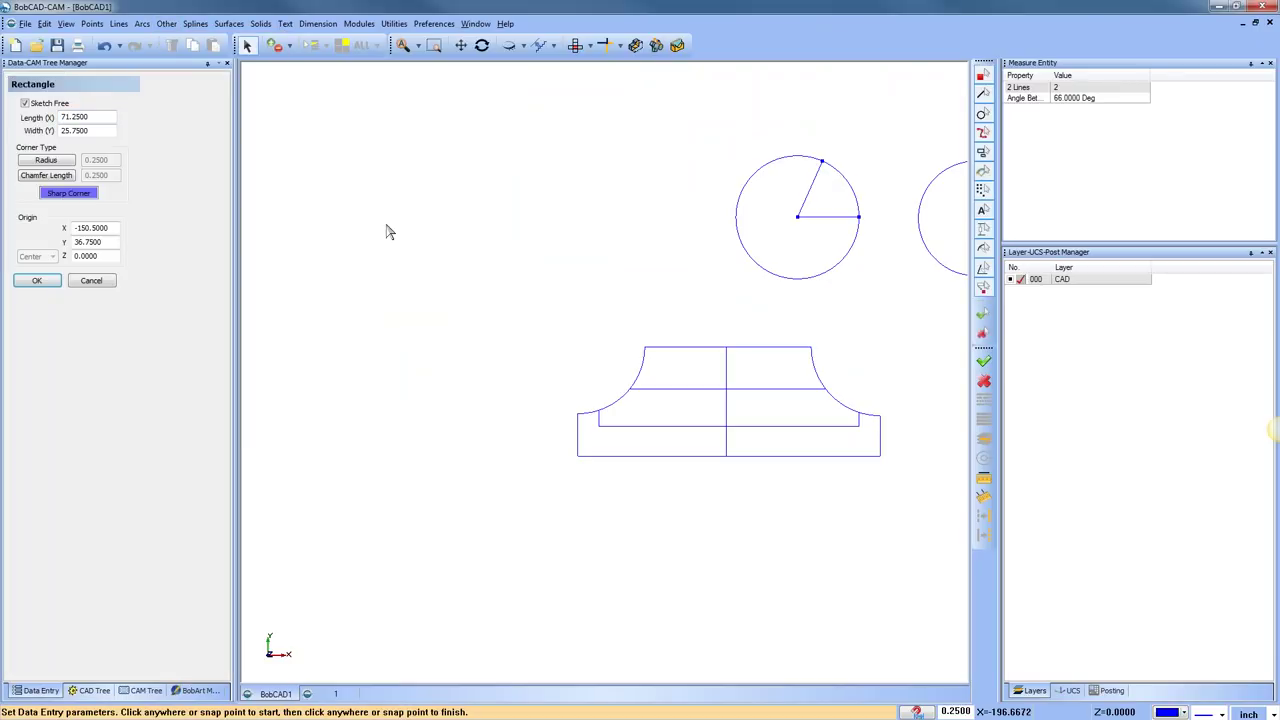
{"action": "left_click", "coordinate": [354, 158]}
{"action": "left_click", "coordinate": [421, 451]}
{"action": "left_click", "coordinate": [291, 238]}
{"action": "left_click", "coordinate": [491, 335]}
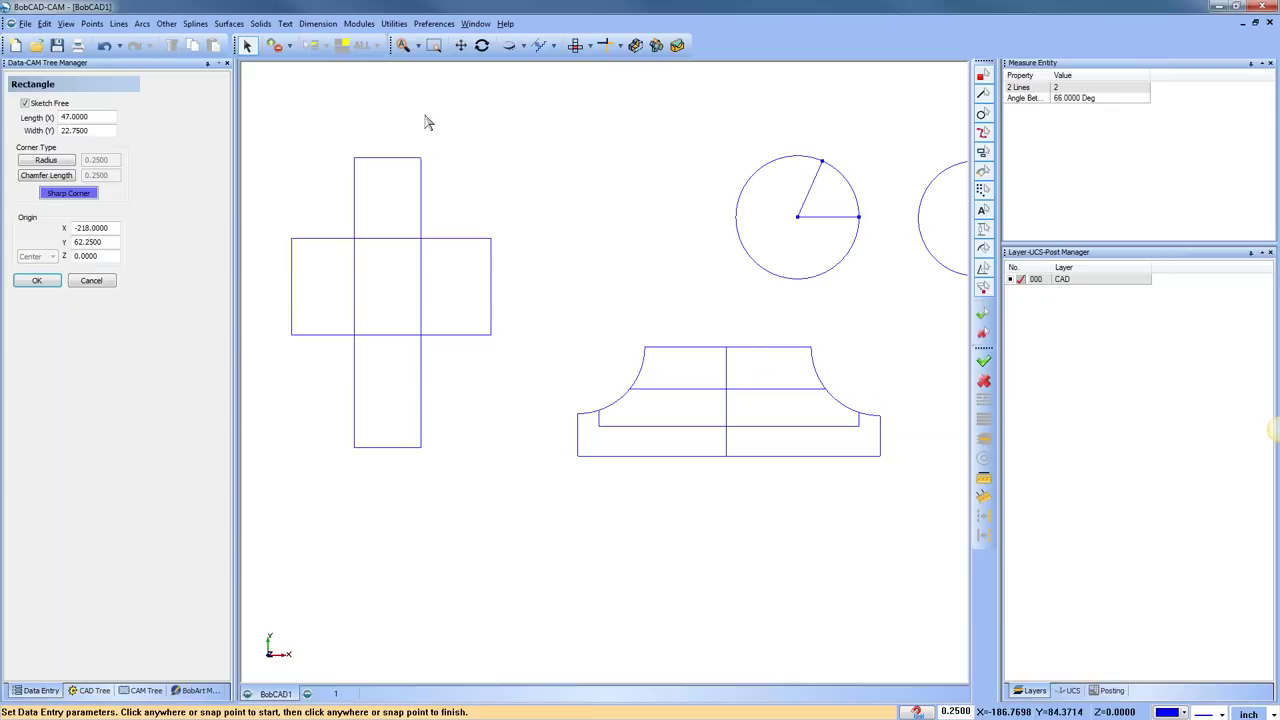
{"action": "left_click", "coordinate": [393, 23]}
Break the rectangles at all intersections and delete the inner lines, leaving a cross outline
{"action": "mouse_move", "coordinate": [454, 109]}
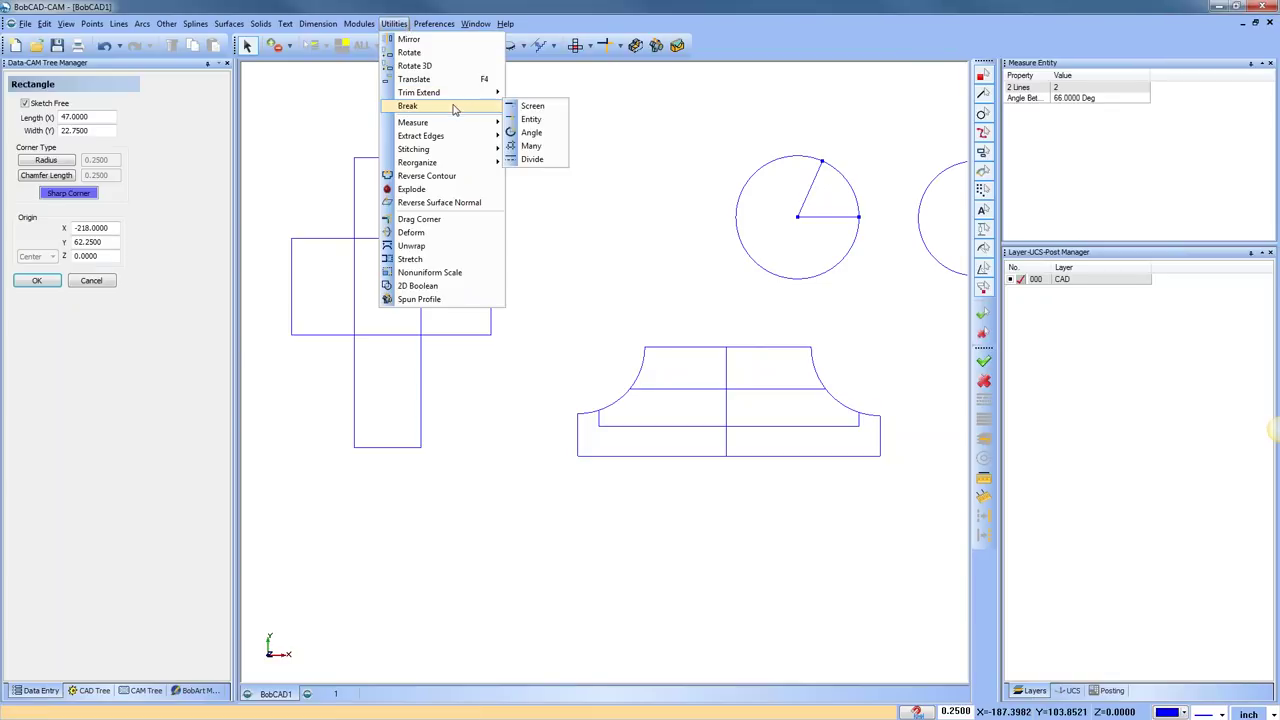
{"action": "left_click", "coordinate": [531, 146]}
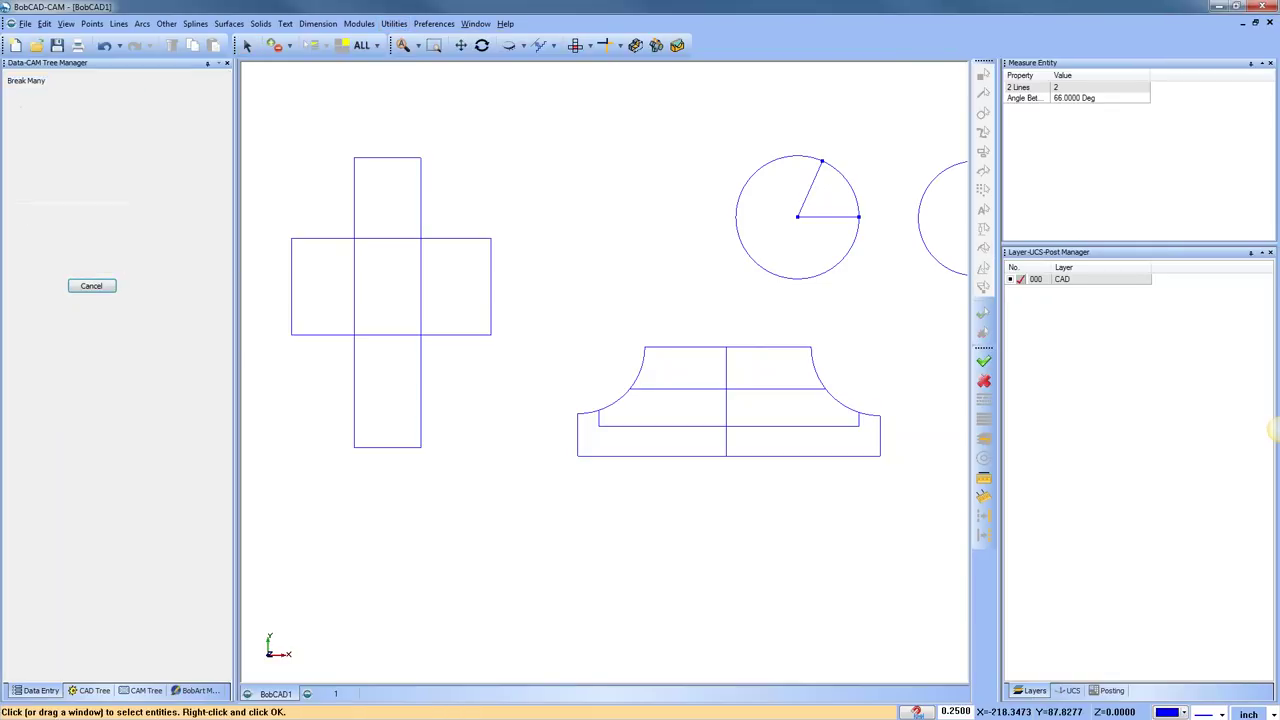
{"action": "left_click", "coordinate": [512, 510]}
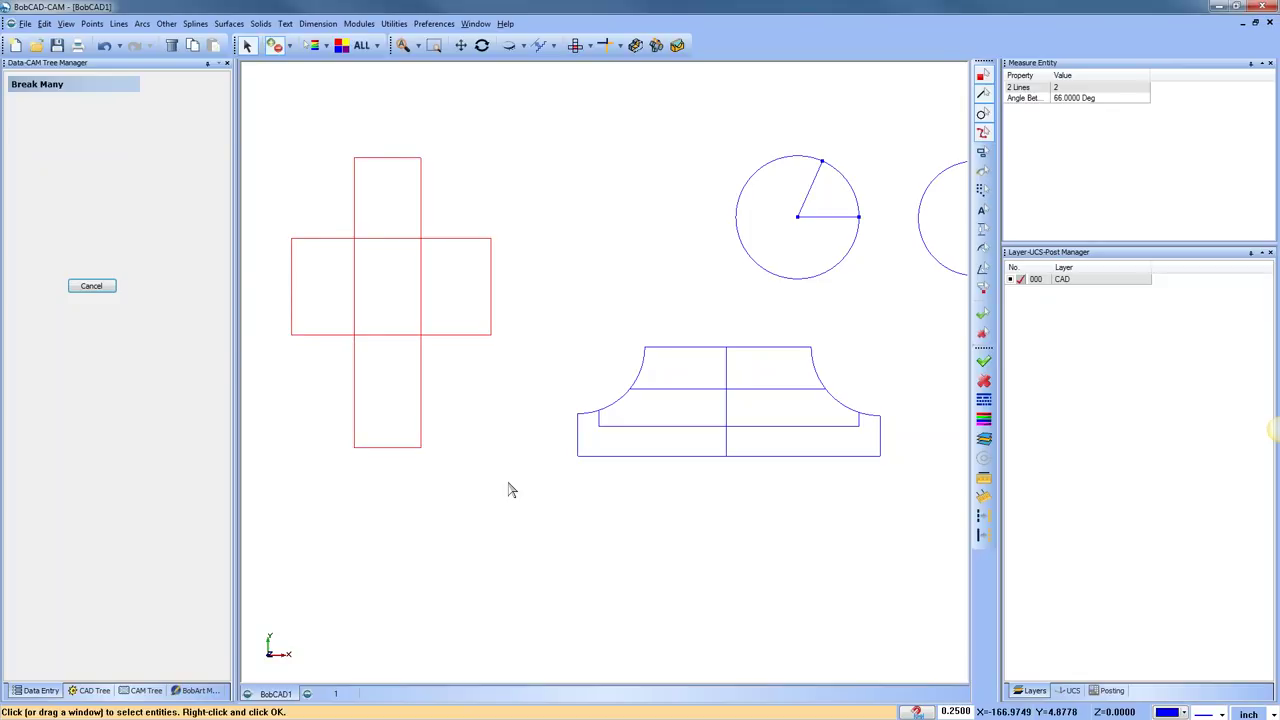
{"action": "right_click", "coordinate": [508, 489]}
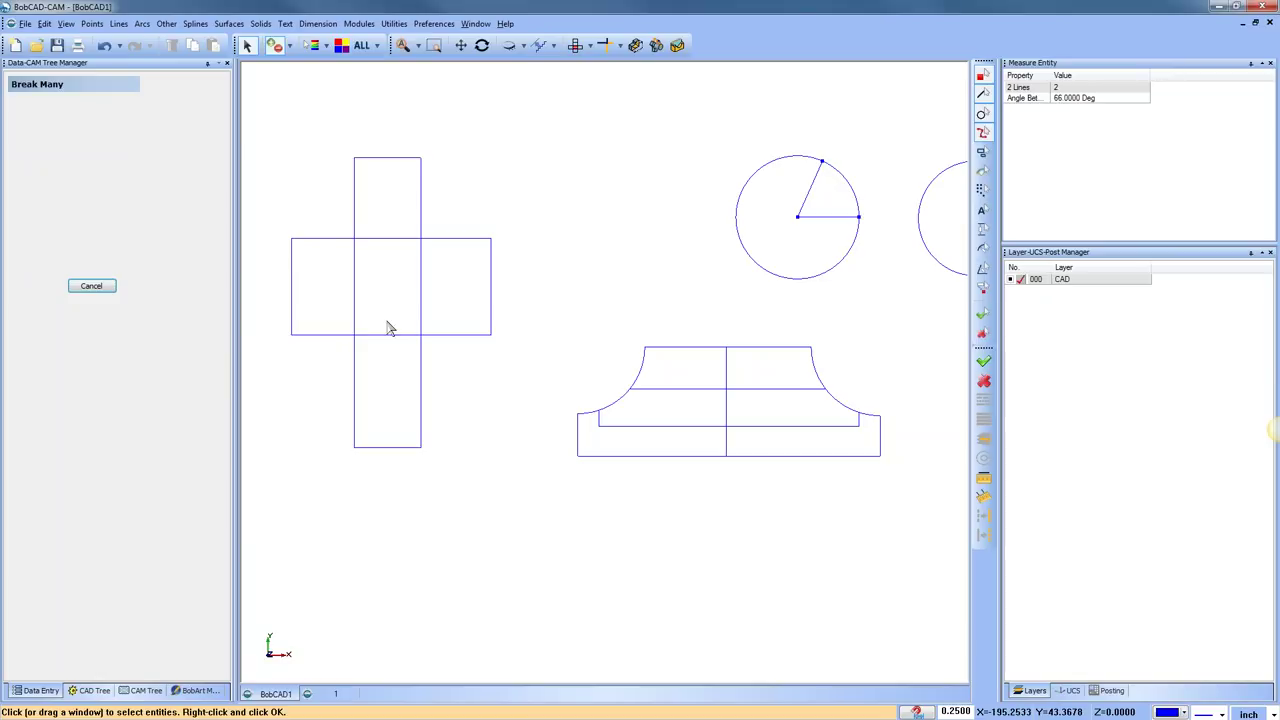
{"action": "scroll", "coordinate": [410, 288], "scroll_direction": "up", "scroll_amount": 1}
{"action": "right_click", "coordinate": [600, 177]}
{"action": "left_click", "coordinate": [617, 190]}
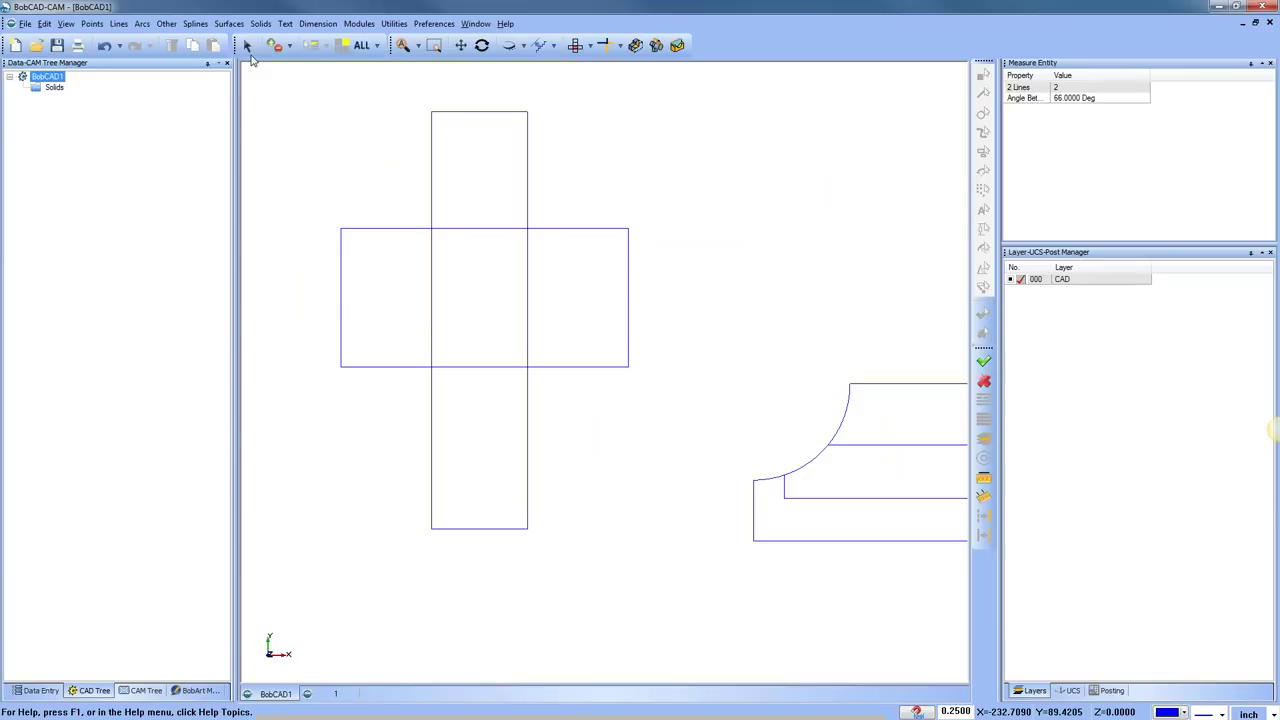
{"action": "key", "text": "Delete"}
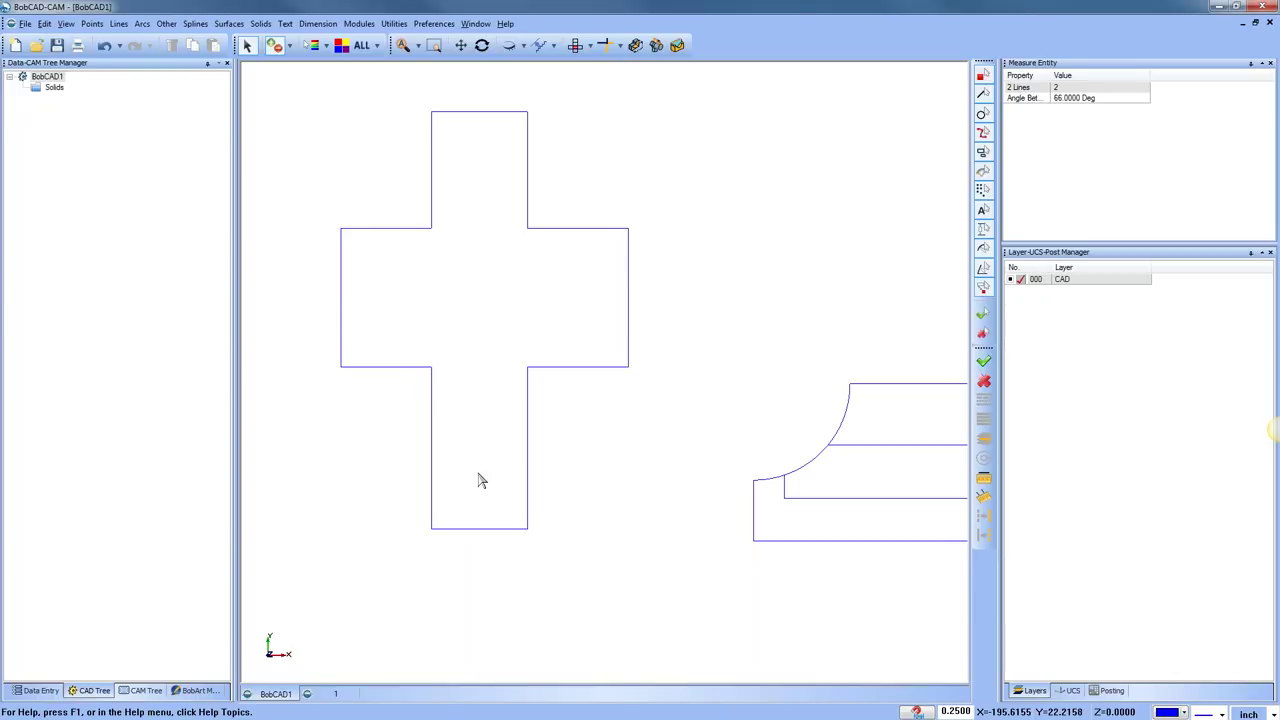
Cancel the pending commands and pan the view so all shapes are in frame
{"action": "right_click", "coordinate": [599, 184]}
{"action": "left_click", "coordinate": [621, 293]}
{"action": "scroll", "coordinate": [621, 293], "scroll_direction": "down", "scroll_amount": 5}
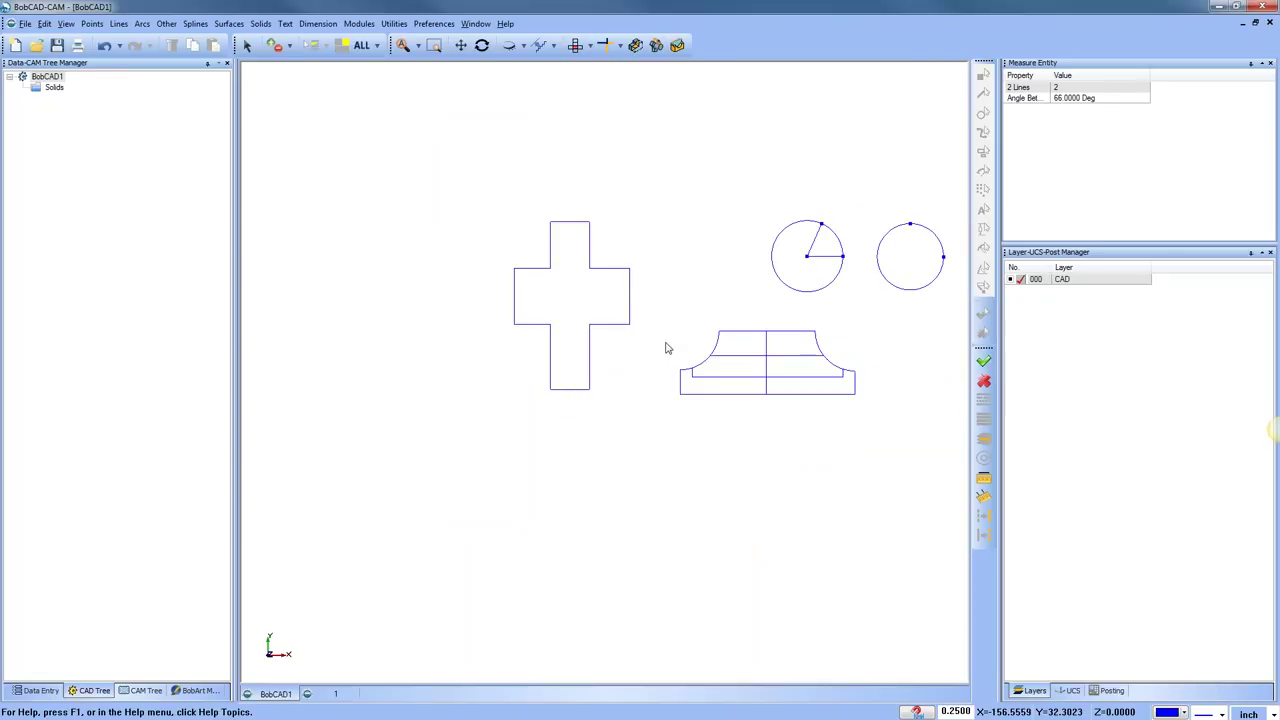
{"action": "middle_click_drag", "start_coordinate": [623, 374], "coordinate": [503, 376]}
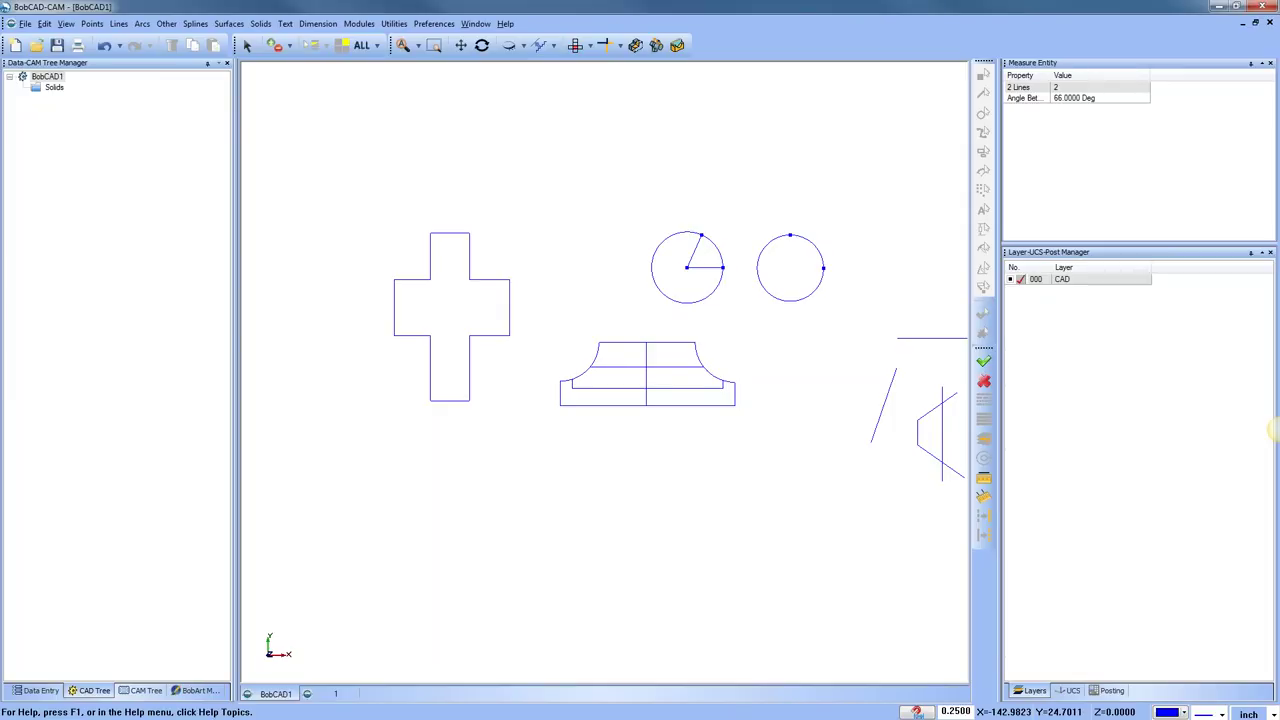
{"action": "right_click", "coordinate": [646, 171]}
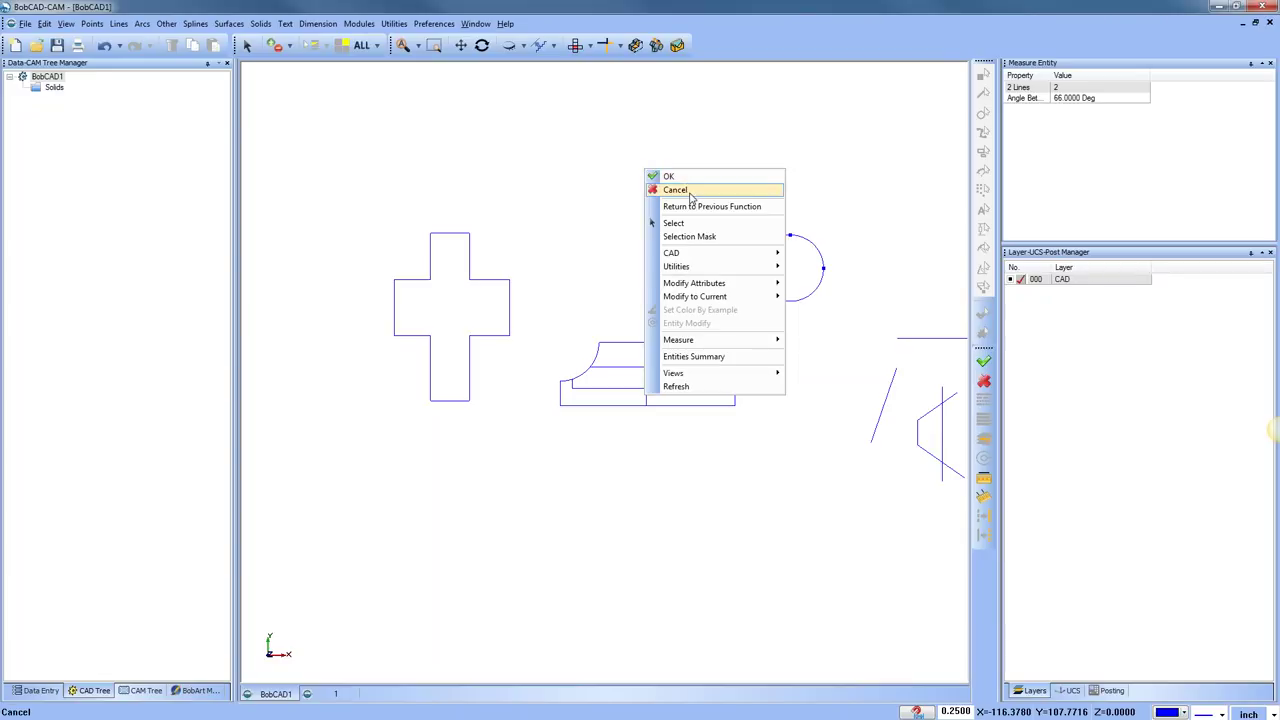
{"action": "left_click", "coordinate": [676, 190]}
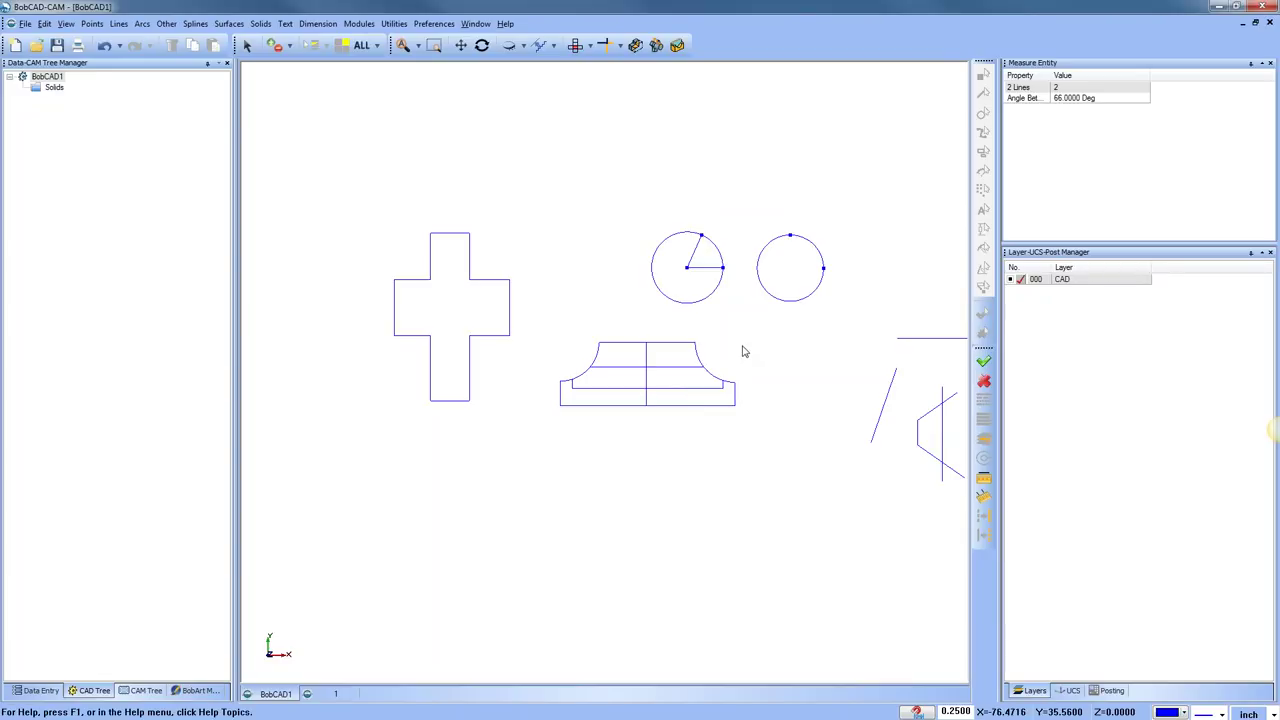
{"action": "left_click", "coordinate": [393, 24]}
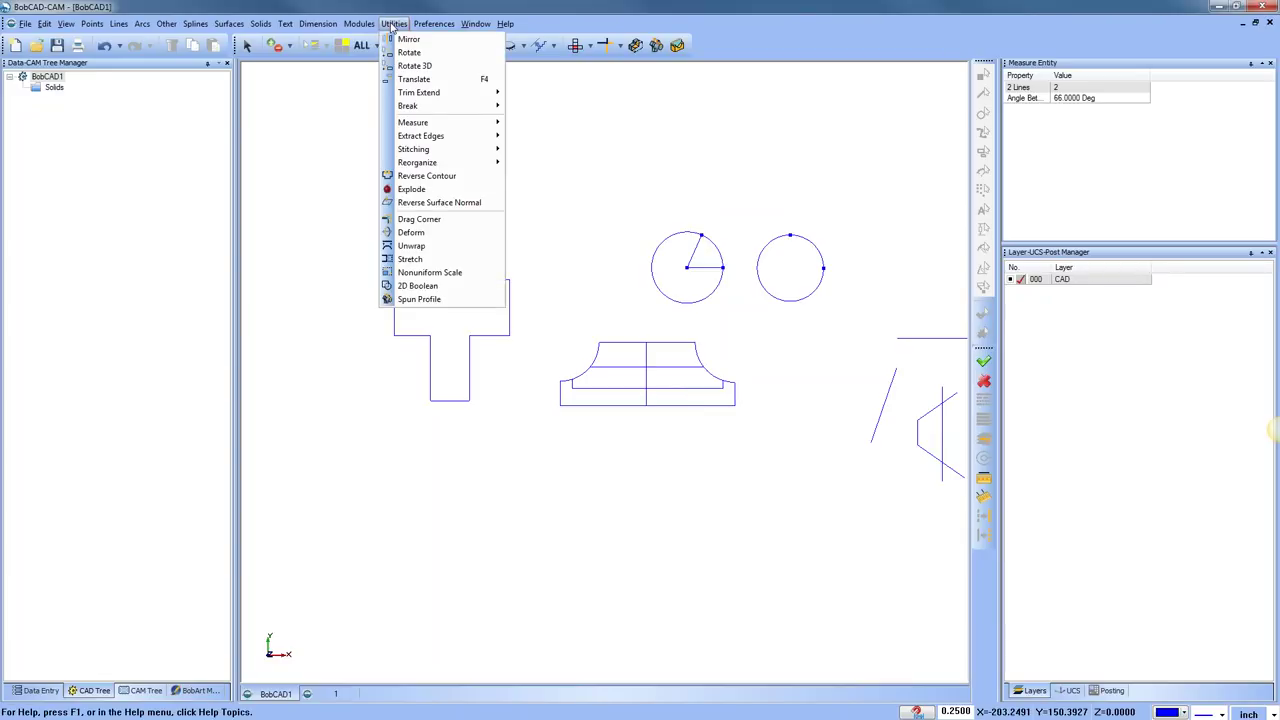
{"action": "mouse_move", "coordinate": [455, 110]}
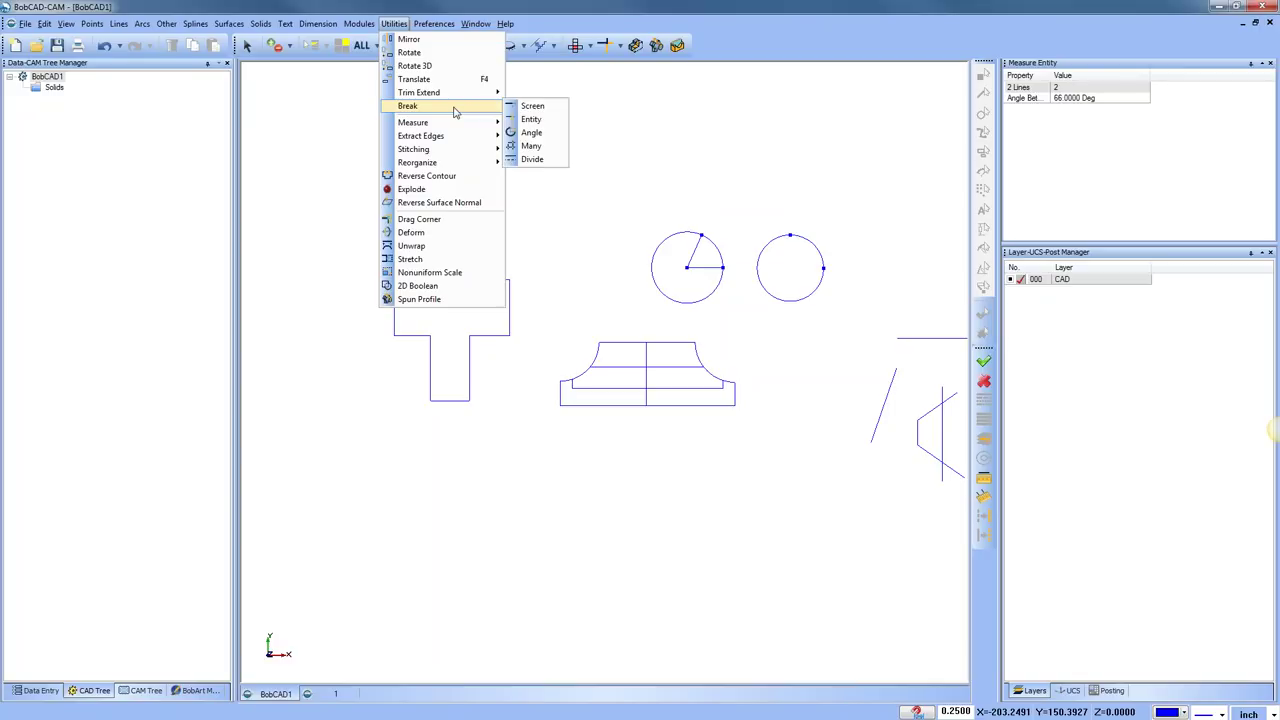
{"action": "right_click", "coordinate": [654, 143]}
{"action": "left_click", "coordinate": [690, 168]}
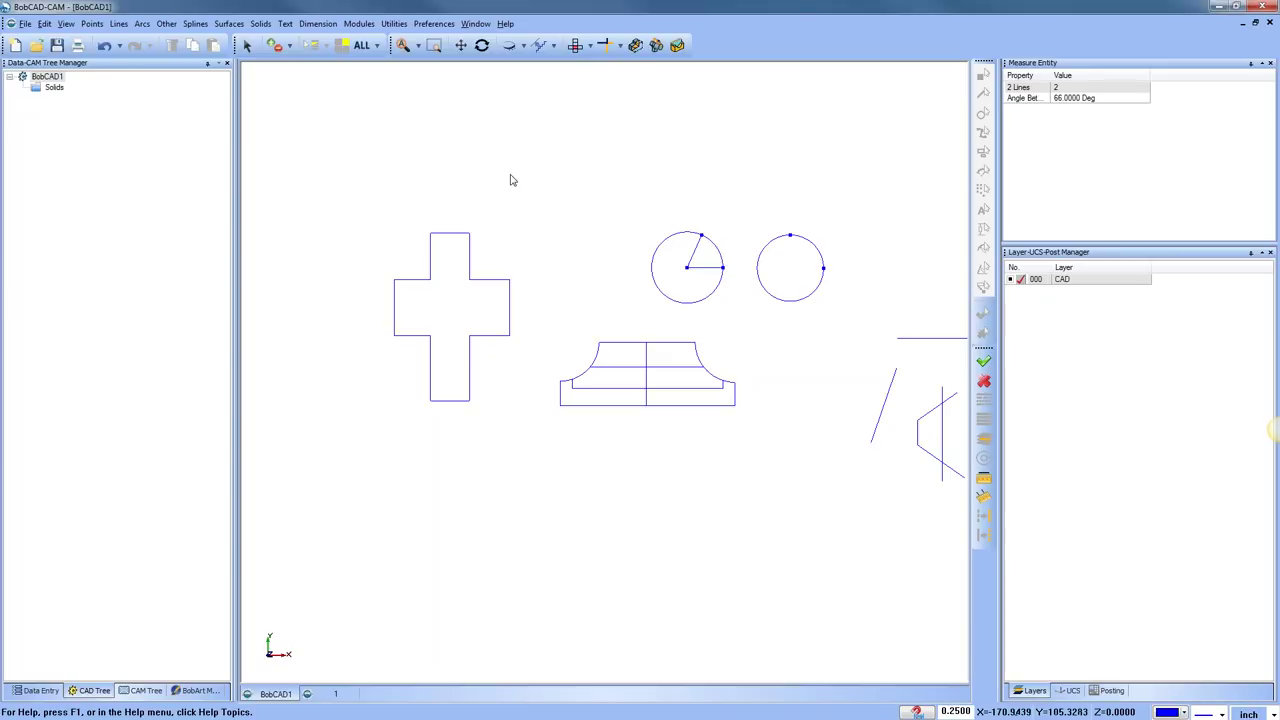
Sketch a long line slanting up to the right above the cross and circles
{"action": "left_click", "coordinate": [118, 23]}
{"action": "left_click", "coordinate": [140, 37]}
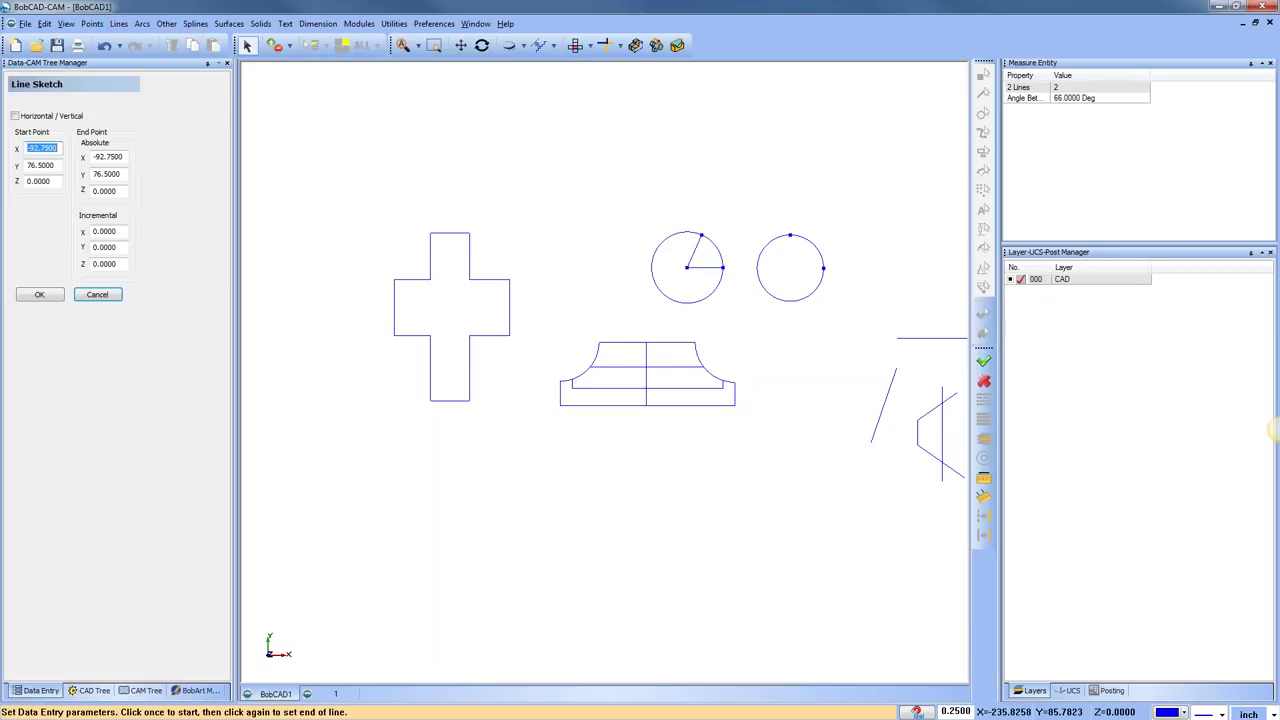
{"action": "left_click", "coordinate": [435, 208]}
{"action": "left_click", "coordinate": [718, 119]}
{"action": "scroll", "coordinate": [625, 249], "scroll_direction": "up", "scroll_amount": 3}
{"action": "right_click", "coordinate": [480, 172]}
{"action": "left_click", "coordinate": [500, 183]}
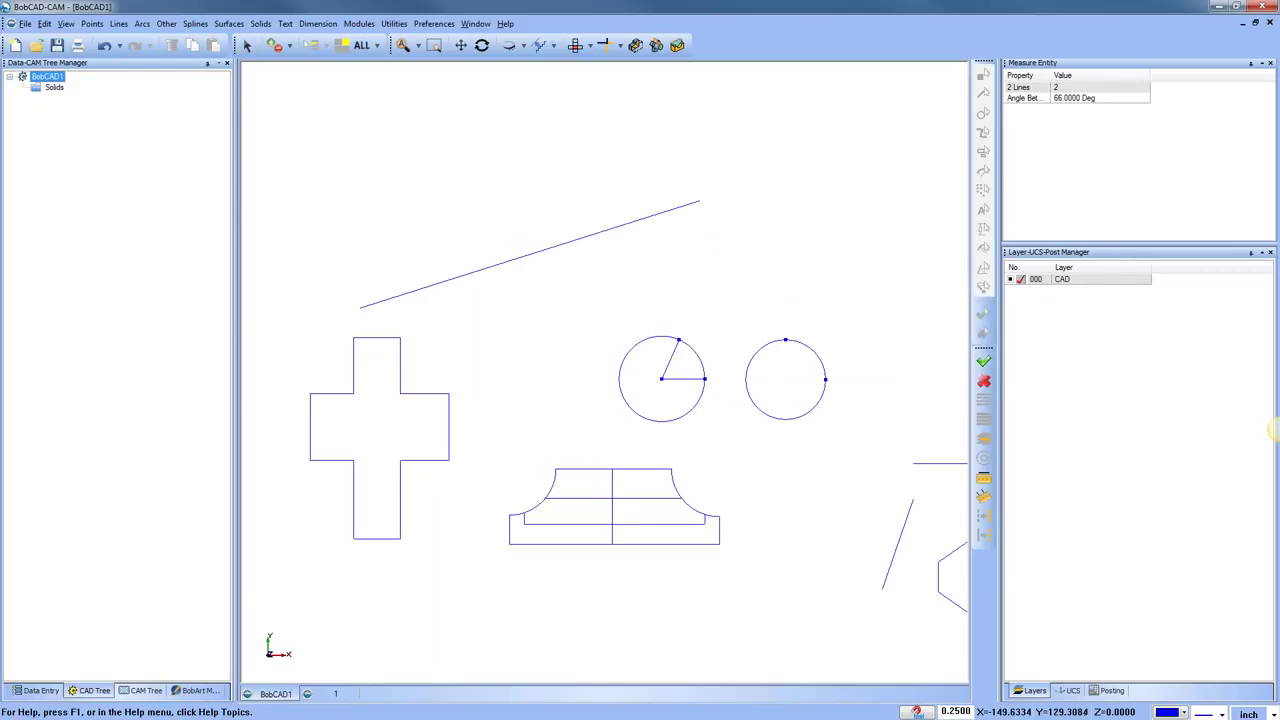
{"action": "left_click", "coordinate": [394, 23]}
{"action": "mouse_move", "coordinate": [455, 106]}
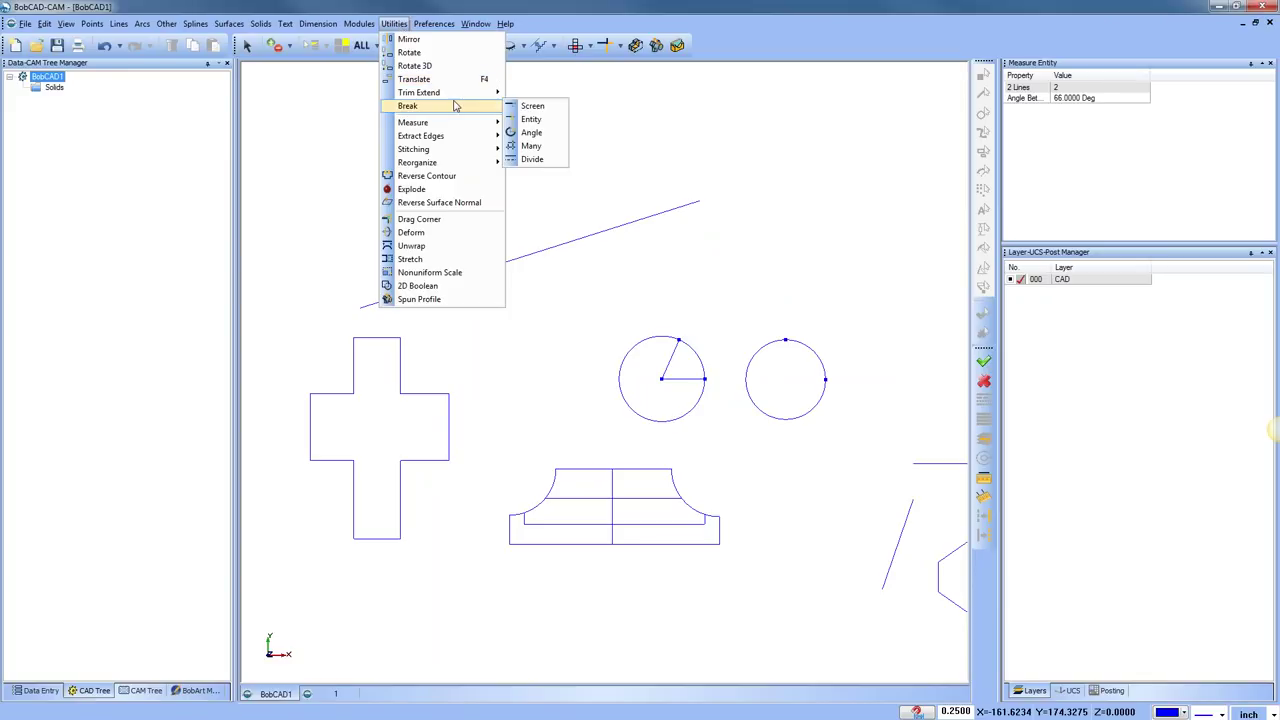
Divide the slanted line into 6 equal parts
{"action": "left_click", "coordinate": [553, 168]}
{"action": "double_click", "coordinate": [105, 125]}
{"action": "type", "text": "6"}
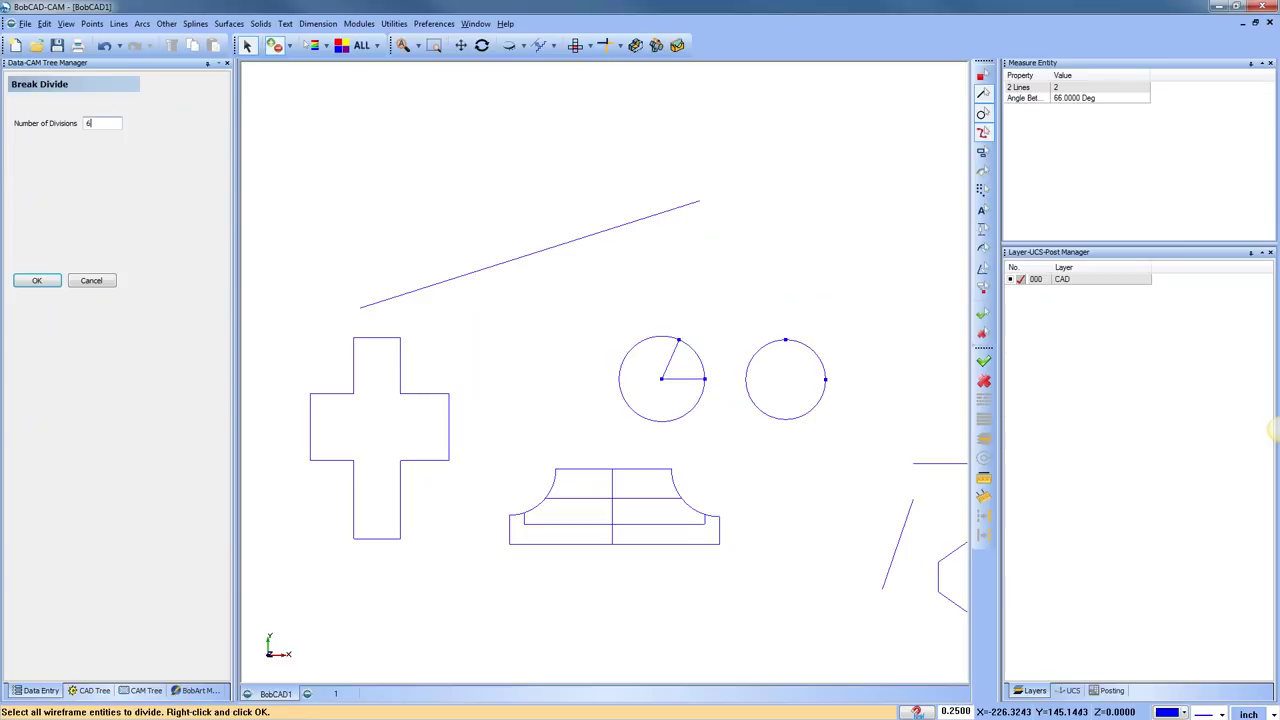
{"action": "left_click", "coordinate": [531, 262]}
{"action": "left_click", "coordinate": [531, 263]}
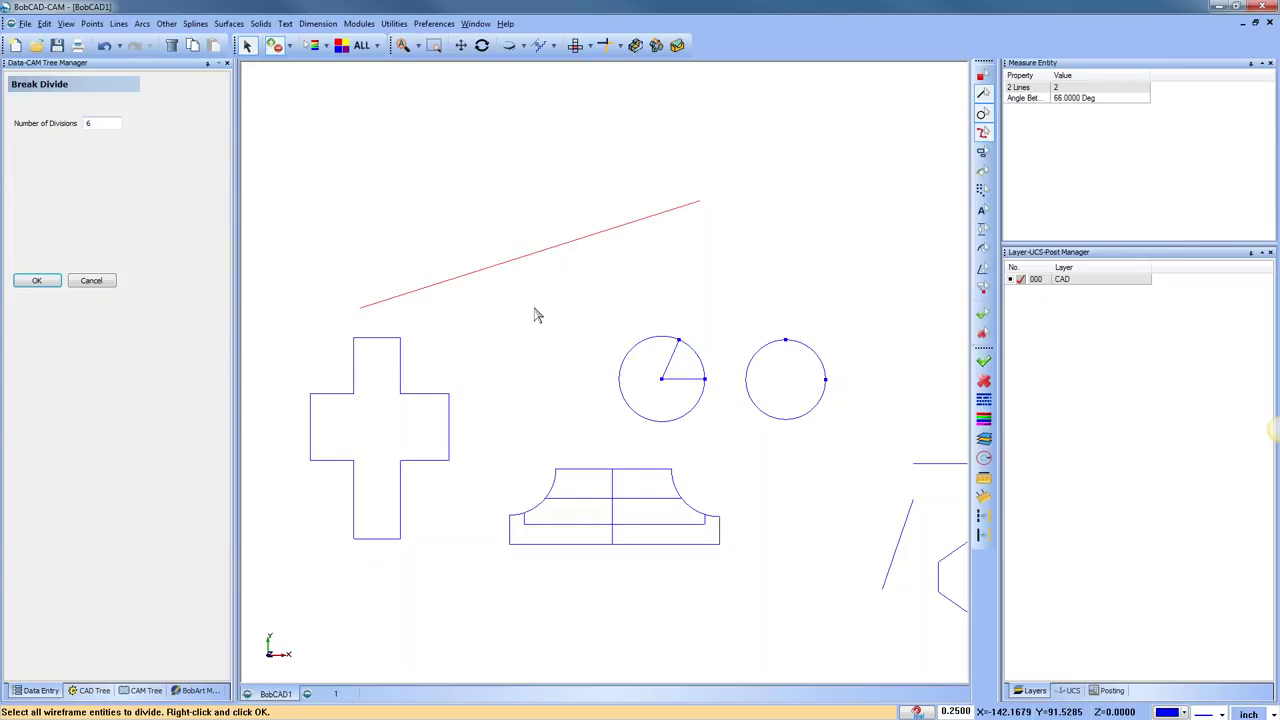
{"action": "key", "text": "Escape"}
Place end points at every division and at both ends of the line
{"action": "left_click", "coordinate": [91, 23]}
{"action": "left_click", "coordinate": [250, 160]}
{"action": "left_click", "coordinate": [401, 288]}
{"action": "left_click", "coordinate": [486, 275]}
{"action": "left_click", "coordinate": [561, 256]}
{"action": "left_click", "coordinate": [598, 241]}
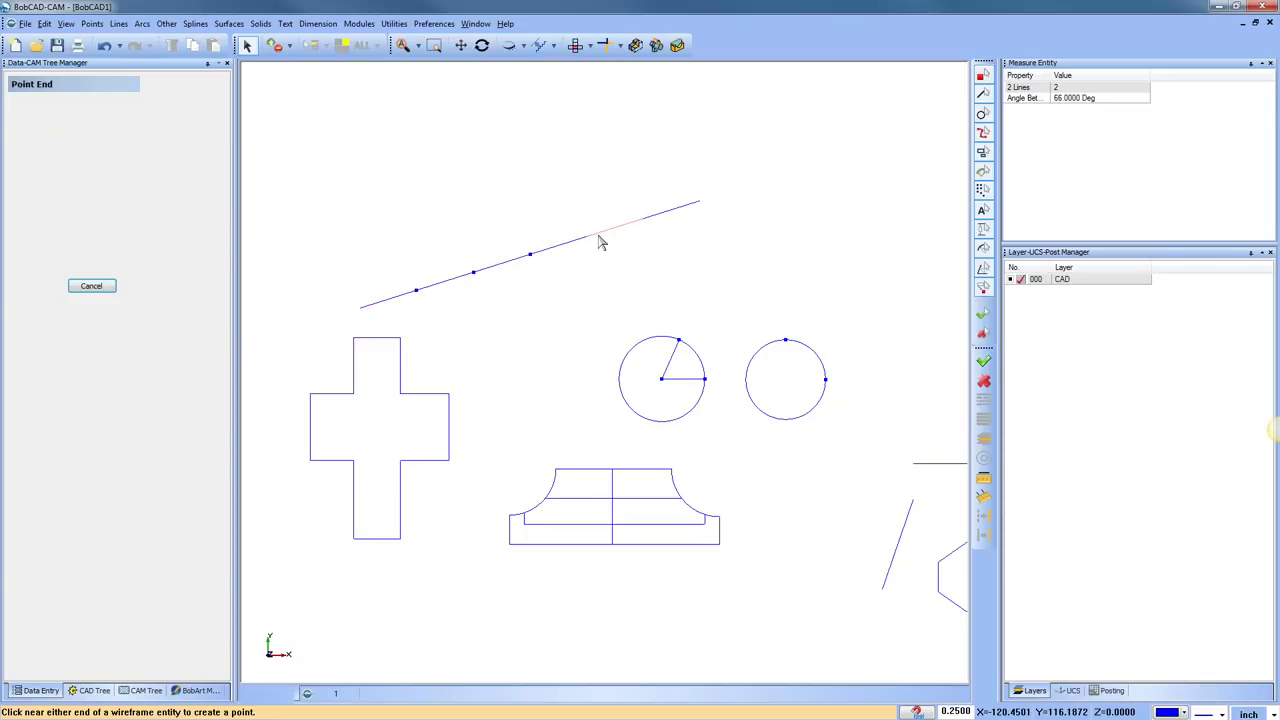
{"action": "left_click", "coordinate": [645, 220]}
{"action": "left_click", "coordinate": [682, 212]}
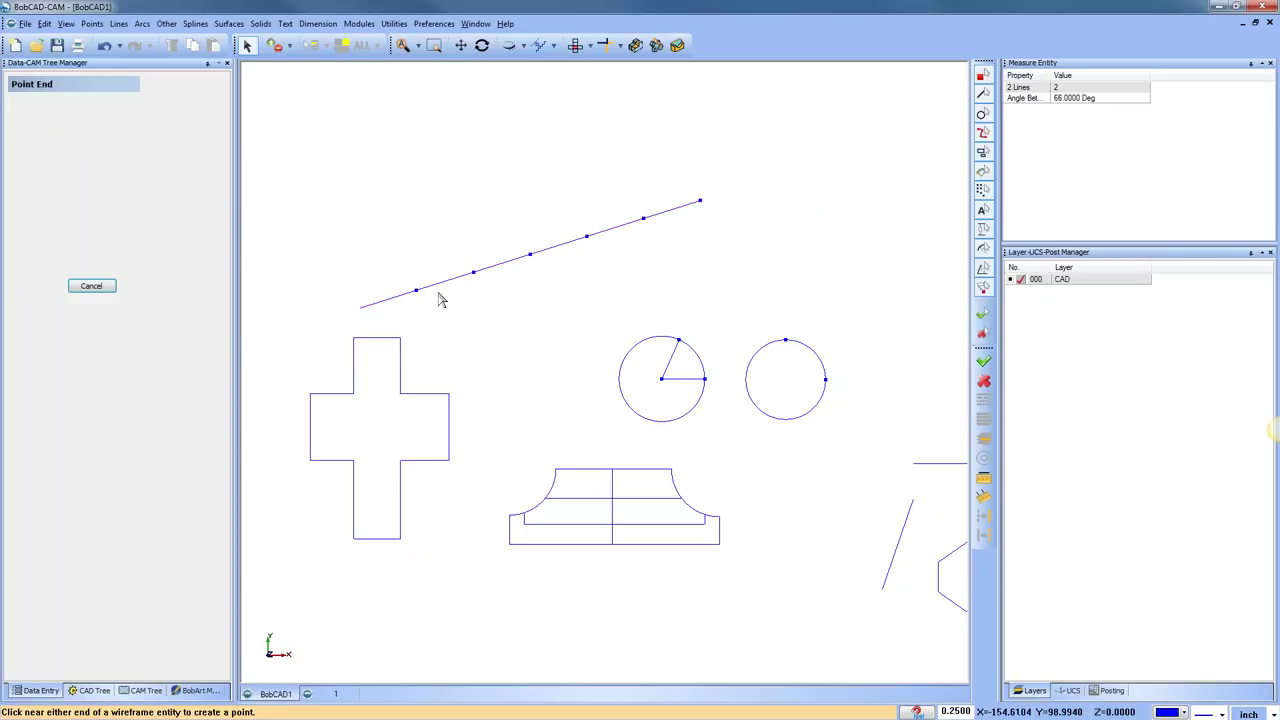
{"action": "left_click", "coordinate": [368, 312]}
Close the utilities list and cancel the point command
{"action": "left_click", "coordinate": [394, 23]}
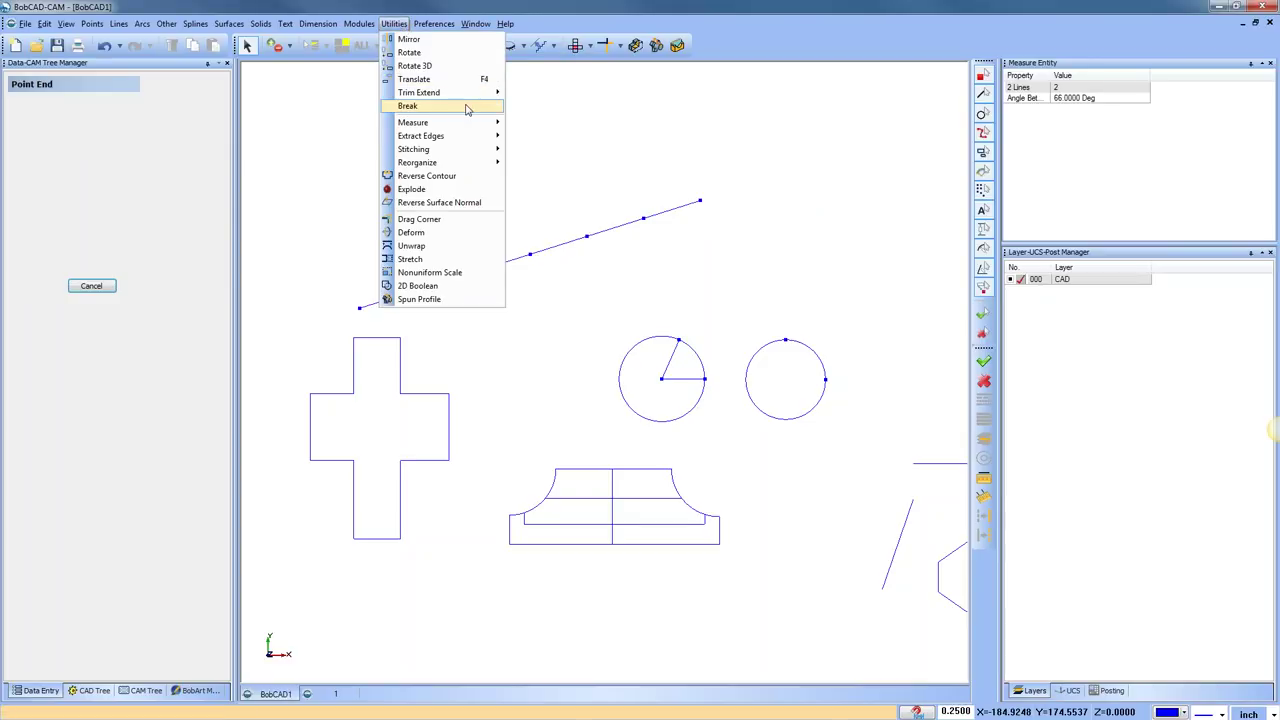
{"action": "mouse_move", "coordinate": [466, 109]}
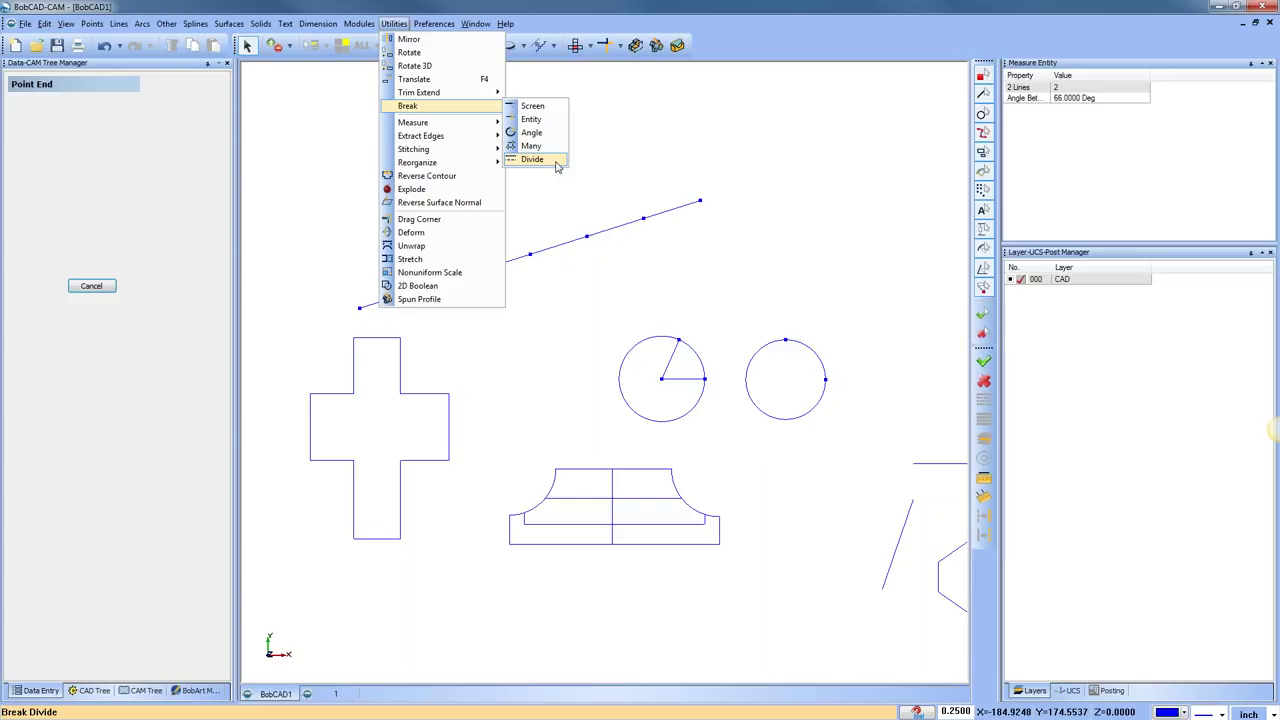
{"action": "left_click", "coordinate": [557, 166]}
{"action": "right_click", "coordinate": [703, 148]}
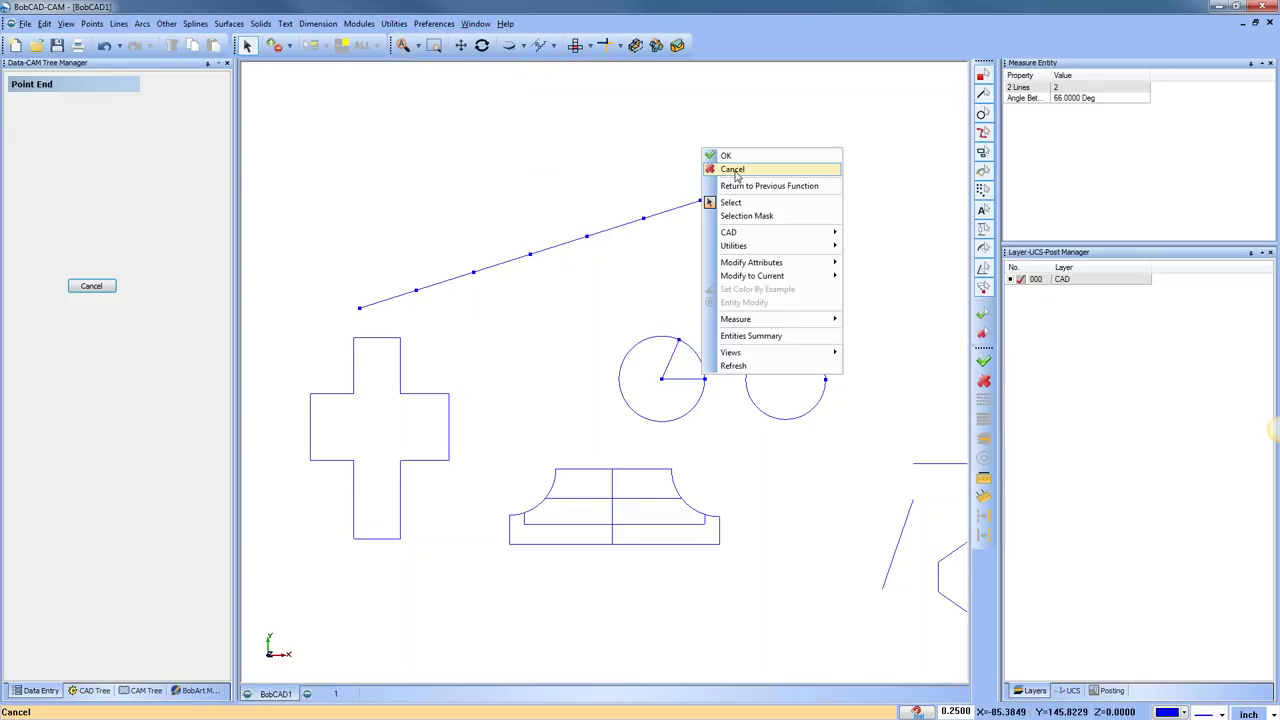
{"action": "left_click", "coordinate": [736, 172]}
{"action": "scroll", "coordinate": [590, 300], "scroll_direction": "down", "scroll_amount": 3}
Draw another cross of tall and wide rectangles, plus a square rectangle below it
{"action": "scroll", "coordinate": [617, 366], "scroll_direction": "up", "scroll_amount": 2}
{"action": "left_click", "coordinate": [166, 23]}
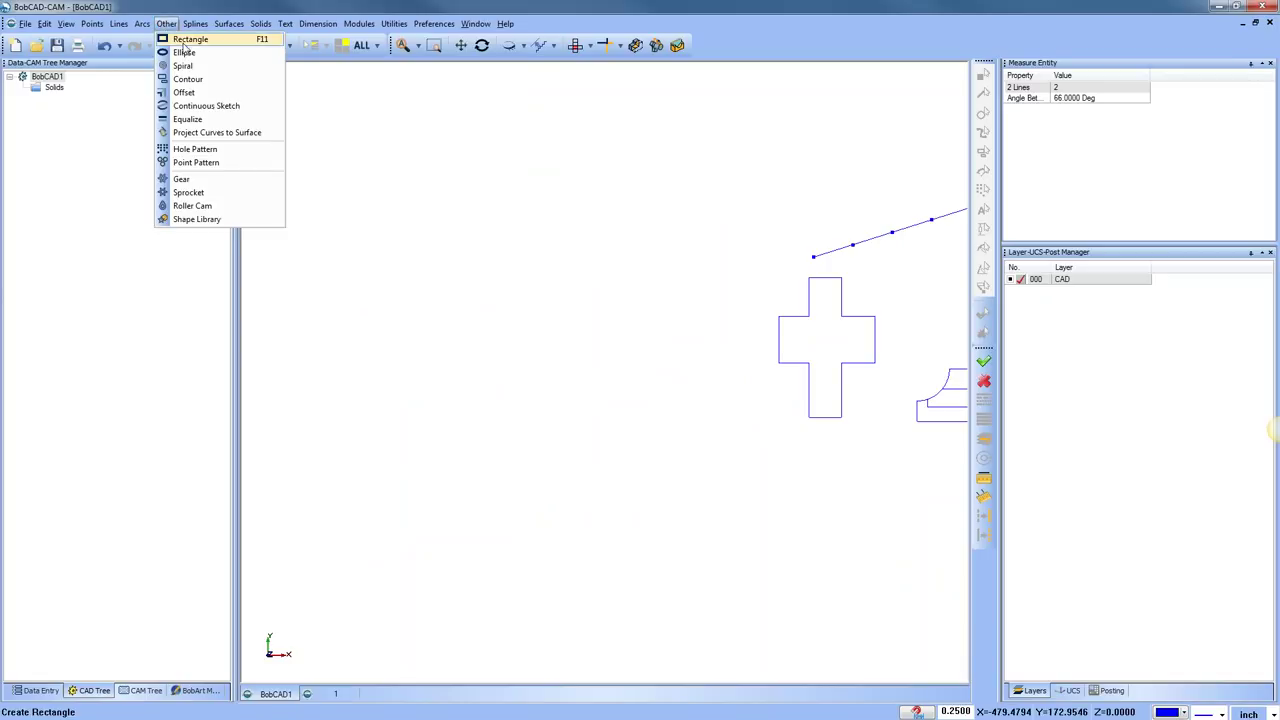
{"action": "left_click", "coordinate": [182, 37]}
{"action": "left_click", "coordinate": [391, 149]}
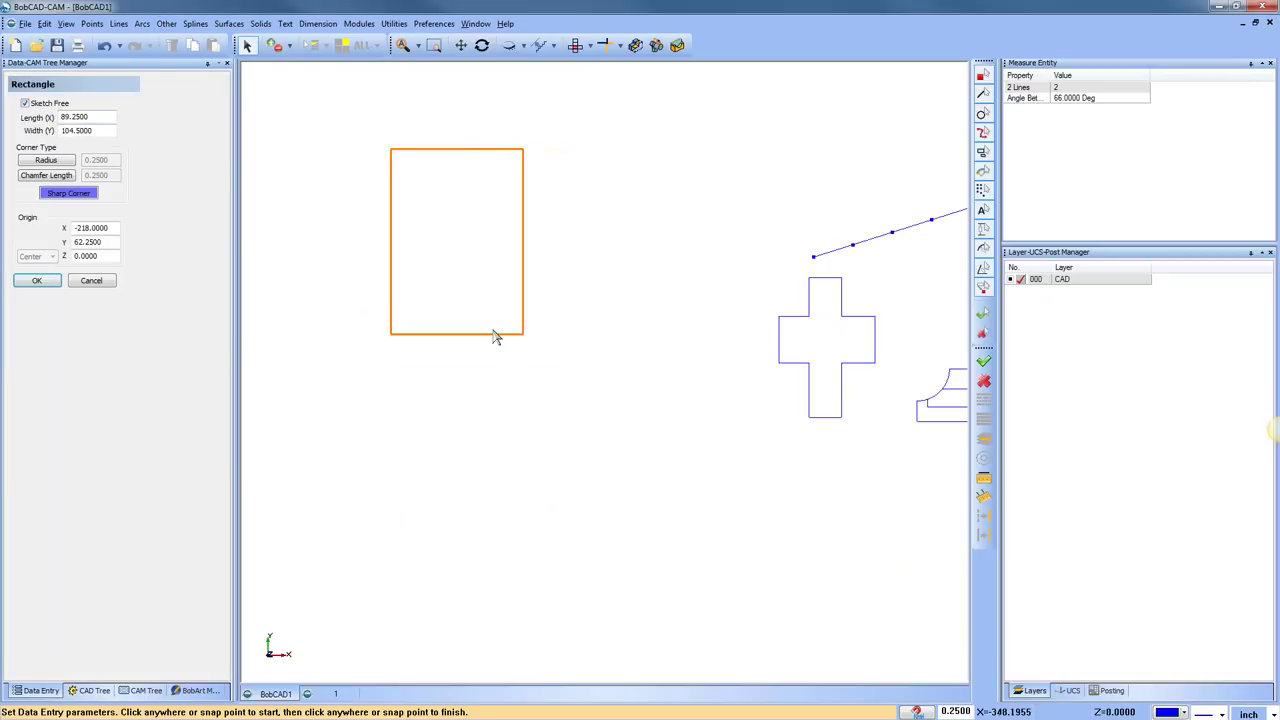
{"action": "left_click", "coordinate": [491, 344]}
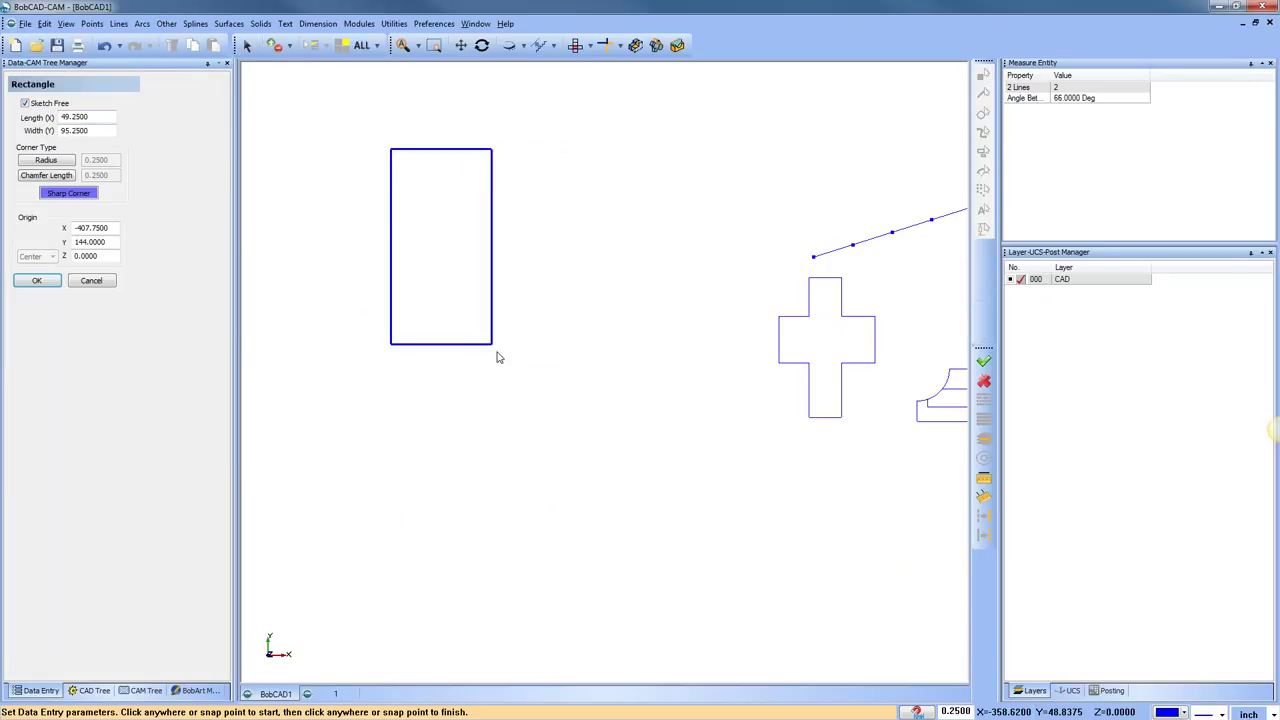
{"action": "left_click", "coordinate": [313, 203]}
{"action": "left_click", "coordinate": [581, 270]}
{"action": "scroll", "coordinate": [556, 405], "scroll_direction": "down", "scroll_amount": 2}
{"action": "middle_click_drag", "start_coordinate": [556, 405], "coordinate": [558, 288]}
{"action": "left_click", "coordinate": [408, 305]}
{"action": "left_click", "coordinate": [538, 464]}
Centre a circle on each corner of the lower rectangle, the bottom-left at radius 19.5
{"action": "left_click", "coordinate": [119, 23]}
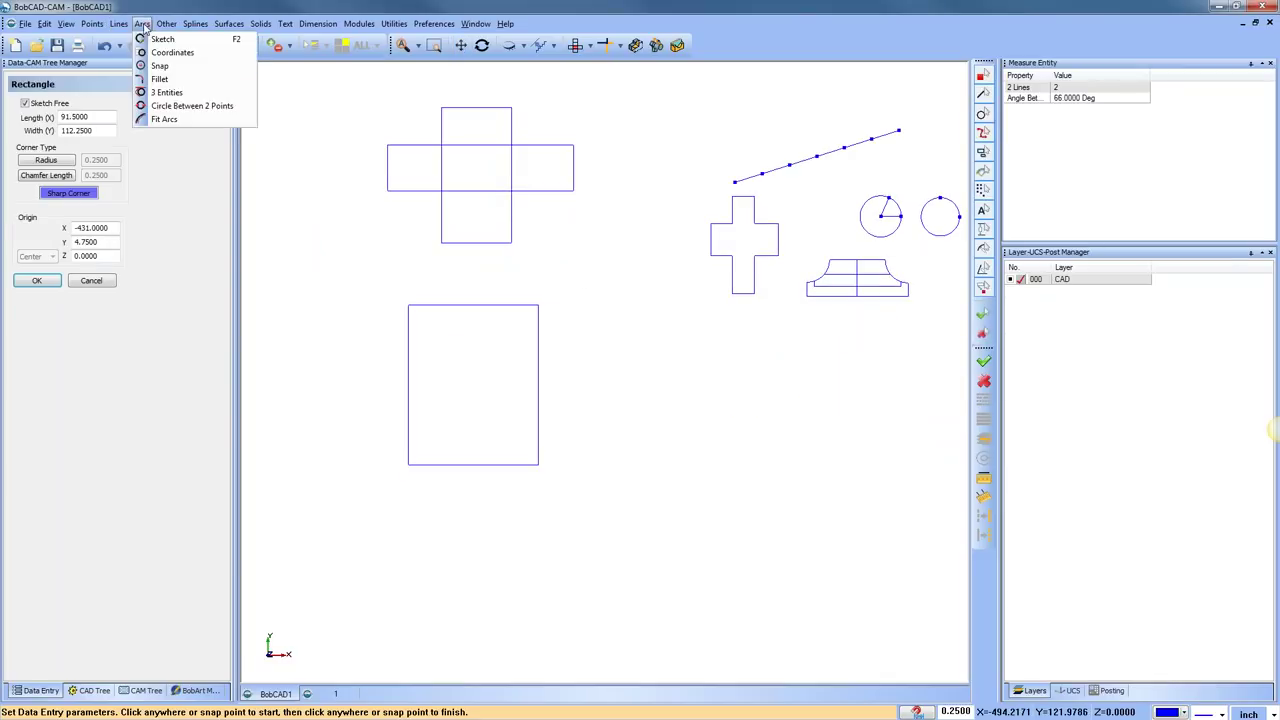
{"action": "left_click", "coordinate": [176, 49]}
{"action": "left_click", "coordinate": [408, 305]}
{"action": "left_click", "coordinate": [443, 333]}
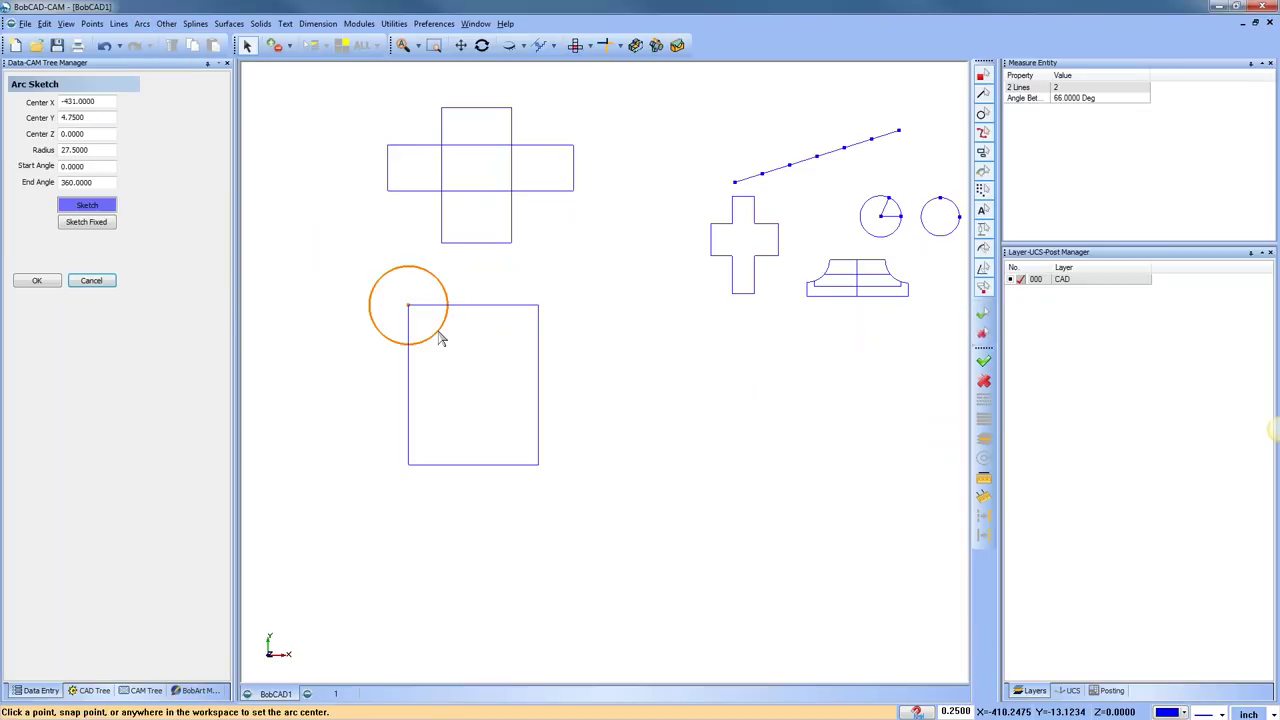
{"action": "left_click", "coordinate": [538, 305]}
{"action": "left_click", "coordinate": [523, 334]}
{"action": "left_click", "coordinate": [538, 464]}
{"action": "left_click", "coordinate": [553, 500]}
{"action": "left_click", "coordinate": [409, 465]}
{"action": "left_click", "coordinate": [420, 494]}
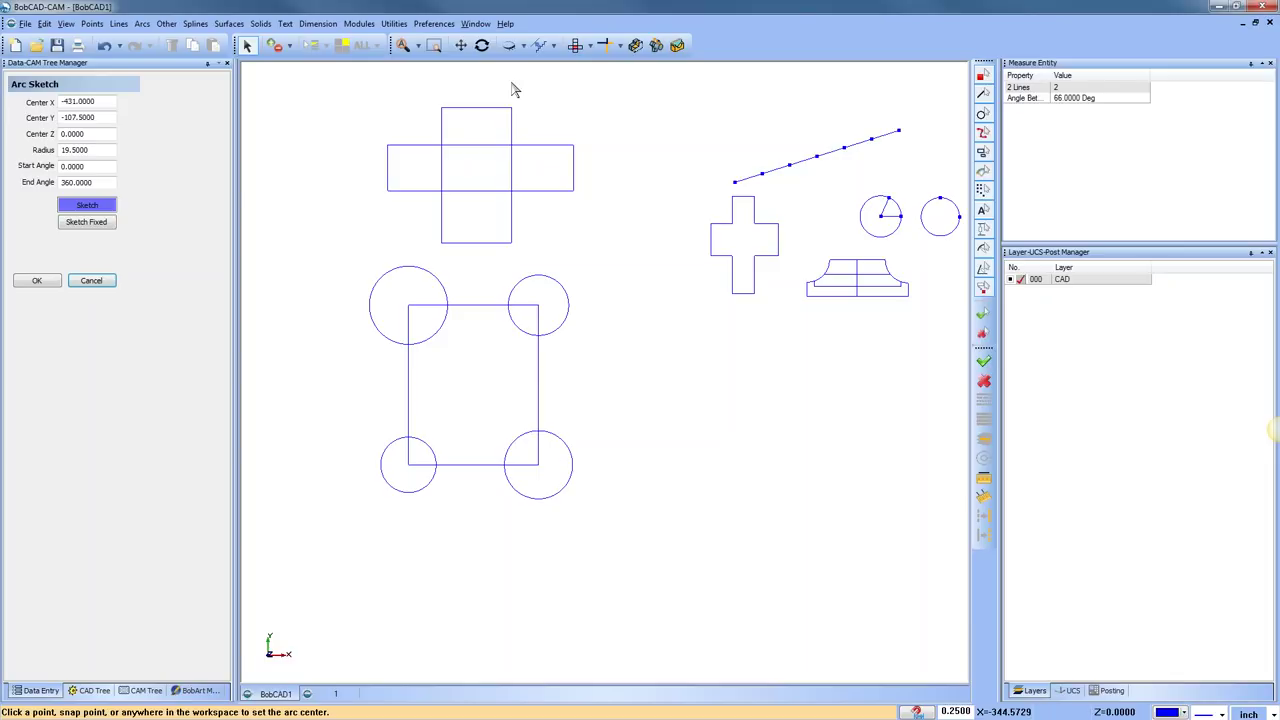
{"action": "left_click", "coordinate": [394, 23]}
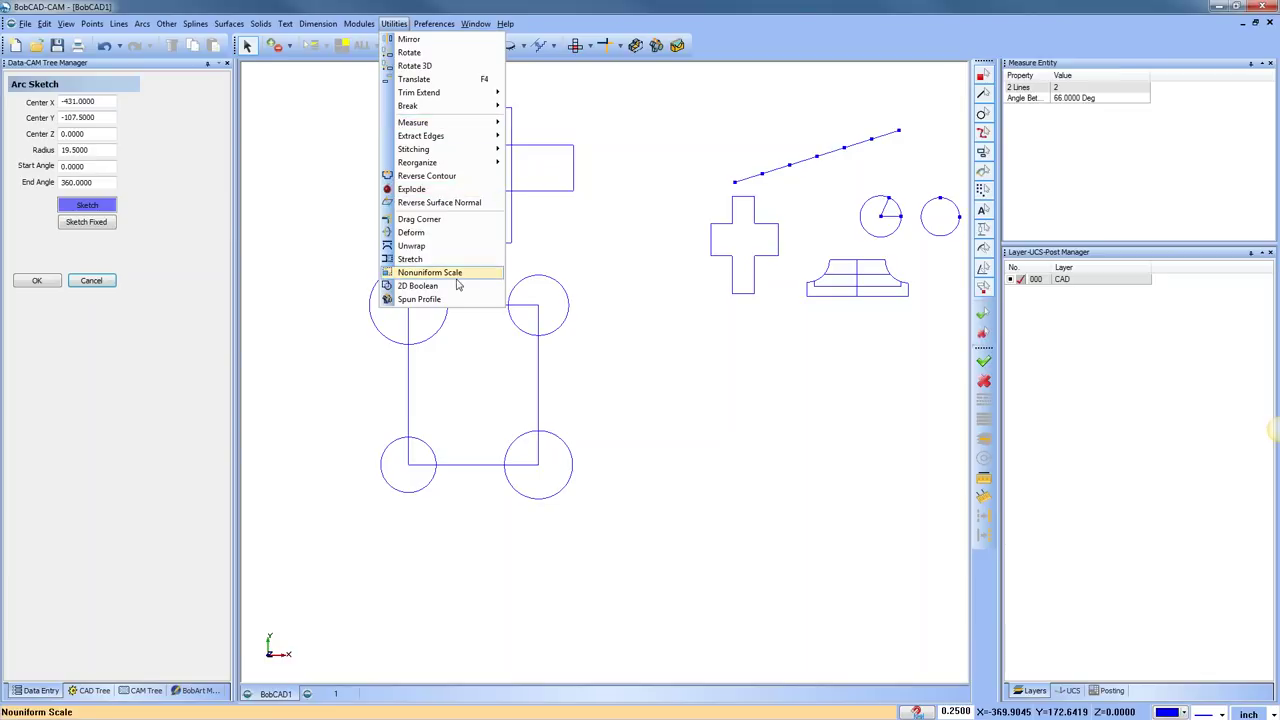
Boolean-add the horizontal and vertical rectangles into a cross, then undo the merge
{"action": "left_click", "coordinate": [418, 286]}
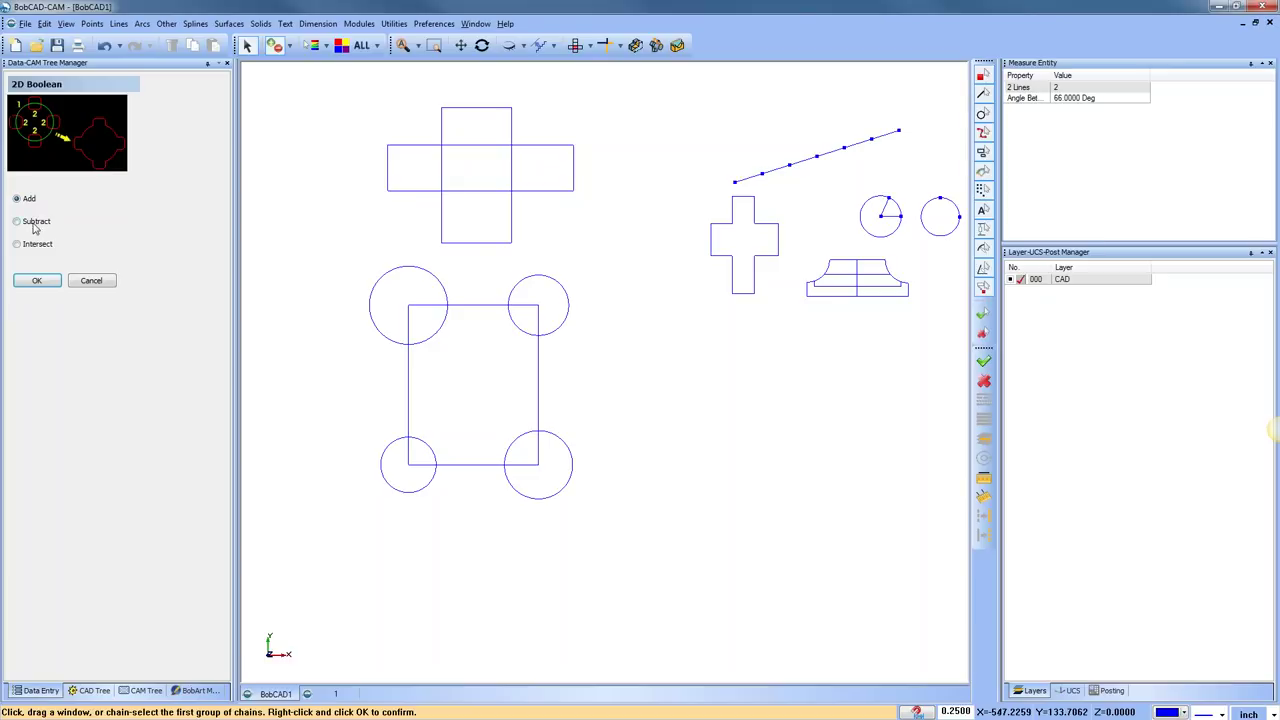
{"action": "left_click", "coordinate": [423, 146]}
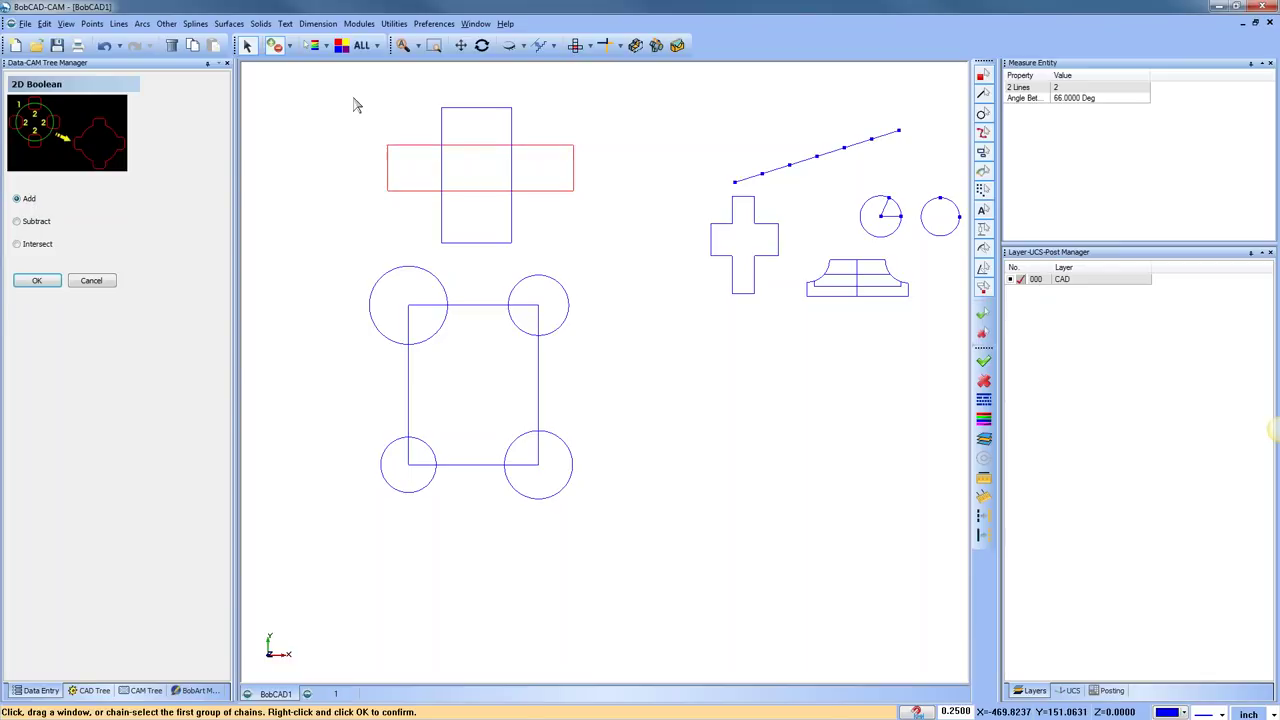
{"action": "right_click", "coordinate": [357, 105]}
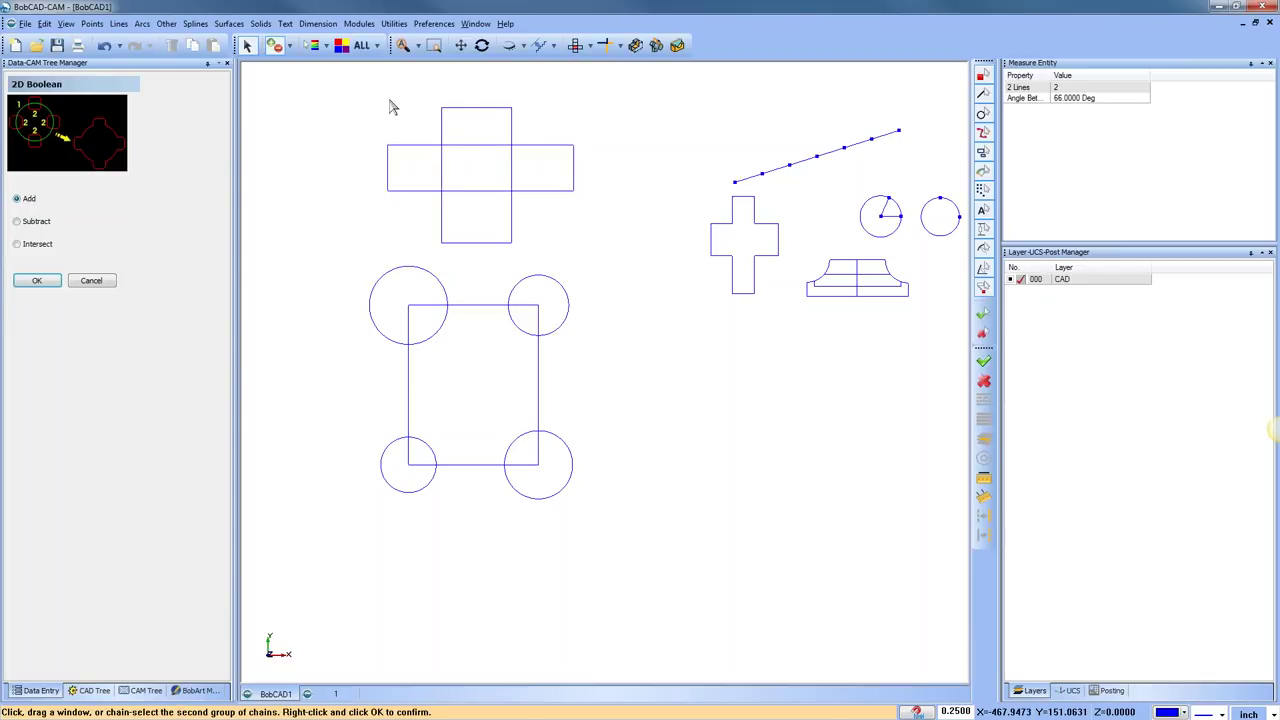
{"action": "left_click", "coordinate": [470, 108]}
{"action": "right_click", "coordinate": [364, 115]}
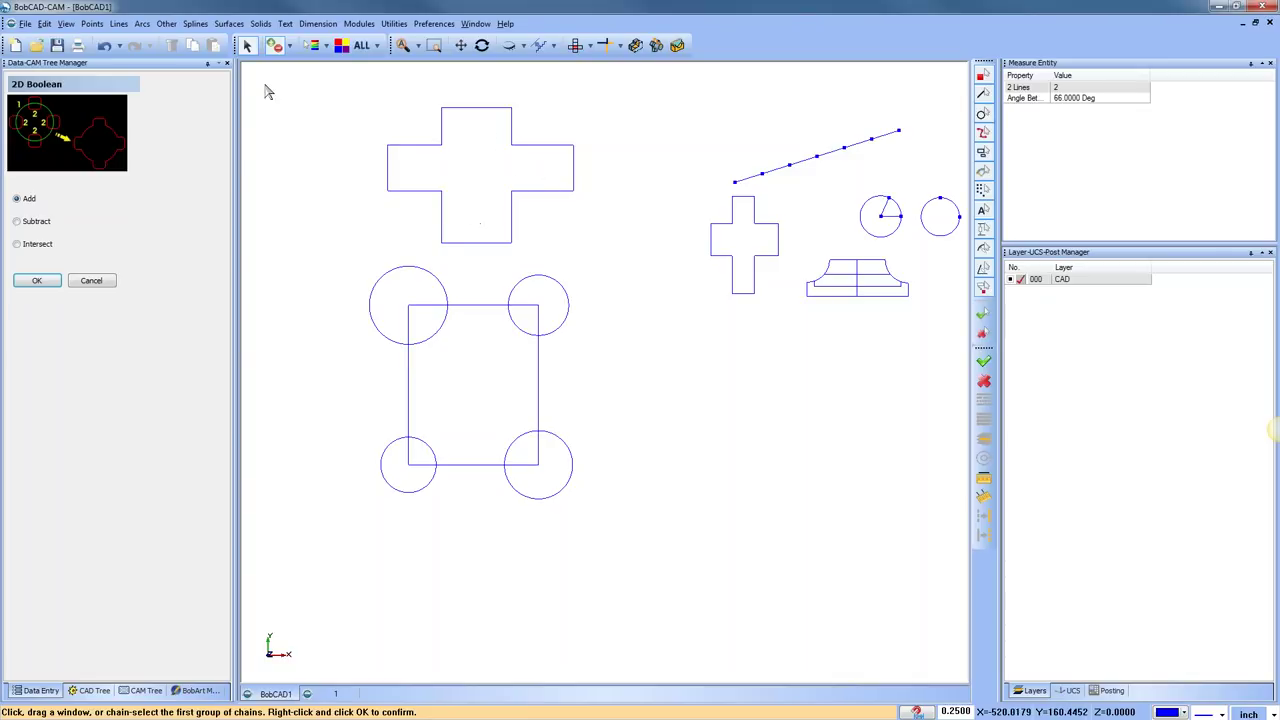
{"action": "left_click", "coordinate": [104, 45]}
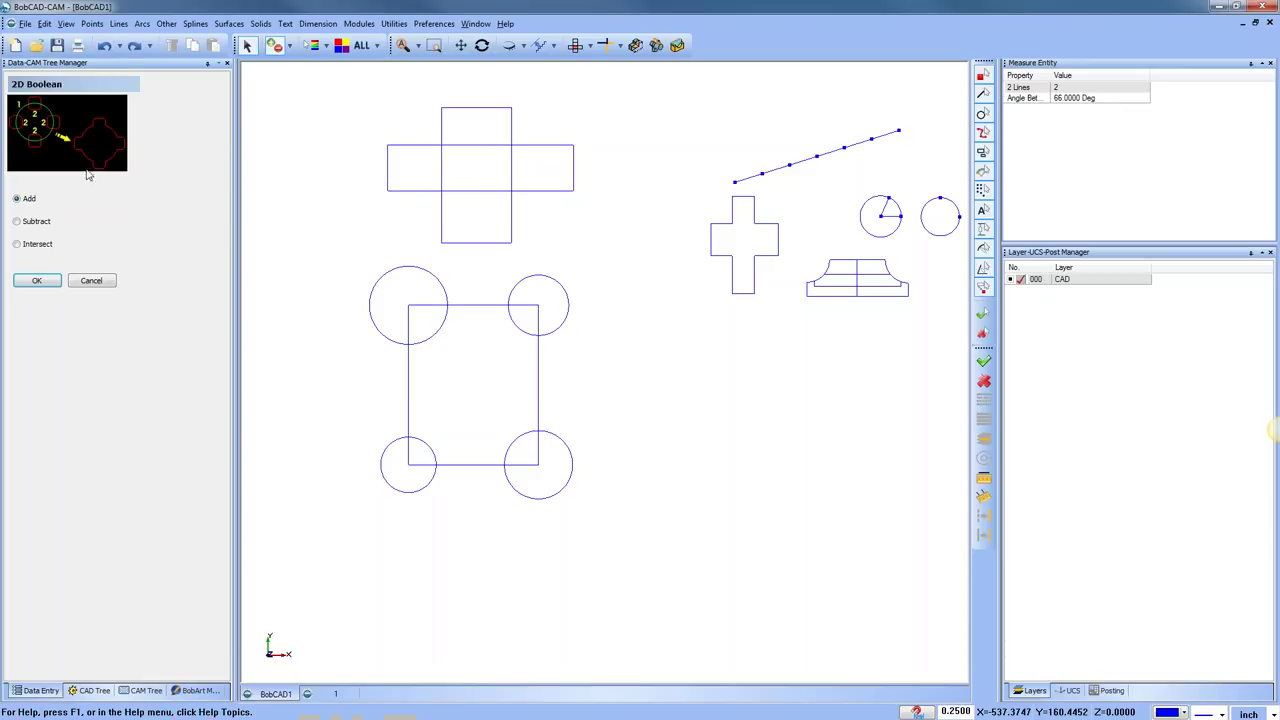
Try a Subtract Boolean of the vertical rectangle from the horizontal one, then undo it
{"action": "left_click", "coordinate": [17, 221]}
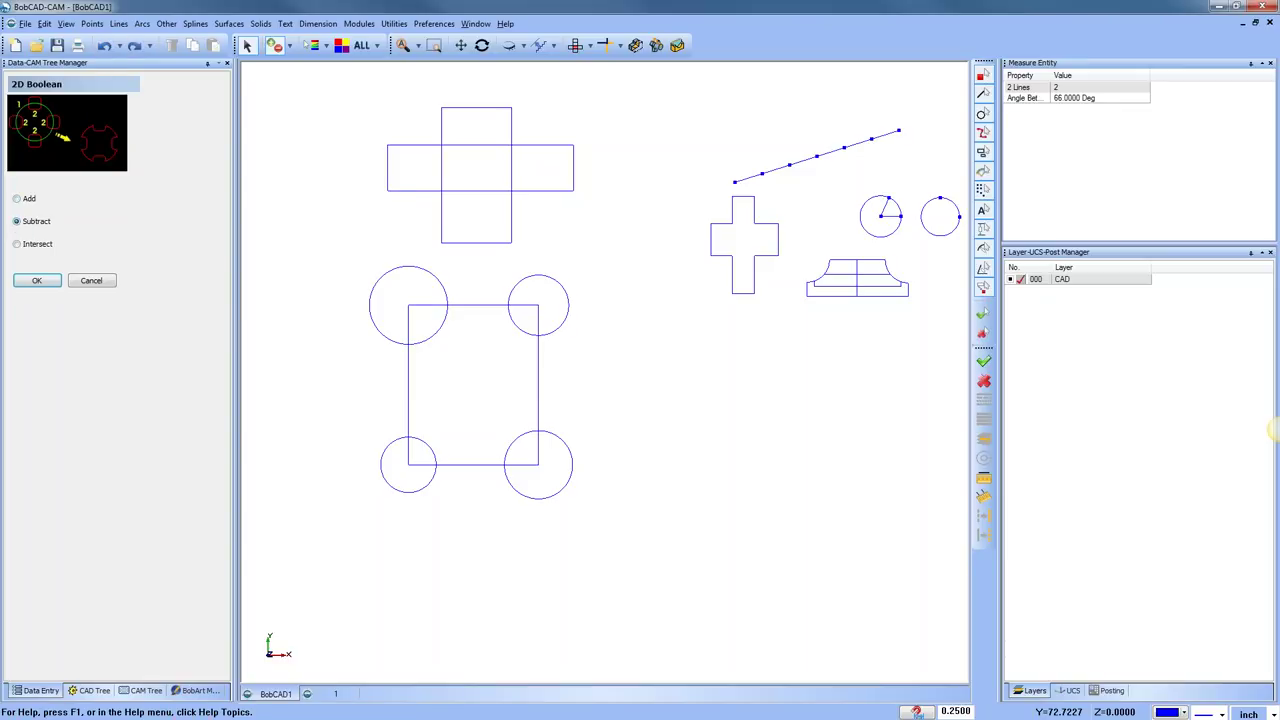
{"action": "left_click", "coordinate": [409, 146]}
{"action": "left_click", "coordinate": [463, 109]}
{"action": "right_click", "coordinate": [417, 95]}
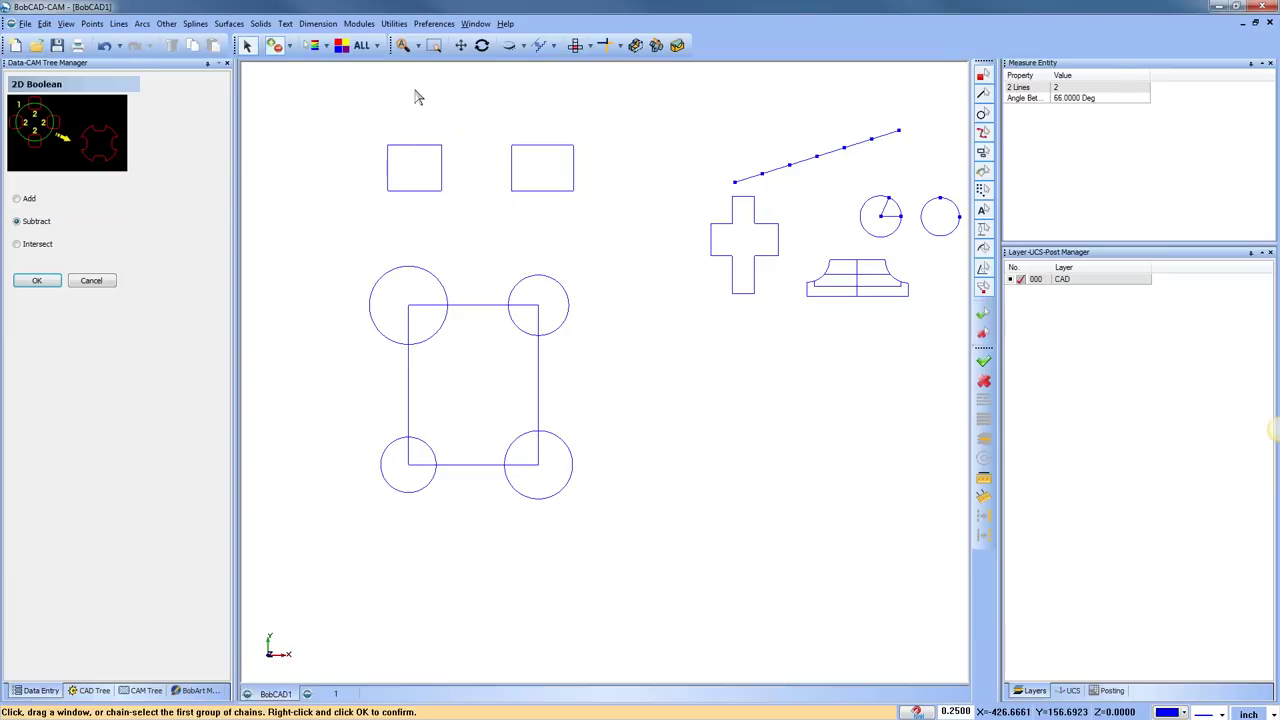
{"action": "left_click", "coordinate": [104, 45]}
Intersect the horizontal and vertical rectangles into their small overlap rectangle
{"action": "left_click", "coordinate": [17, 244]}
{"action": "left_click", "coordinate": [413, 146]}
{"action": "left_click", "coordinate": [486, 108]}
{"action": "right_click", "coordinate": [584, 116]}
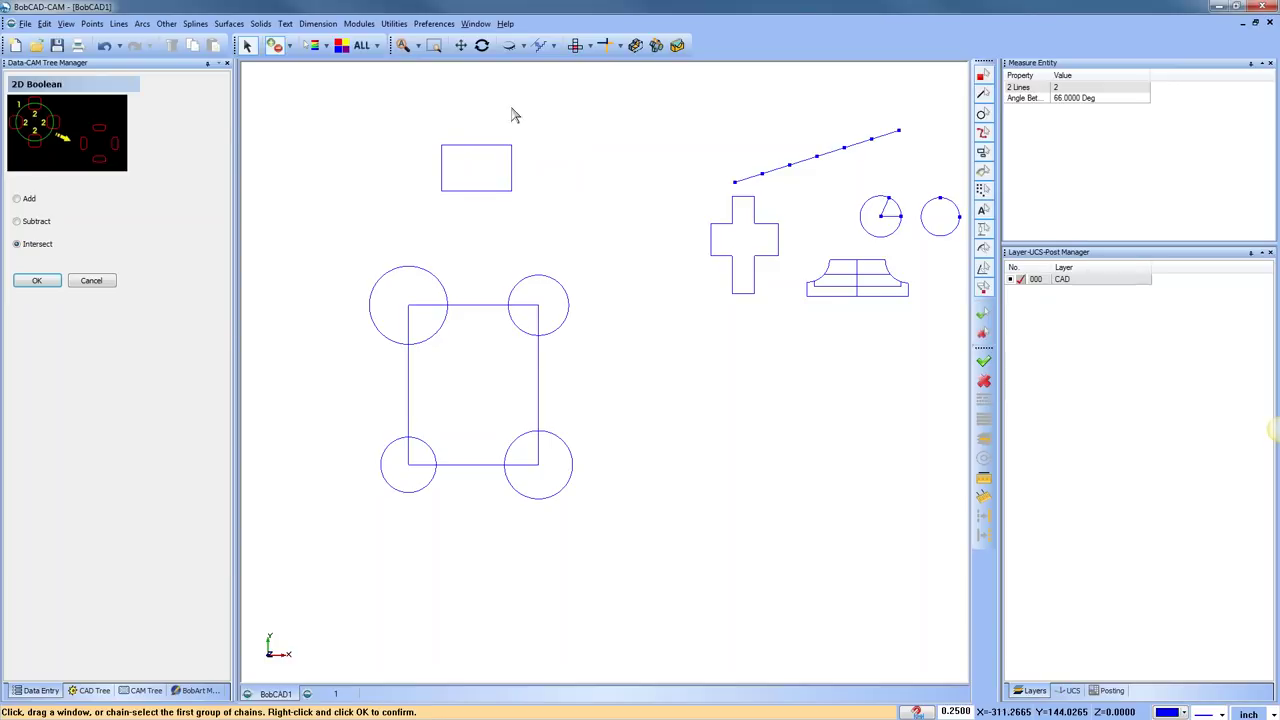
Try an Add Boolean of the square with the four corner circles, then undo it
{"action": "left_click", "coordinate": [17, 198]}
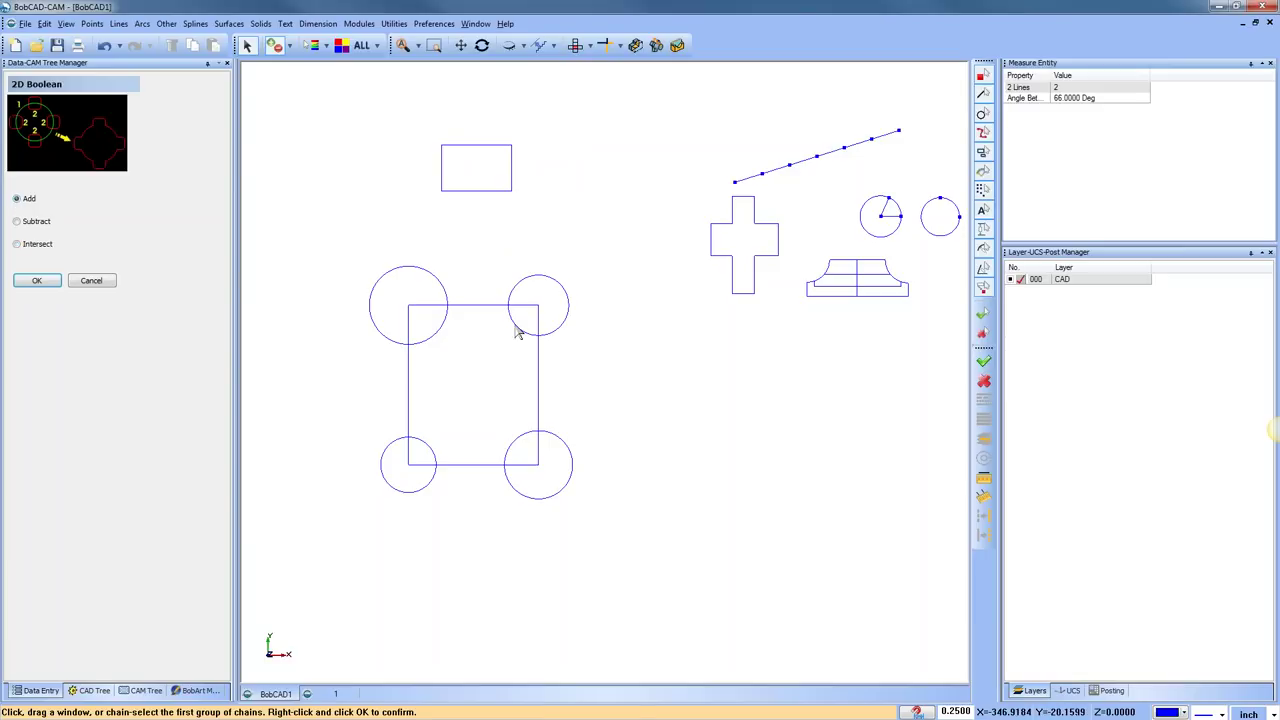
{"action": "left_click", "coordinate": [486, 314]}
{"action": "right_click", "coordinate": [477, 334]}
{"action": "left_click_drag", "start_coordinate": [424, 281], "coordinate": [403, 486]}
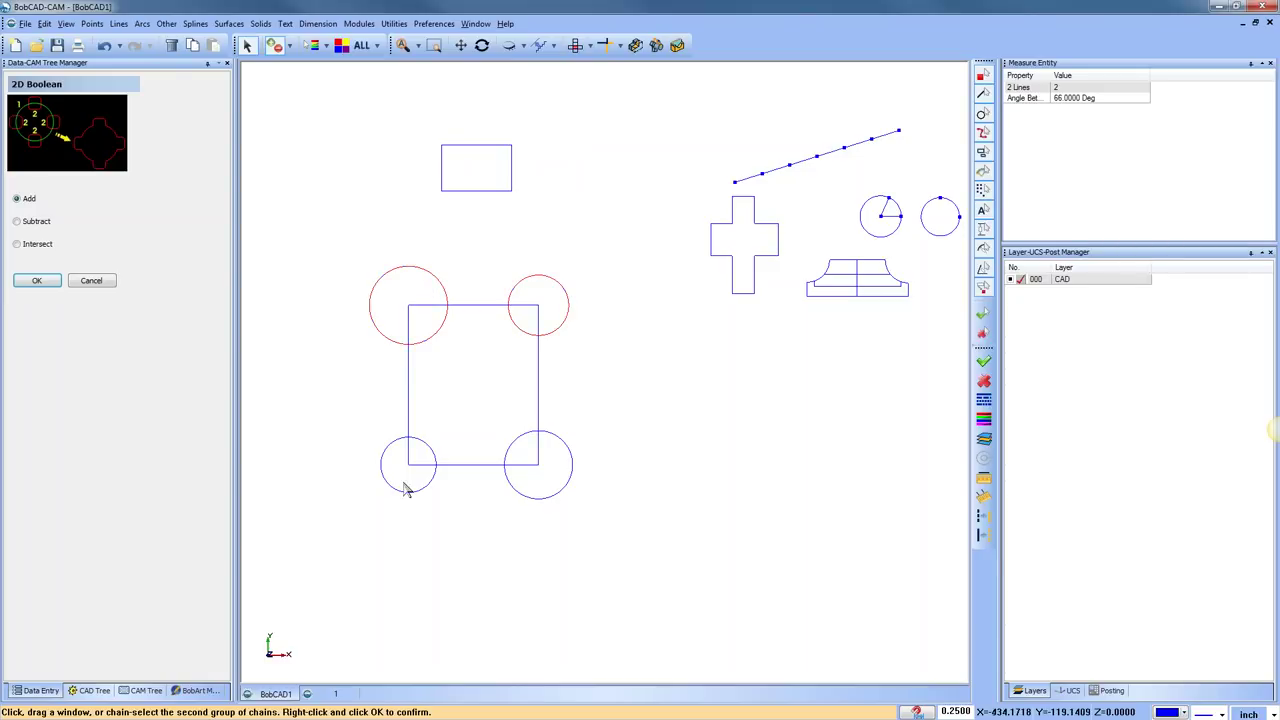
{"action": "right_click", "coordinate": [557, 537]}
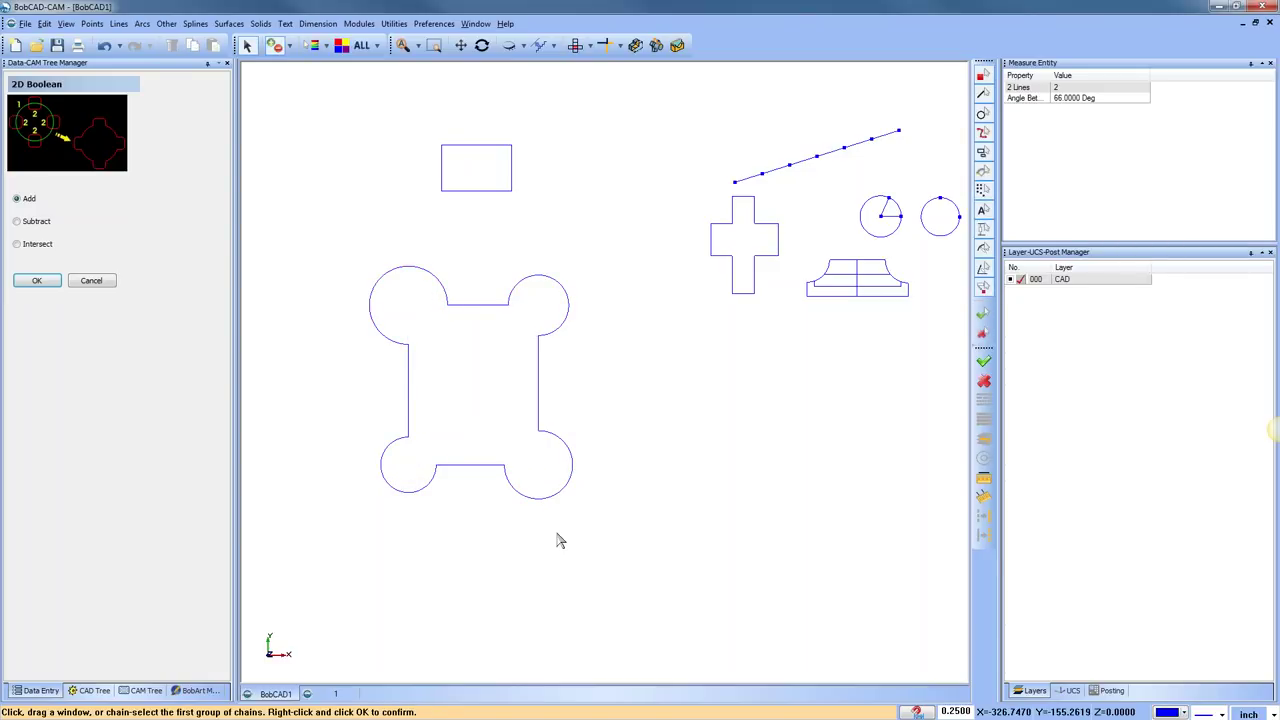
{"action": "left_click", "coordinate": [104, 45]}
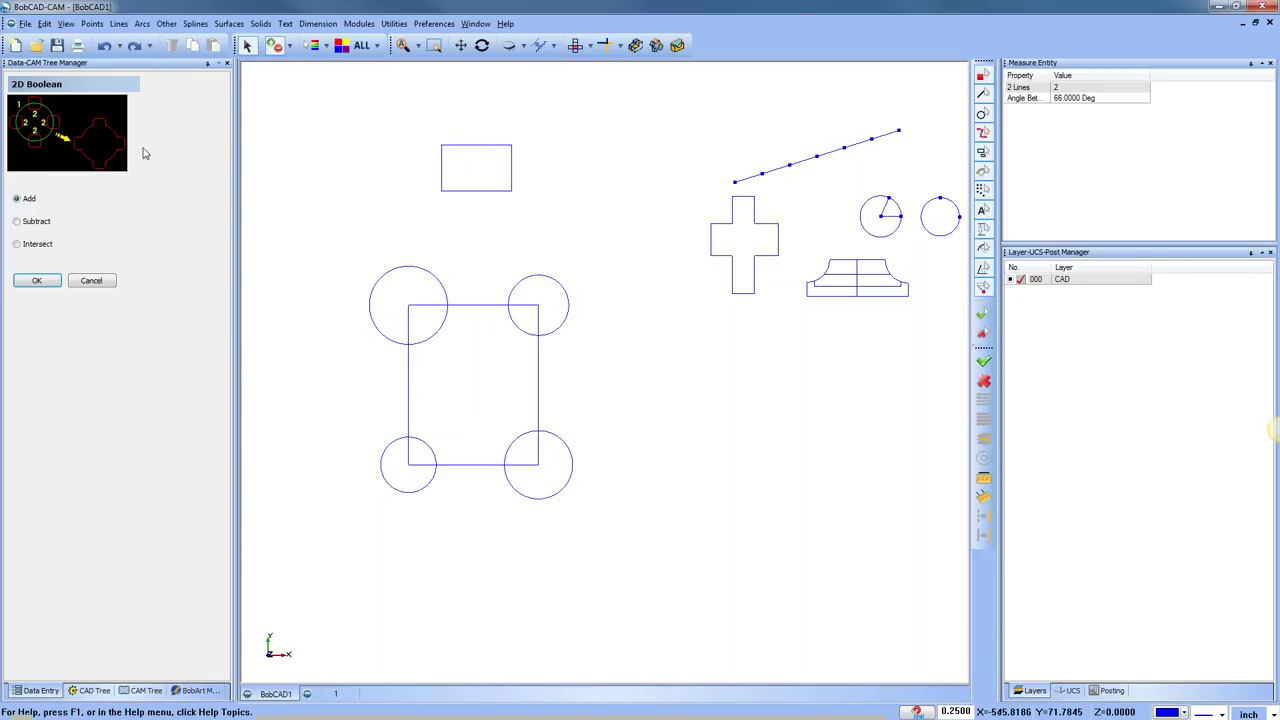
Try subtracting the four corner circles from the square, then undo it
{"action": "left_click", "coordinate": [17, 222]}
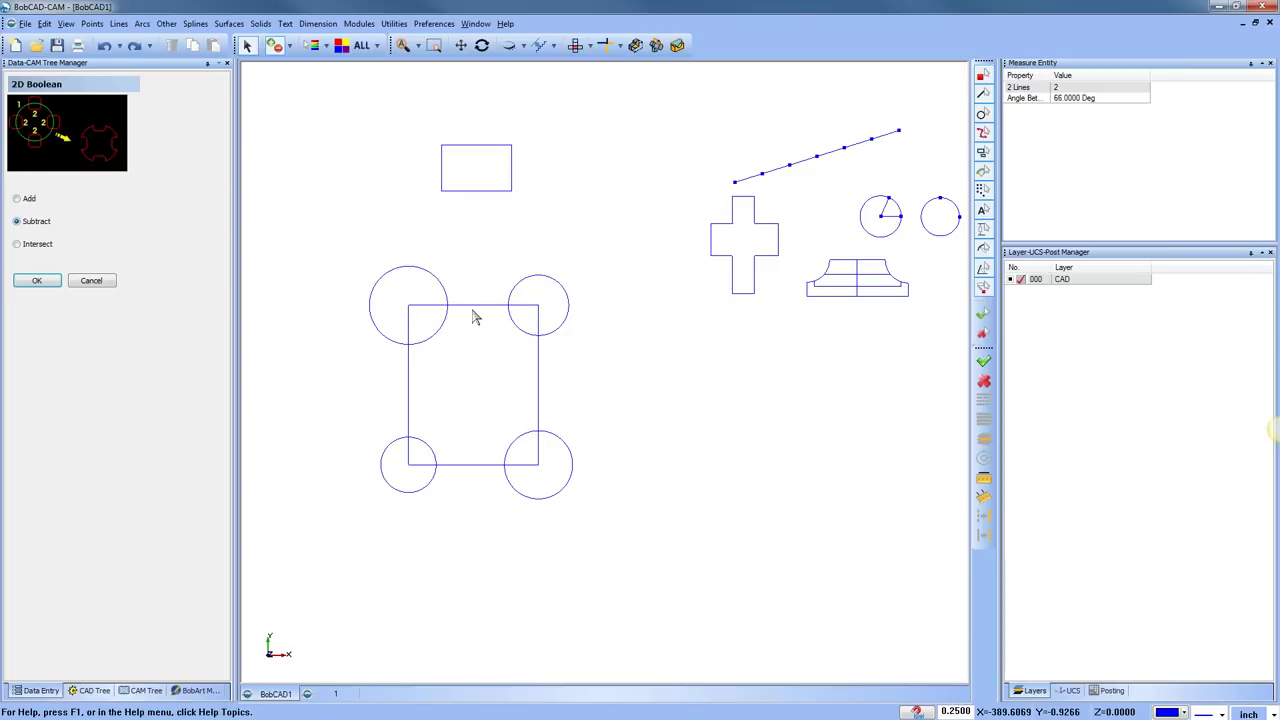
{"action": "left_click", "coordinate": [470, 306]}
{"action": "right_click", "coordinate": [605, 326]}
{"action": "left_click", "coordinate": [567, 310]}
{"action": "left_click", "coordinate": [563, 489]}
{"action": "left_click_drag", "start_coordinate": [377, 302], "coordinate": [400, 508]}
{"action": "right_click", "coordinate": [382, 532]}
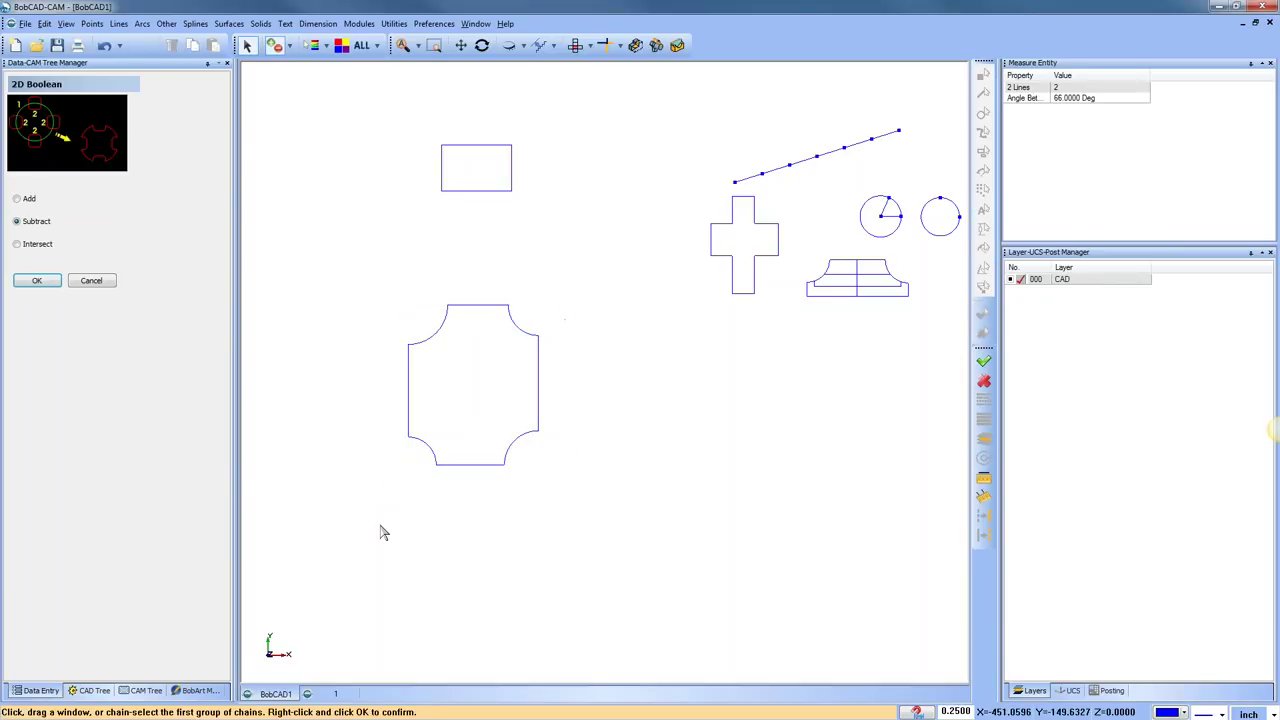
{"action": "key", "text": "ctrl+z"}
Intersect the square with its four corner circles, leaving four quarter-circle pieces
{"action": "left_click", "coordinate": [17, 244]}
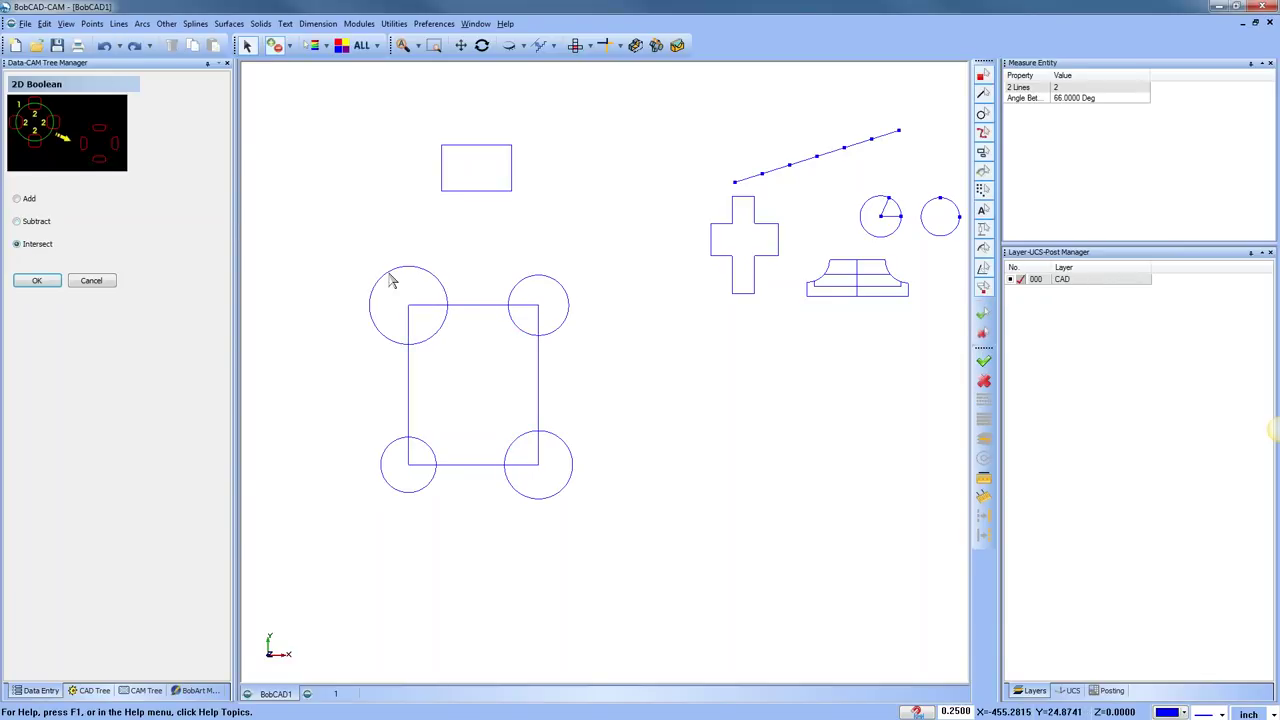
{"action": "left_click", "coordinate": [472, 306]}
{"action": "right_click", "coordinate": [491, 254]}
{"action": "left_click", "coordinate": [537, 278]}
{"action": "left_click", "coordinate": [436, 280]}
{"action": "left_click", "coordinate": [424, 461]}
{"action": "left_click", "coordinate": [562, 488]}
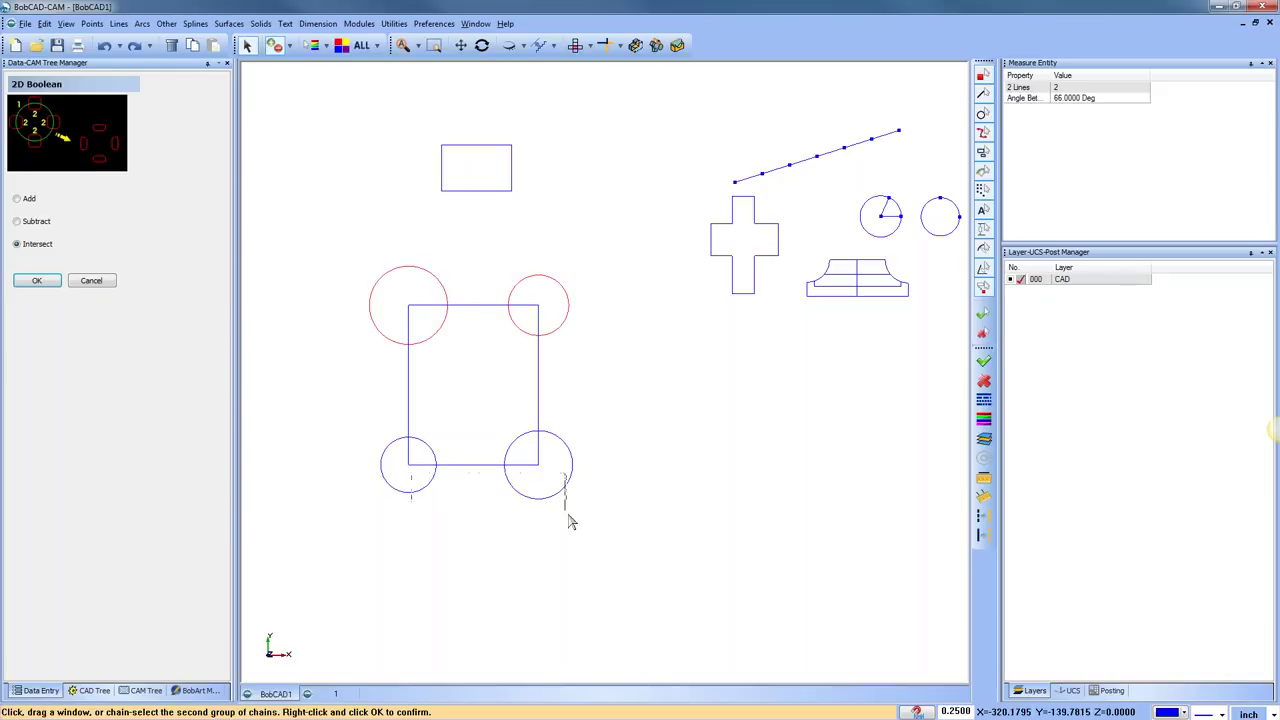
{"action": "right_click", "coordinate": [585, 520]}
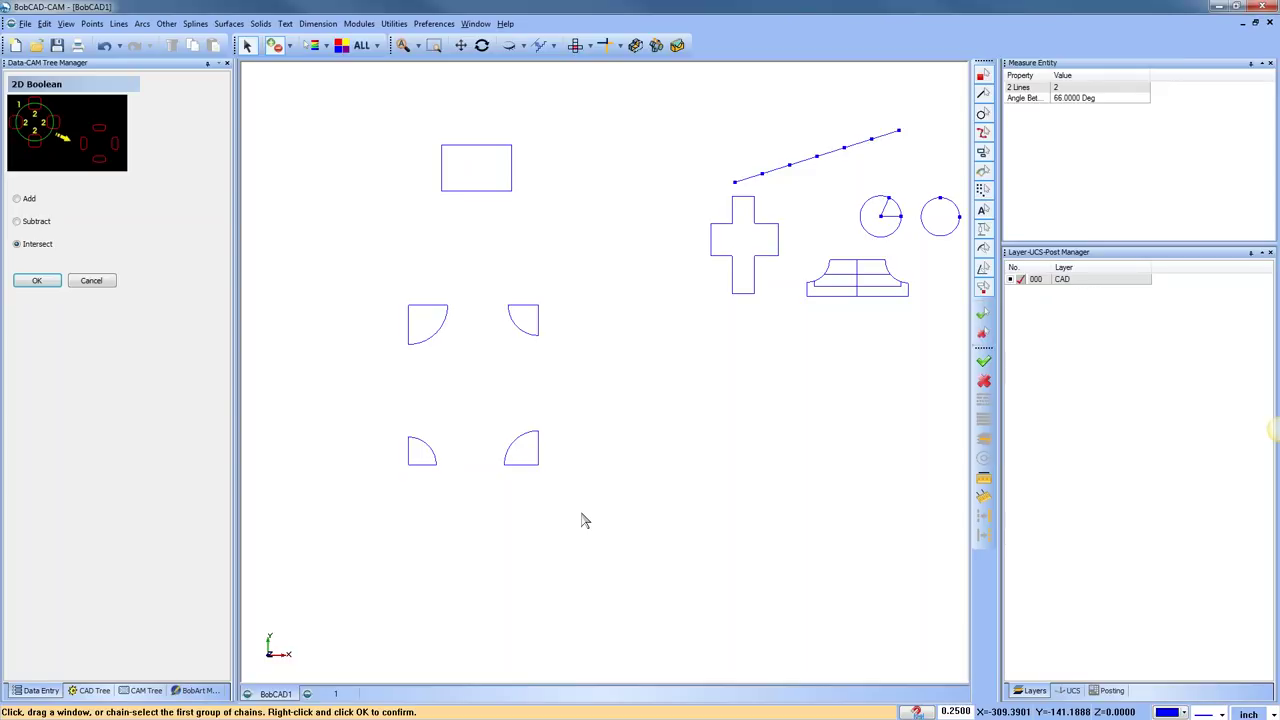
{"action": "right_click", "coordinate": [584, 320]}
Close the 2D Boolean tool and delete the four quarter-circle pieces
{"action": "left_click", "coordinate": [605, 342]}
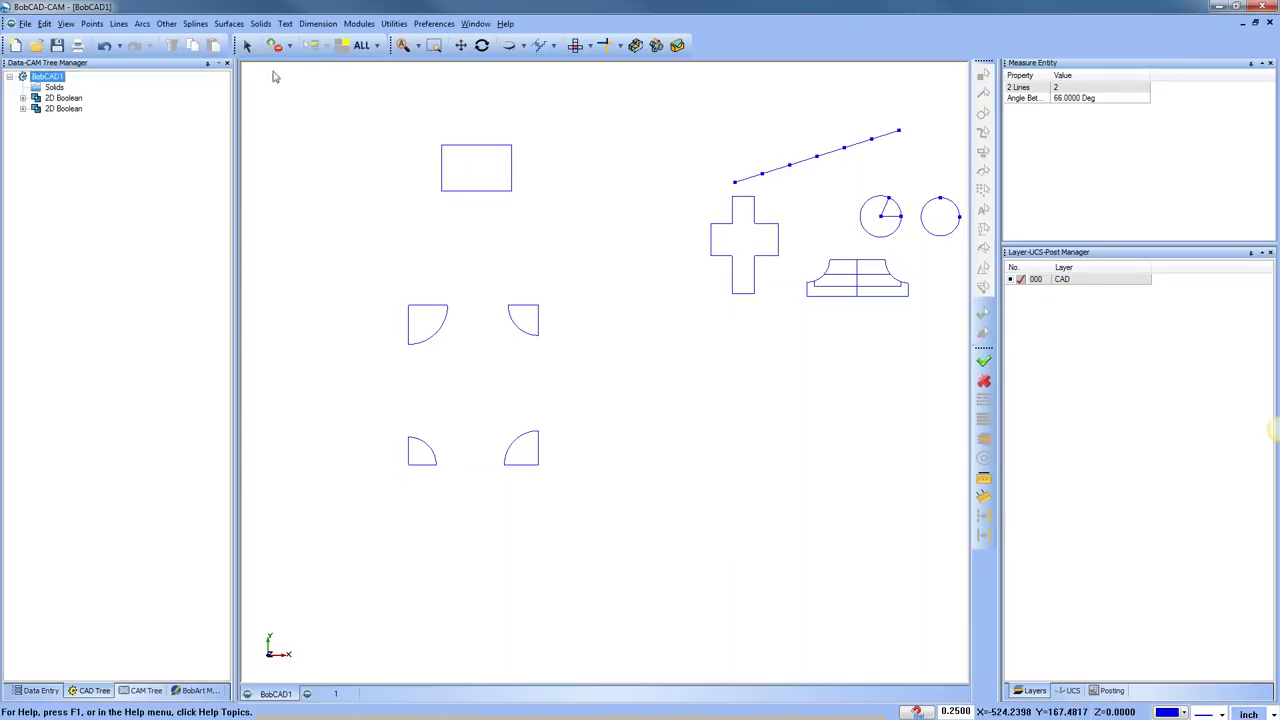
{"action": "left_click_drag", "start_coordinate": [395, 266], "coordinate": [620, 566]}
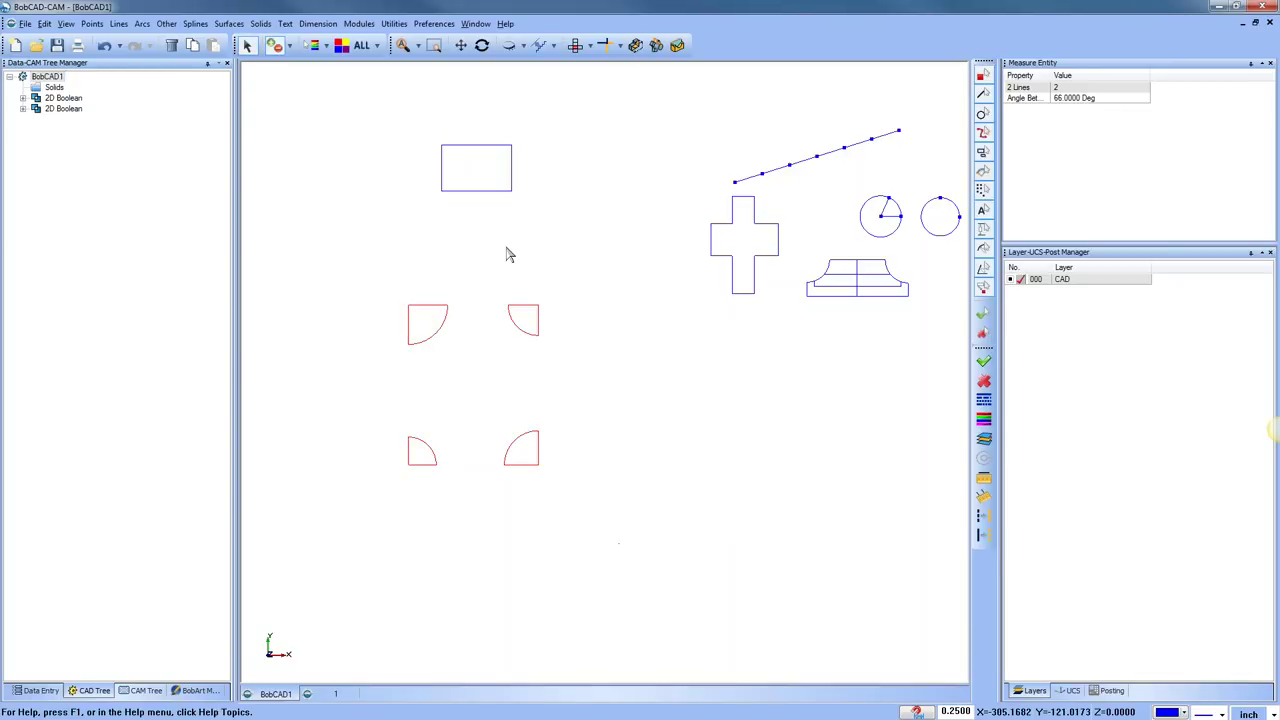
{"action": "key", "text": "Delete"}
{"action": "left_click", "coordinate": [285, 23]}
{"action": "left_click", "coordinate": [300, 38]}
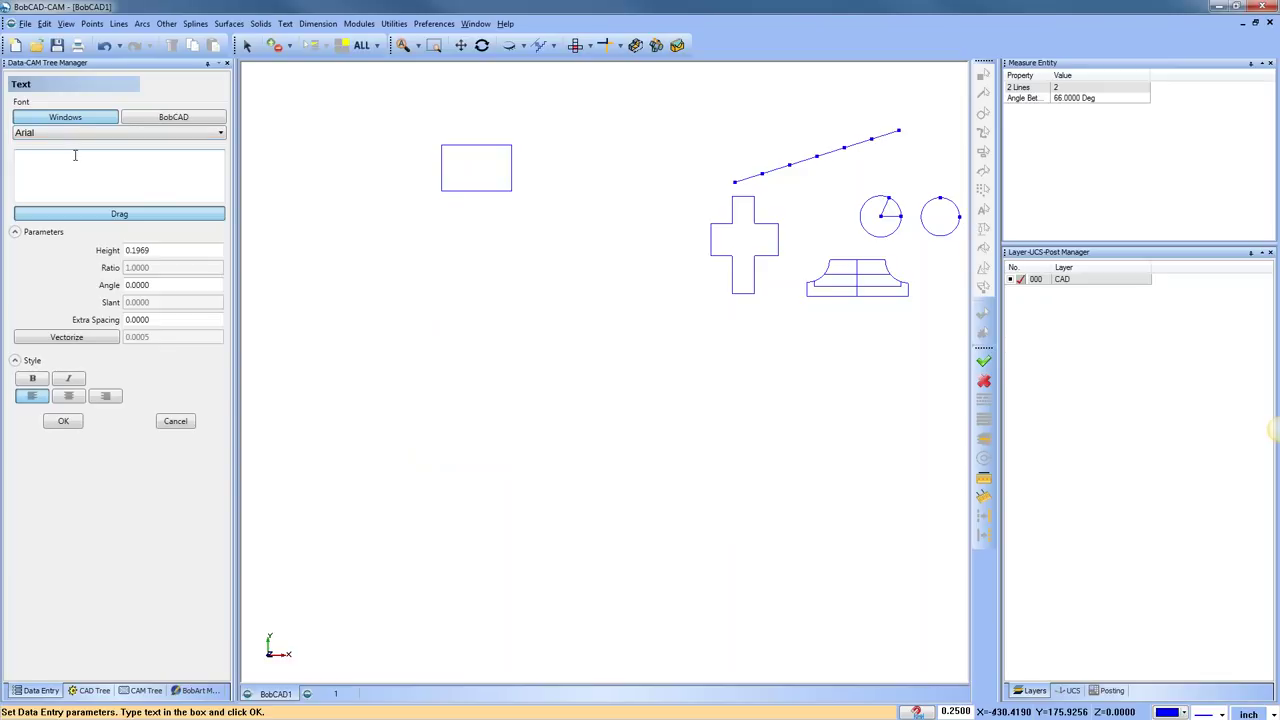
{"action": "left_click", "coordinate": [82, 167]}
{"action": "left_click", "coordinate": [150, 250]}
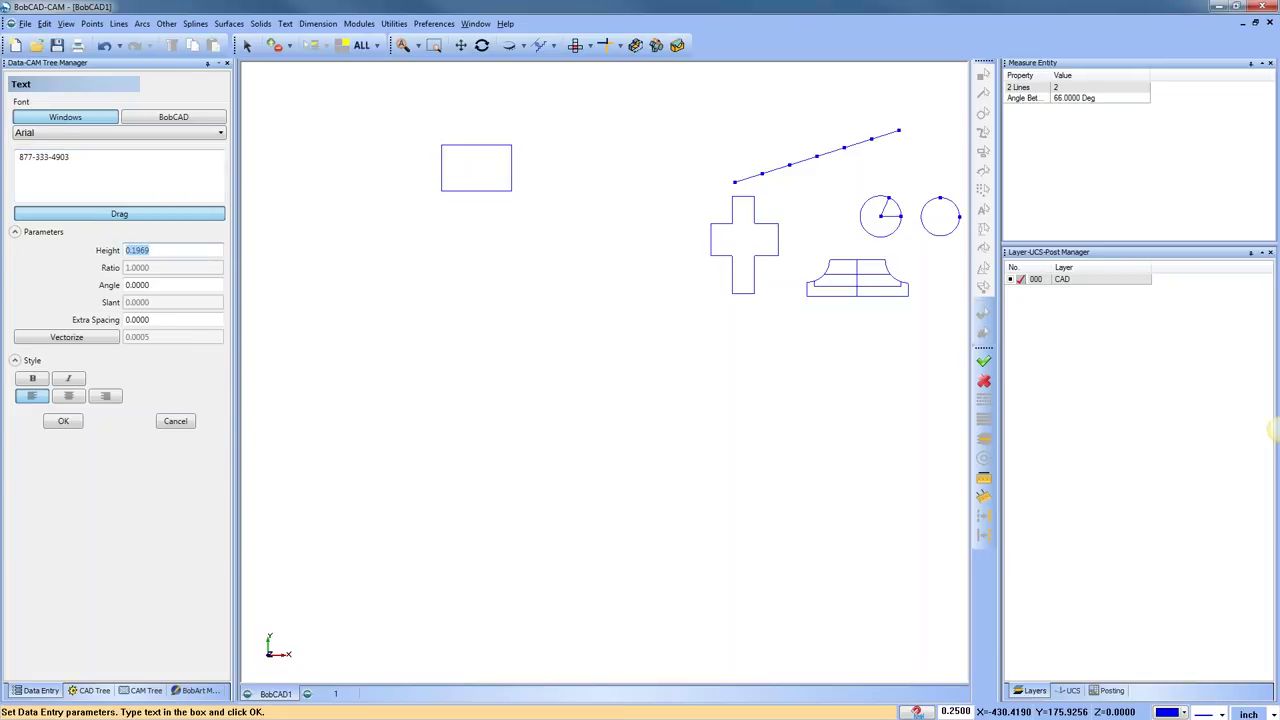
{"action": "left_click", "coordinate": [63, 421]}
{"action": "scroll", "coordinate": [412, 360], "scroll_direction": "up", "scroll_amount": 5}
{"action": "scroll", "coordinate": [560, 265], "scroll_direction": "up", "scroll_amount": 4}
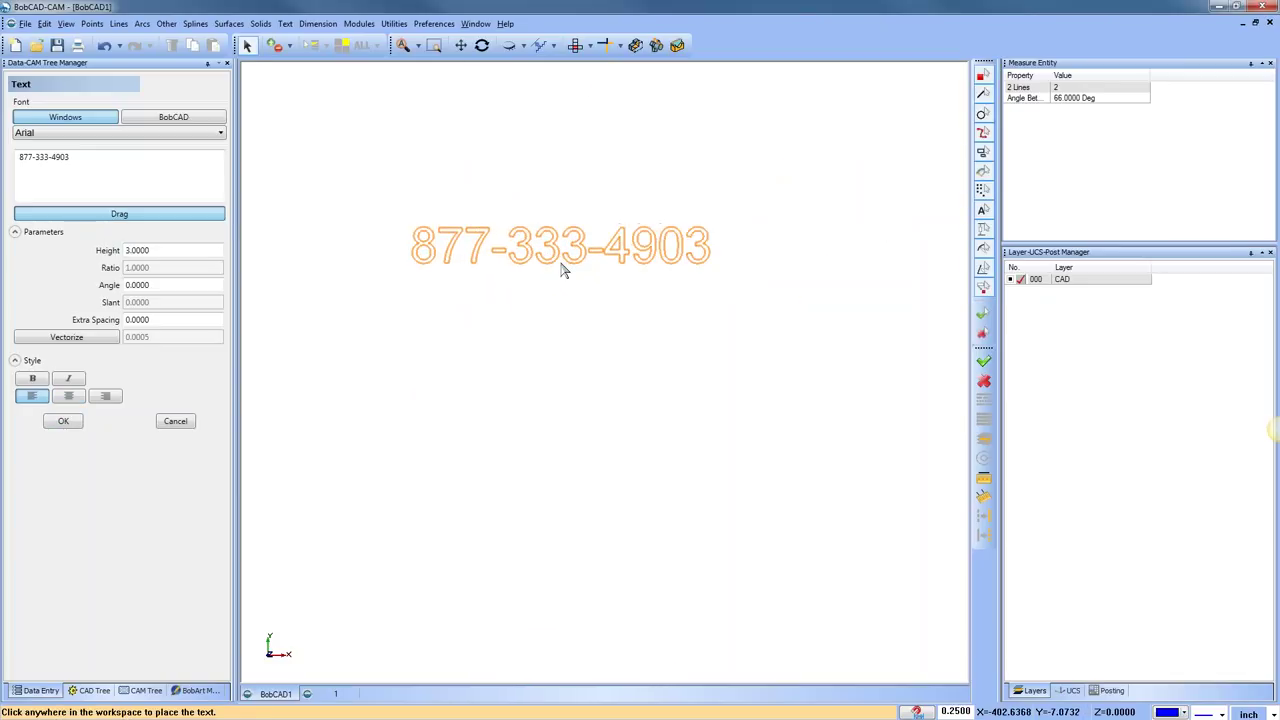
{"action": "left_click", "coordinate": [594, 311]}
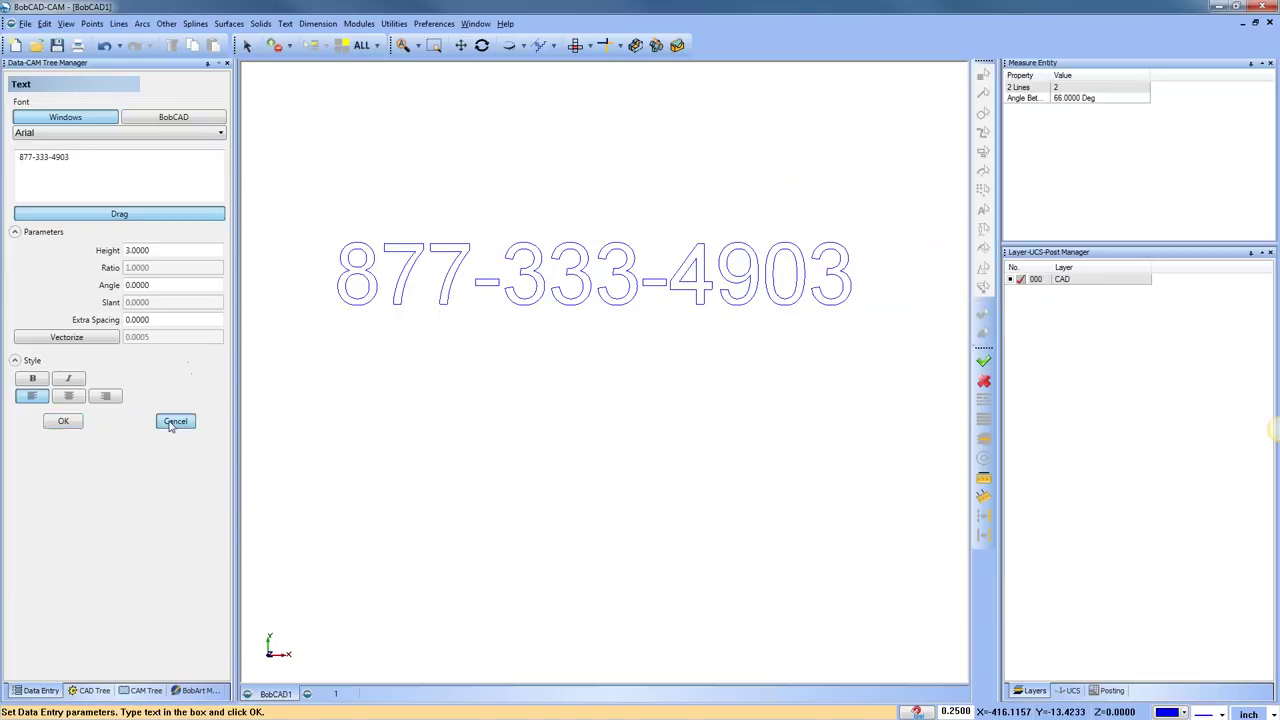
{"action": "left_click", "coordinate": [172, 421]}
{"action": "left_click", "coordinate": [163, 24]}
{"action": "left_click", "coordinate": [185, 37]}
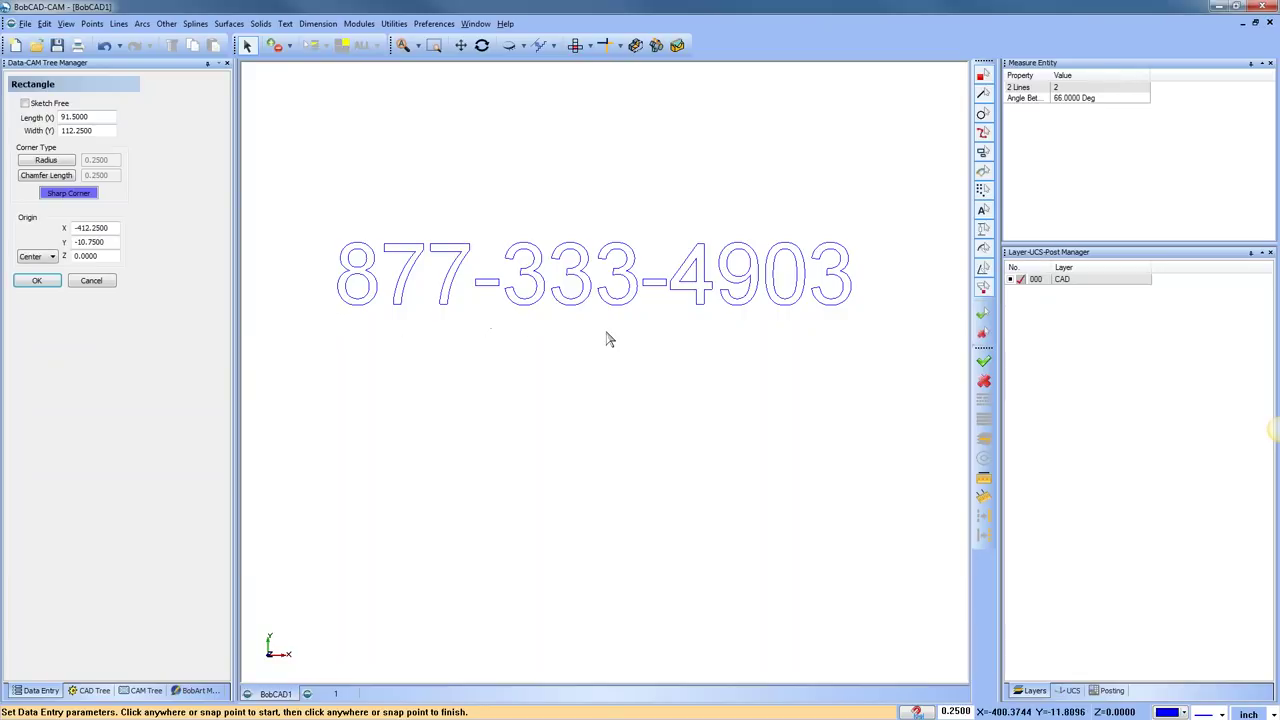
Sketch a free rectangle as an underline bar beneath the phone-number text
{"action": "left_click", "coordinate": [25, 104]}
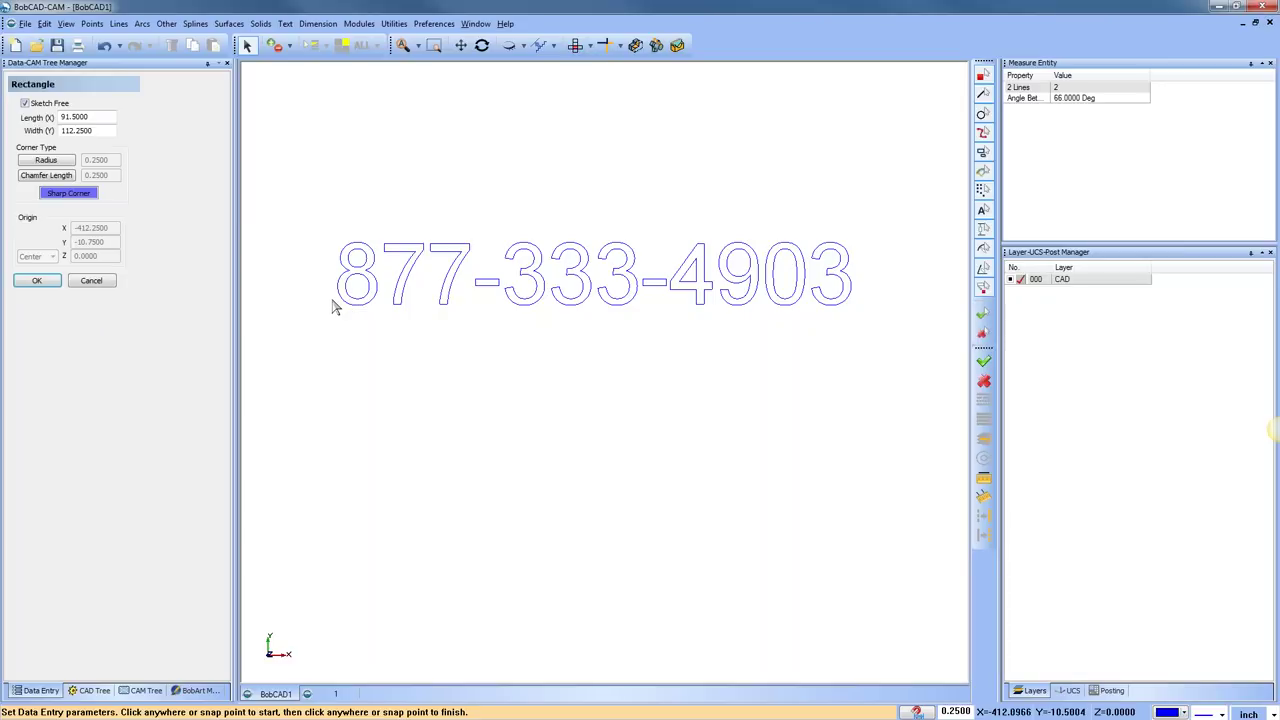
{"action": "left_click", "coordinate": [323, 308]}
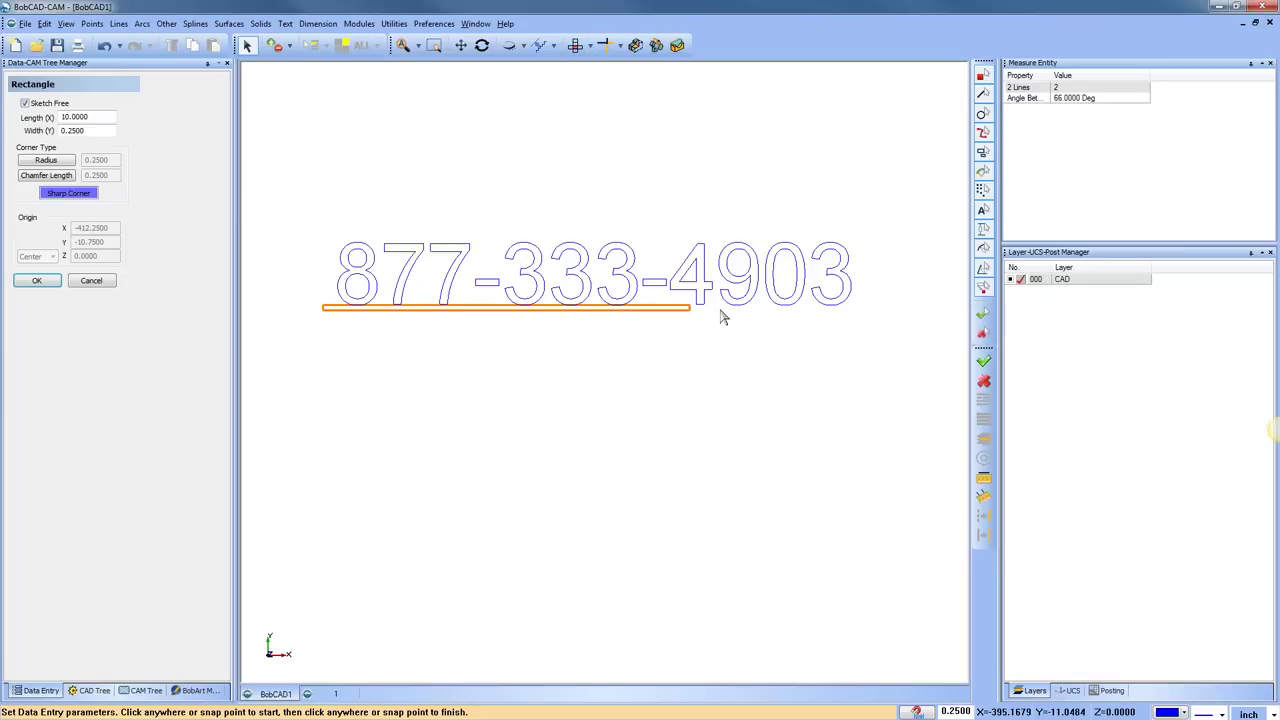
{"action": "left_click", "coordinate": [865, 320]}
{"action": "scroll", "coordinate": [446, 316], "scroll_direction": "up", "scroll_amount": 3}
{"action": "scroll", "coordinate": [514, 360], "scroll_direction": "down", "scroll_amount": 2}
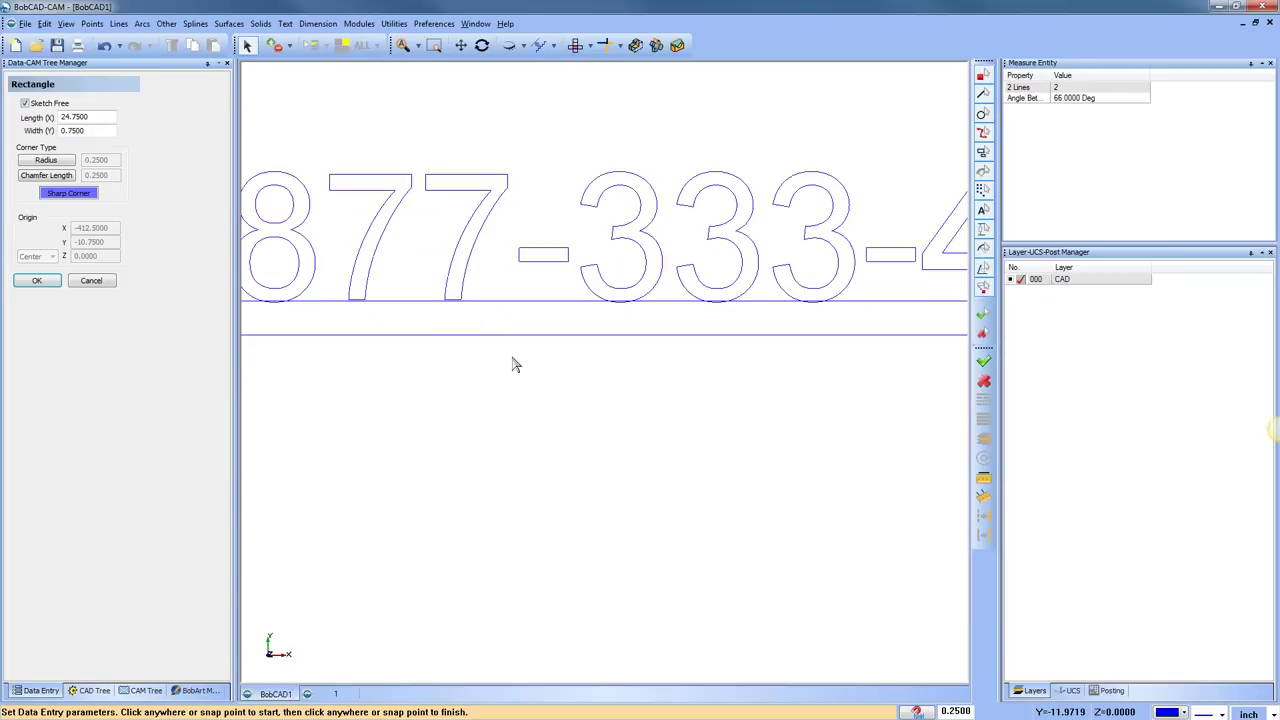
Select the underline bar's top edge with the Translate tool
{"action": "left_click", "coordinate": [394, 23]}
{"action": "left_click", "coordinate": [423, 81]}
{"action": "left_click", "coordinate": [511, 309]}
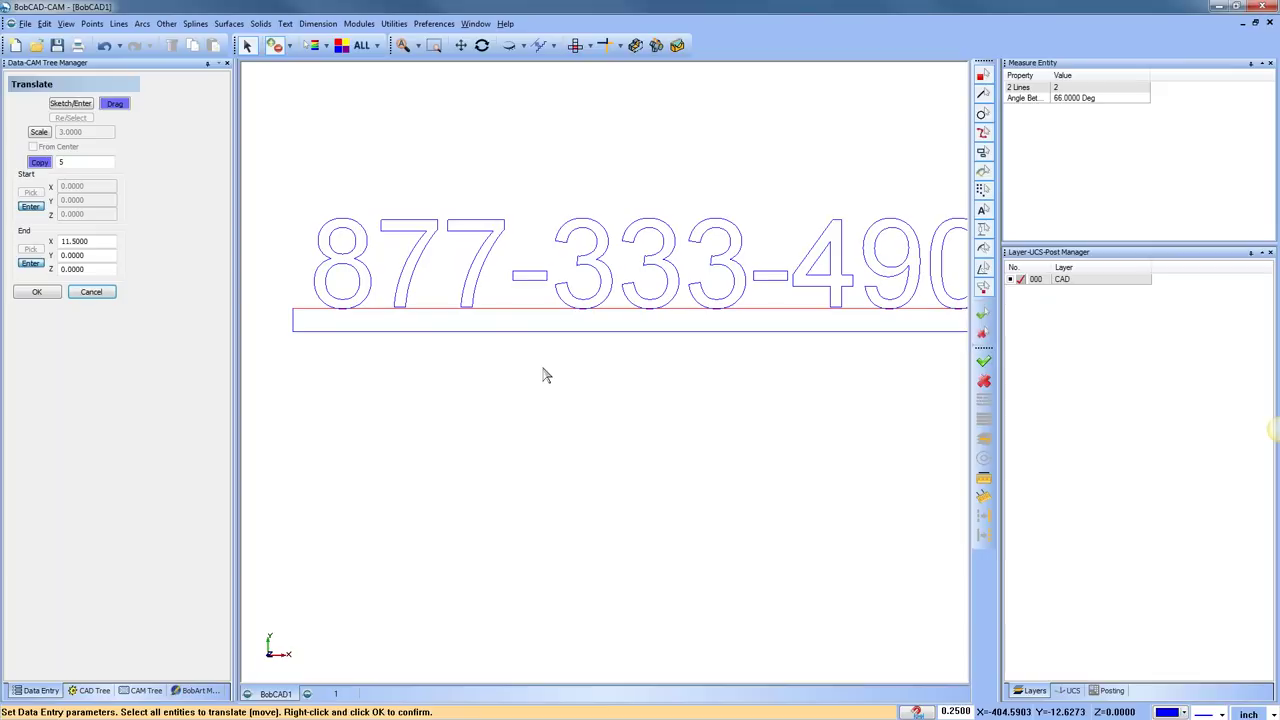
{"action": "right_click", "coordinate": [527, 374]}
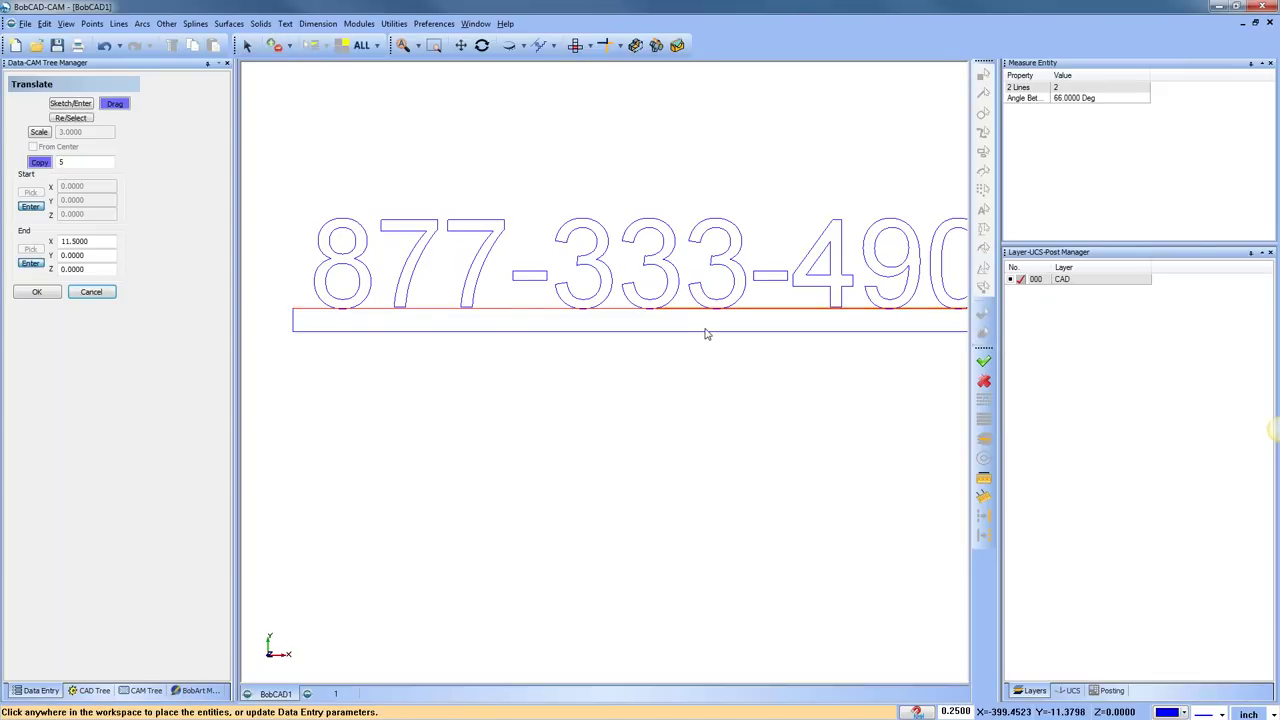
Translate the top edge by X 0, Y 0.1 with Copy off
{"action": "scroll", "coordinate": [706, 334], "scroll_direction": "down", "scroll_amount": 1}
{"action": "double_click", "coordinate": [75, 241]}
{"action": "type", "text": "0"}
{"action": "key", "text": "Tab"}
{"action": "type", "text": "0.1"}
{"action": "key", "text": "Tab"}
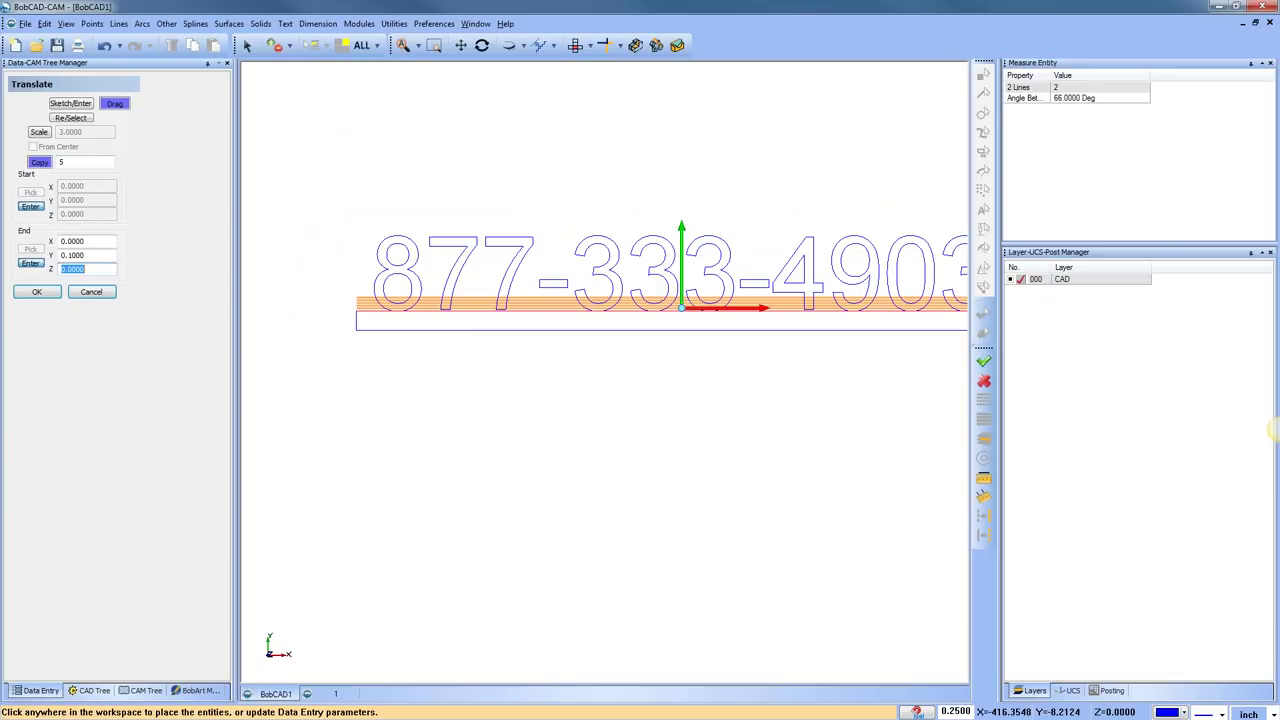
{"action": "left_click", "coordinate": [39, 162]}
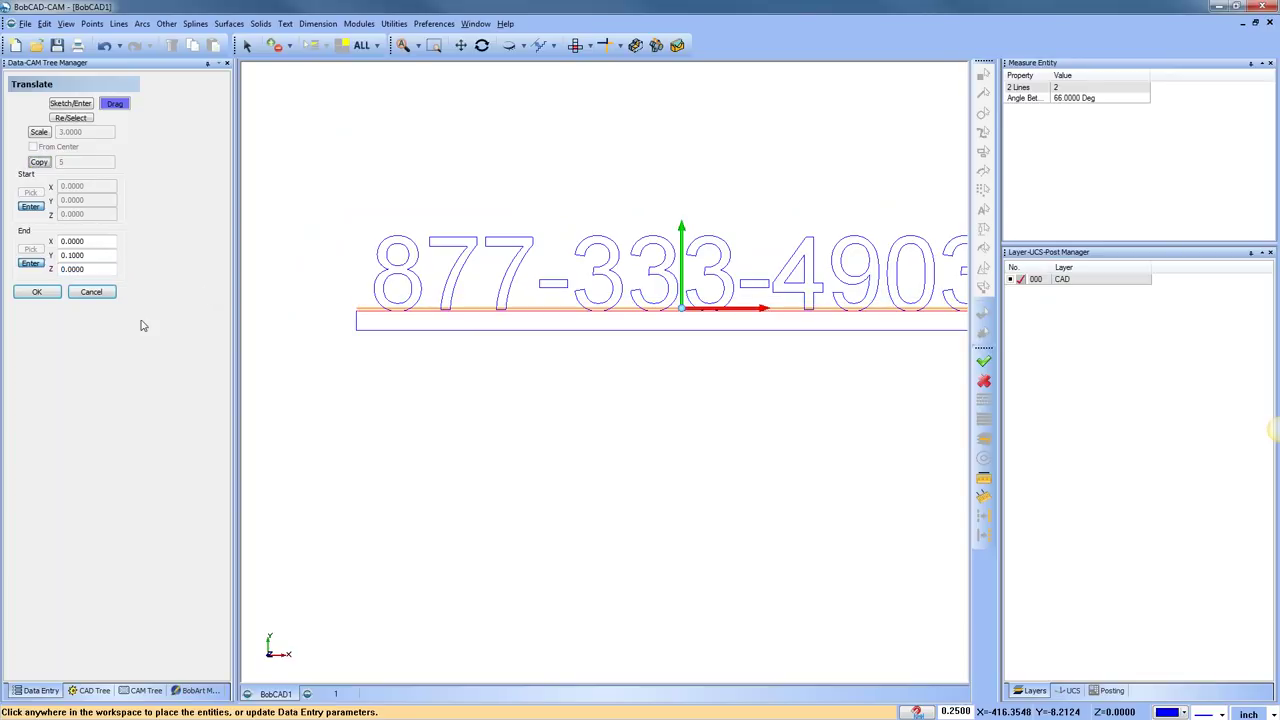
{"action": "left_click", "coordinate": [37, 291]}
{"action": "scroll", "coordinate": [738, 399], "scroll_direction": "down", "scroll_amount": 1}
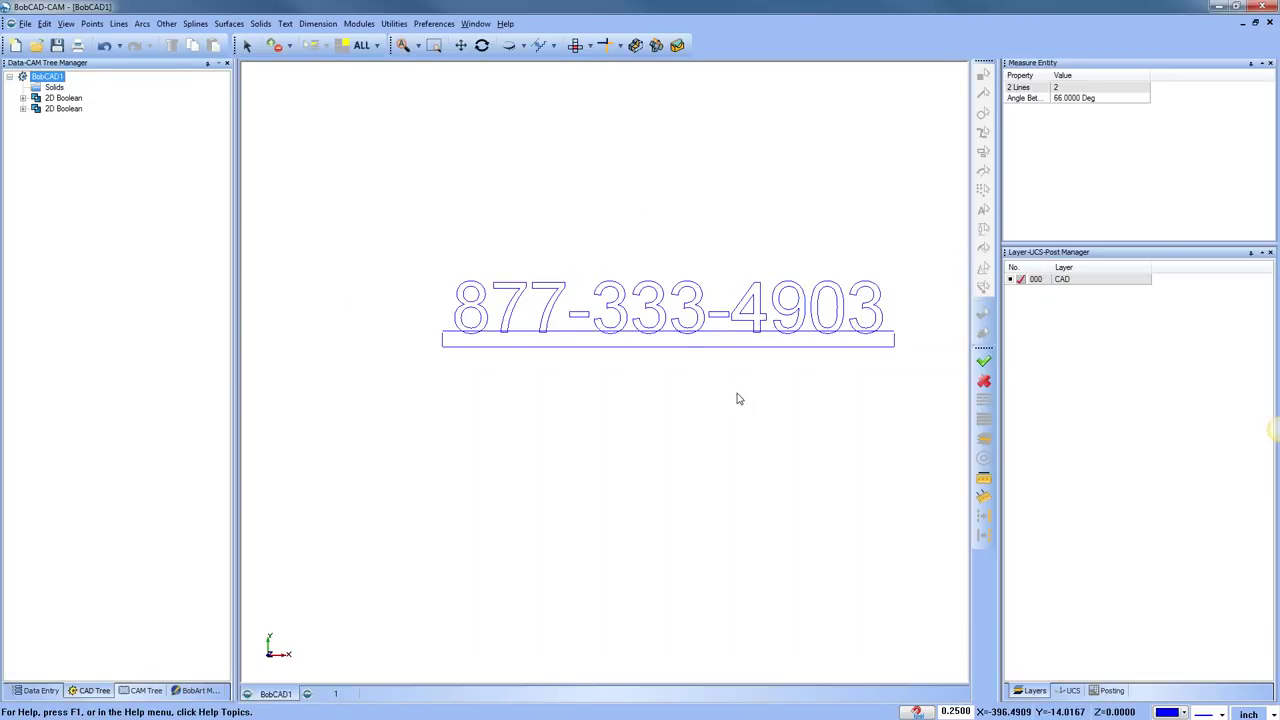
{"action": "middle_click_drag", "start_coordinate": [738, 399], "coordinate": [638, 401]}
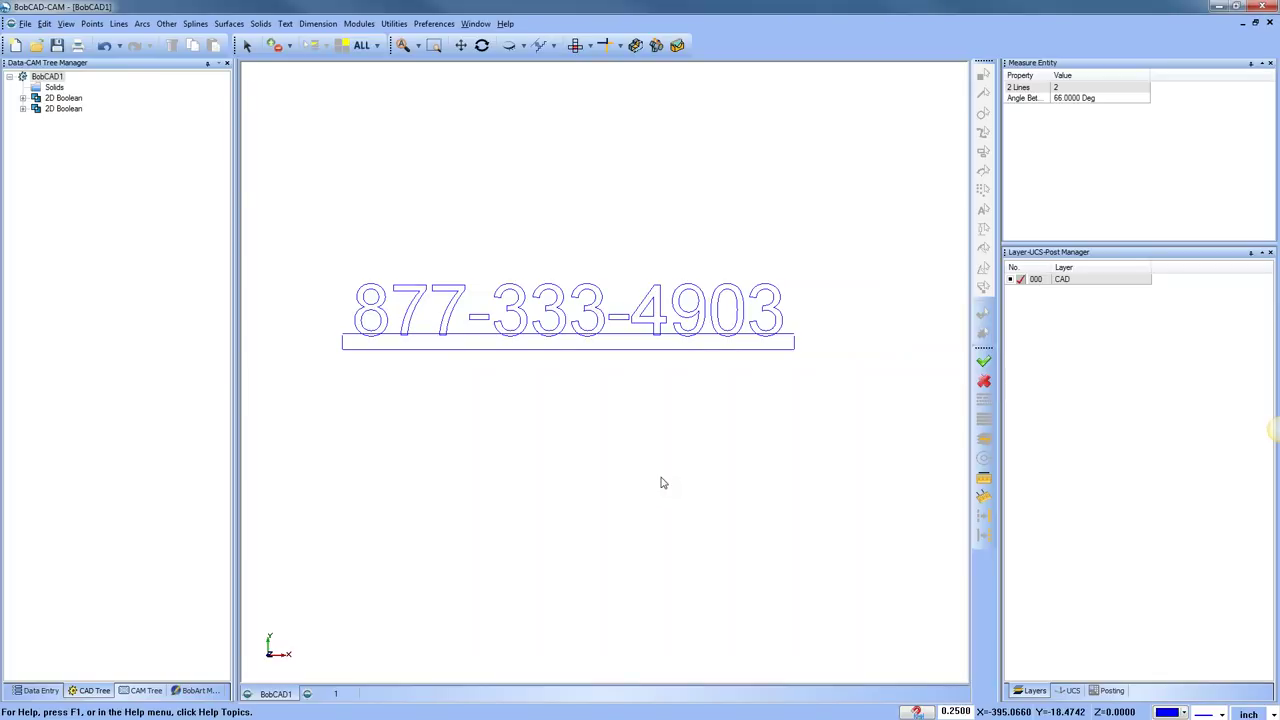
Start exploding the phone-number text outline, then cancel the Explode
{"action": "left_click", "coordinate": [394, 23]}
{"action": "left_click", "coordinate": [480, 189]}
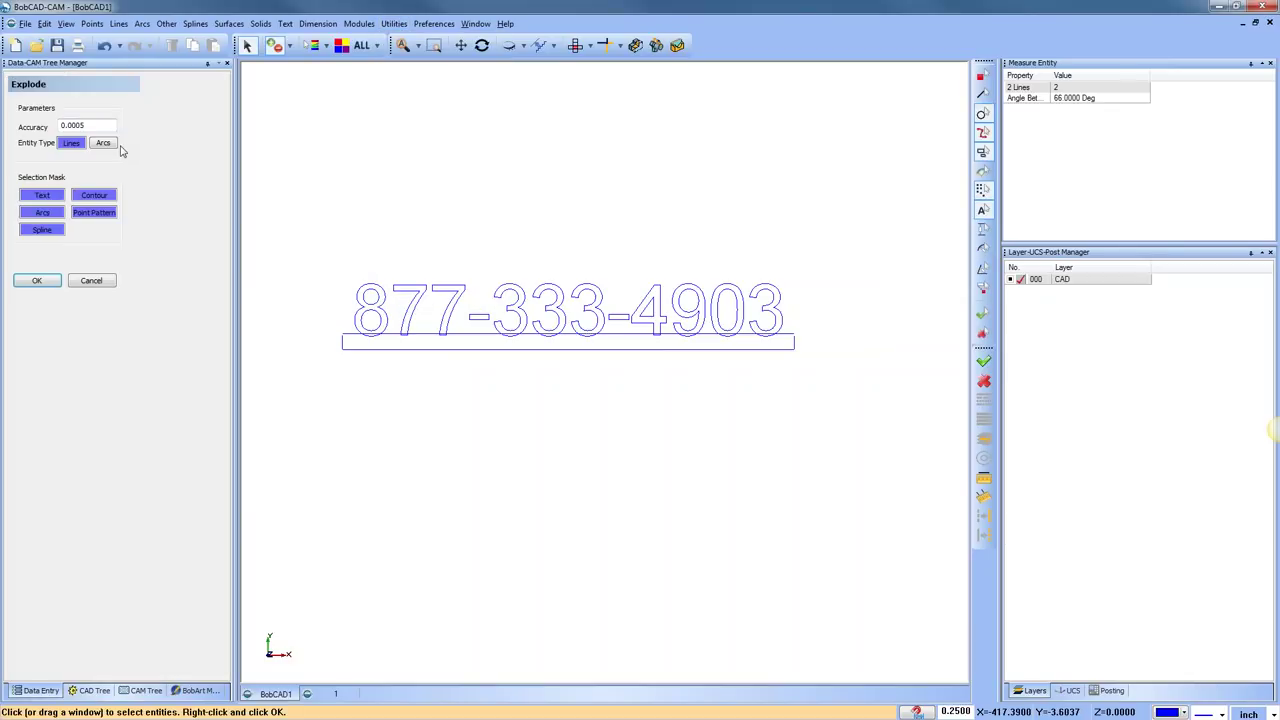
{"action": "left_click", "coordinate": [370, 295]}
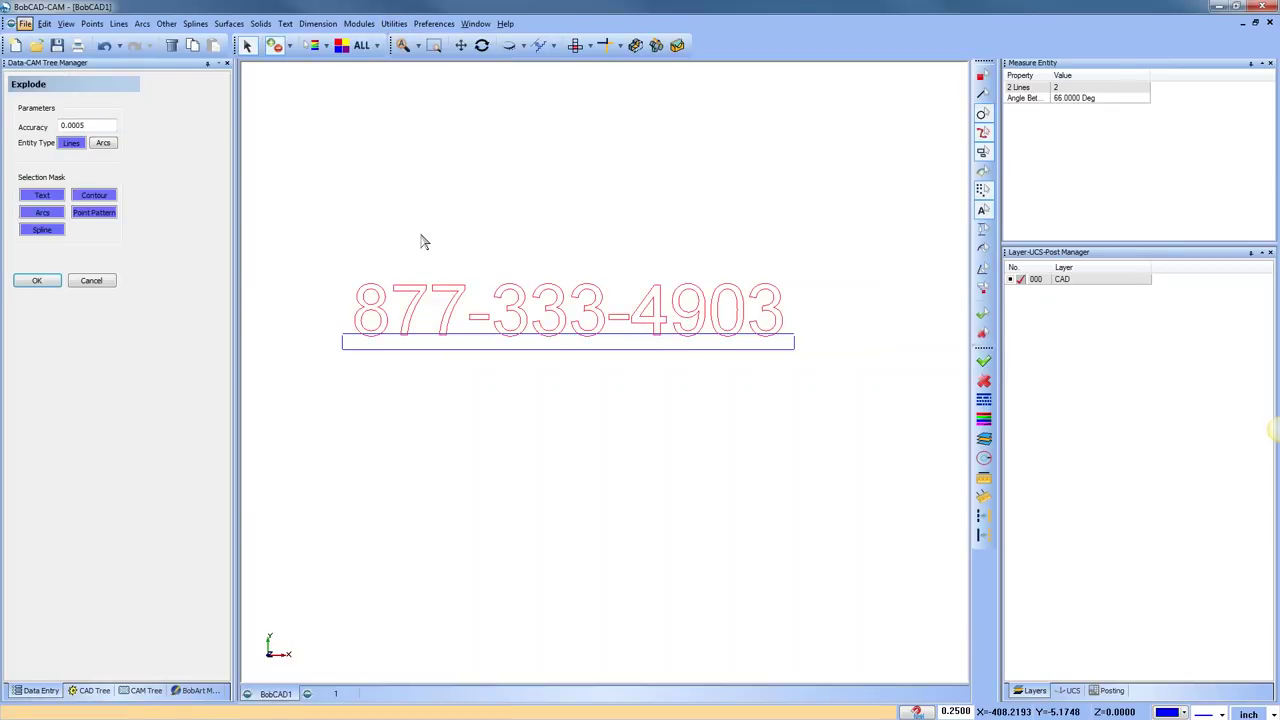
{"action": "key", "text": "alt+space"}
{"action": "key", "text": "Escape"}
{"action": "right_click", "coordinate": [452, 198]}
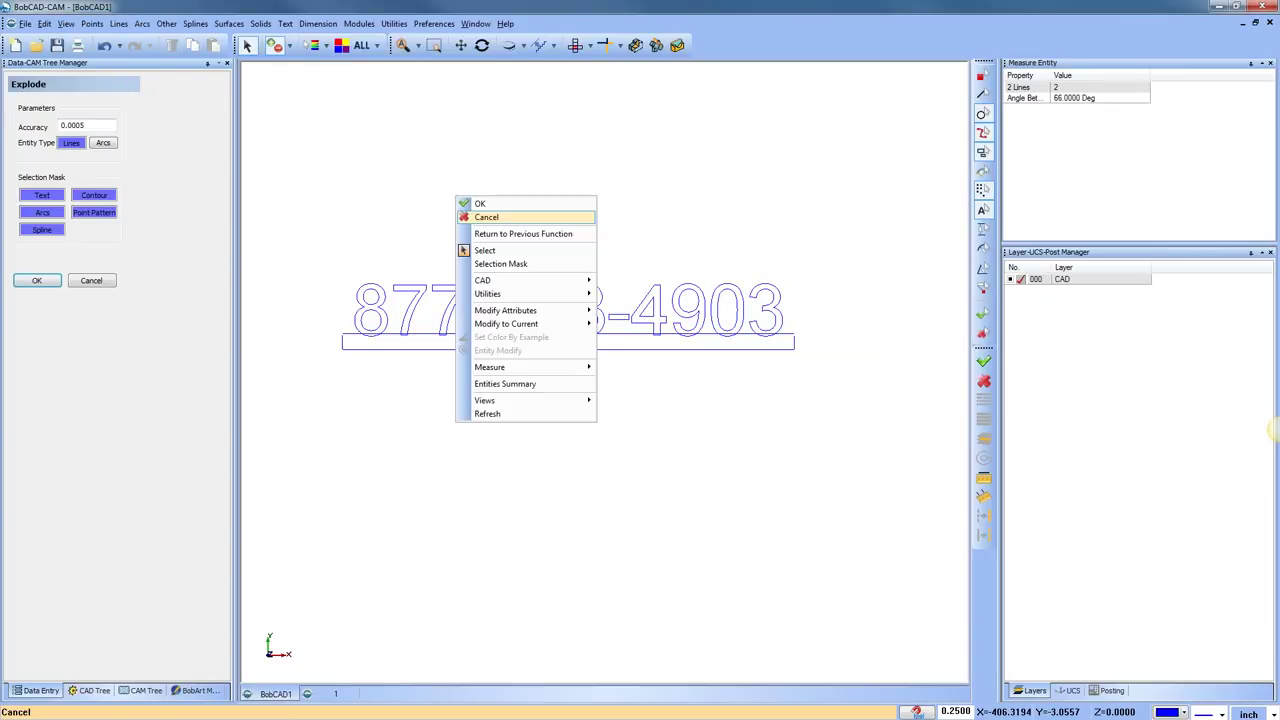
{"action": "left_click", "coordinate": [530, 232]}
Run a 2D Boolean set to Add and confirm it
{"action": "left_click", "coordinate": [285, 23]}
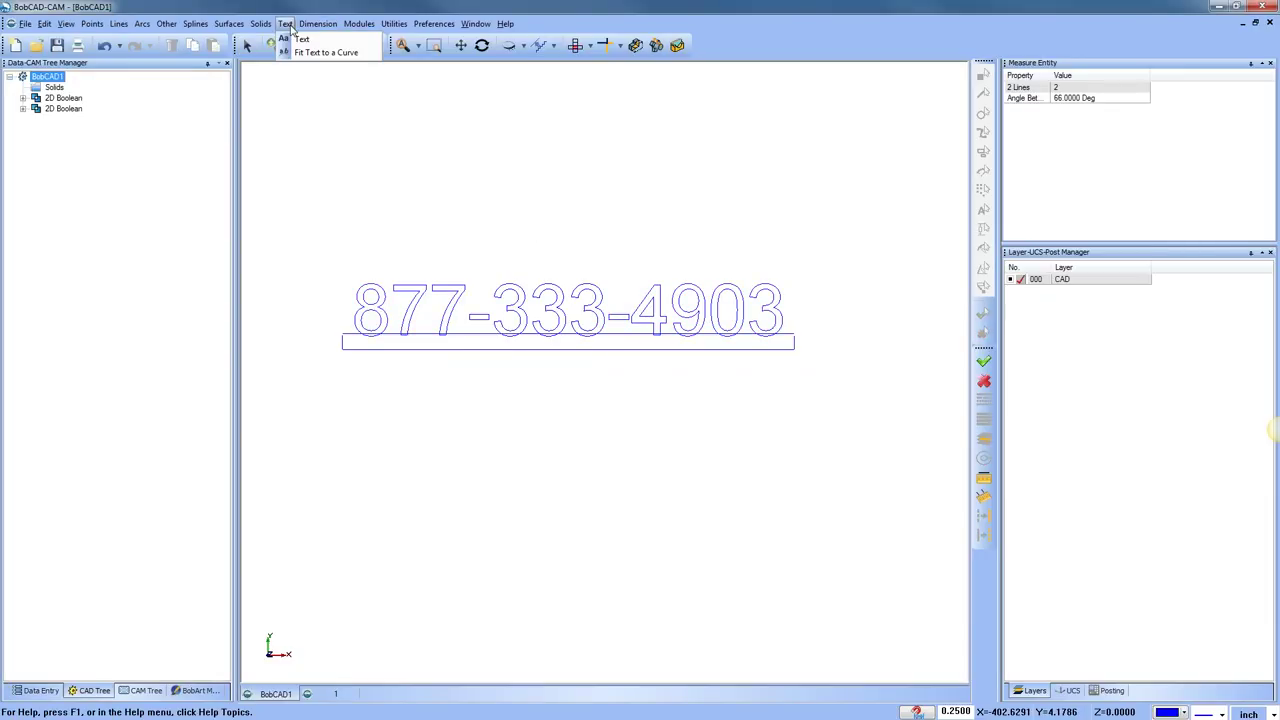
{"action": "left_click", "coordinate": [418, 285]}
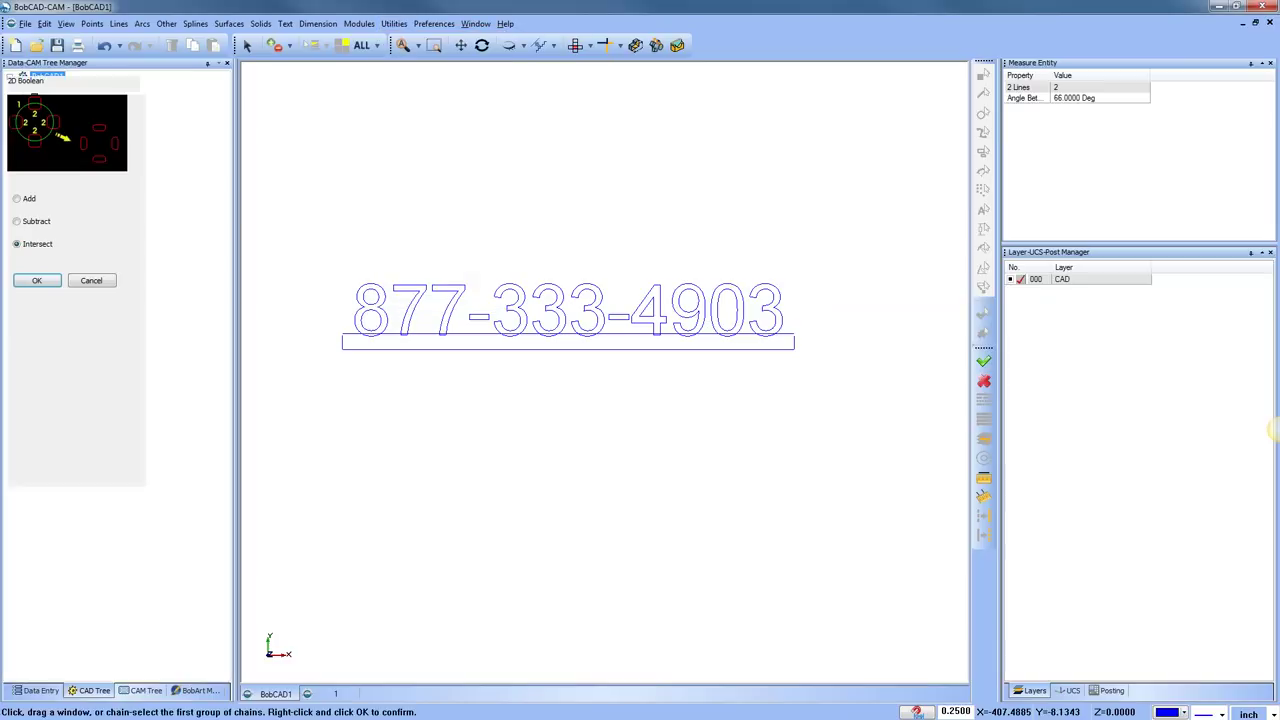
{"action": "left_click", "coordinate": [17, 199]}
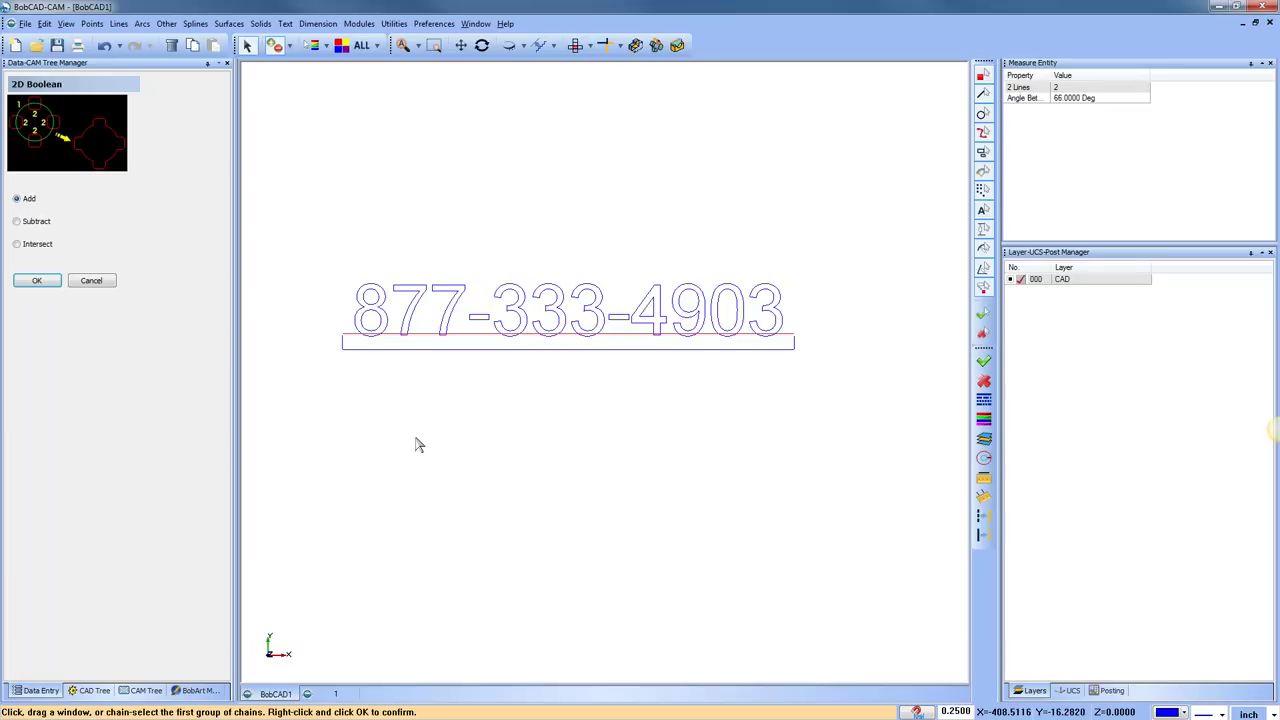
{"action": "scroll", "coordinate": [348, 343], "scroll_direction": "up", "scroll_amount": 5}
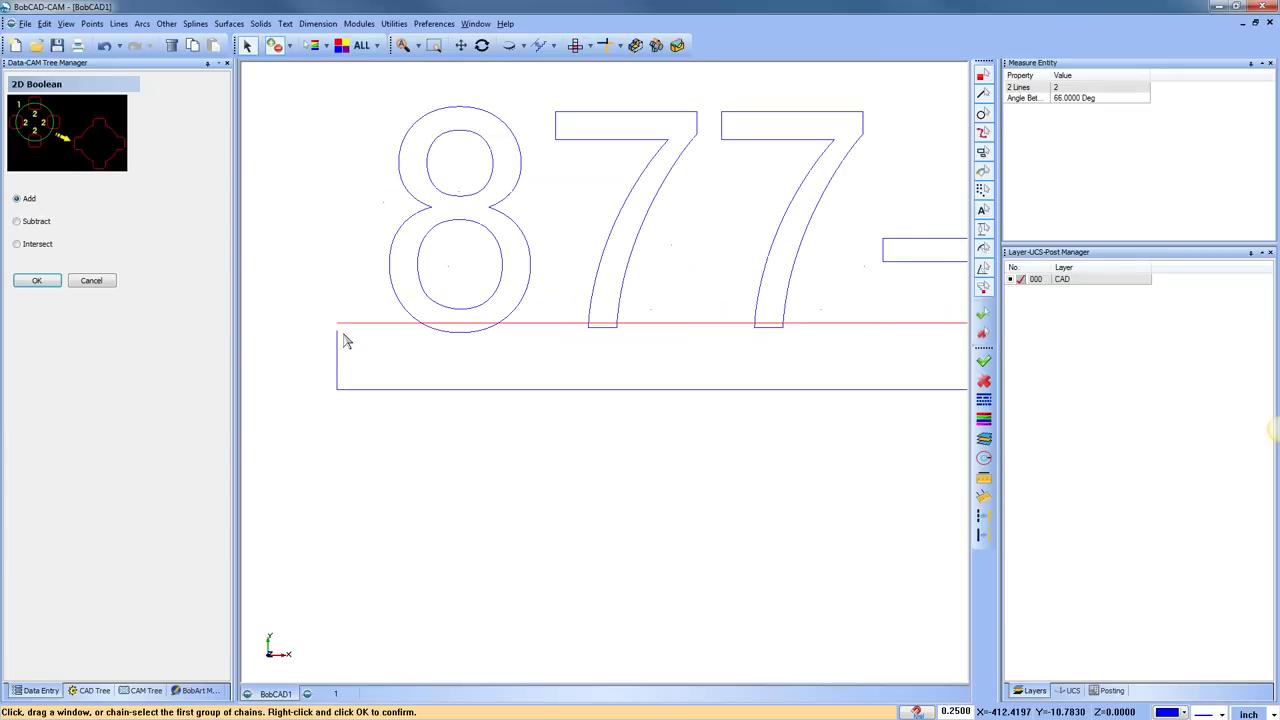
{"action": "right_click", "coordinate": [305, 207]}
{"action": "left_click", "coordinate": [345, 268]}
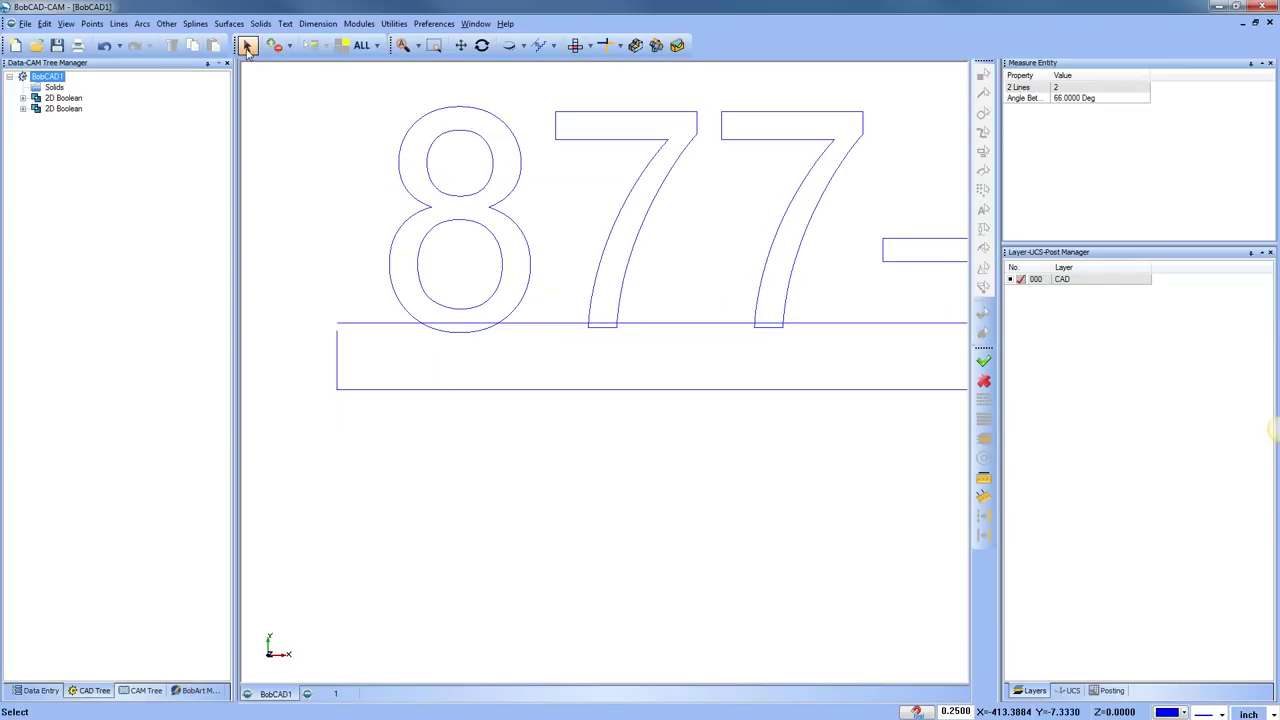
Start Trim Two Entities with the underline bar's top edge as the first entity
{"action": "left_click", "coordinate": [606, 48]}
{"action": "left_click", "coordinate": [346, 324]}
{"action": "scroll", "coordinate": [591, 415], "scroll_direction": "down", "scroll_amount": 3}
{"action": "scroll", "coordinate": [711, 420], "scroll_direction": "down", "scroll_amount": 10}
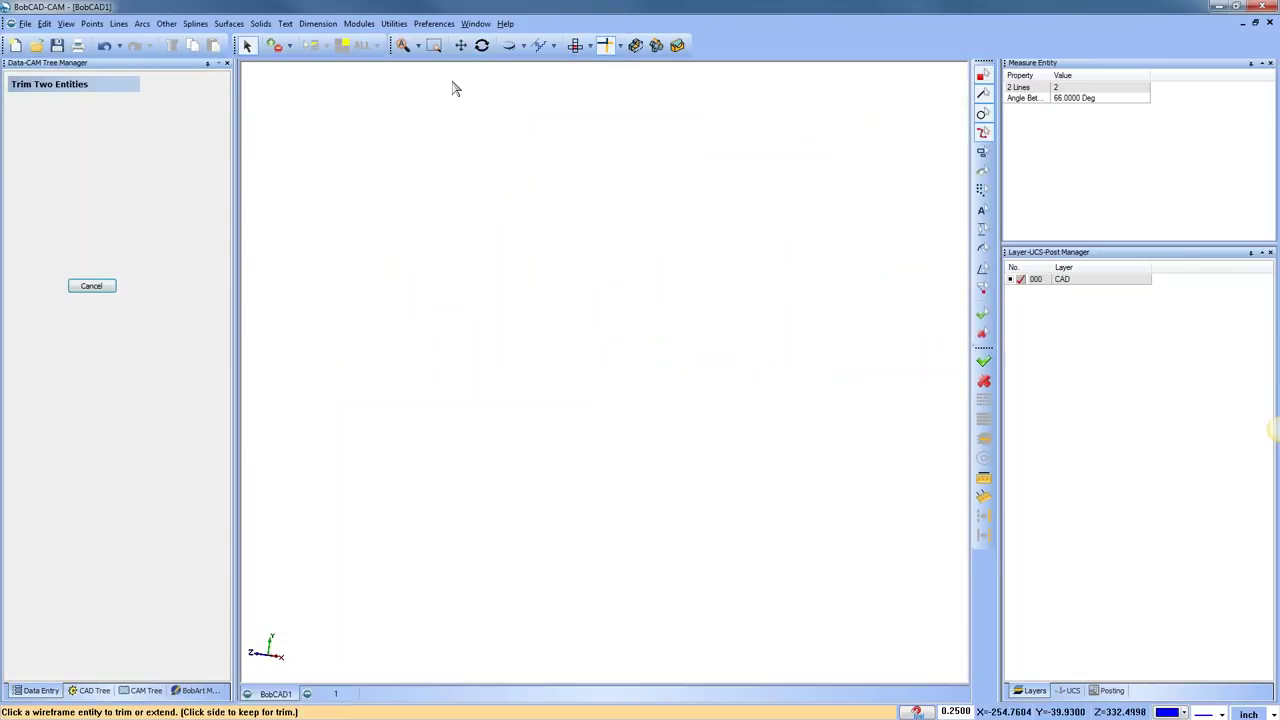
Trim the bar's top line back to the bar's right edge in top view
{"action": "left_click", "coordinate": [403, 45]}
{"action": "scroll", "coordinate": [480, 410], "scroll_direction": "up", "scroll_amount": 6}
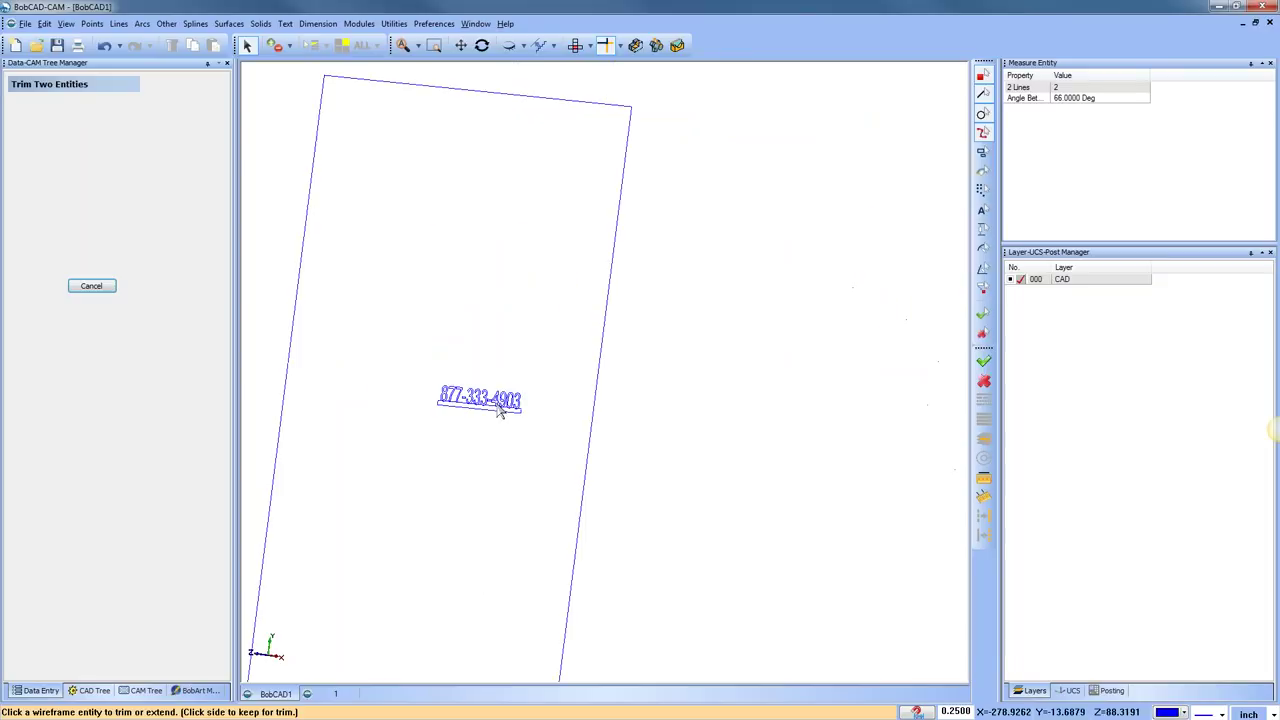
{"action": "left_click", "coordinate": [575, 45]}
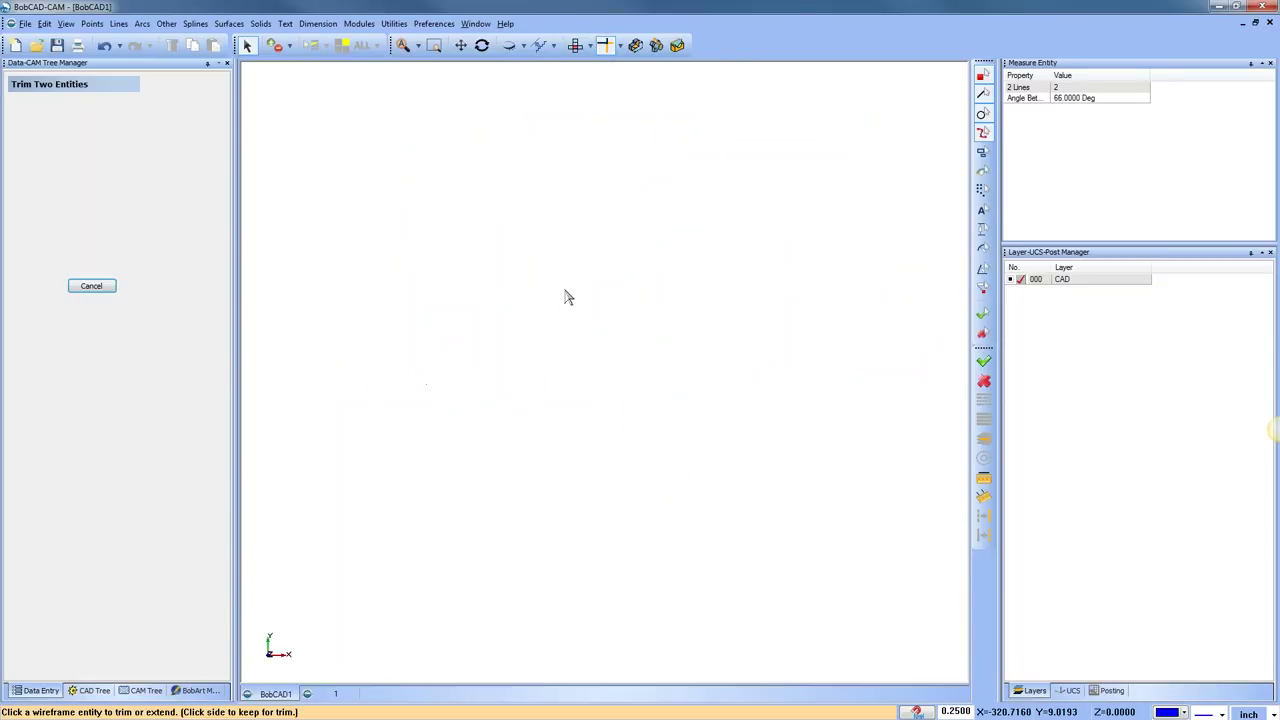
{"action": "scroll", "coordinate": [414, 371], "scroll_direction": "down", "scroll_amount": 3}
{"action": "scroll", "coordinate": [369, 326], "scroll_direction": "up", "scroll_amount": 6}
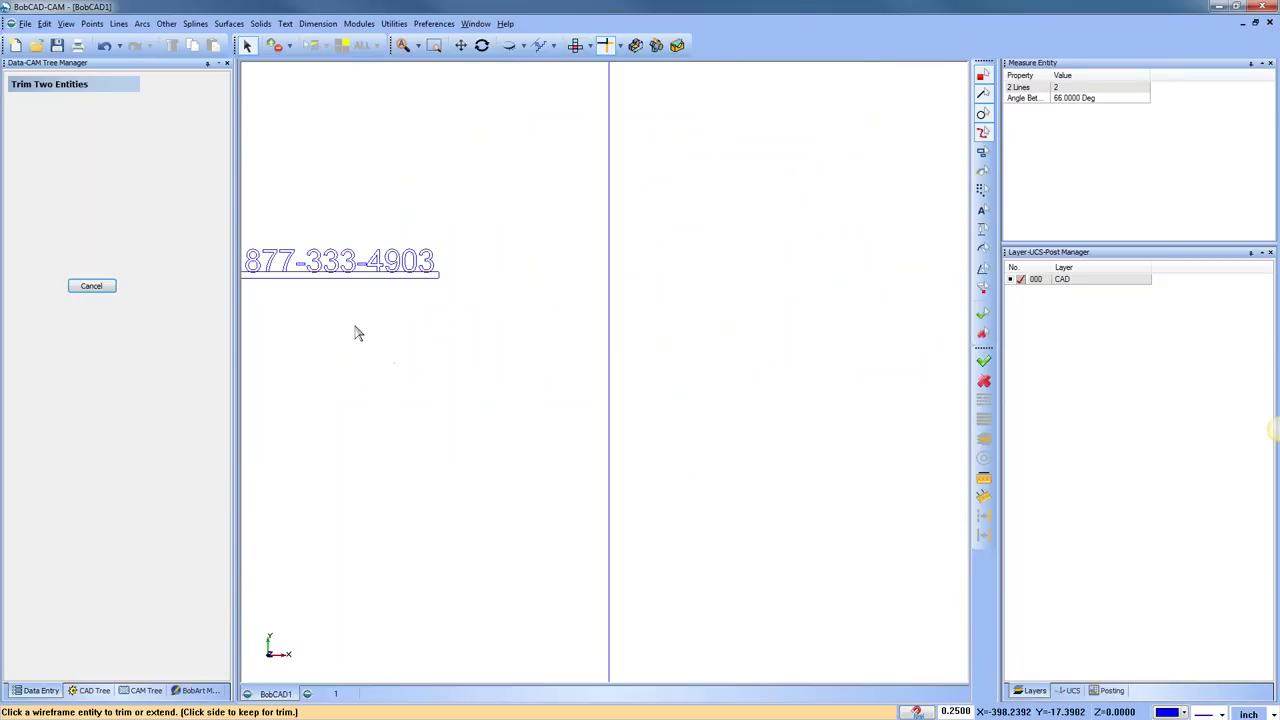
{"action": "middle_click_drag", "start_coordinate": [357, 331], "coordinate": [727, 332]}
{"action": "scroll", "coordinate": [727, 332], "scroll_direction": "up", "scroll_amount": 1}
{"action": "scroll", "coordinate": [705, 325], "scroll_direction": "up", "scroll_amount": 3}
{"action": "left_click", "coordinate": [647, 243]}
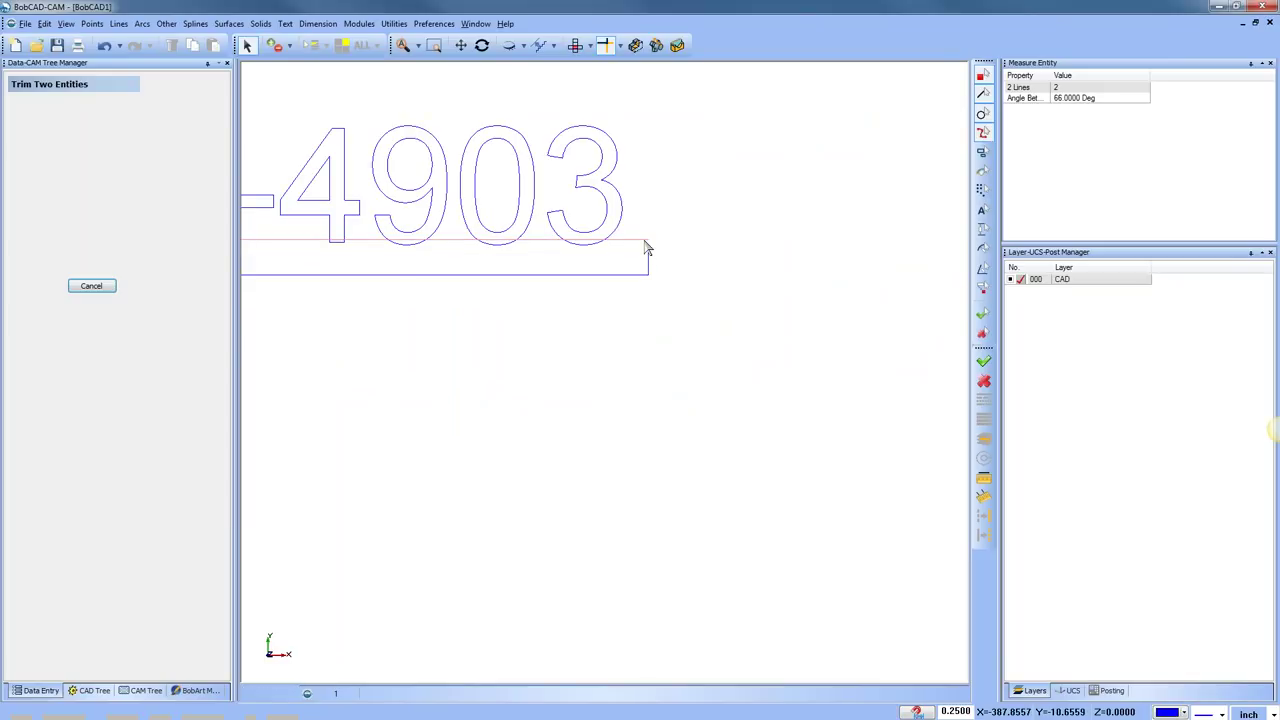
{"action": "left_click", "coordinate": [648, 257]}
{"action": "key", "text": "Escape"}
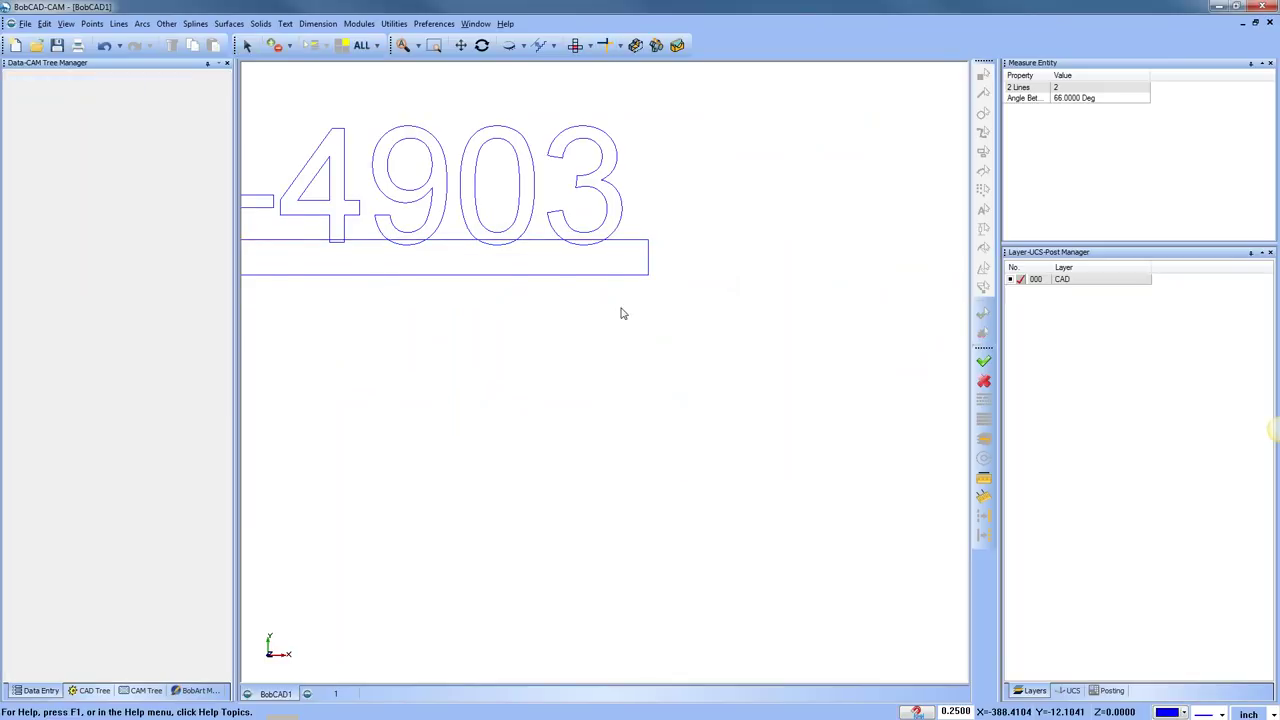
{"action": "scroll", "coordinate": [620, 311], "scroll_direction": "down", "scroll_amount": 2}
{"action": "middle_click_drag", "start_coordinate": [620, 311], "coordinate": [715, 399]}
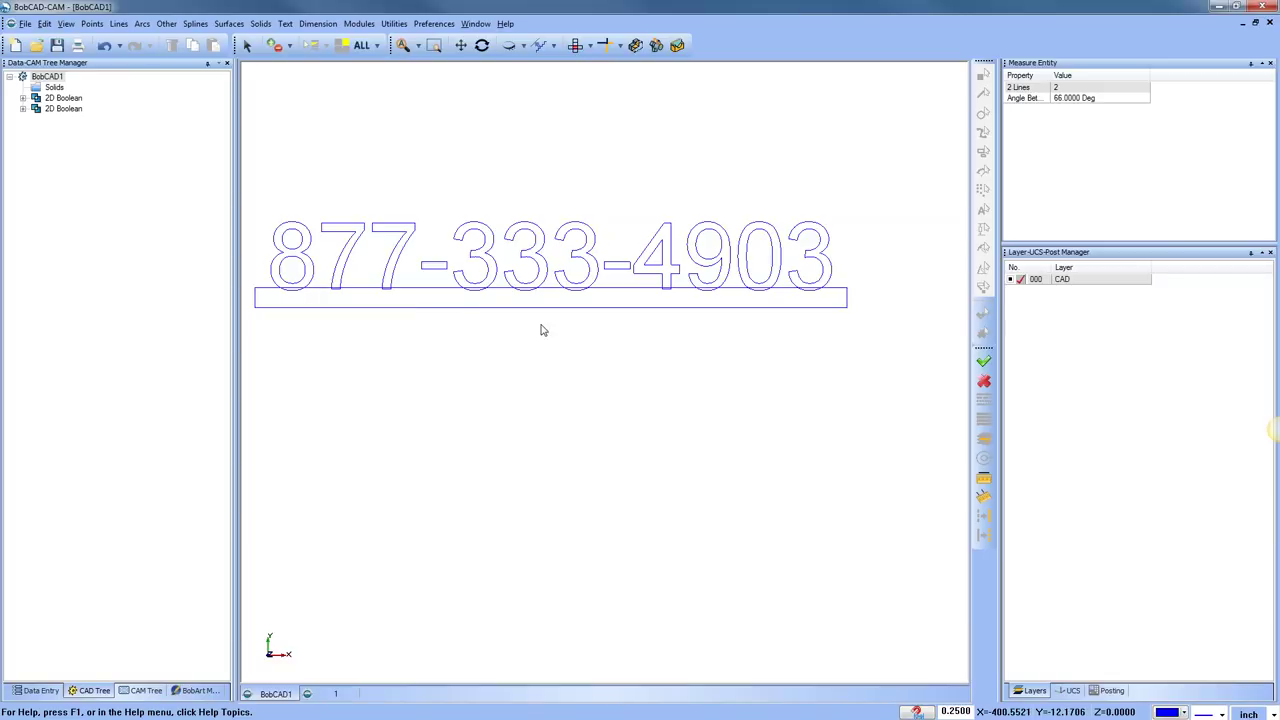
{"action": "middle_click_drag", "start_coordinate": [580, 375], "coordinate": [655, 444]}
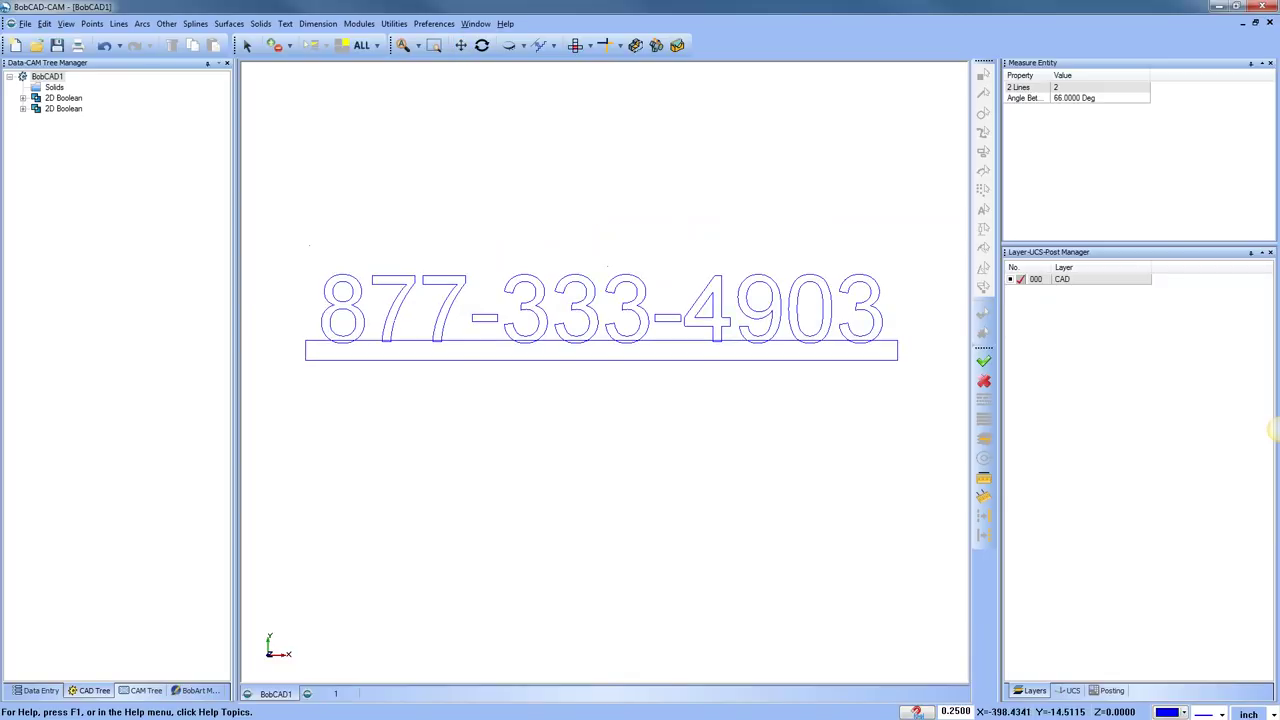
{"action": "left_click", "coordinate": [394, 24]}
{"action": "left_click", "coordinate": [452, 287]}
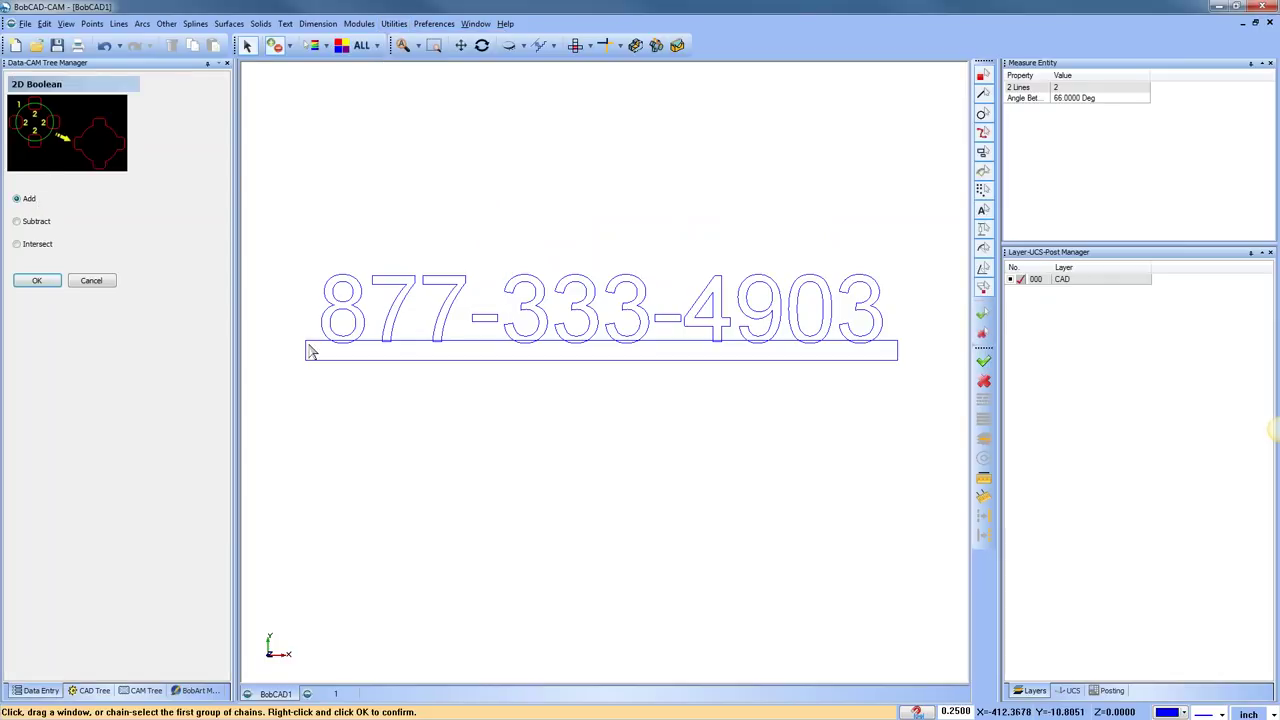
{"action": "left_click_drag", "start_coordinate": [313, 244], "coordinate": [902, 360]}
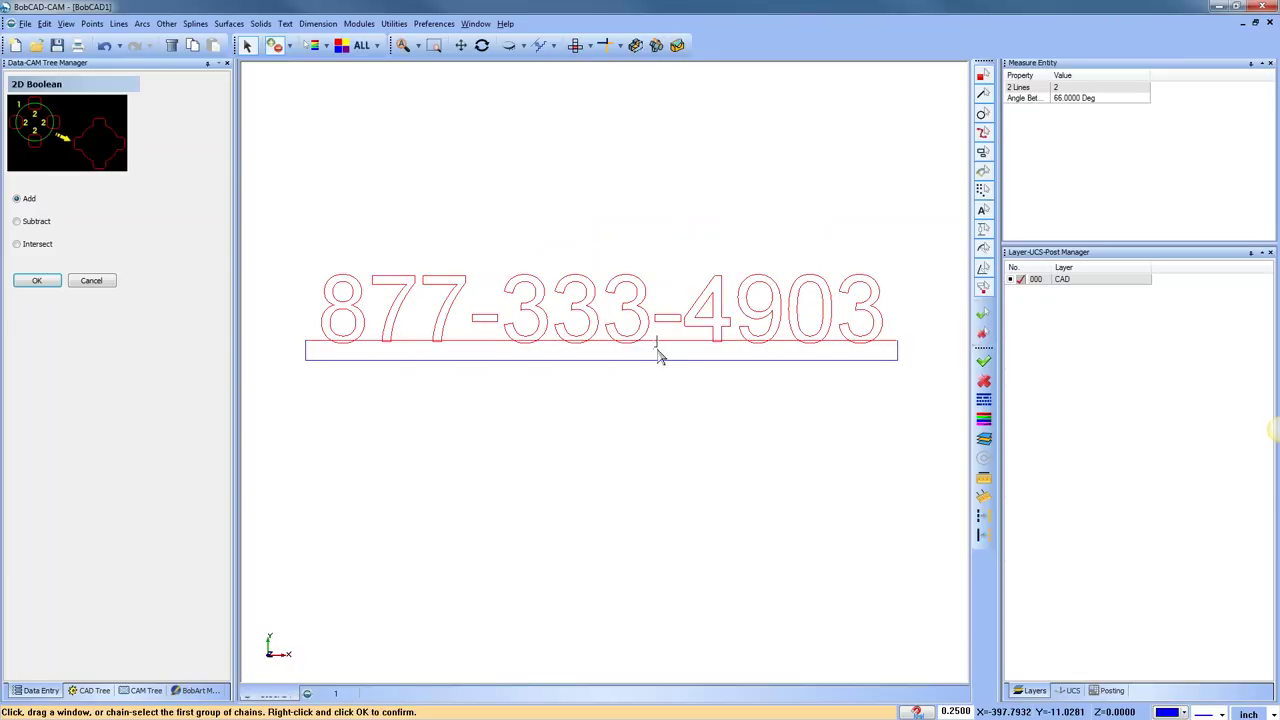
{"action": "right_click", "coordinate": [676, 453]}
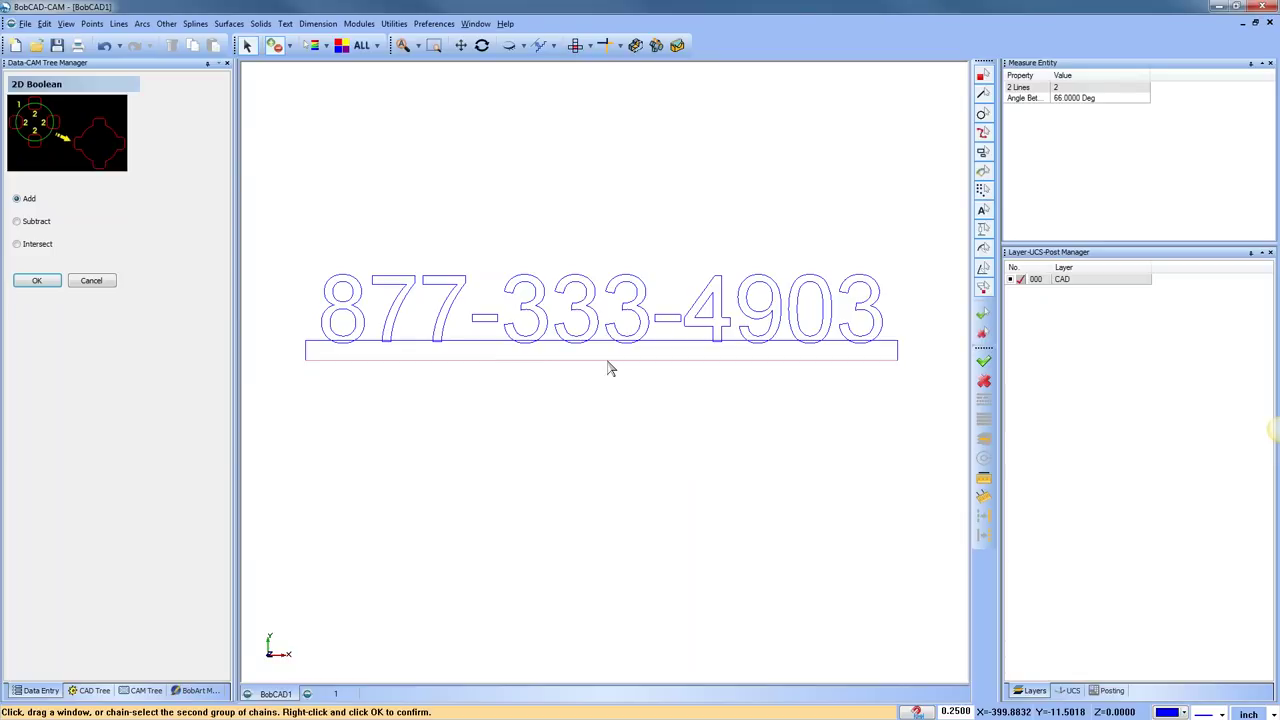
{"action": "left_click", "coordinate": [609, 360]}
{"action": "right_click", "coordinate": [663, 428]}
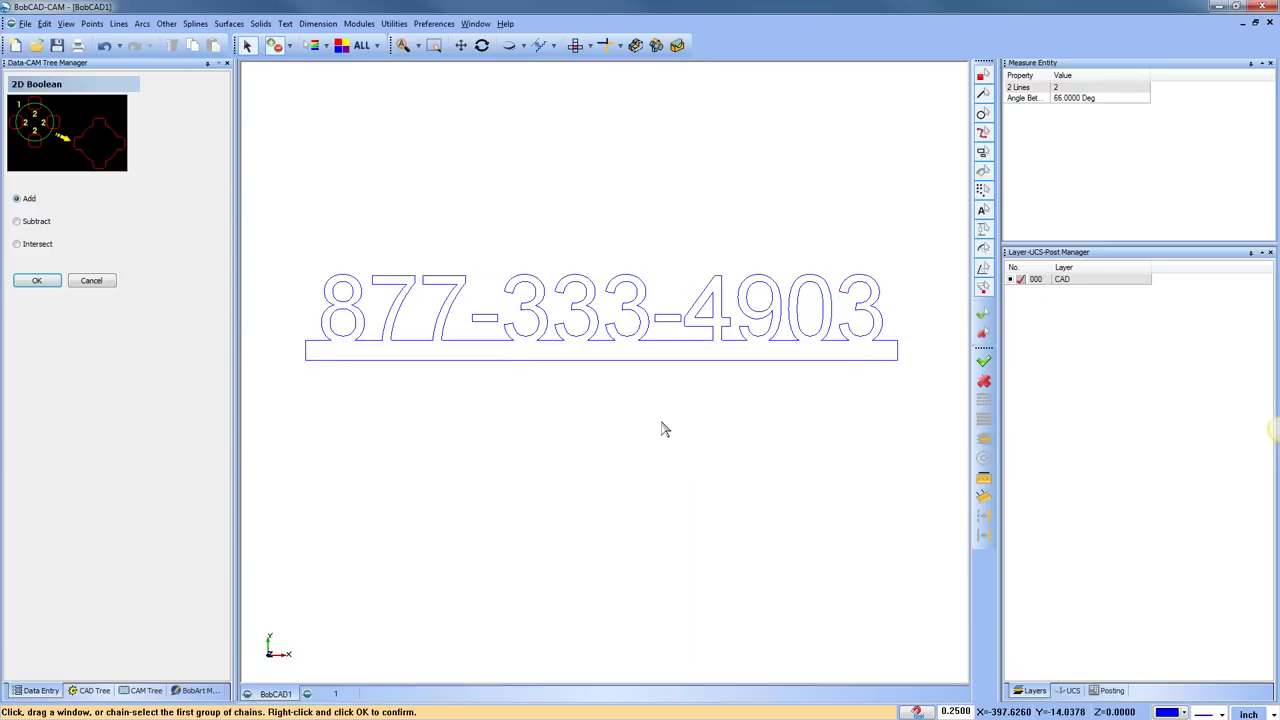